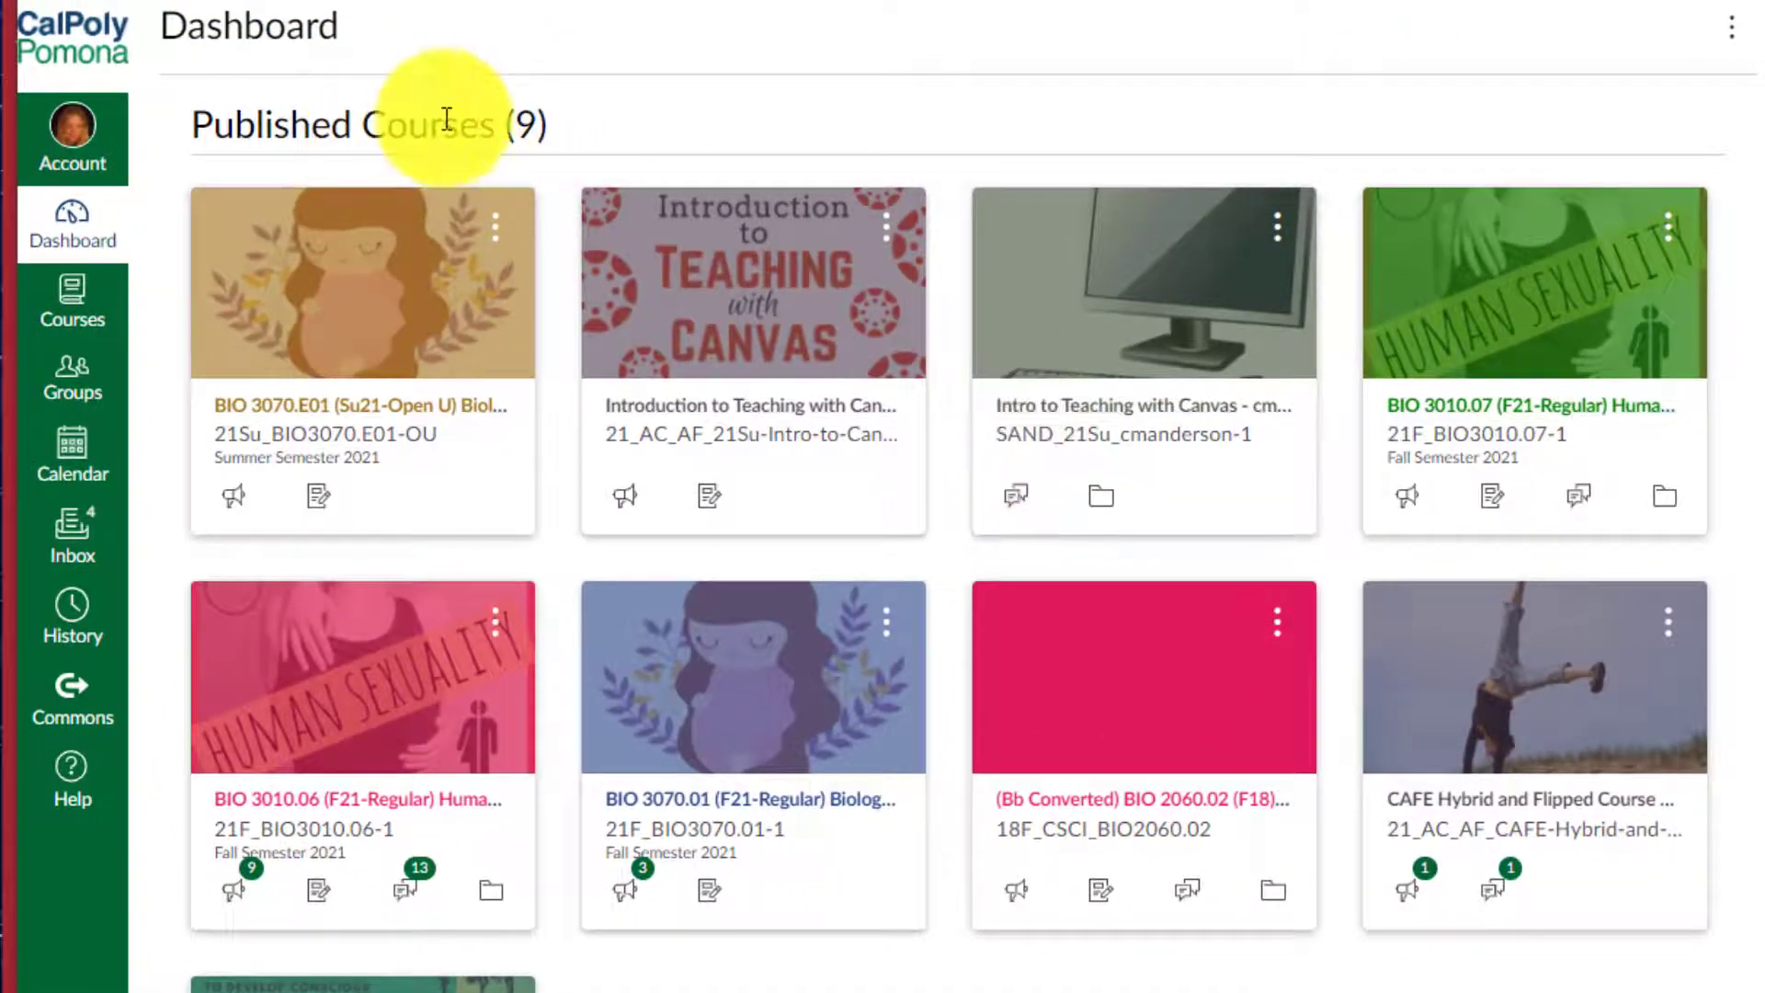
- Open the sandbox course in a new window and tile it beside the Introduction course window
left_click_drag(1099, 480, 1059, 849)
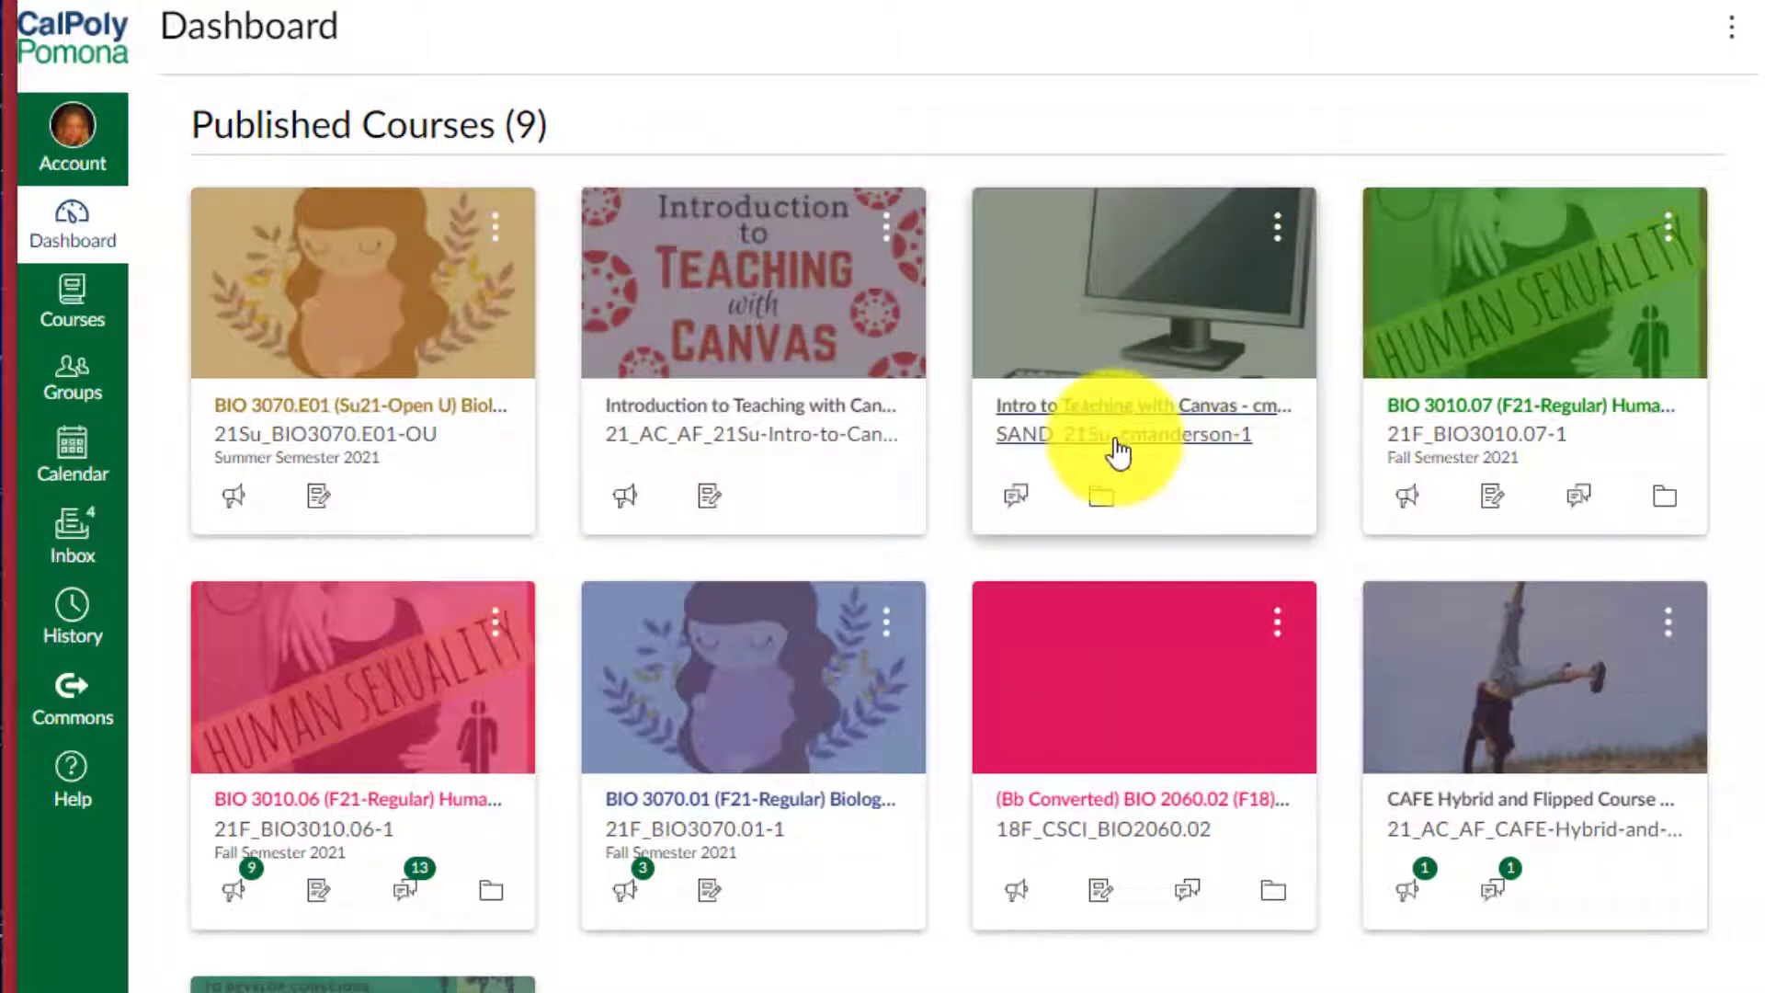
right_click(1138, 448)
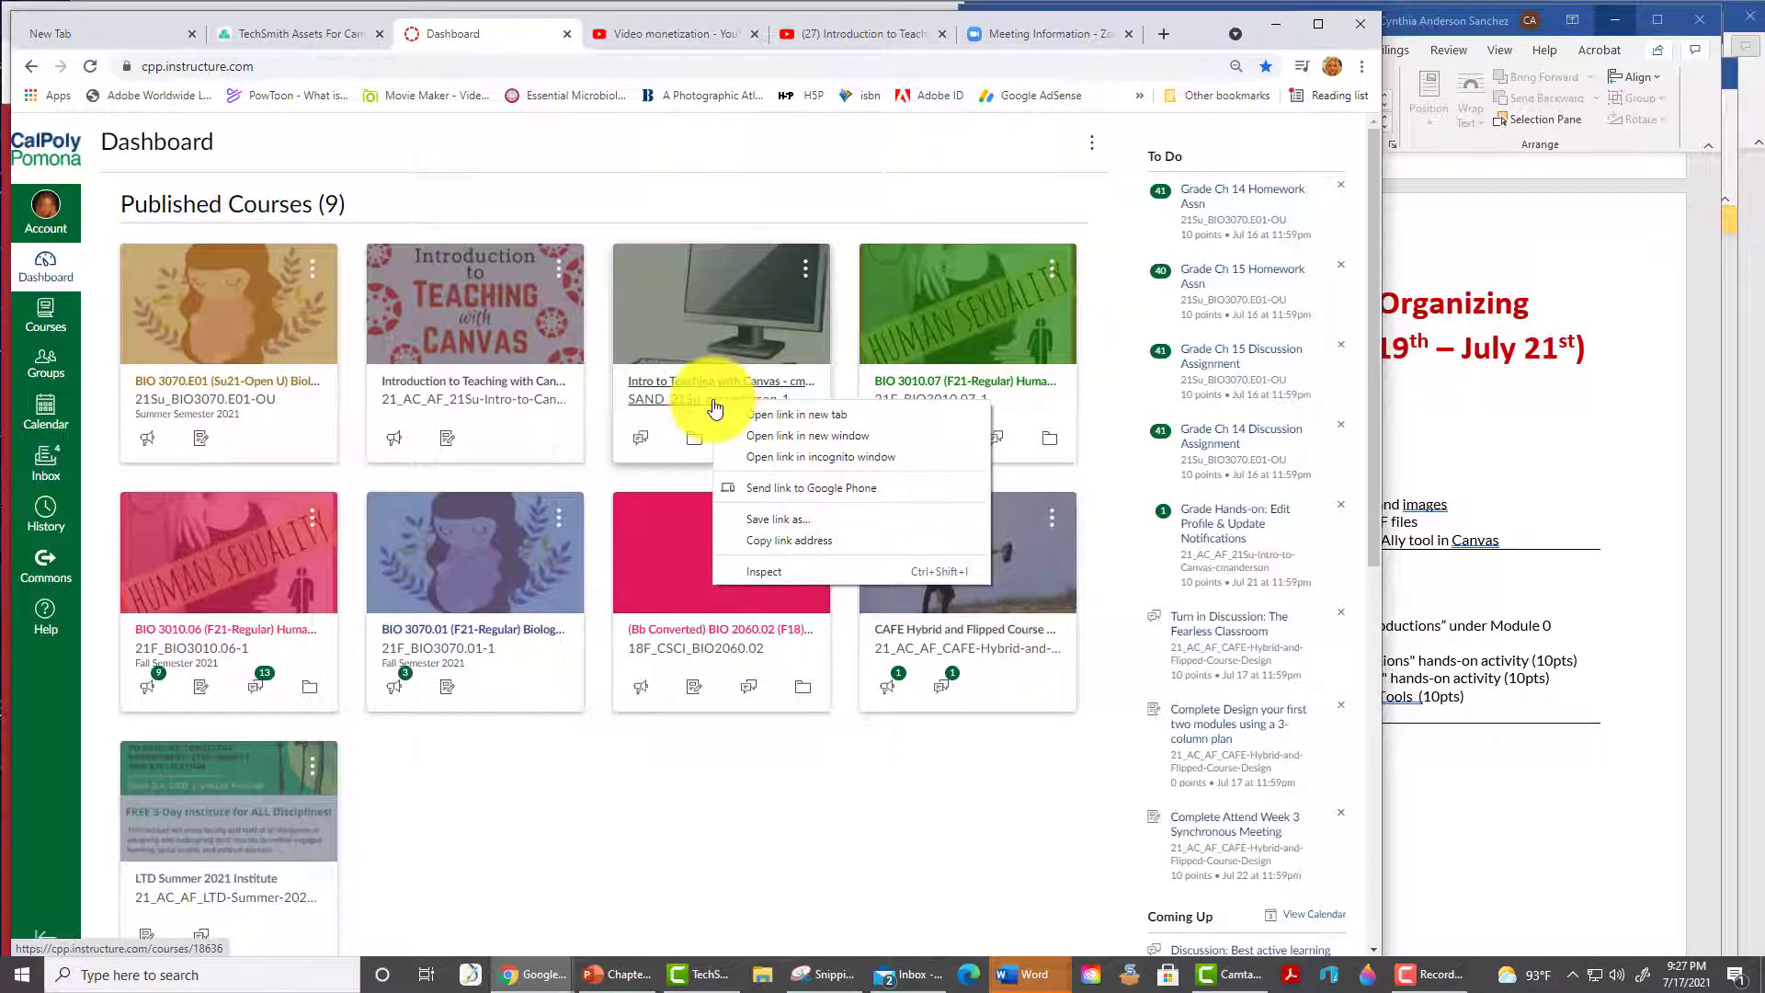
left_click(790, 435)
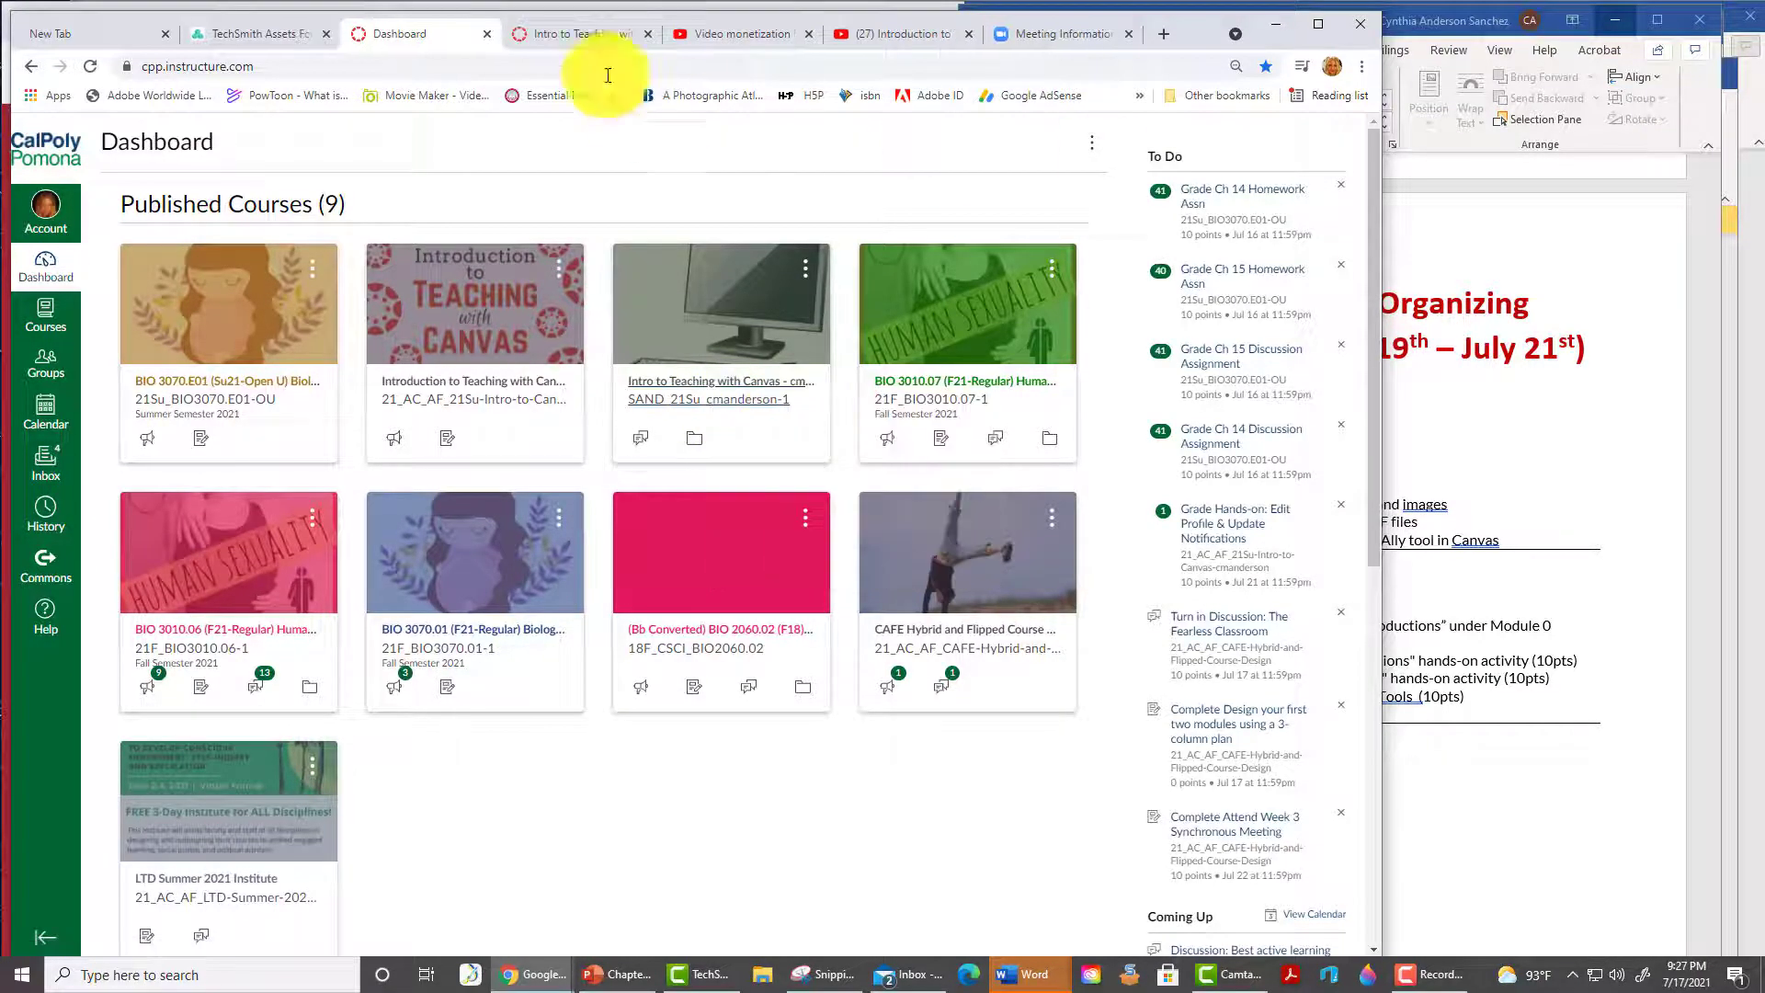
left_click_drag(178, 796, 855, 678)
left_click_drag(1546, 815, 1725, 793)
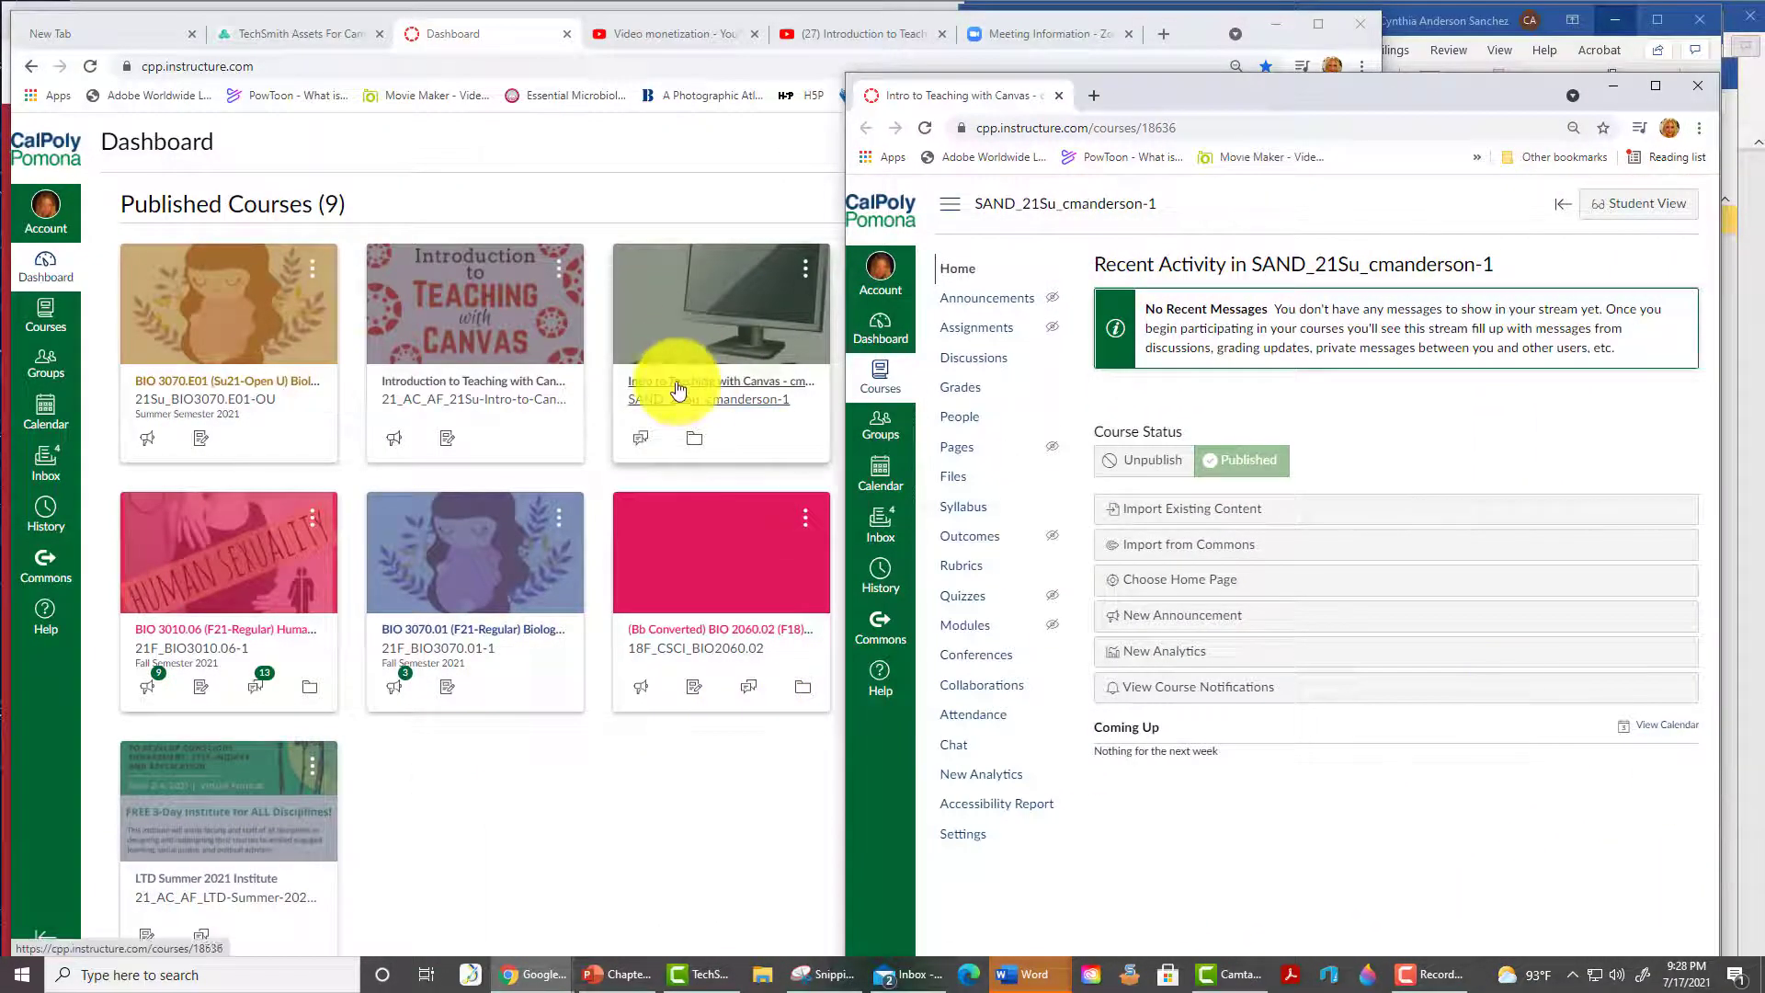
left_click(461, 382)
left_click_drag(1383, 850, 840, 840)
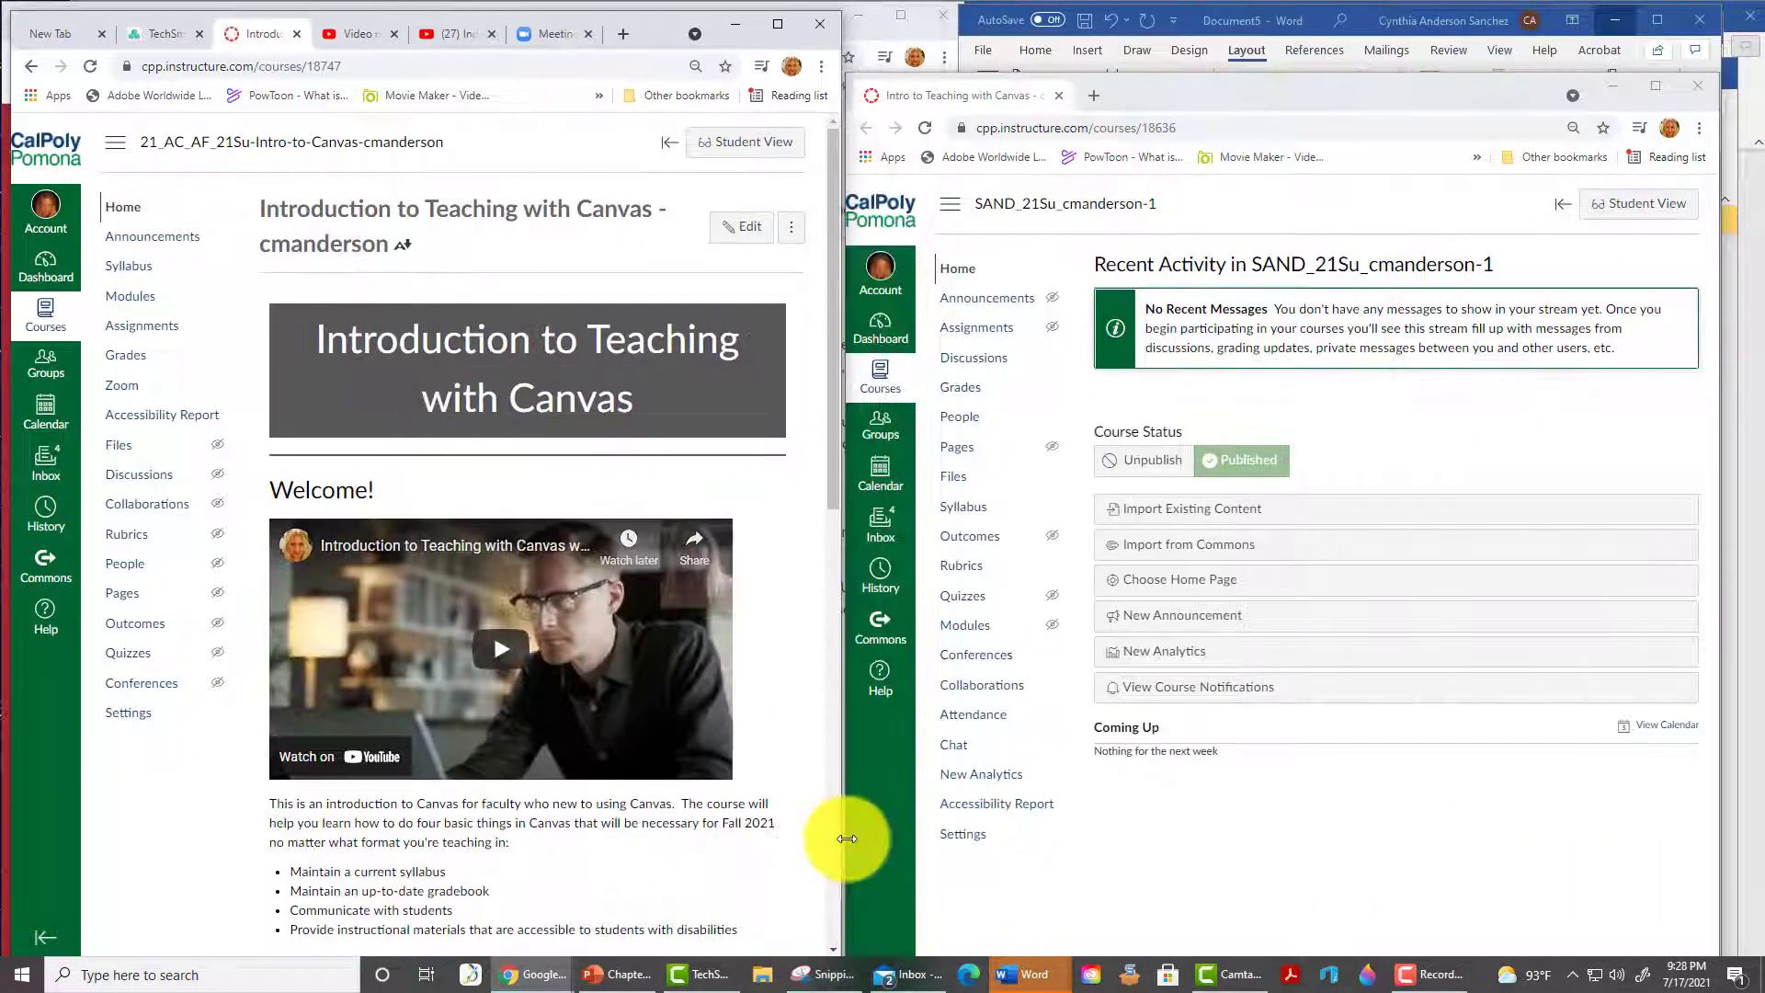
left_click(1234, 90)
left_click_drag(1236, 93, 1241, 38)
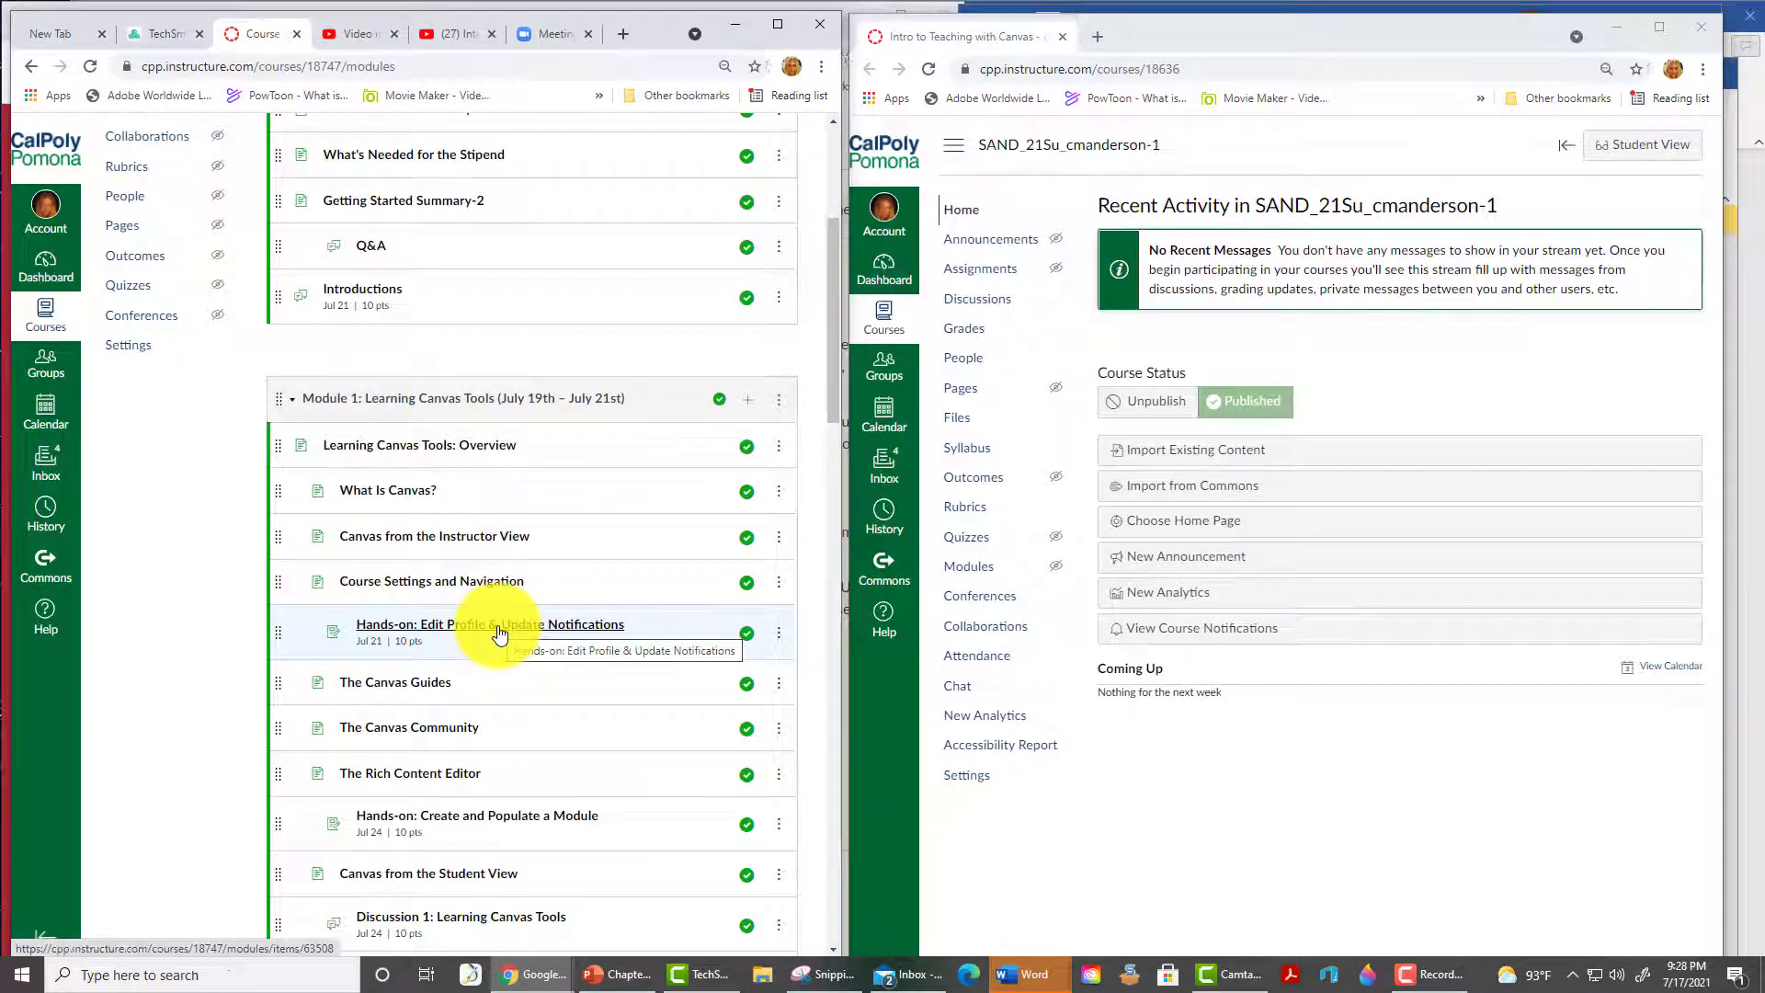
- Open the Hands-on: Edit Profile & Update Notifications assignment and read through it
left_click(499, 633)
scroll(524, 718, "down", 3)
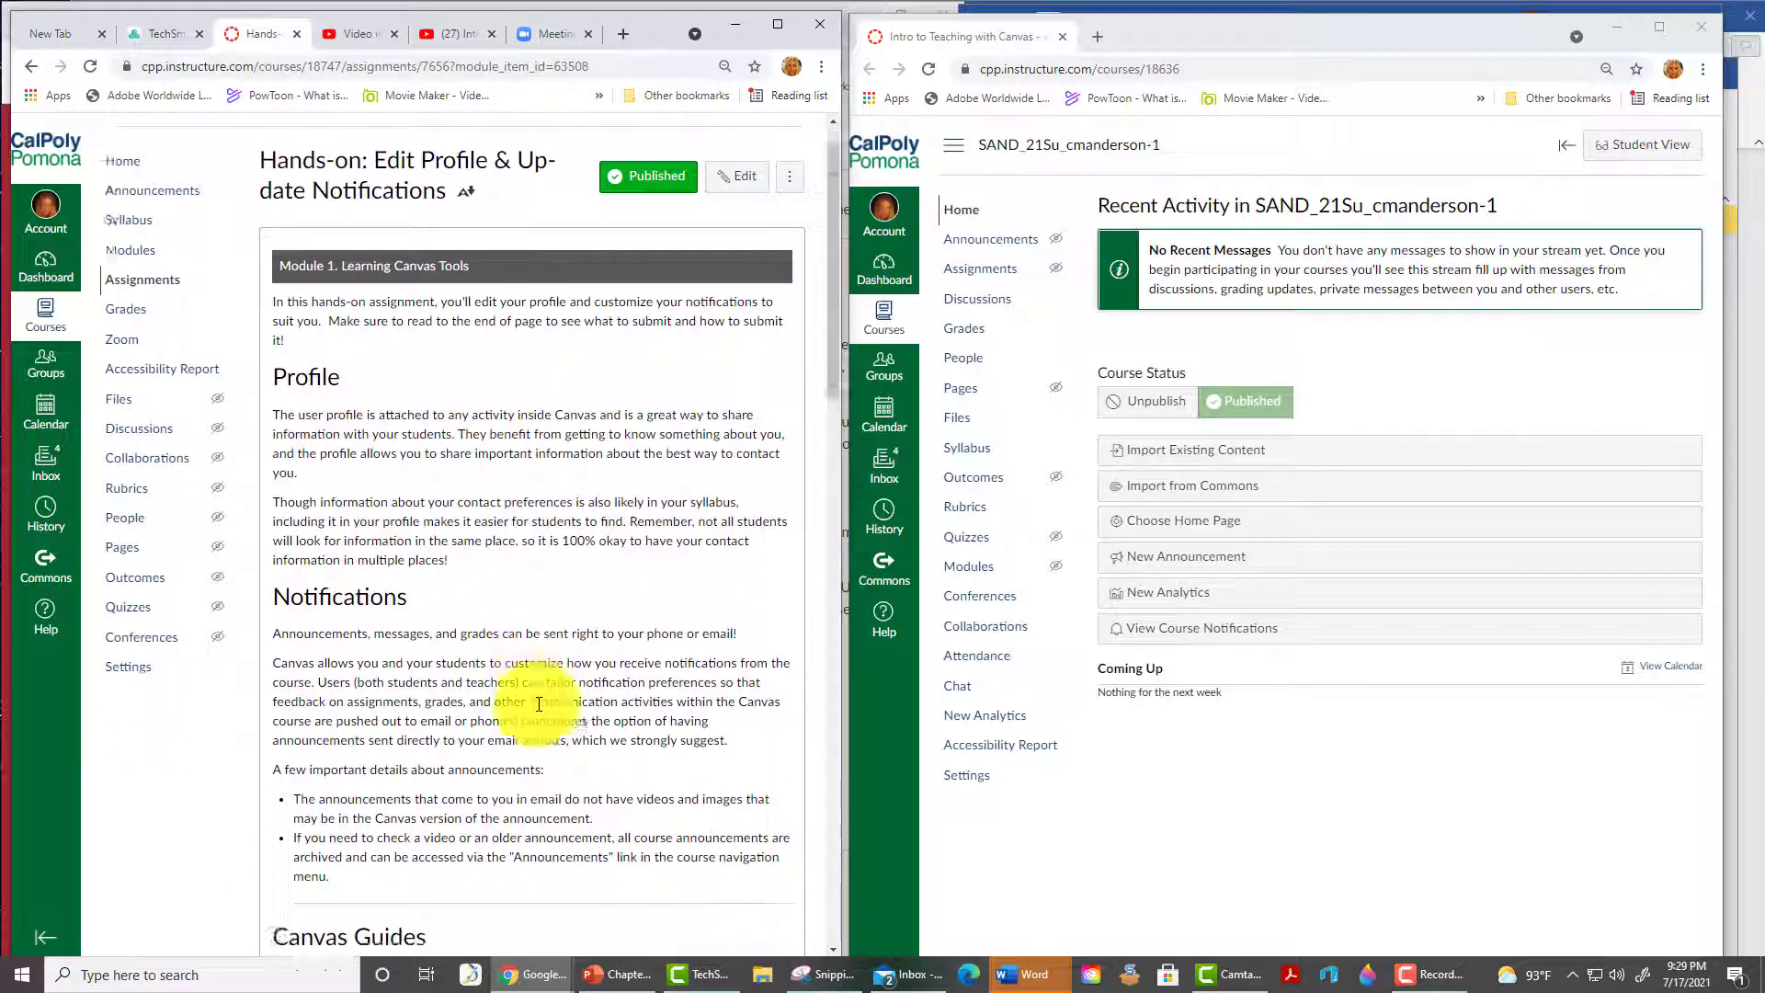
scroll(538, 705, "down", 2)
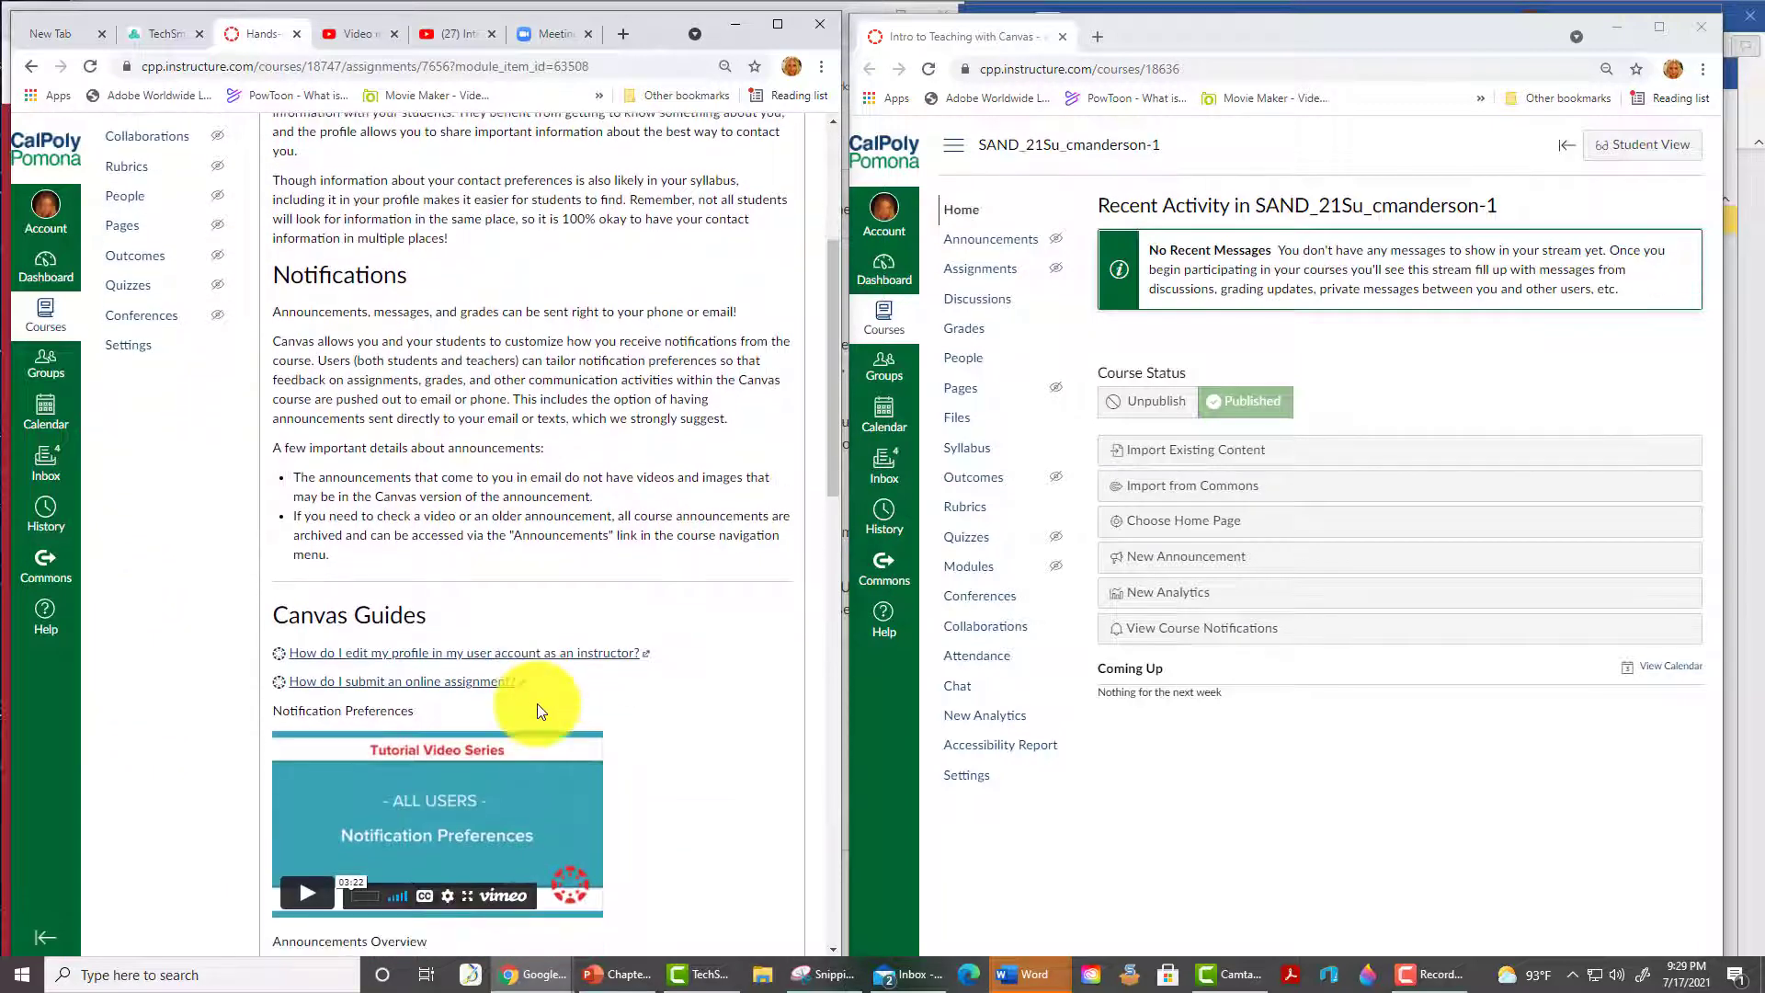
scroll(537, 703, "down", 2)
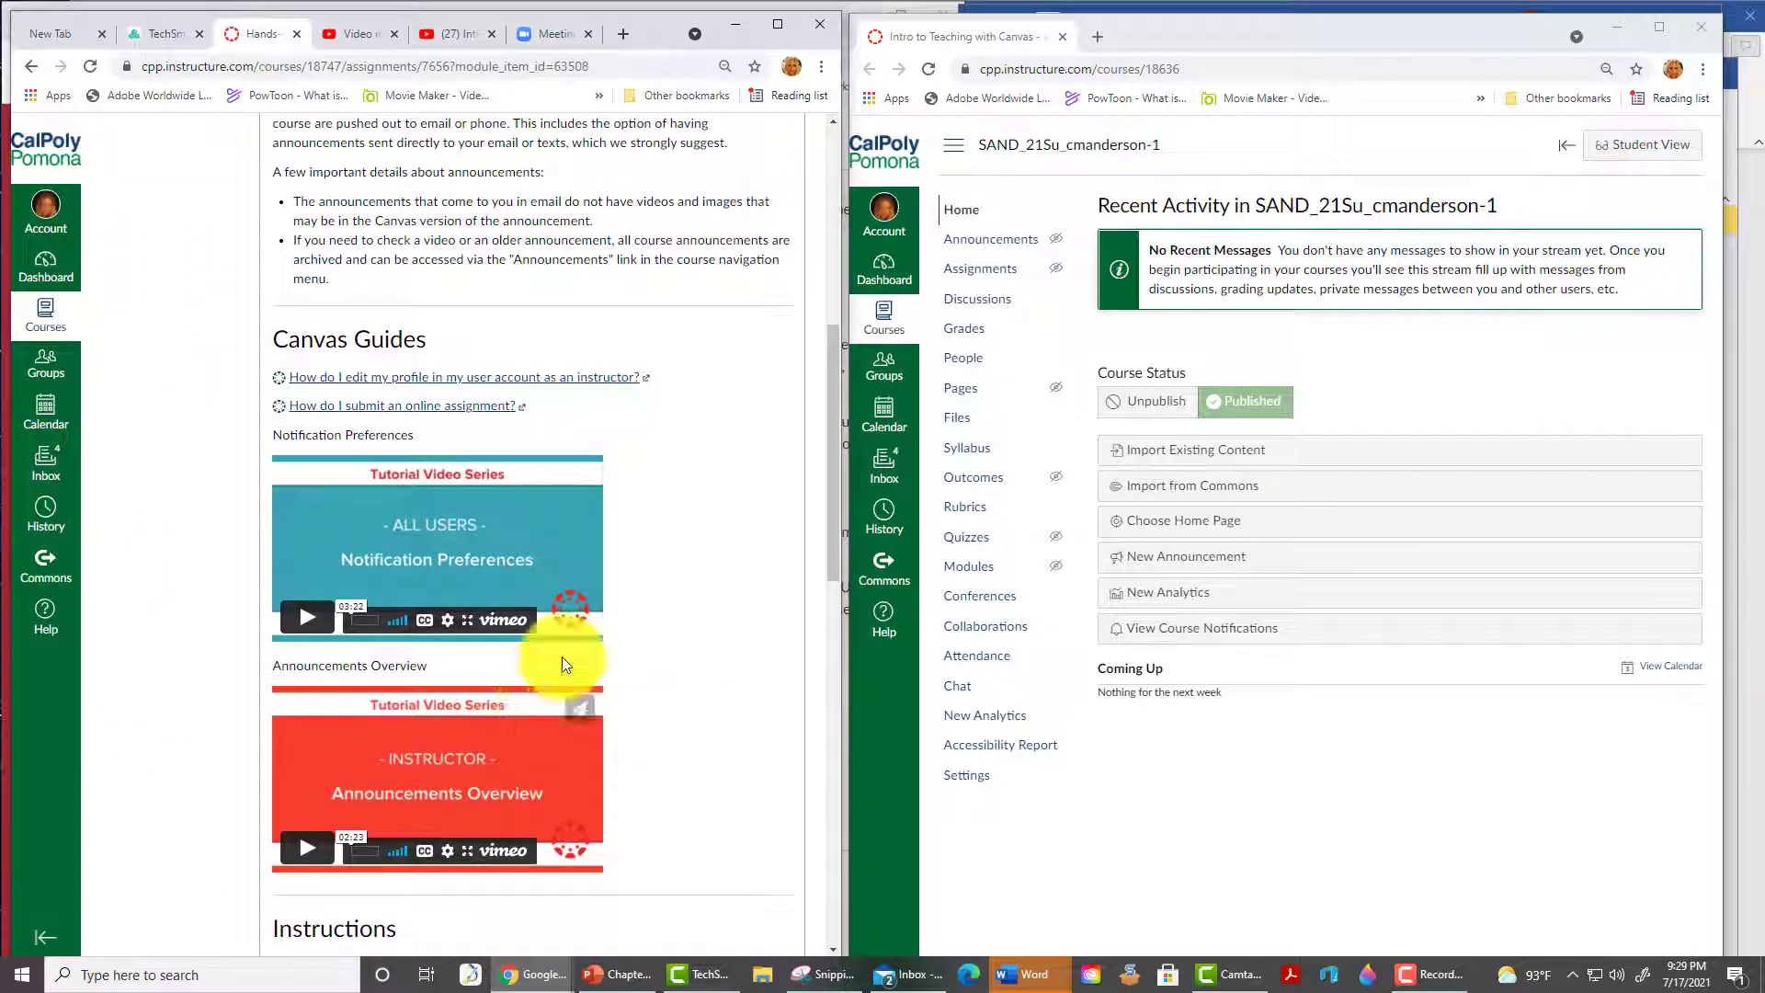
scroll(480, 732, "down", 5)
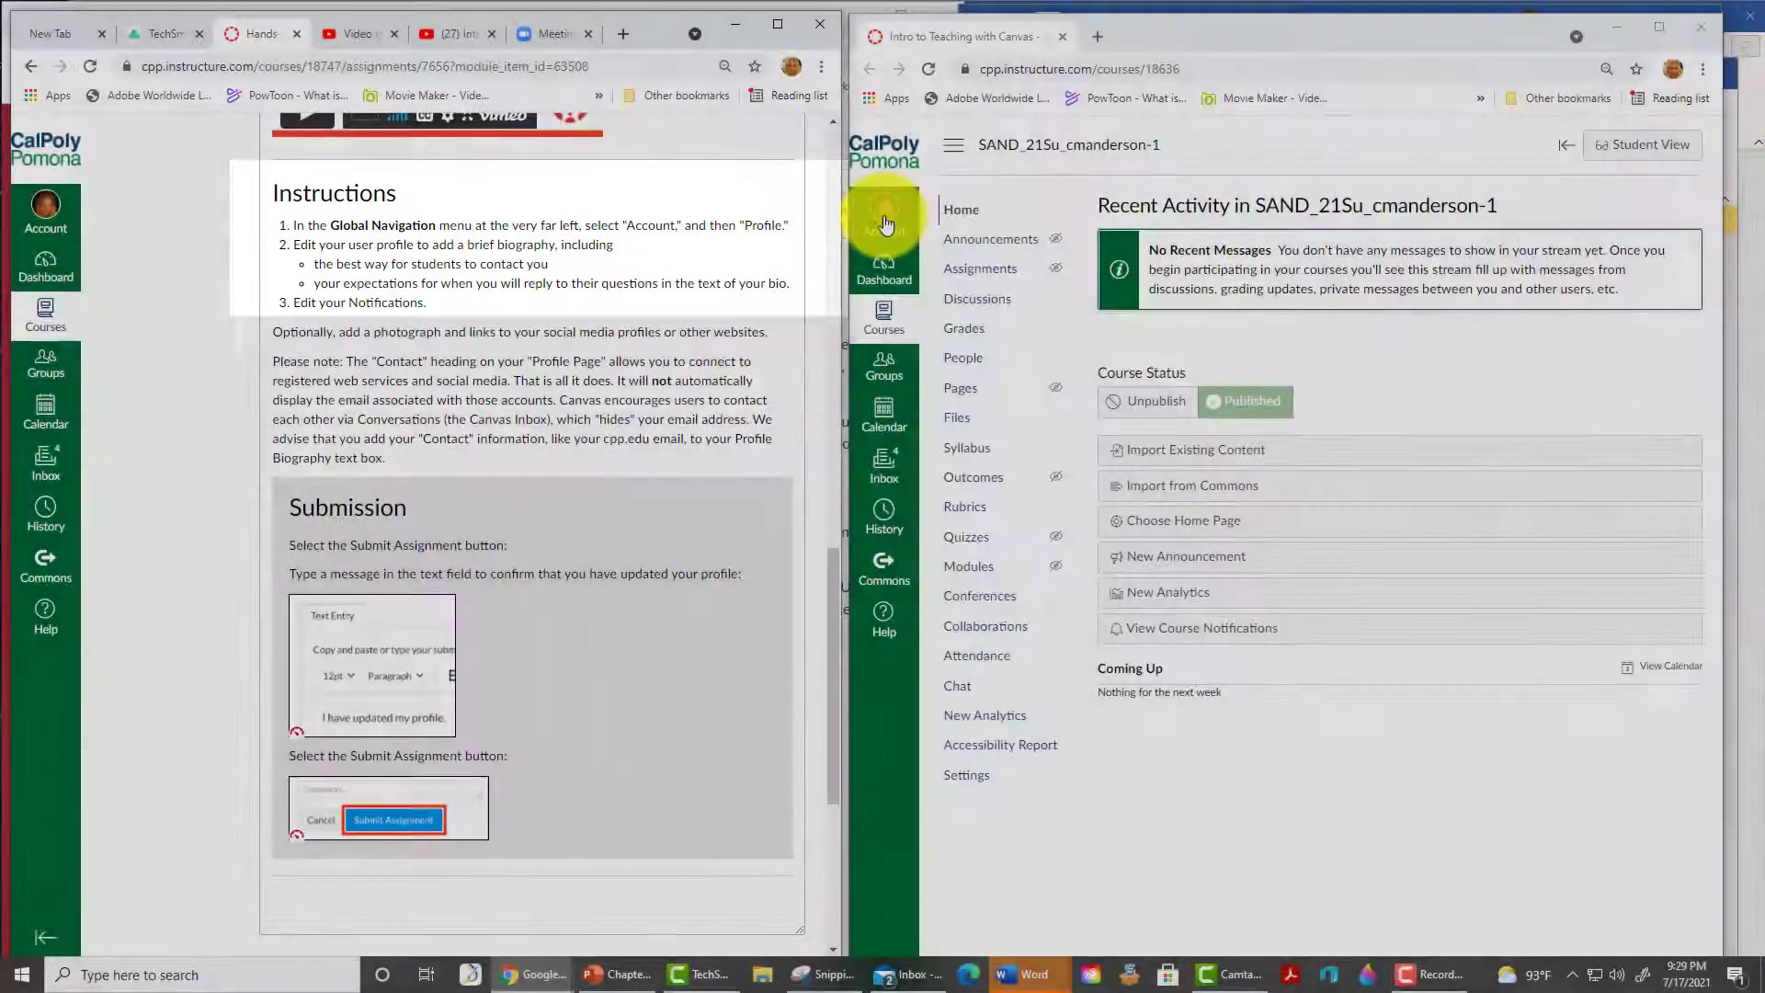
- Review the Web Services section on the account Settings page, then go to Profile
left_click(885, 223)
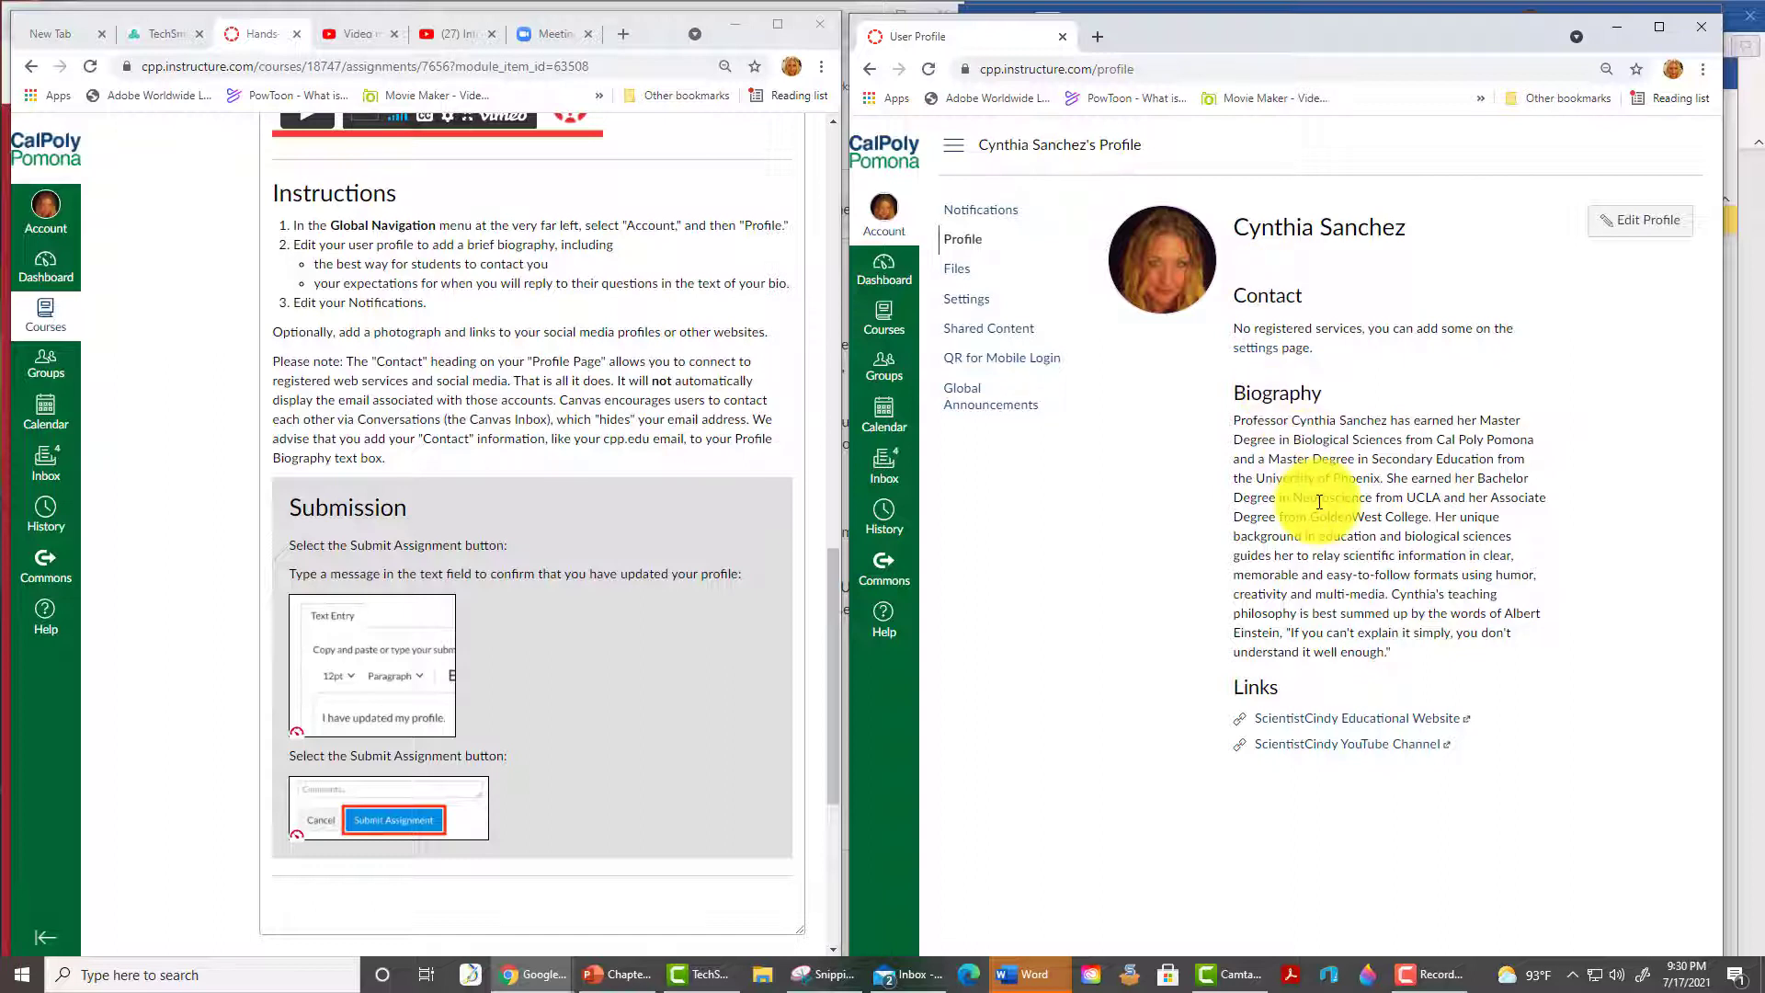
left_click(1269, 352)
scroll(1531, 631, "down", 3)
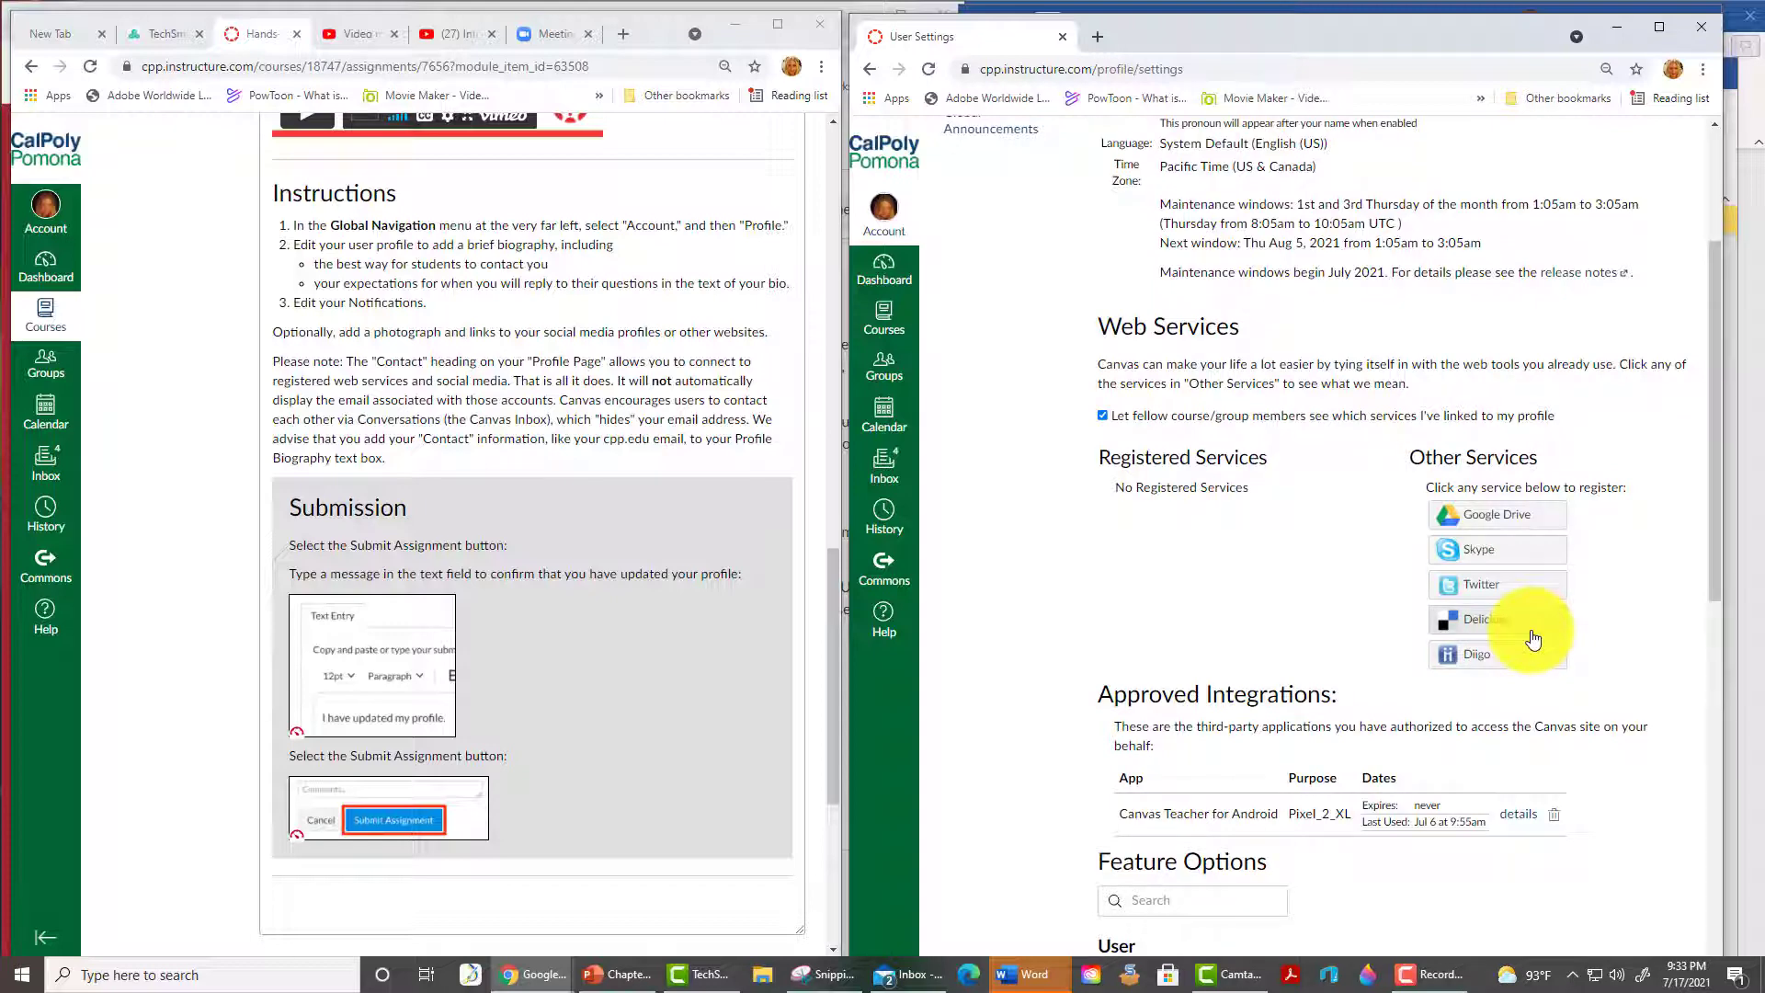
scroll(1533, 639, "down", 3)
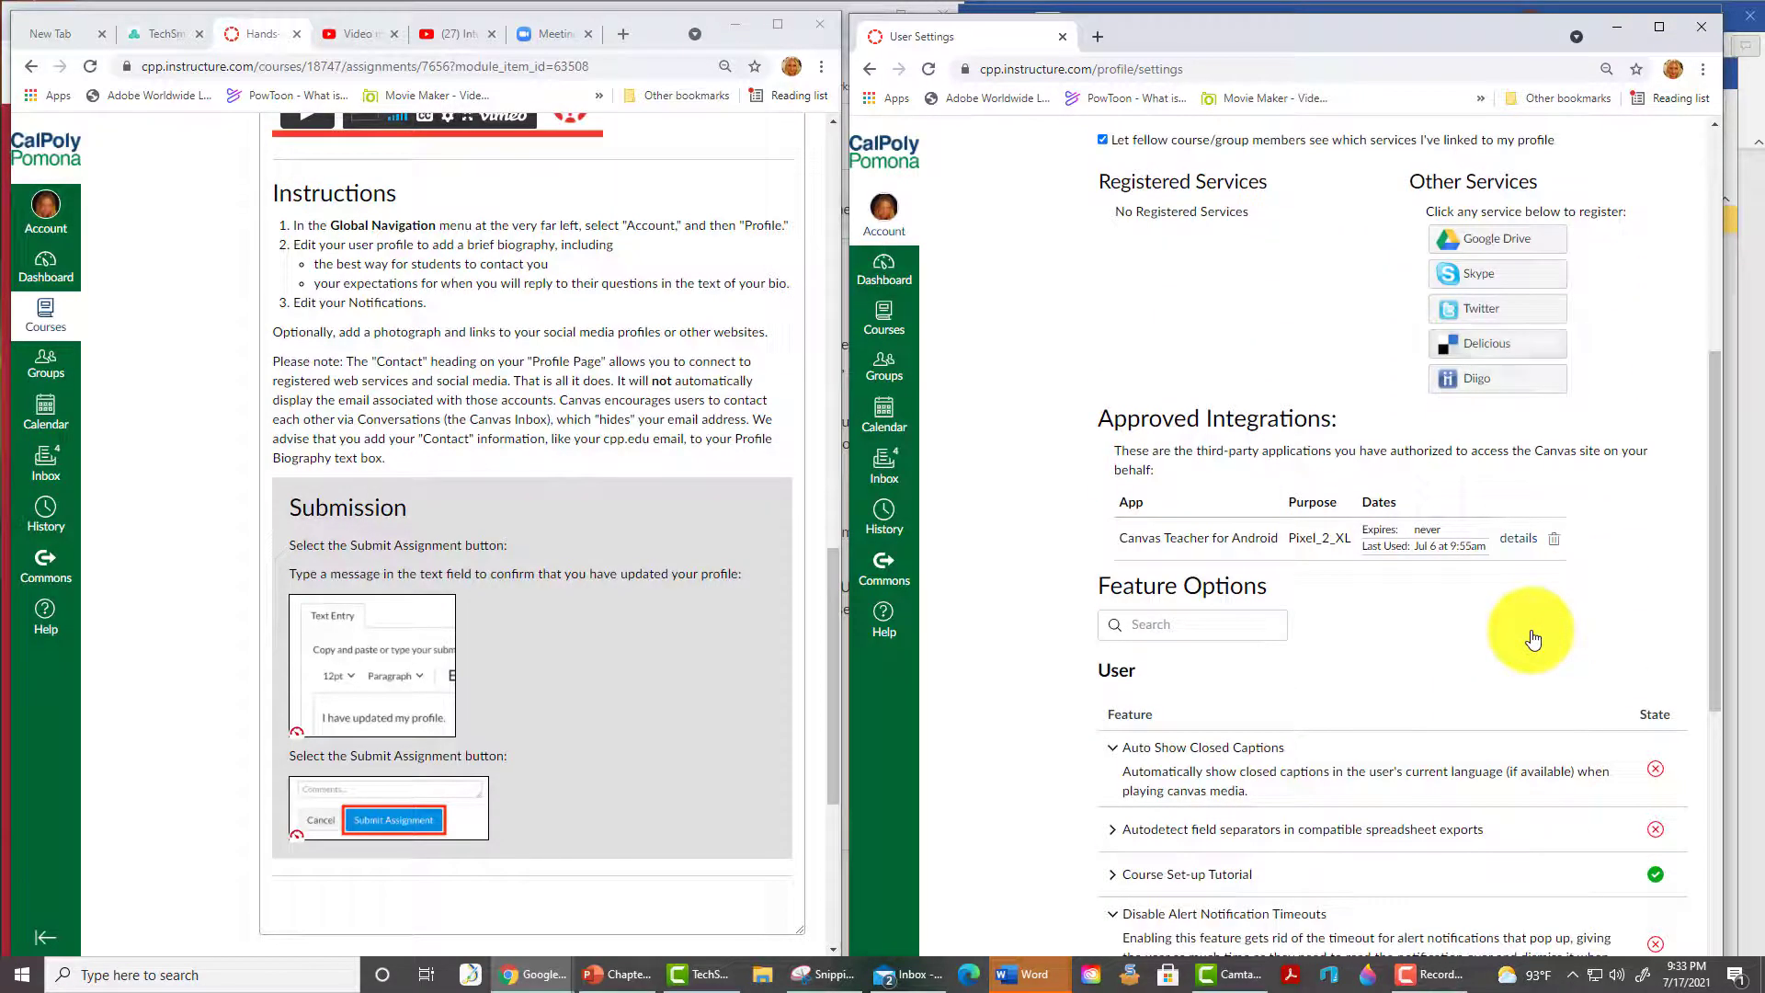
scroll(1533, 639, "up", 4)
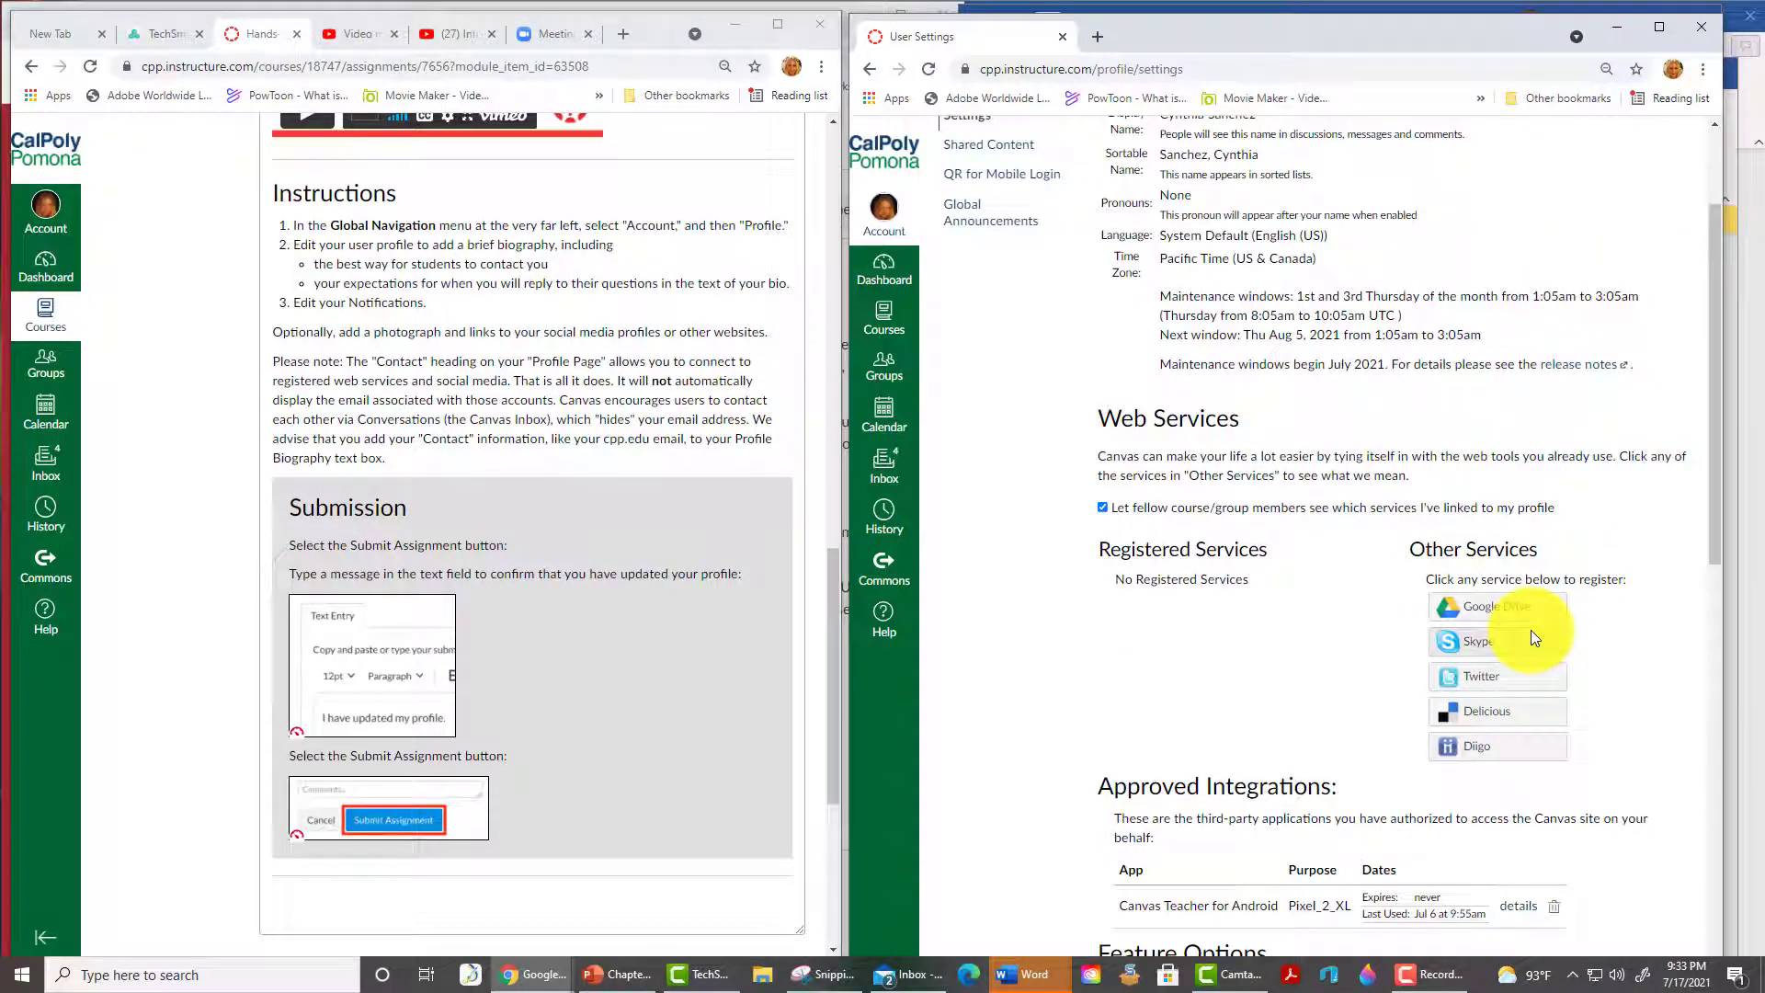
left_click(962, 250)
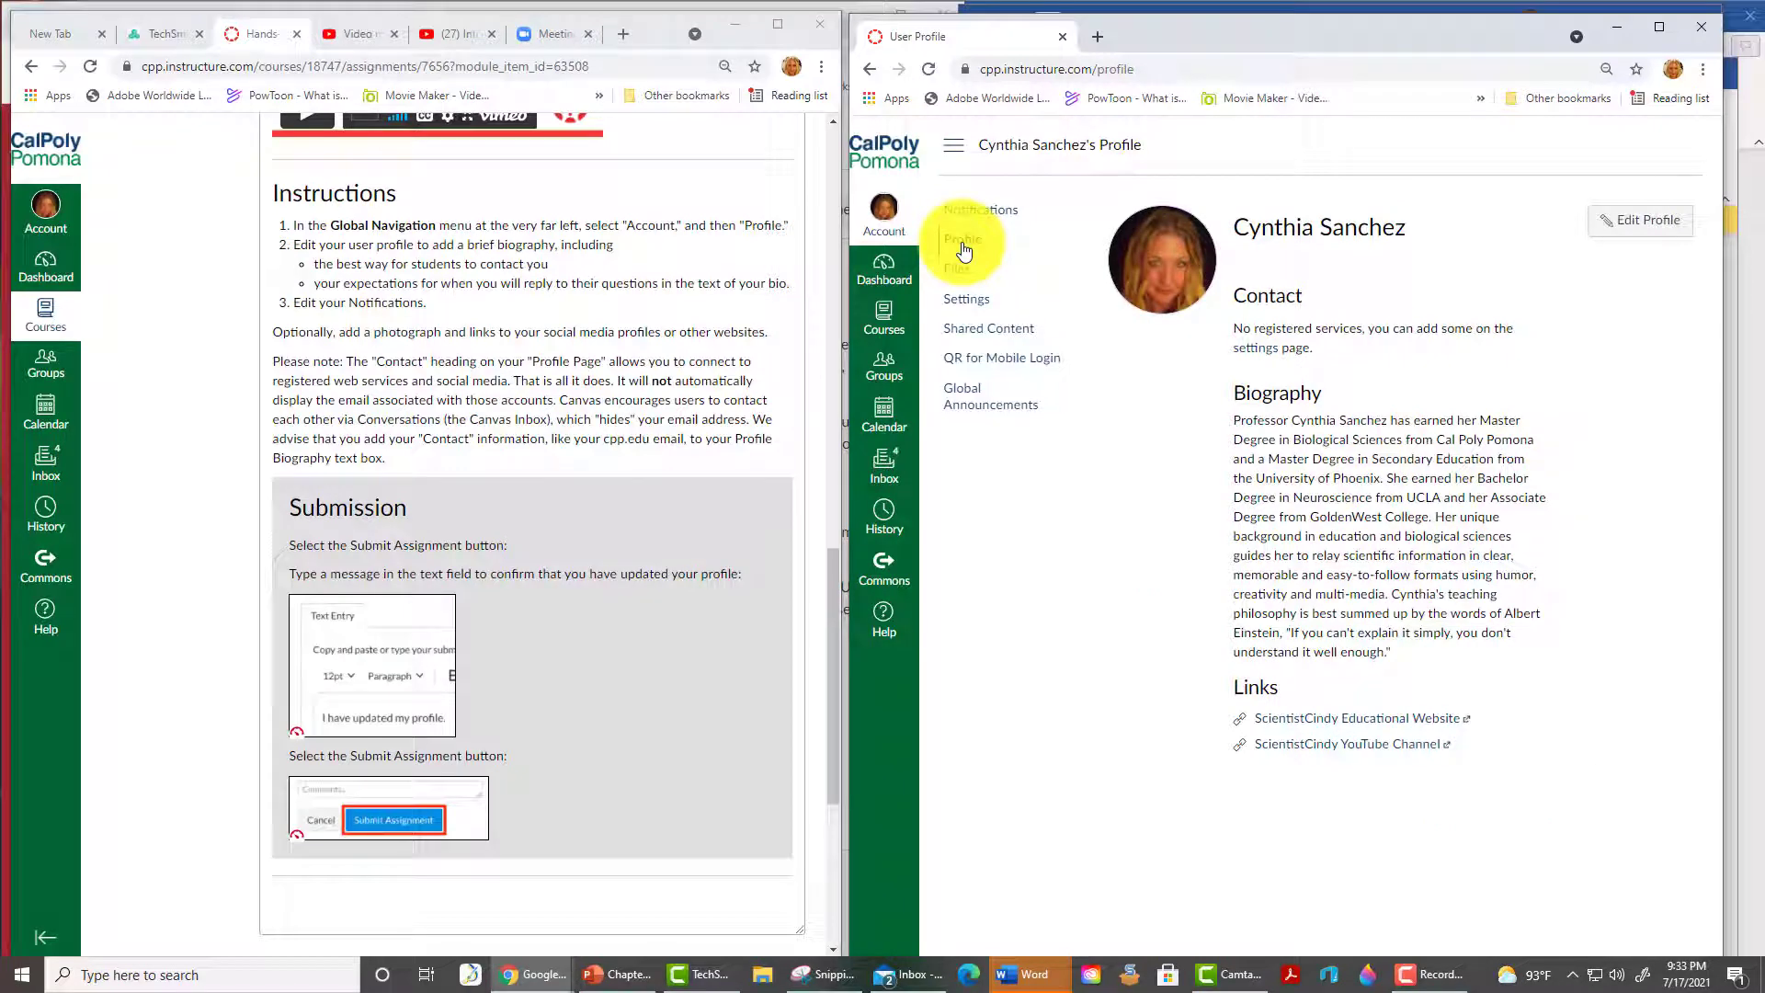
- Append 'Contact' and 'Expect a reply within 3 business days' to the biography and save the profile
left_click(1641, 221)
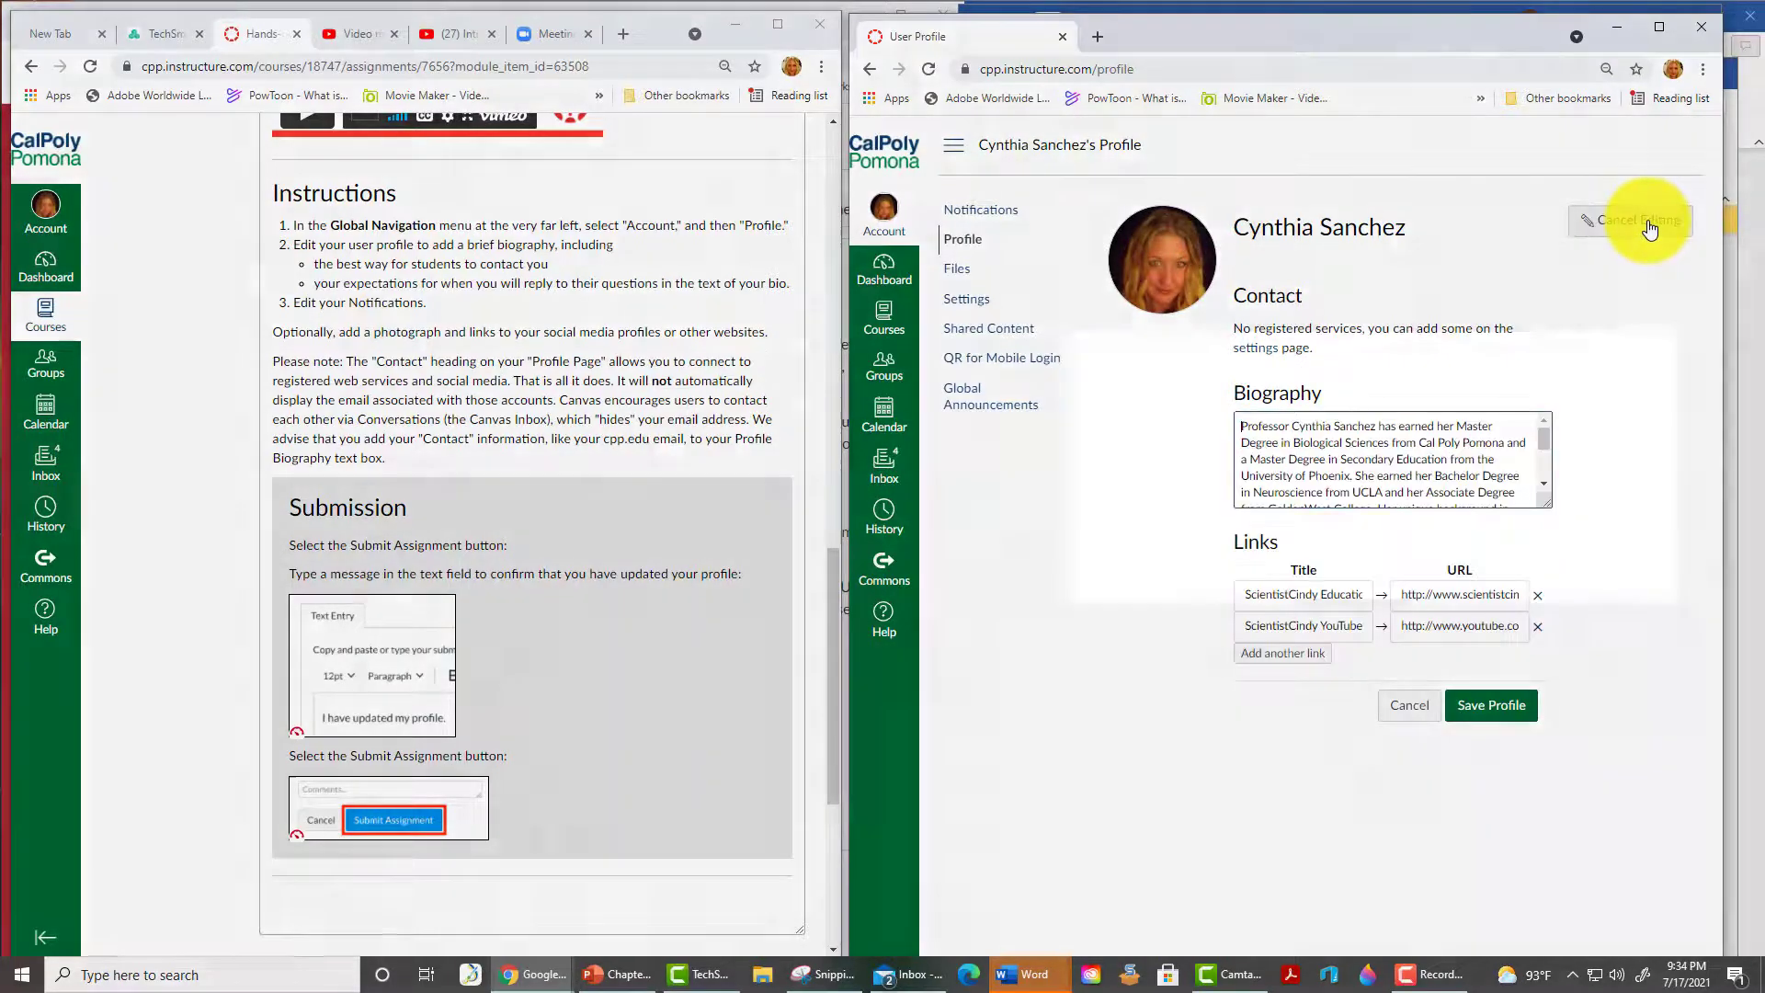
scroll(1455, 489, "down", 10)
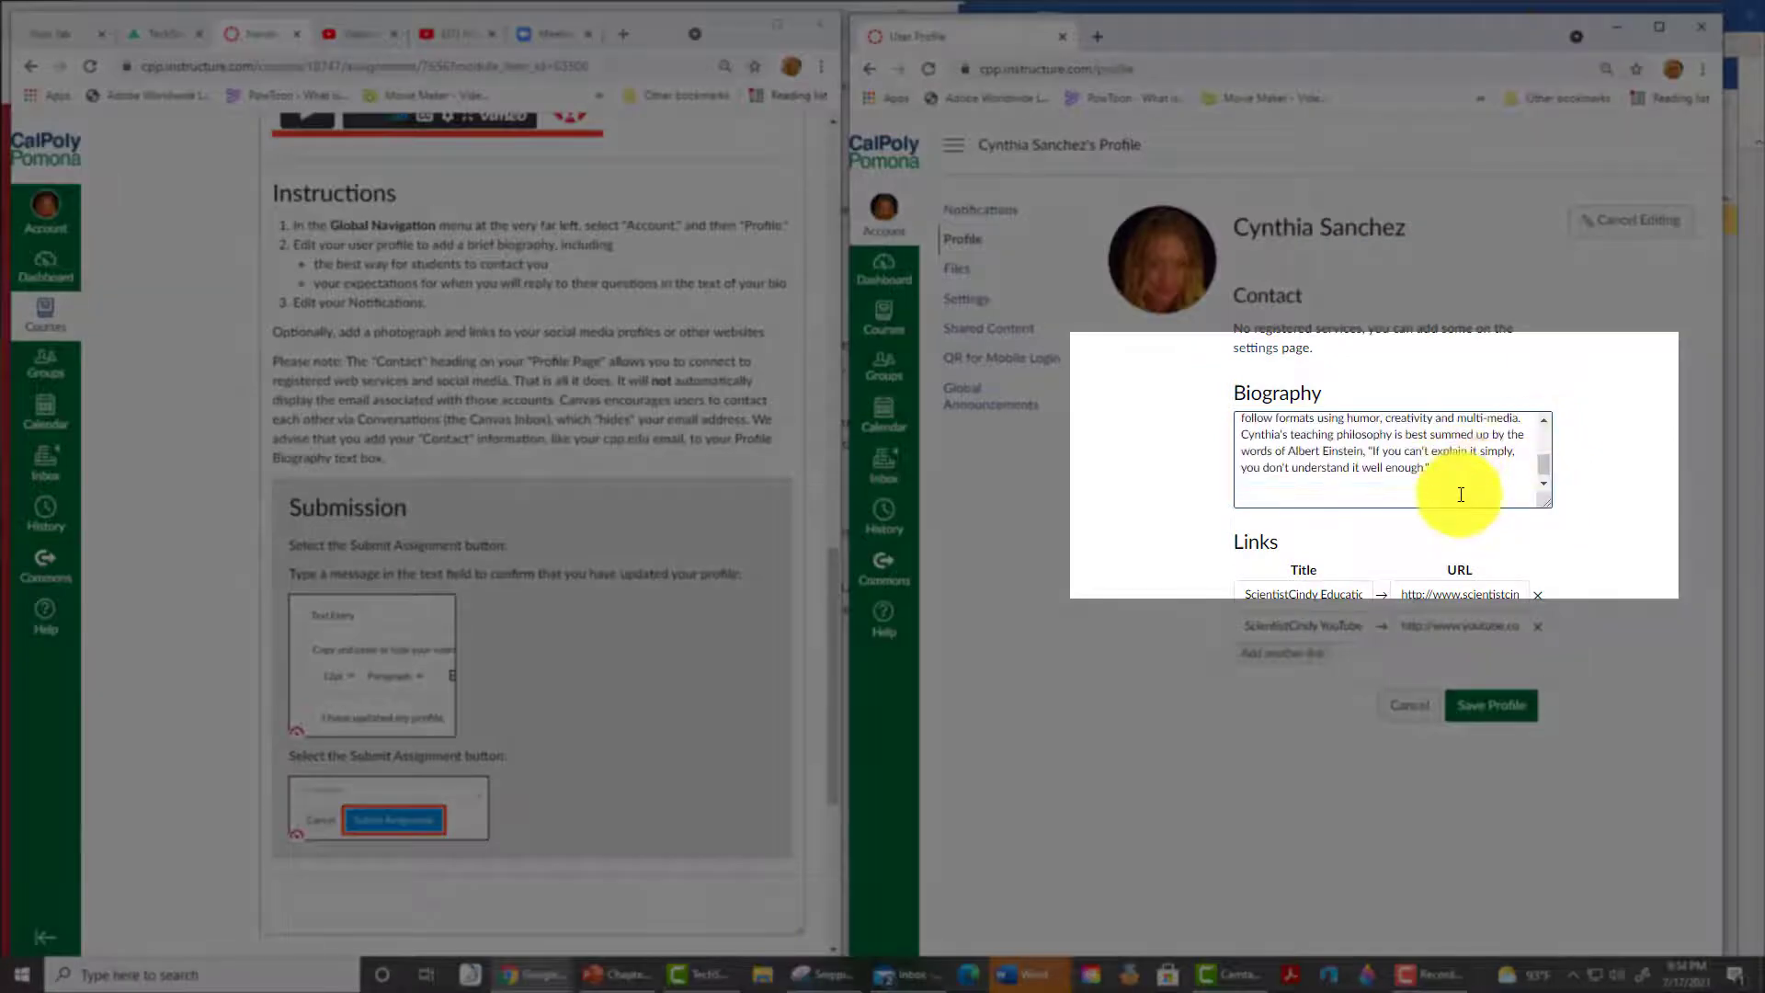
left_click(1461, 497)
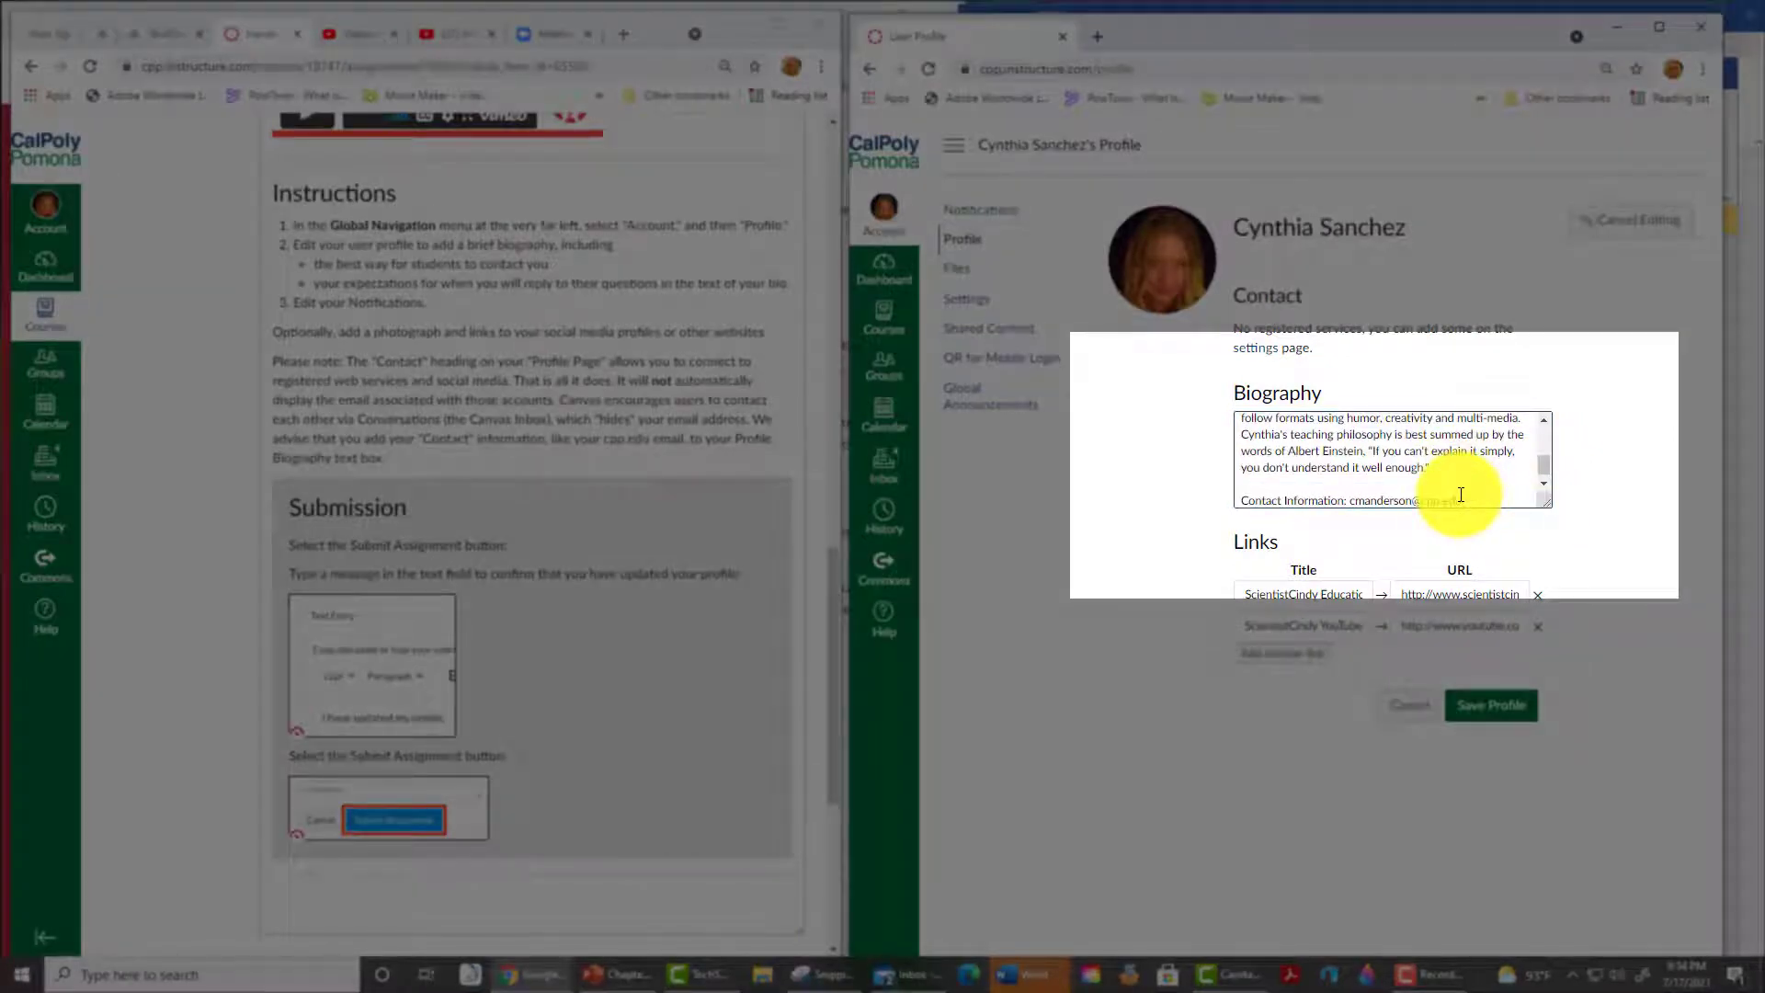
key("Return")
type("Expect a reply")
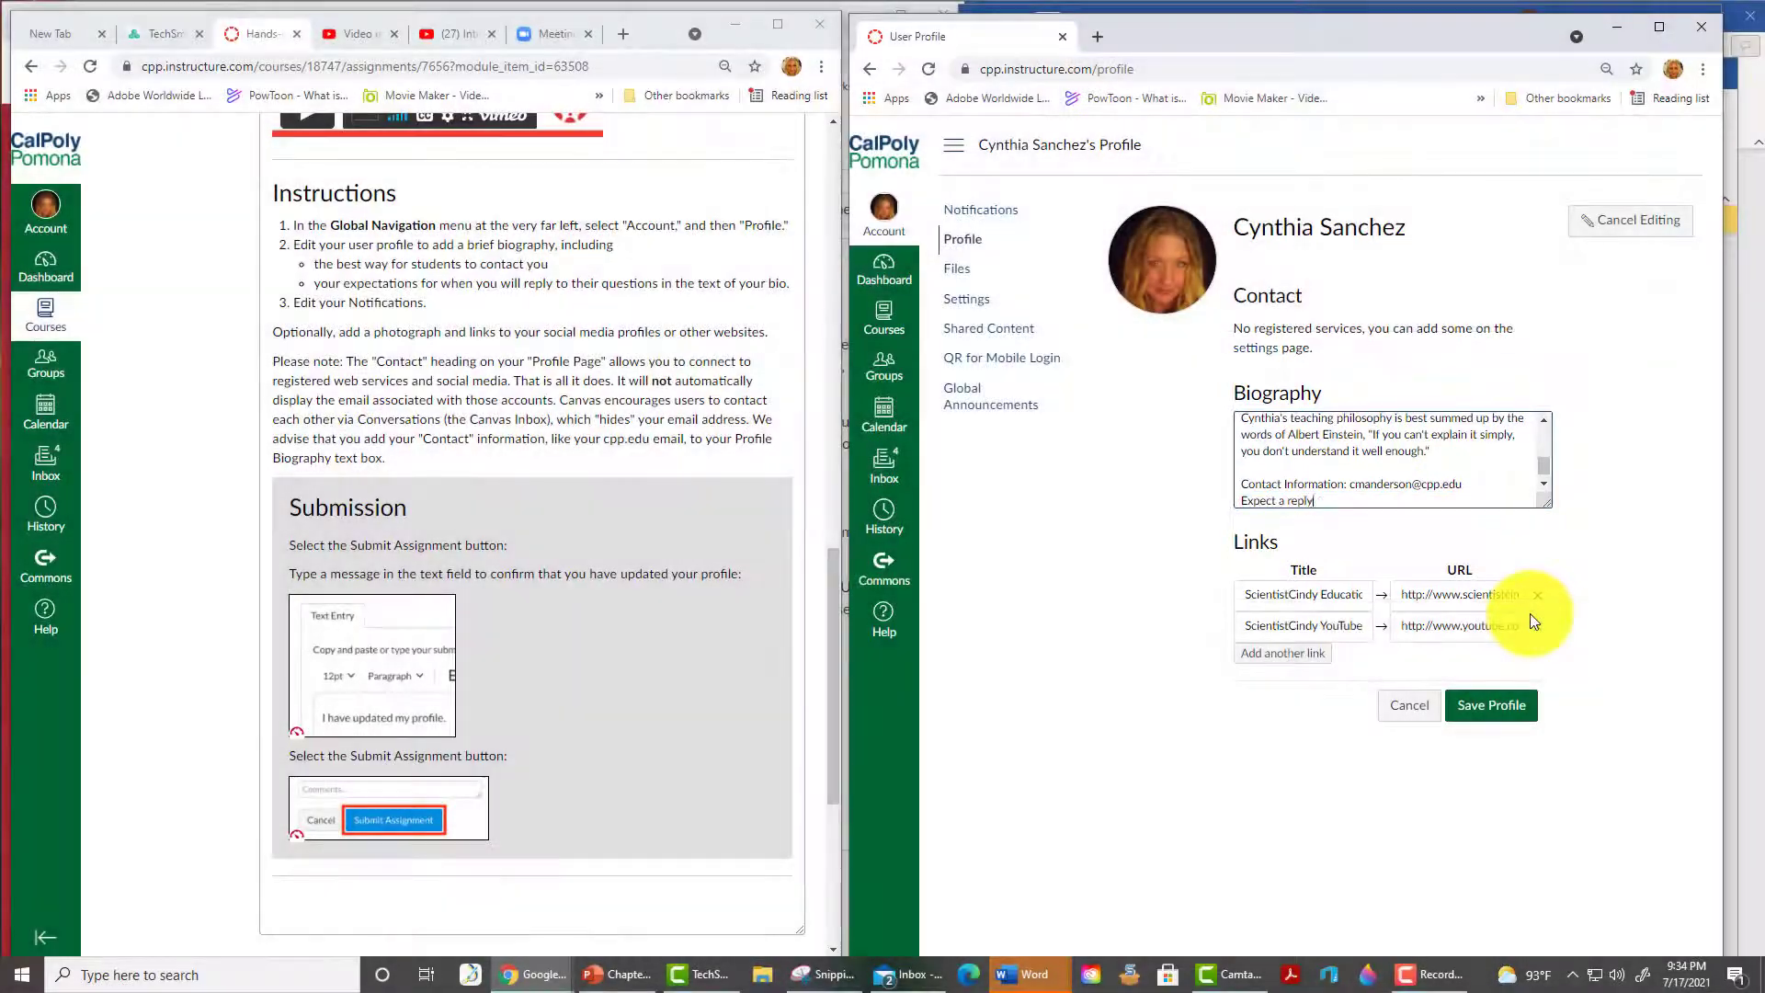
type(" within 3 business days")
left_click(1500, 714)
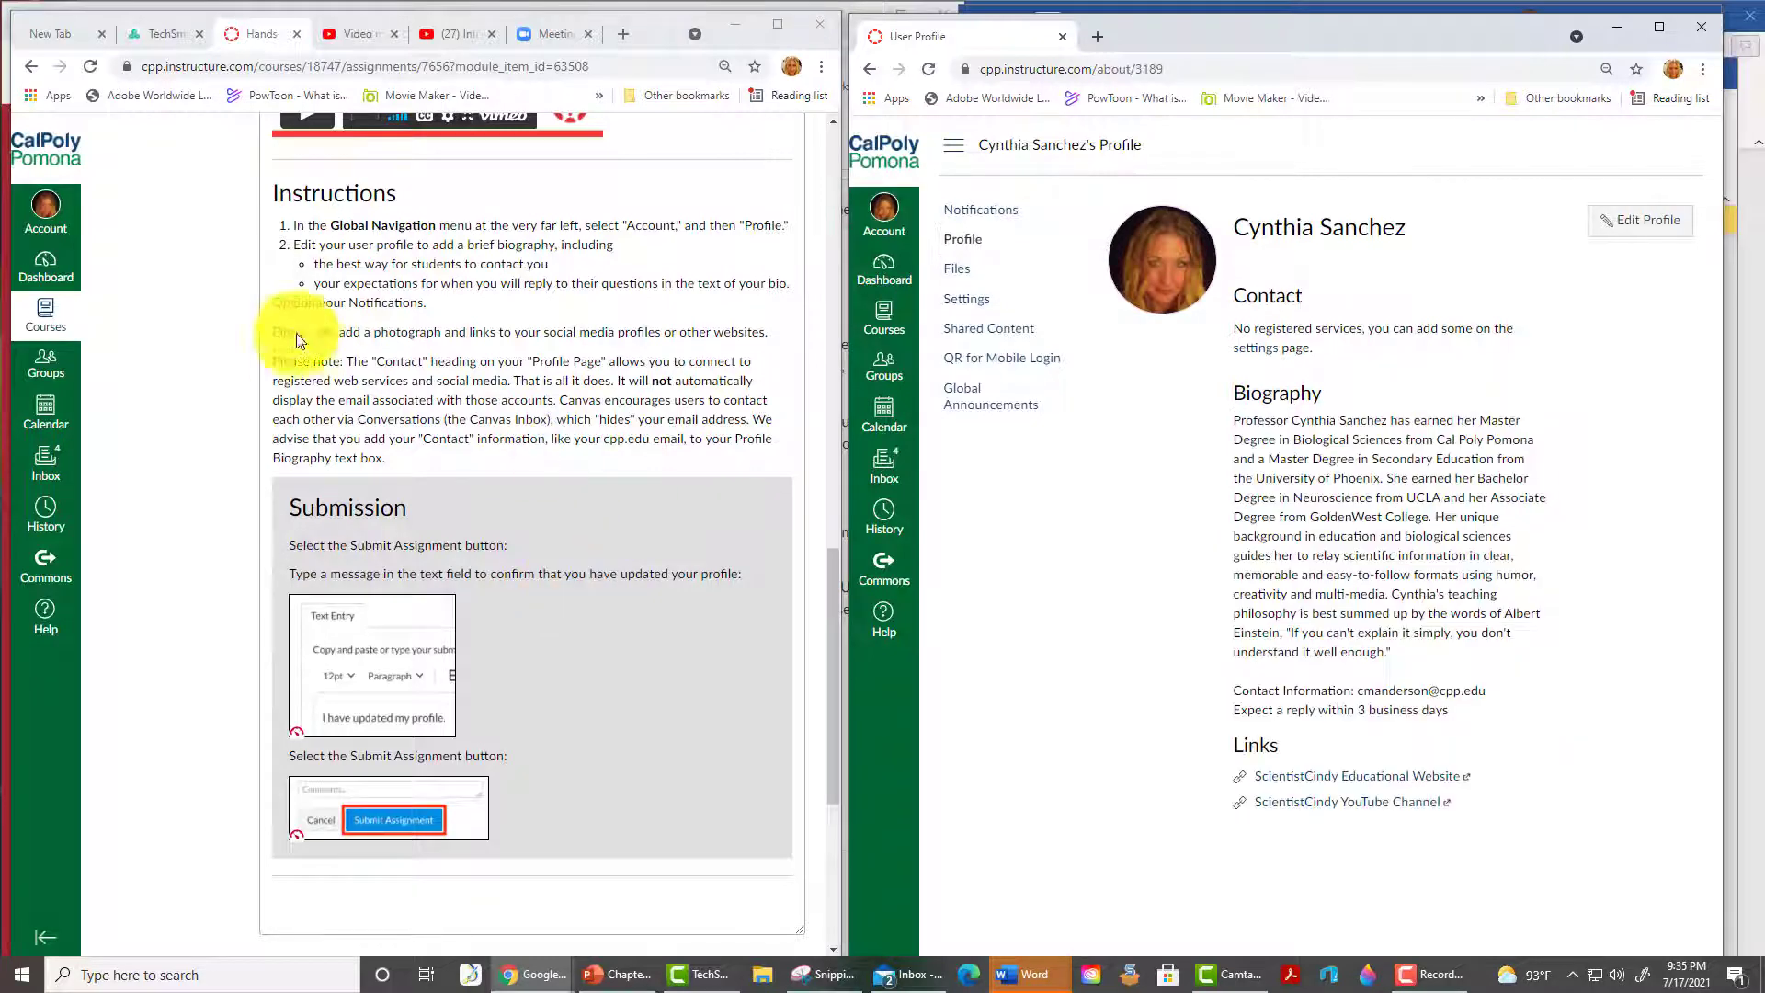
left_click(976, 213)
- Look over the notification preferences, then return to the user profile page
scroll(1023, 648, "down", 15)
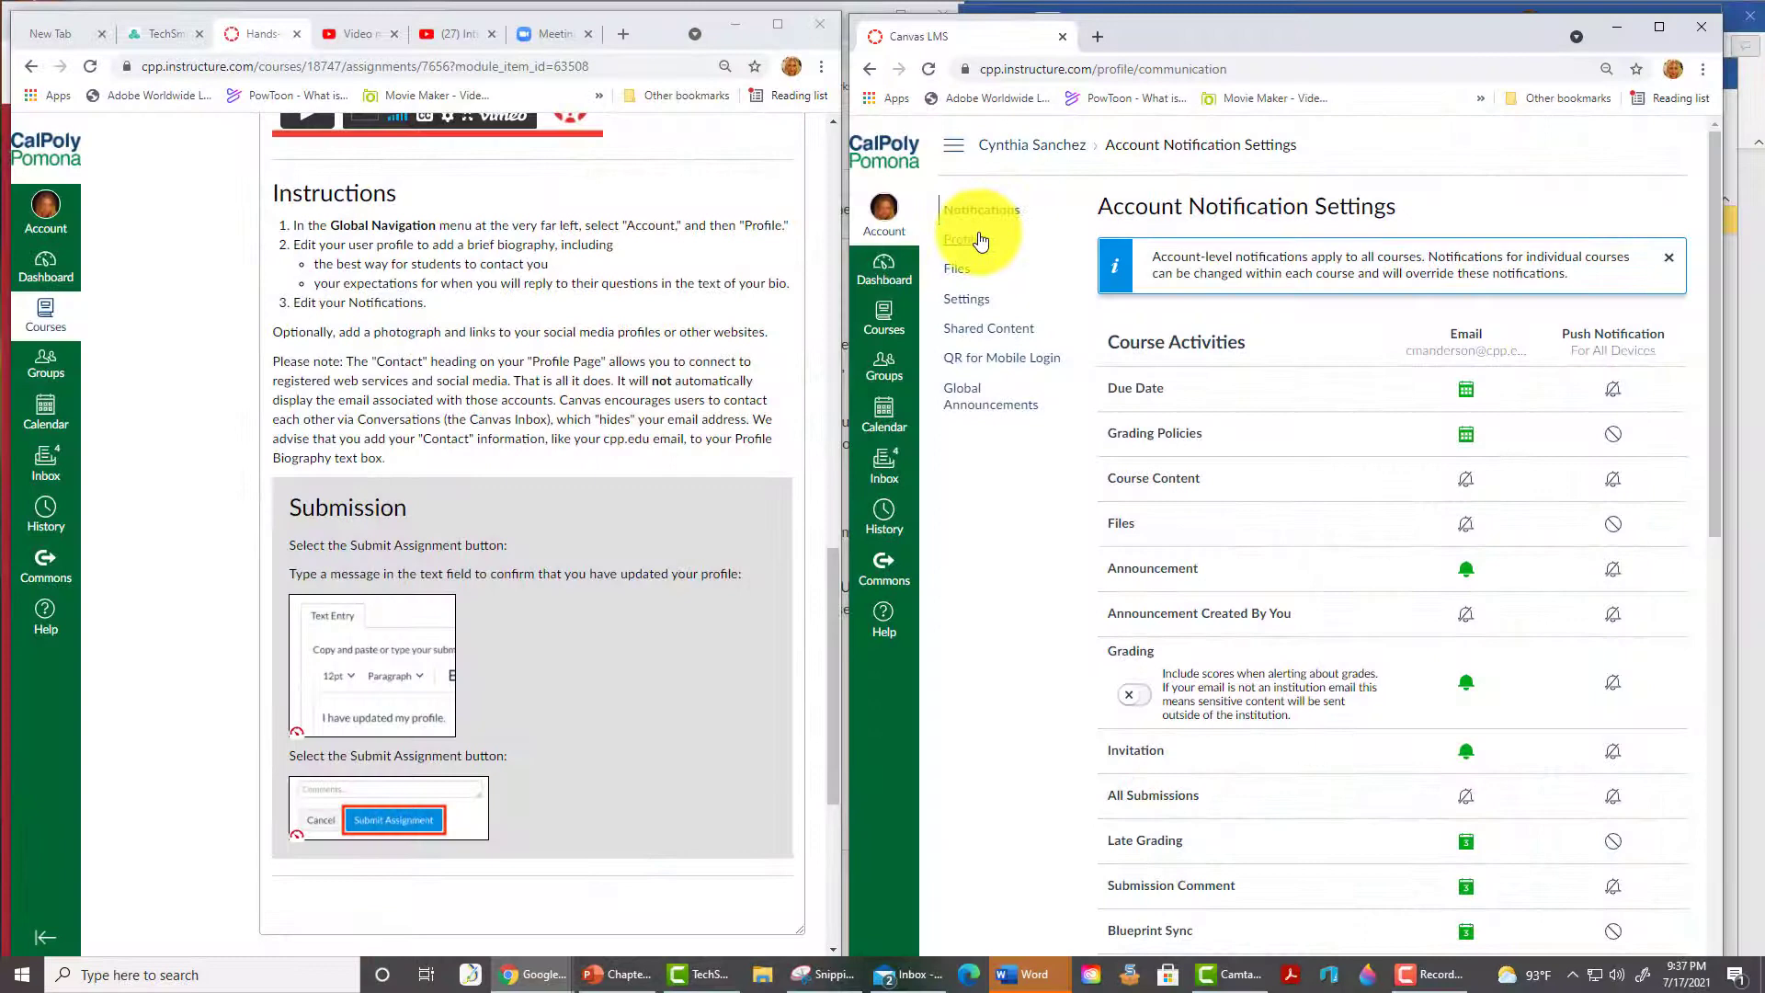
left_click(963, 238)
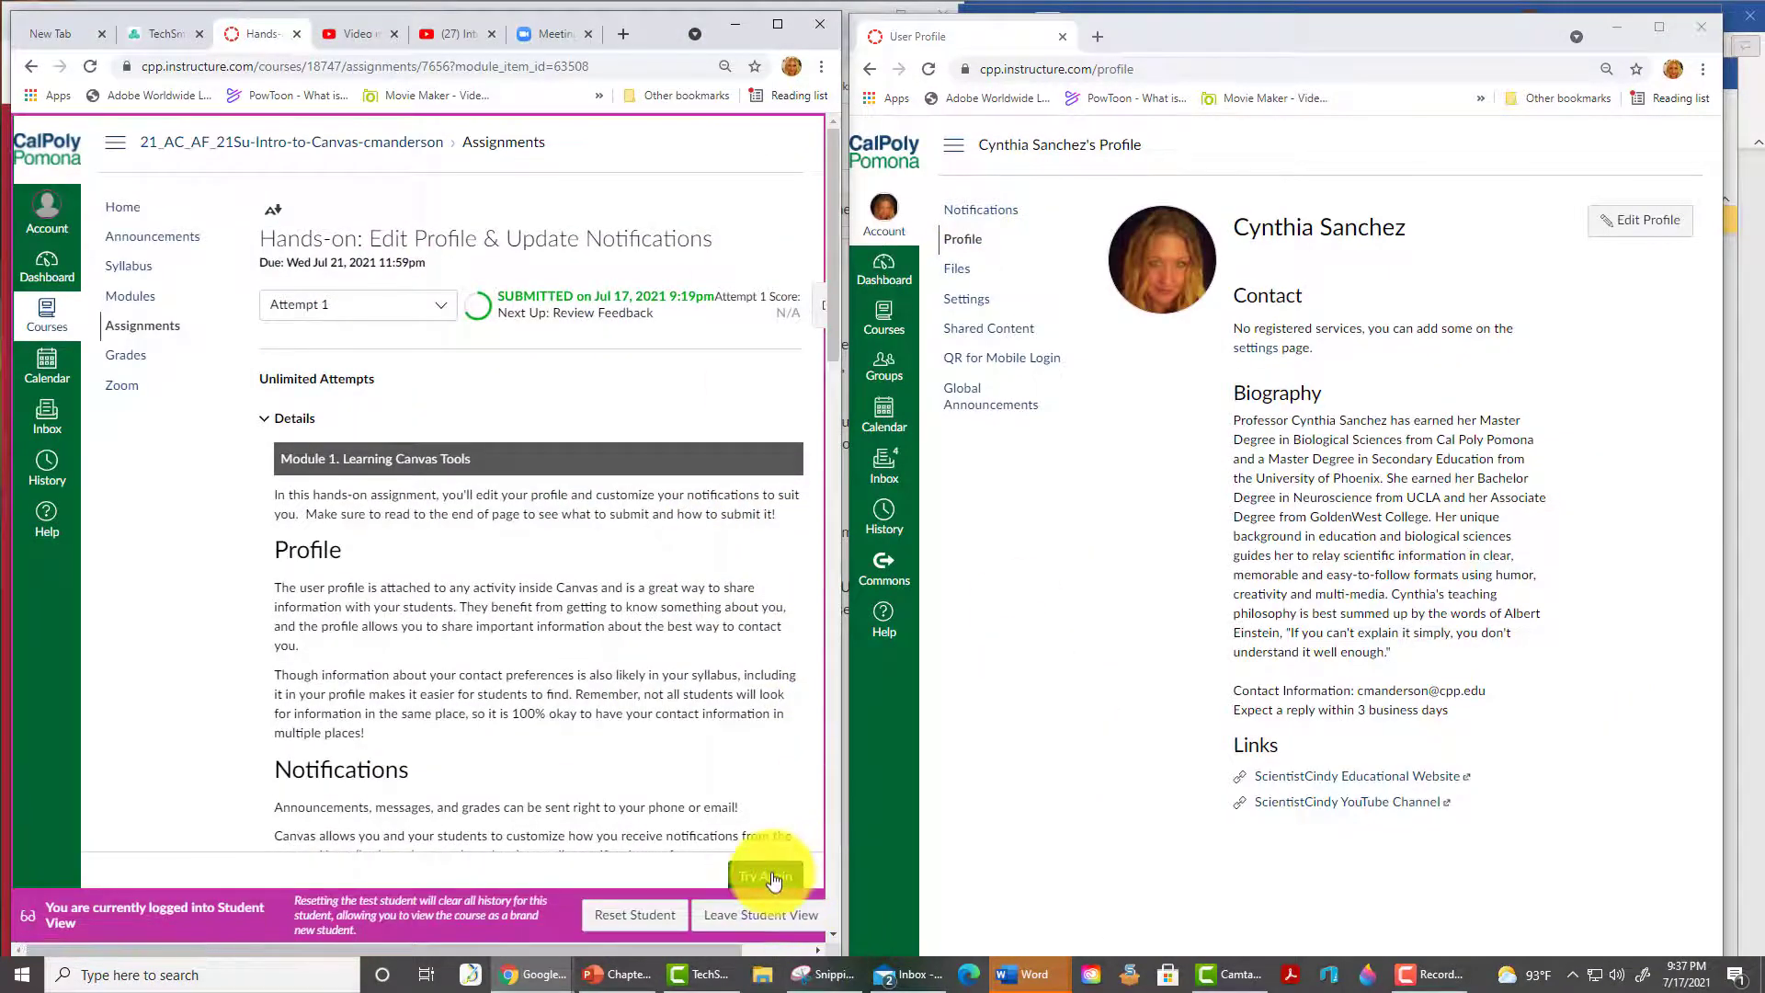
- Start a new attempt and submit the text 'I have updated my profile information.'
left_click(772, 878)
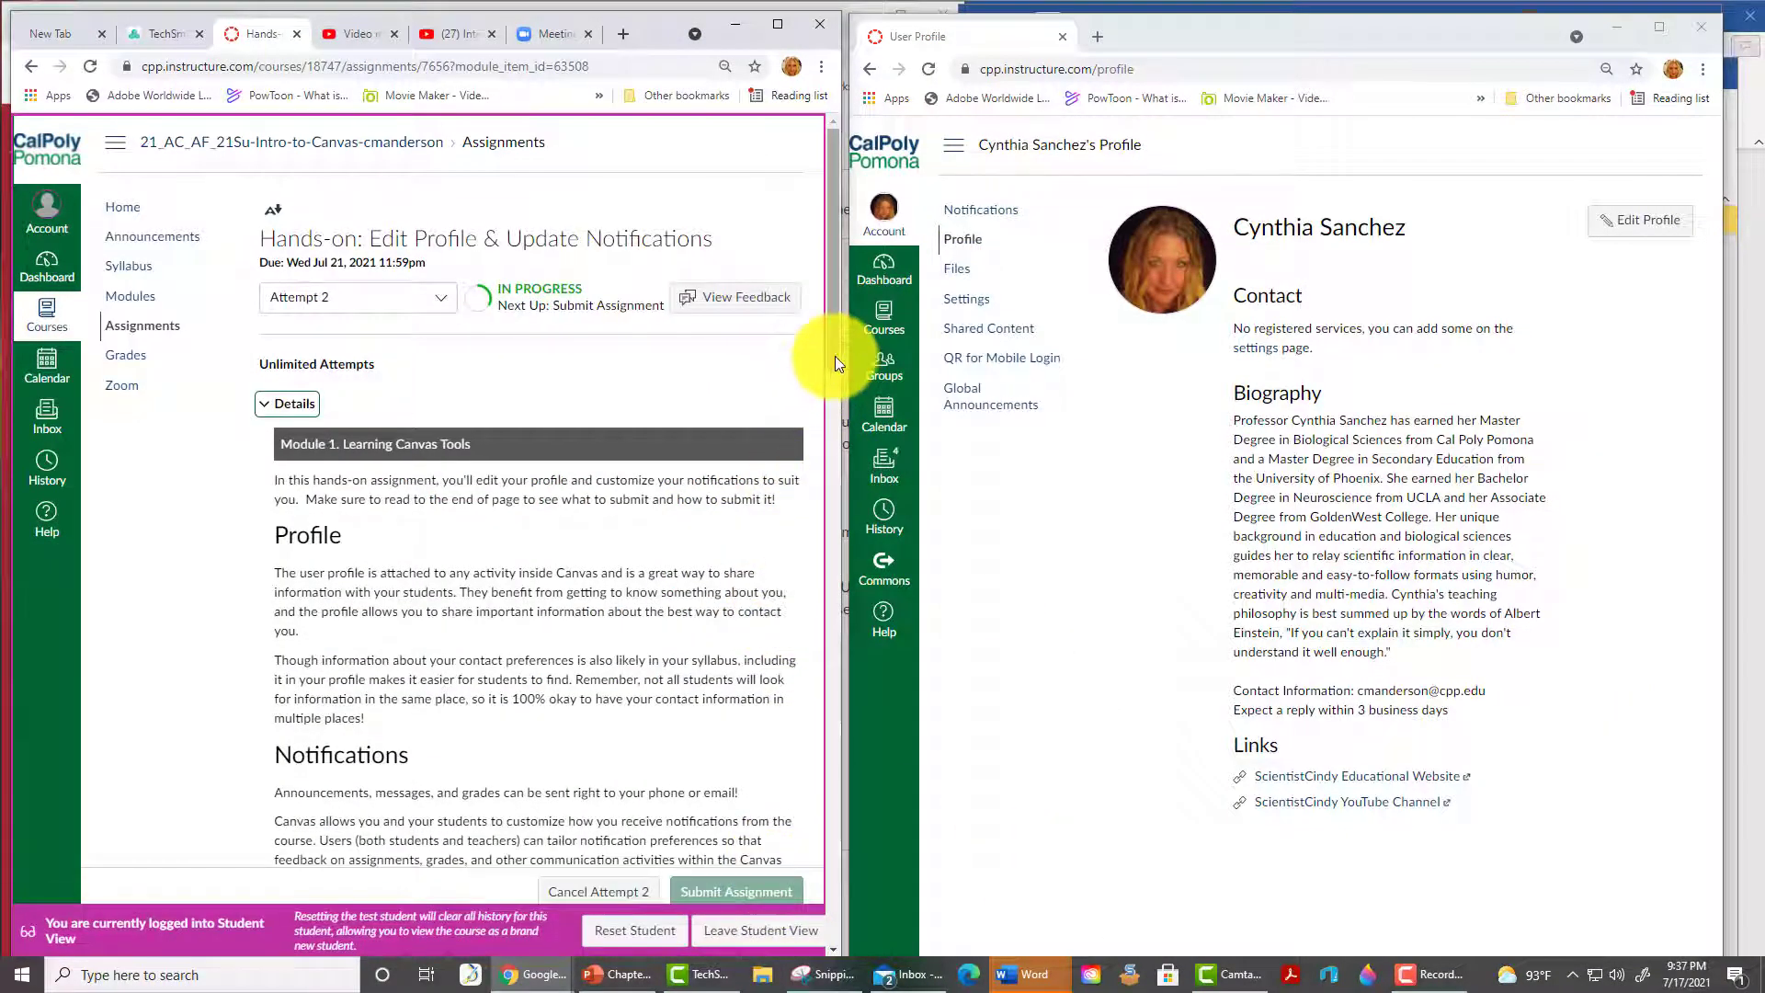
left_click_drag(835, 356, 879, 919)
left_click(421, 577)
type("I h")
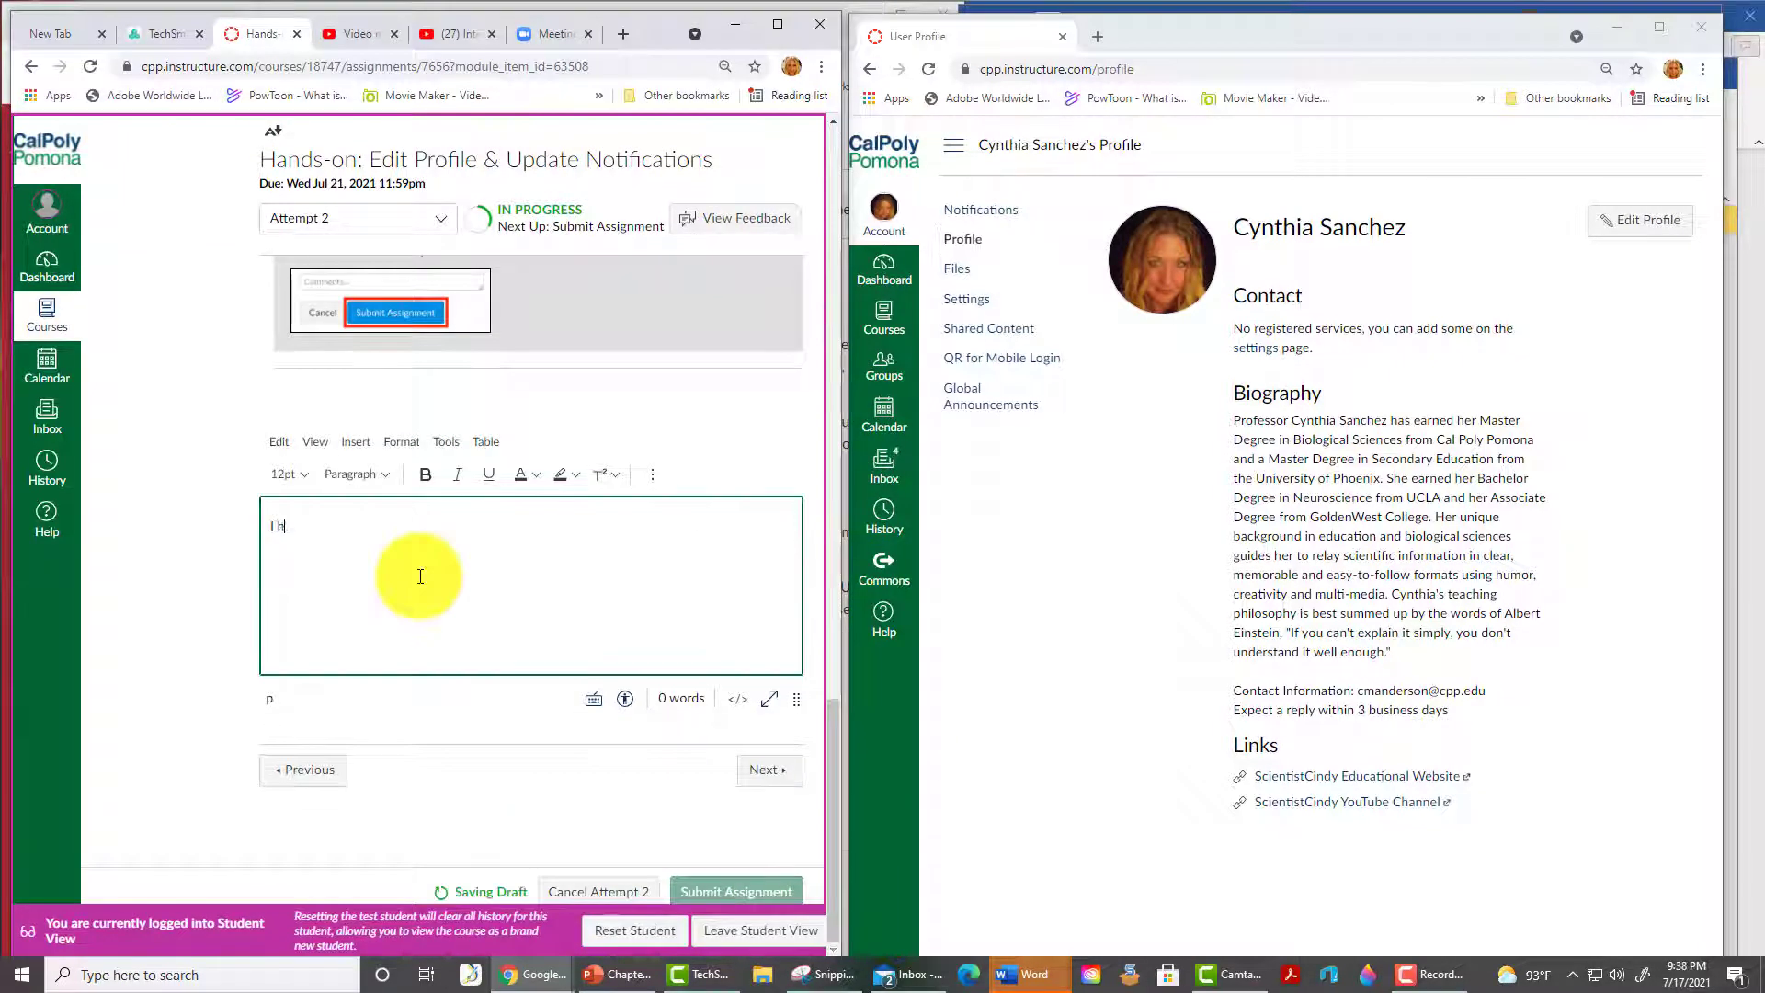
type("ave updated m")
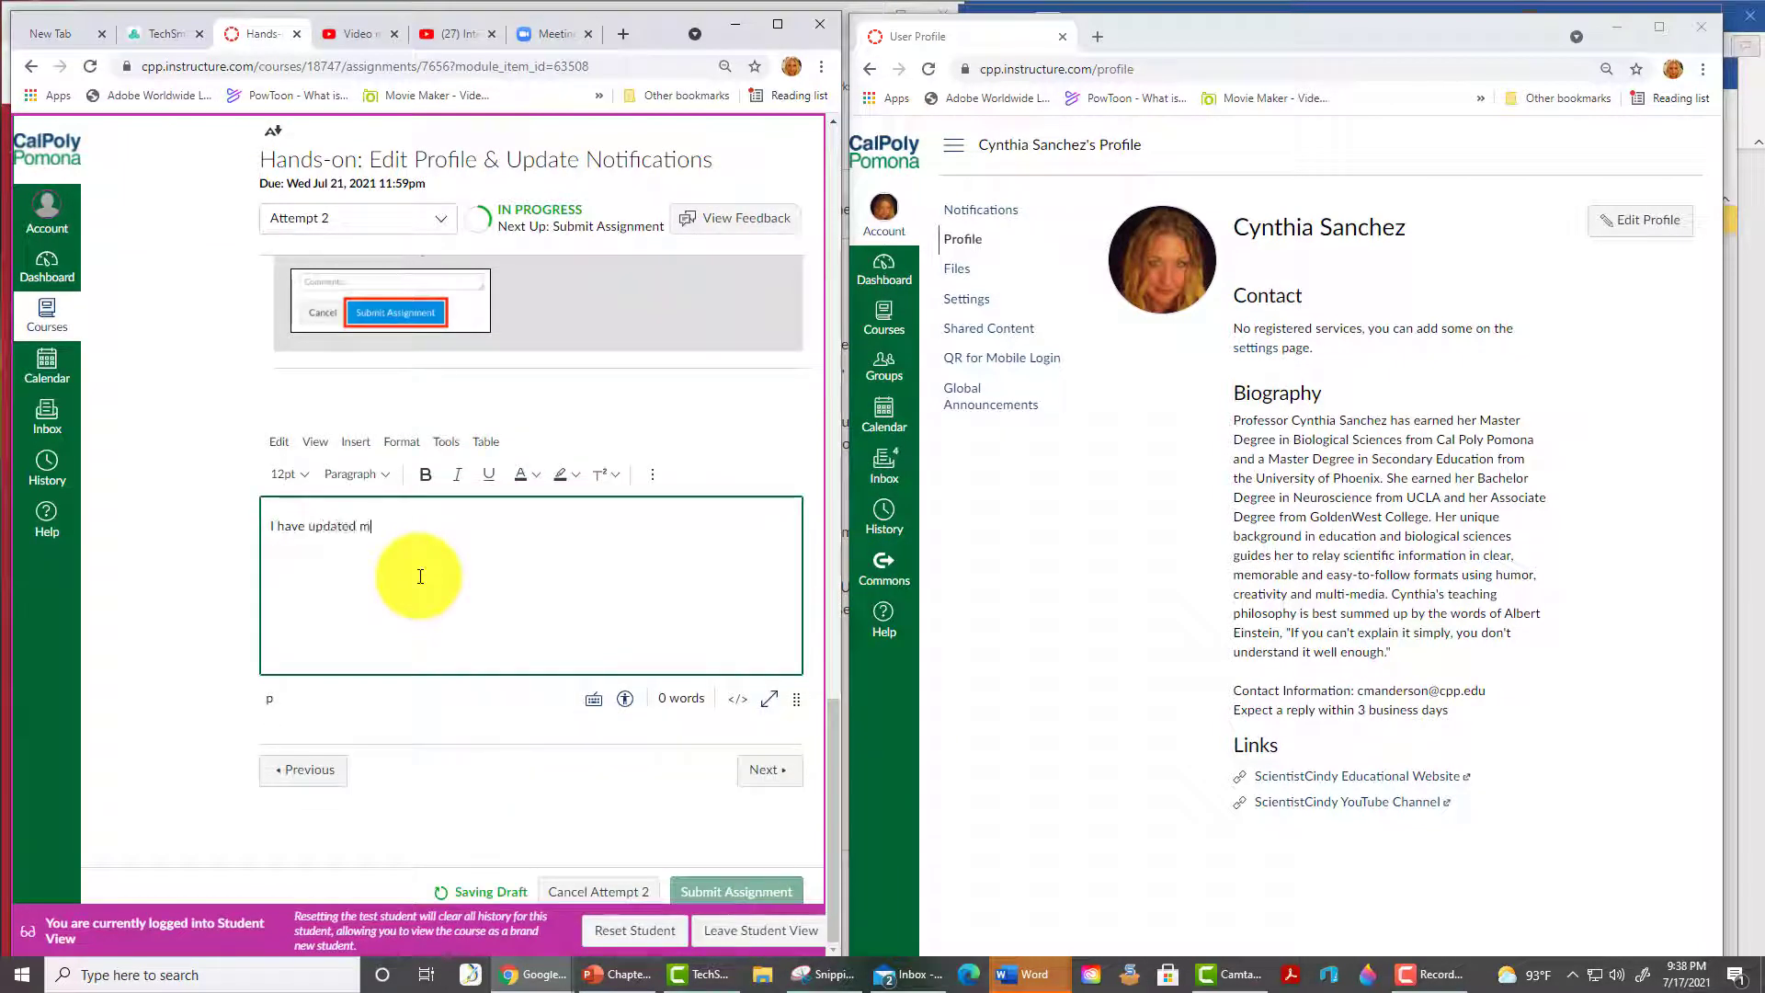
type("y profile information.")
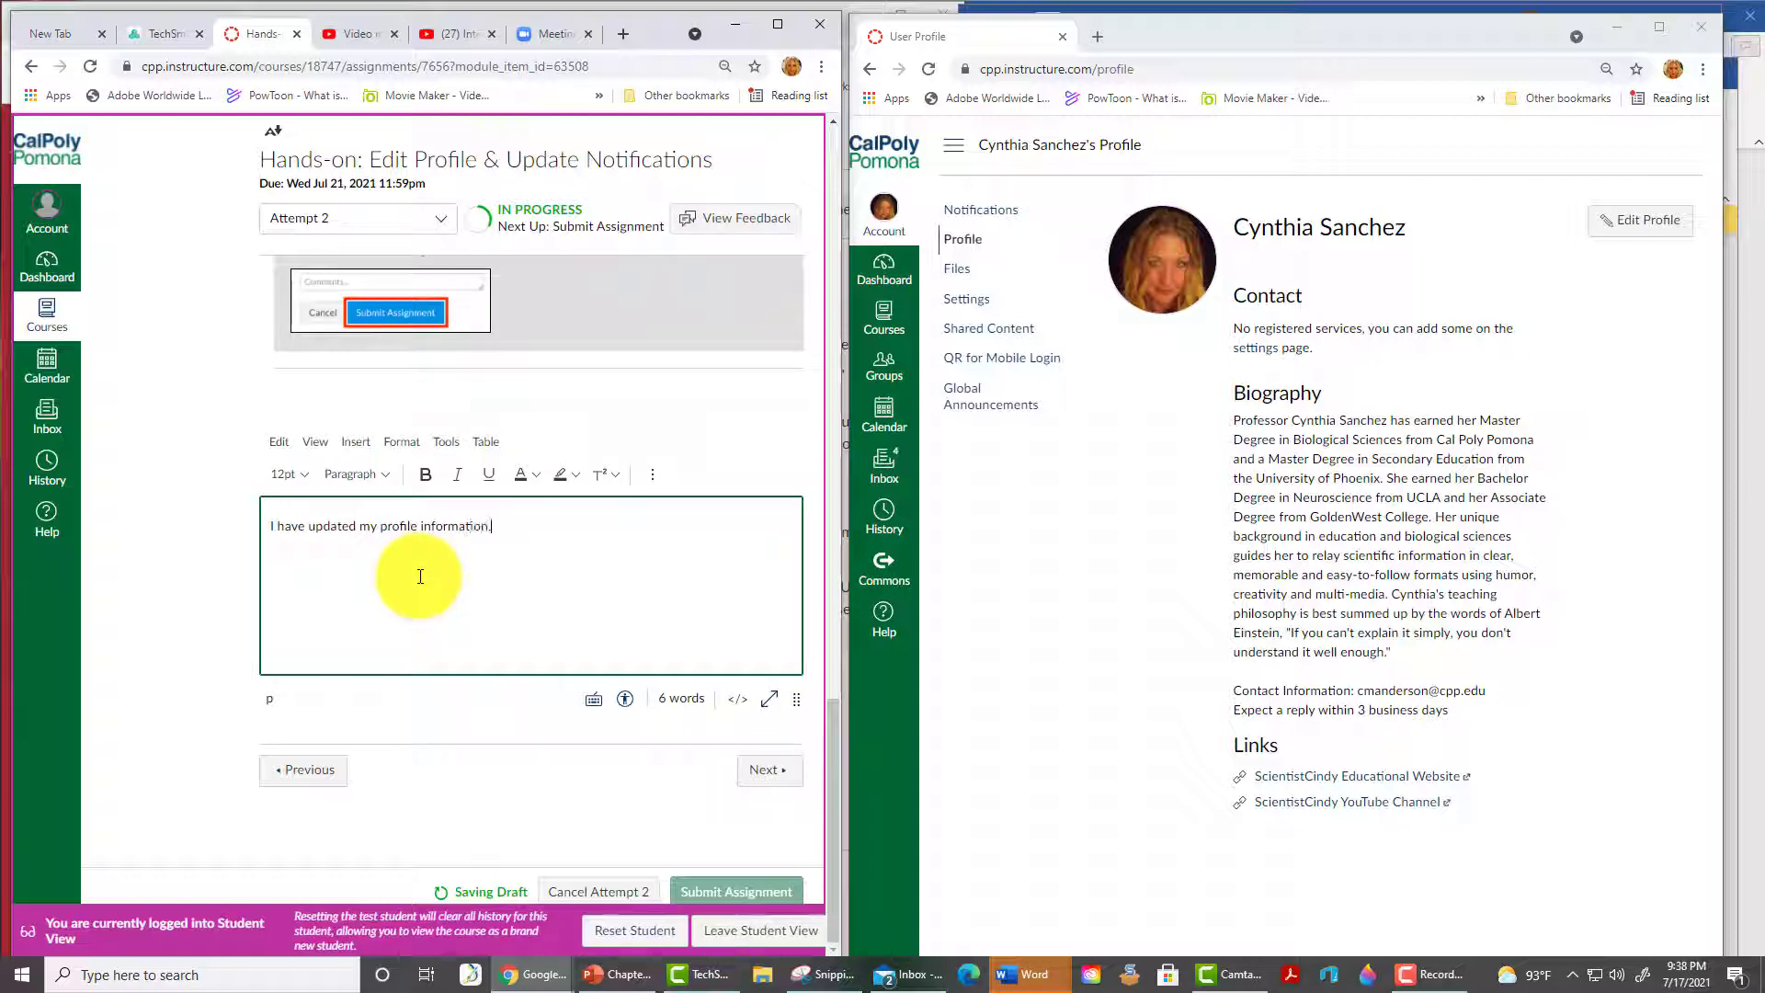
left_click(731, 893)
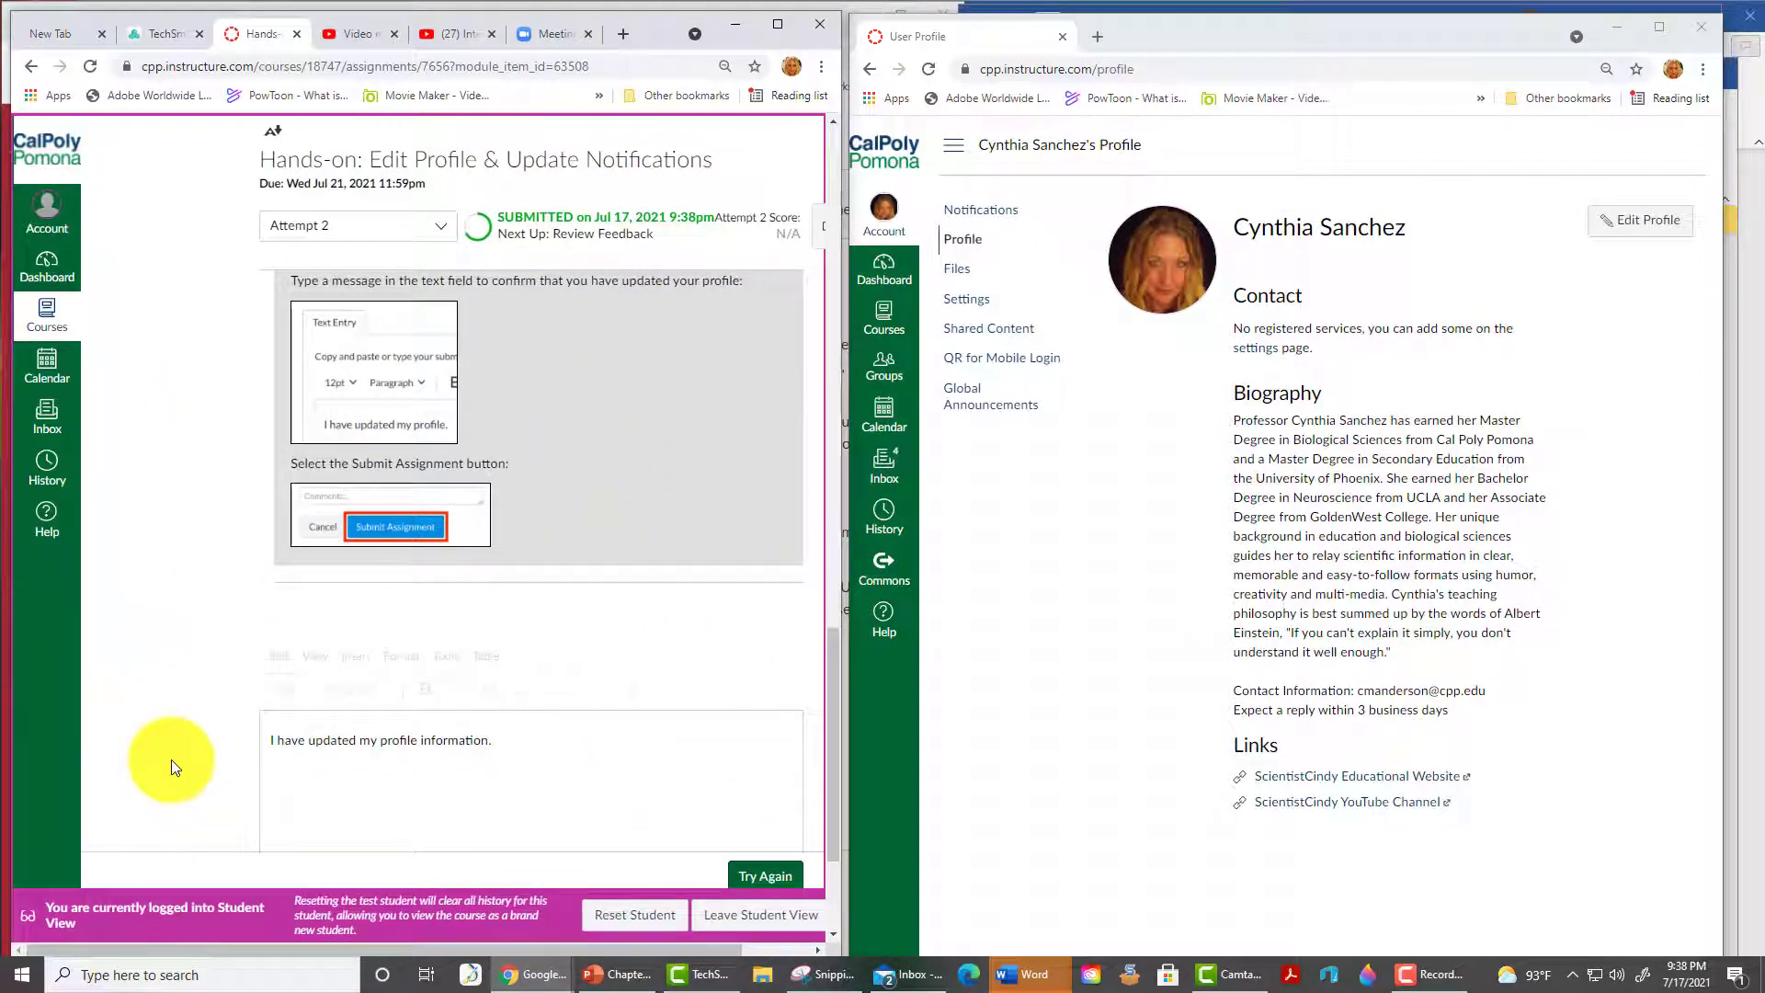
- Step through The Canvas Community and Rich Content Editor pages to the Create and Populate a Module assignment
scroll(179, 750, "down", 3)
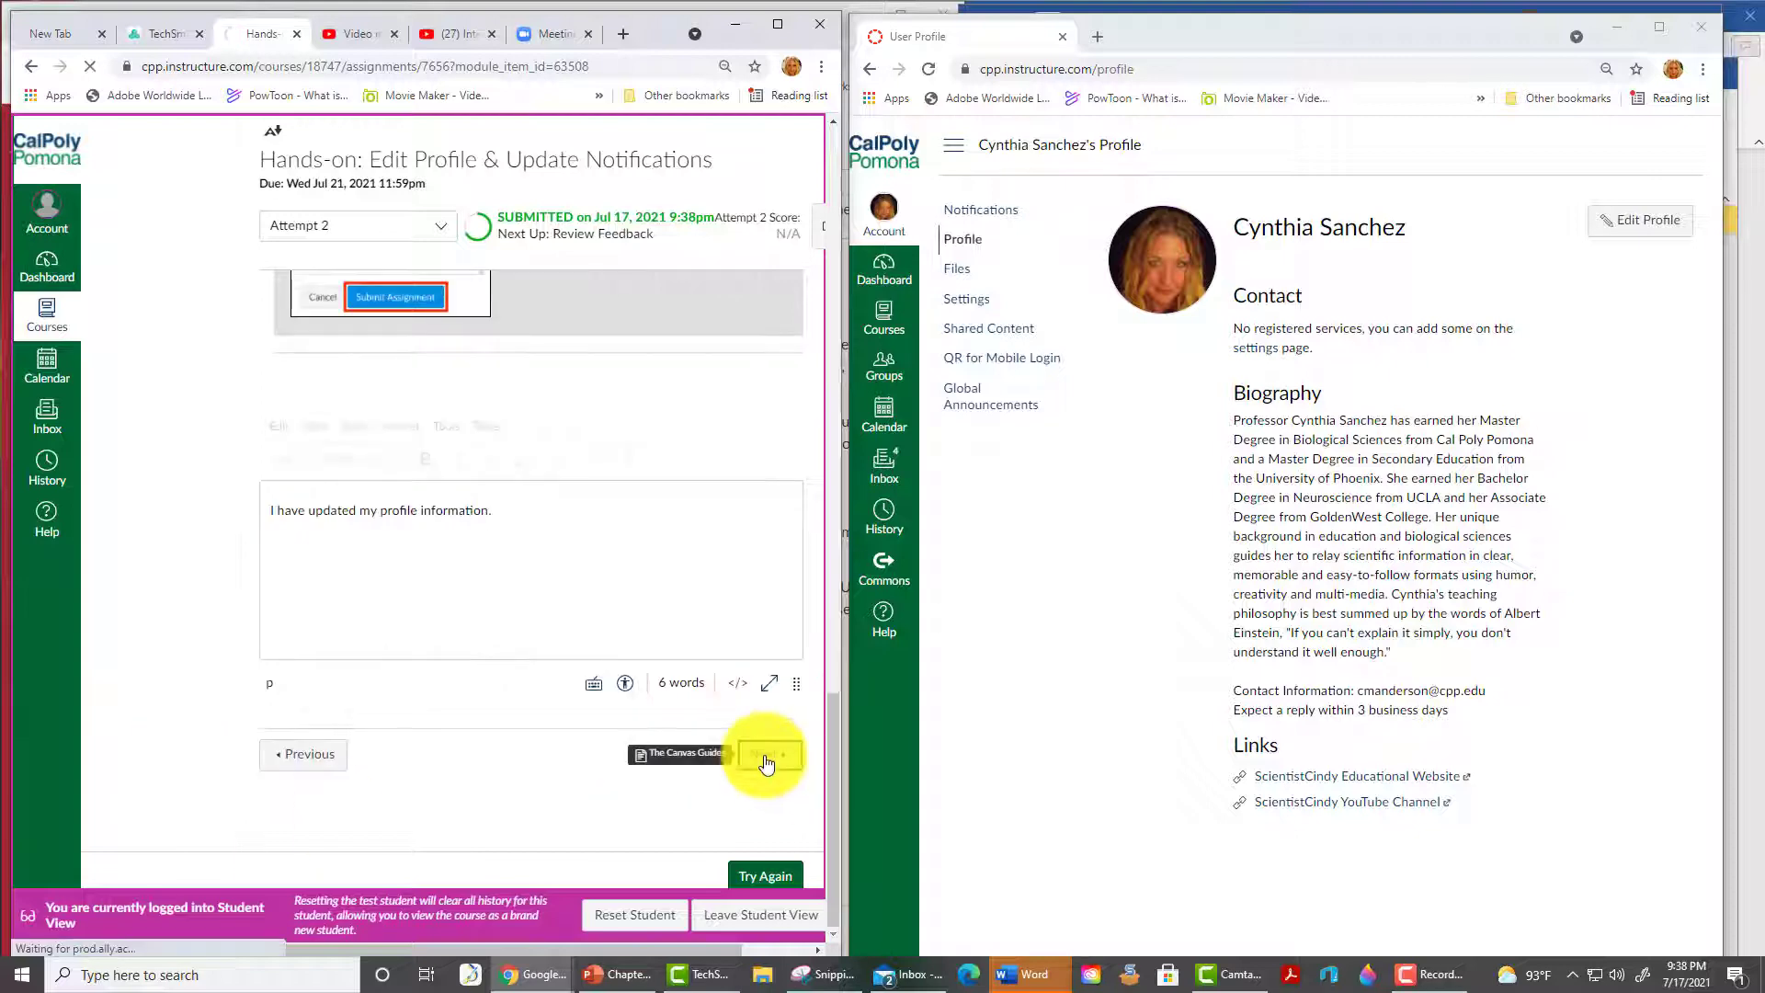
left_click(764, 755)
scroll(767, 827, "down", 5)
left_click(773, 884)
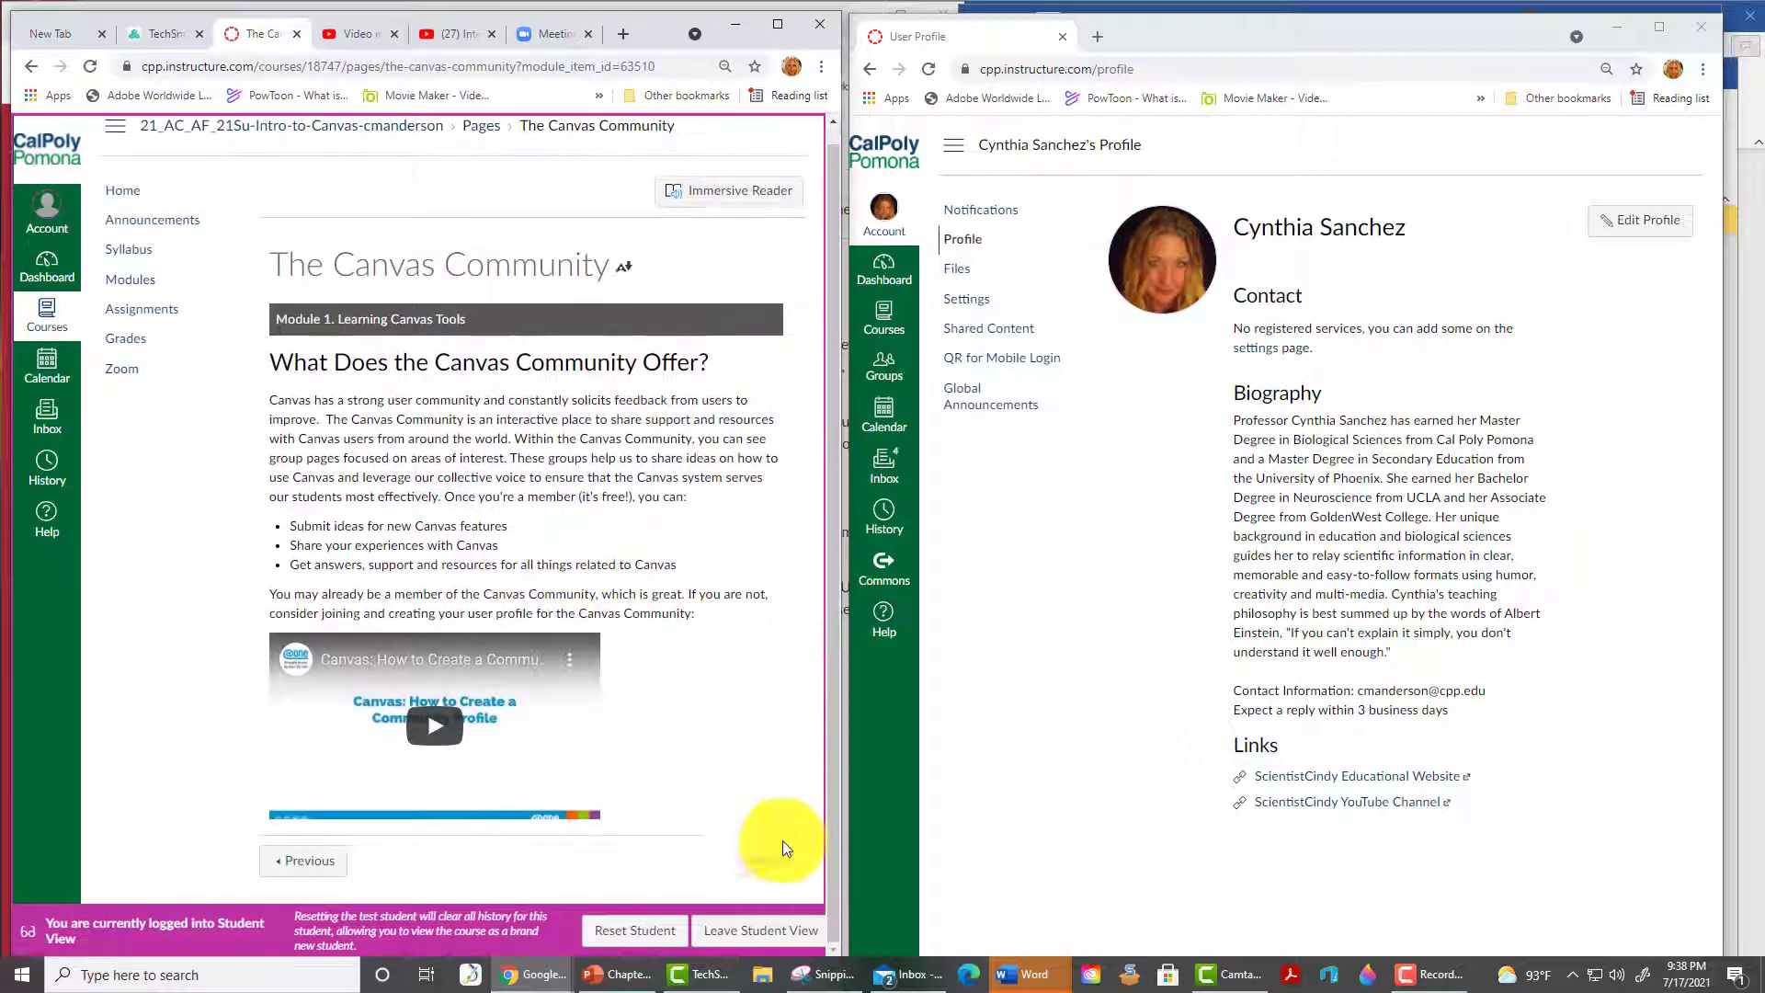
left_click(779, 844)
scroll(702, 686, "down", 4)
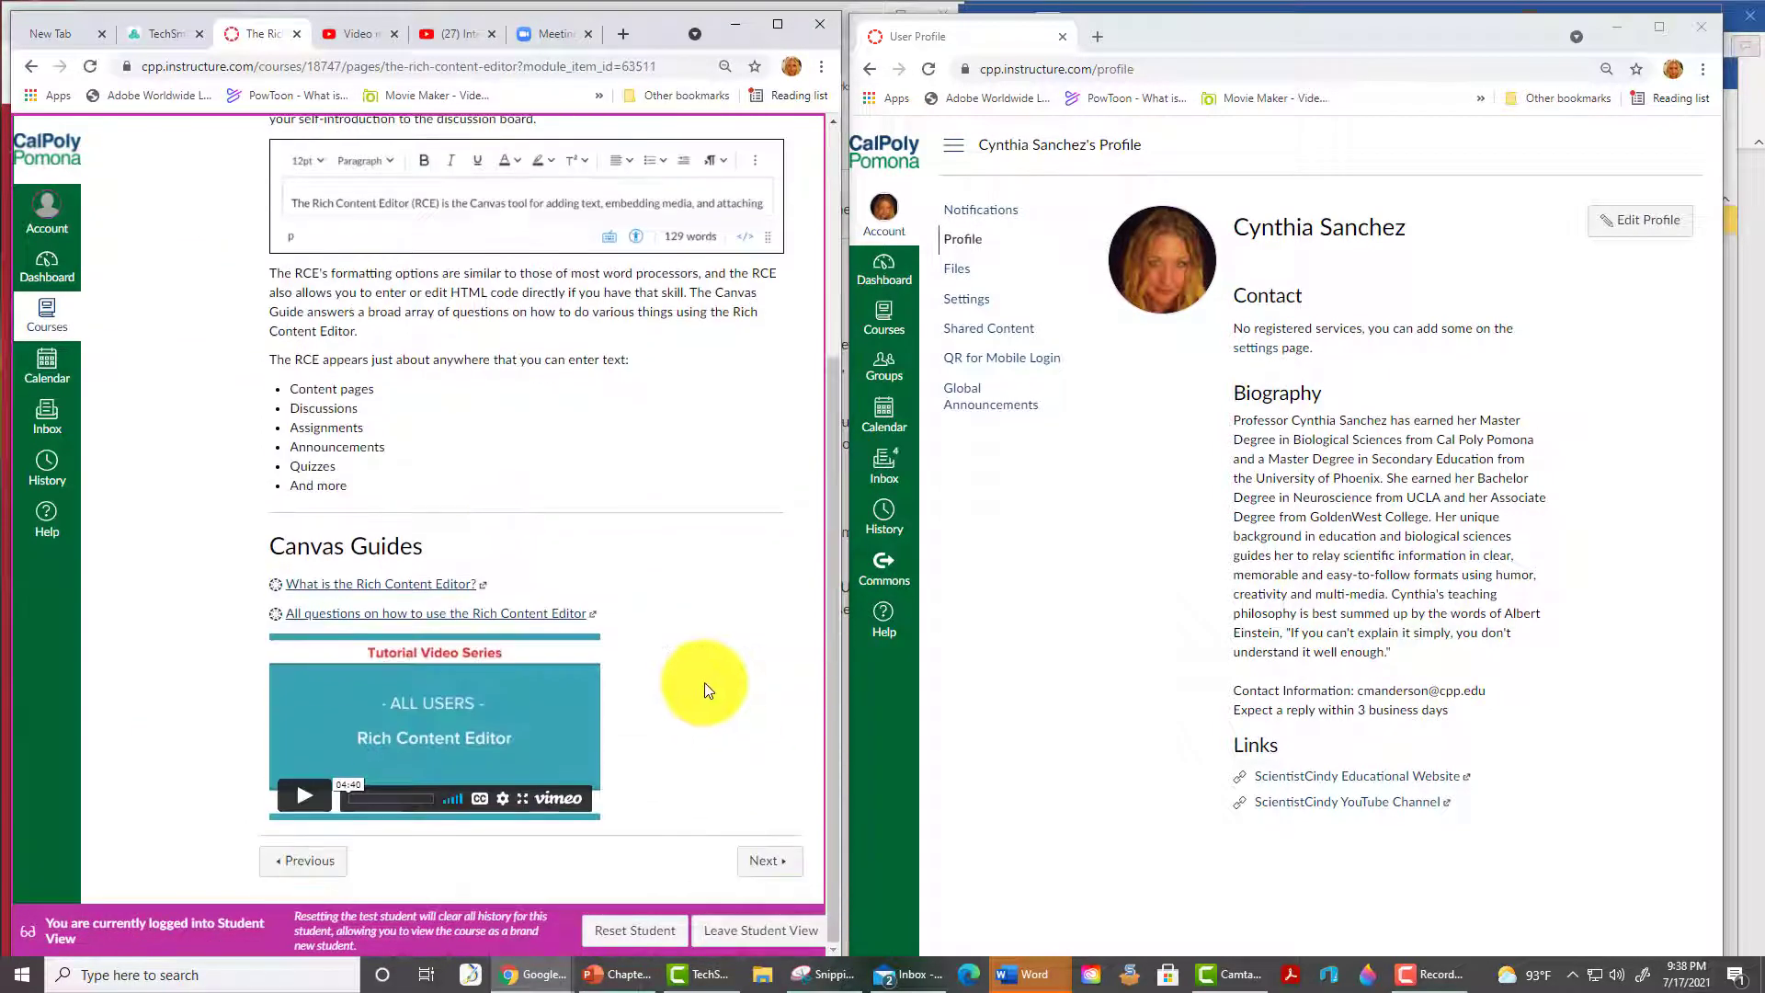
left_click(767, 868)
scroll(680, 598, "down", 2)
scroll(707, 635, "down", 4)
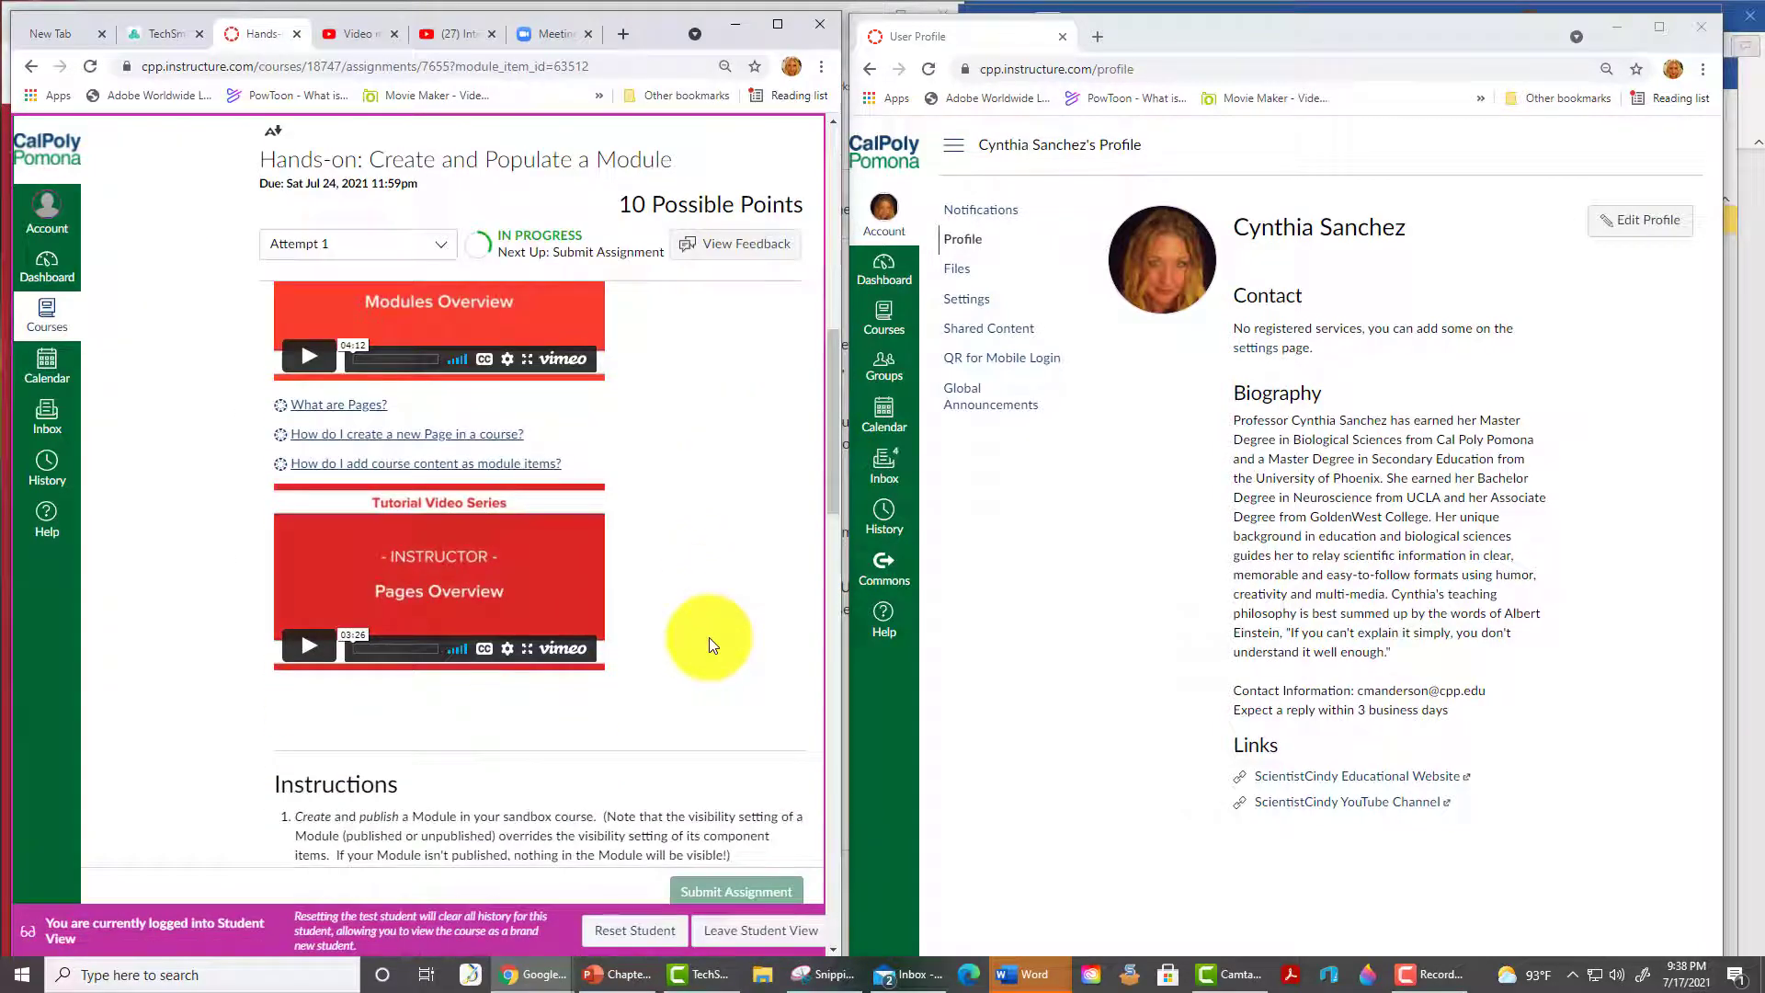
scroll(709, 637, "down", 4)
scroll(709, 638, "down", 1)
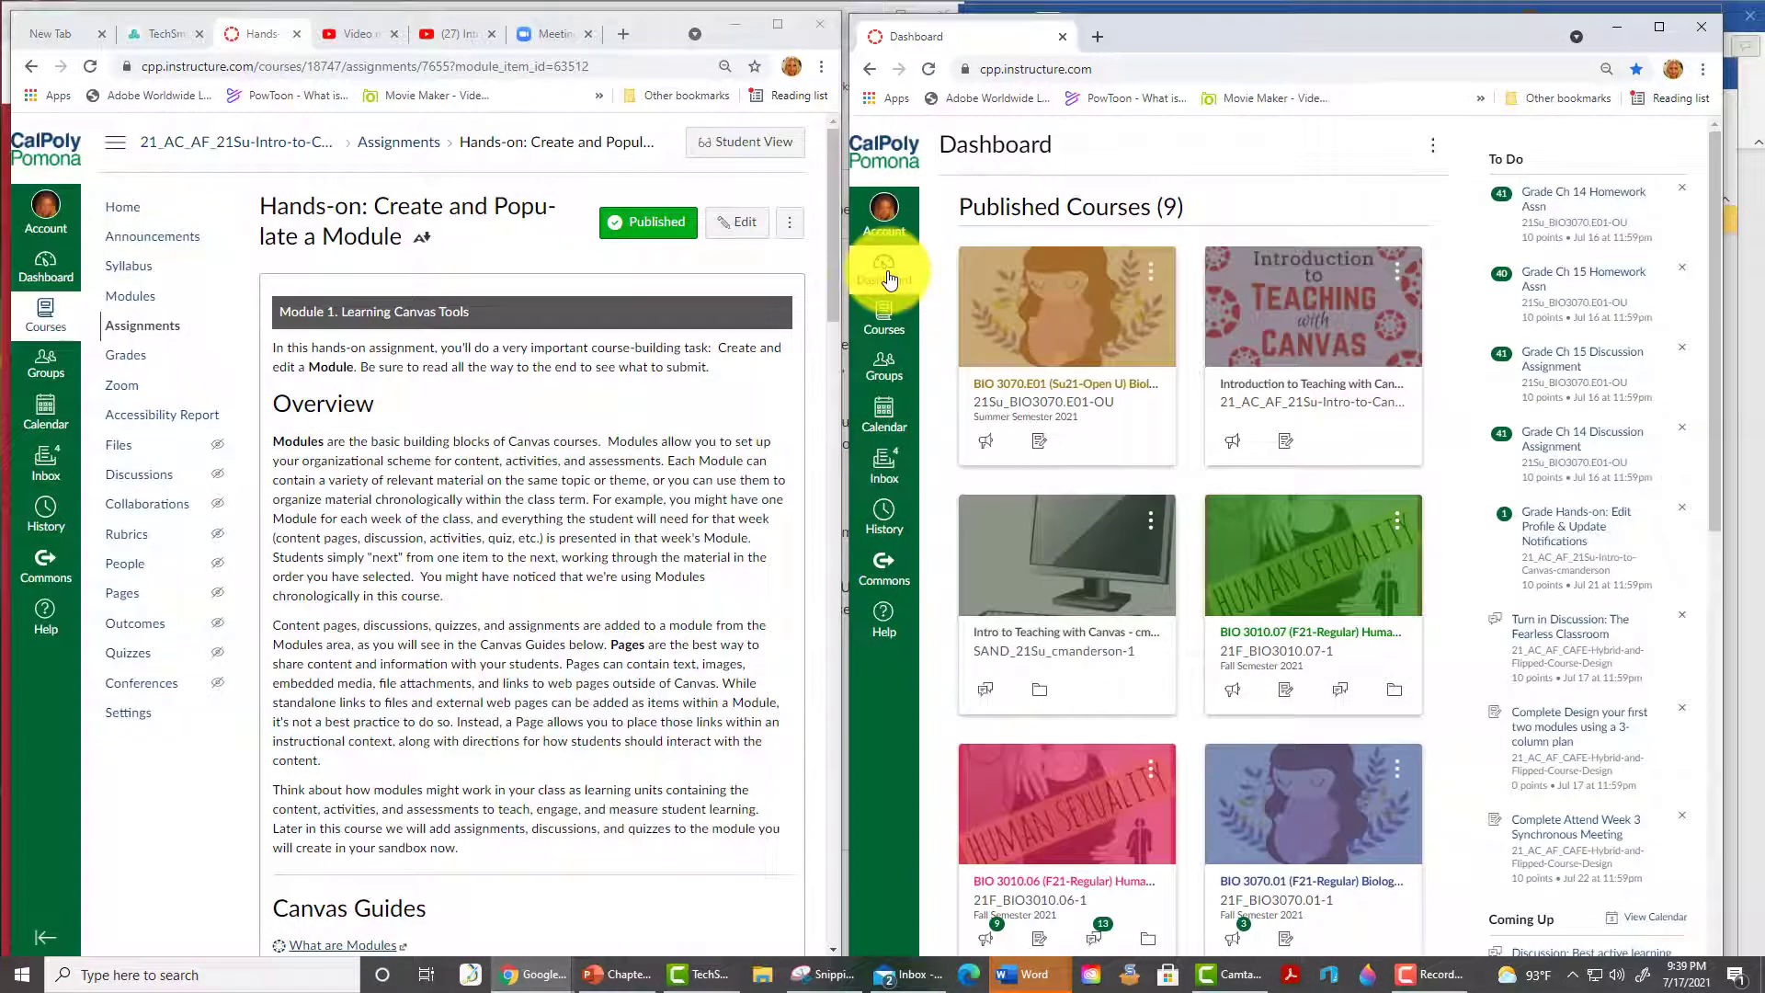
- Open the Intro to Teaching with Canvas sandbox course and go to its Modules page
left_click(1100, 660)
scroll(318, 230, "down", 12)
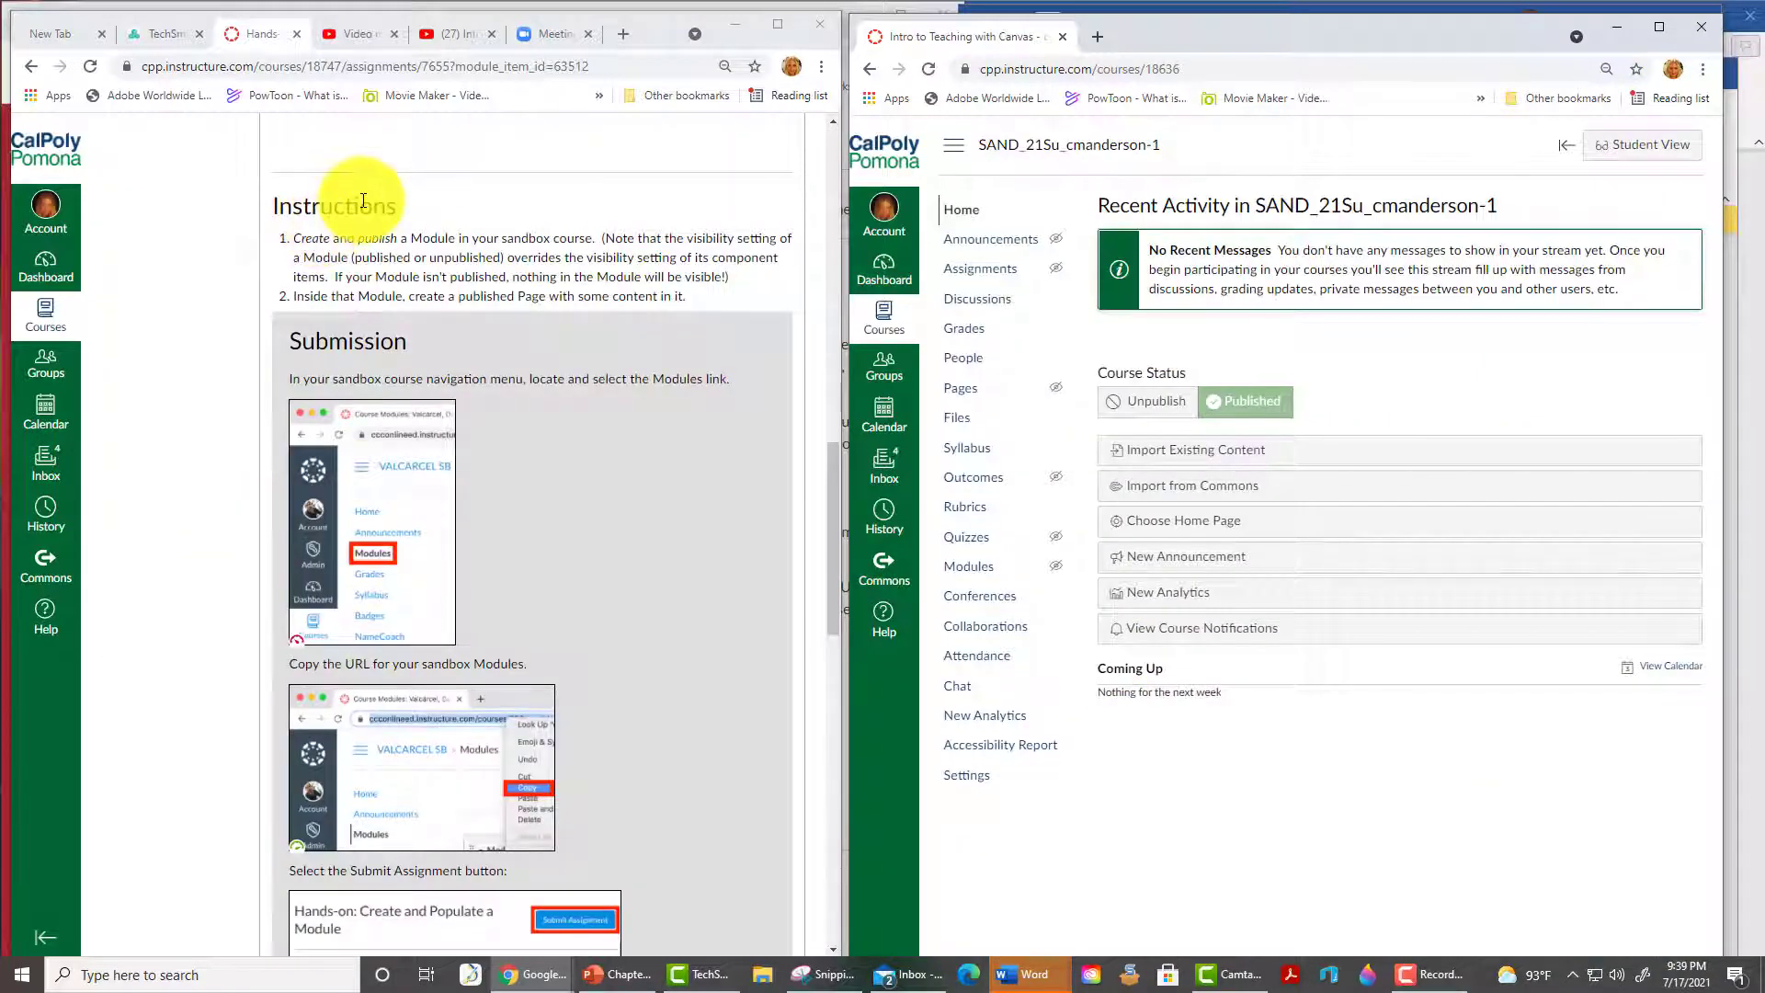
left_click(978, 571)
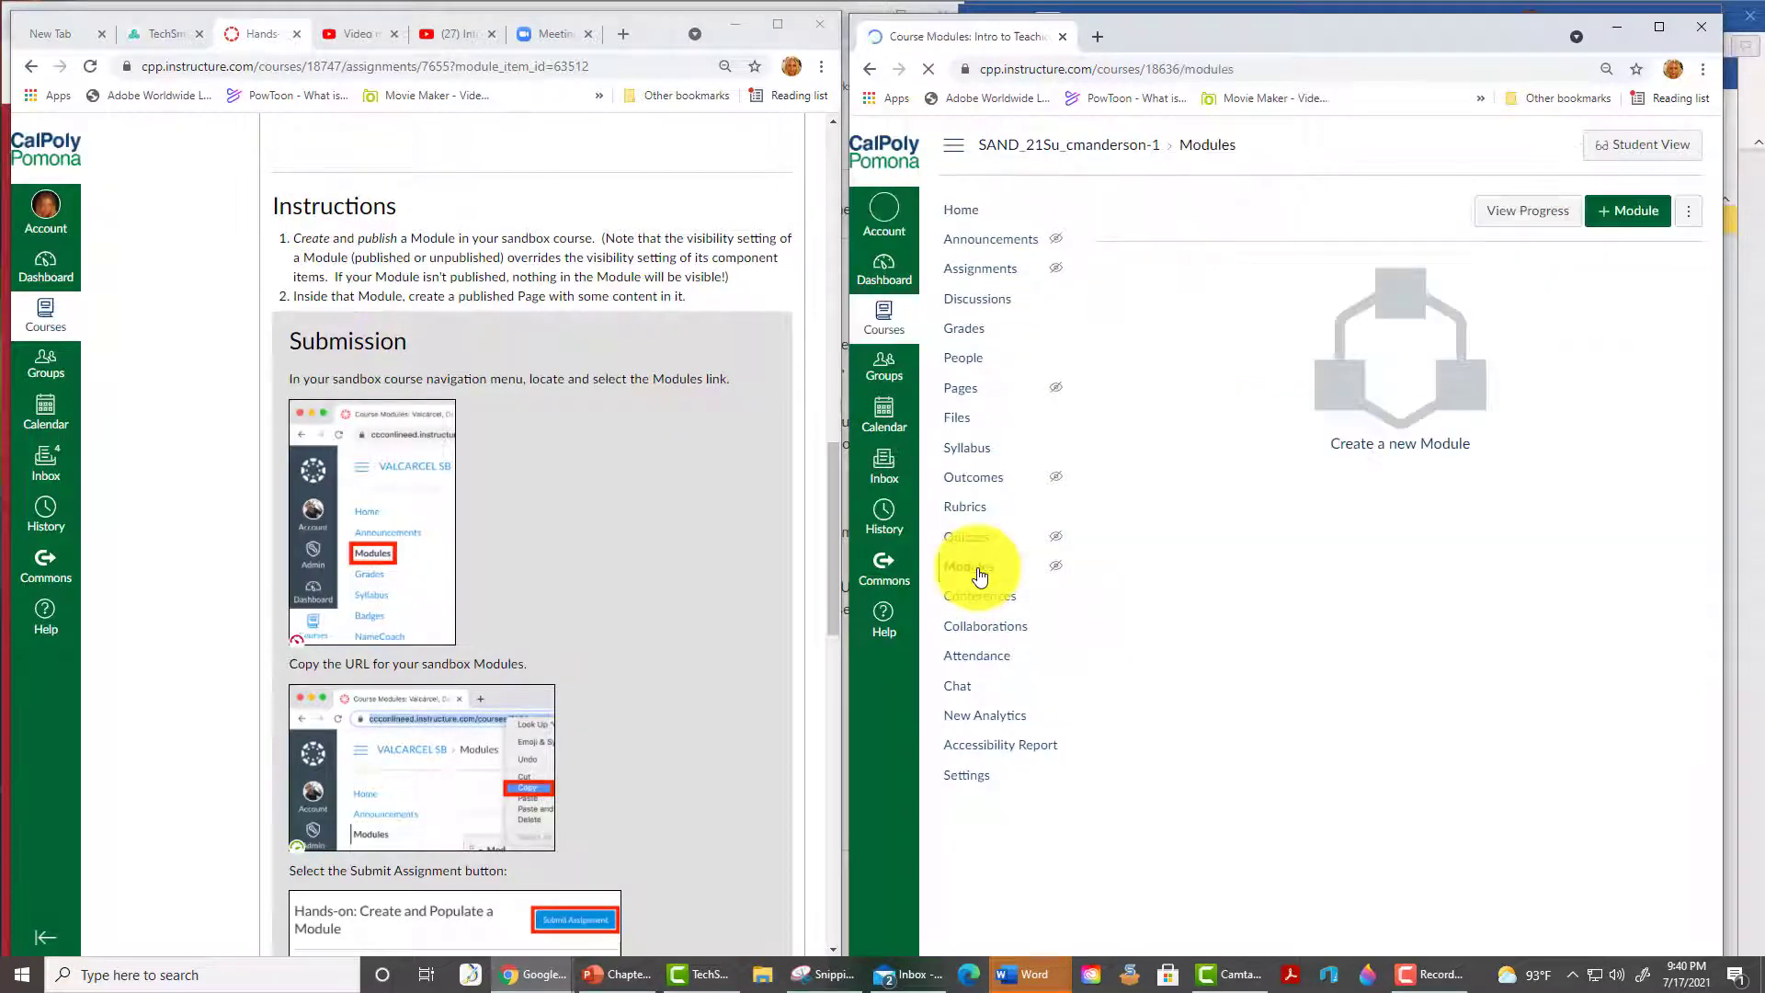
- Add the module 'Week 1 Mon 8/16 – Sun 8/22' and publish it
left_click(1632, 219)
left_click(1237, 490)
type("Week 1 Mon 8/16 - Sun 8/22")
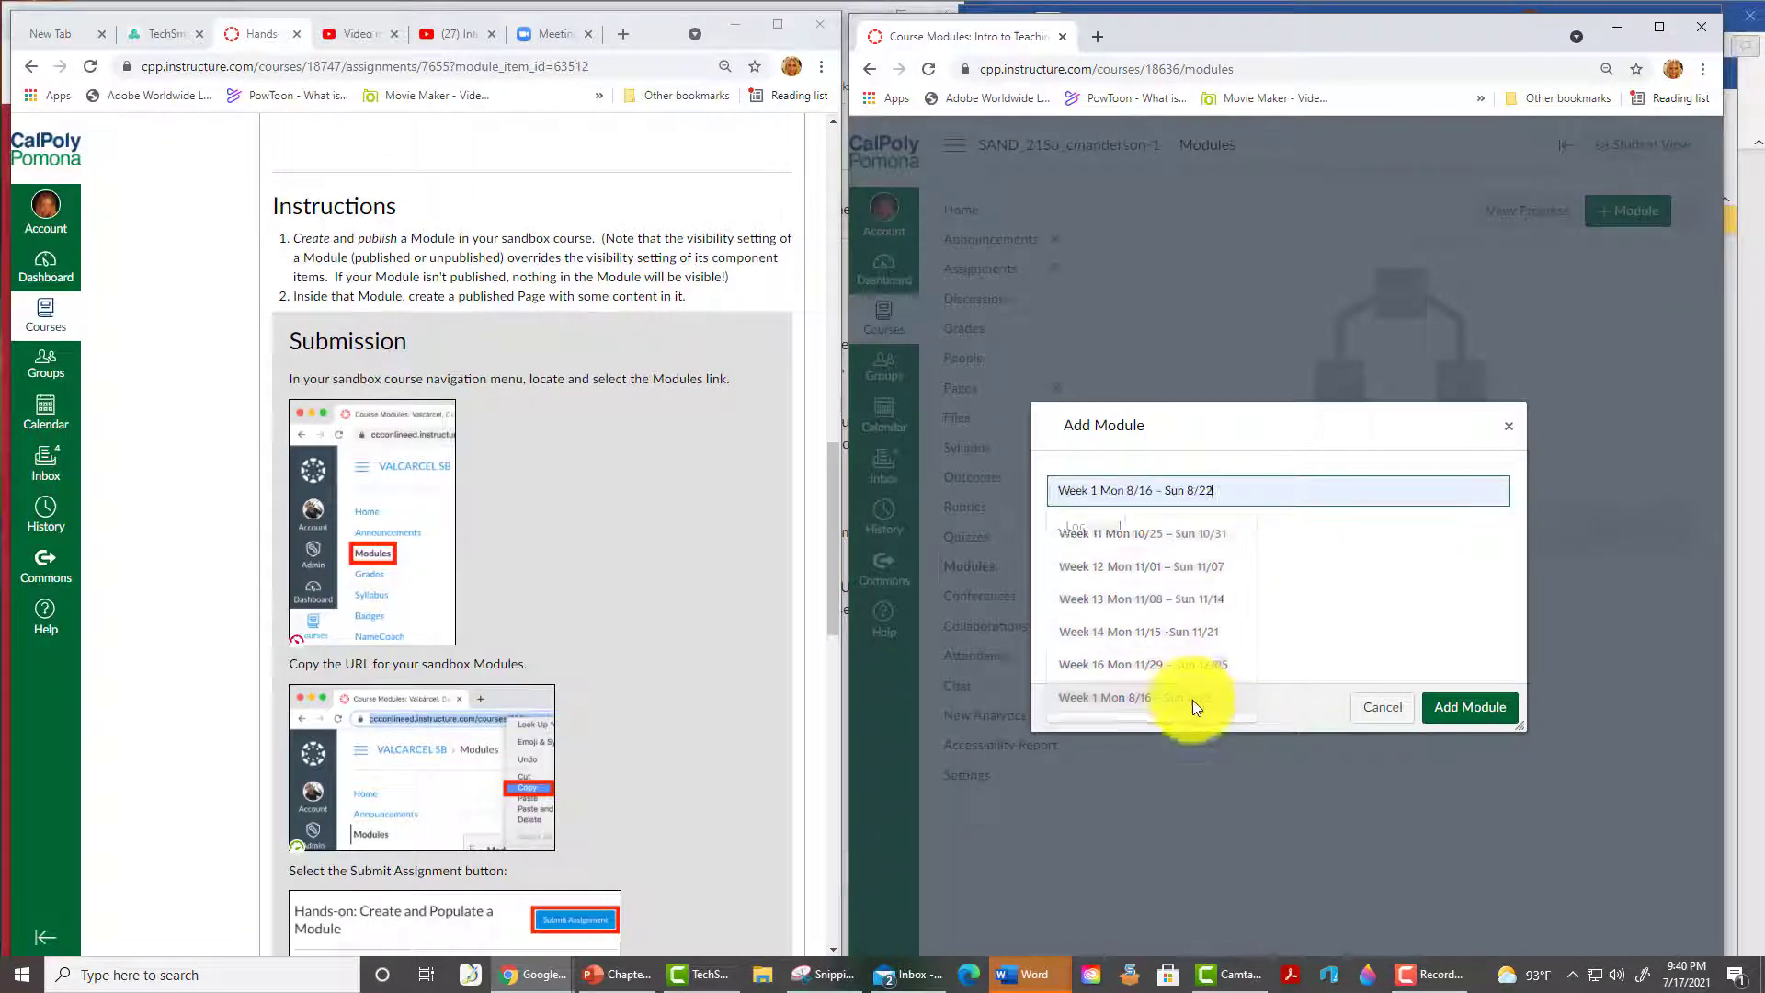
left_click(1194, 698)
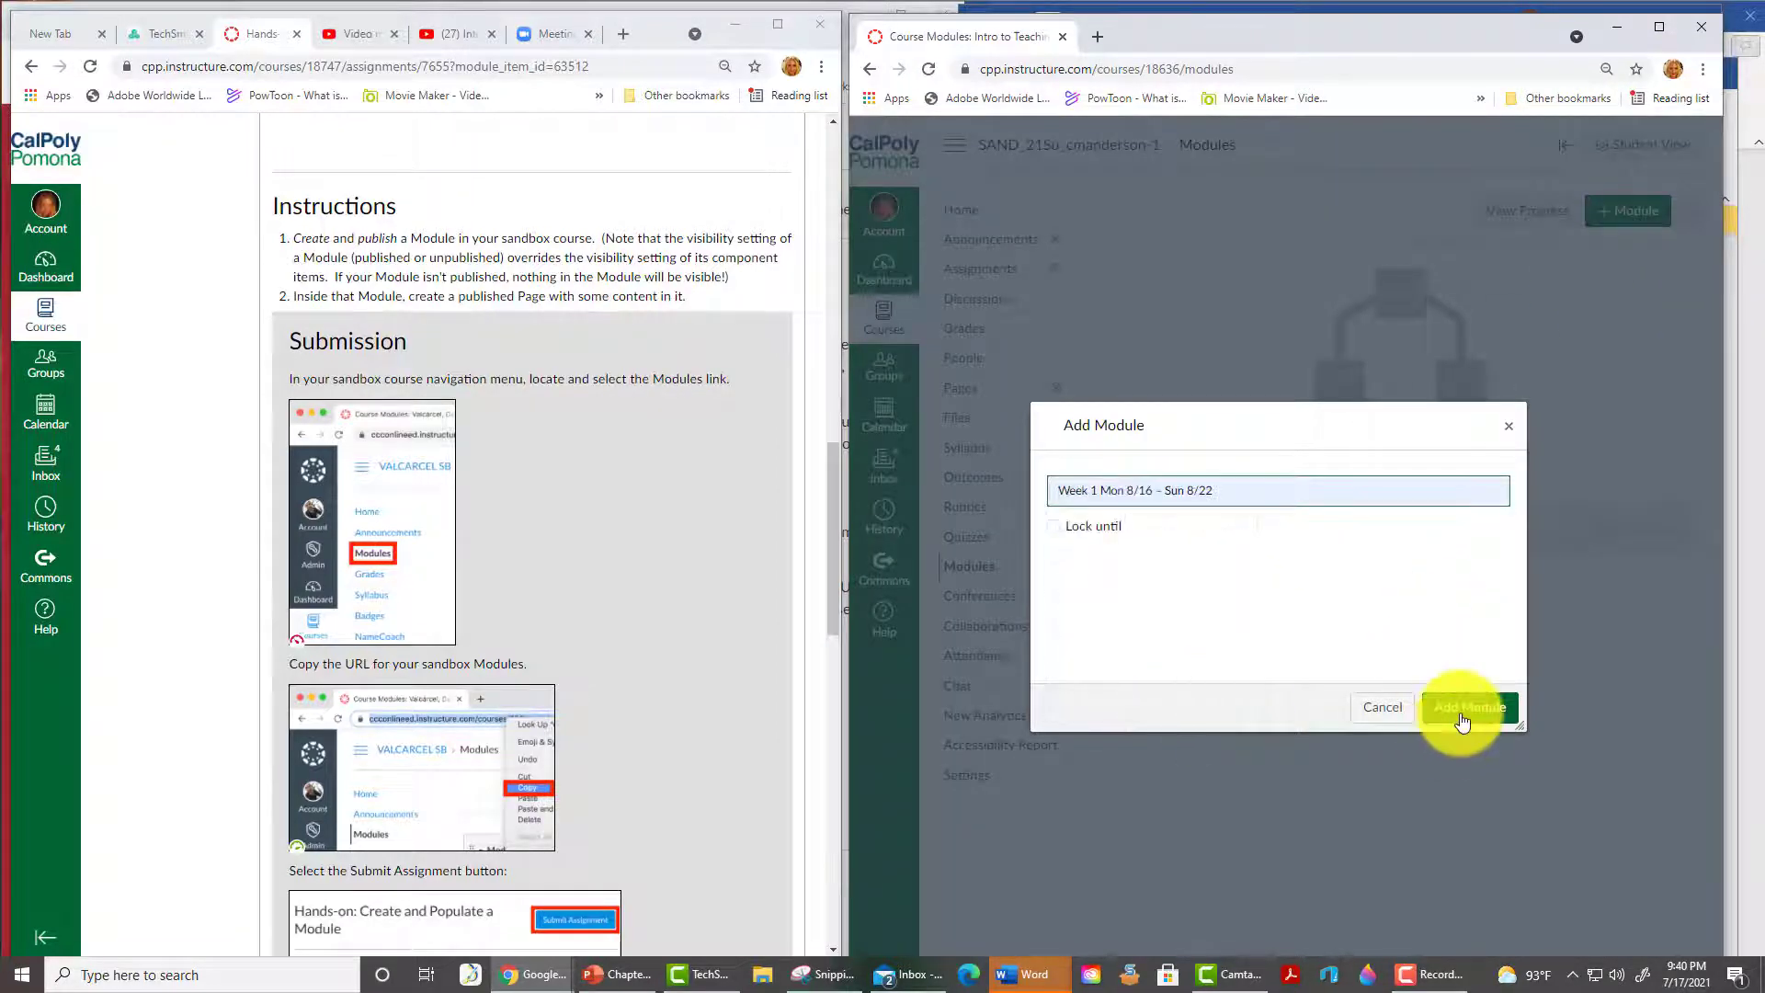
left_click(1469, 707)
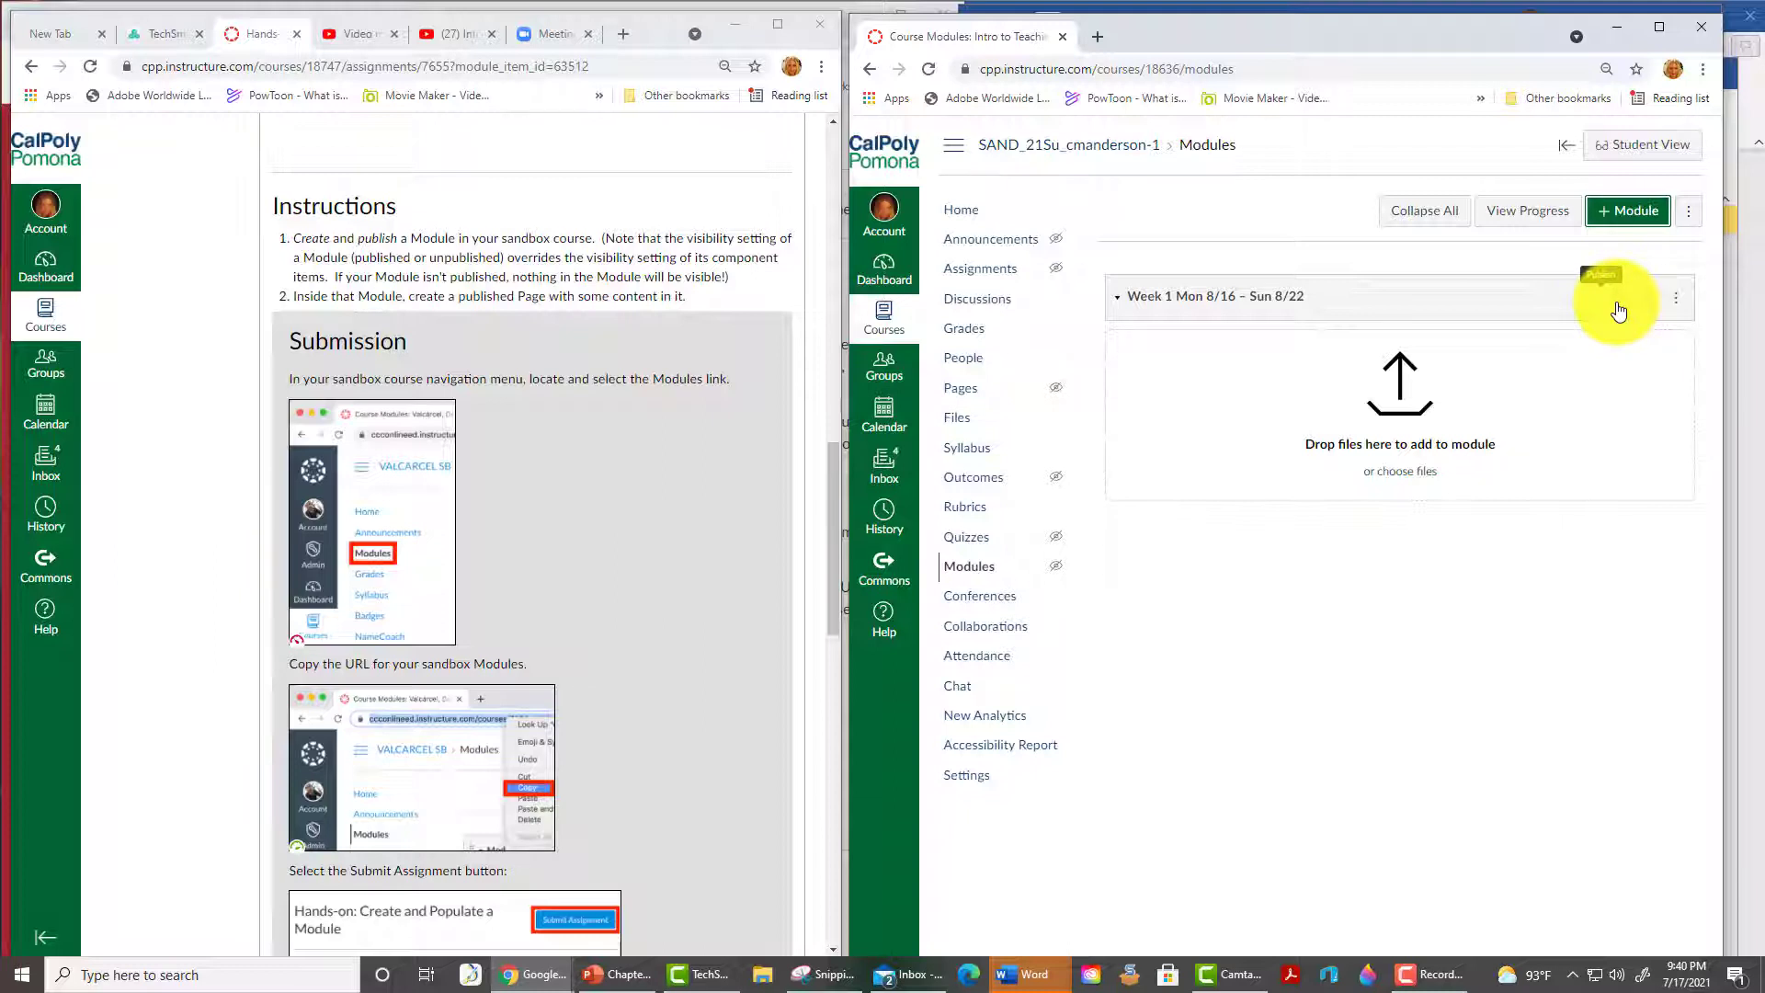
left_click(1617, 302)
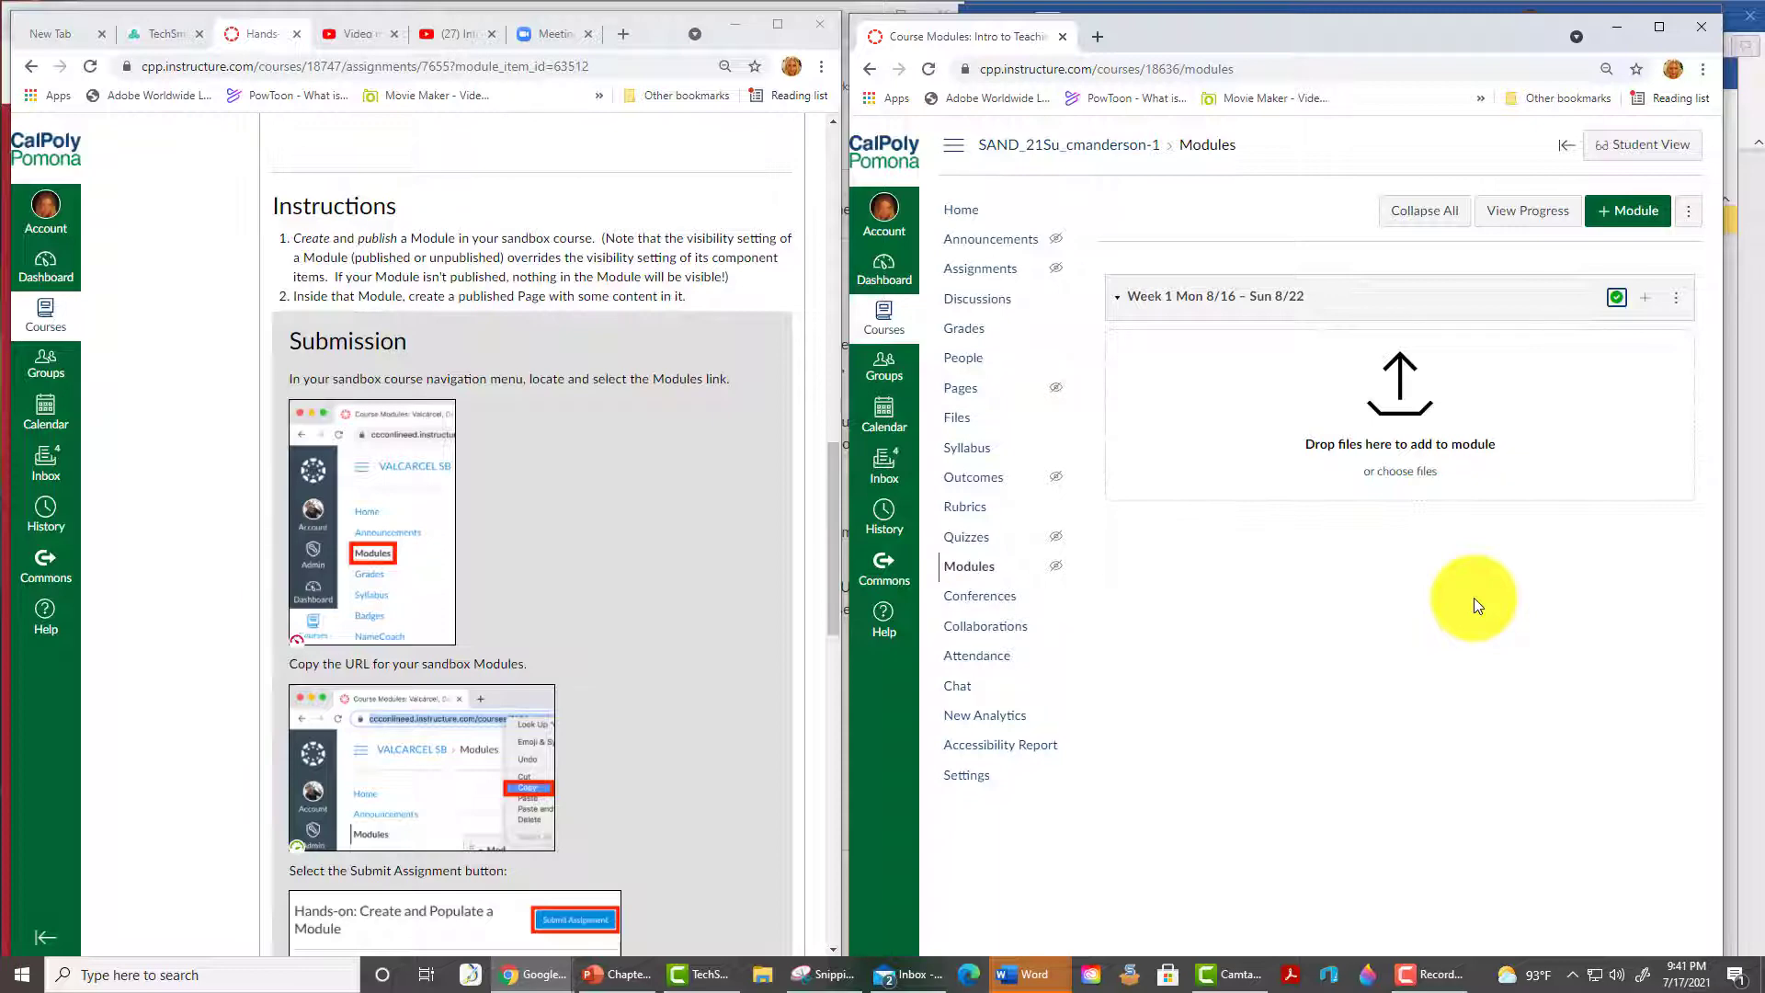
- Add a new page item 'Welcome!' to the Week 1 module, publish it, and open it
left_click(1650, 311)
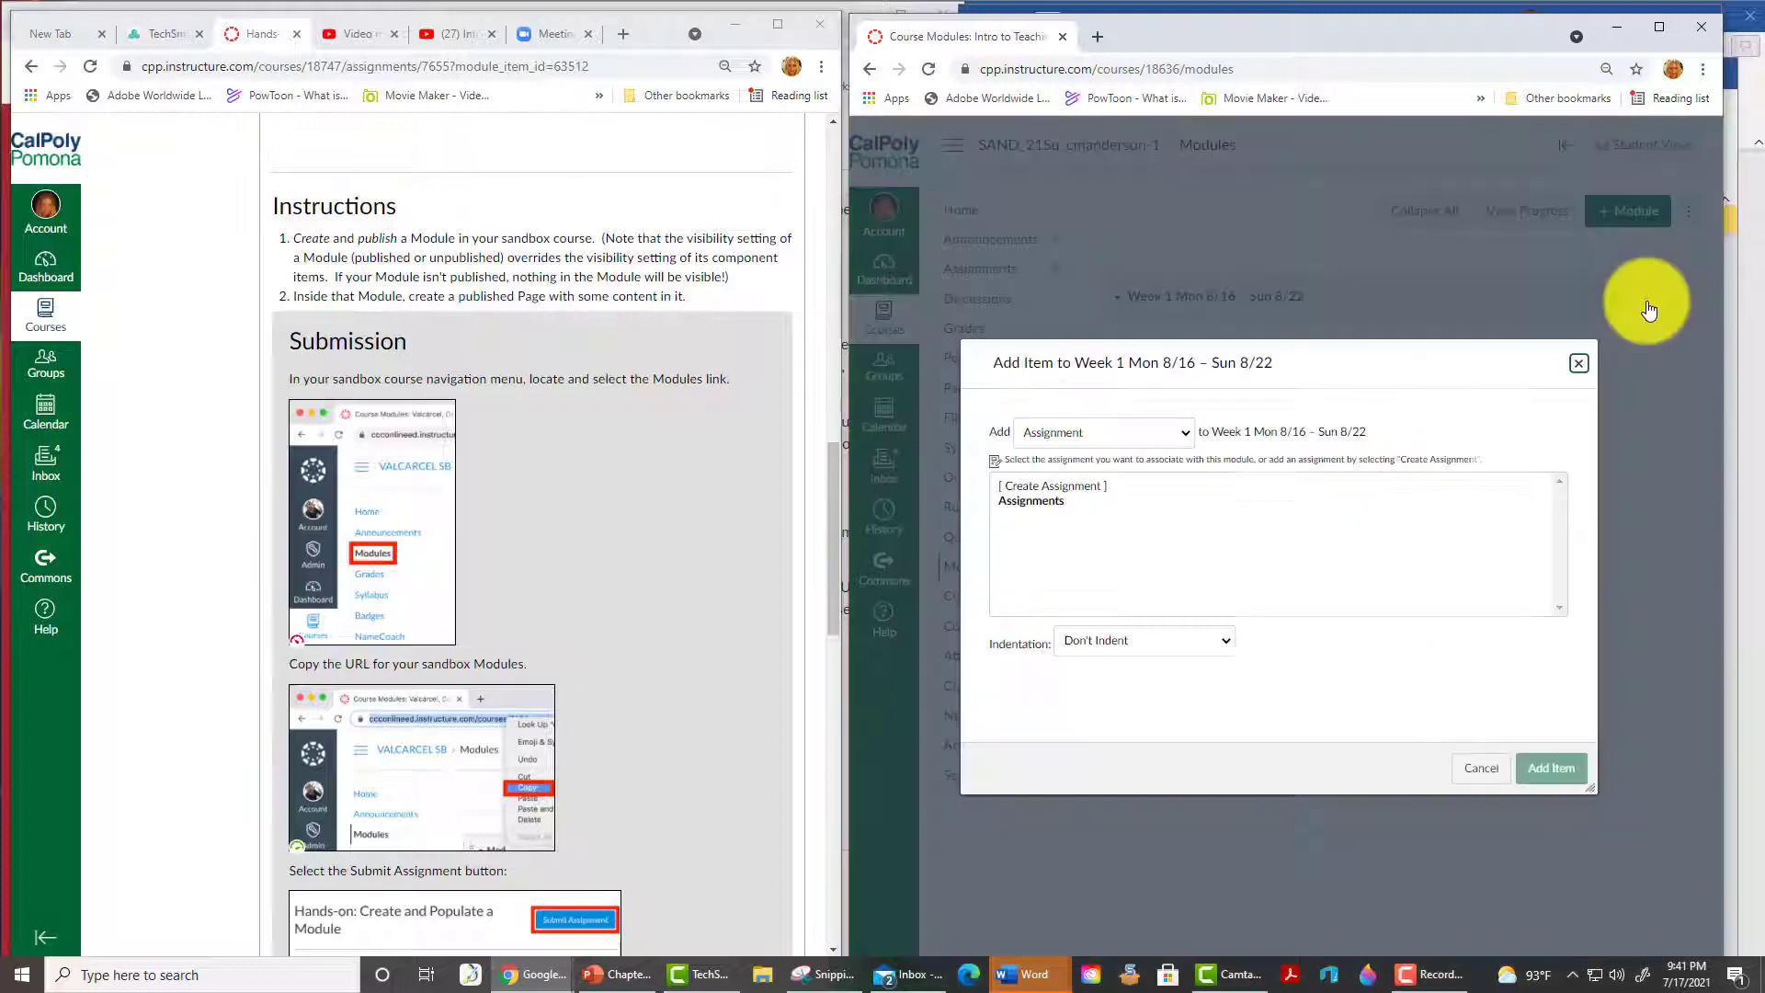
left_click(1185, 434)
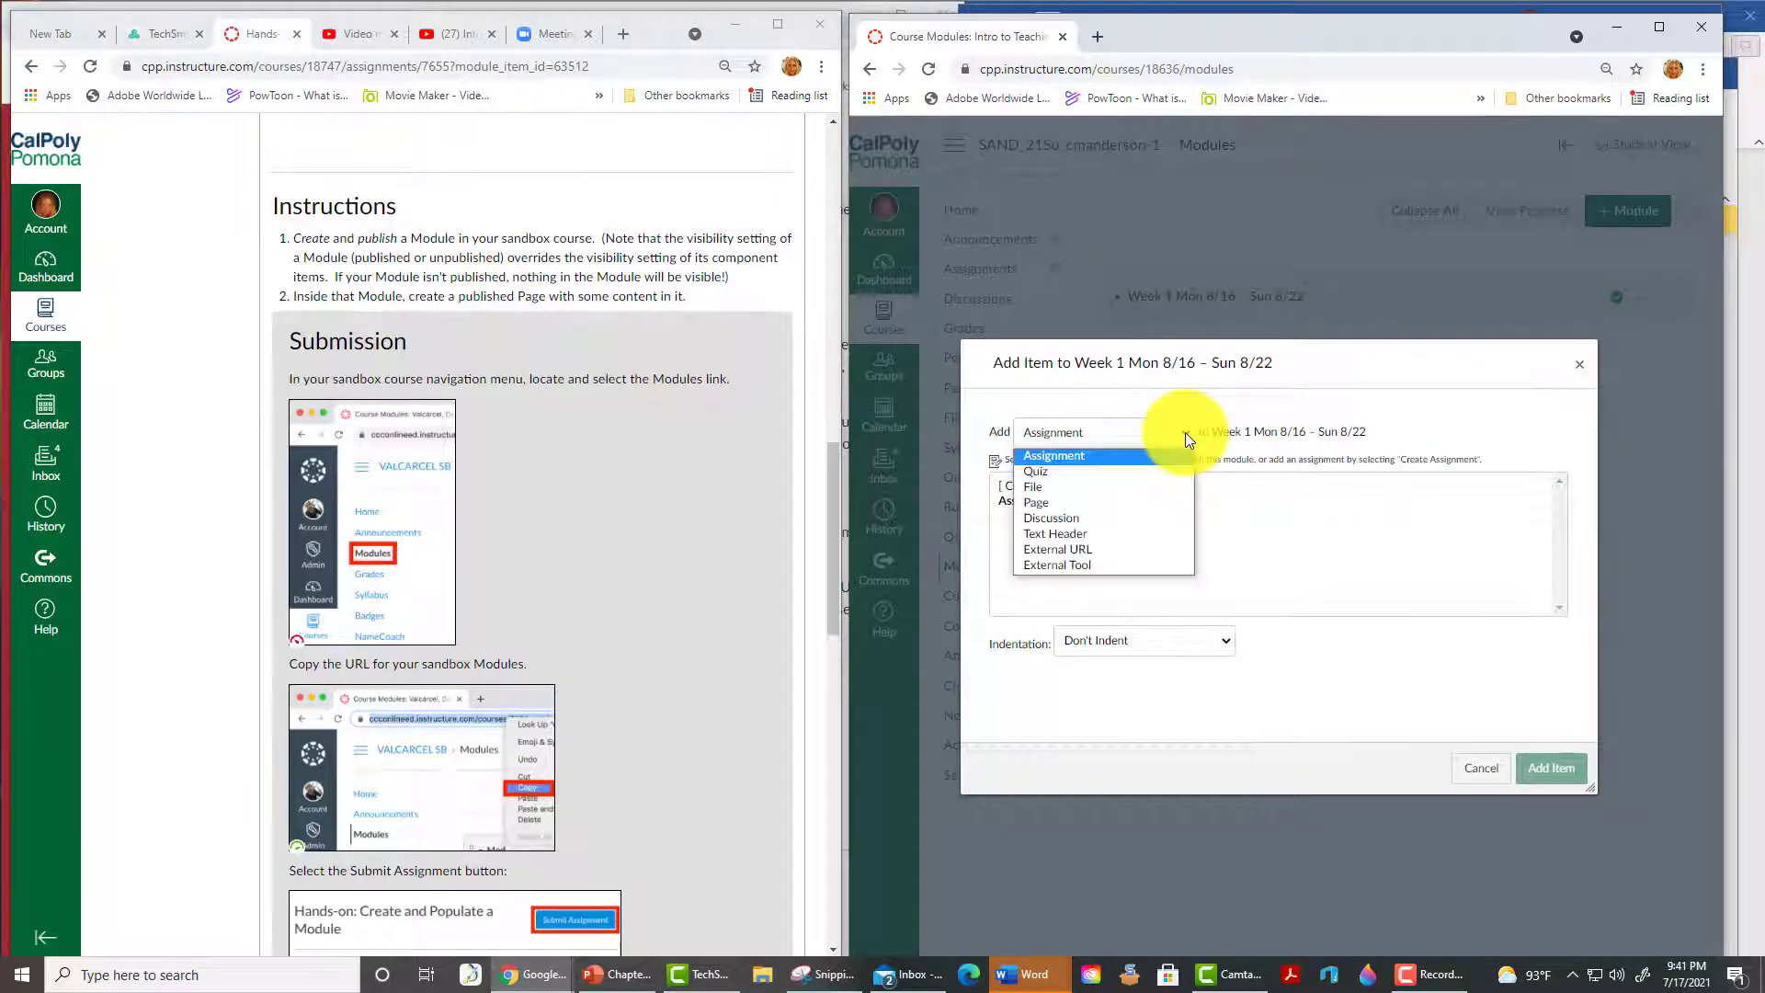
left_click(1140, 505)
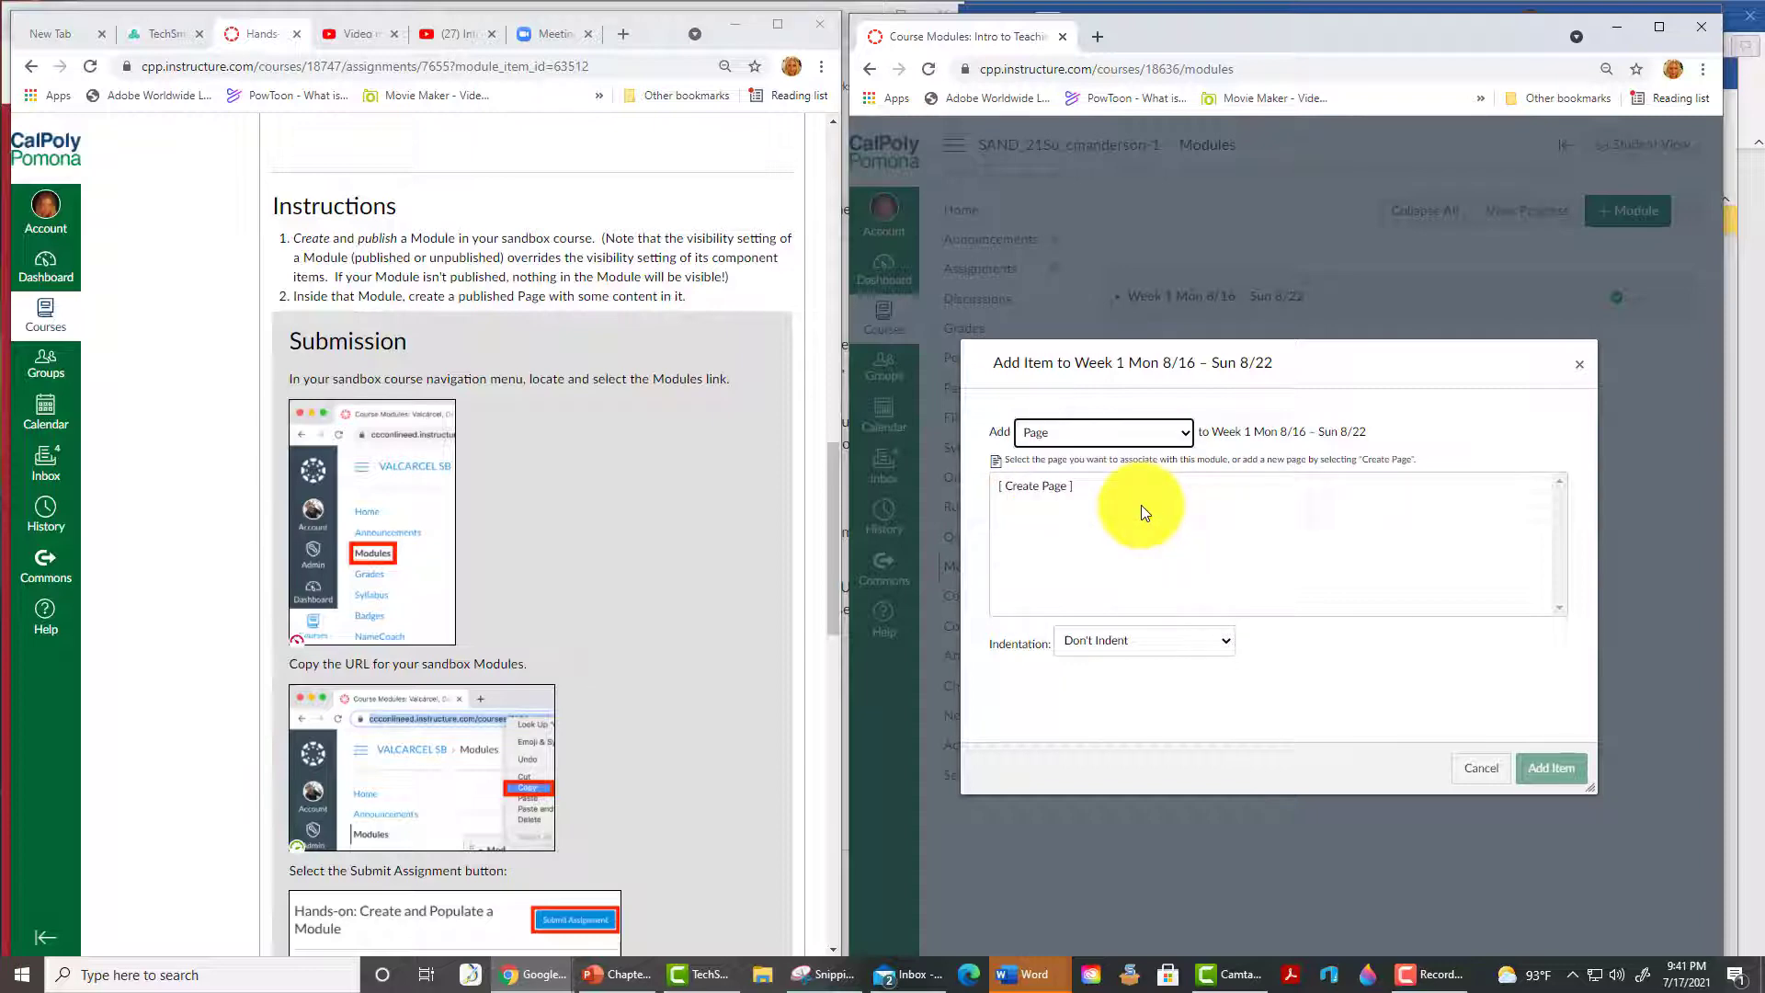
left_click(1048, 491)
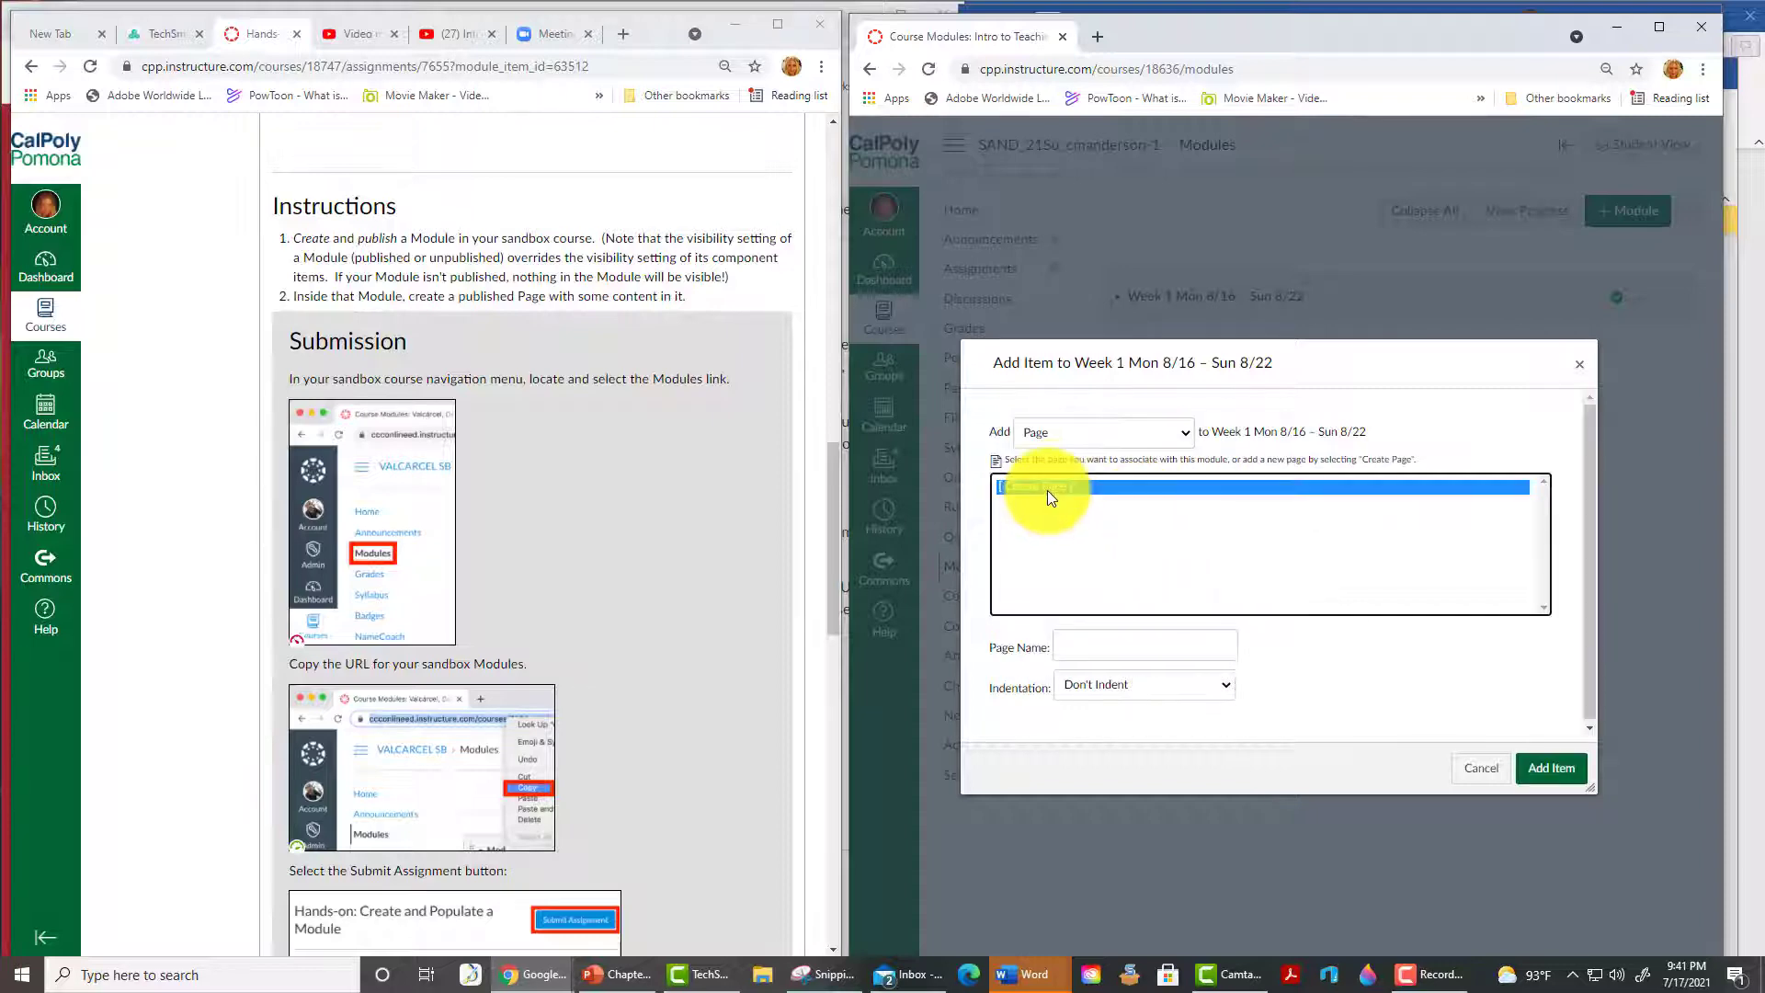
left_click(1117, 646)
type("Welcome!")
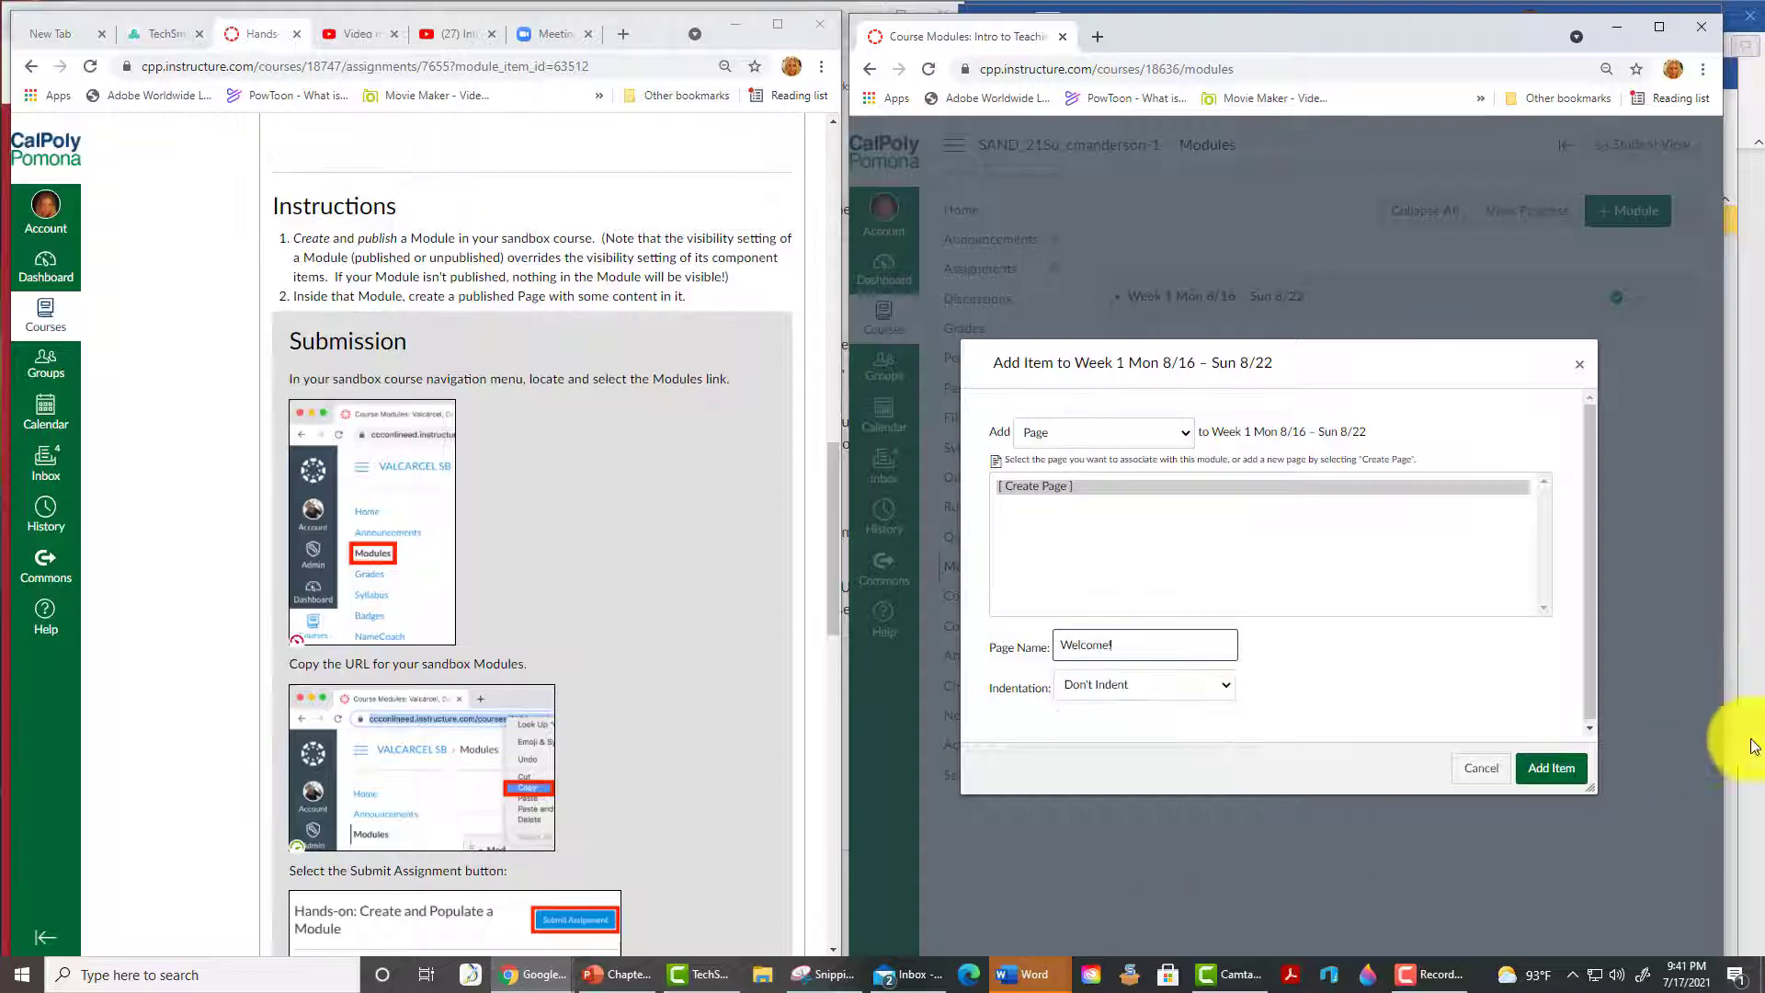
left_click(1551, 768)
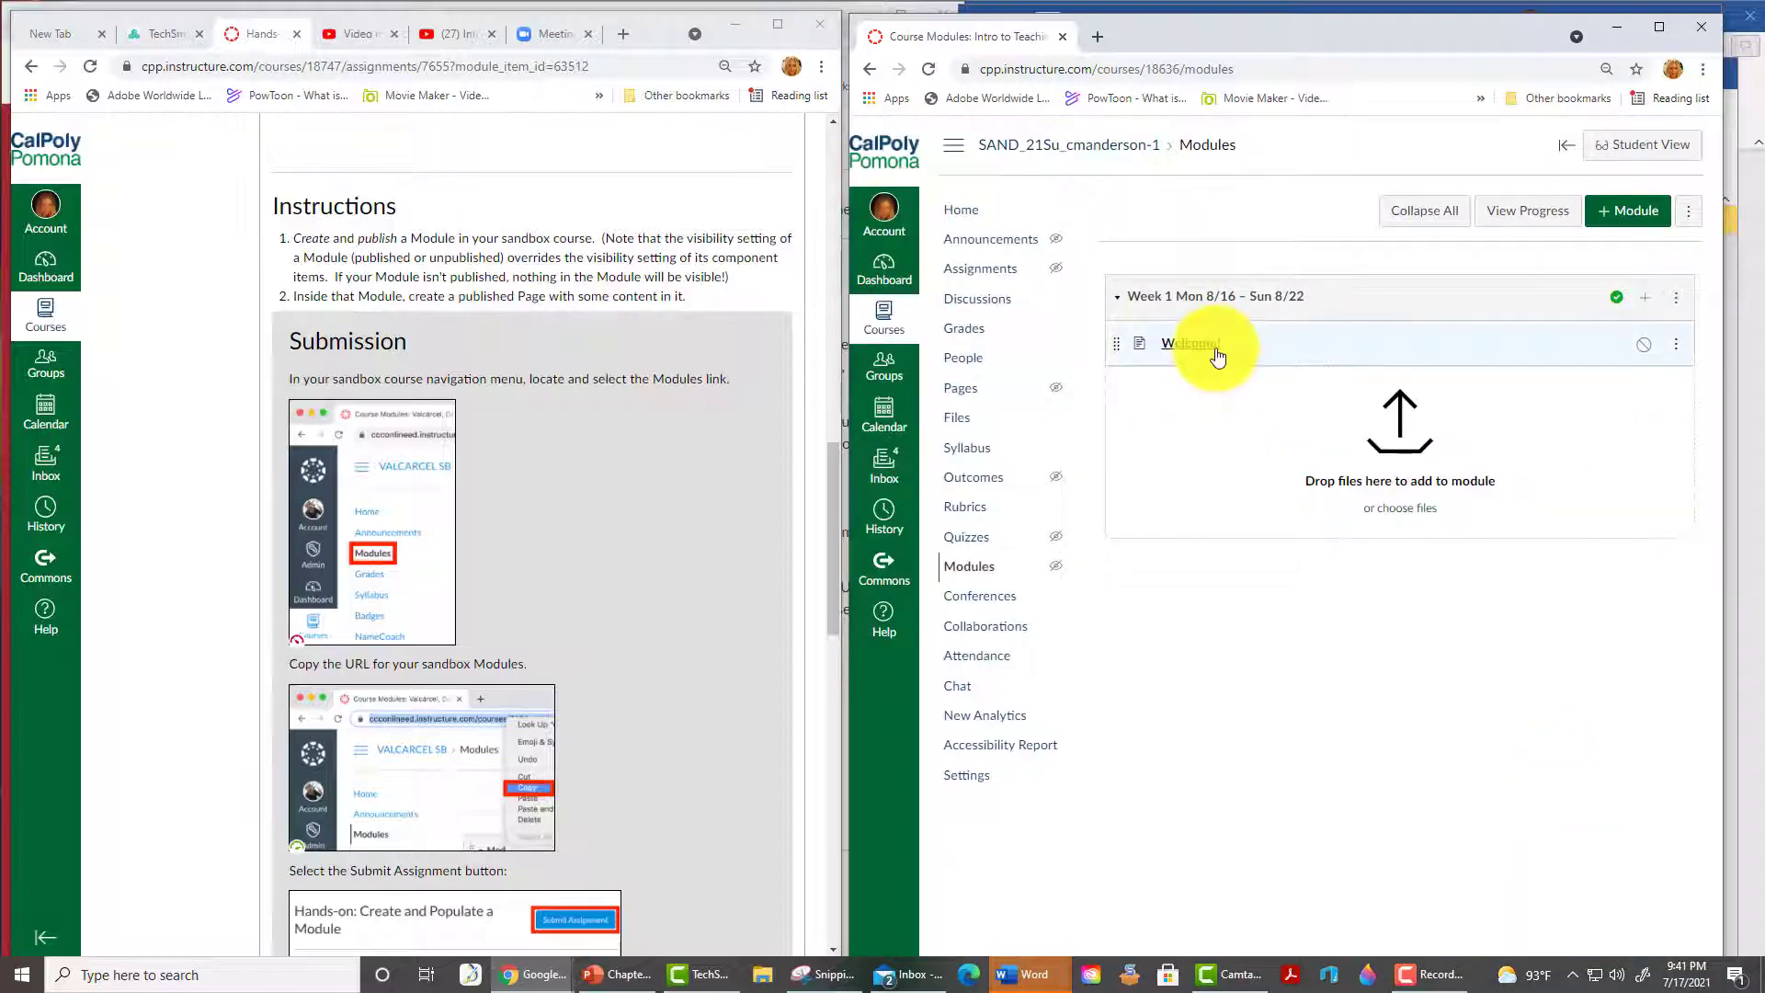
left_click(1648, 357)
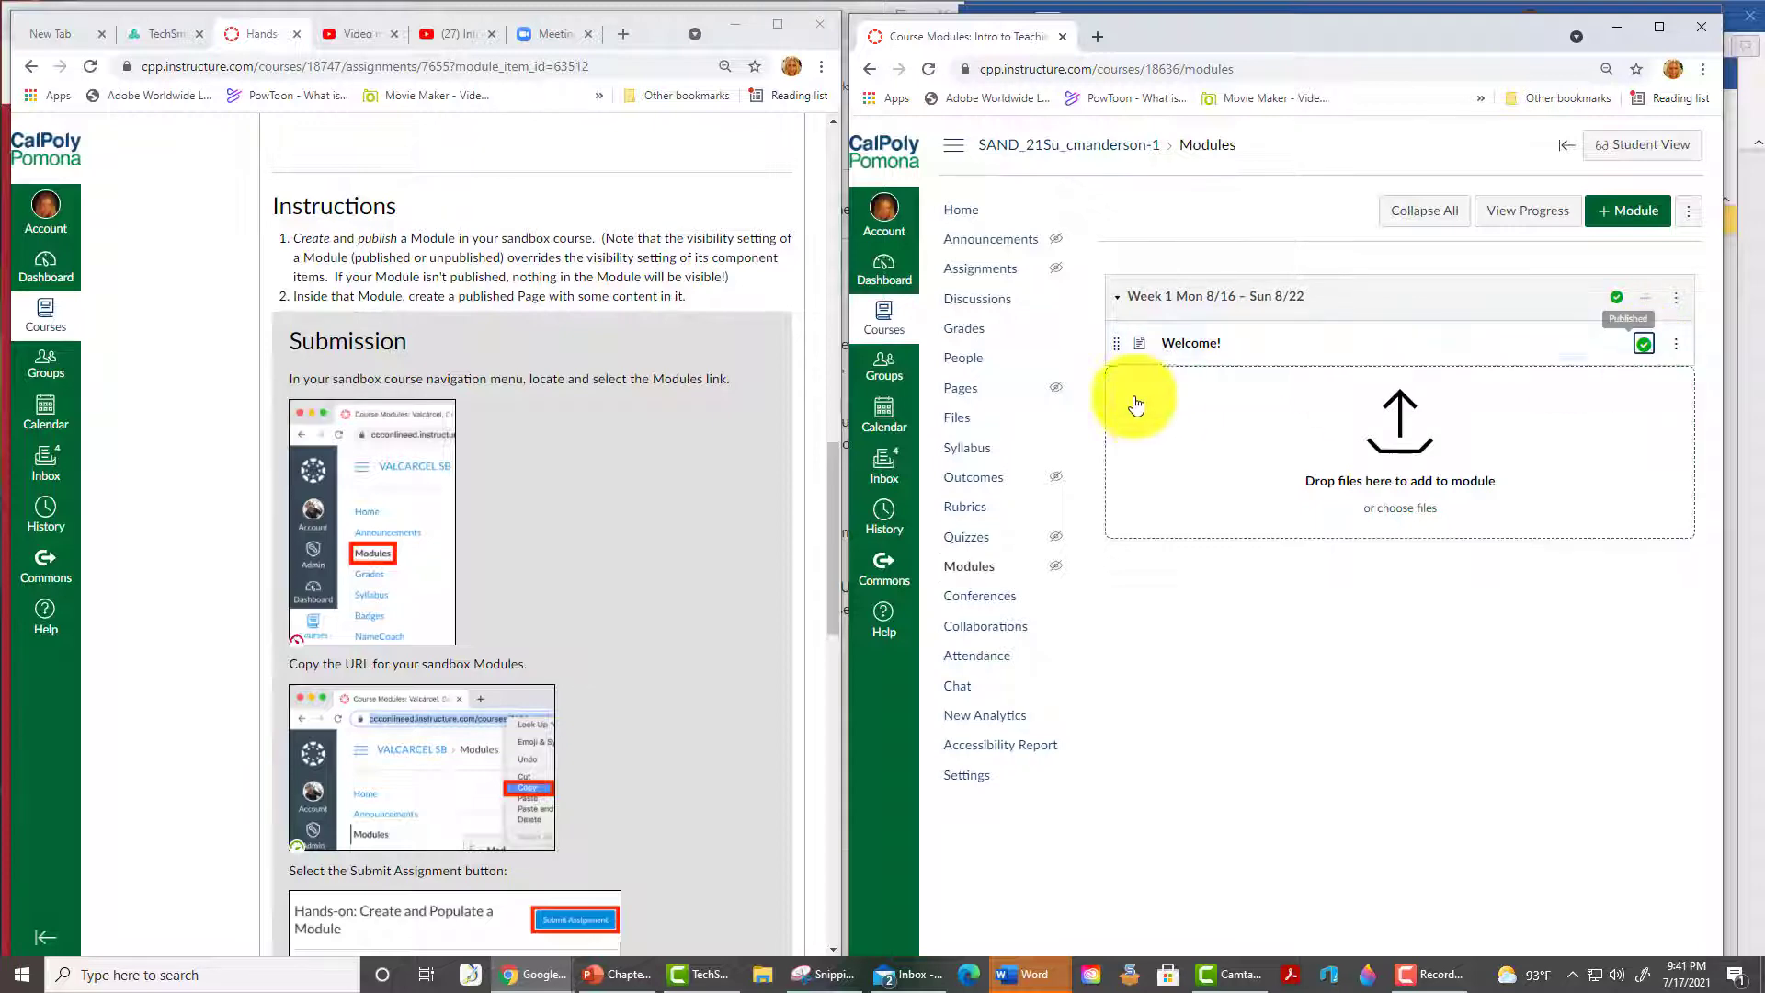
left_click(1197, 345)
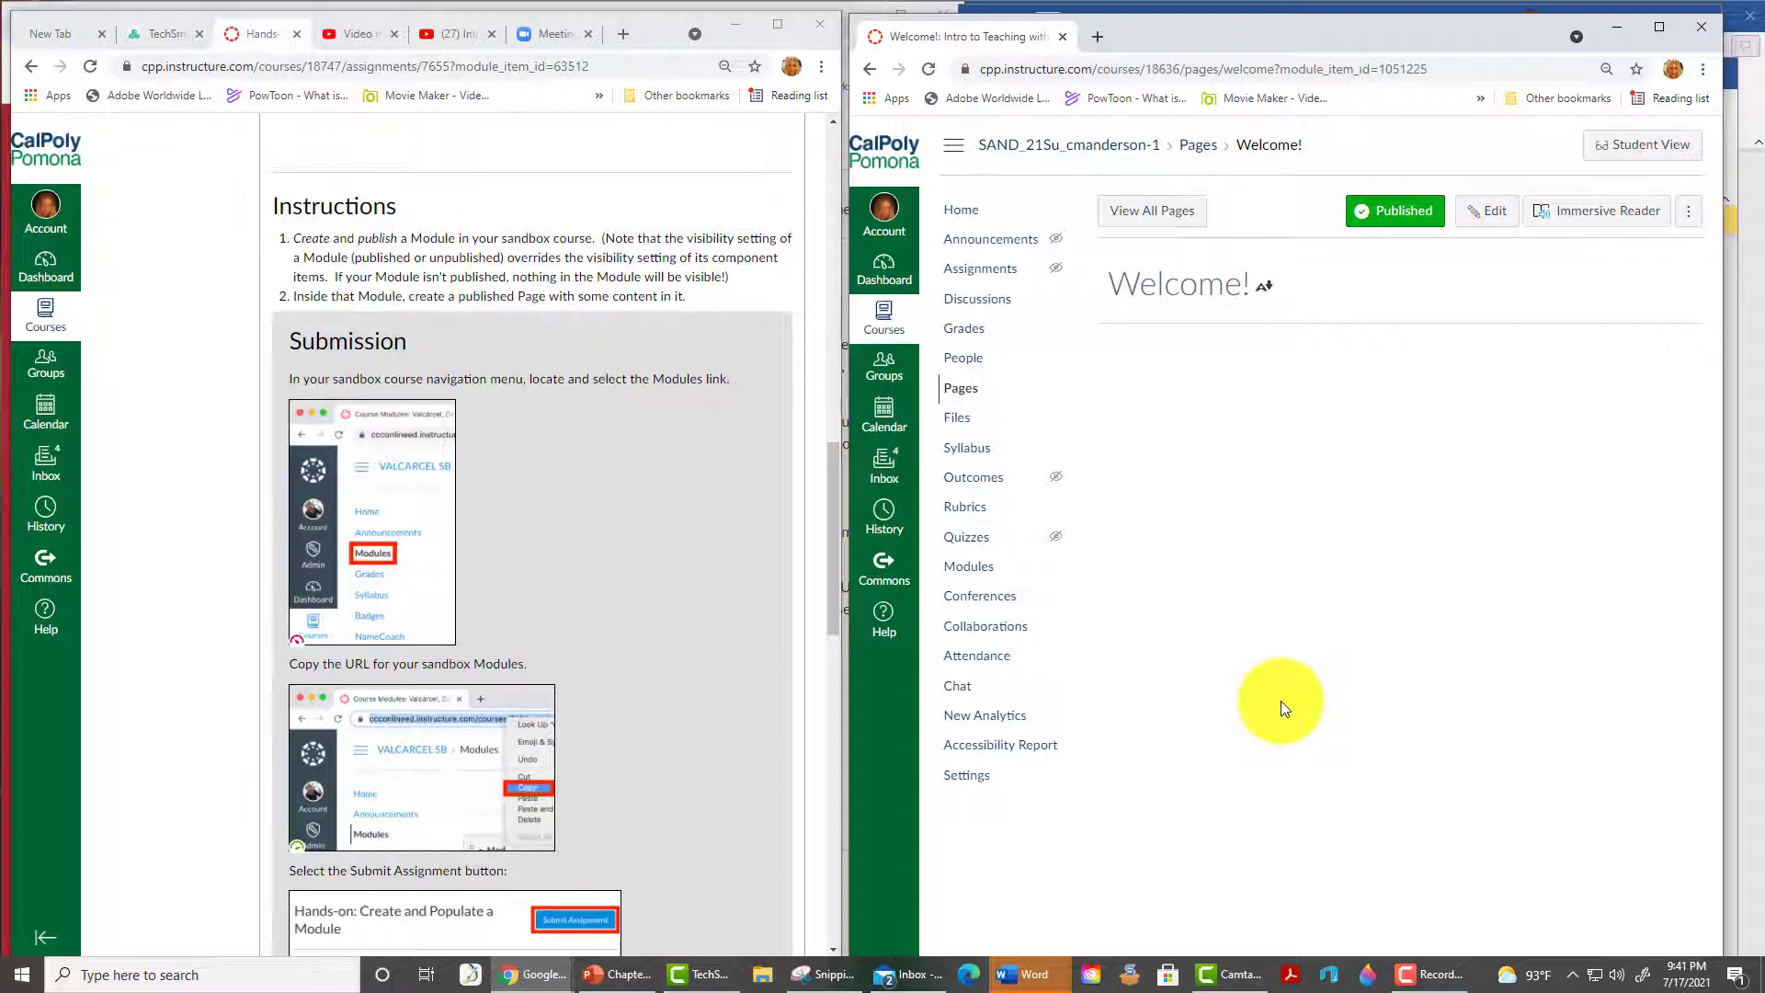
- Enter 'Welcome to your course! Please see the syllabus and announcements.' on the Welcome! page and save
left_click(1489, 211)
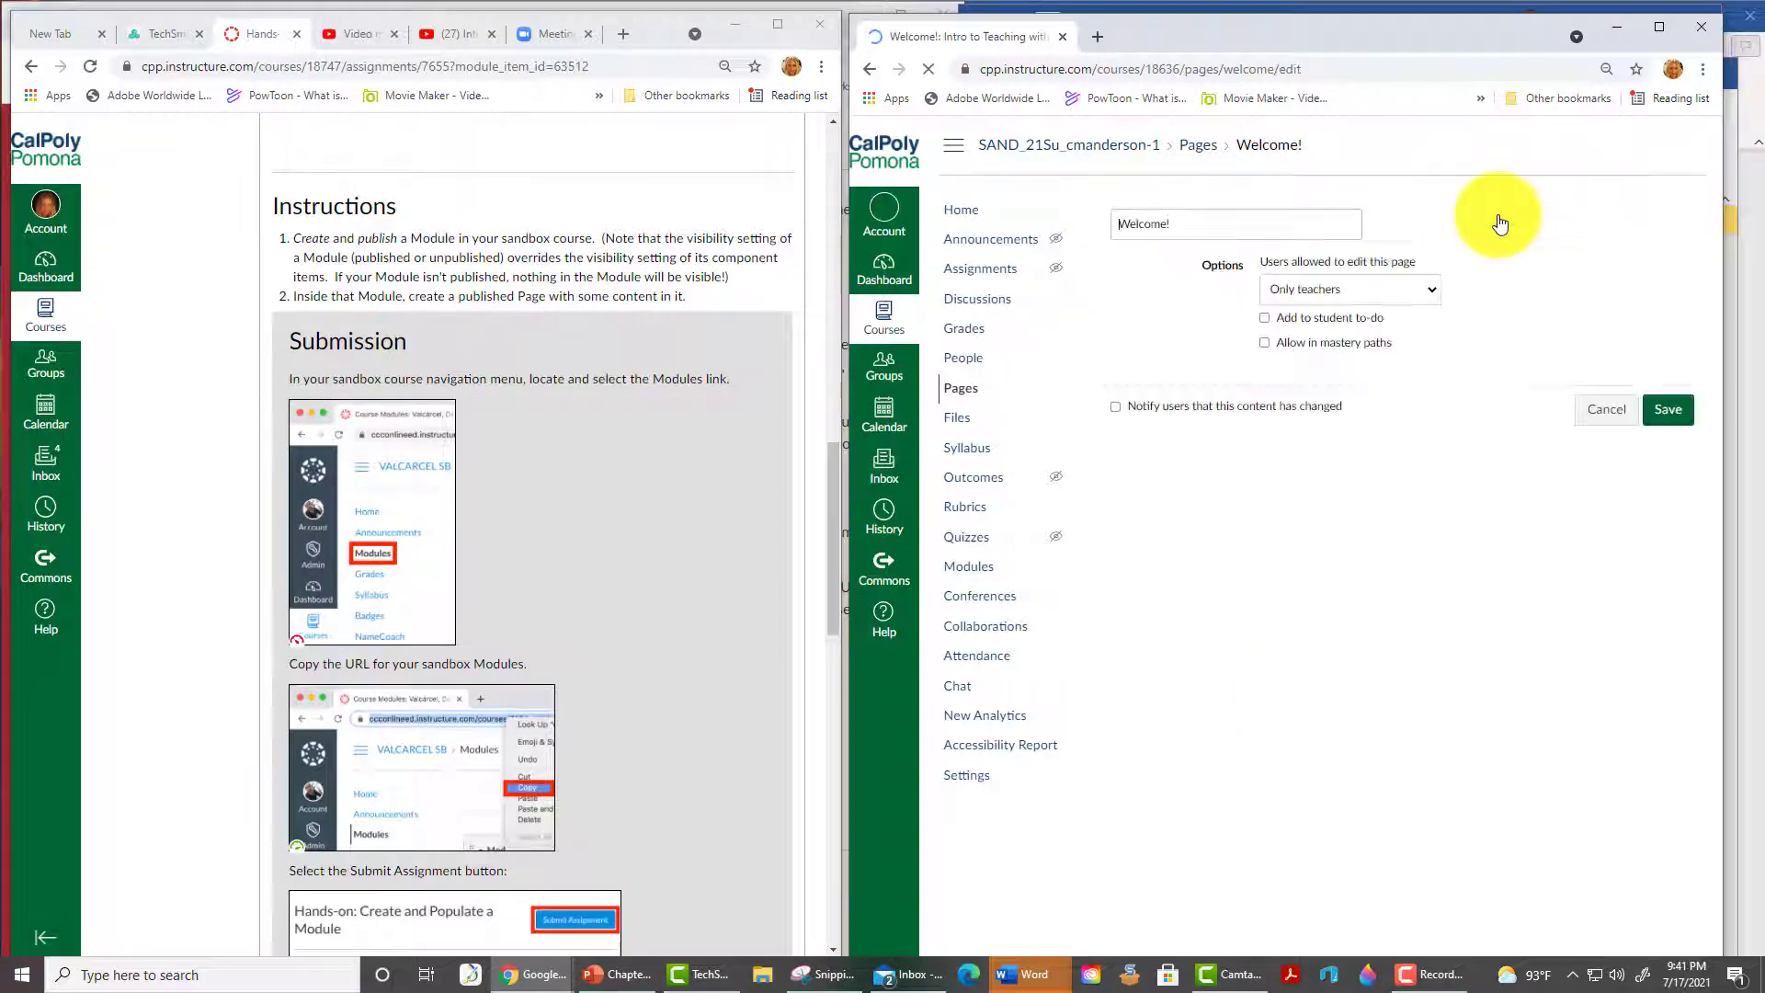
type("Welcome to your course!  Please see the syllabus")
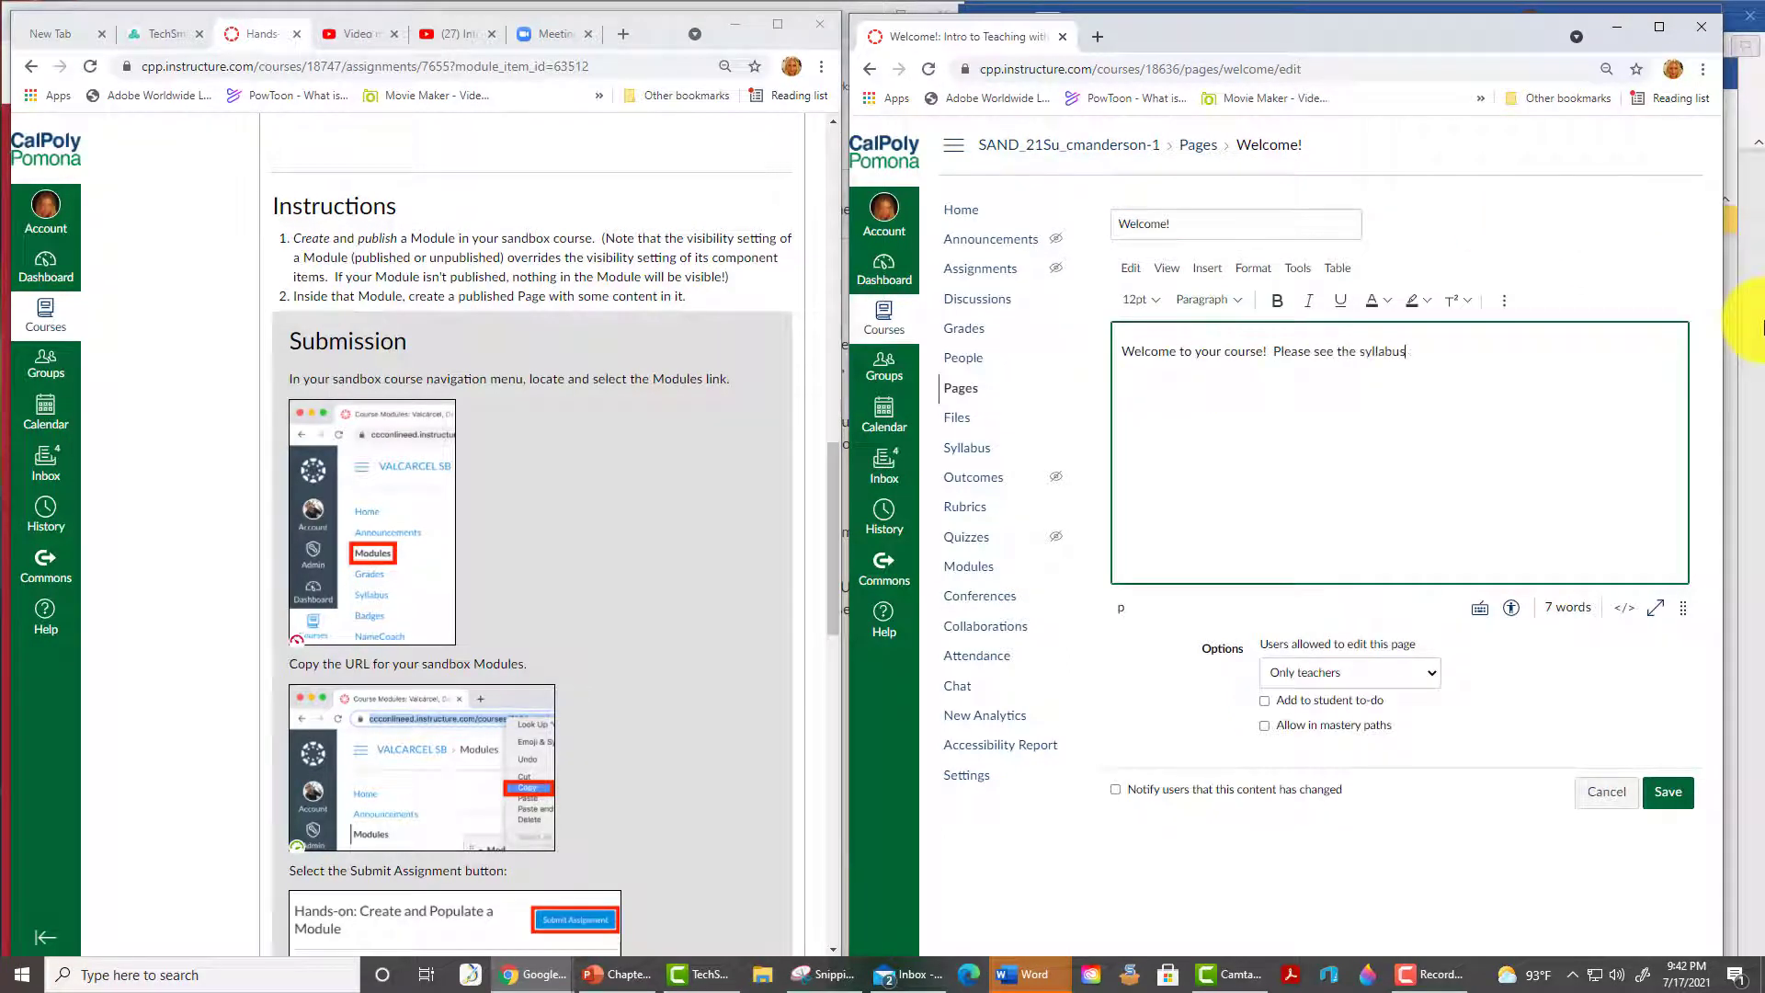
type(" and announcements.")
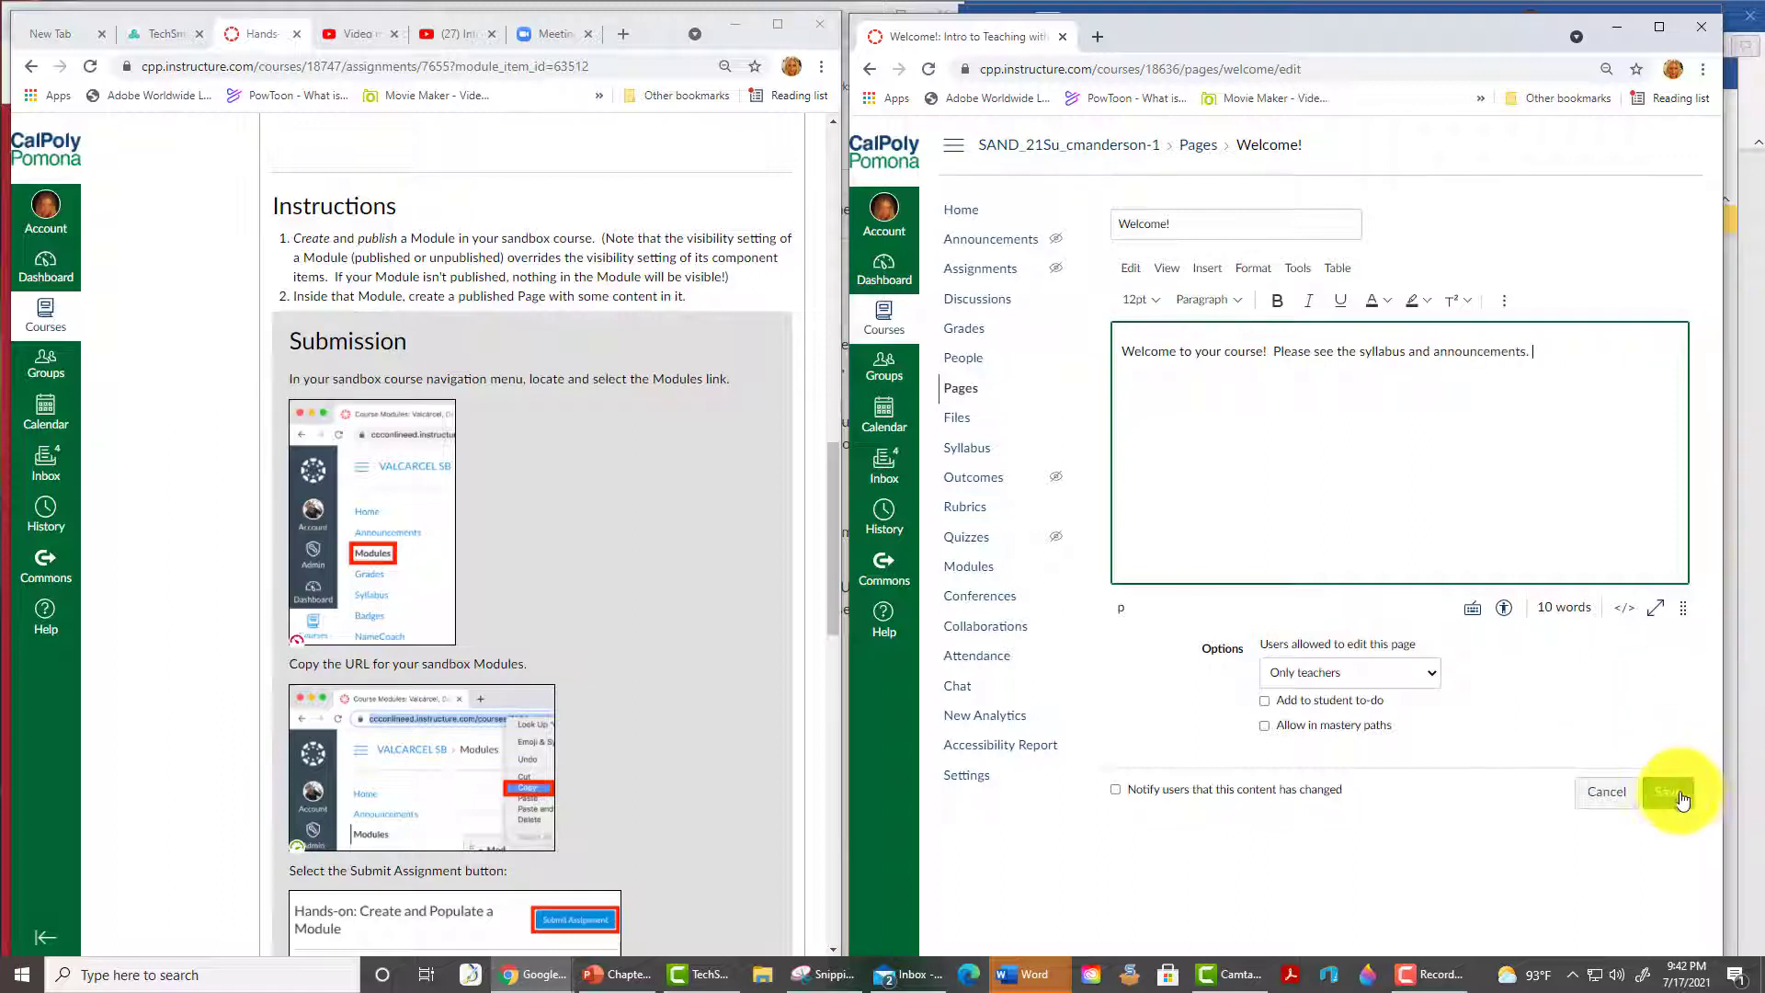
left_click(1669, 794)
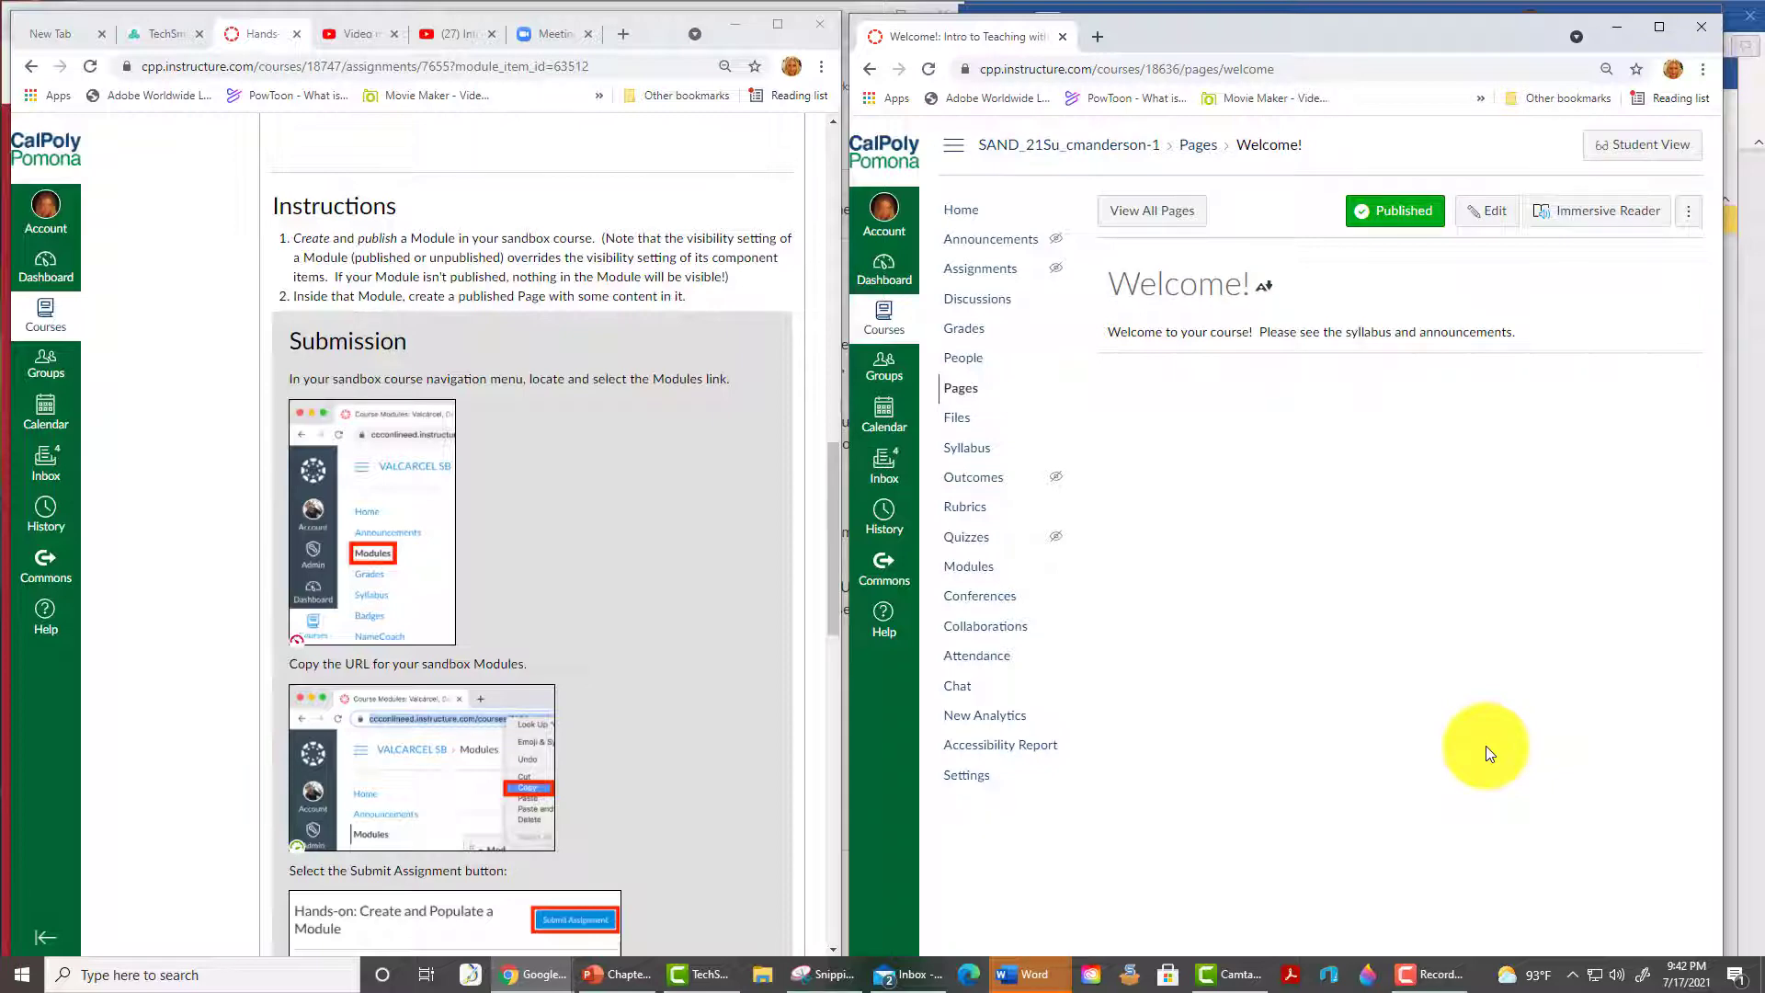
scroll(664, 500, "up", 1)
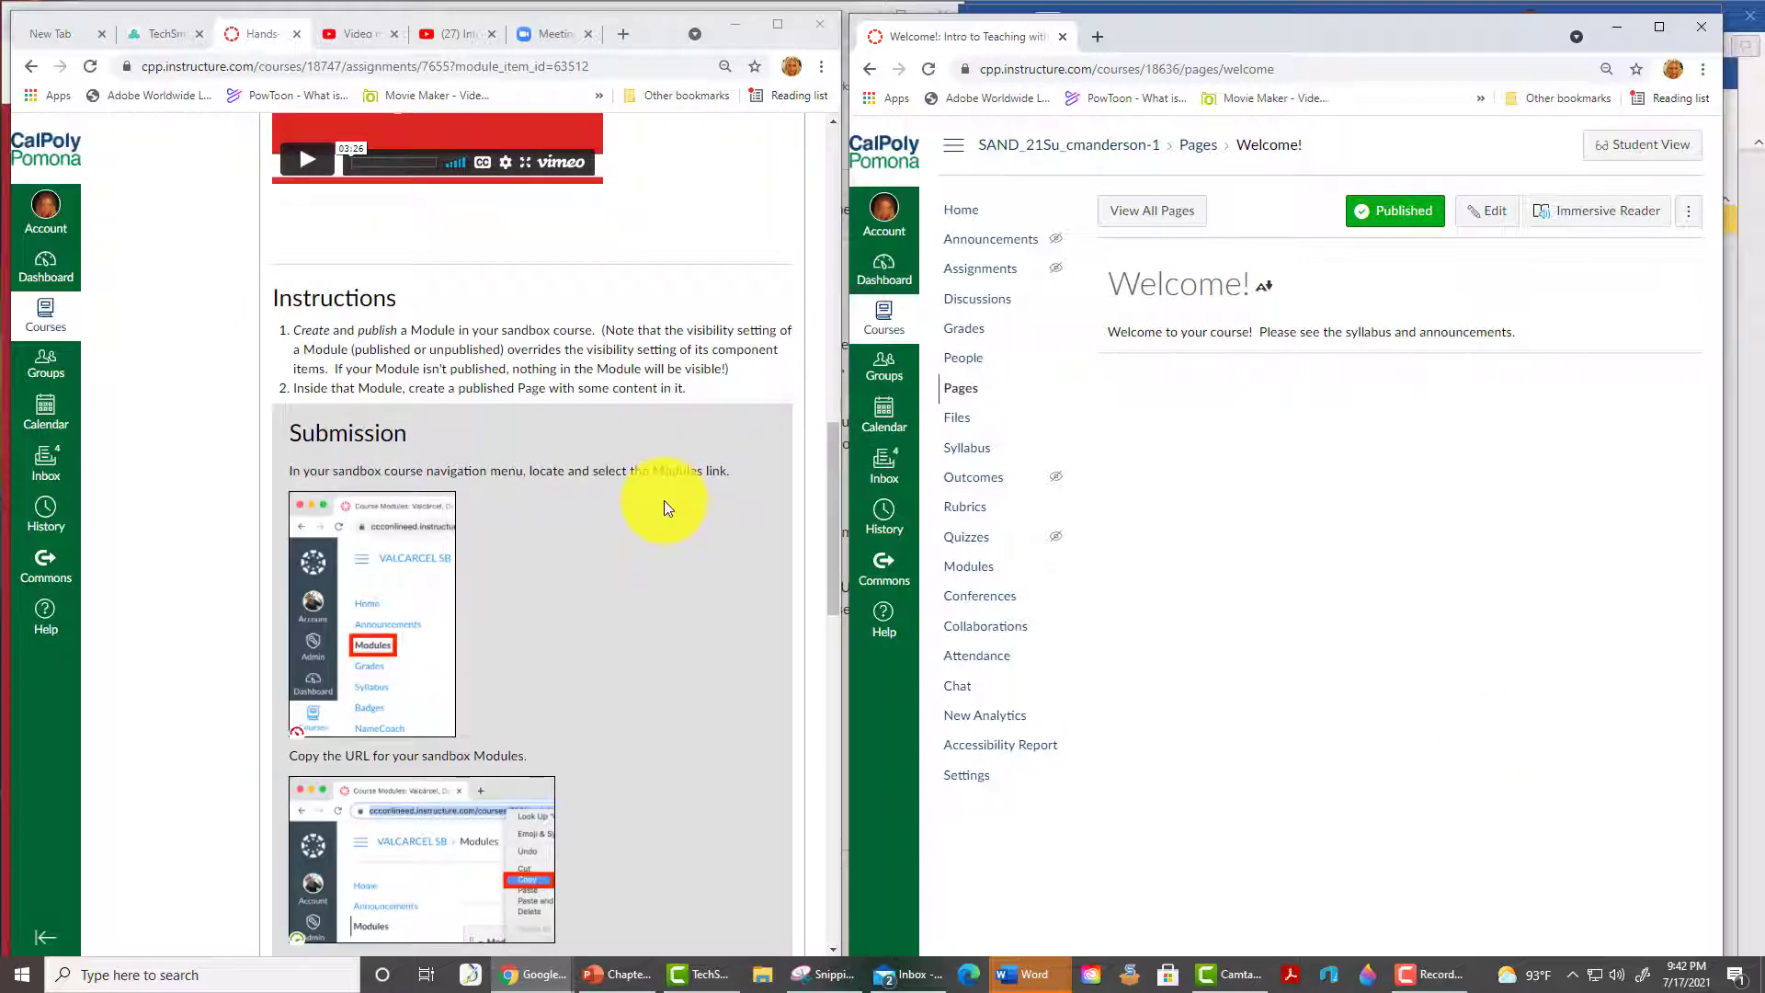
scroll(664, 500, "down", 2)
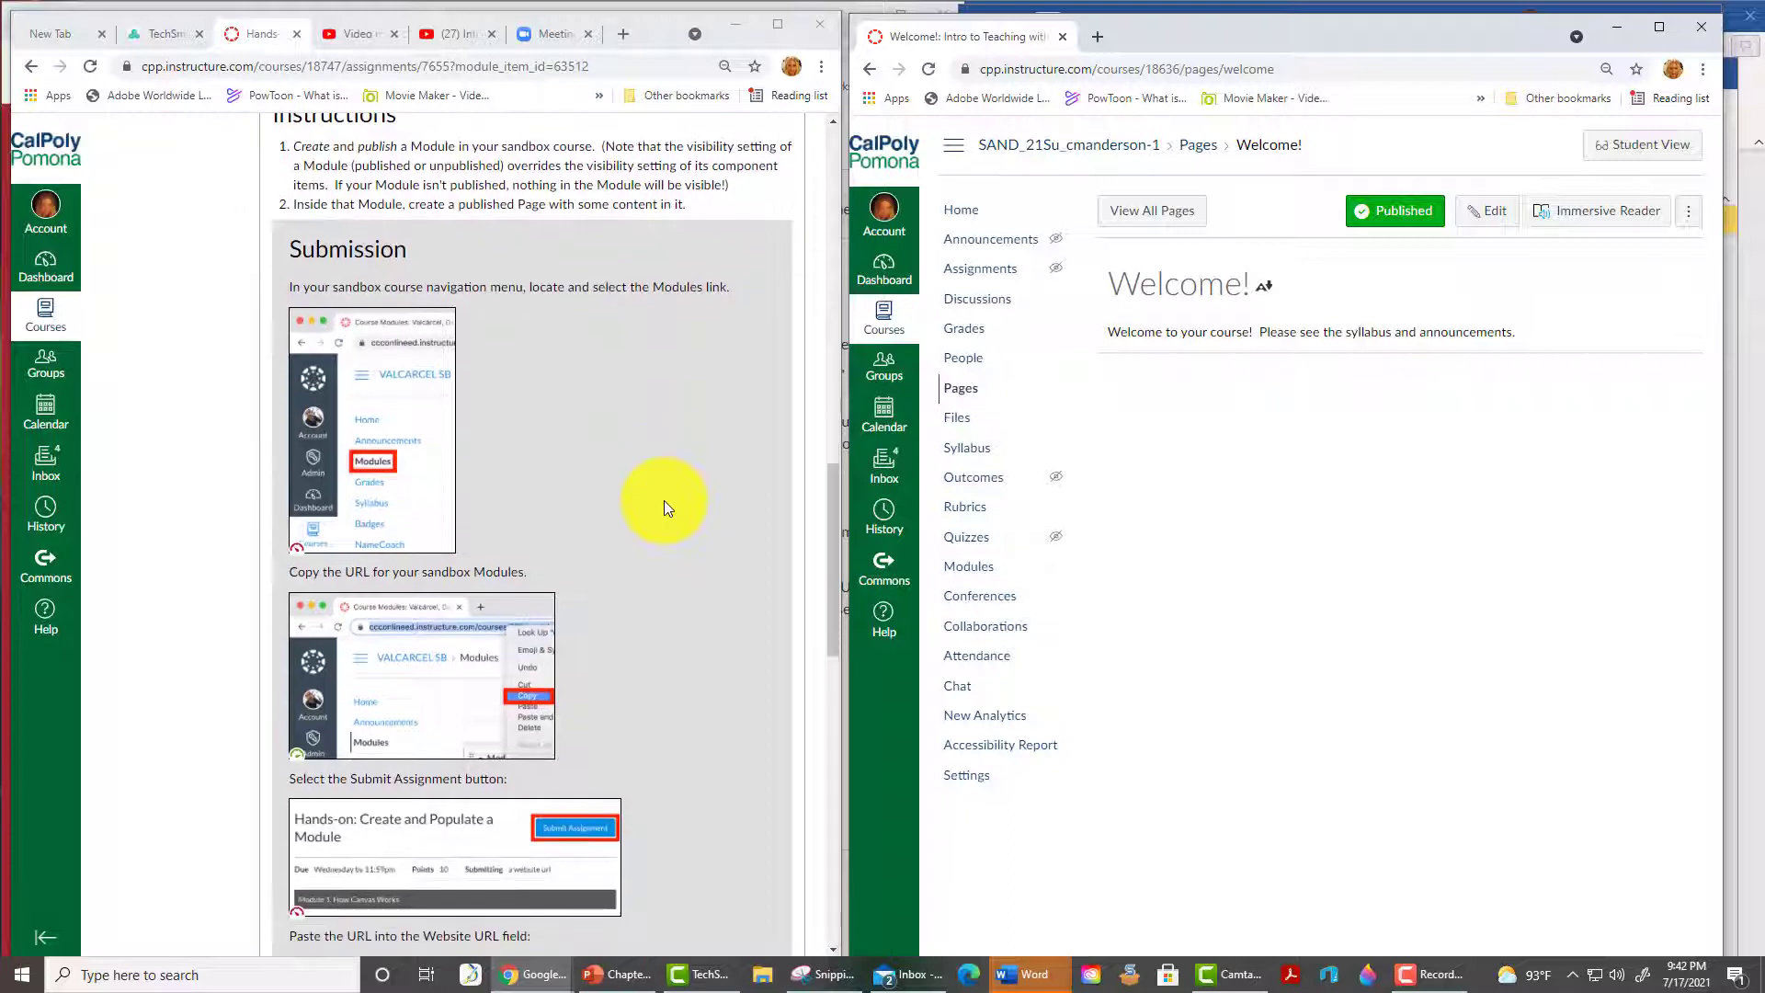
- Copy the sandbox course's Modules page URL from the address bar
left_click(966, 570)
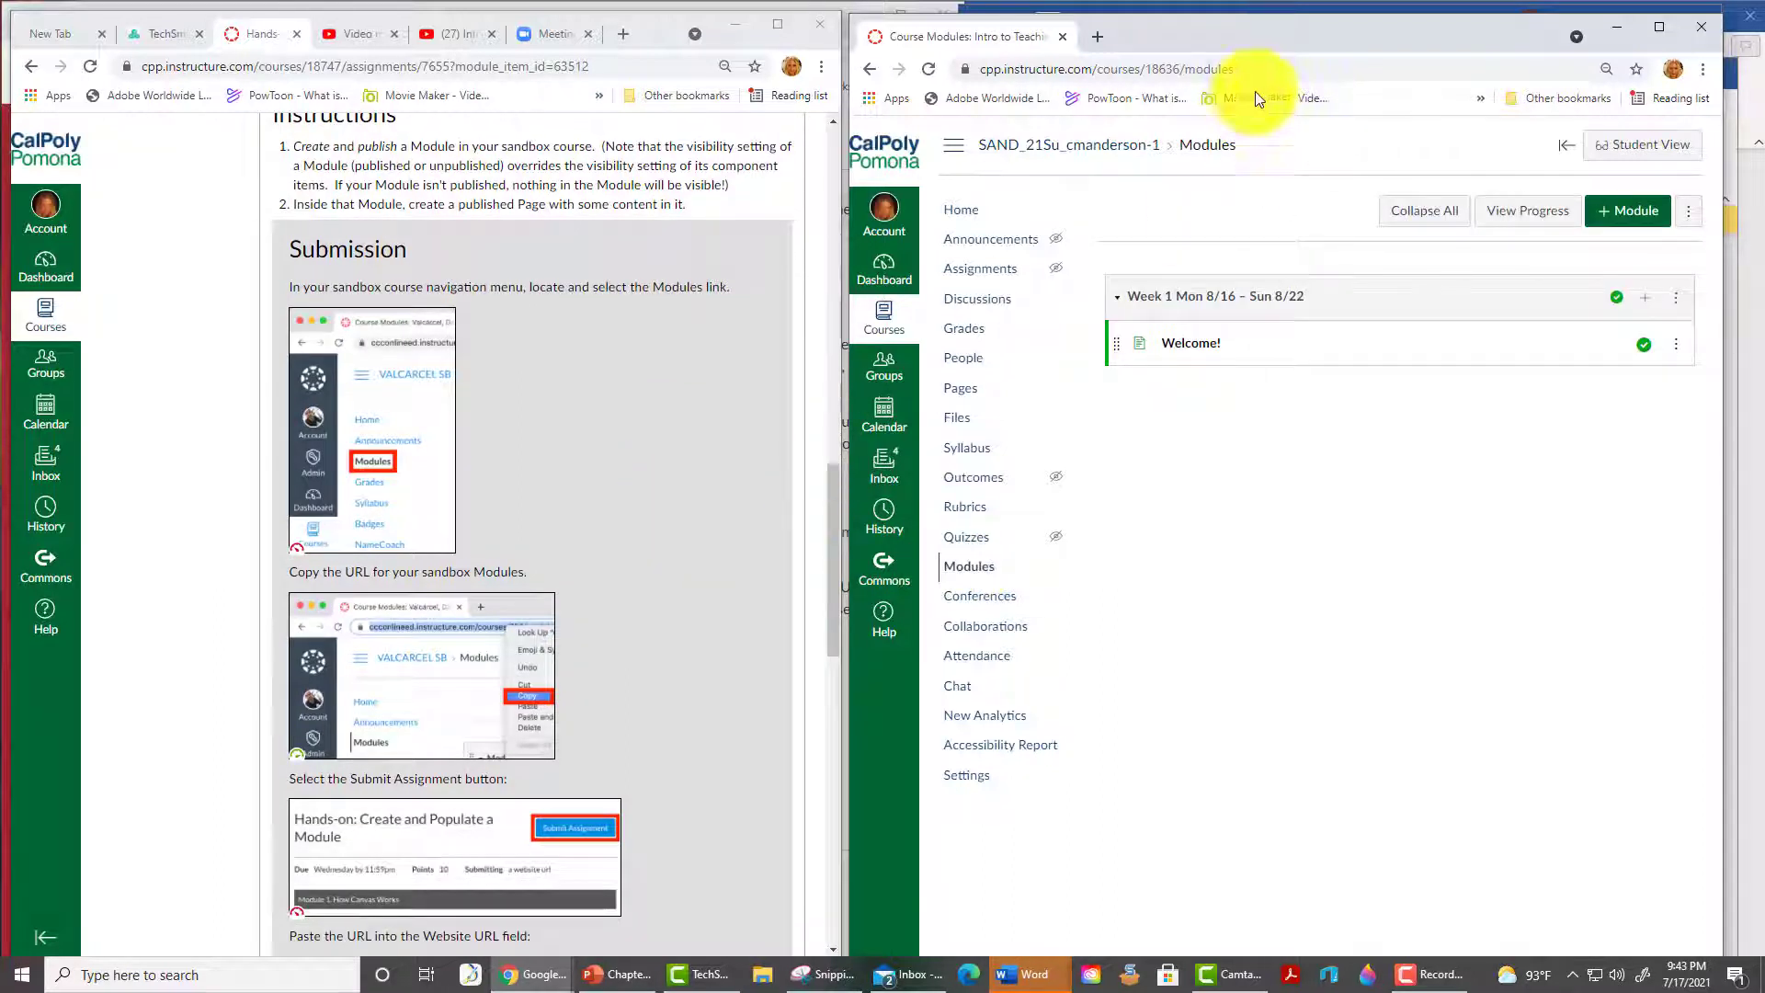
left_click(1300, 60)
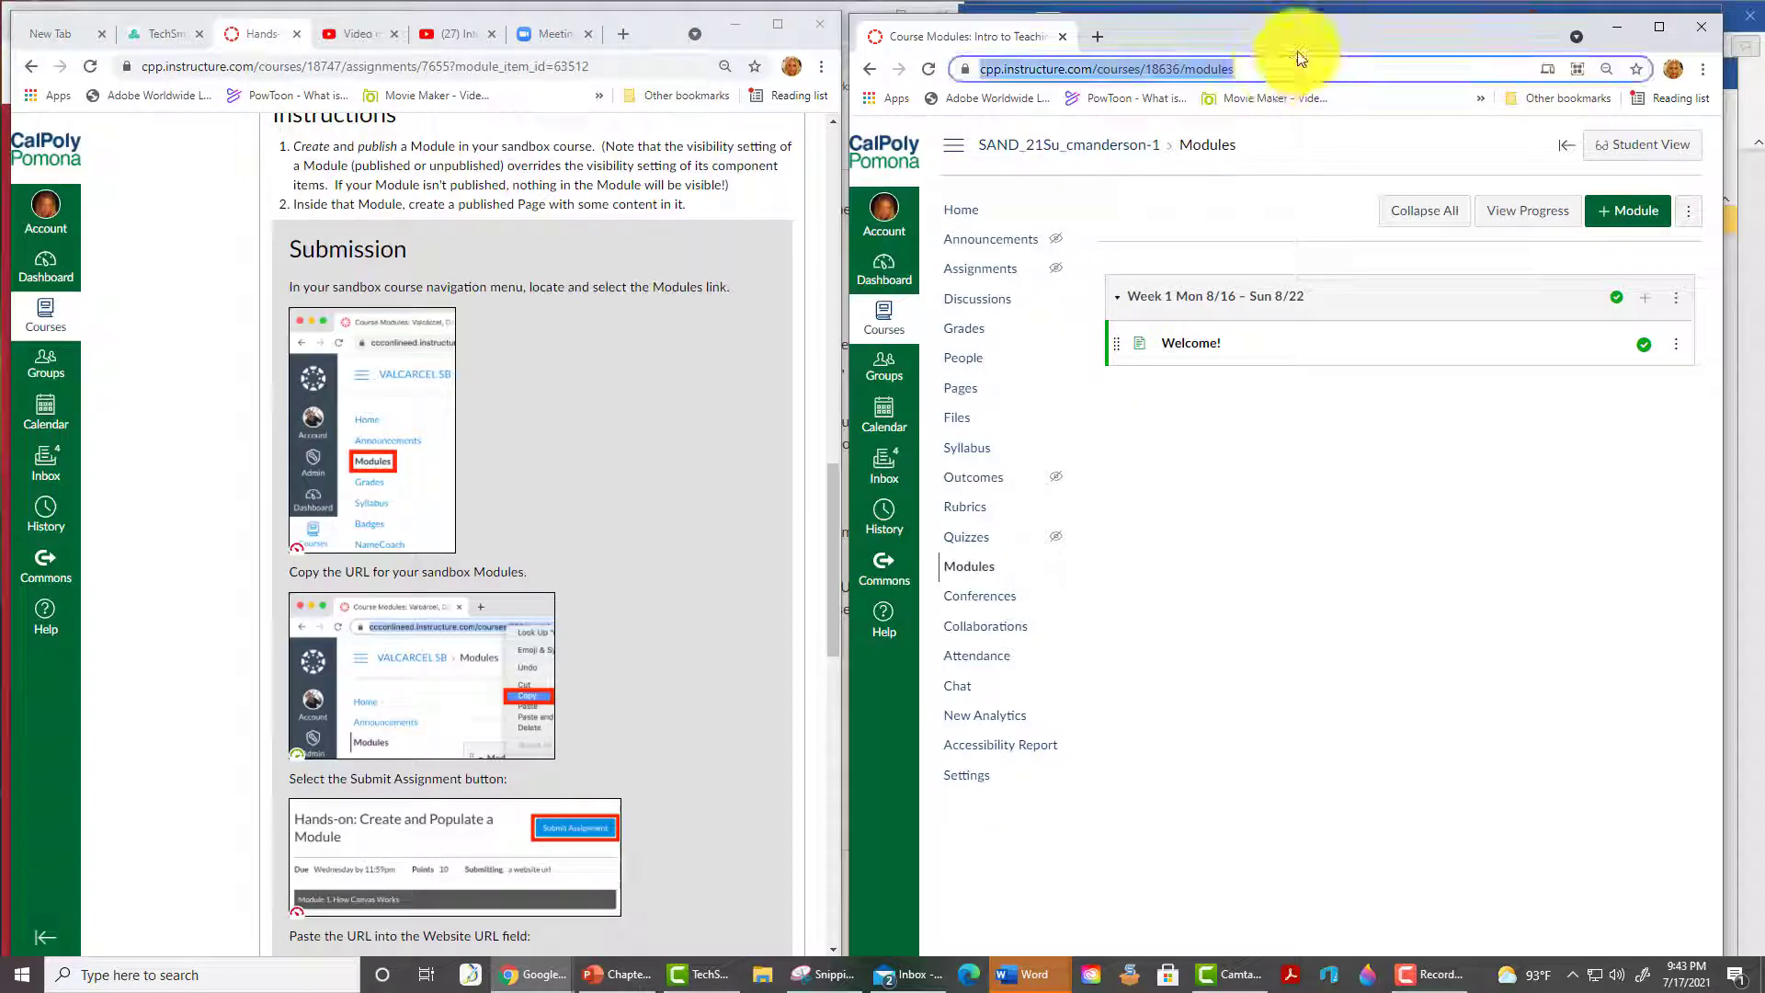
right_click(1208, 73)
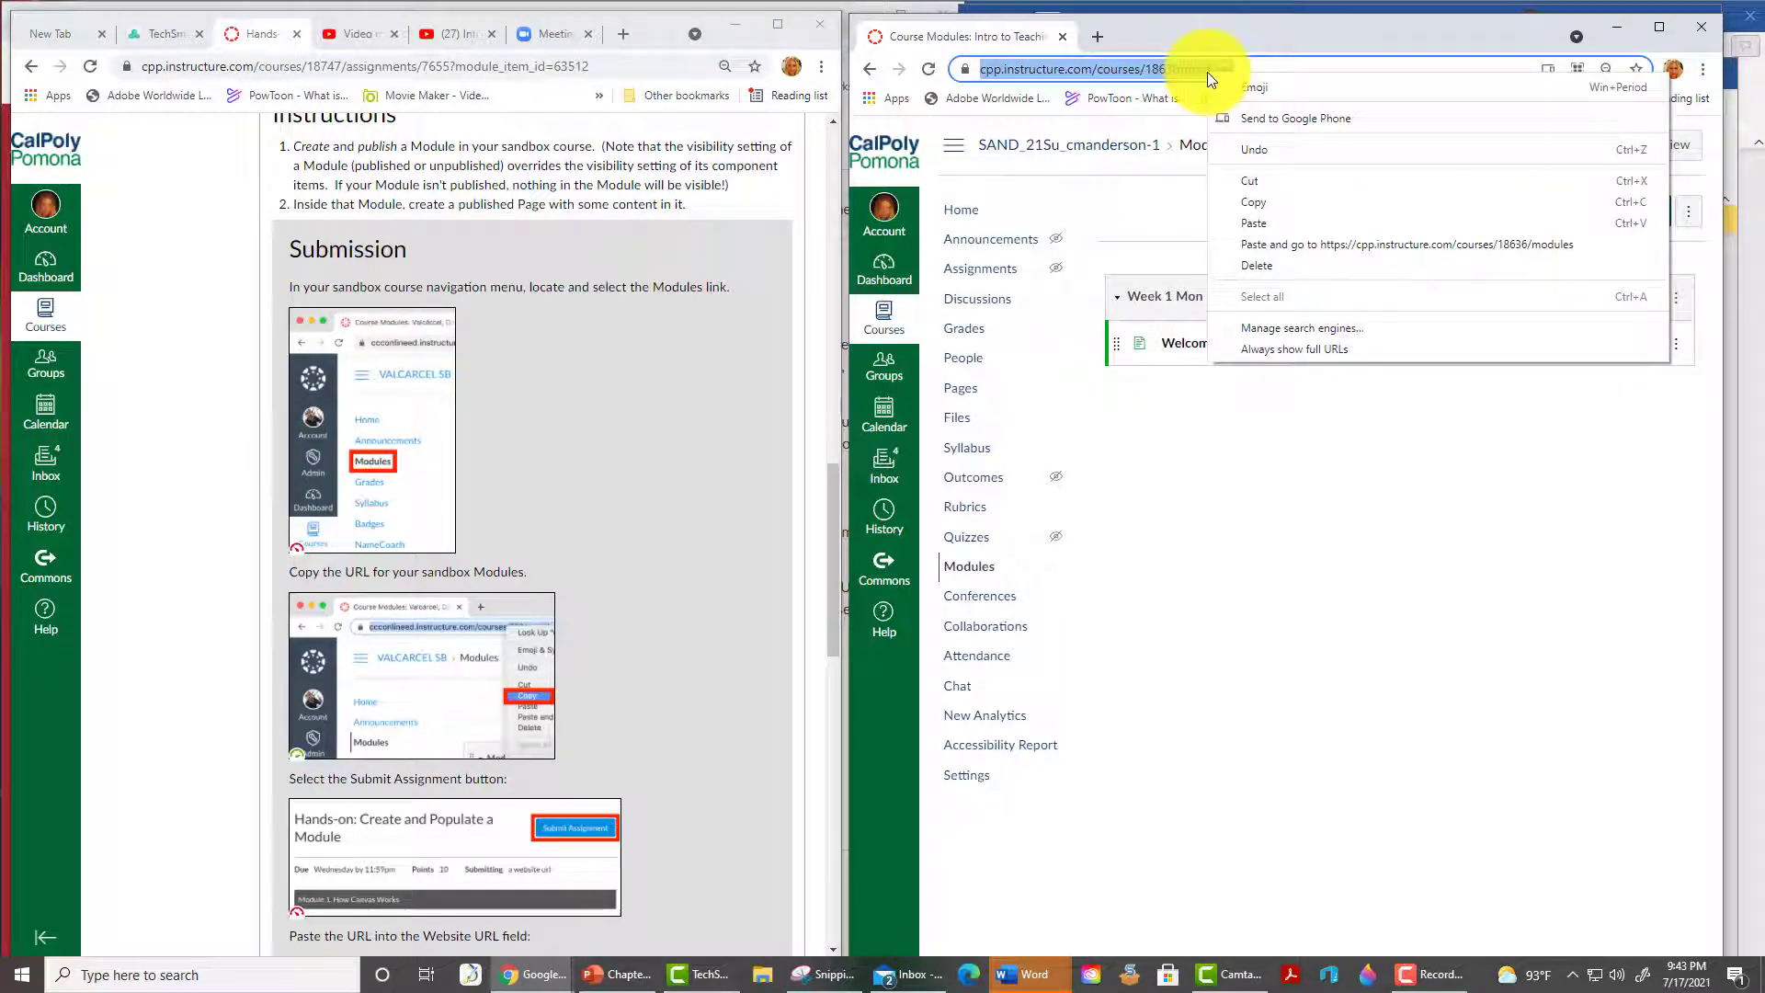
left_click(1266, 202)
- In Student View, paste the Modules URL into Website Url and submit the assignment
left_click_drag(835, 594, 839, 212)
left_click(747, 143)
scroll(828, 276, "down", 2)
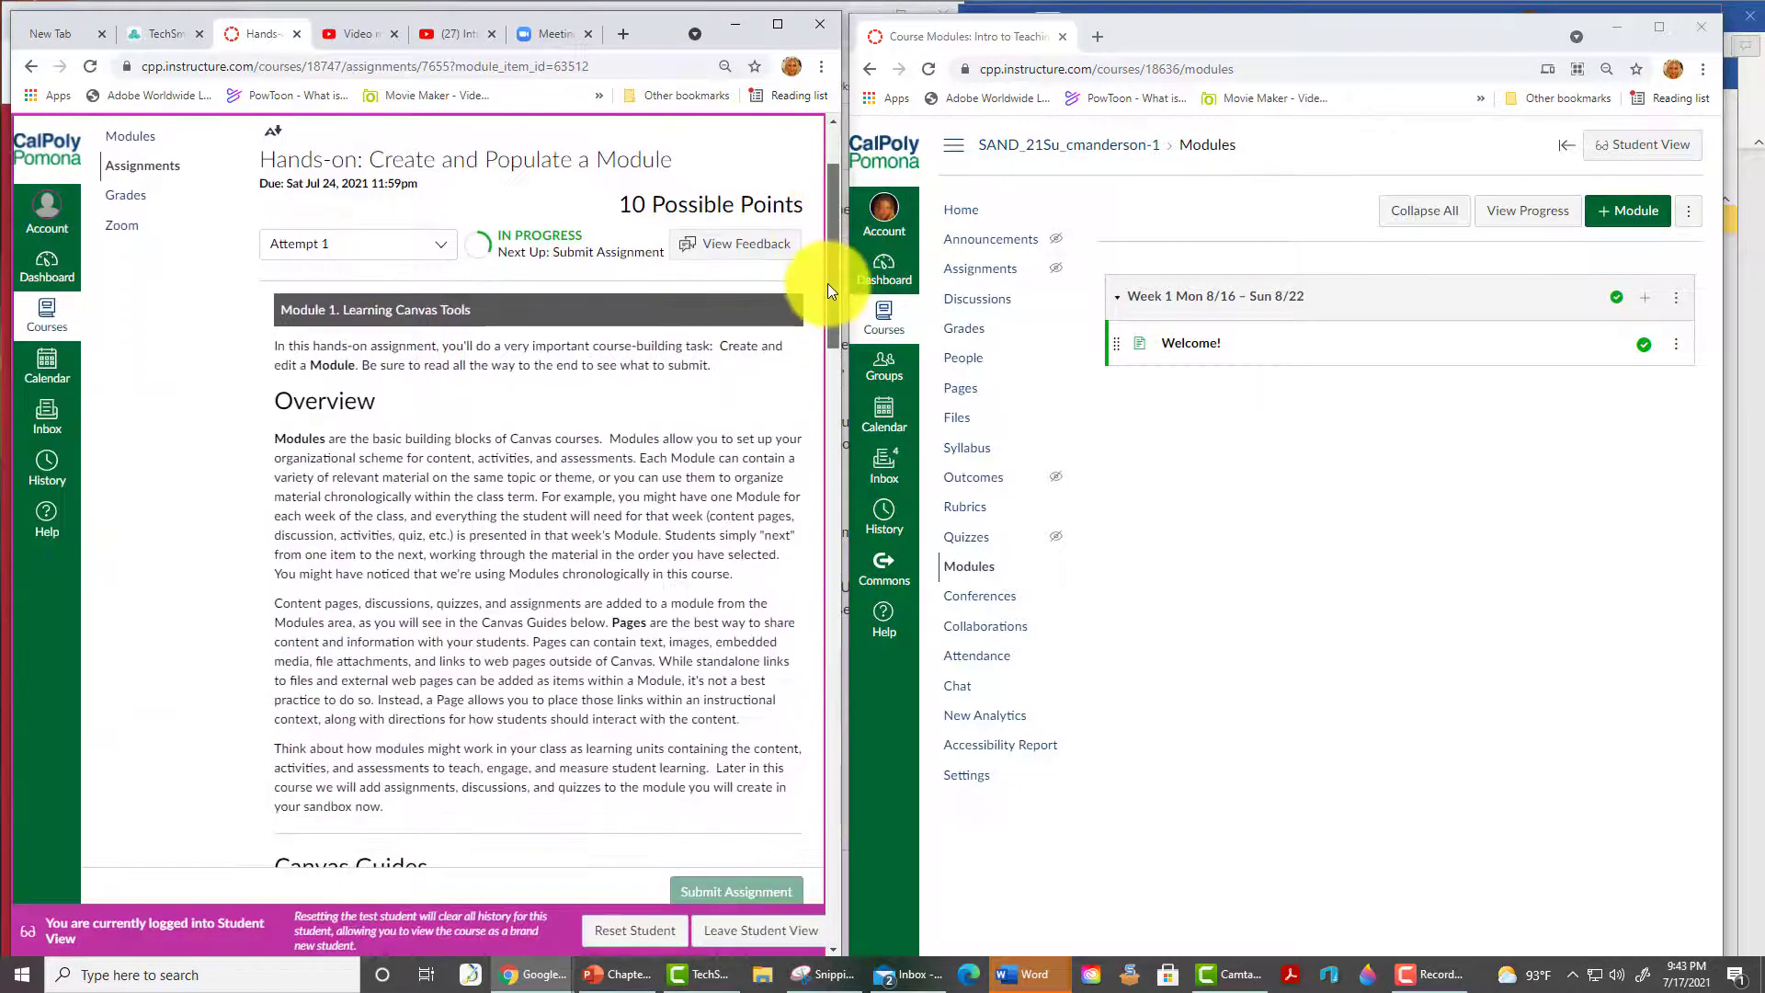
left_click_drag(828, 284, 790, 883)
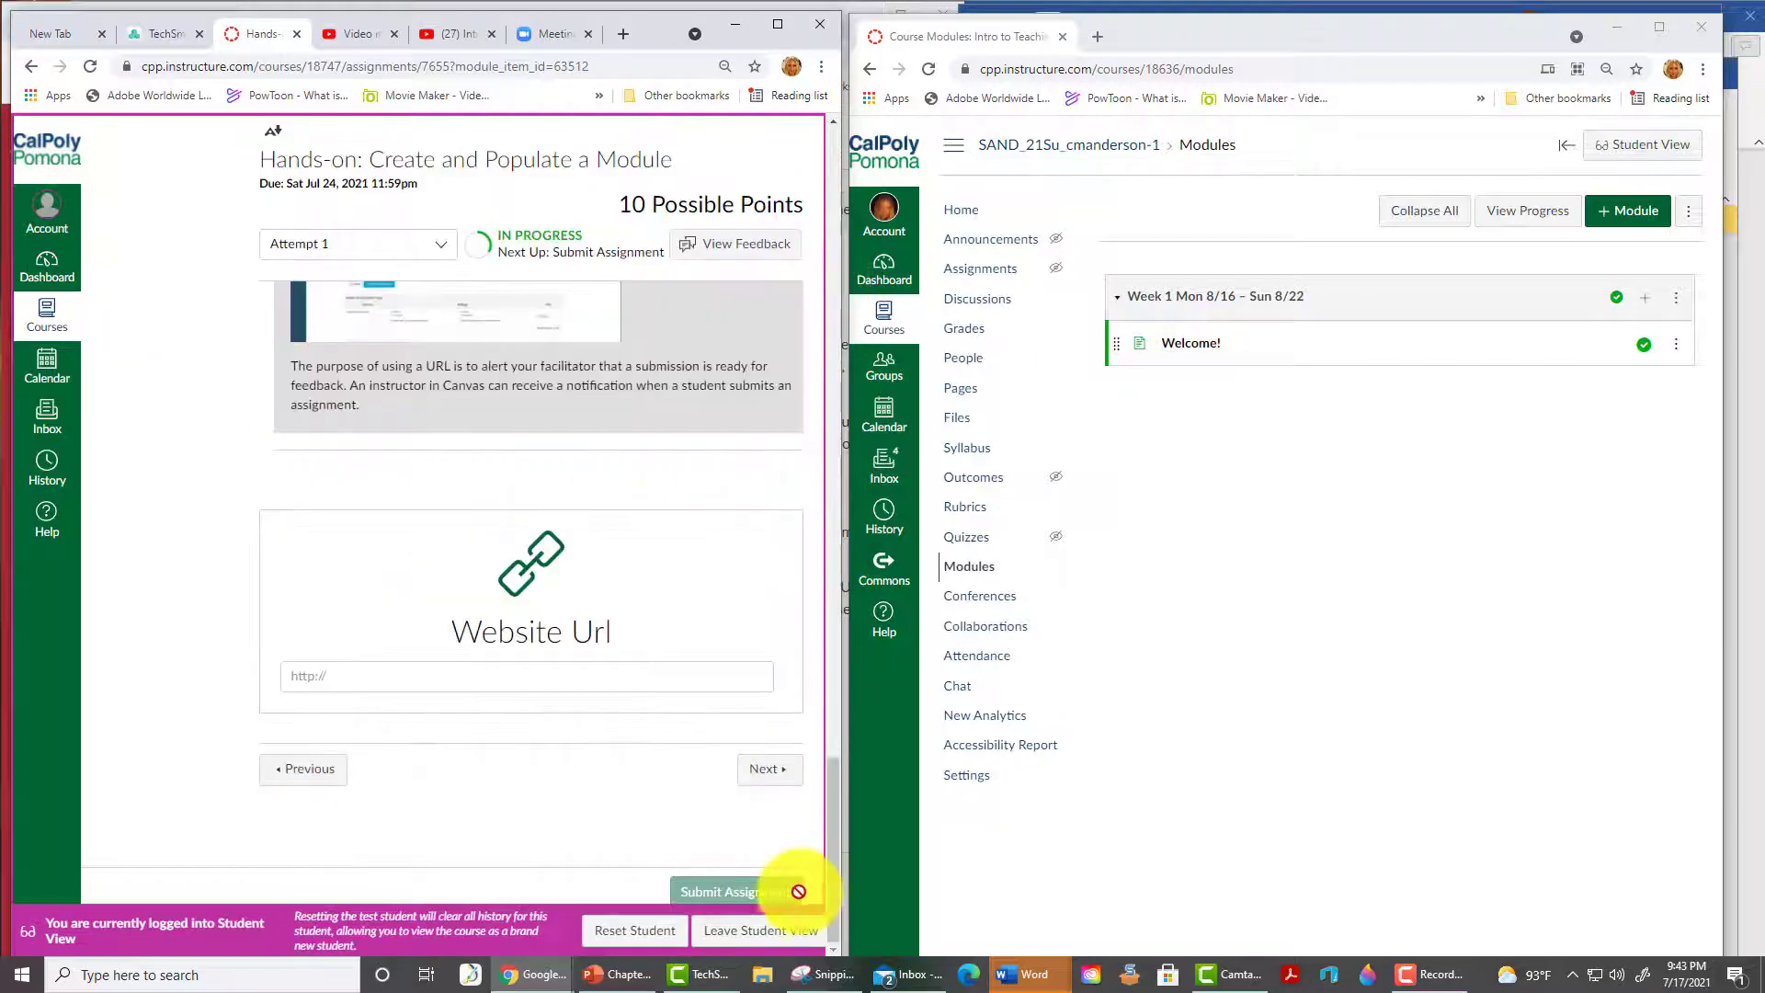
left_click(402, 678)
key("ctrl+v")
right_click(405, 677)
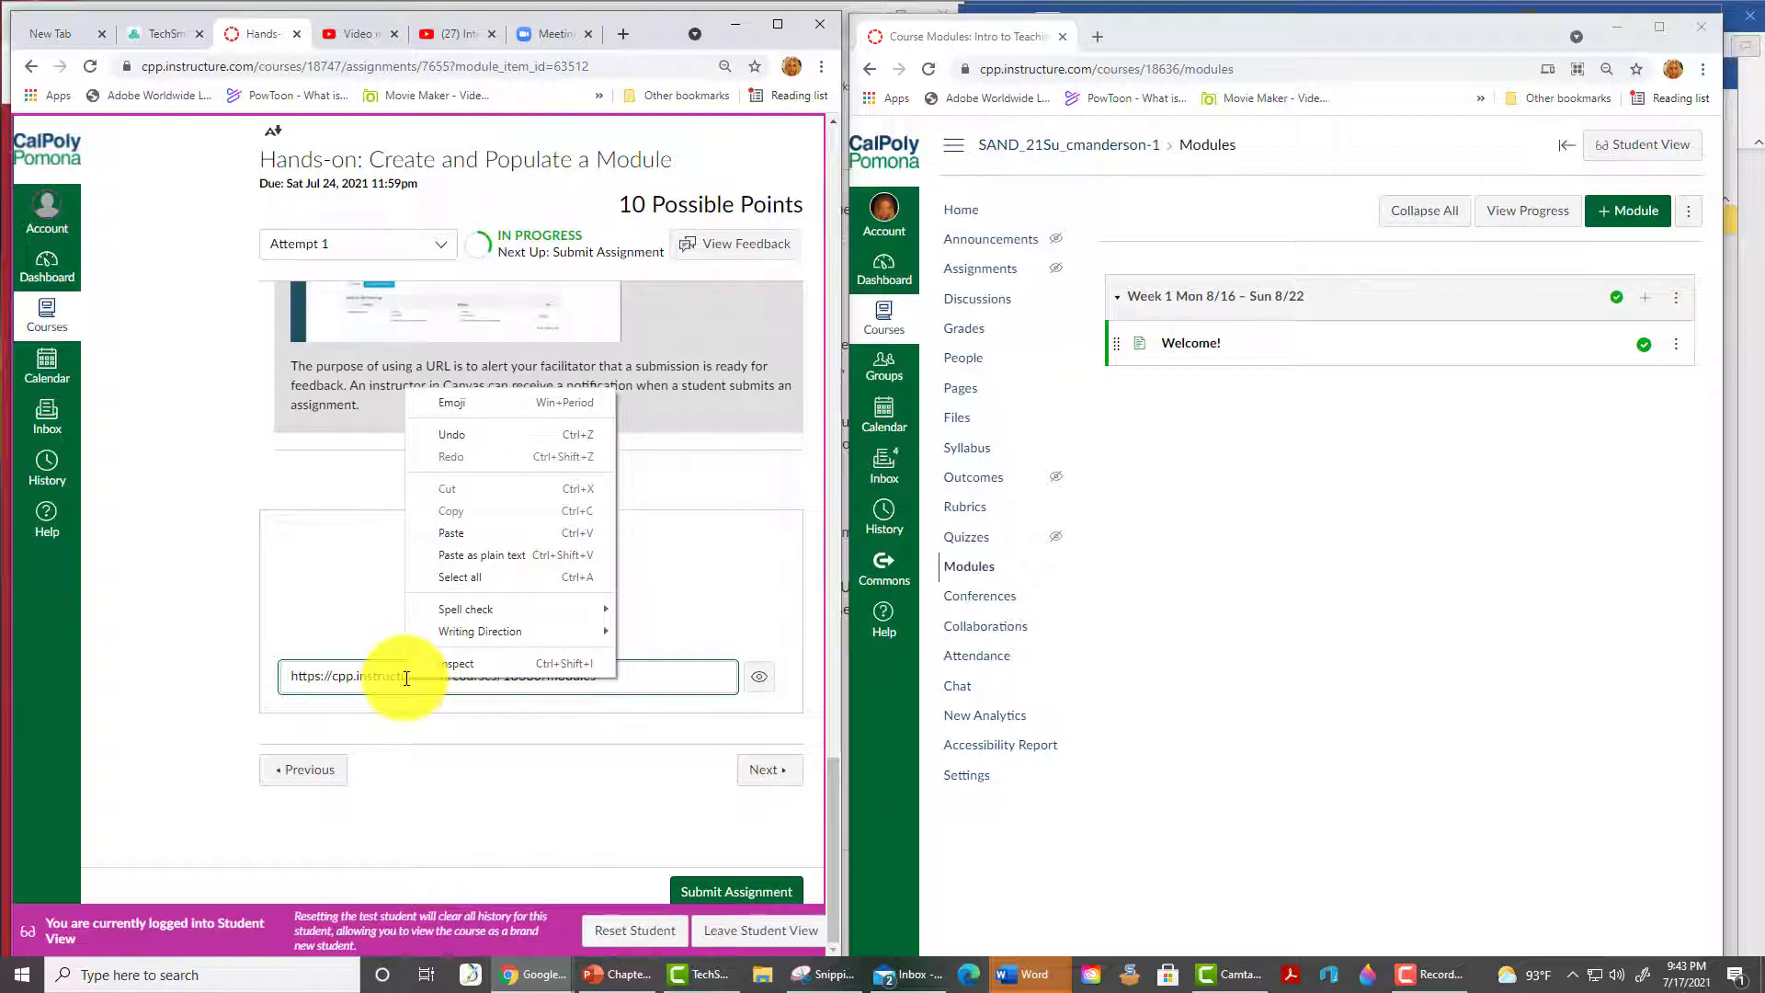
left_click(638, 680)
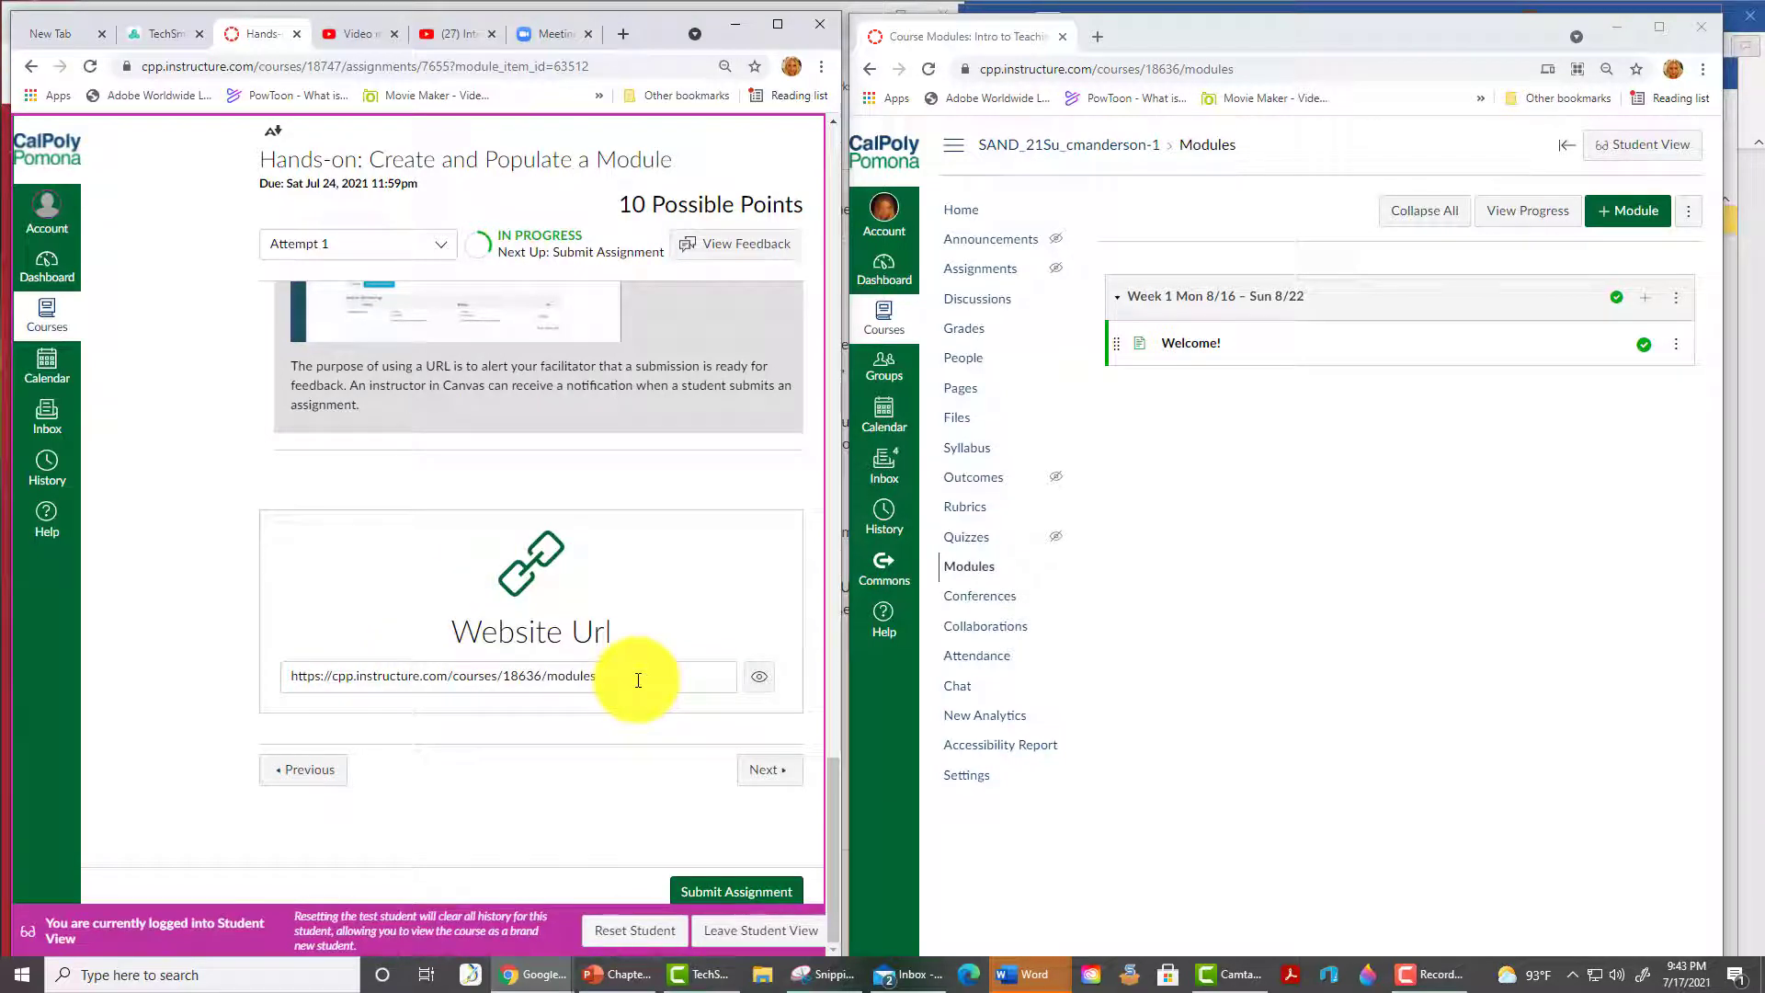
left_click(730, 896)
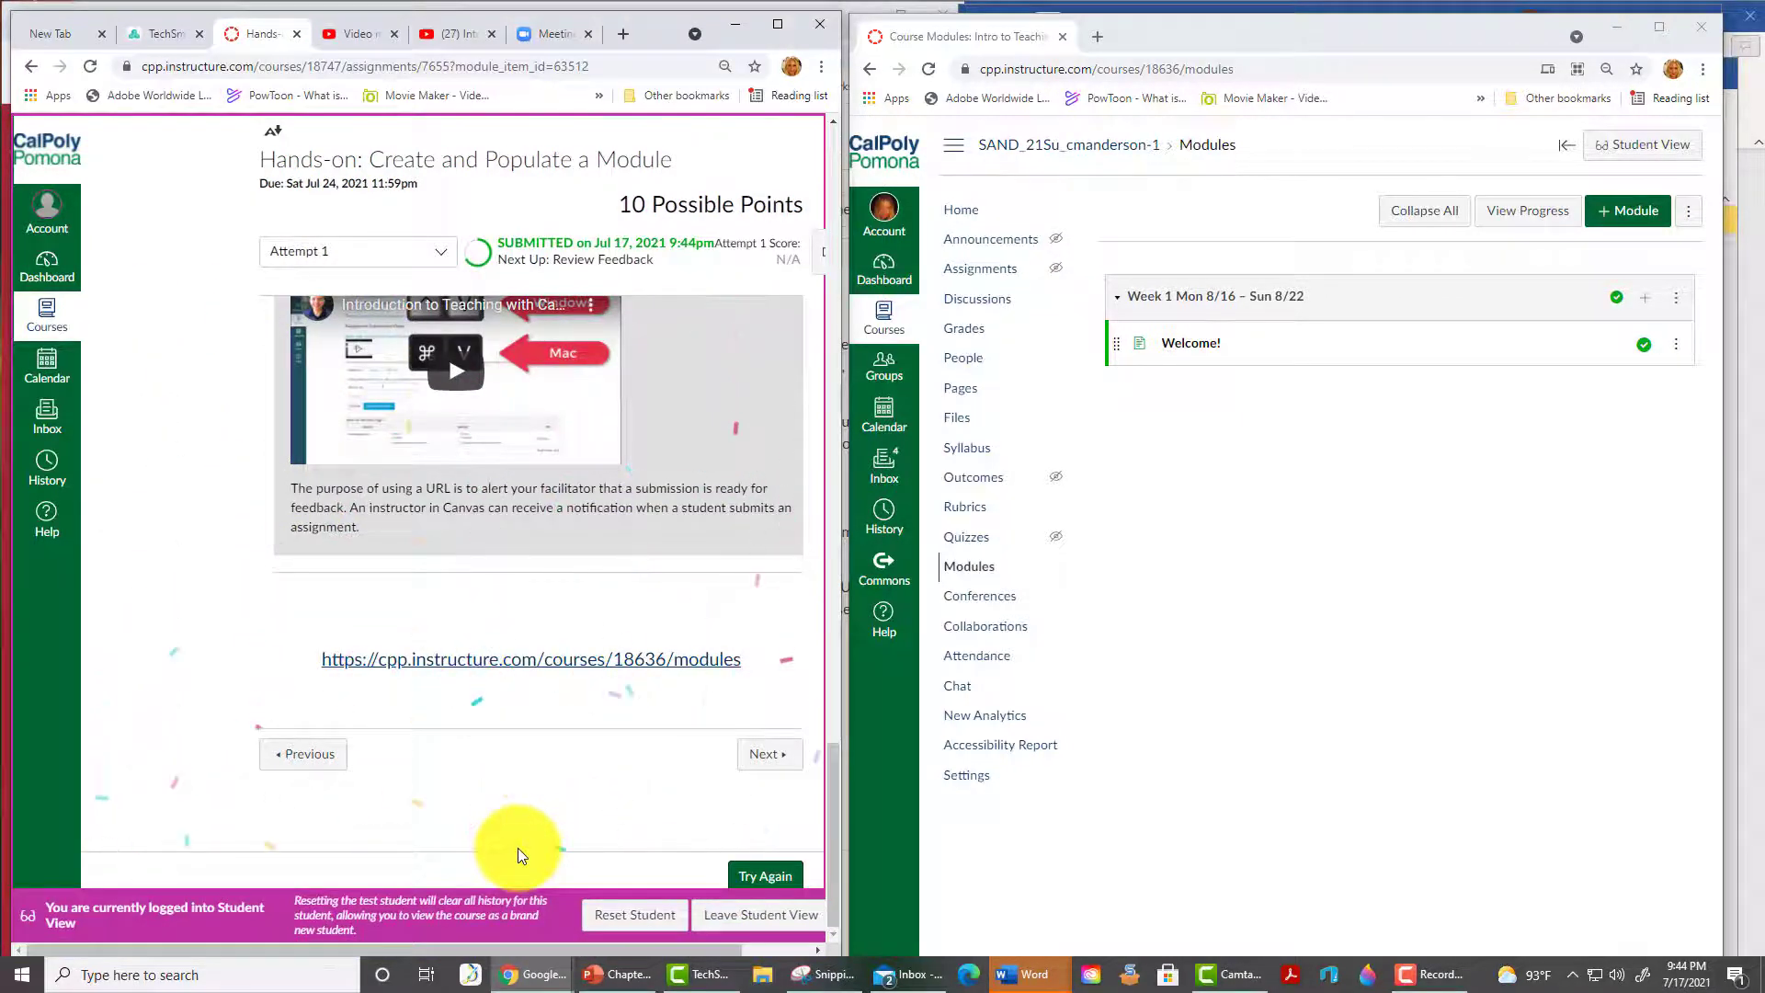
- Return to the instructor's course view and advance through the first course items
left_click(749, 916)
scroll(788, 650, "down", 15)
left_click(752, 764)
scroll(819, 295, "down", 5)
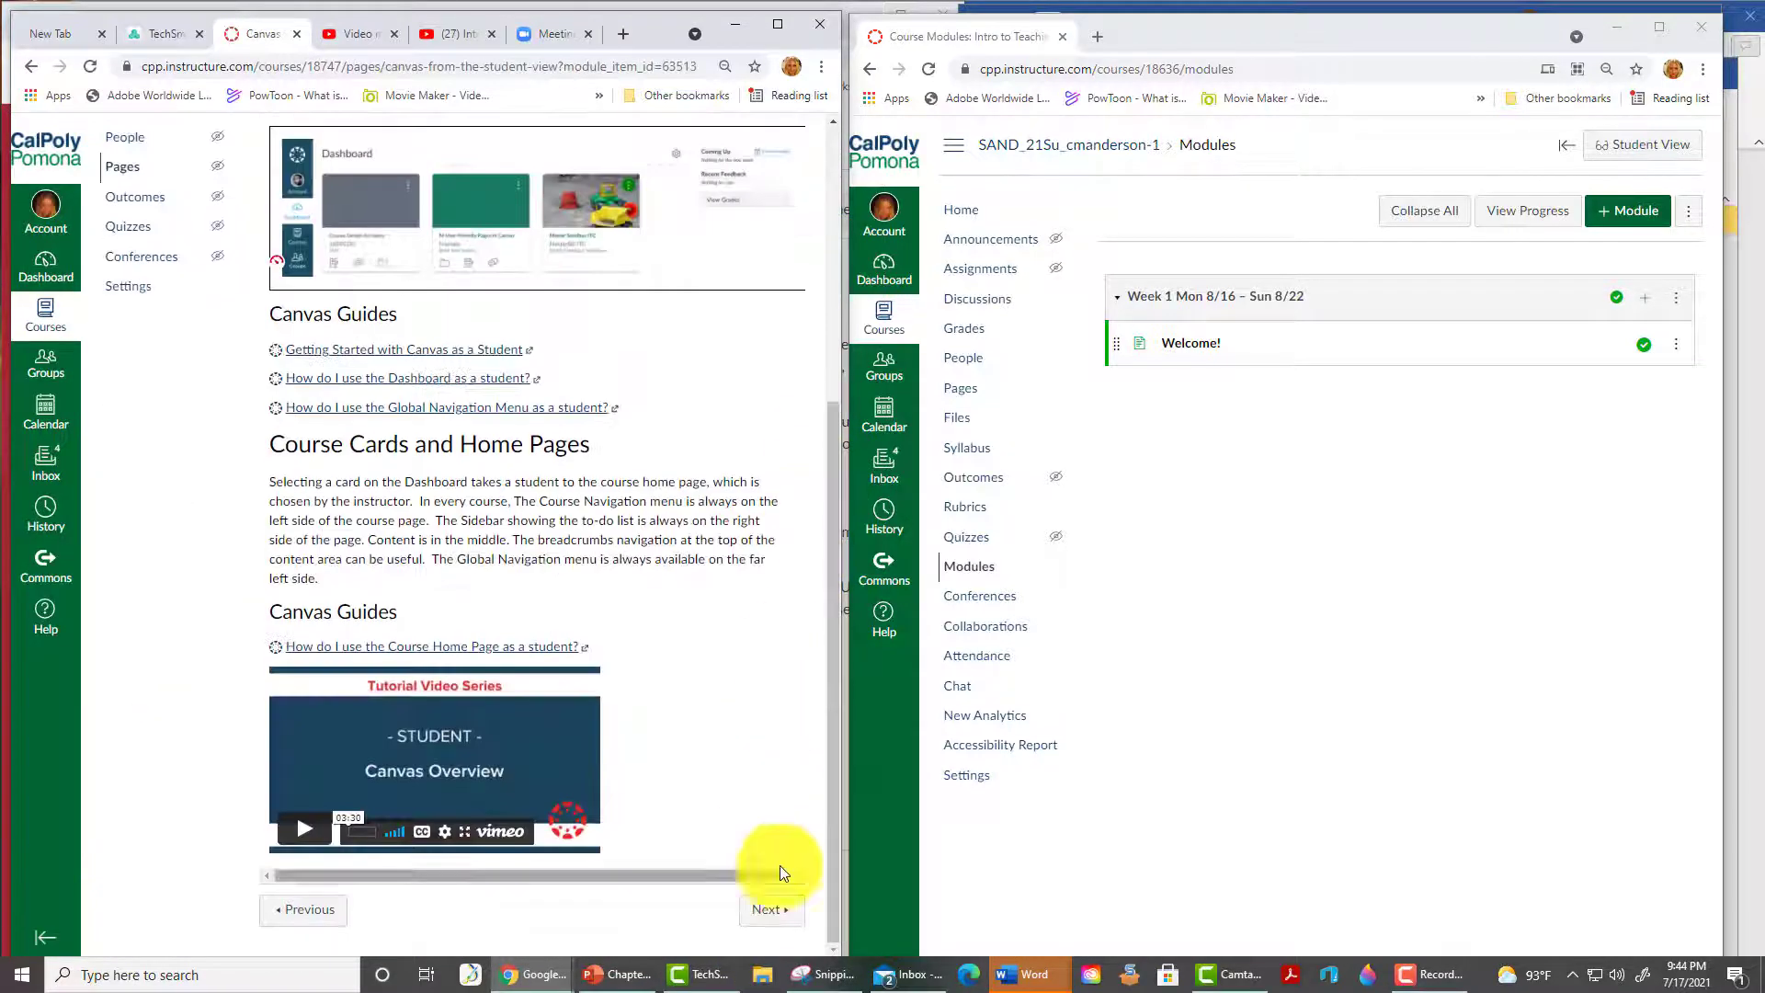
left_click(777, 906)
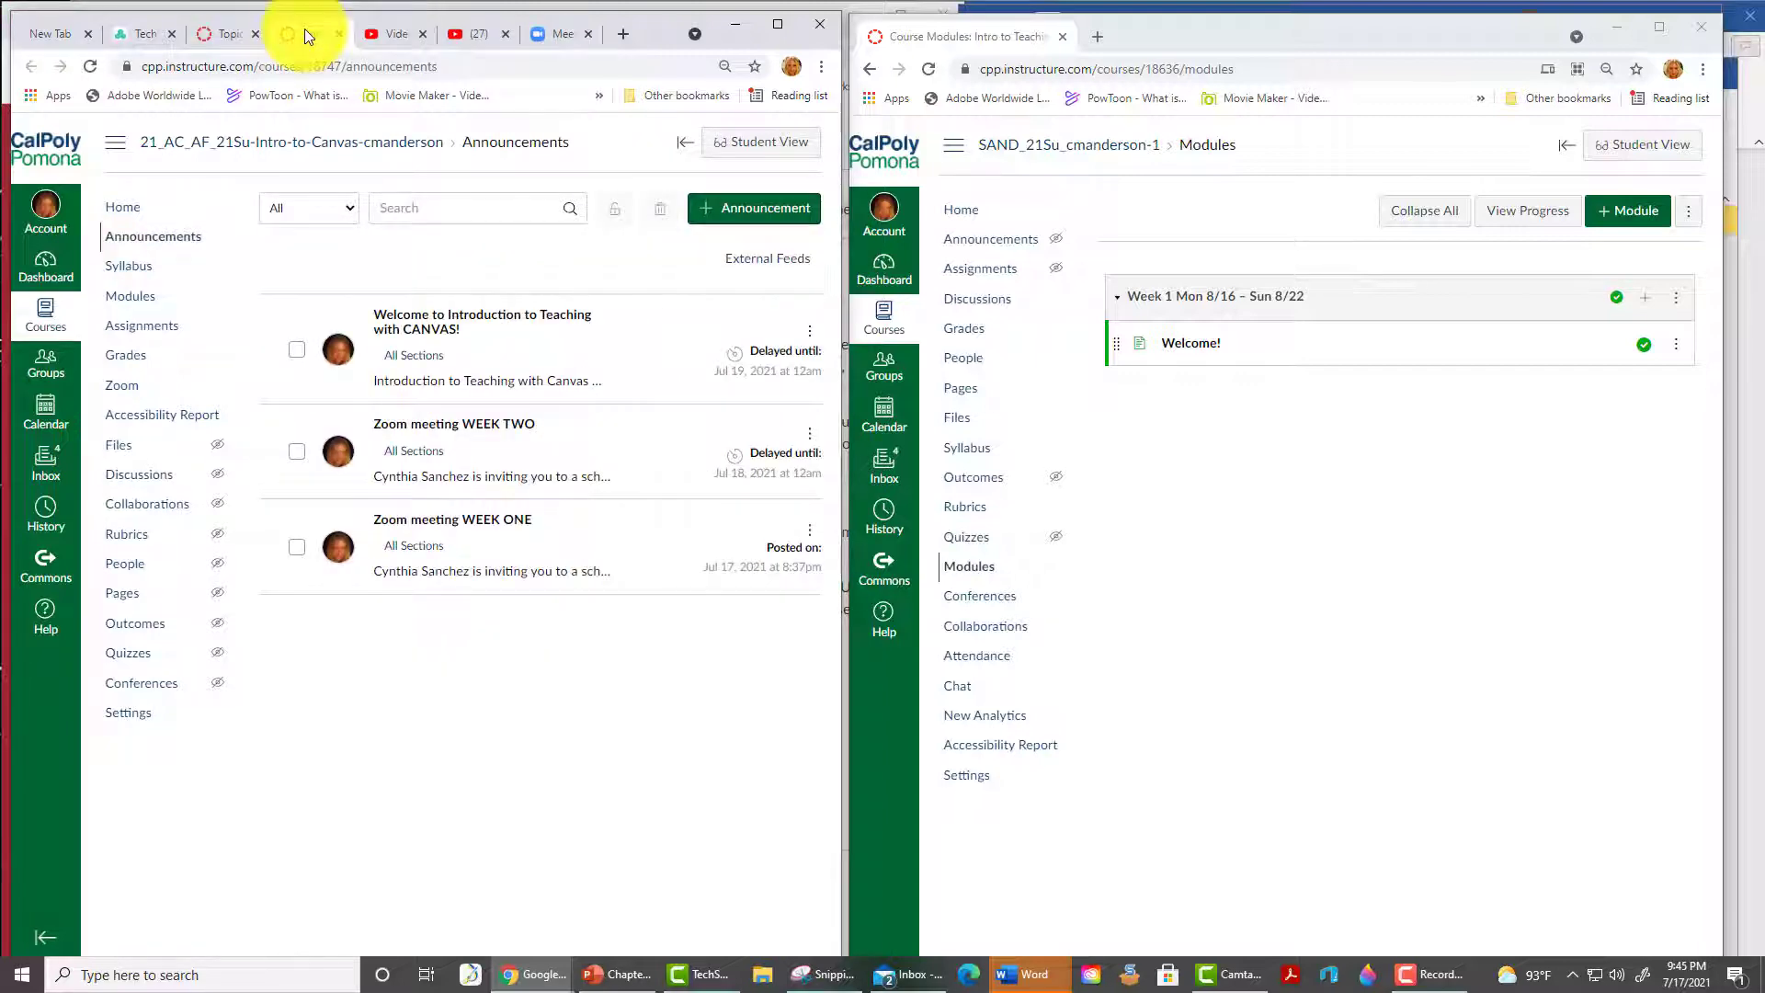
- Open the reference course's Welcome announcement and step through Discussion 1 and Quiz 1
left_click(500, 322)
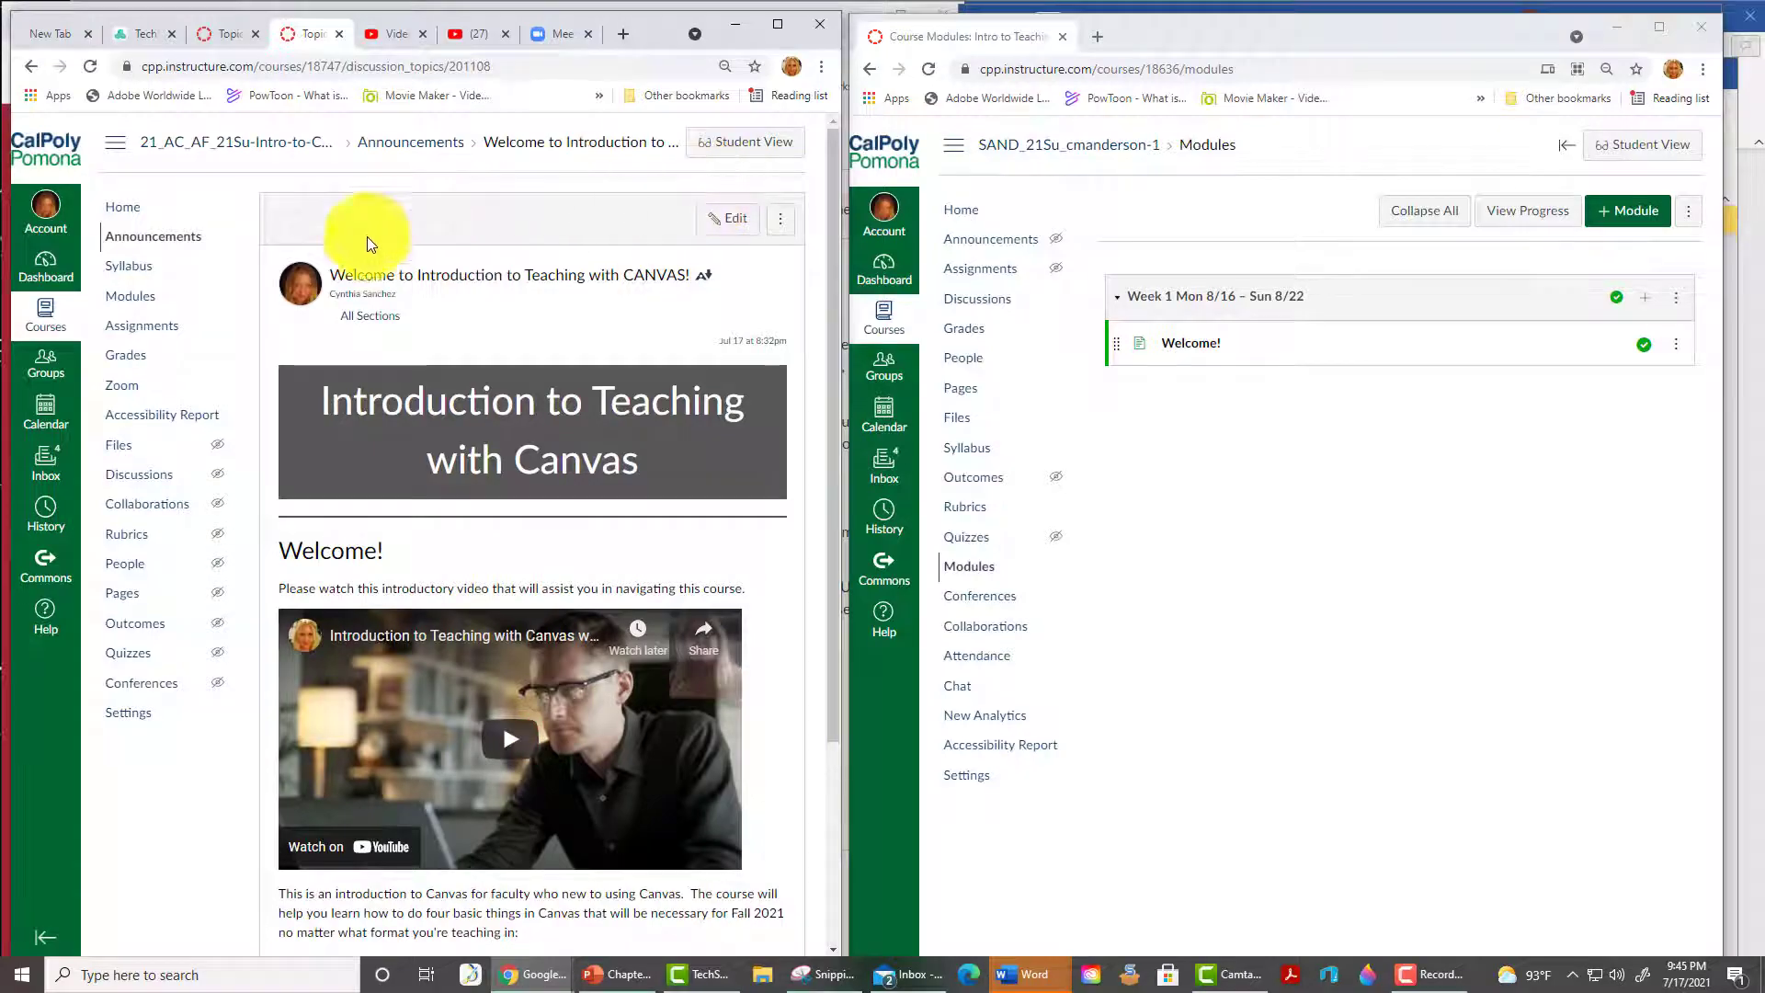
left_click(220, 34)
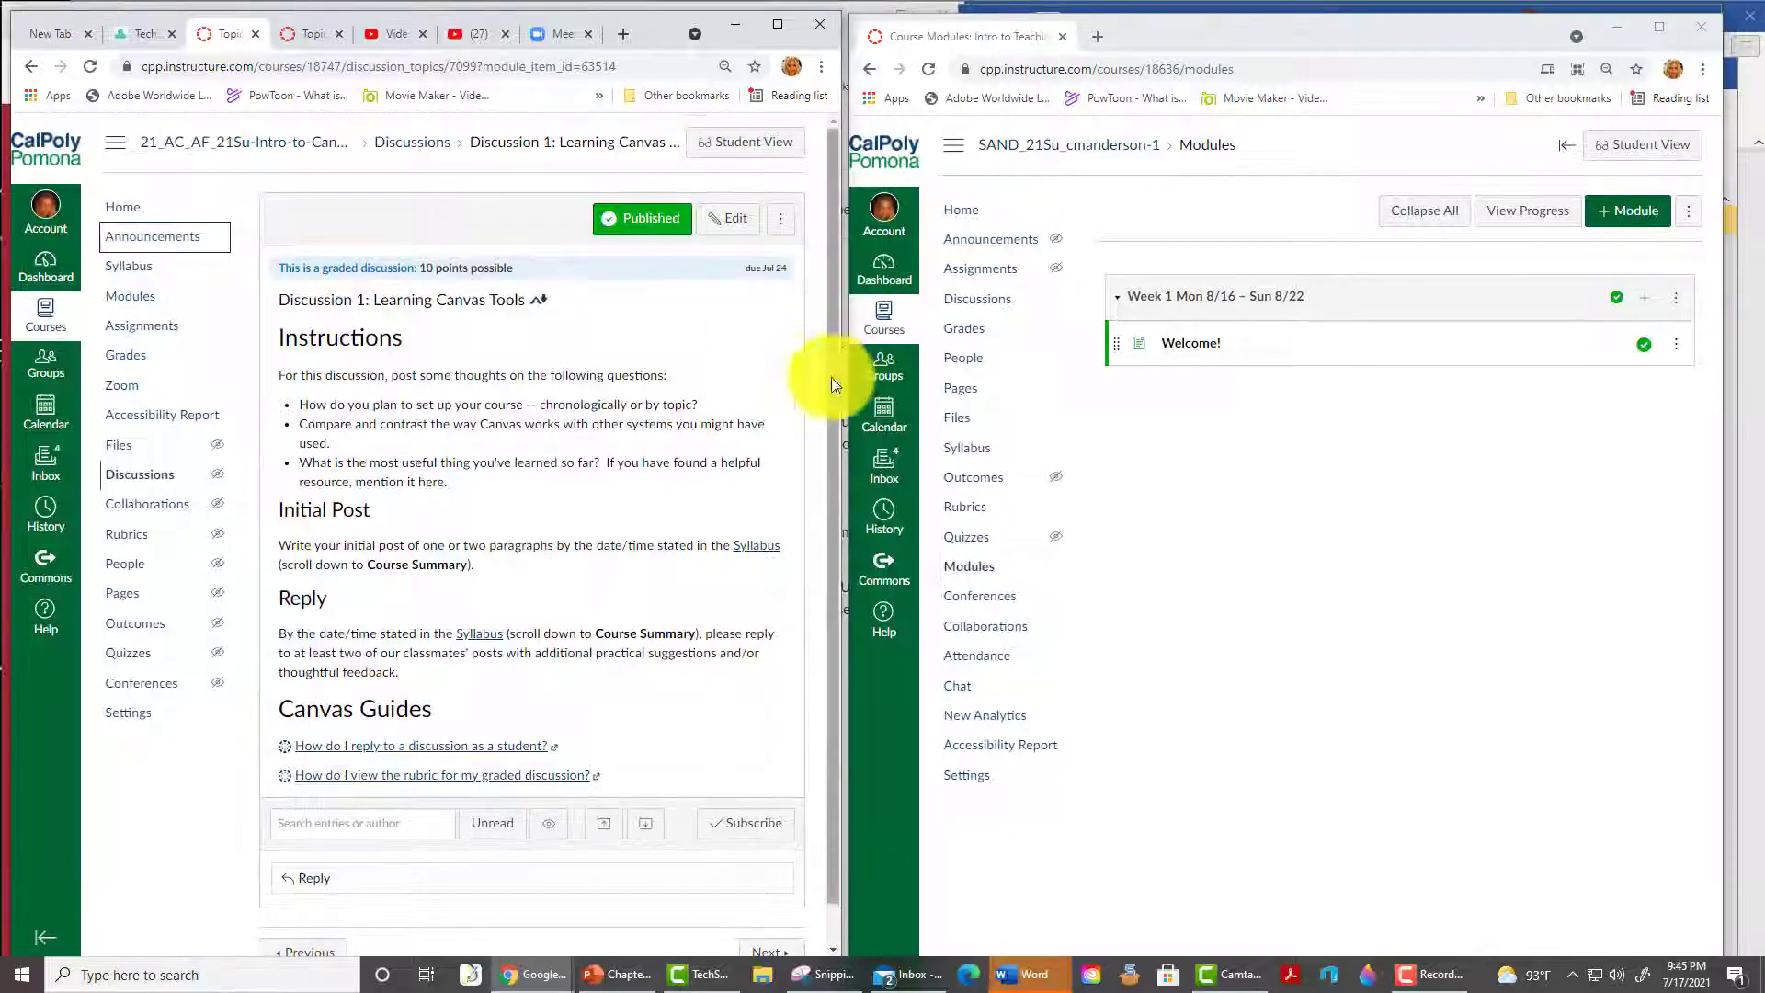
scroll(763, 643, "down", 2)
left_click(768, 918)
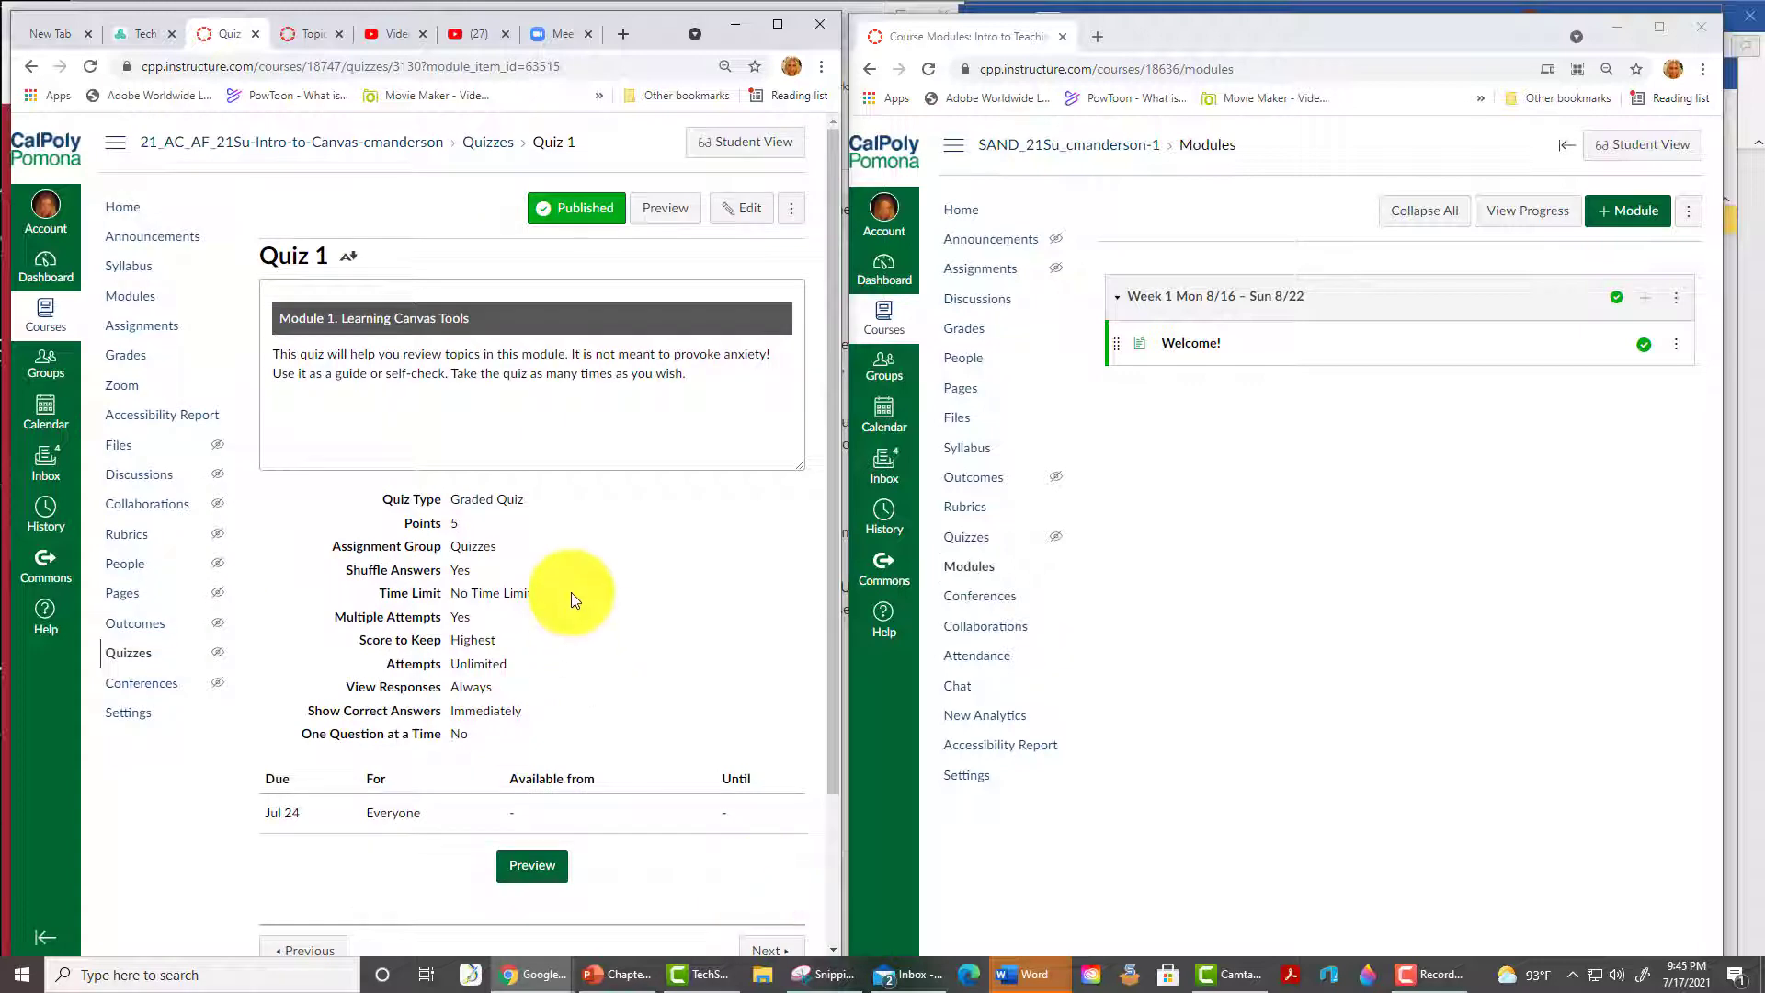
scroll(644, 644, "down", 2)
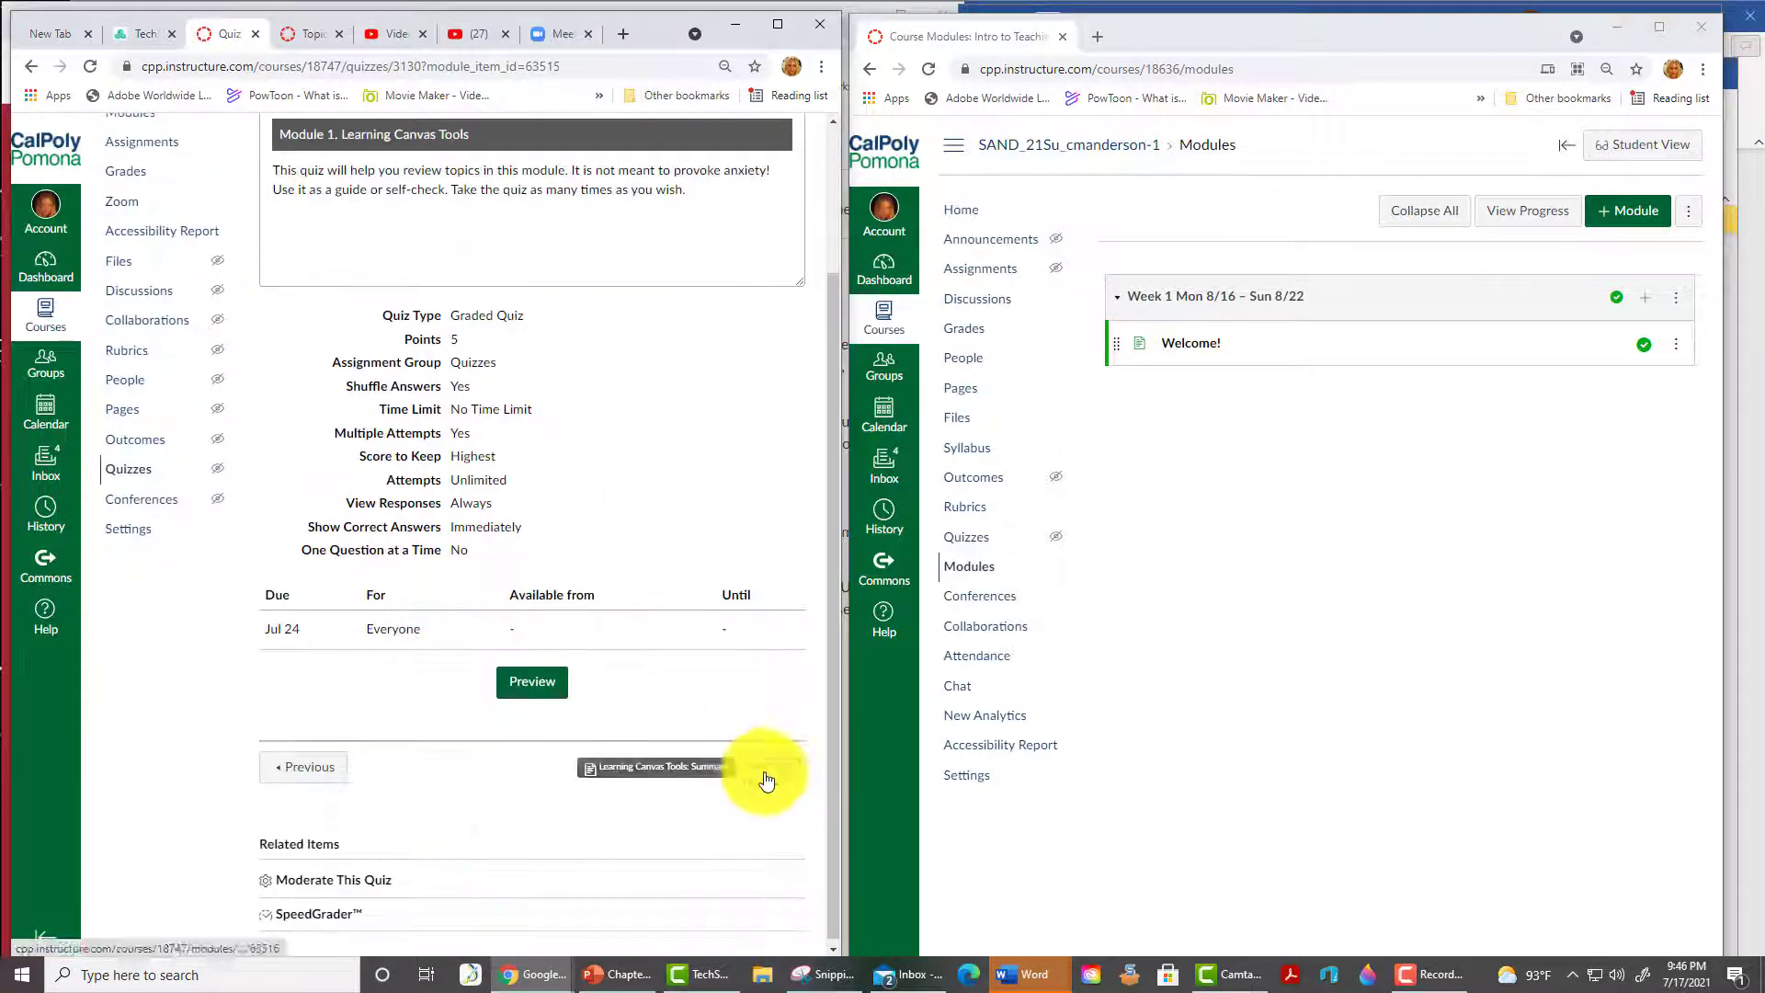
left_click(761, 776)
- Step through Welcome to Module 2 and Images and Multimedia to the Hands-on accessible text assignment
scroll(741, 886, "down", 3)
left_click(782, 800)
scroll(781, 874, "down", 5)
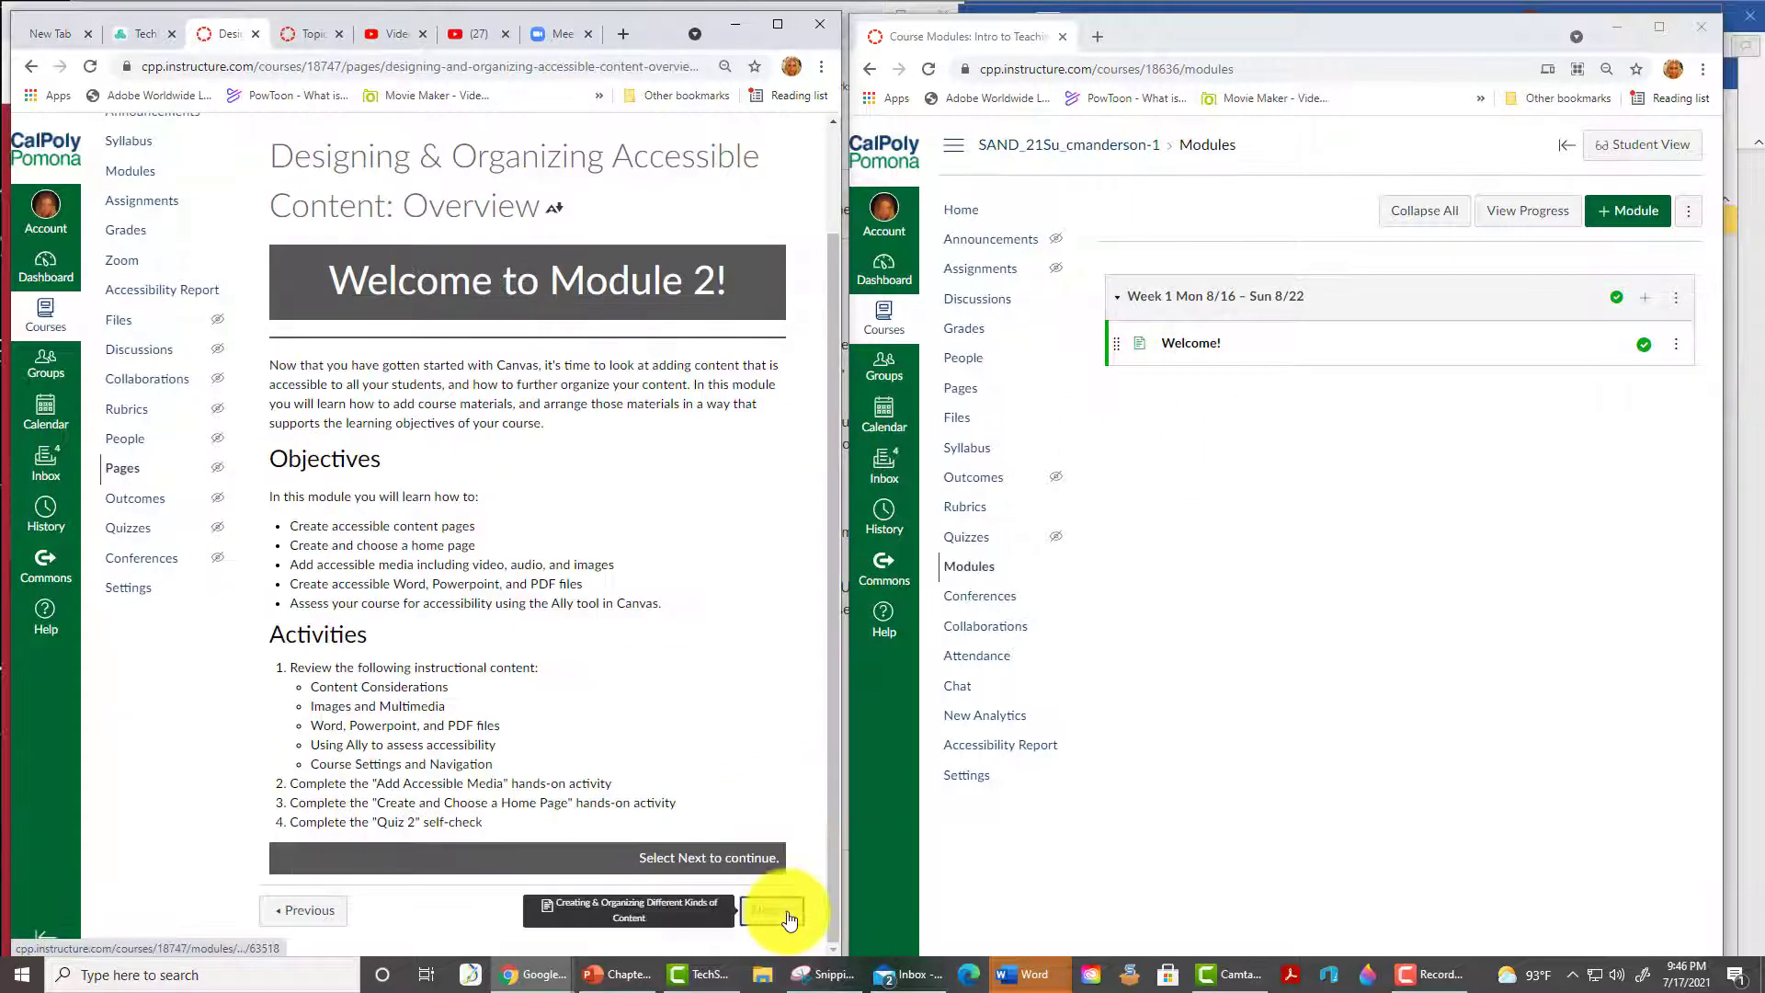
left_click(784, 914)
scroll(777, 848, "down", 1)
scroll(776, 848, "down", 5)
left_click(772, 908)
scroll(732, 715, "down", 10)
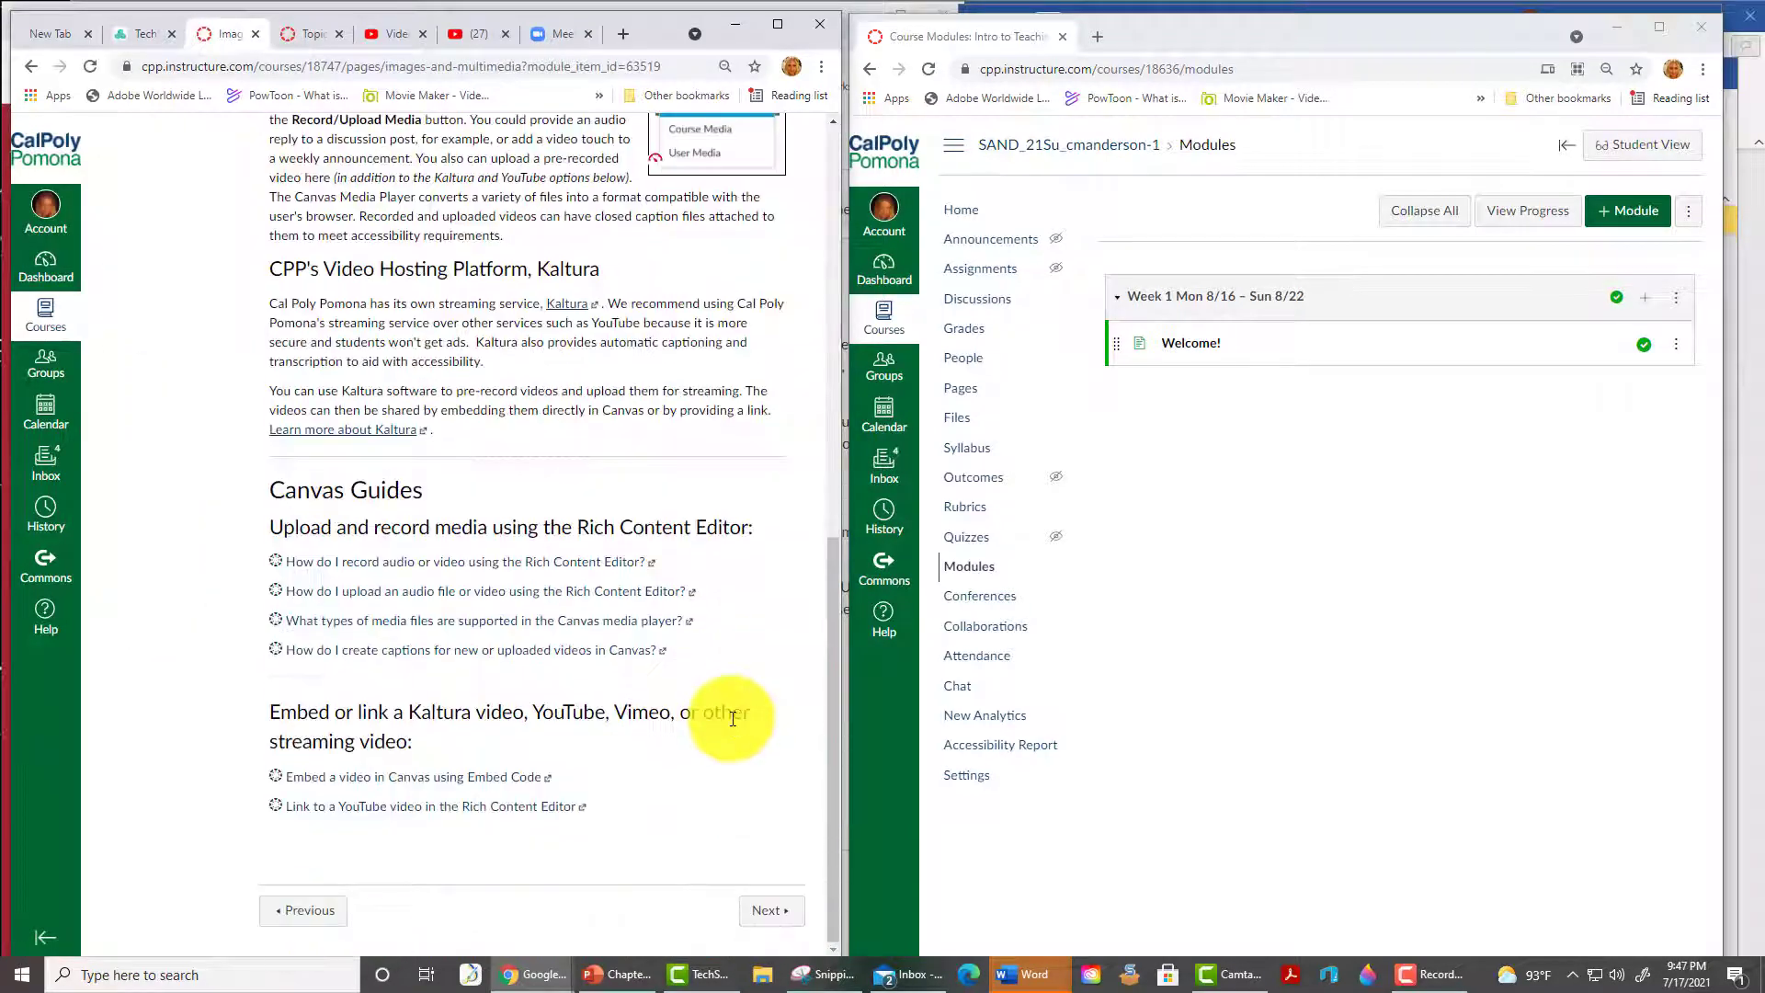
left_click(761, 907)
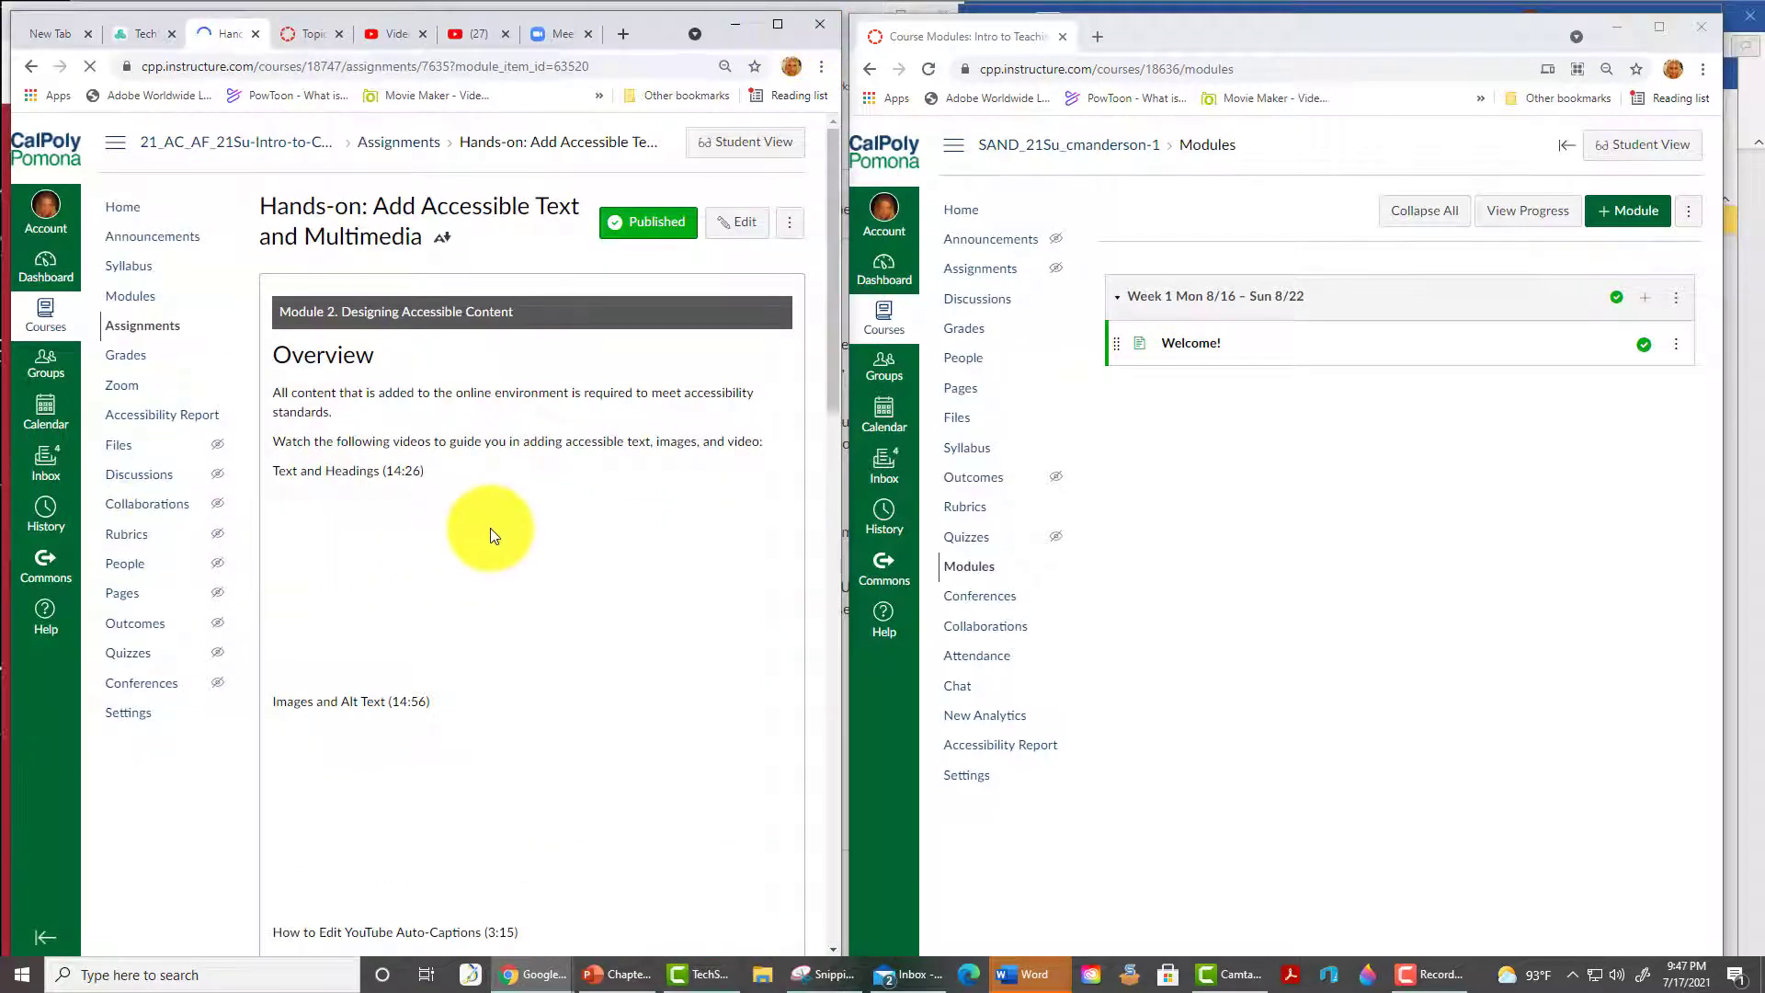
scroll(560, 515, "down", 5)
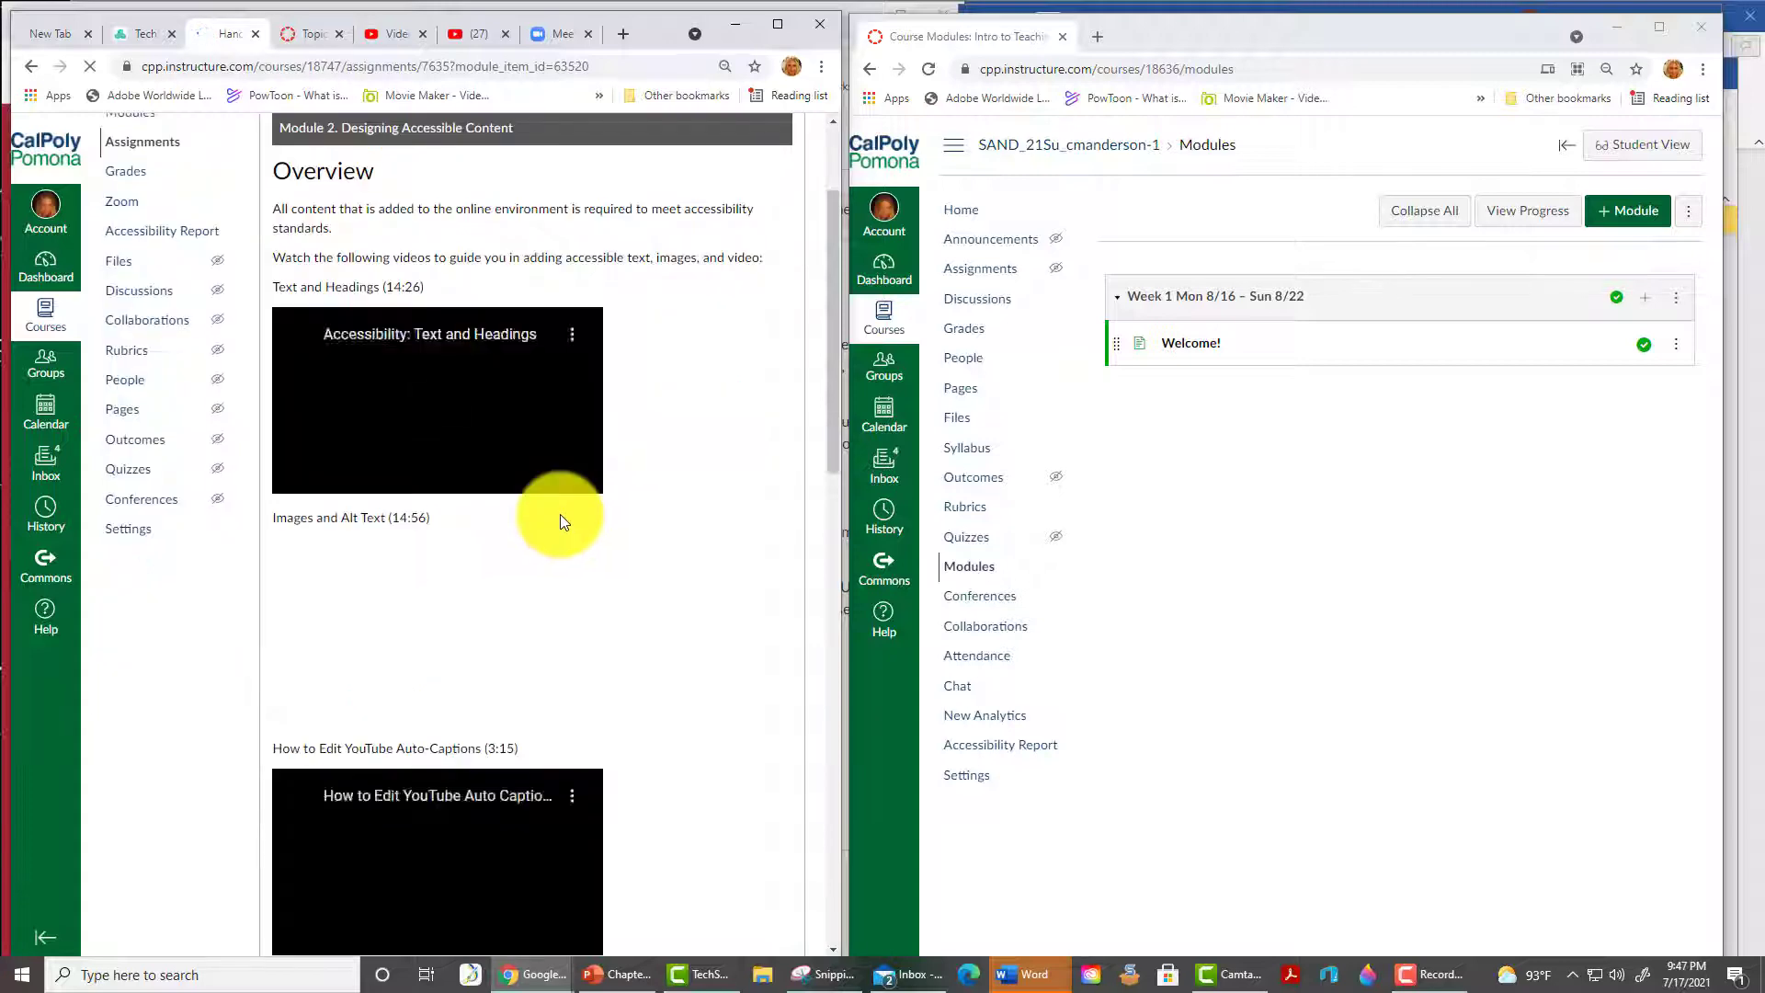
scroll(560, 515, "down", 6)
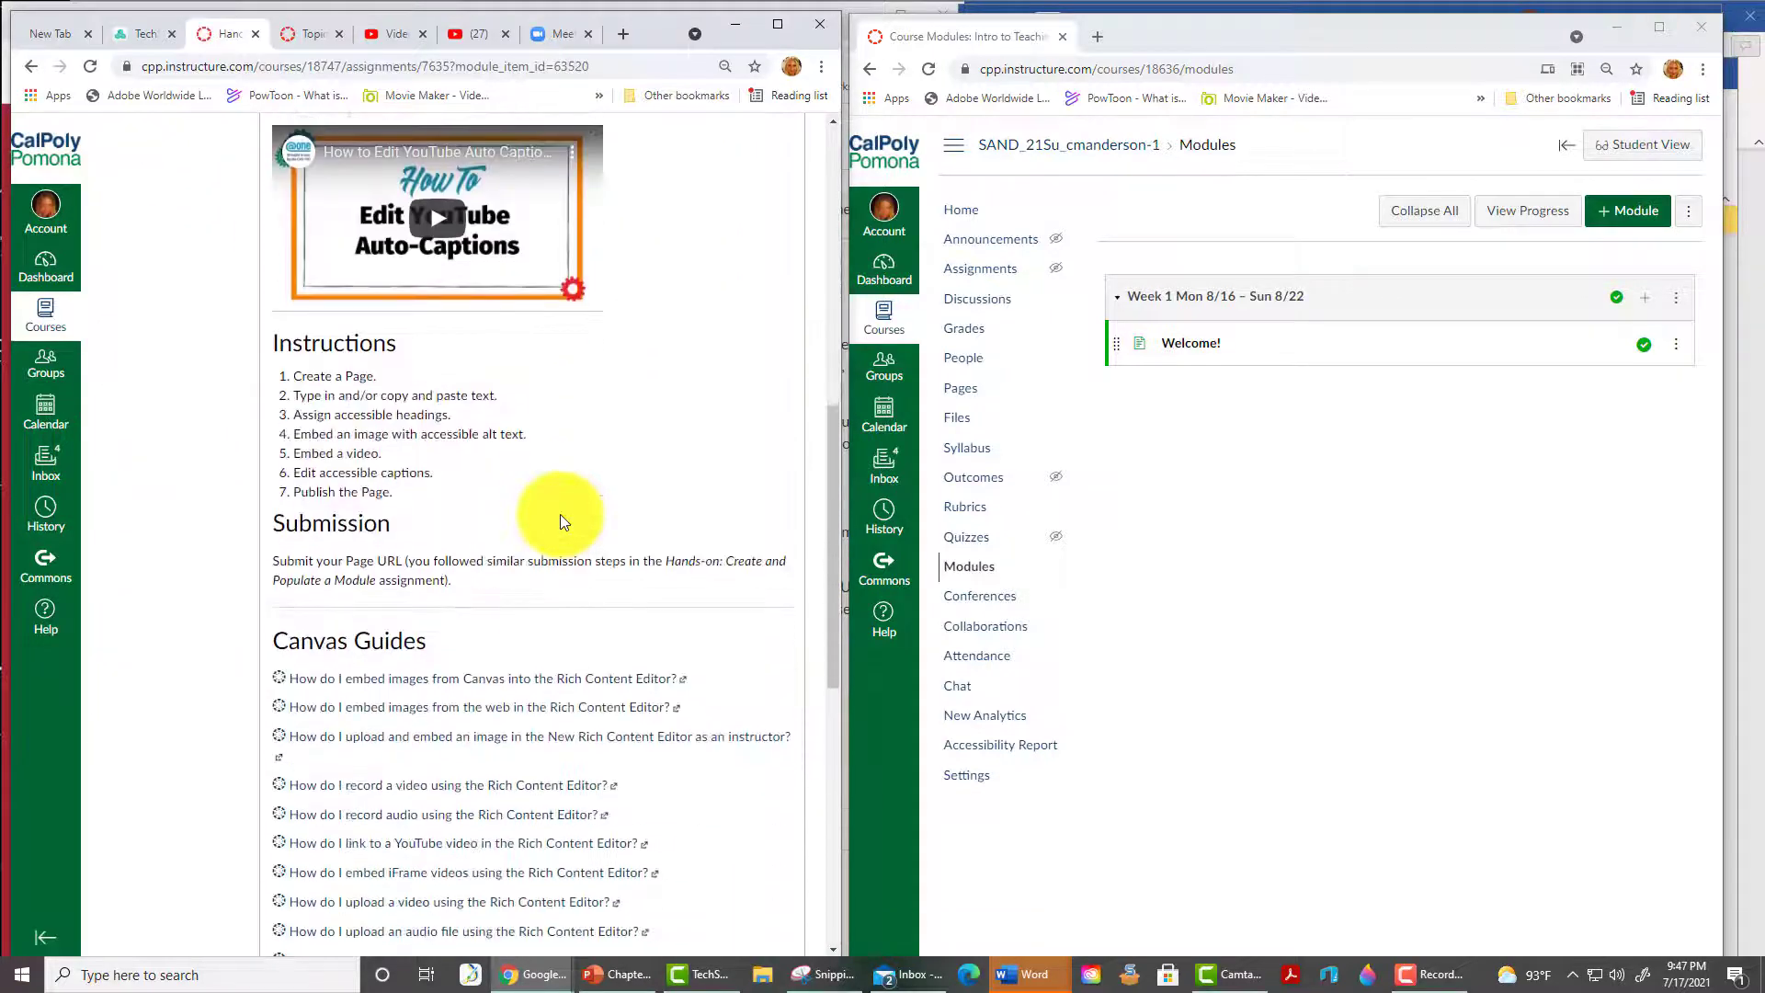
- Create a sandbox page titled 'Demo Page' with two lines, the second 'Yes, some really cool stuff'
left_click(962, 390)
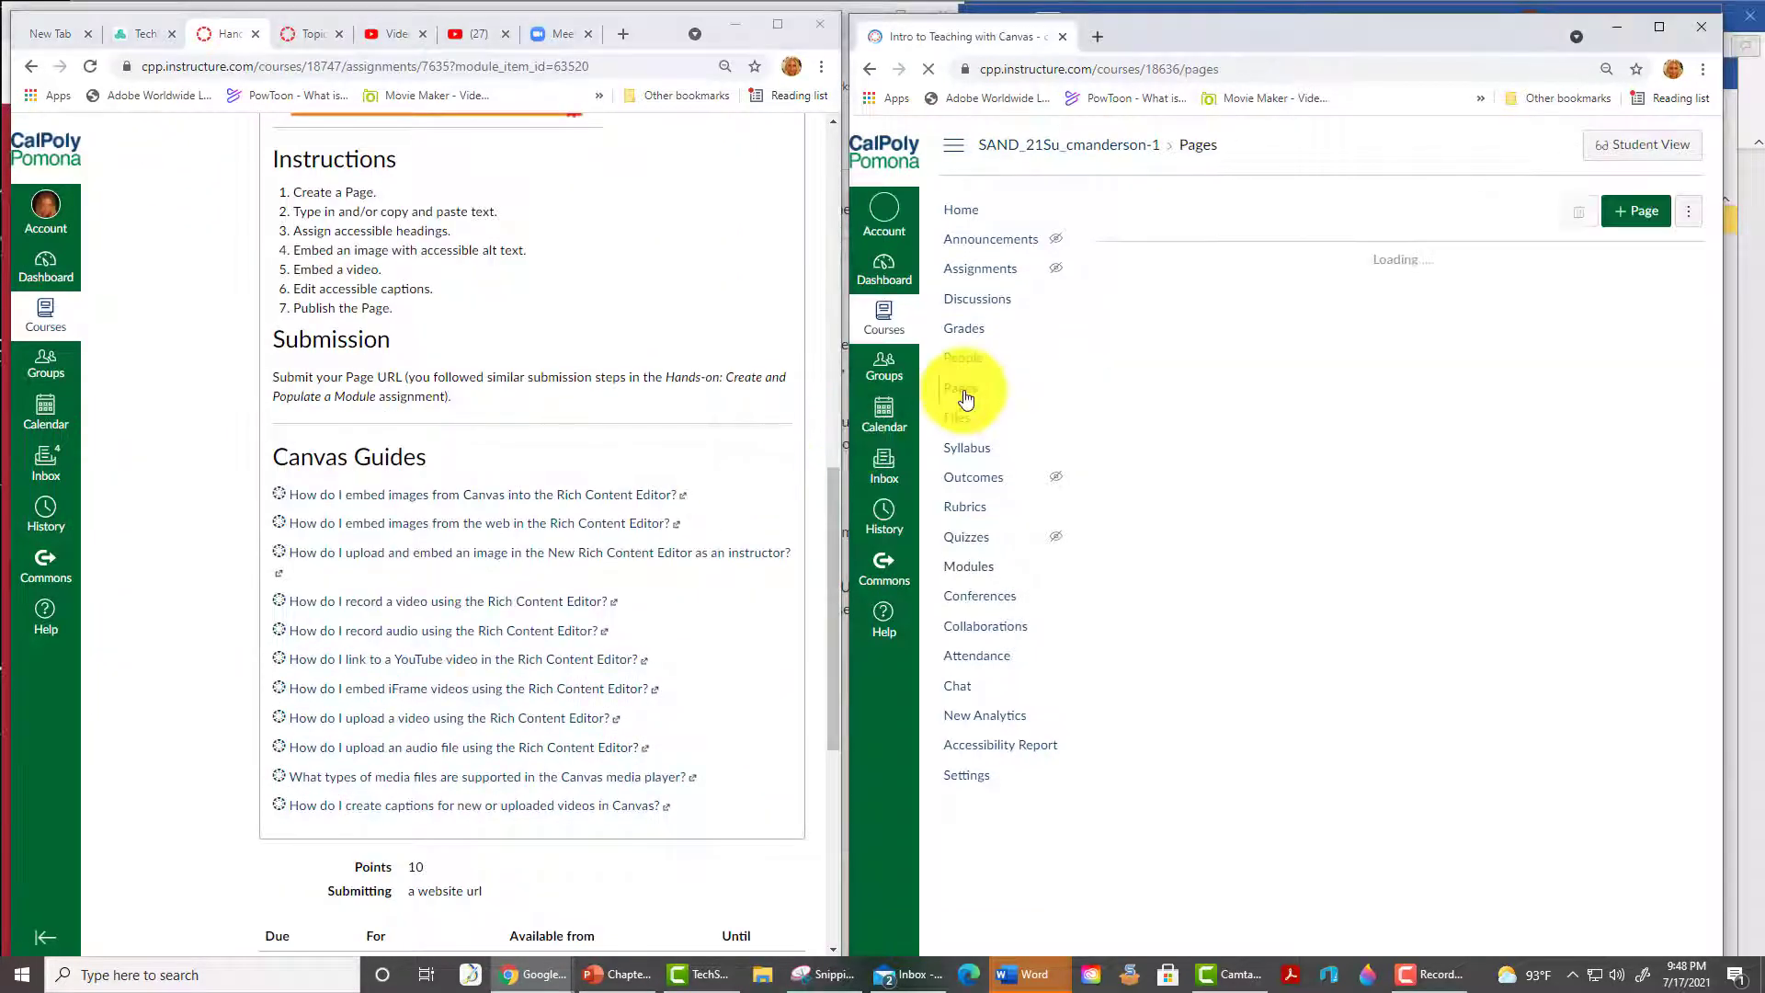
left_click(1636, 210)
type("Demo Page")
left_click(1239, 365)
type("S")
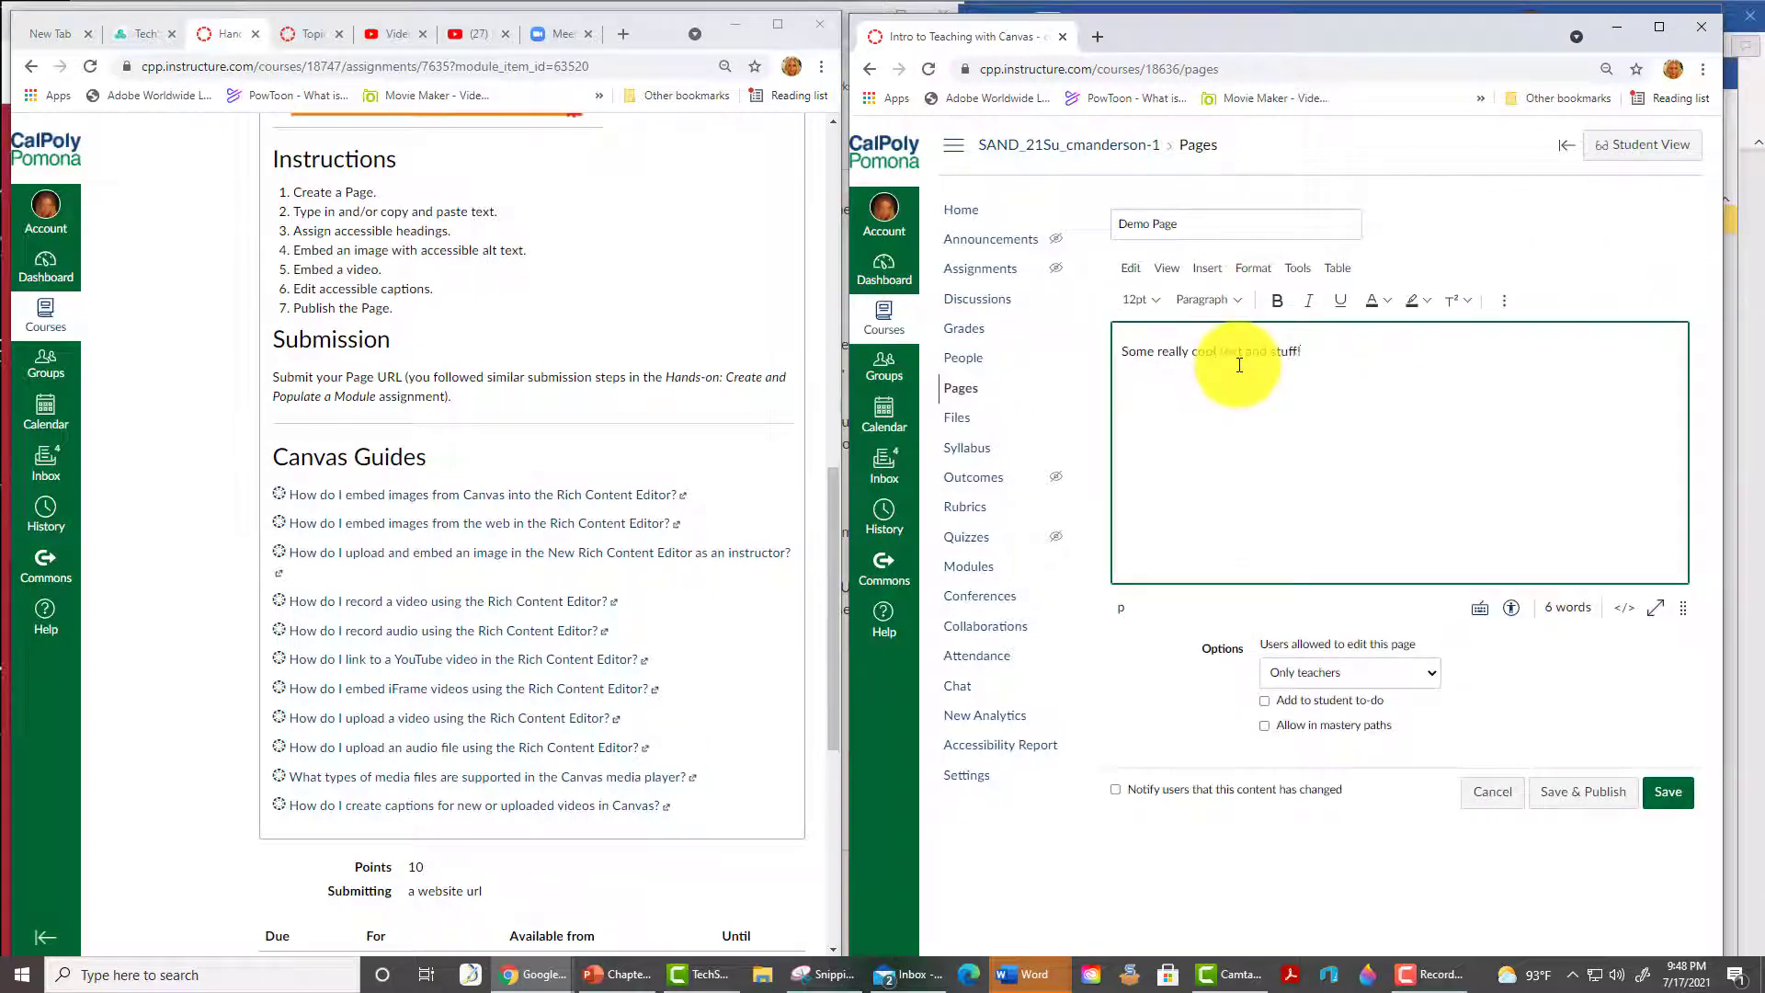
key("Return")
type("Yes, some really cool stuff!")
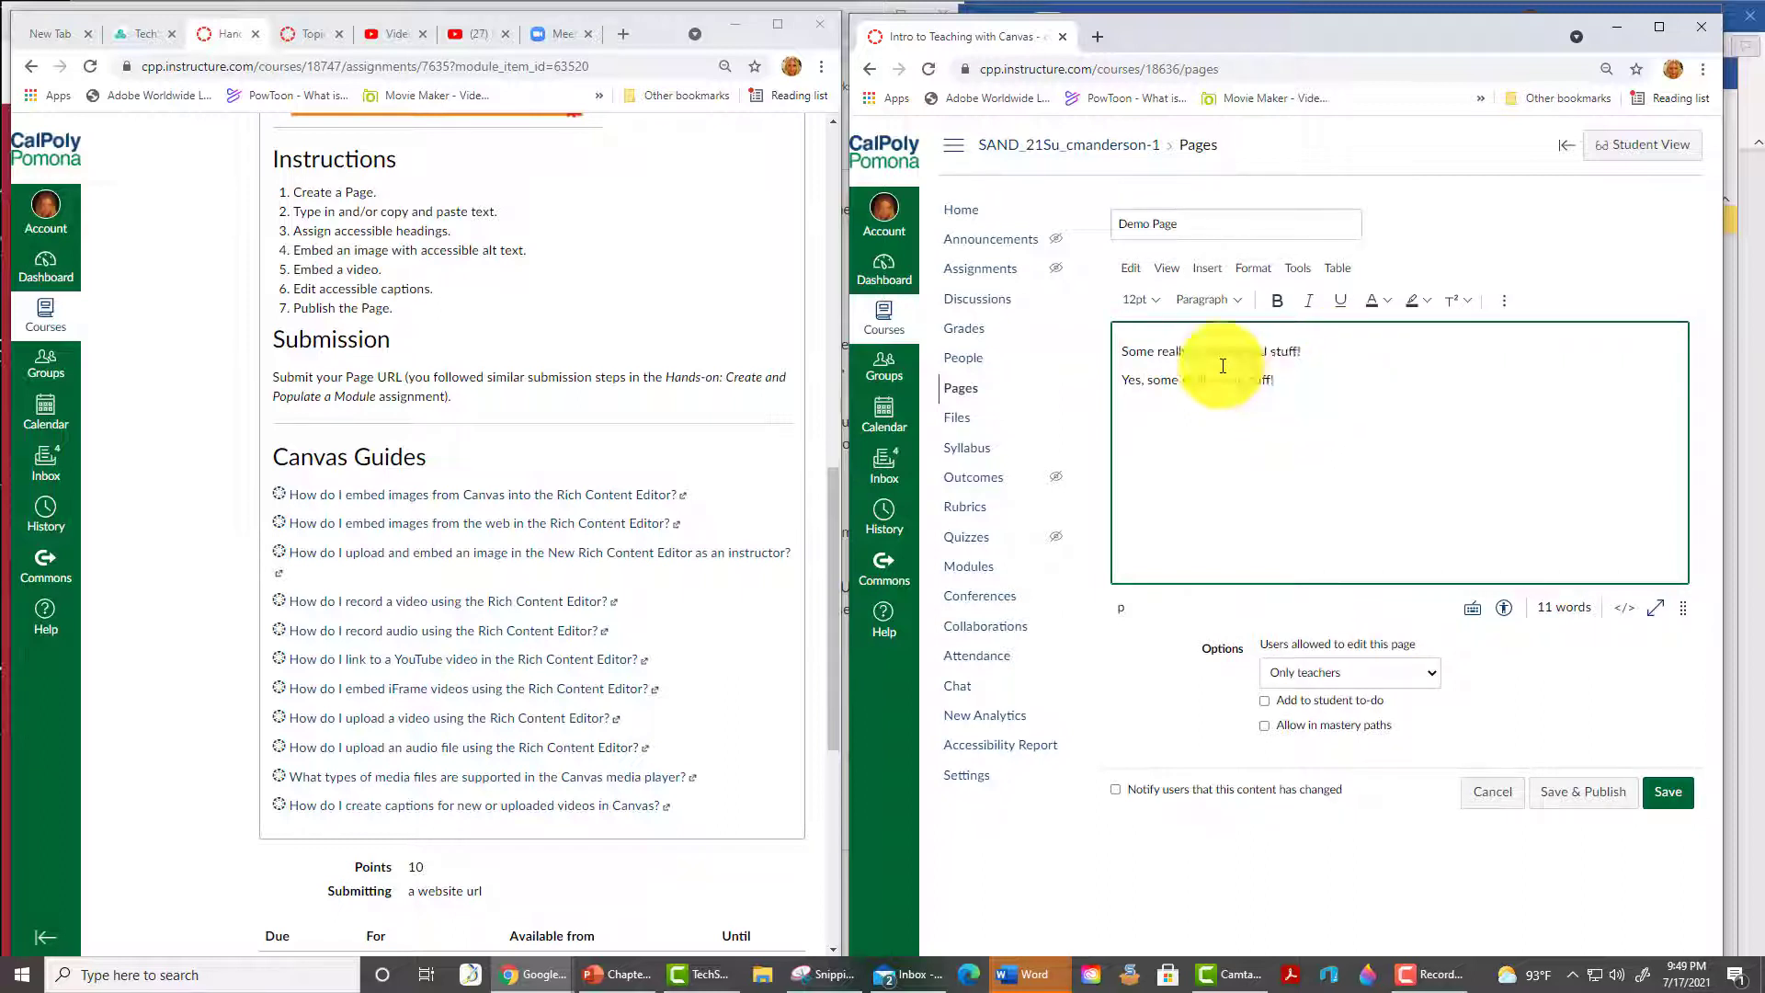
- Format the page's first line as Heading 2
left_click_drag(1299, 350, 1120, 349)
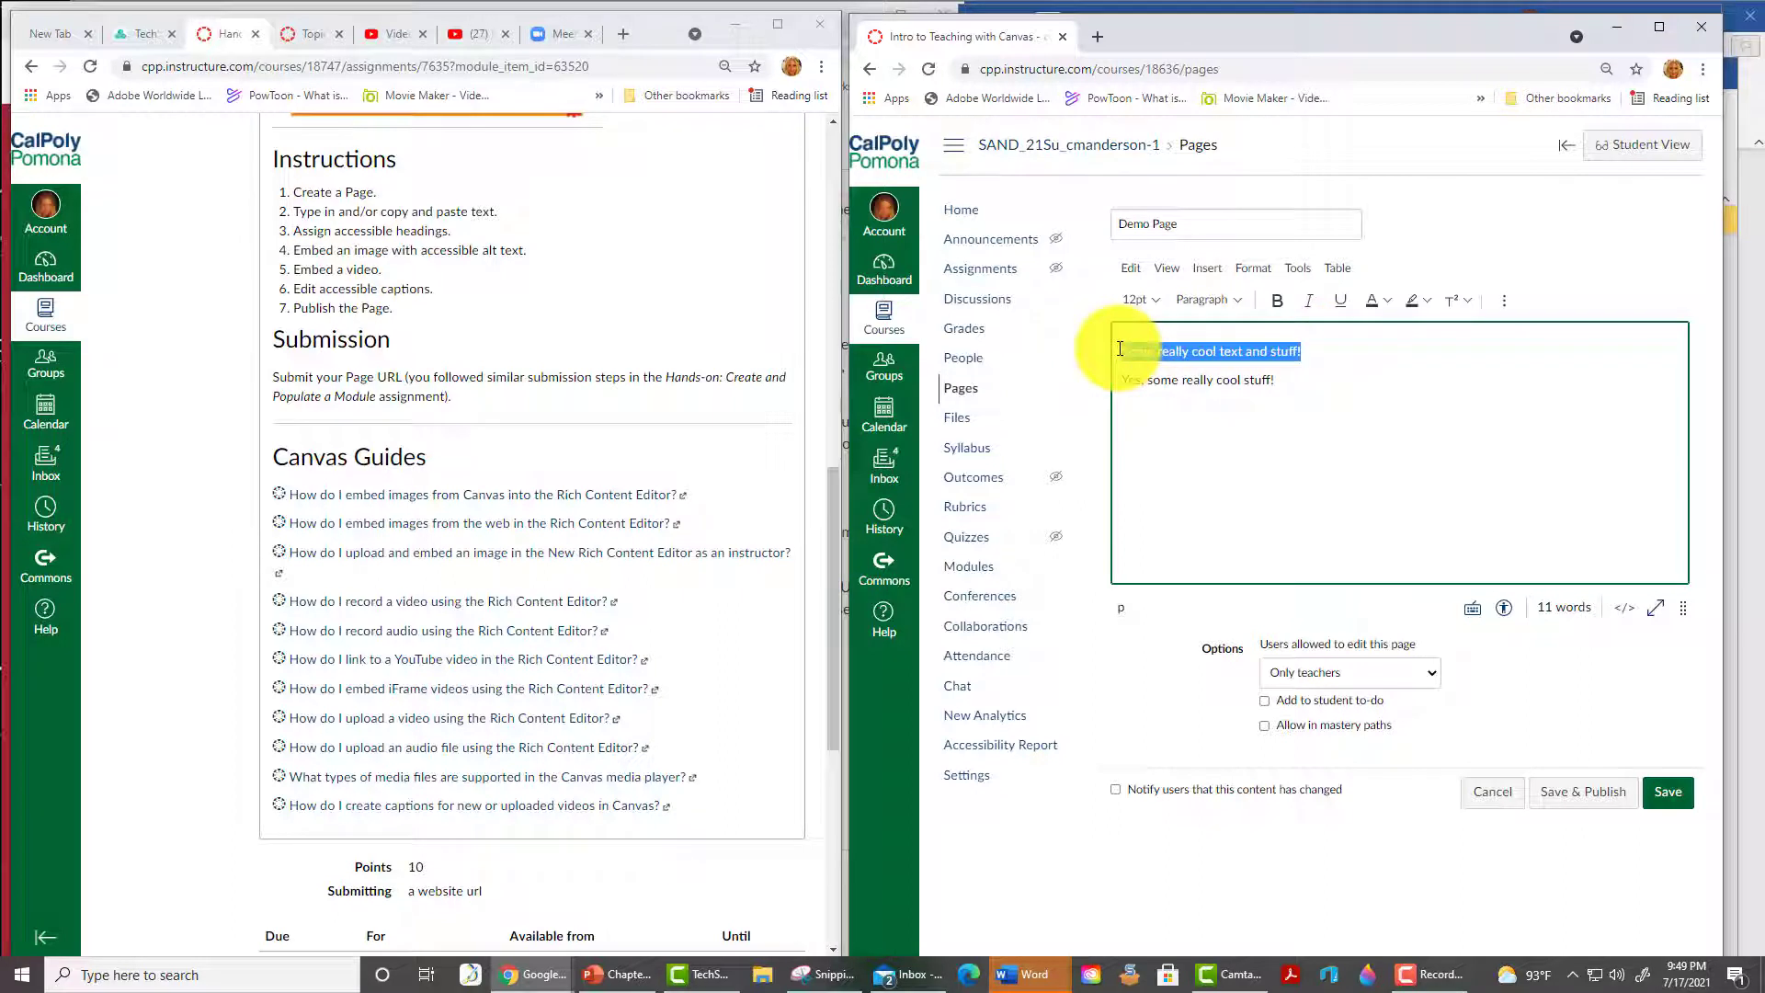
left_click(1237, 302)
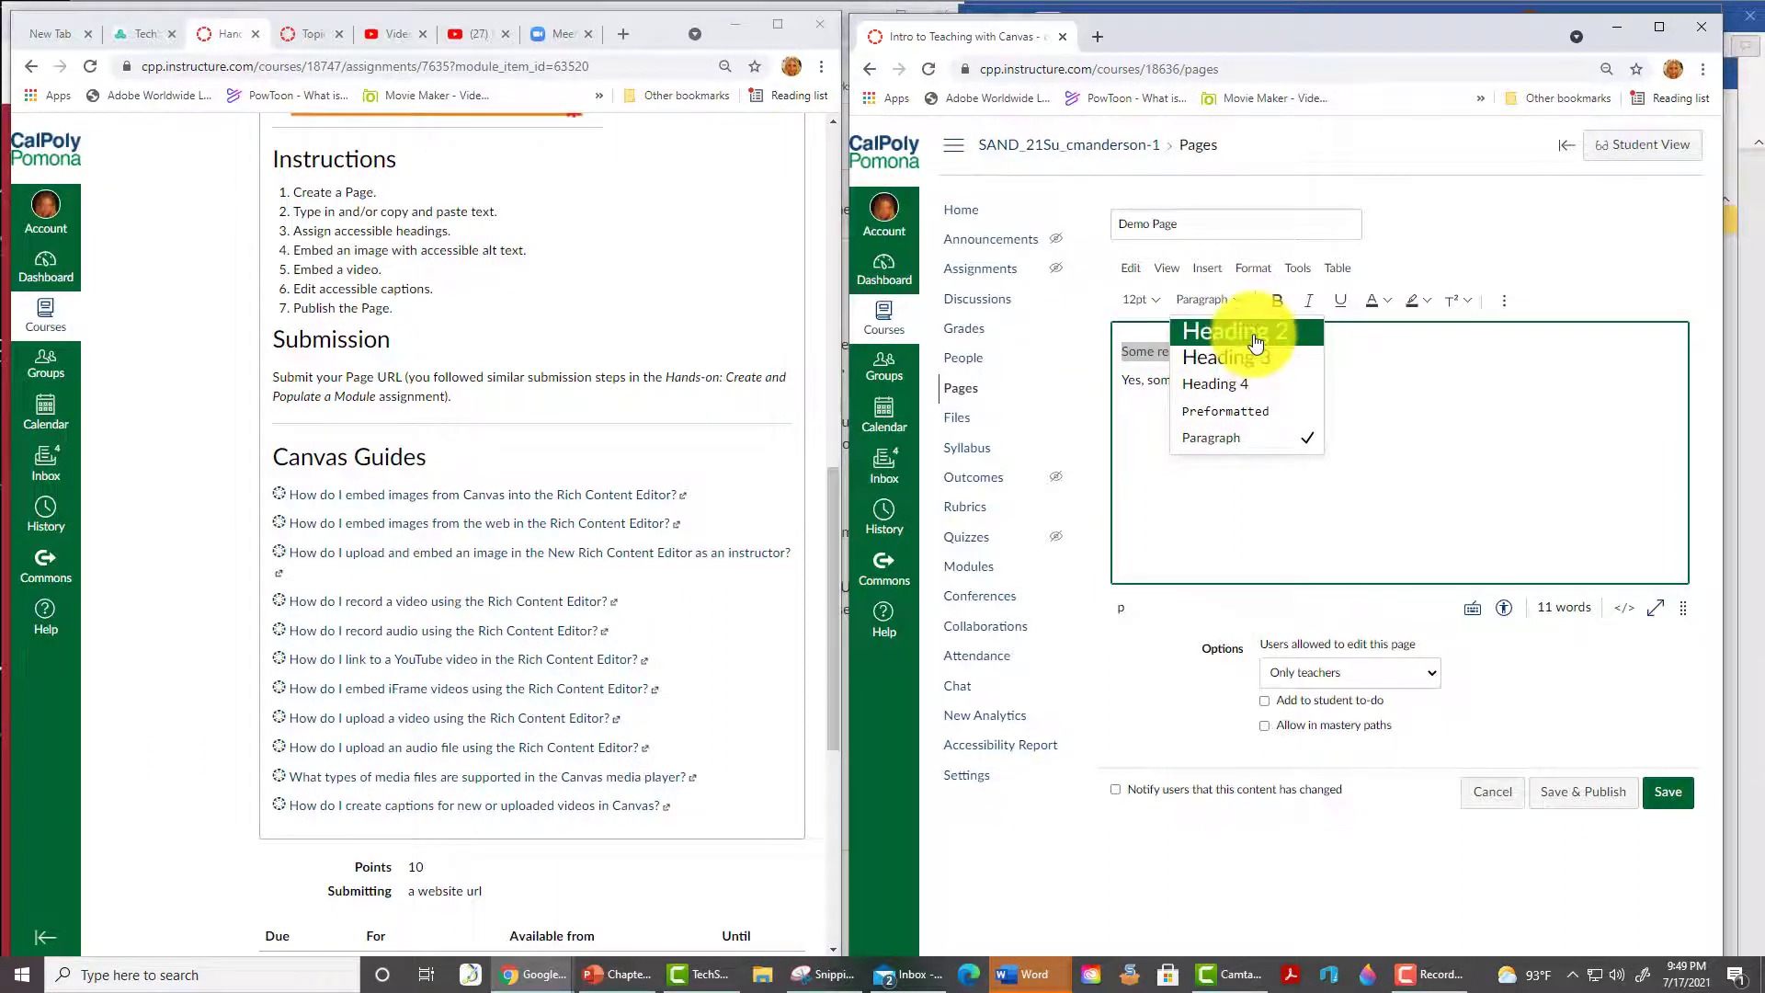
left_click(1256, 340)
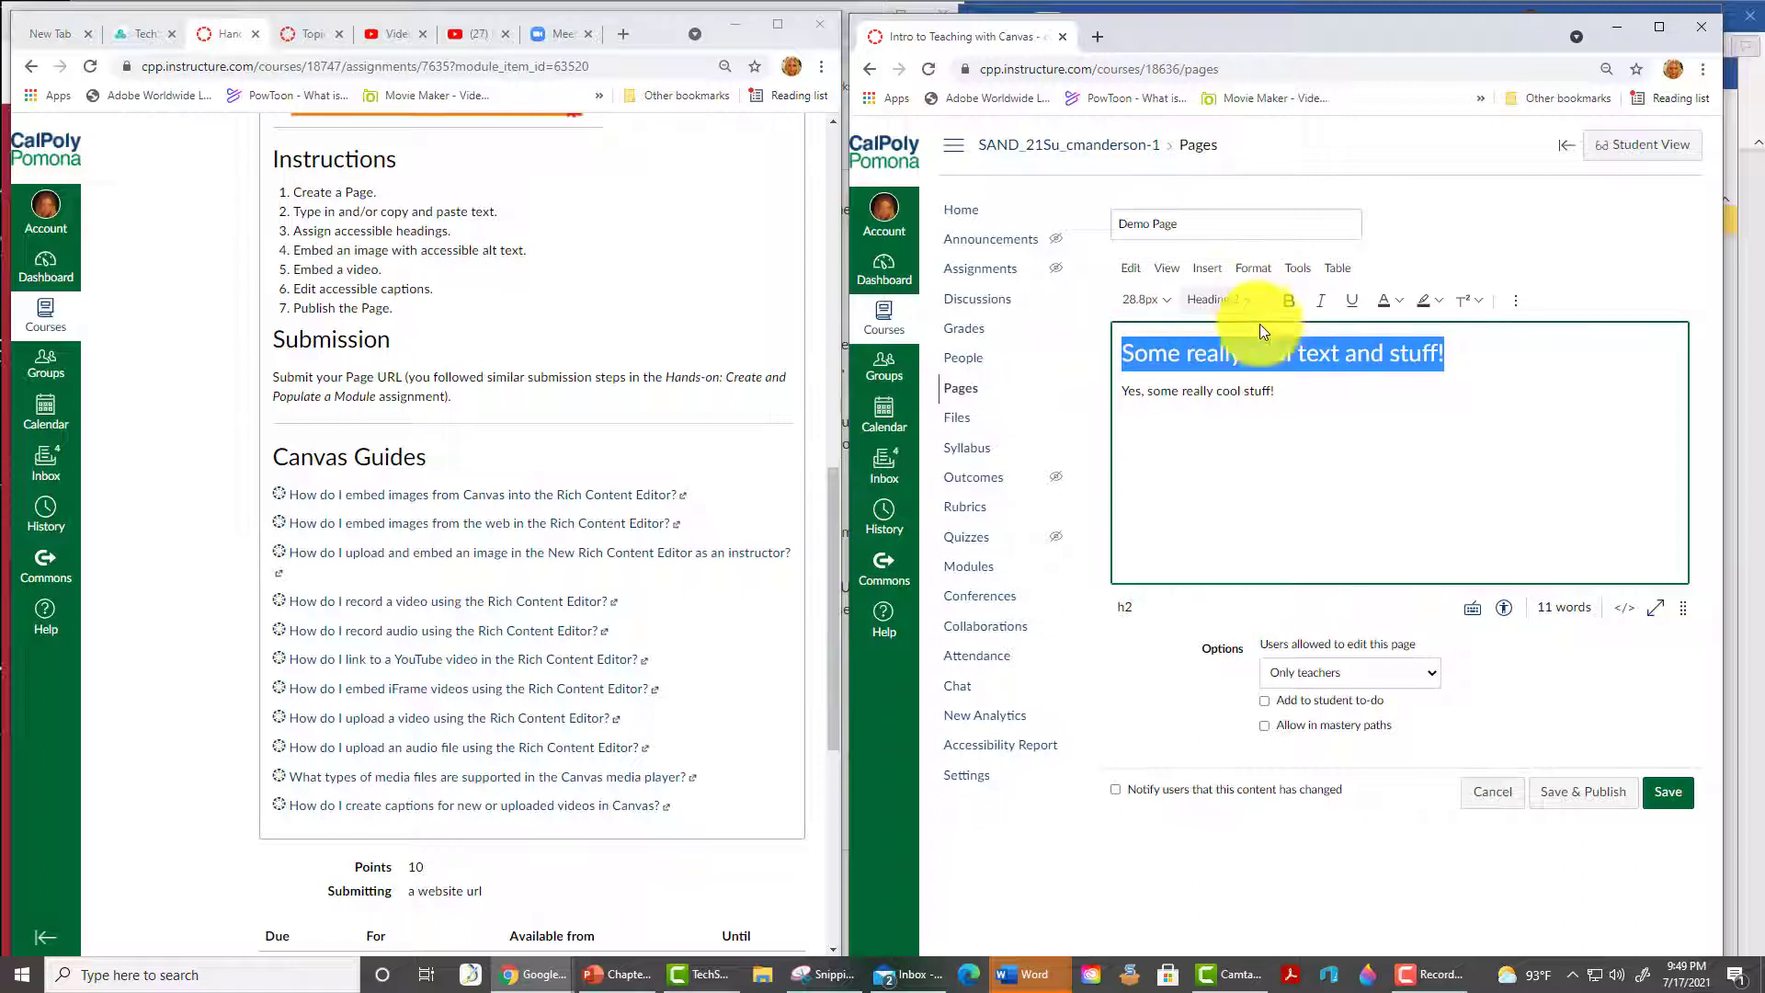
left_click(1288, 405)
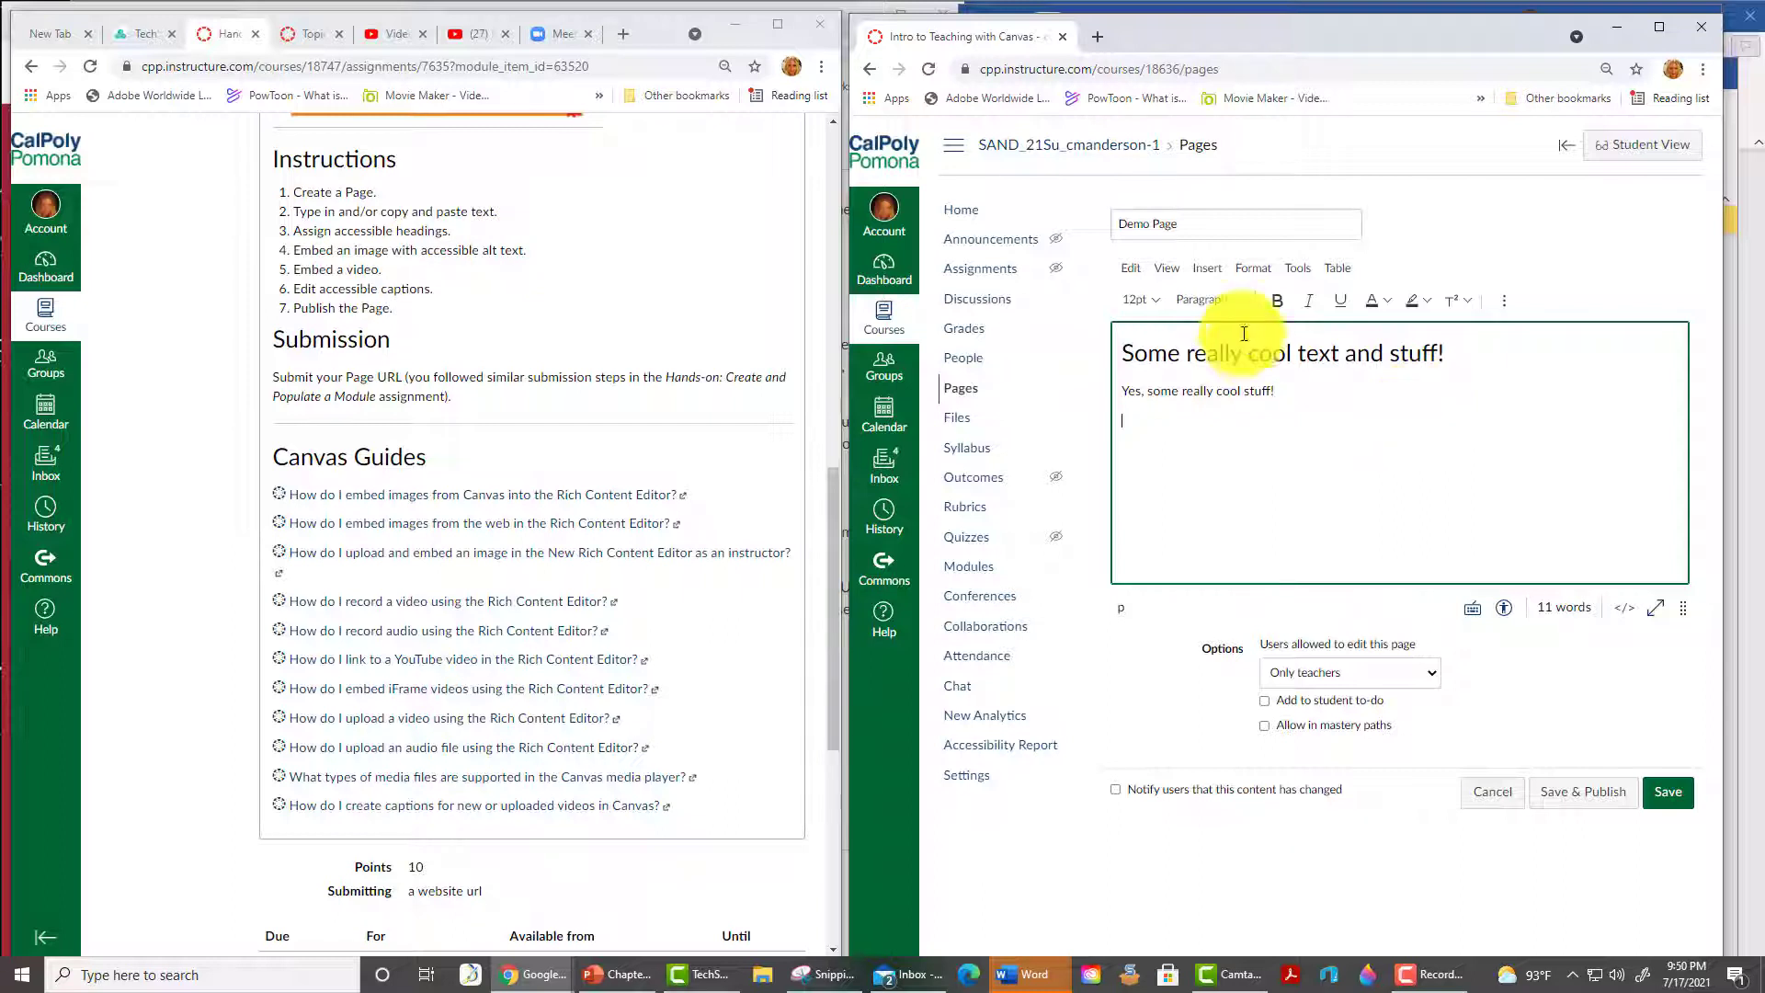
- Upload tree.png from Pictures with alt text 'Decorative image of a cartoon tree' into the page
left_click(1214, 267)
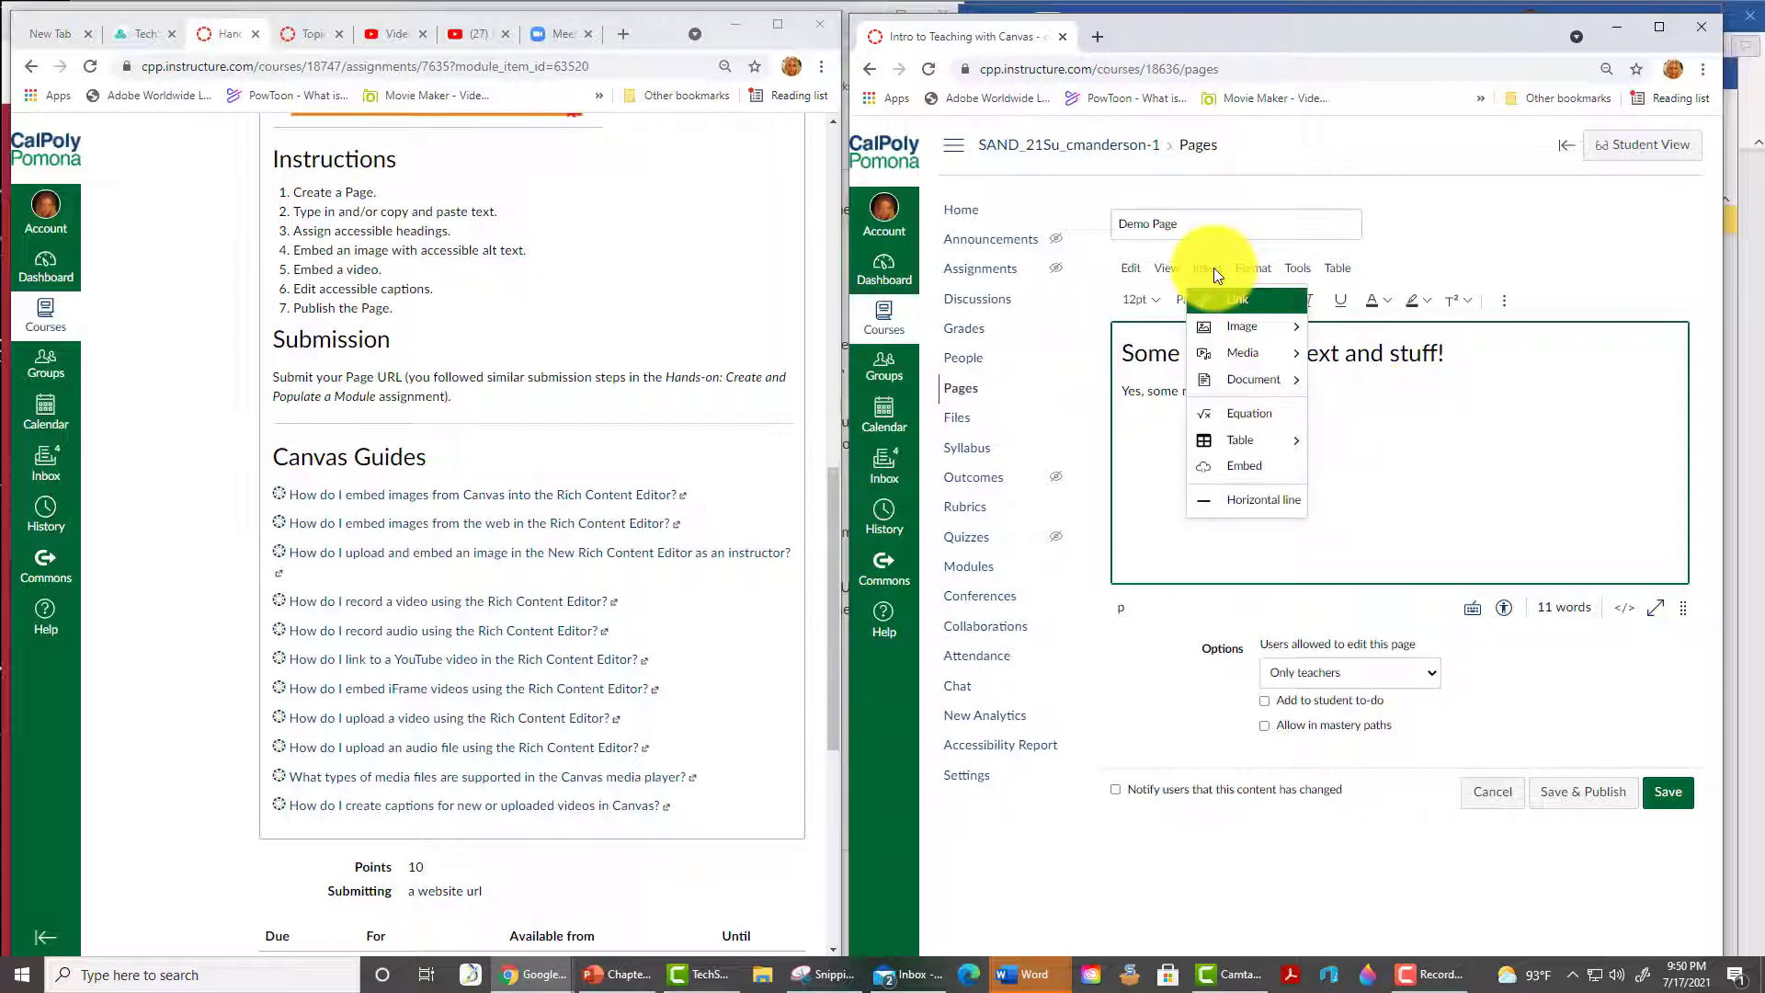
mouse_move(1258, 306)
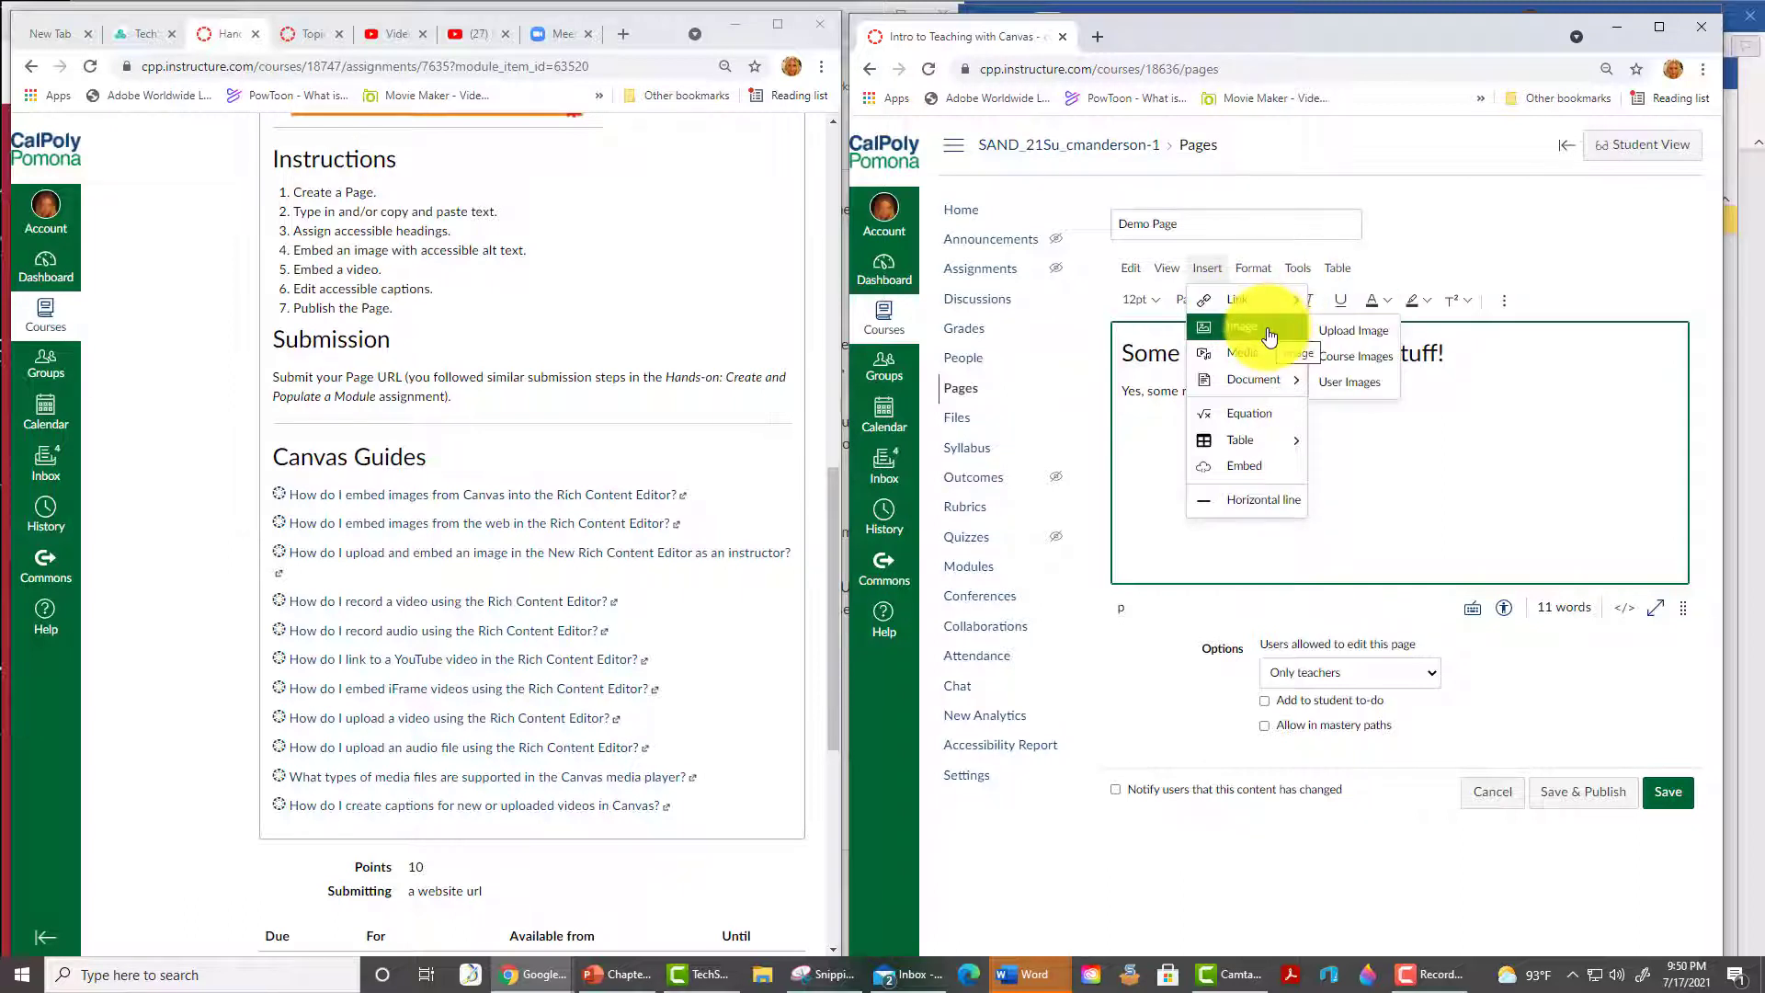
left_click(1353, 335)
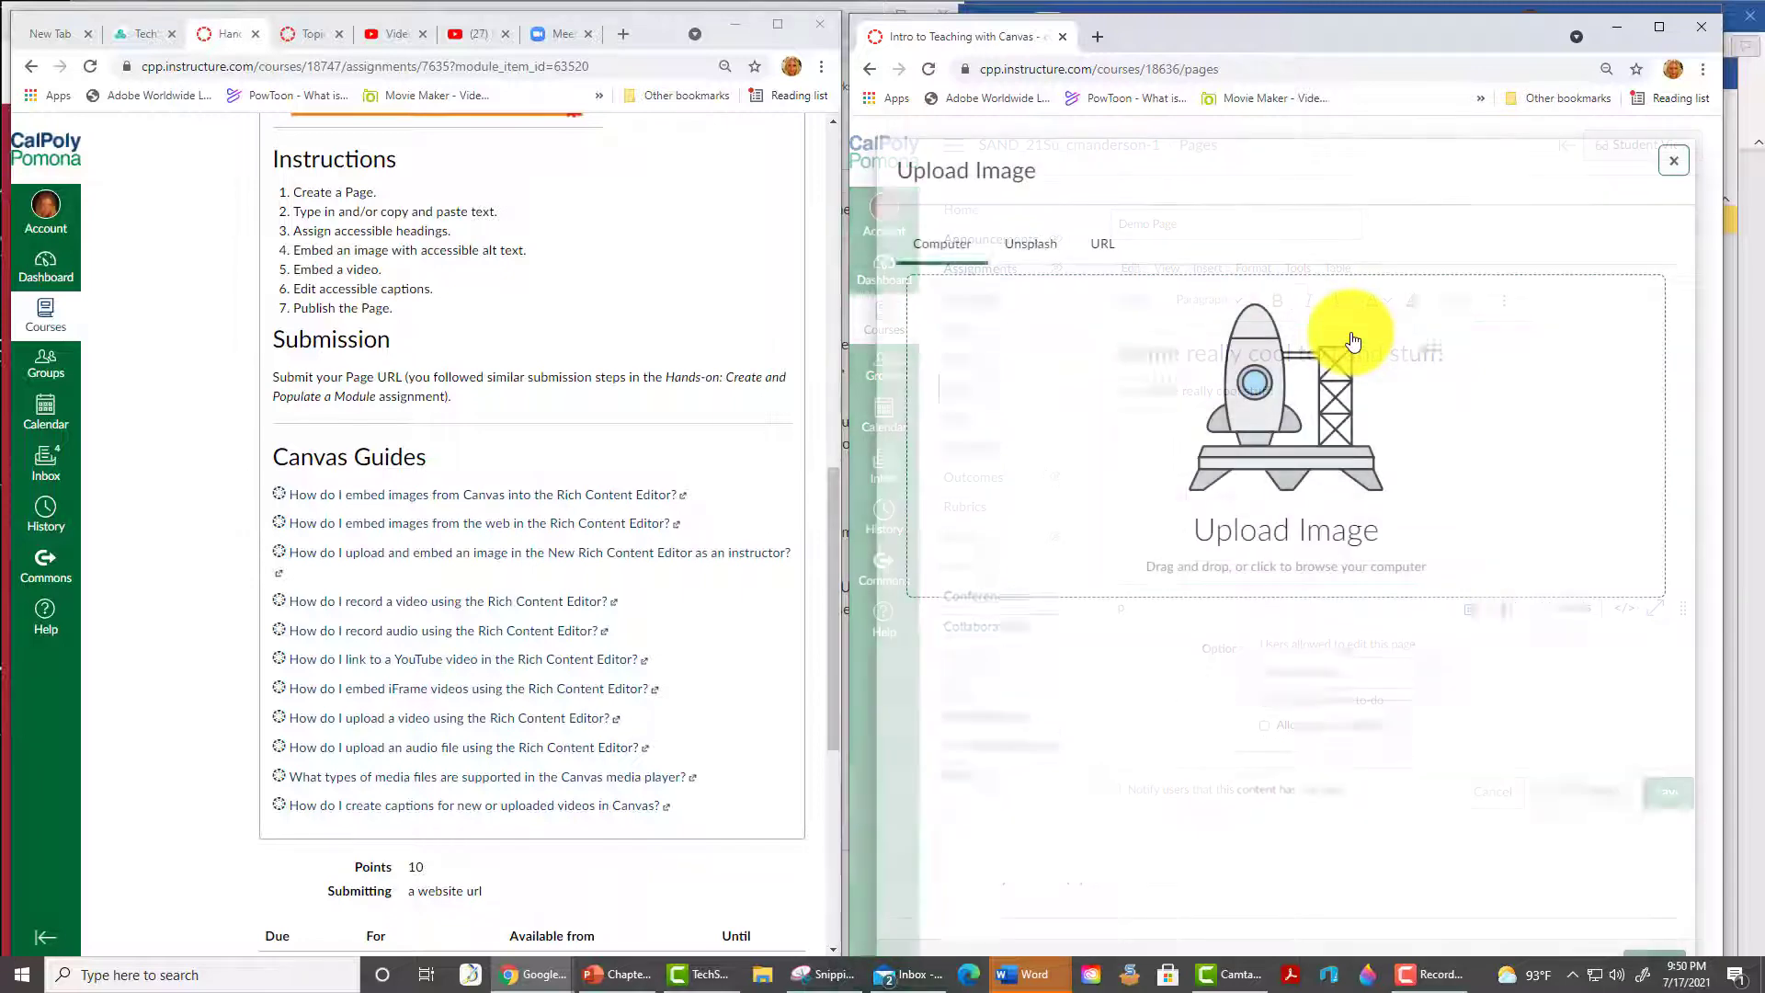
left_click(1248, 476)
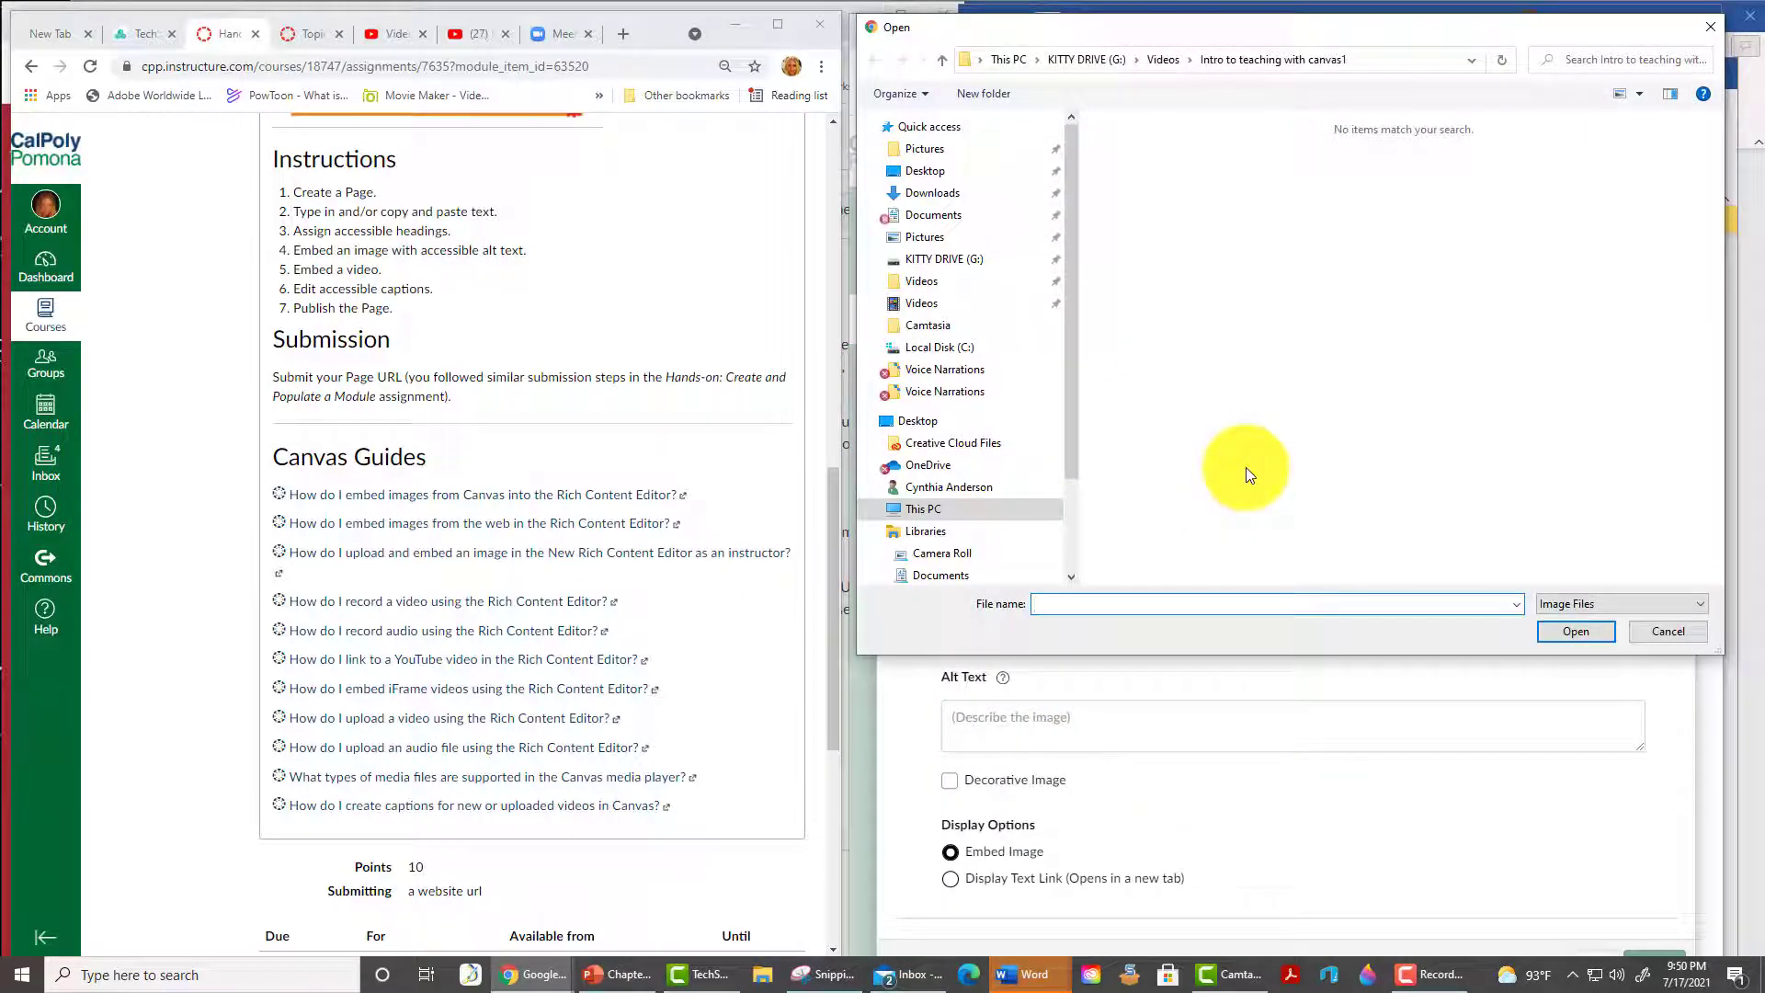
left_click(924, 147)
left_click(1618, 59)
type("tree")
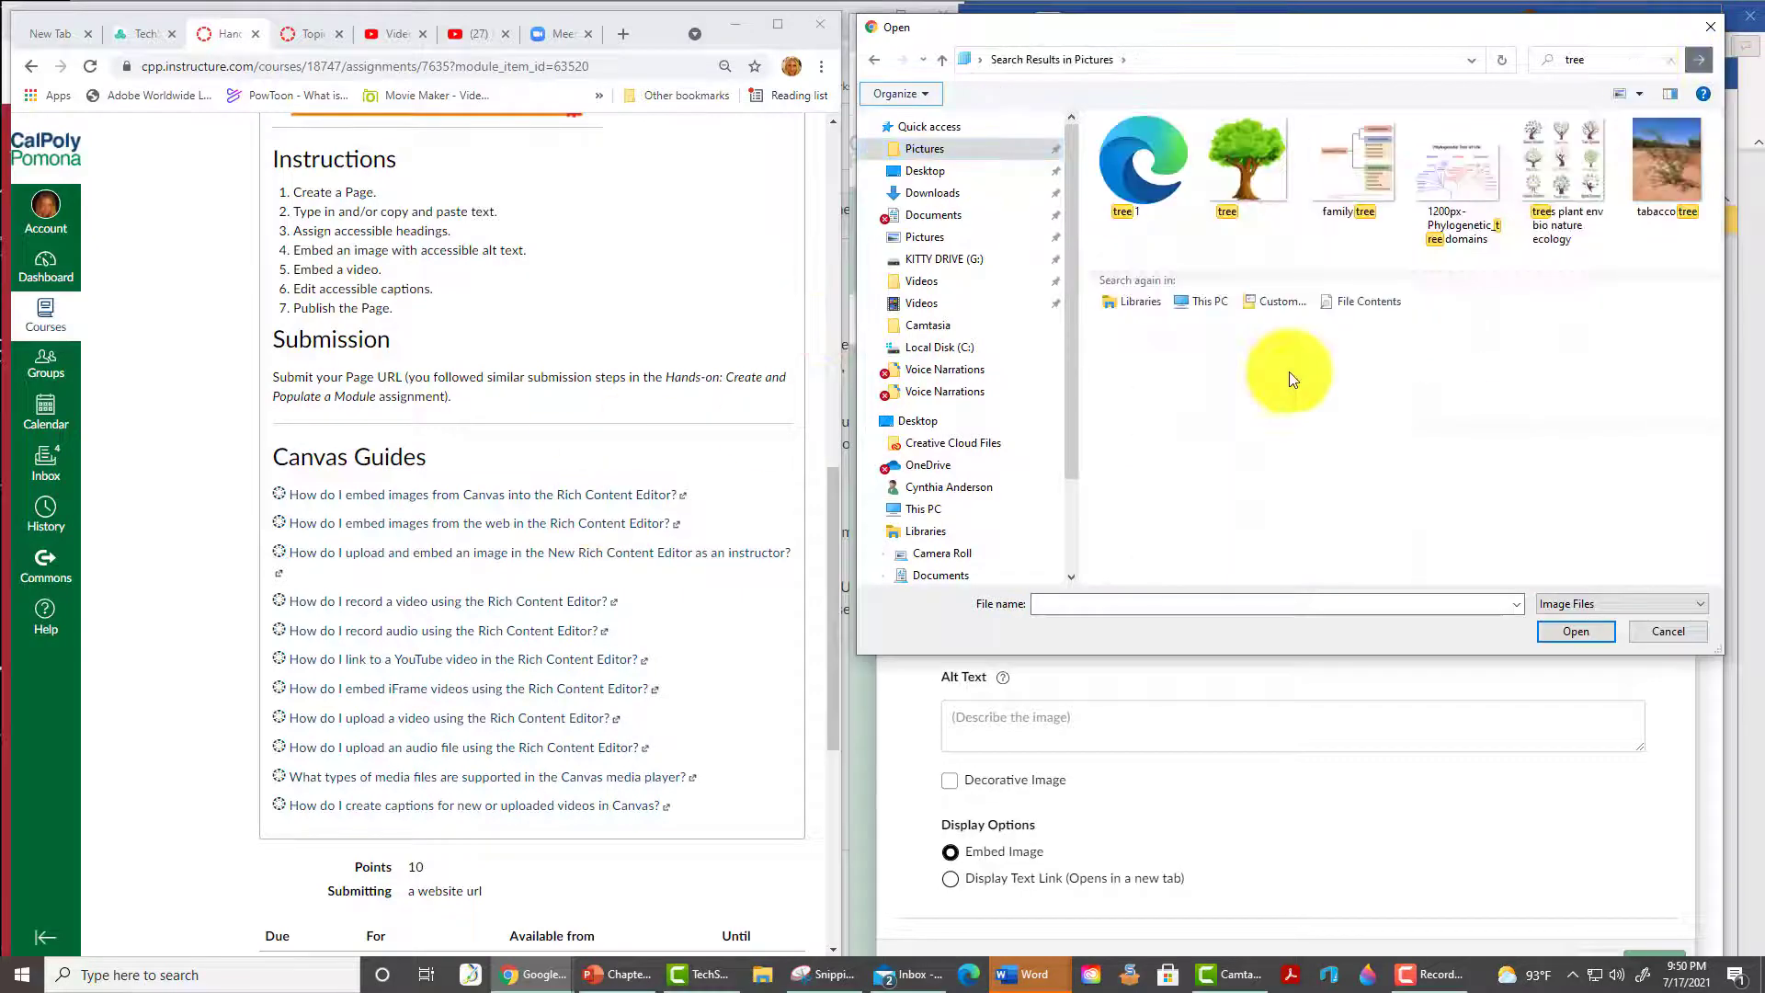
double_click(1256, 157)
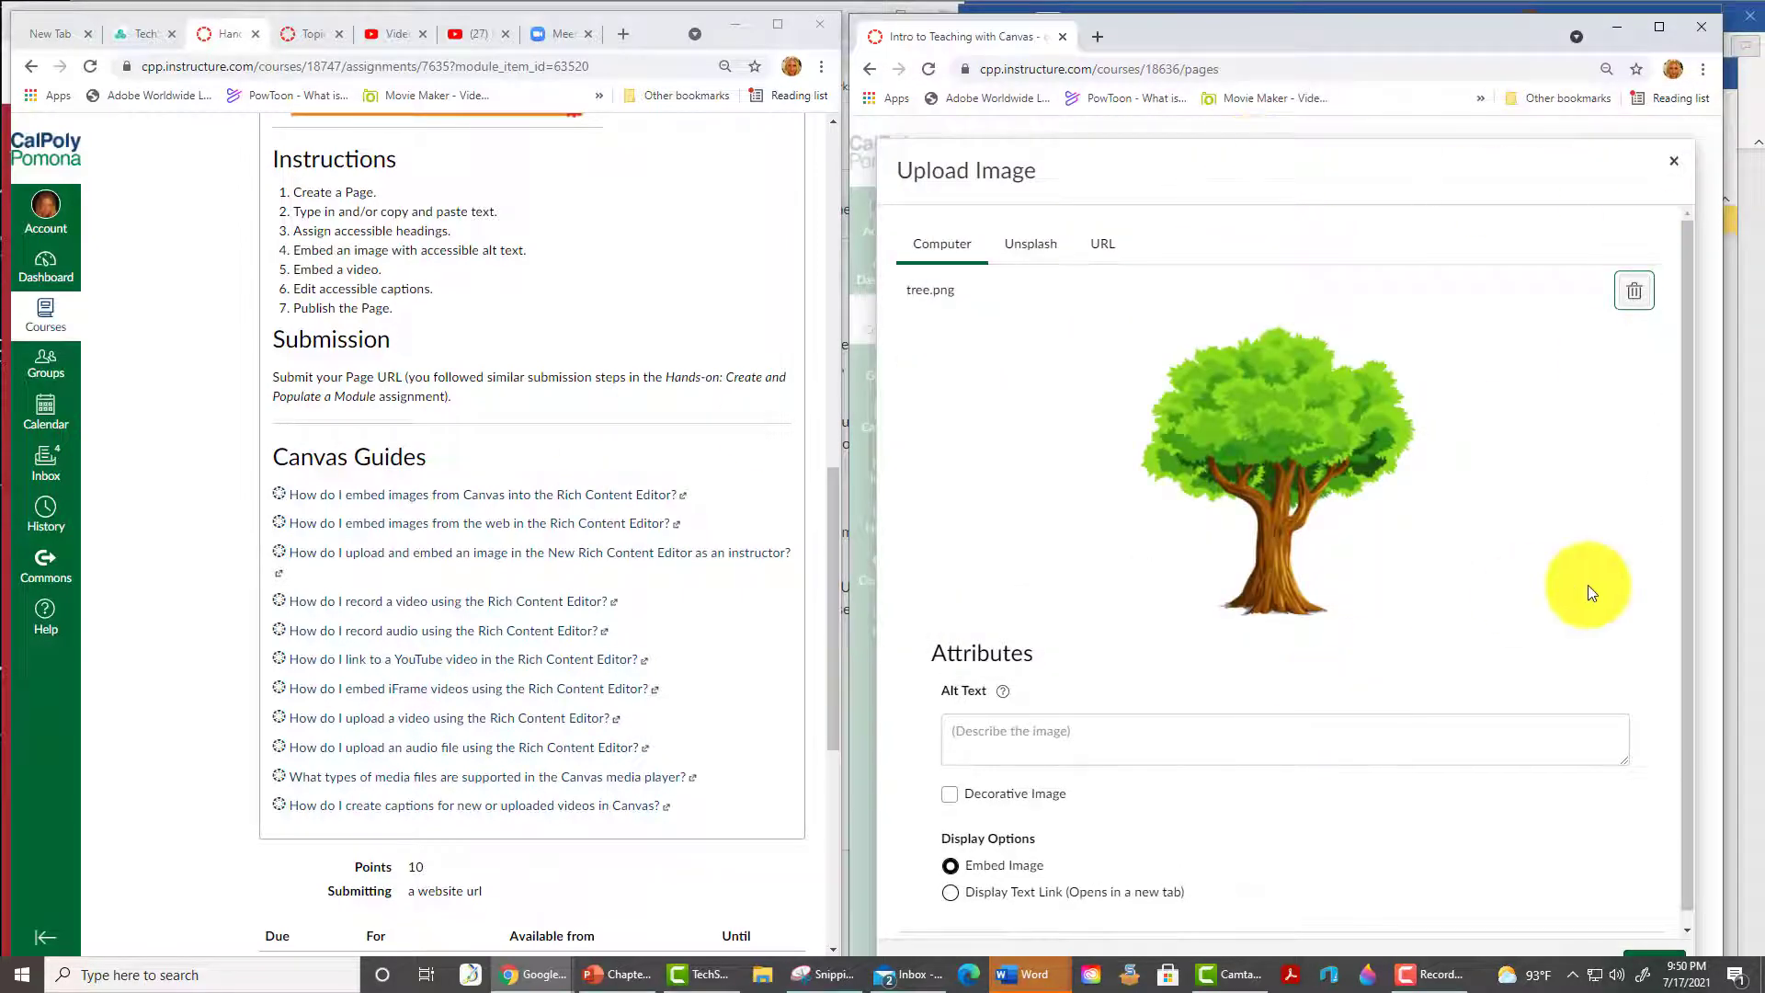
left_click(1195, 731)
type("Deco")
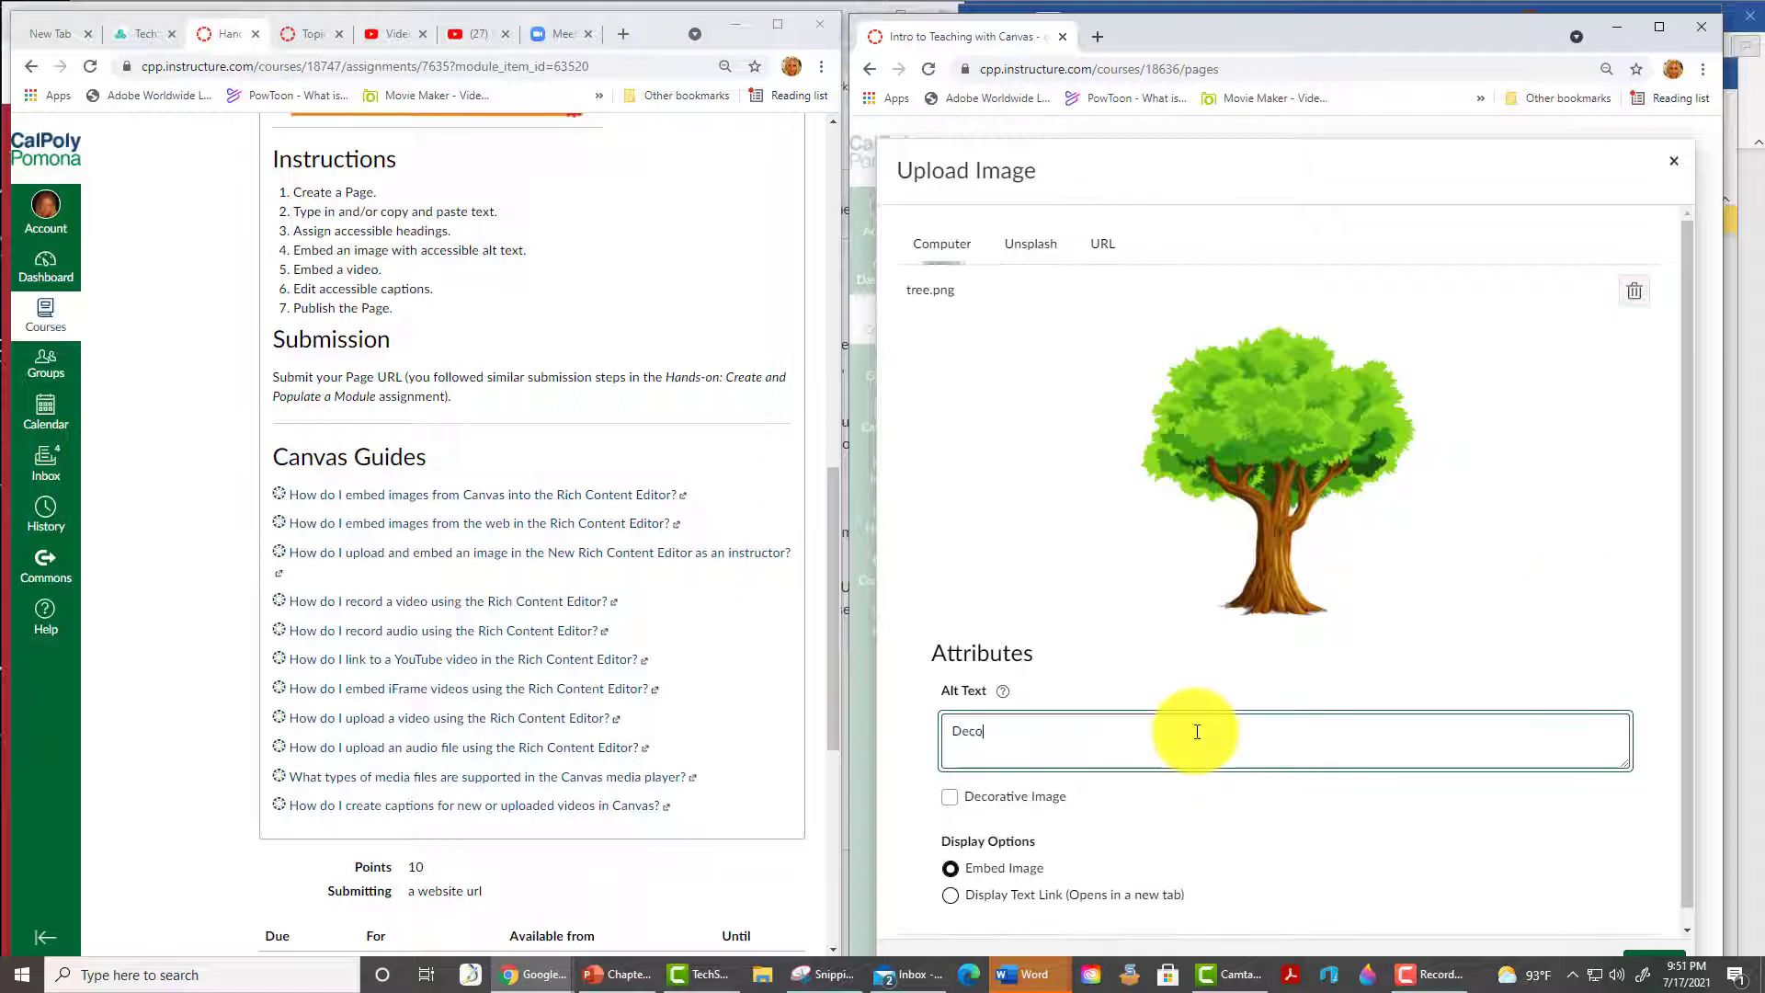
type("rative image of a cart")
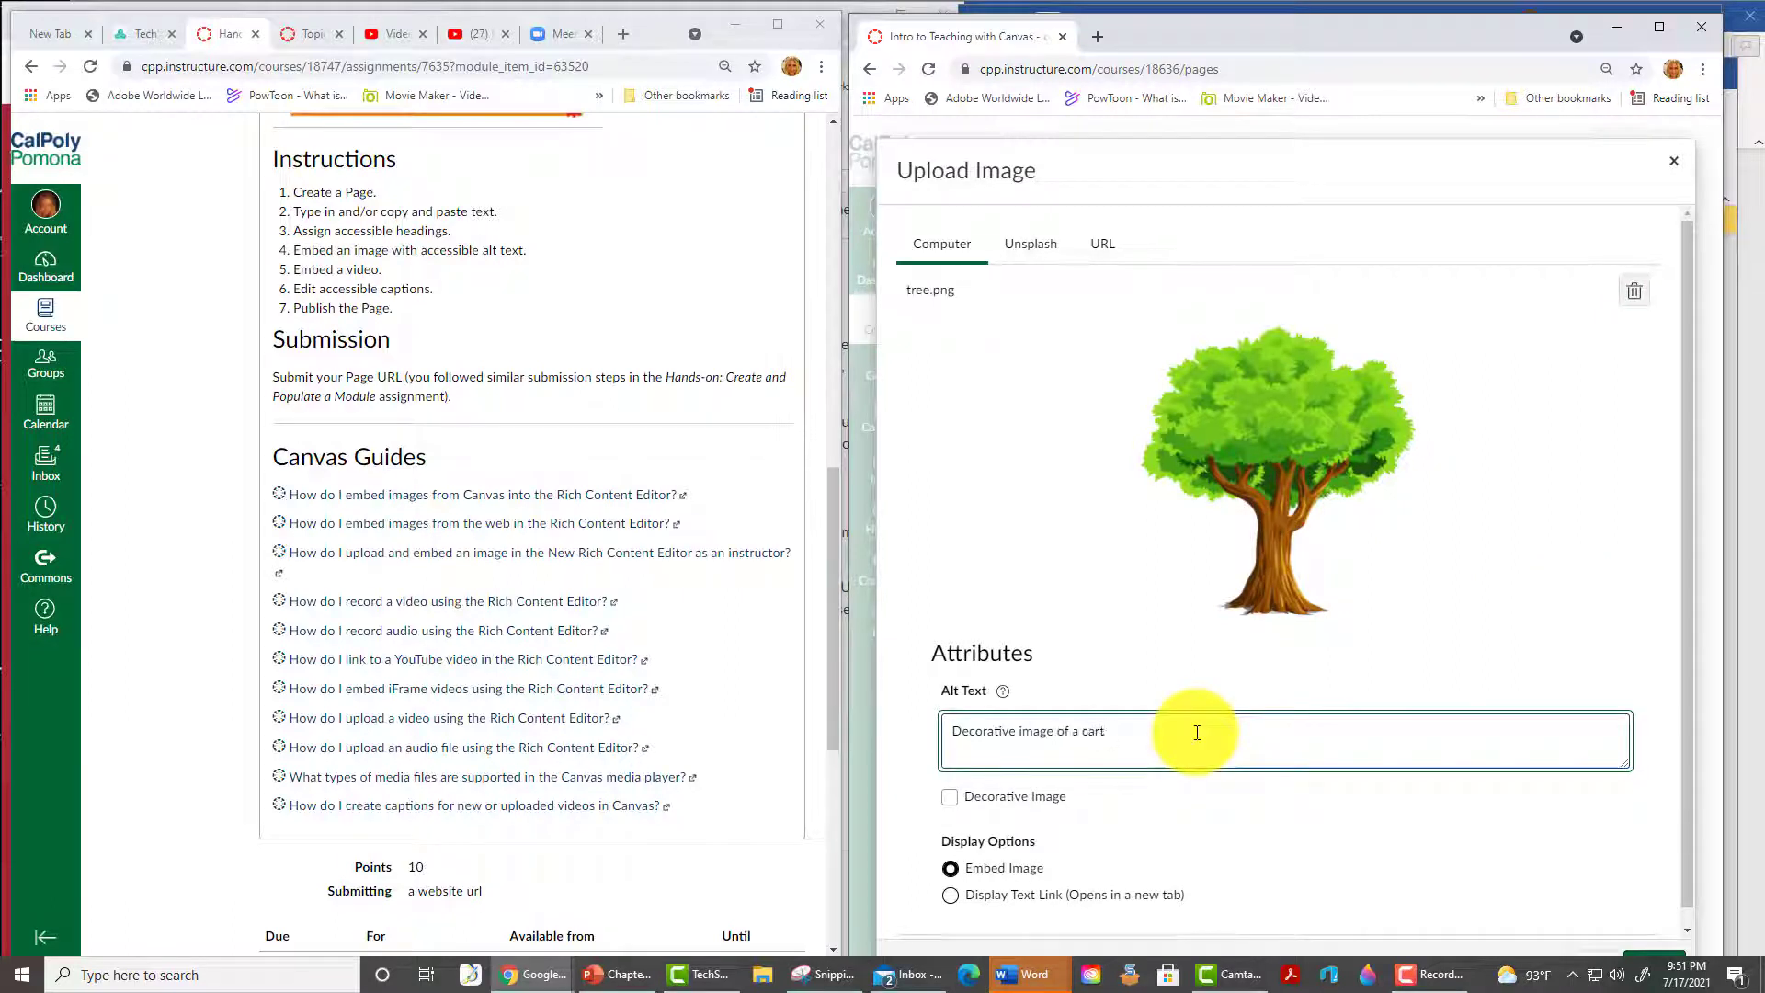
type("oon tree with green leaves.")
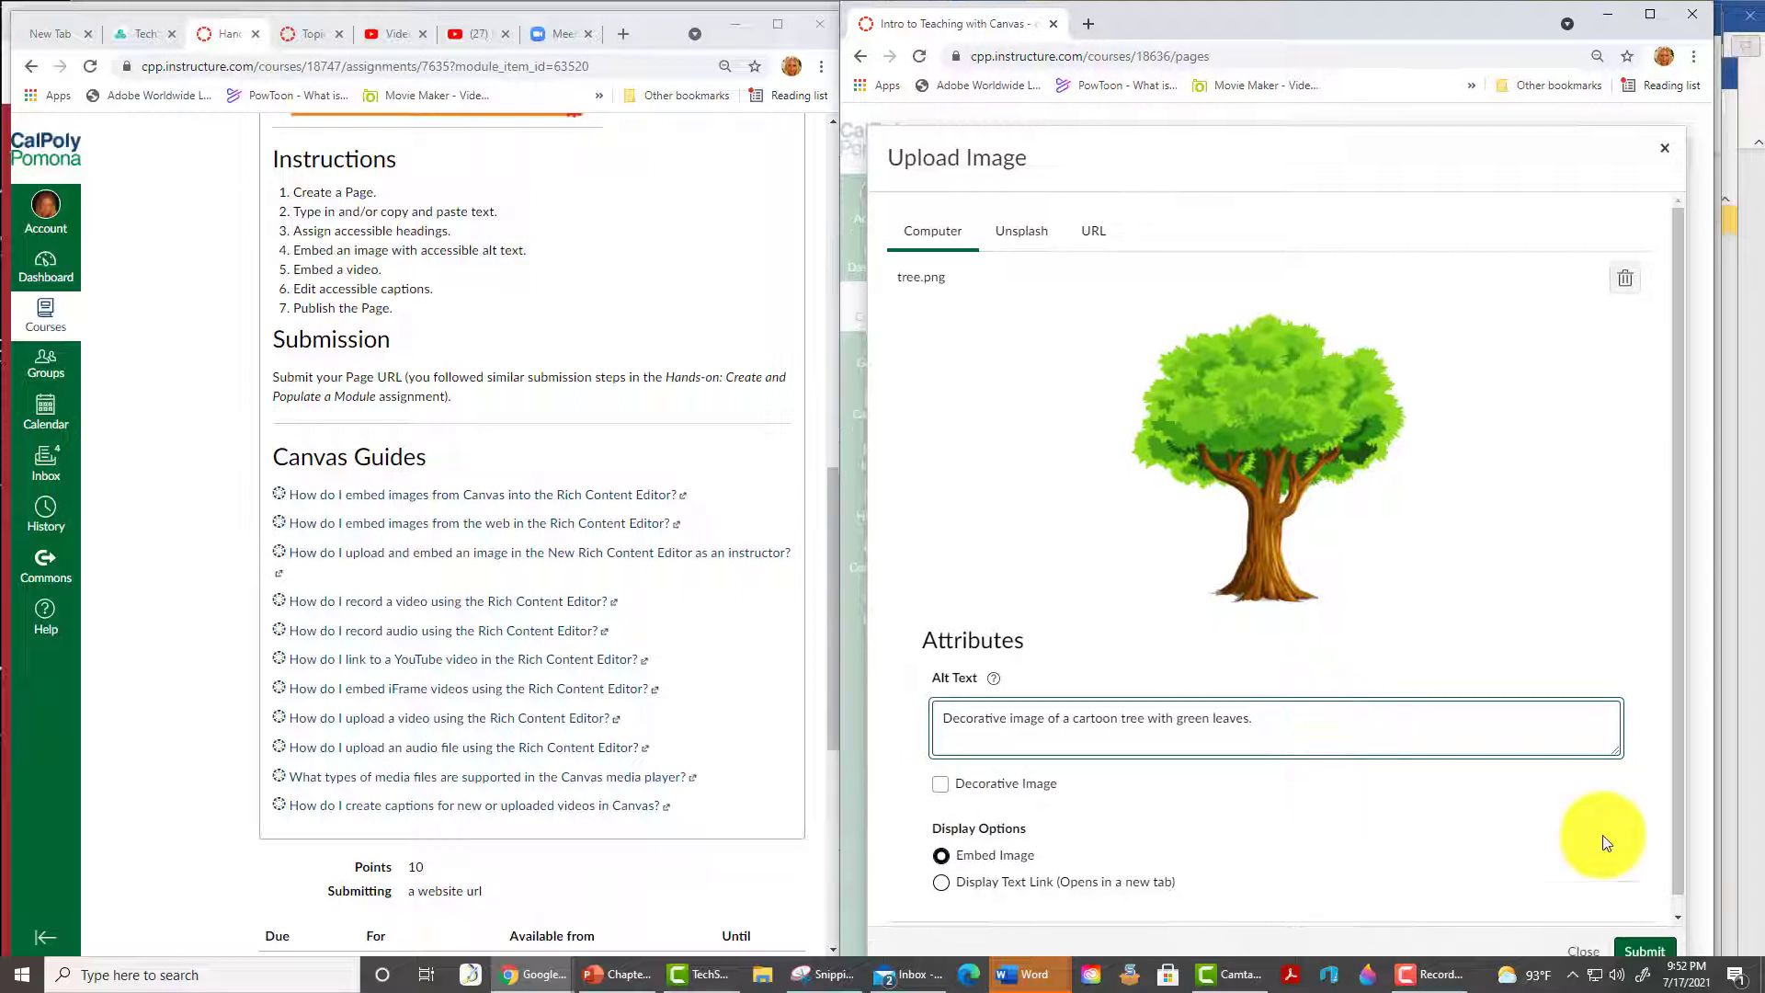
left_click(1647, 950)
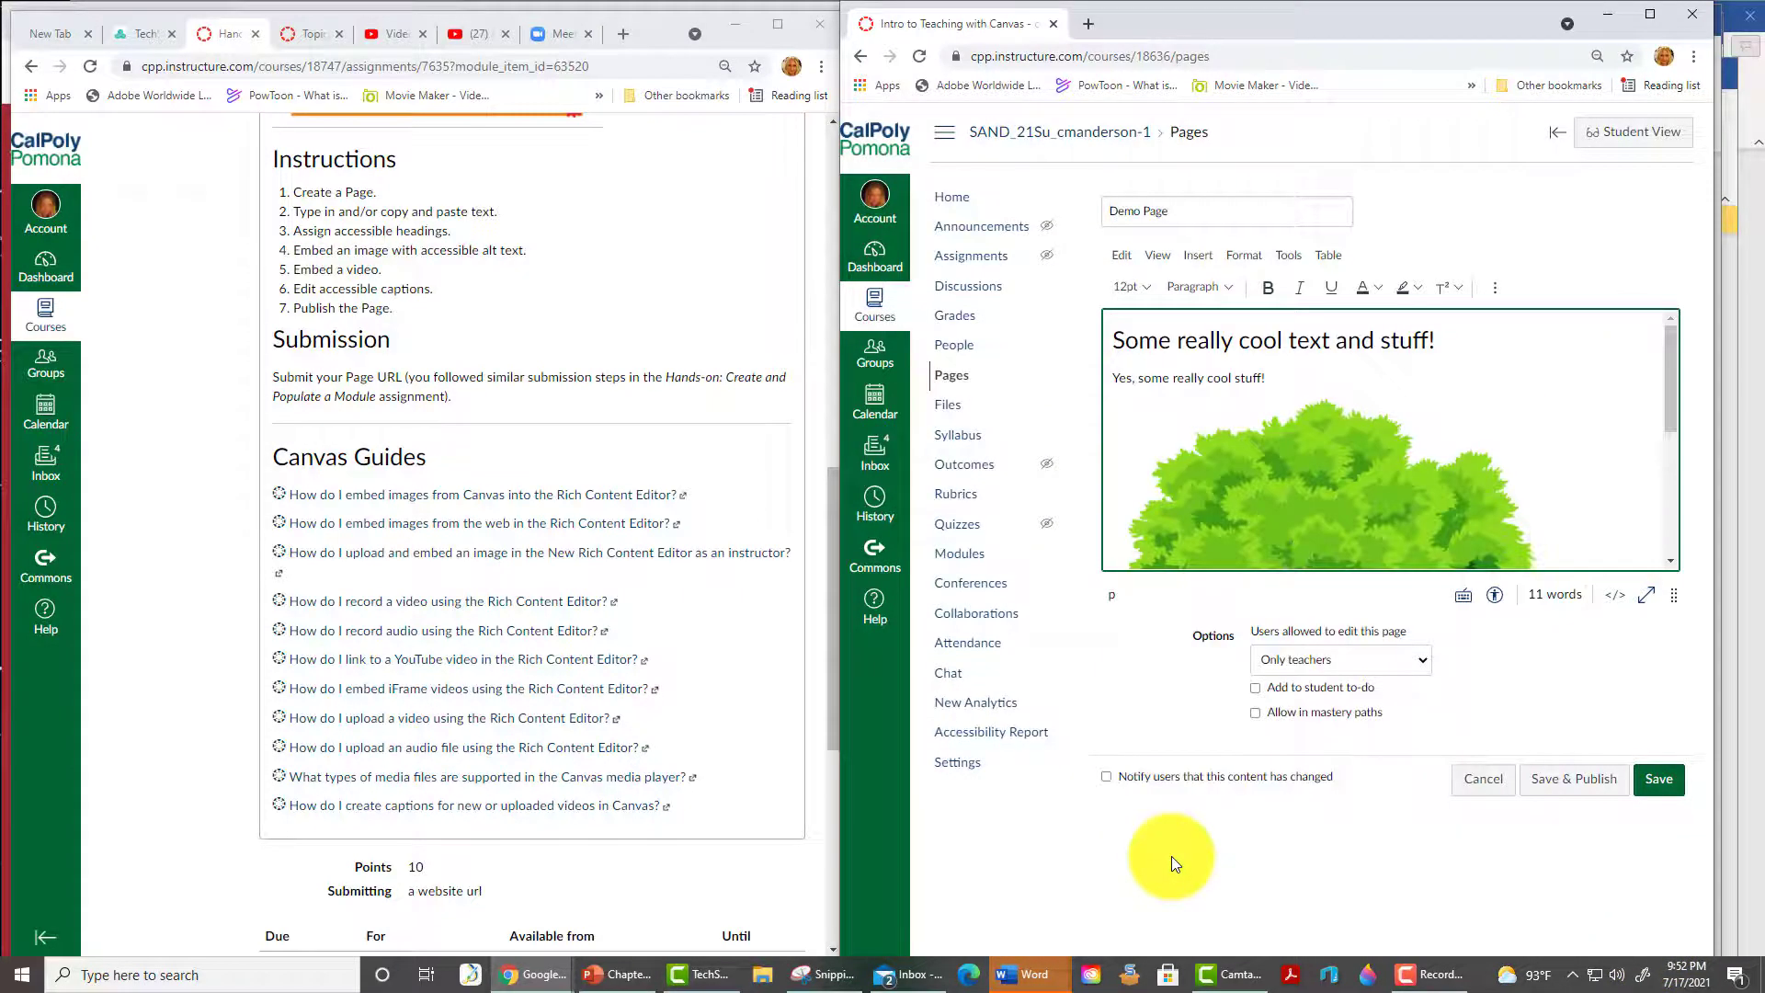
- Shrink the tree image, then open the YouTube channel in a new browser tab
left_click(1308, 494)
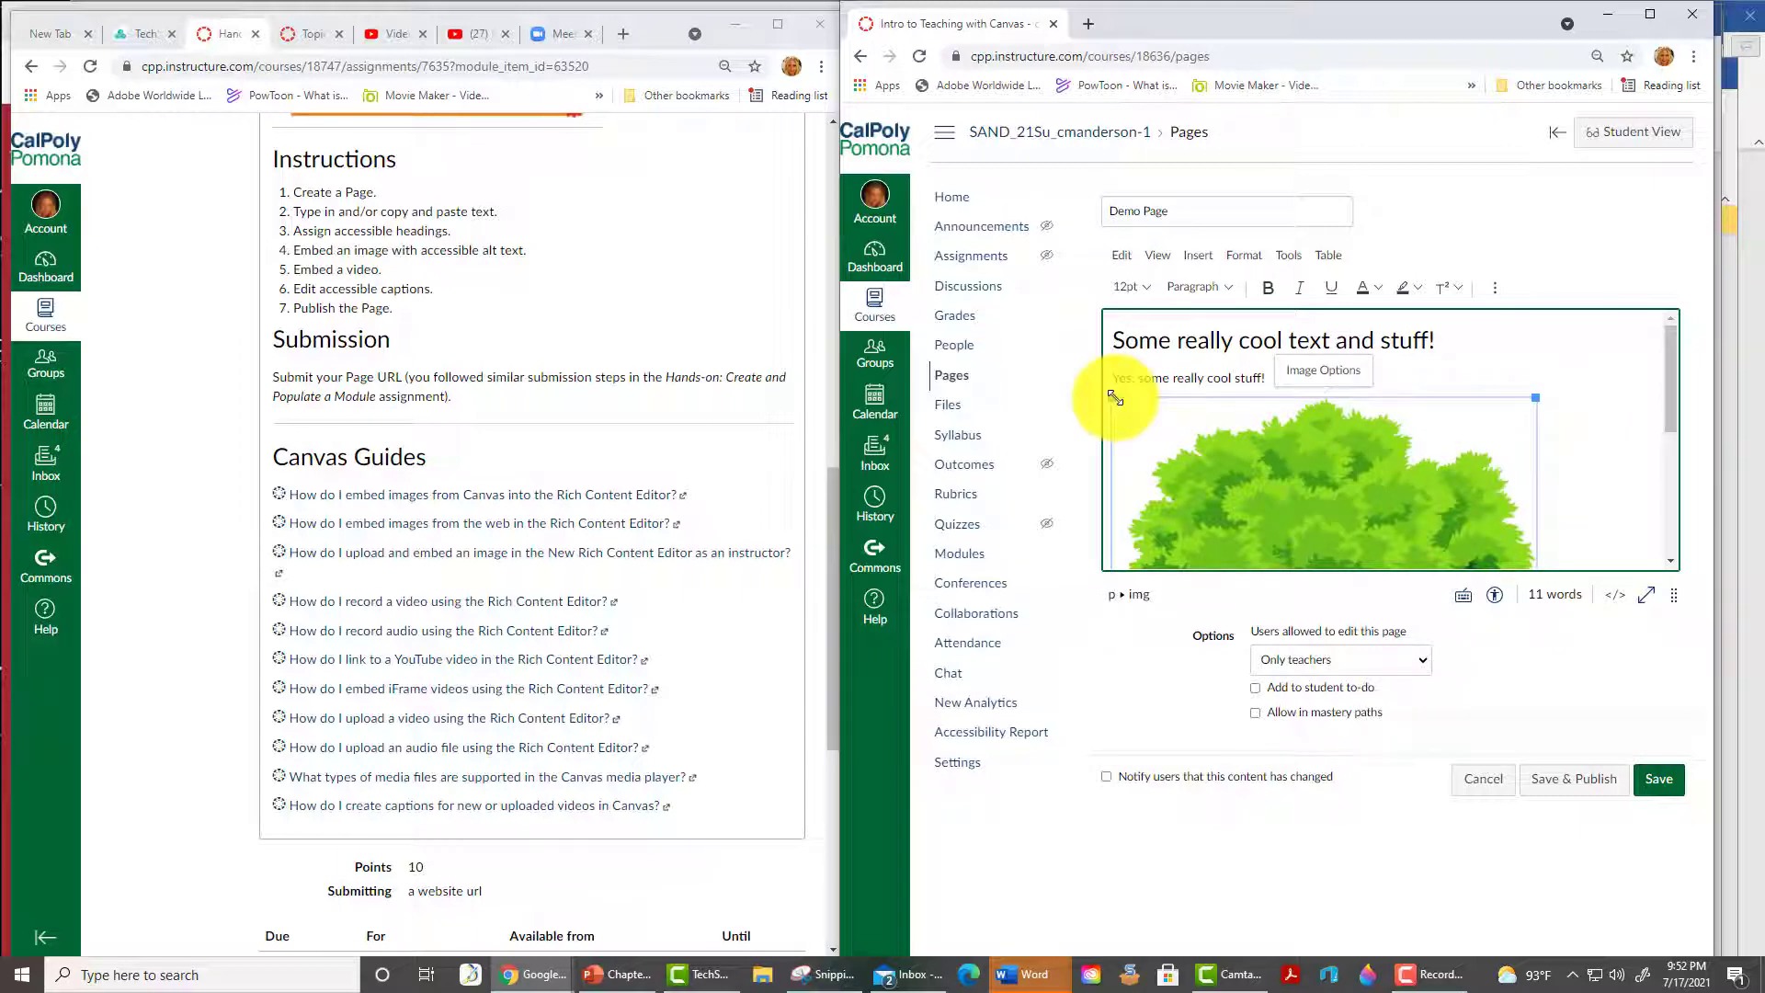
left_click_drag(1115, 397, 1412, 548)
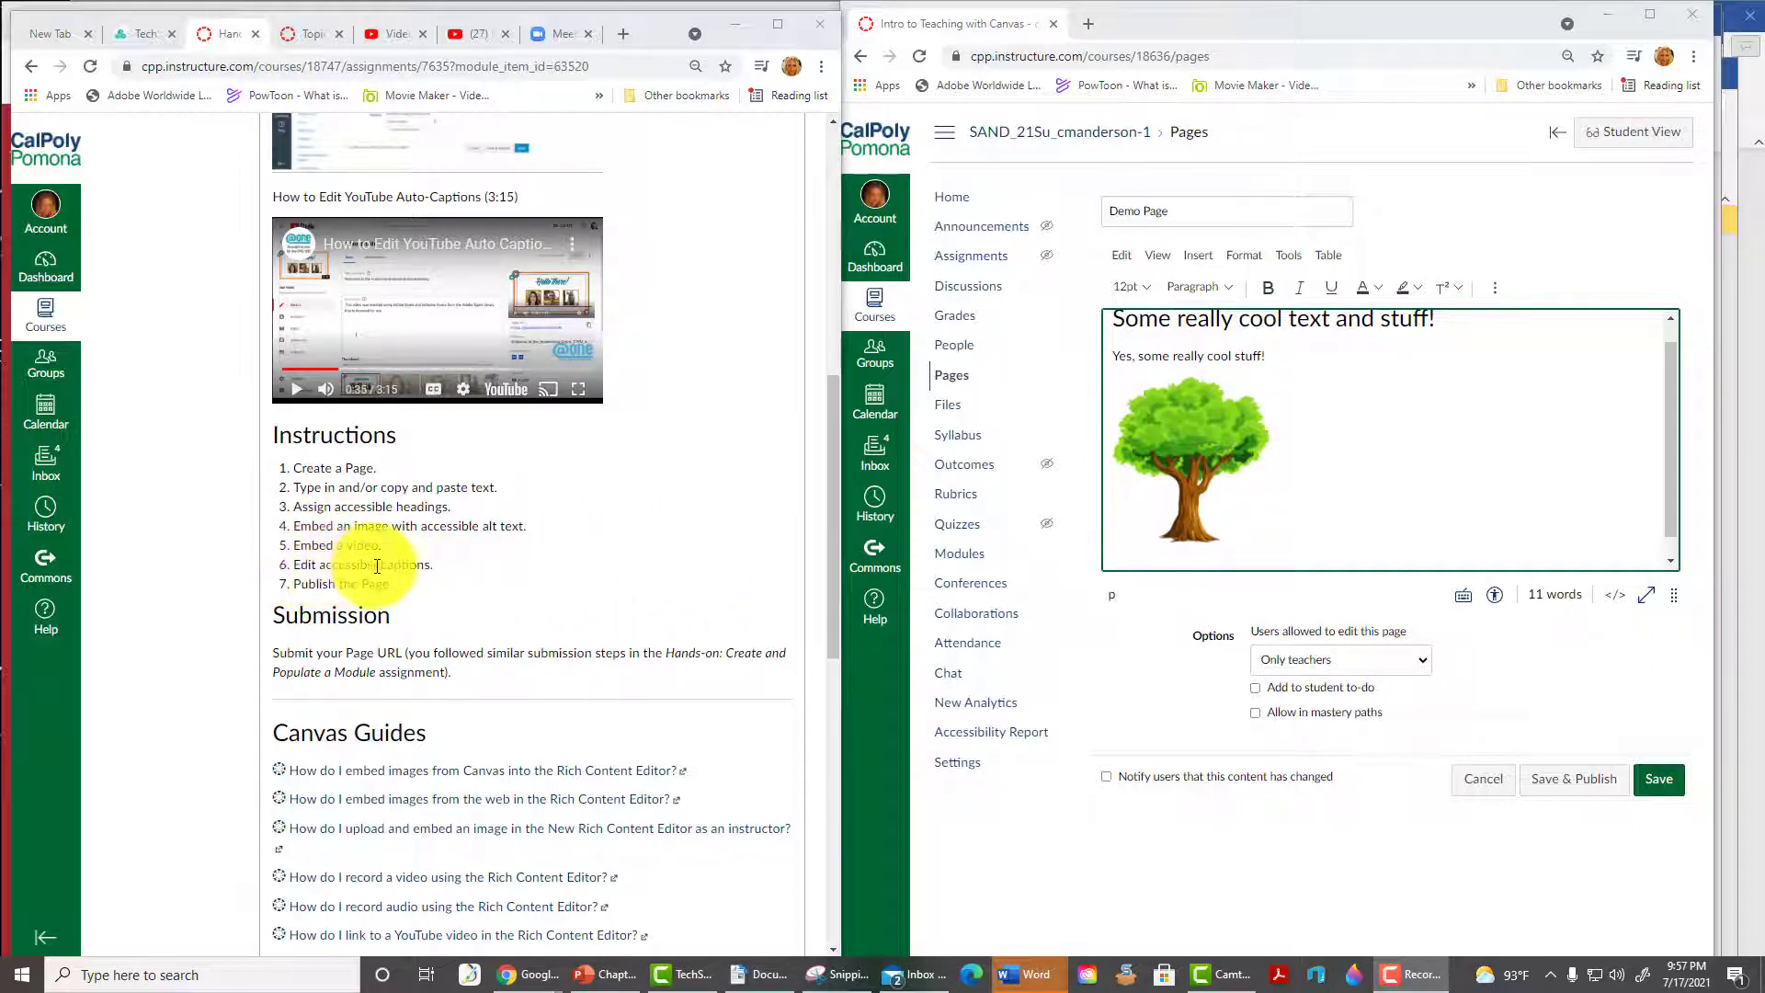
key("ctrl+t")
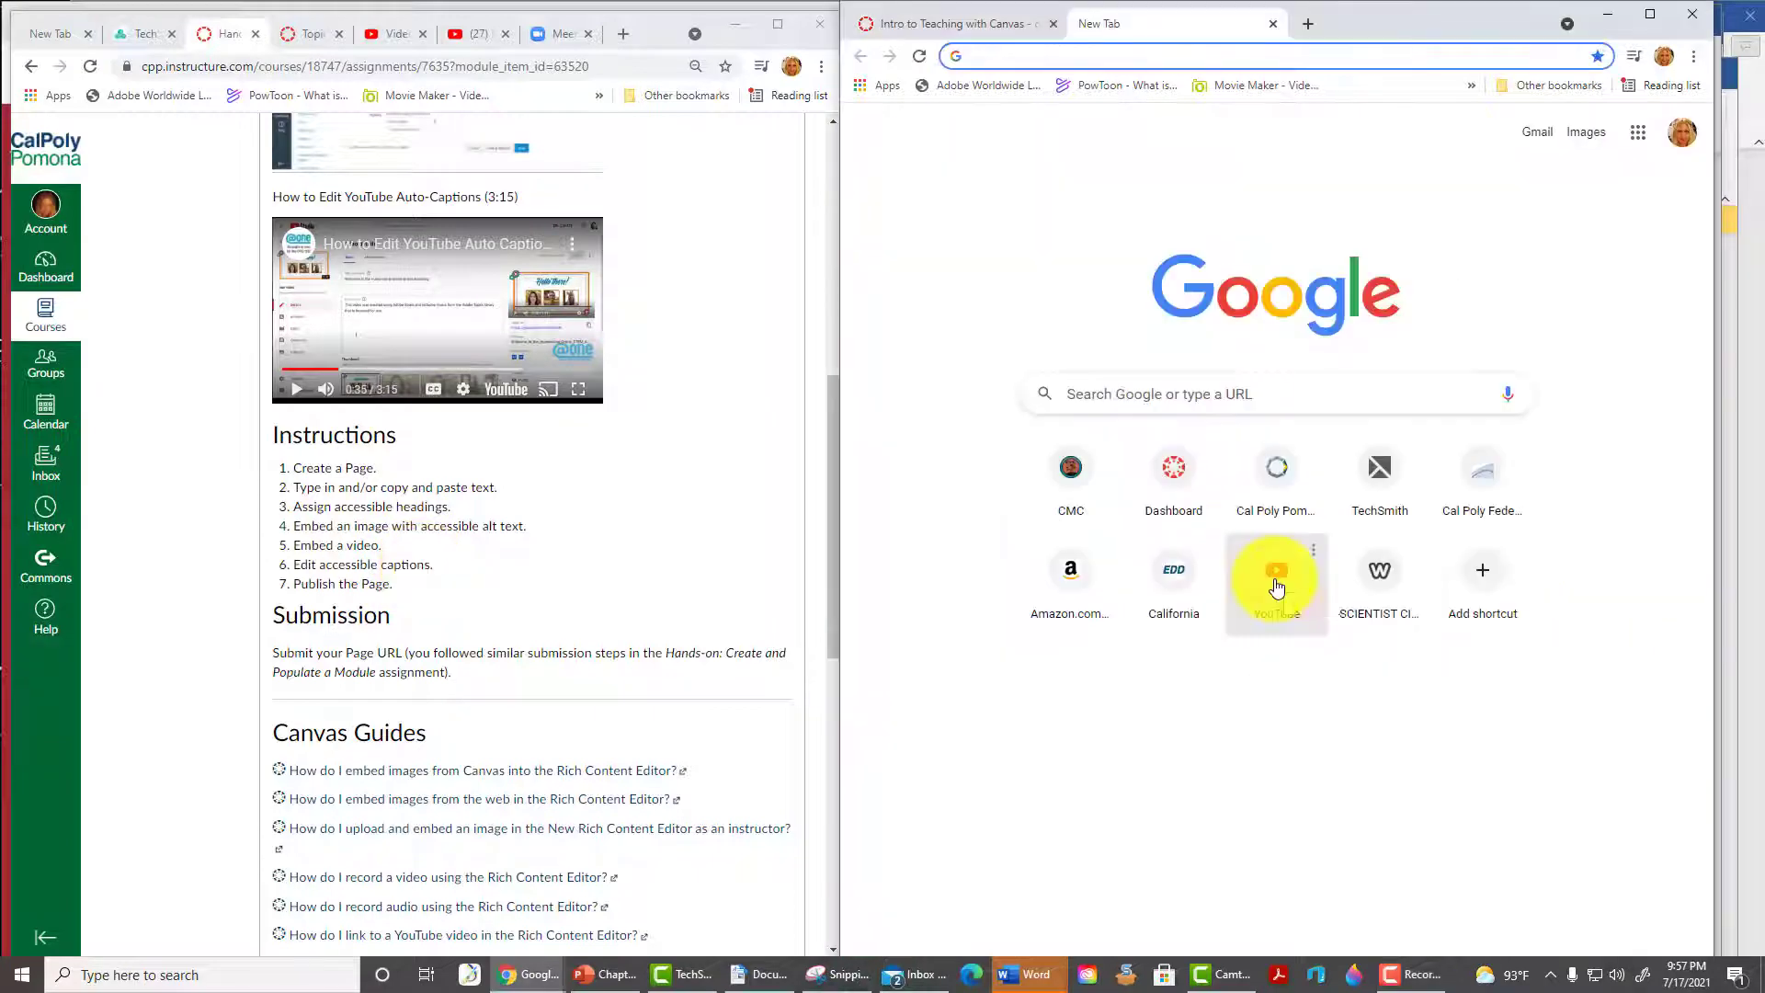
left_click(1277, 587)
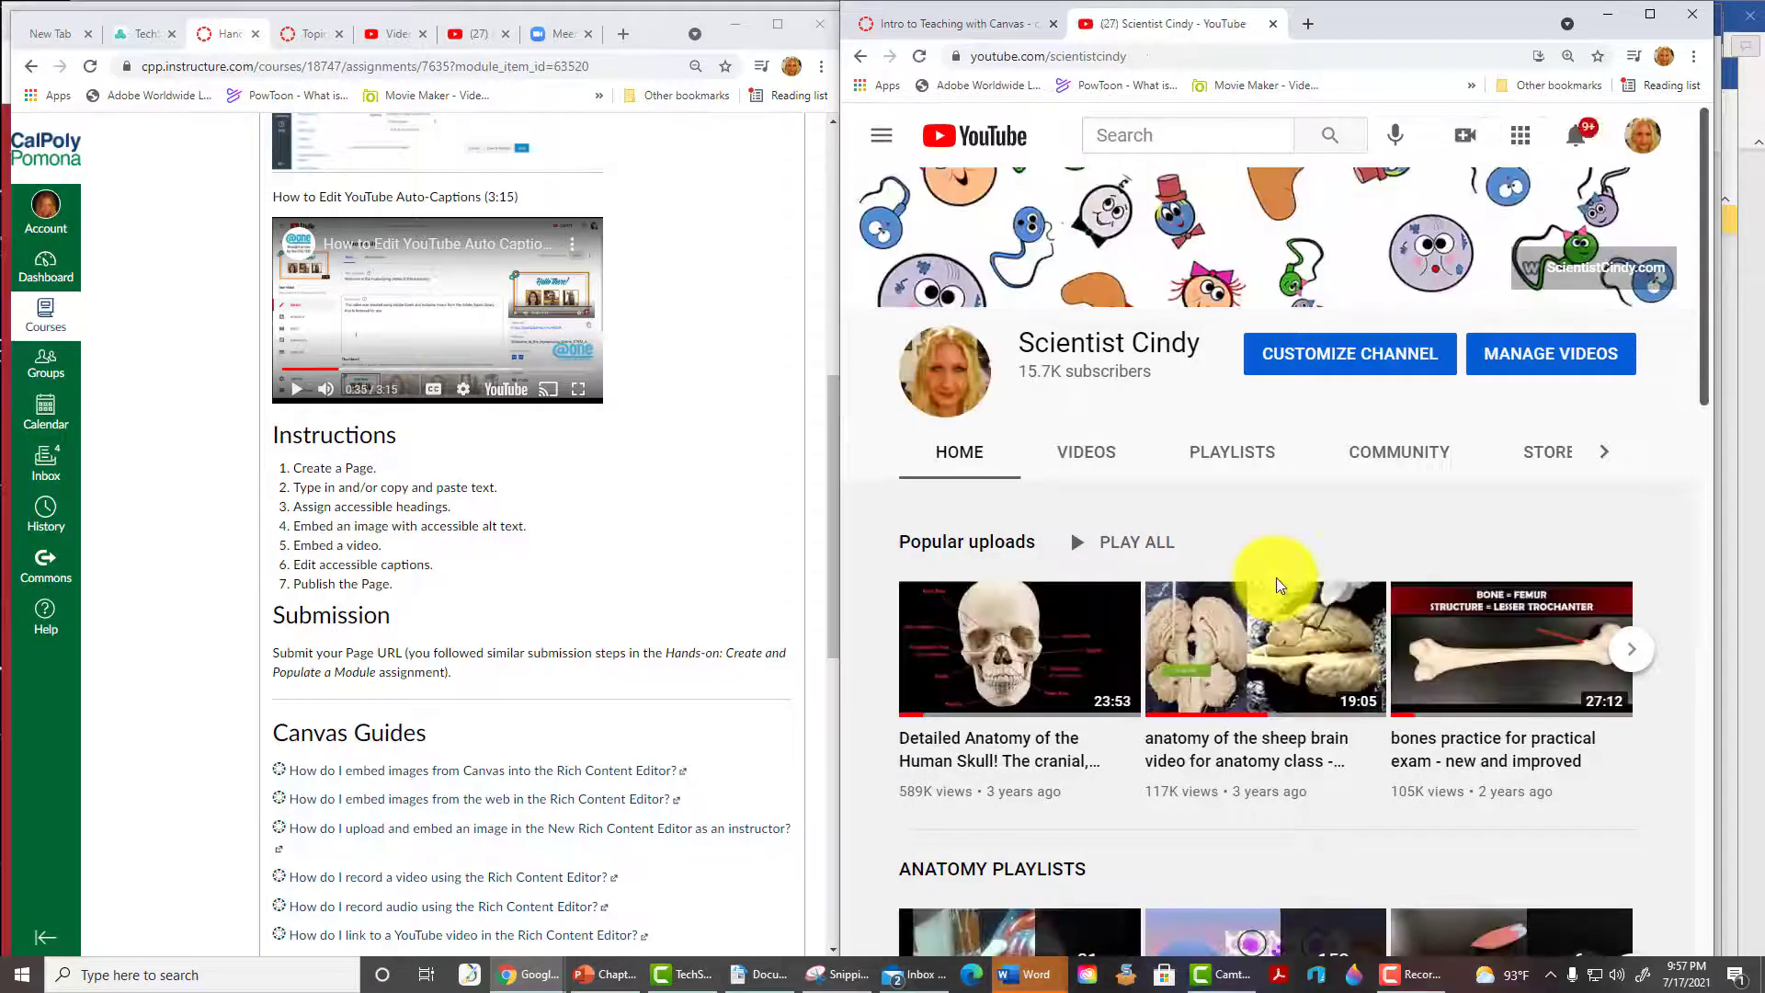
- Start uploading the Intro to Anatomy and Physiology video from the Videos folder
left_click(1465, 147)
left_click(1489, 187)
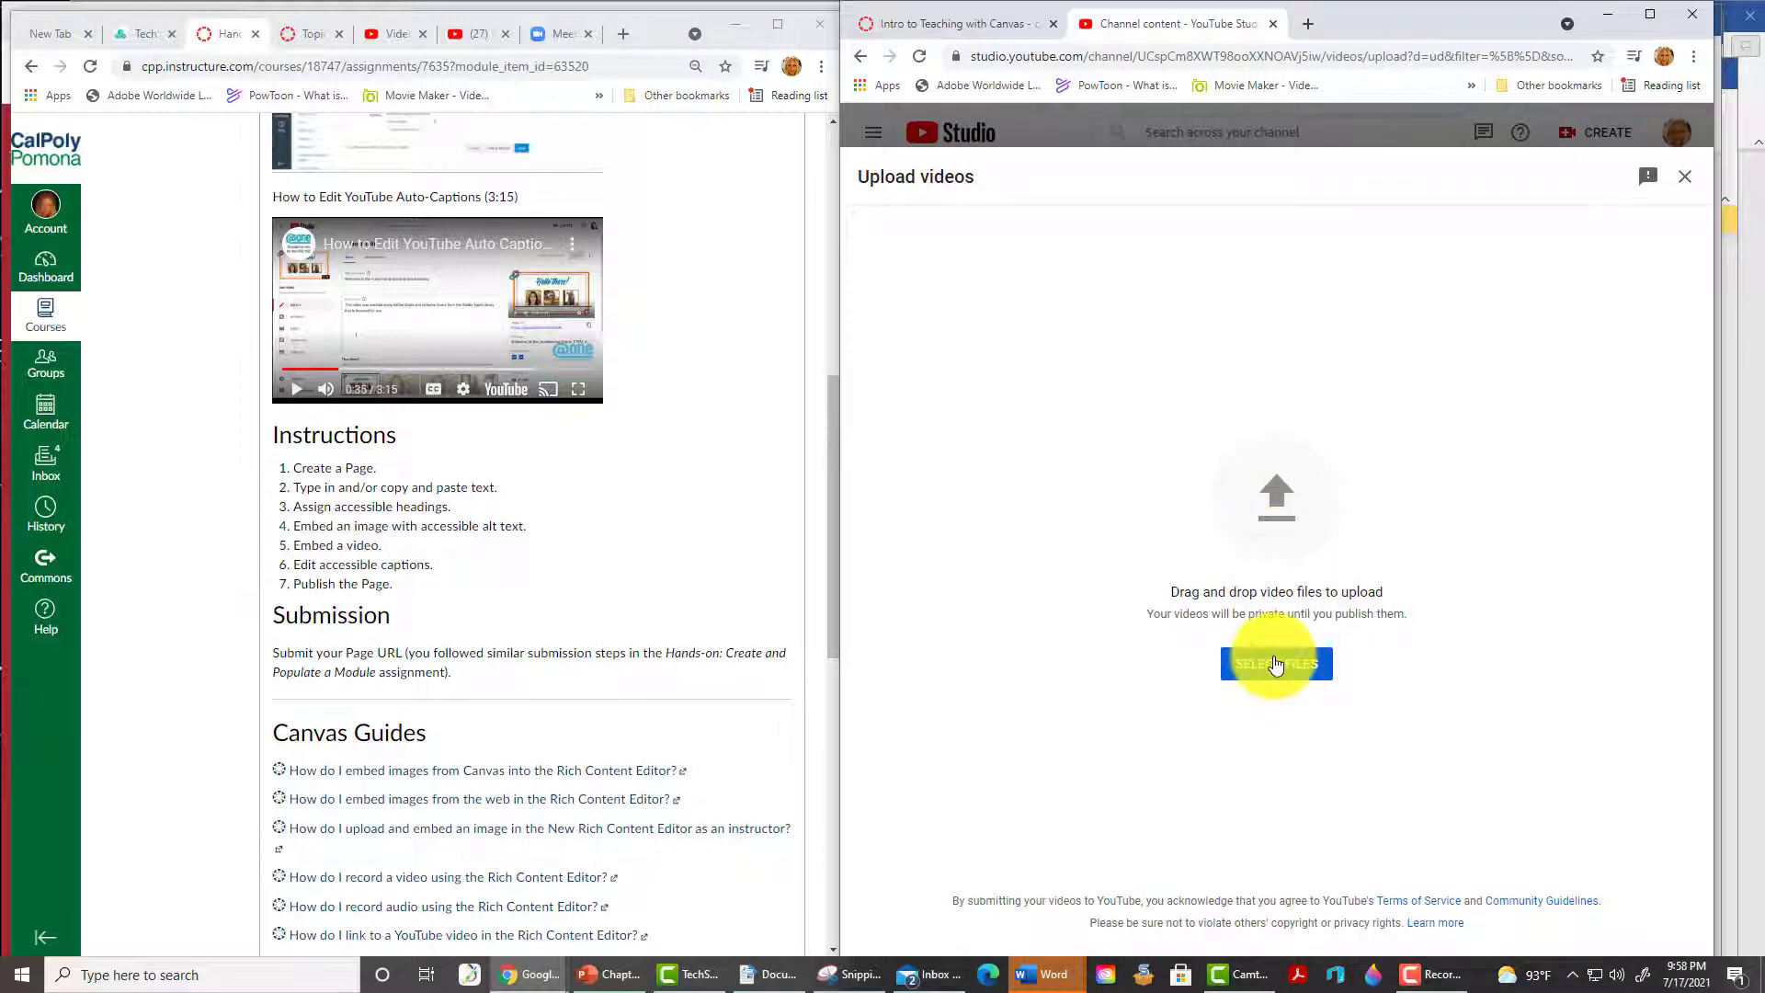
left_click(1344, 654)
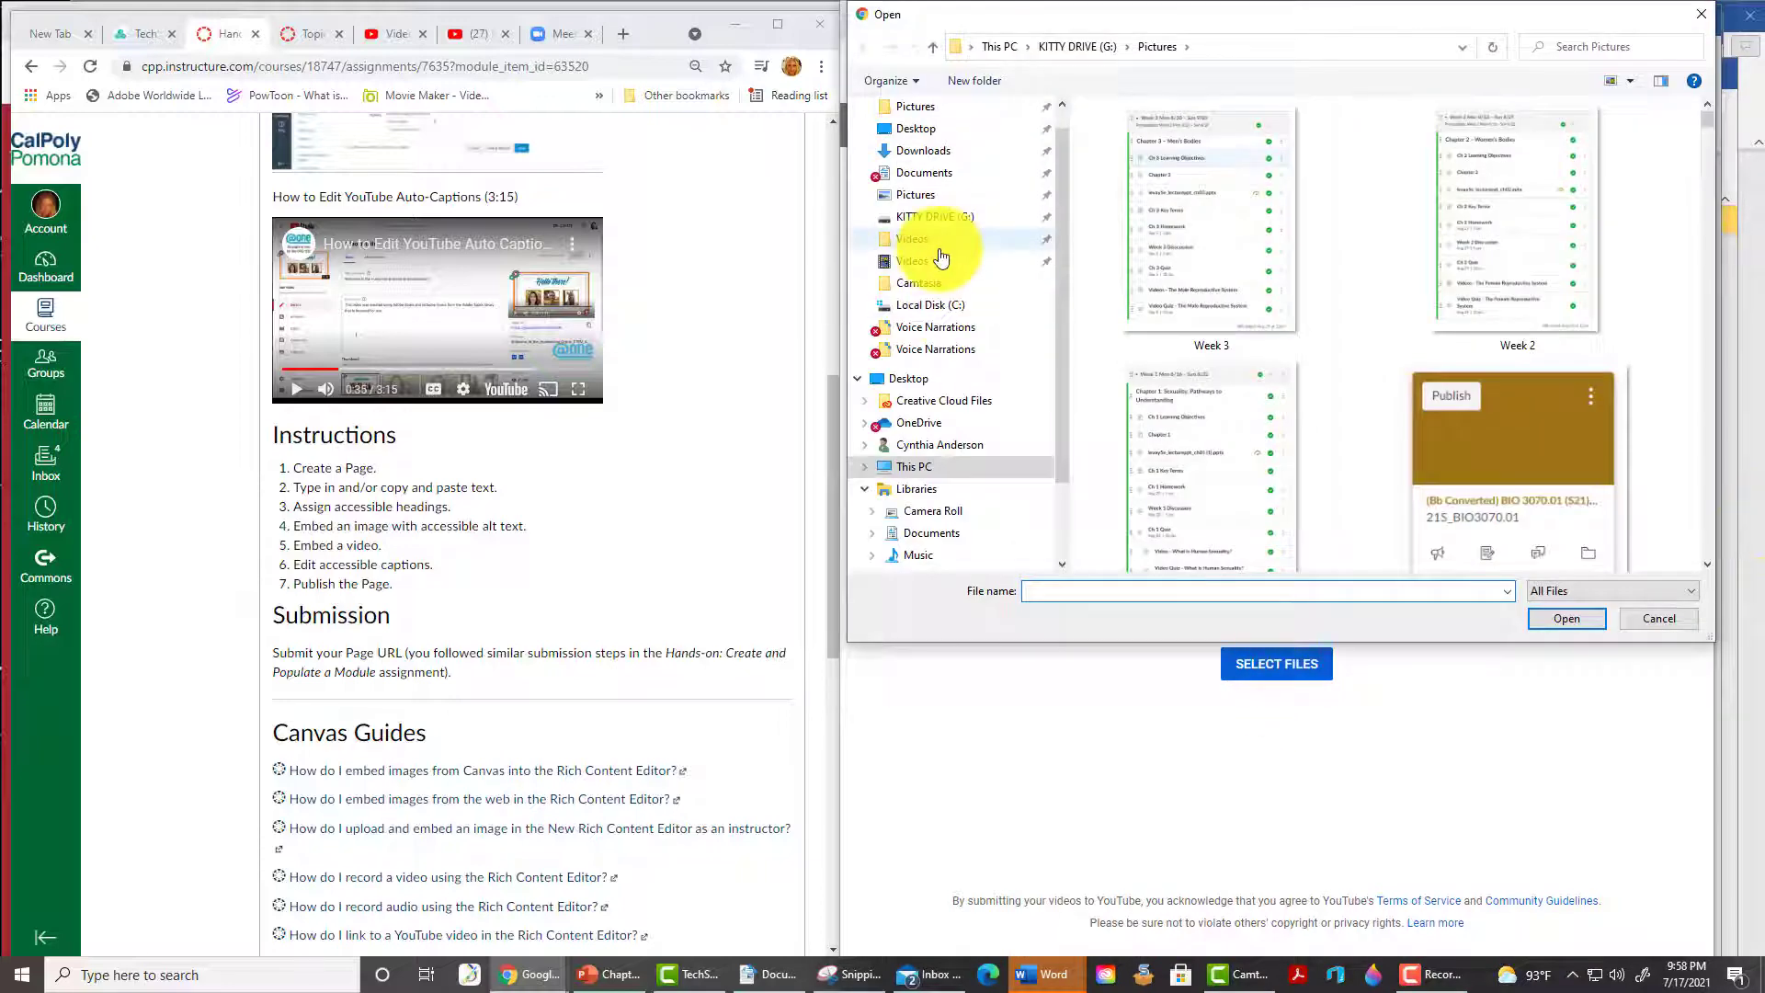
left_click(938, 241)
double_click(1557, 165)
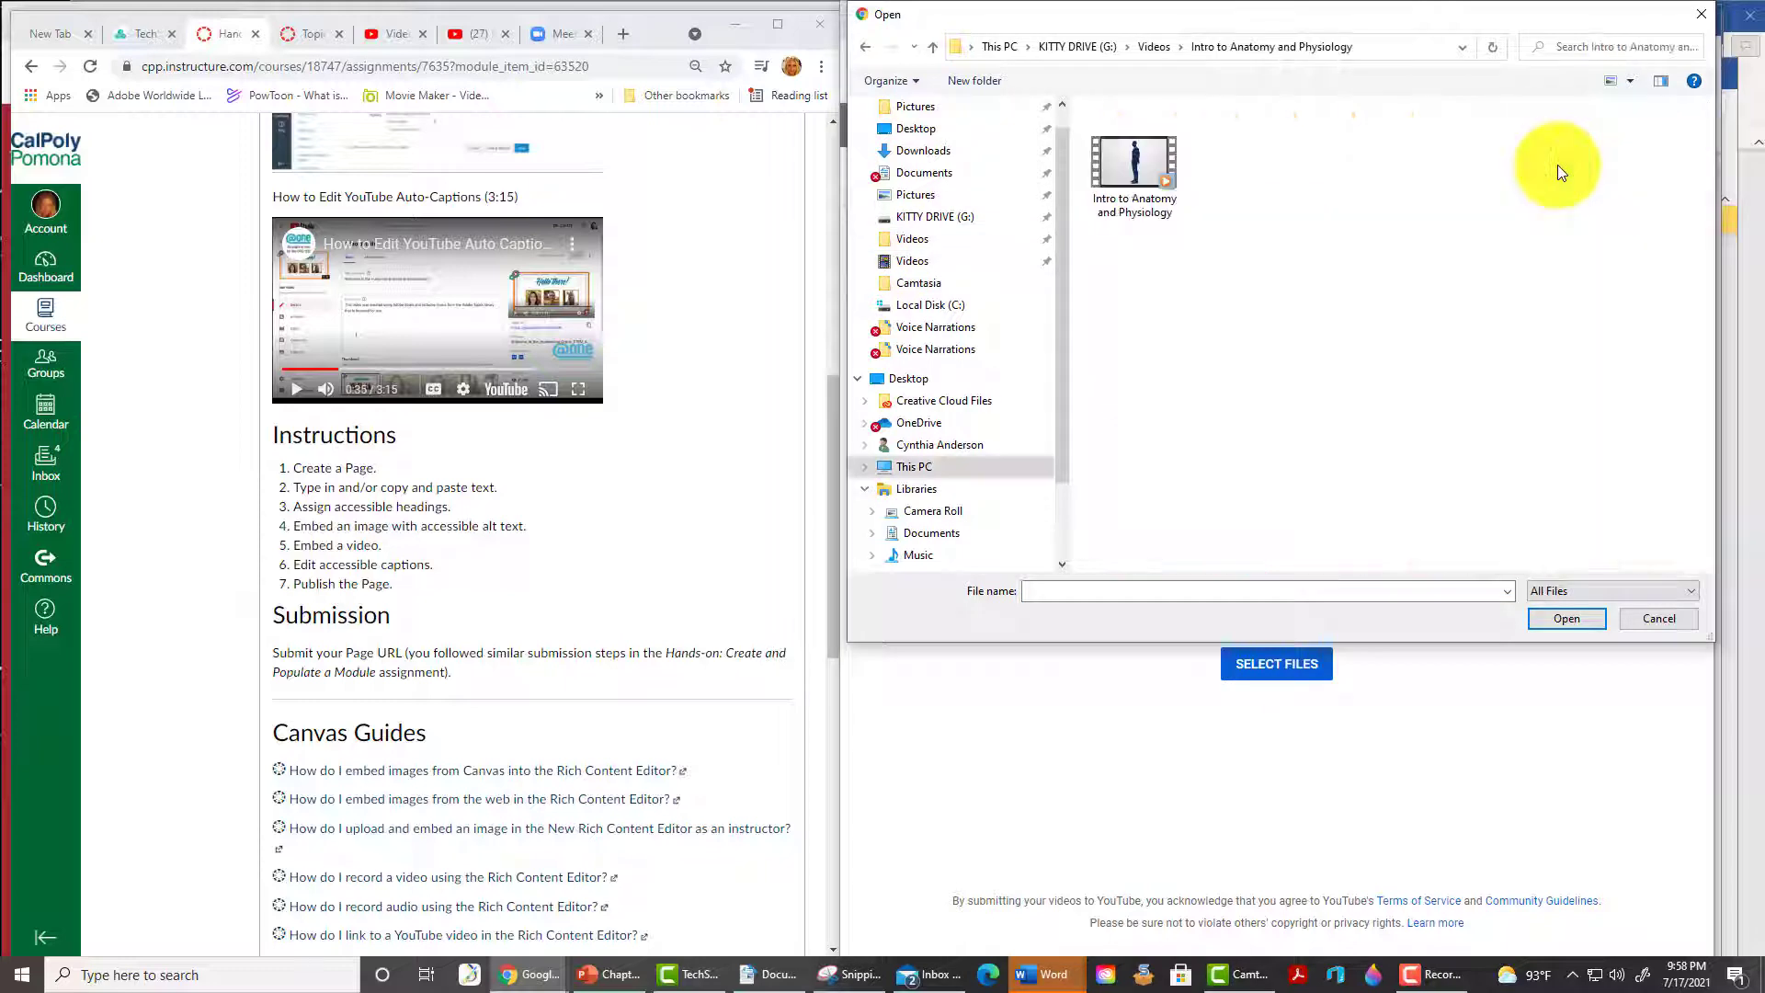
double_click(1132, 184)
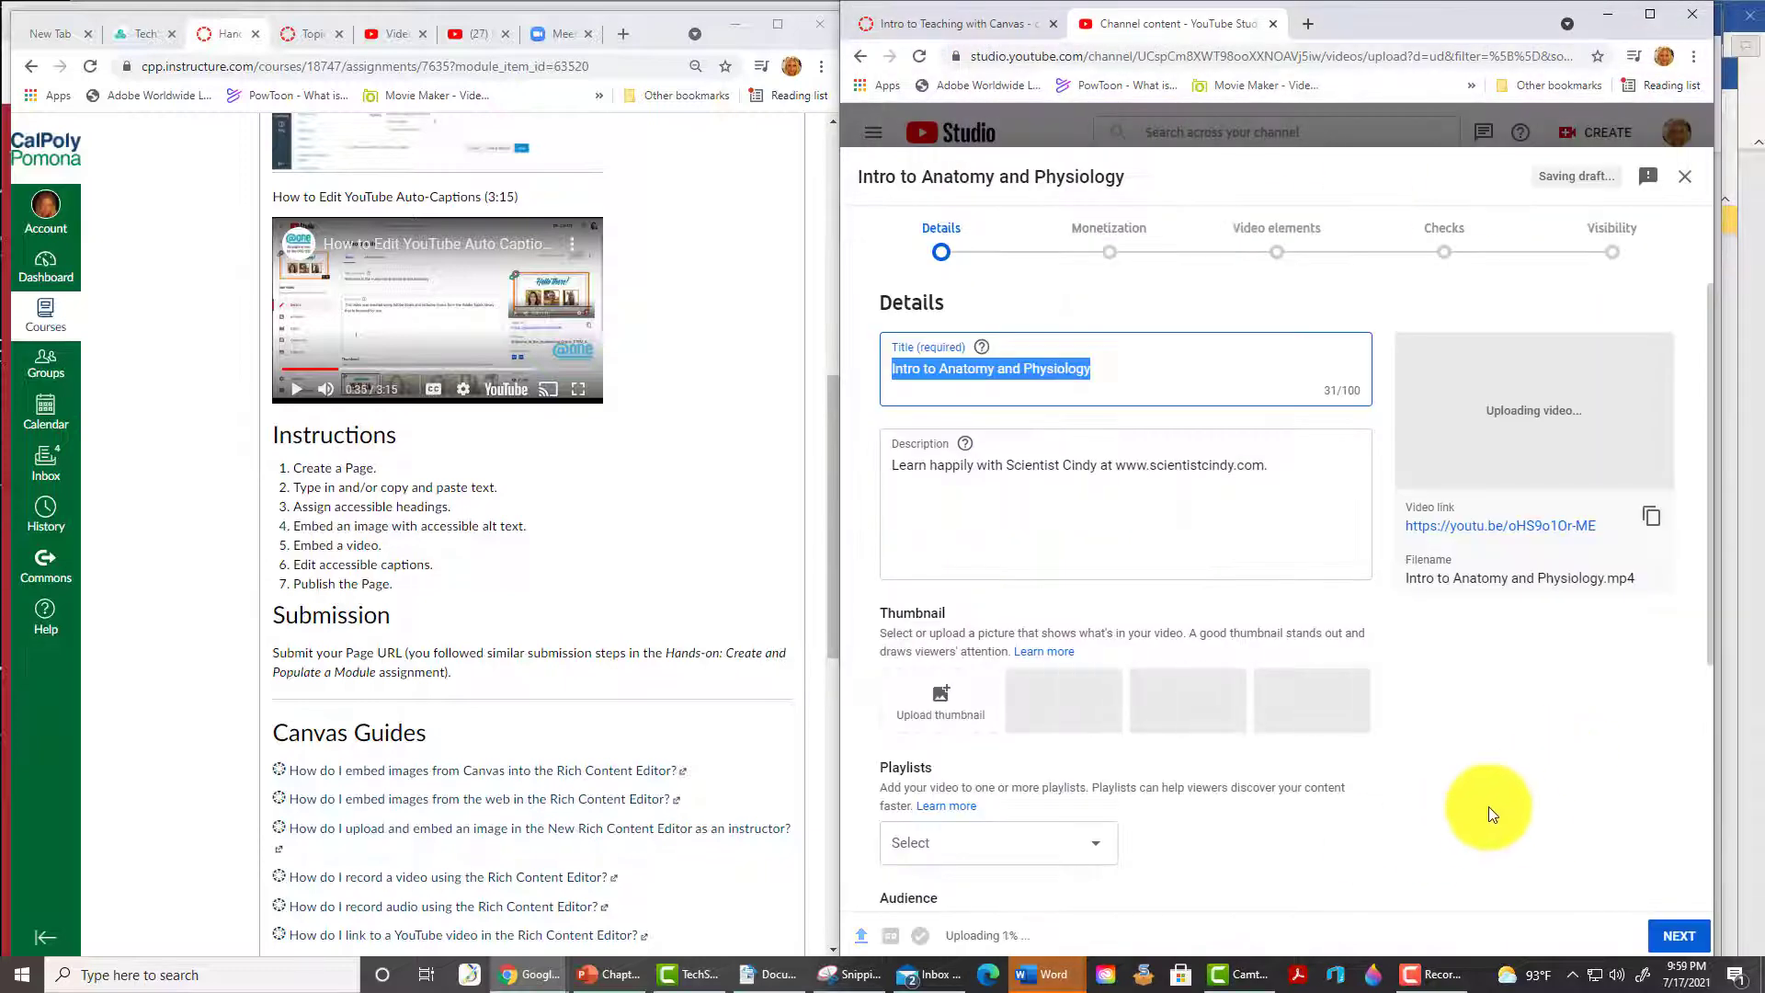
- Mark the upload not made for kids, monetization on, ad suitability None of the above, and finish
left_click(1679, 935)
left_click(1002, 740)
left_click(1666, 938)
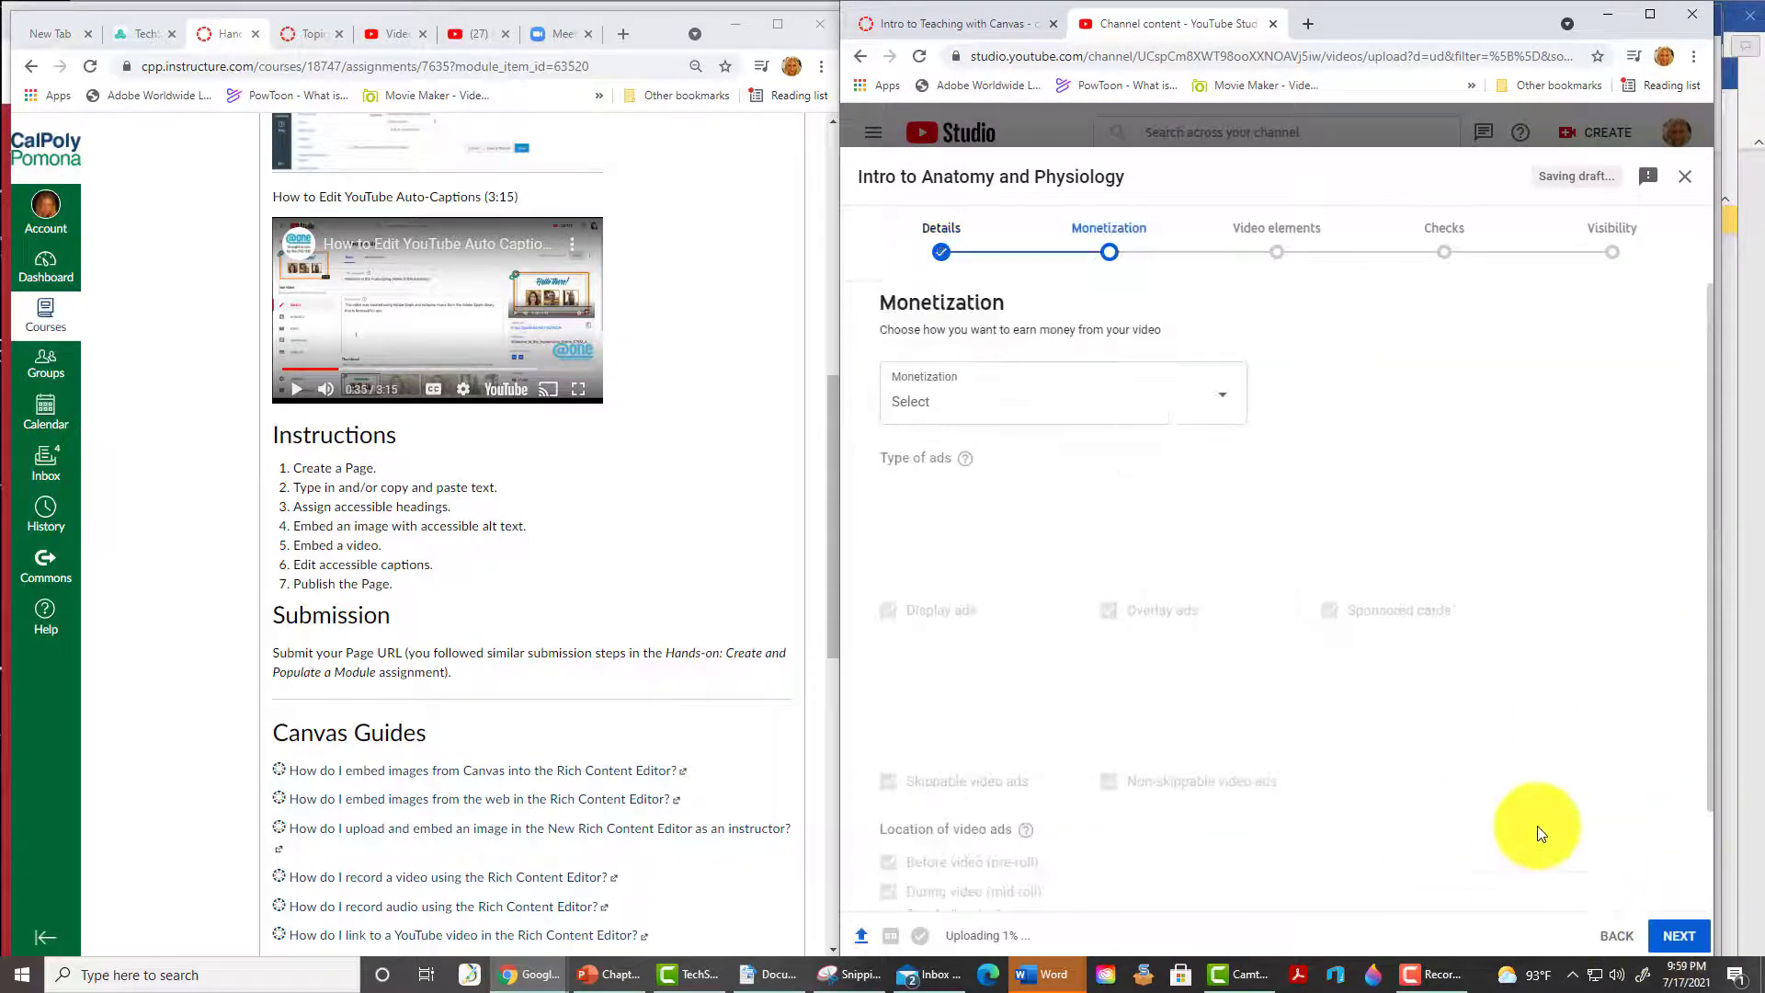
left_click(1167, 402)
left_click(912, 390)
left_click(1160, 487)
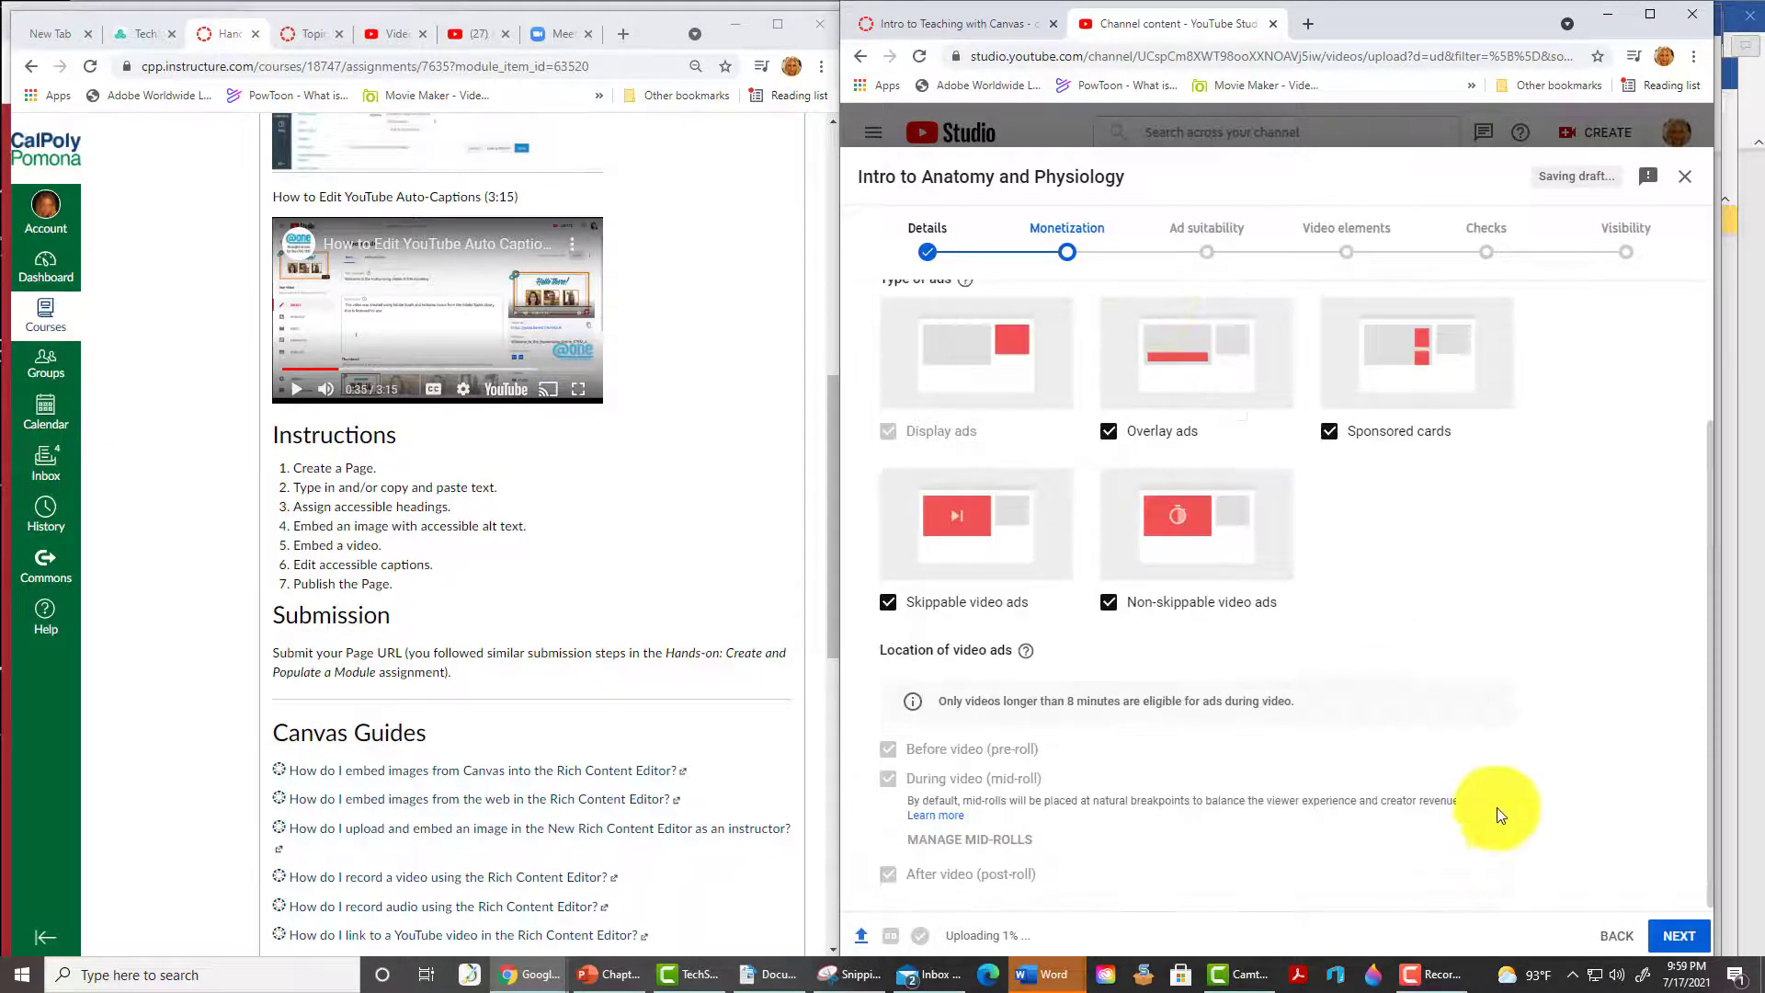
left_click(1677, 935)
scroll(1541, 721, "down", 2)
left_click(915, 883)
left_click(1677, 940)
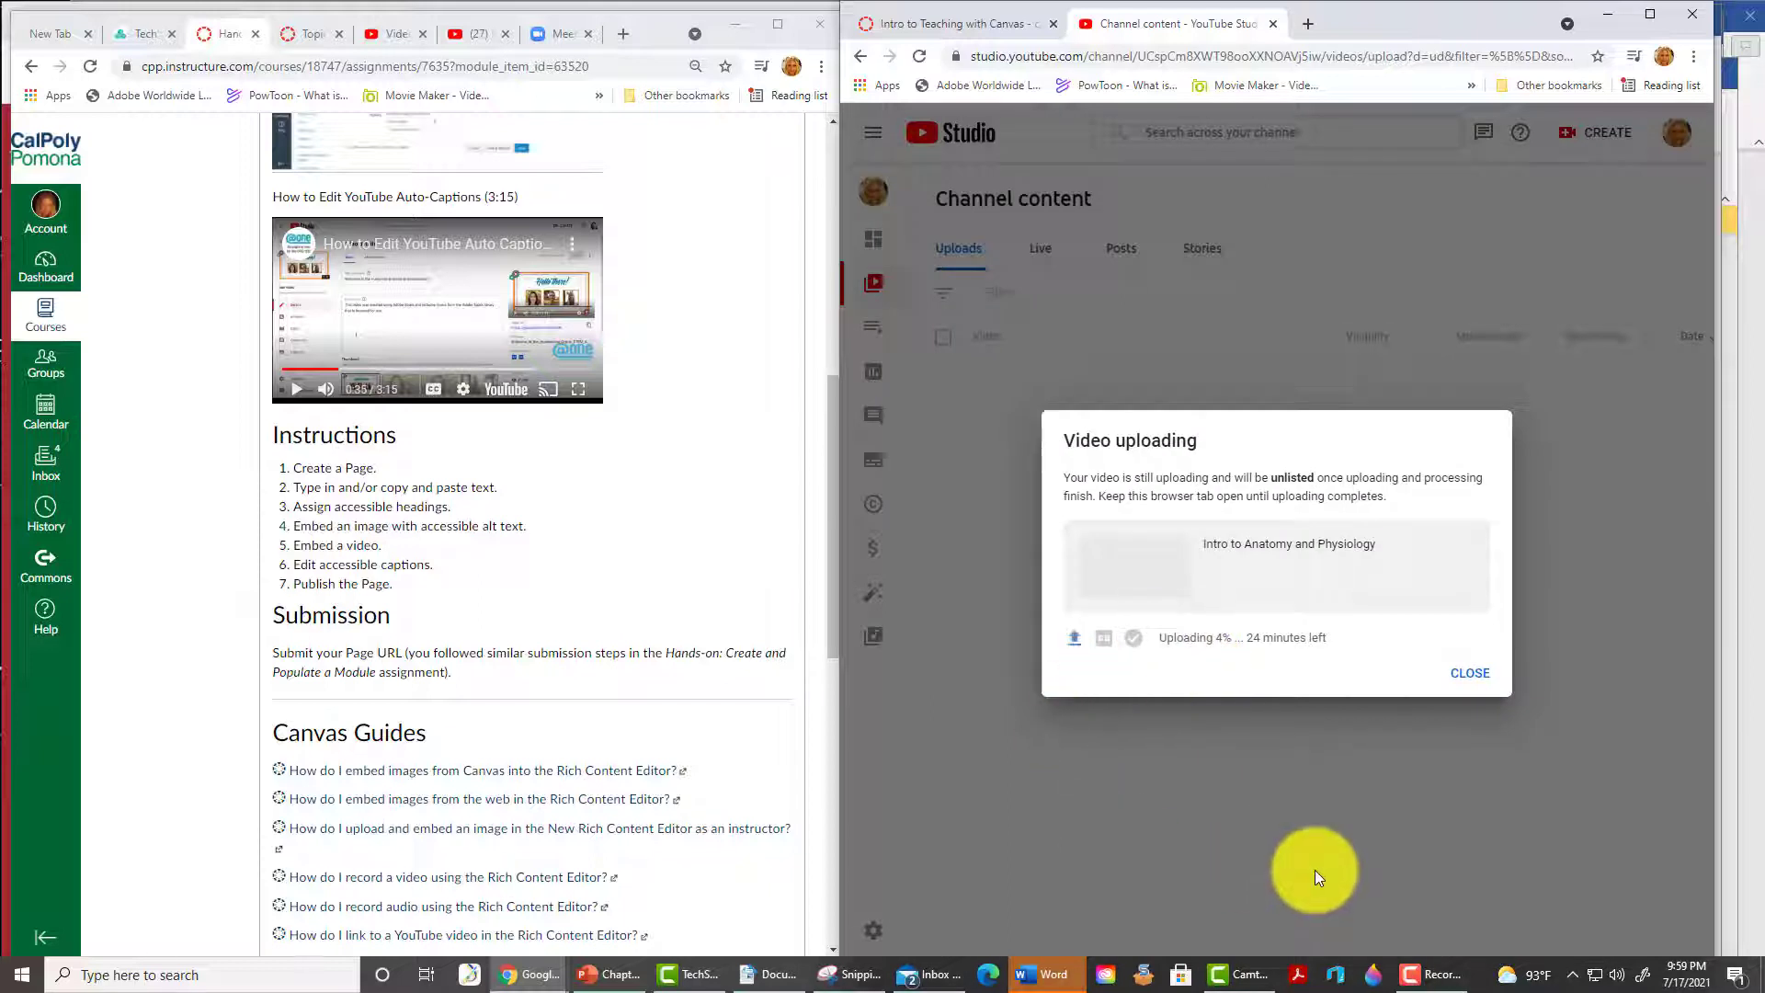
left_click(1471, 676)
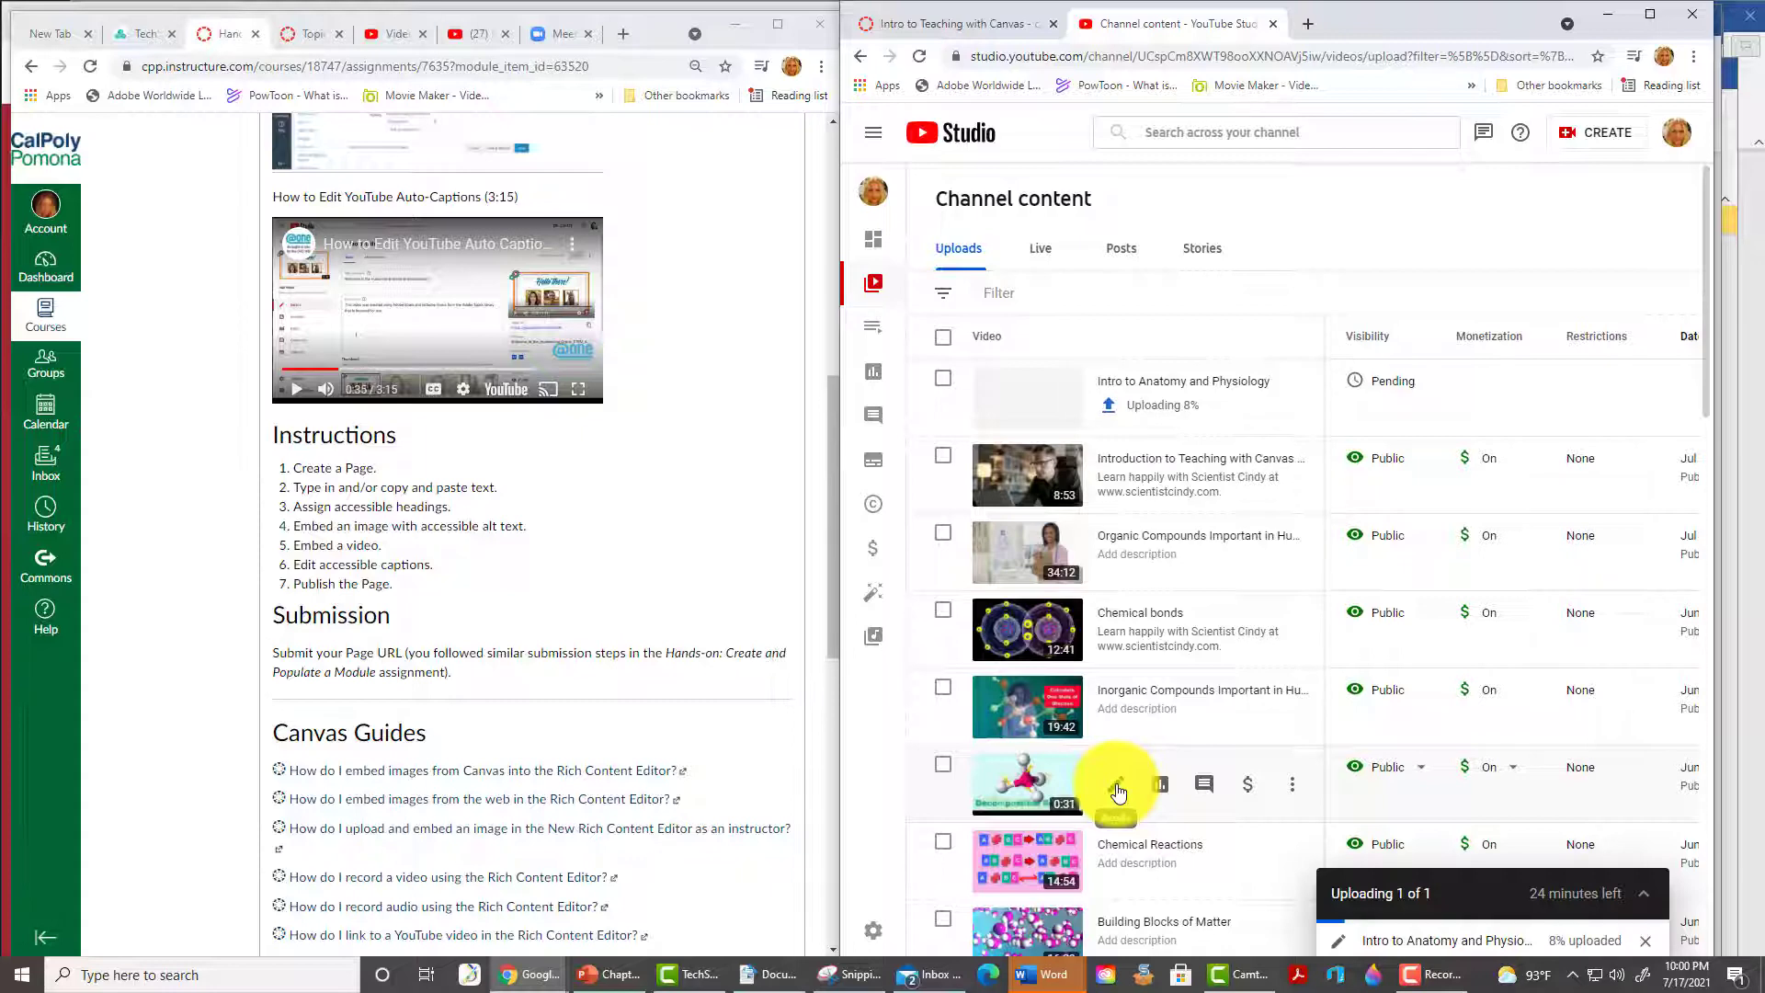
left_click(1118, 791)
- Open the Chemical Reactions video's English subtitles editor and preview the captioned video
key("super+Up")
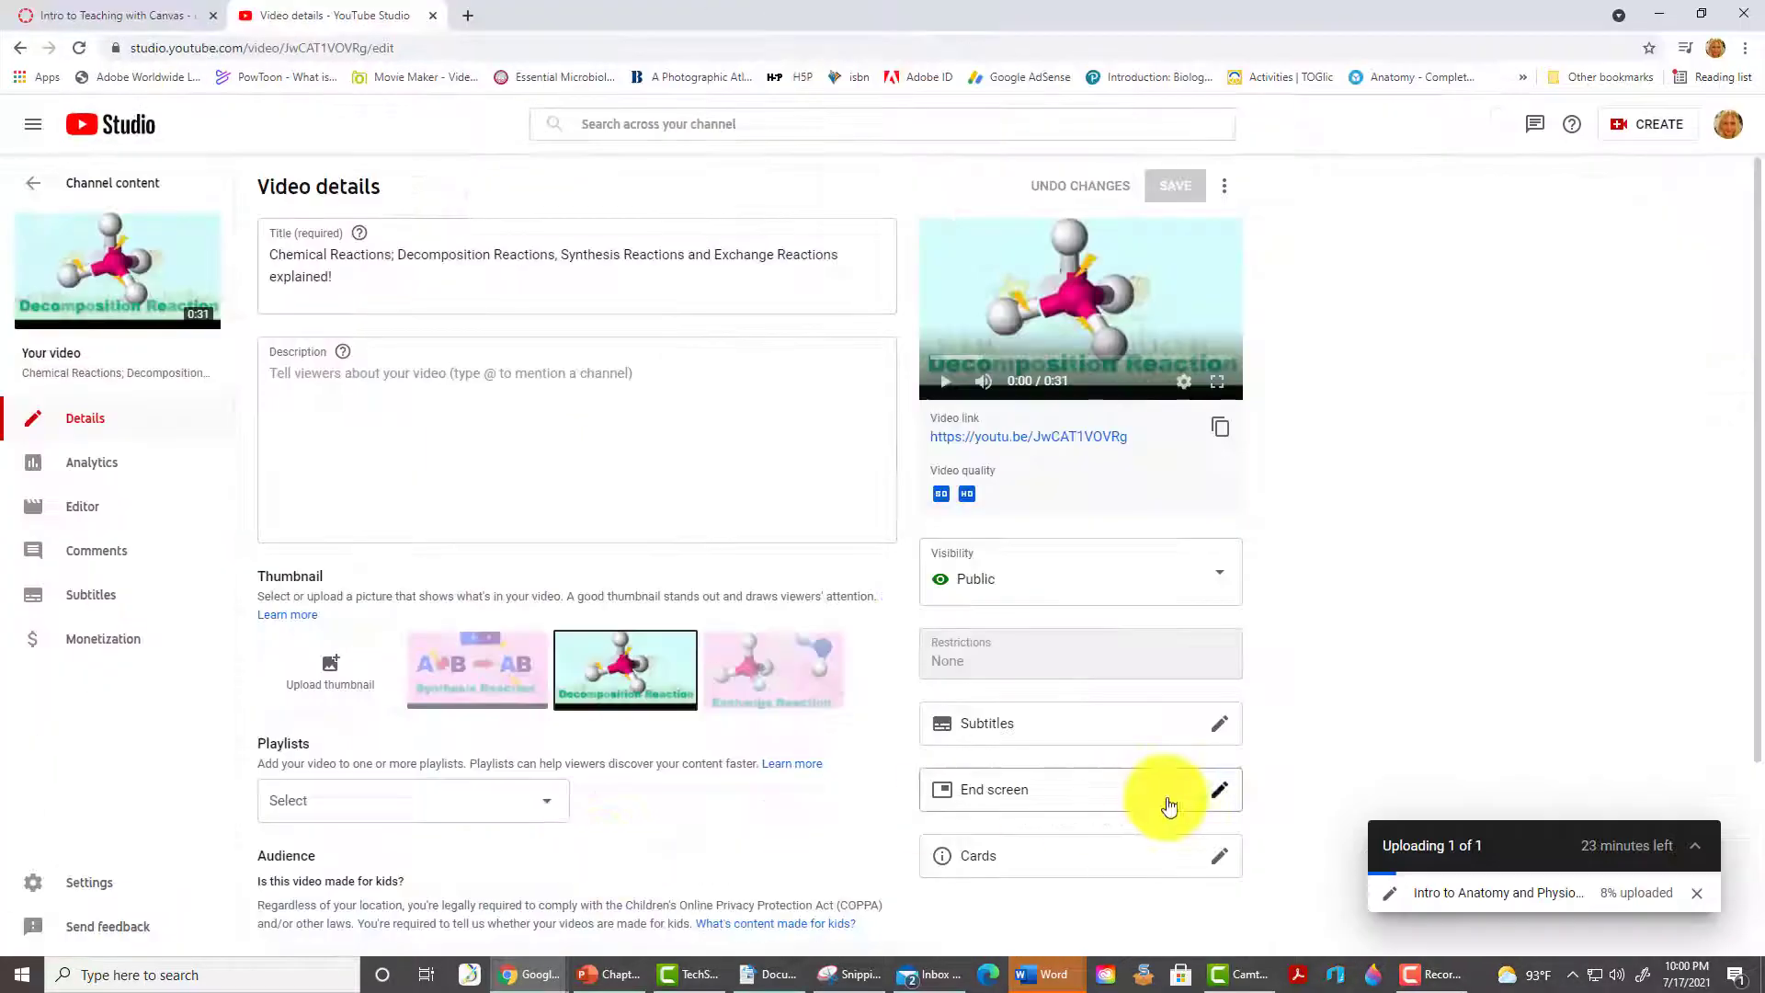
left_click(998, 733)
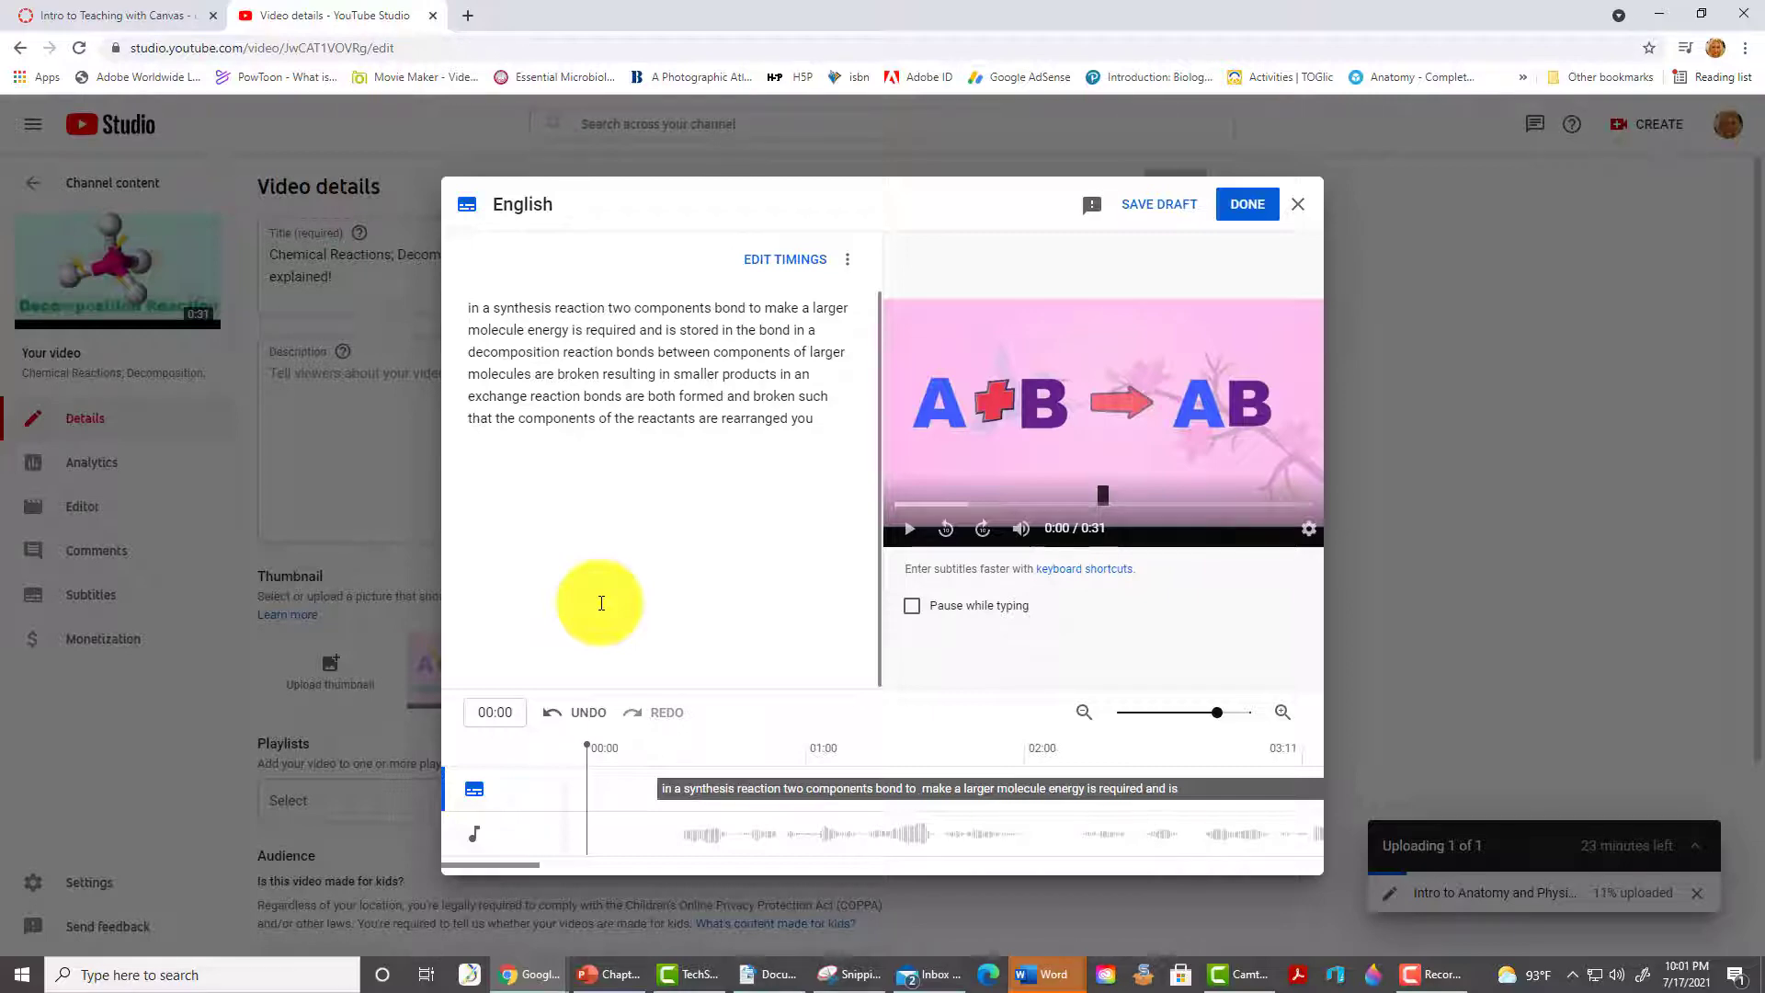
left_click(849, 263)
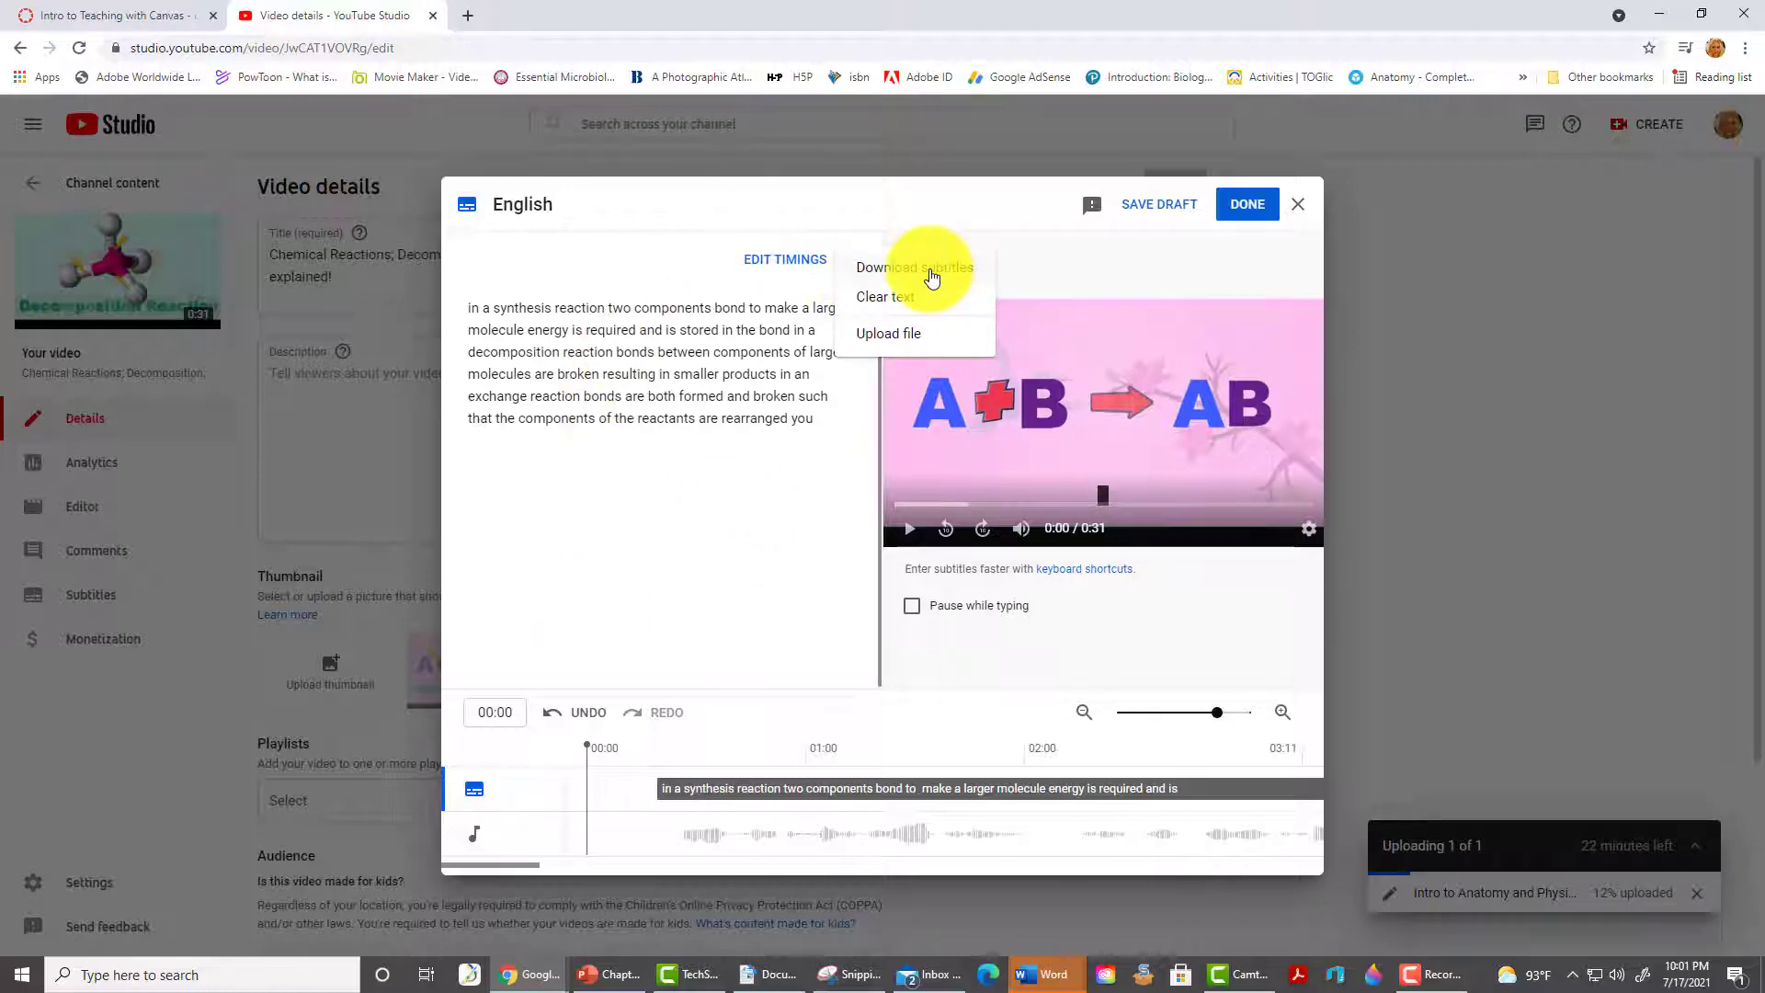
left_click(779, 454)
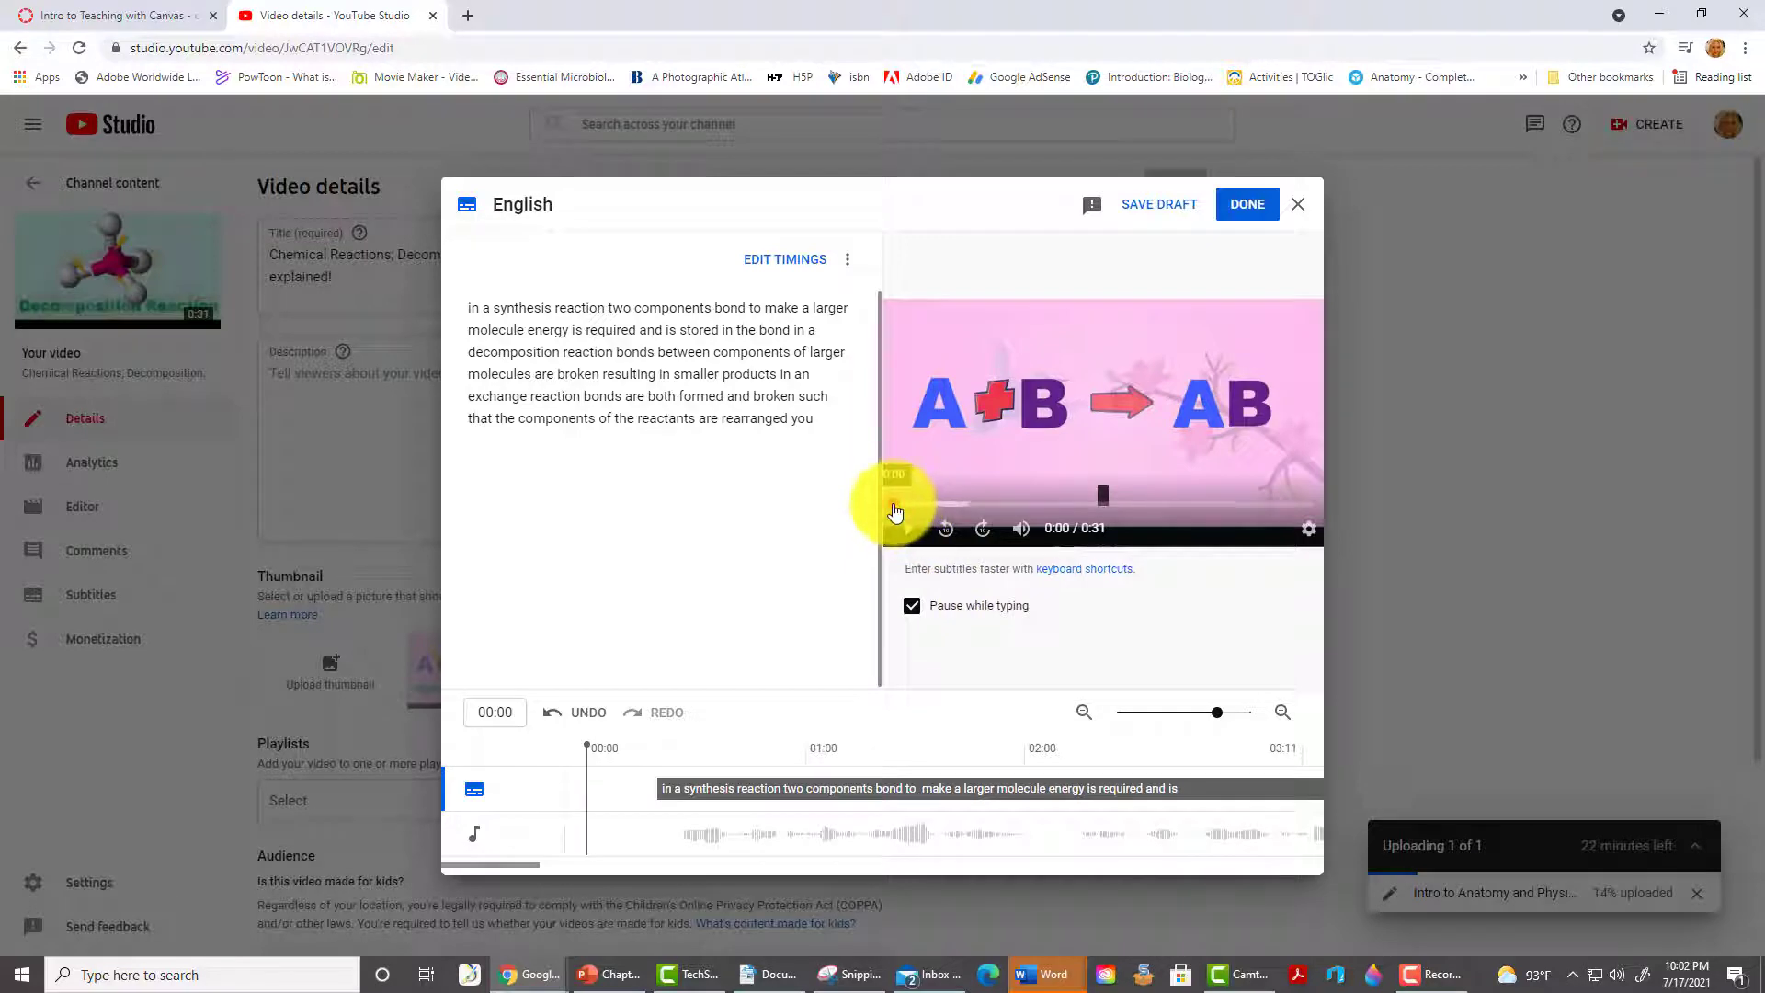
left_click(894, 511)
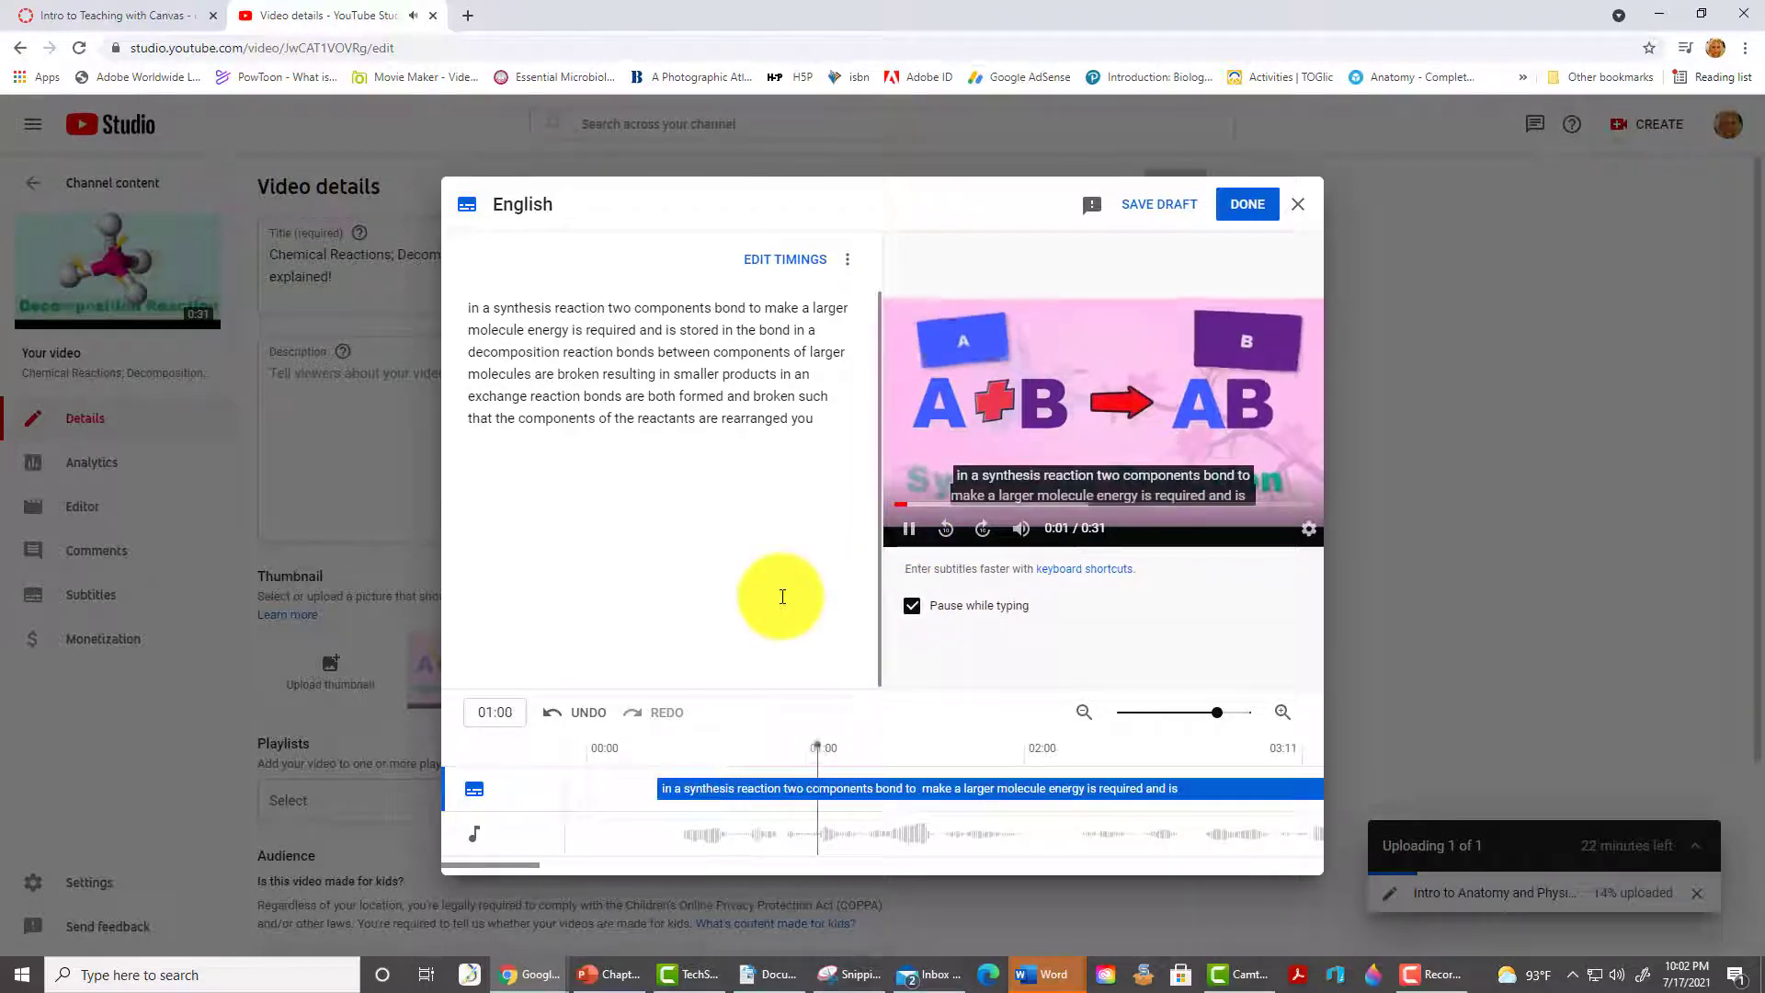
left_click(910, 526)
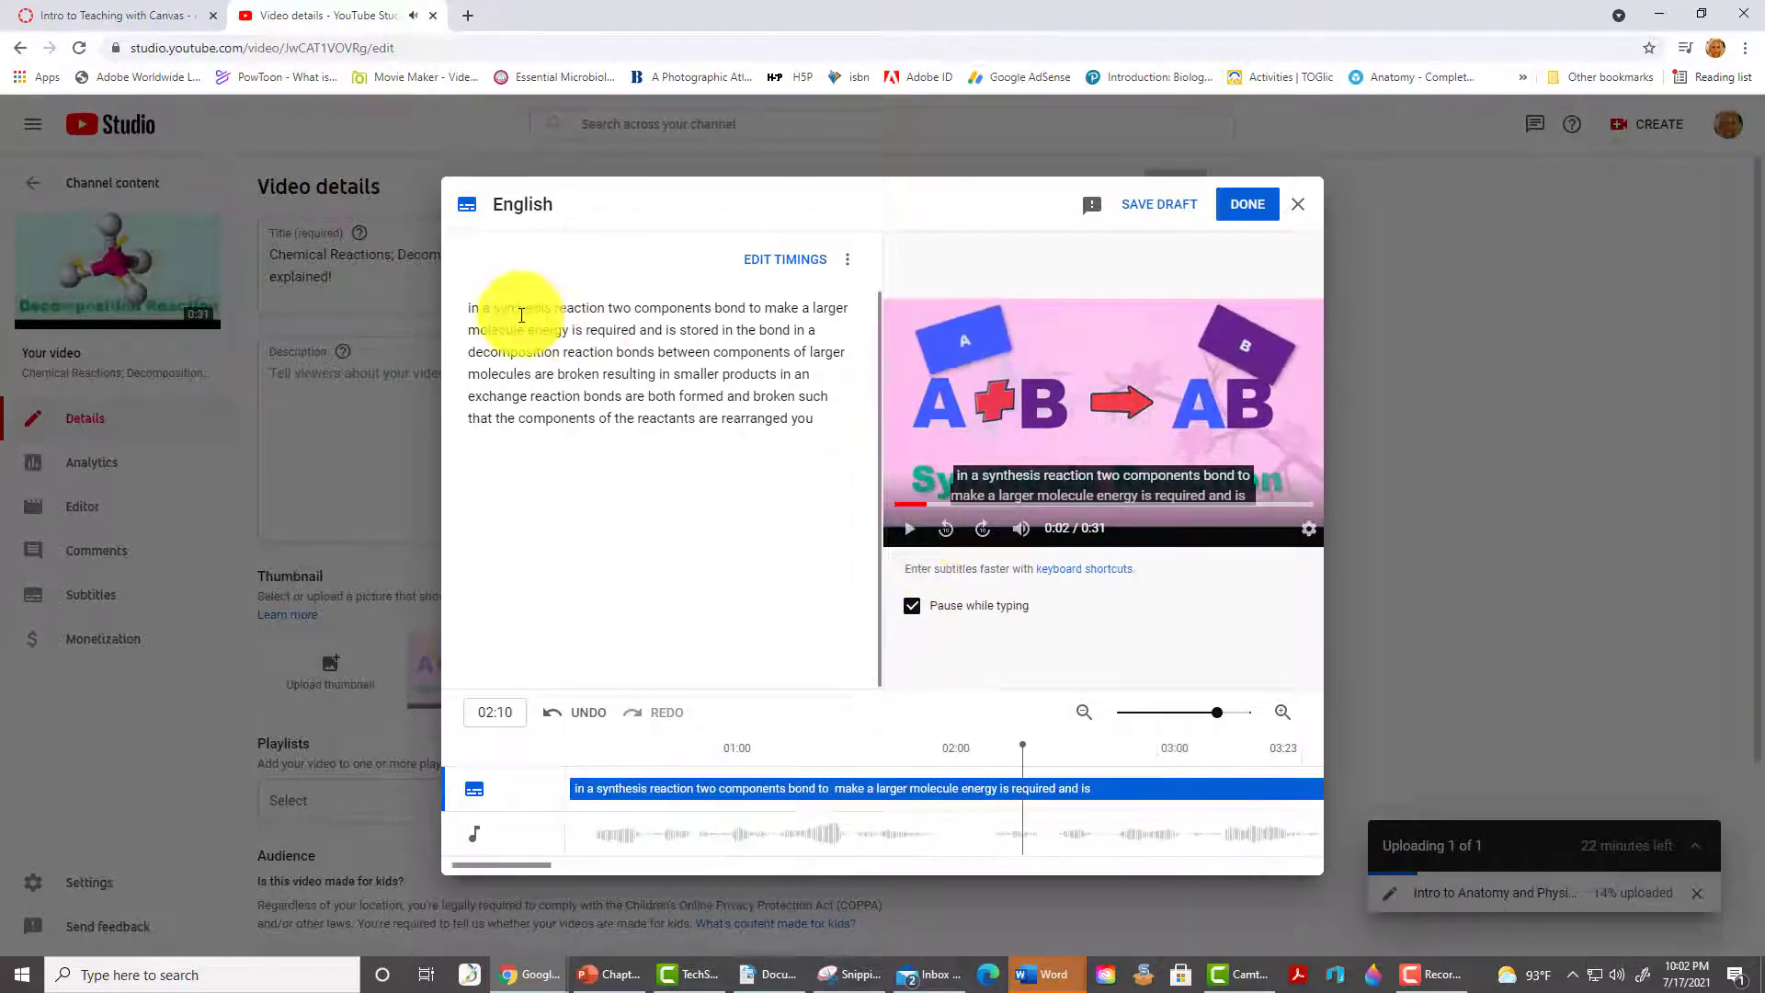
- Capitalize 'I', add a comma after reaction, periods after molecule and bond, then save
left_click_drag(468, 310, 473, 308)
type("I")
left_click(608, 312)
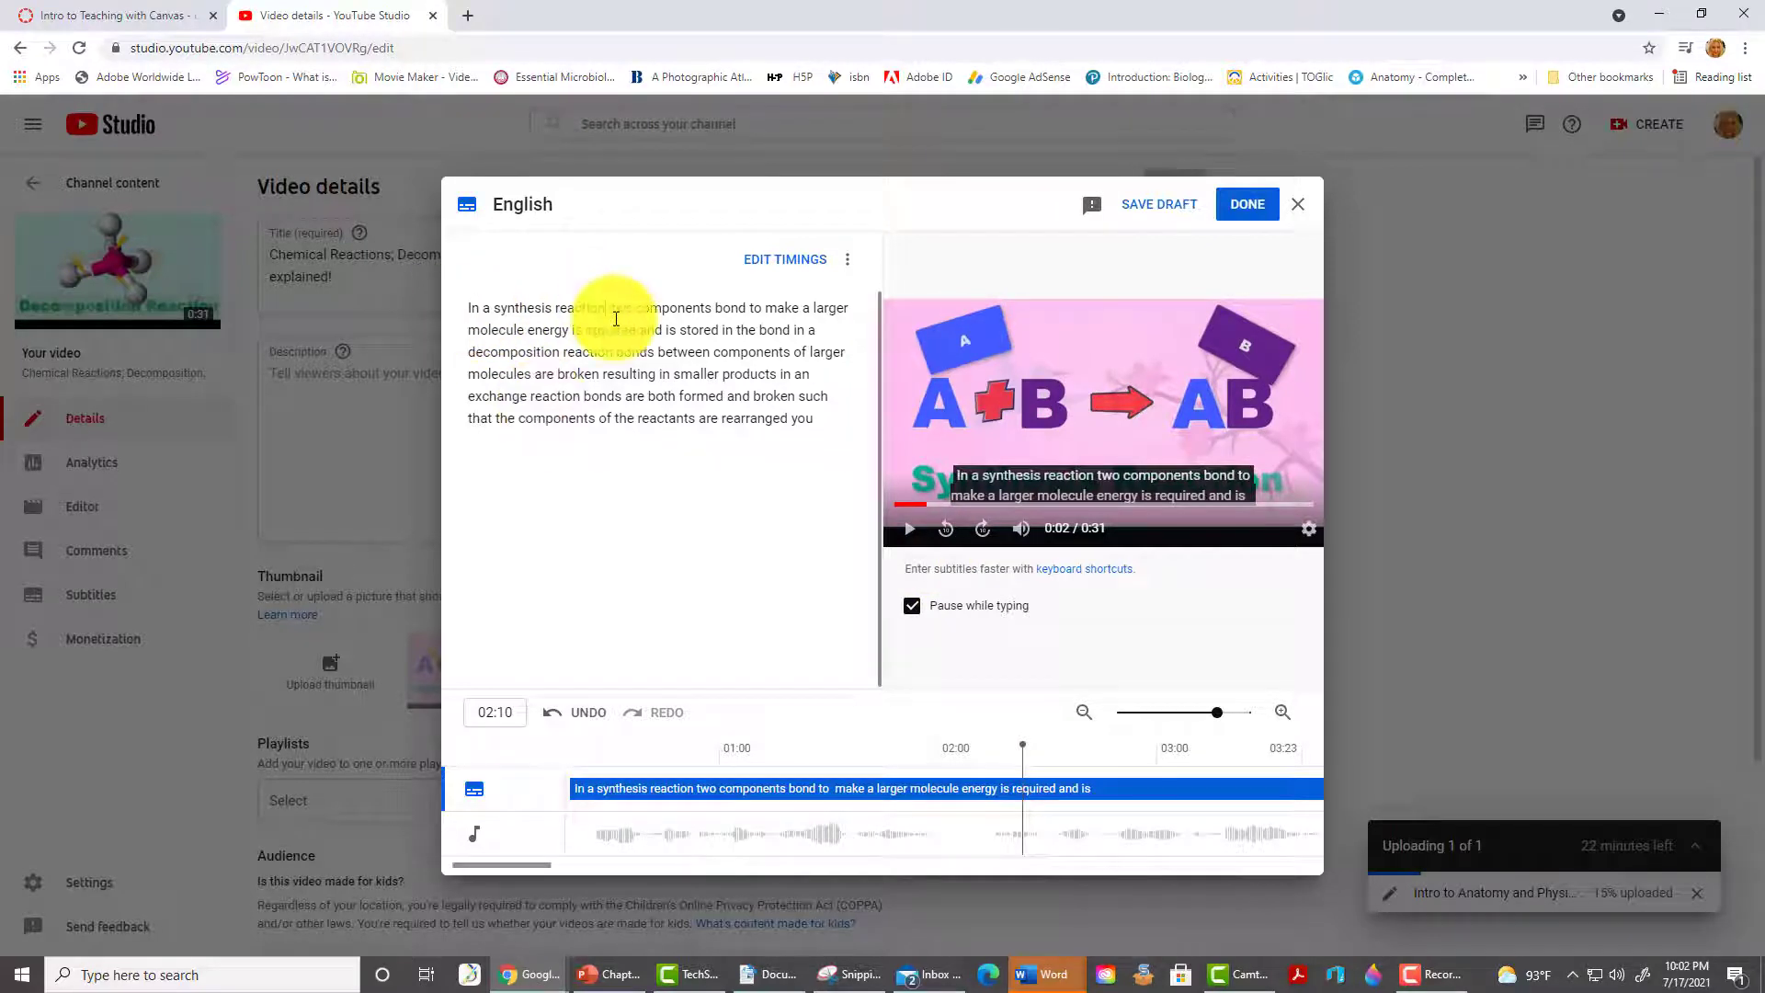
type(",")
left_click(565, 331)
type(". E")
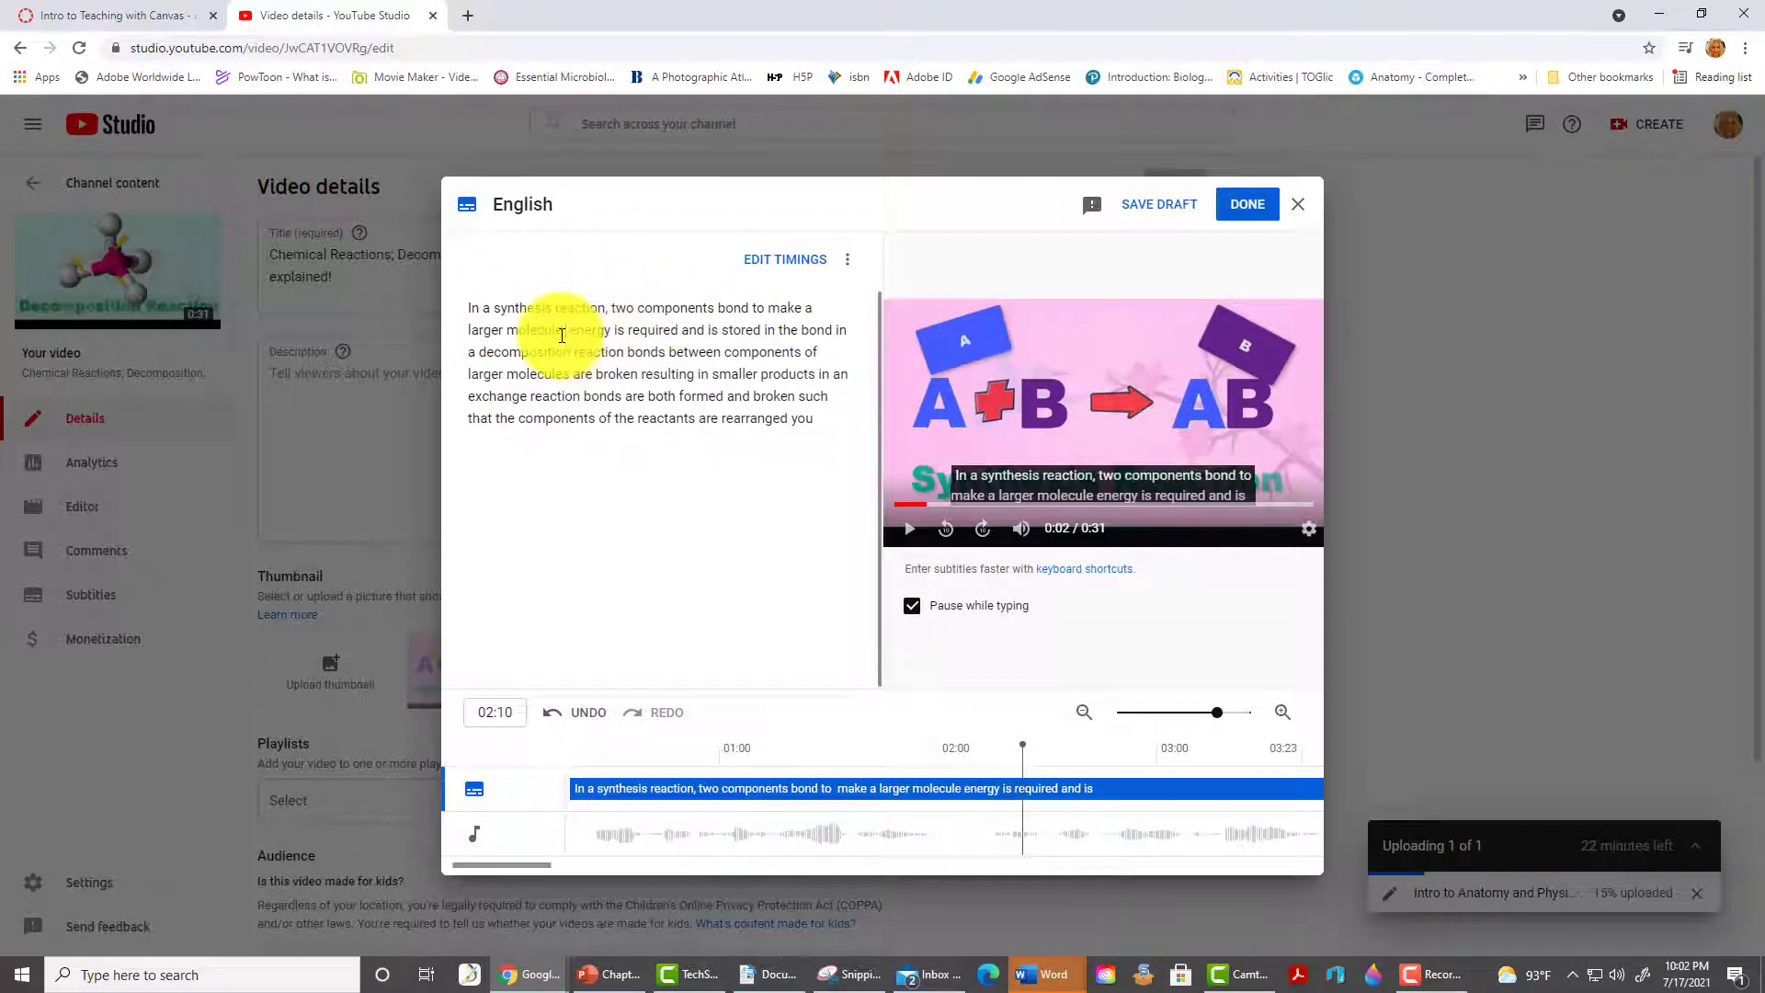
key("Delete")
key("Delete")
left_click(834, 330)
type(".")
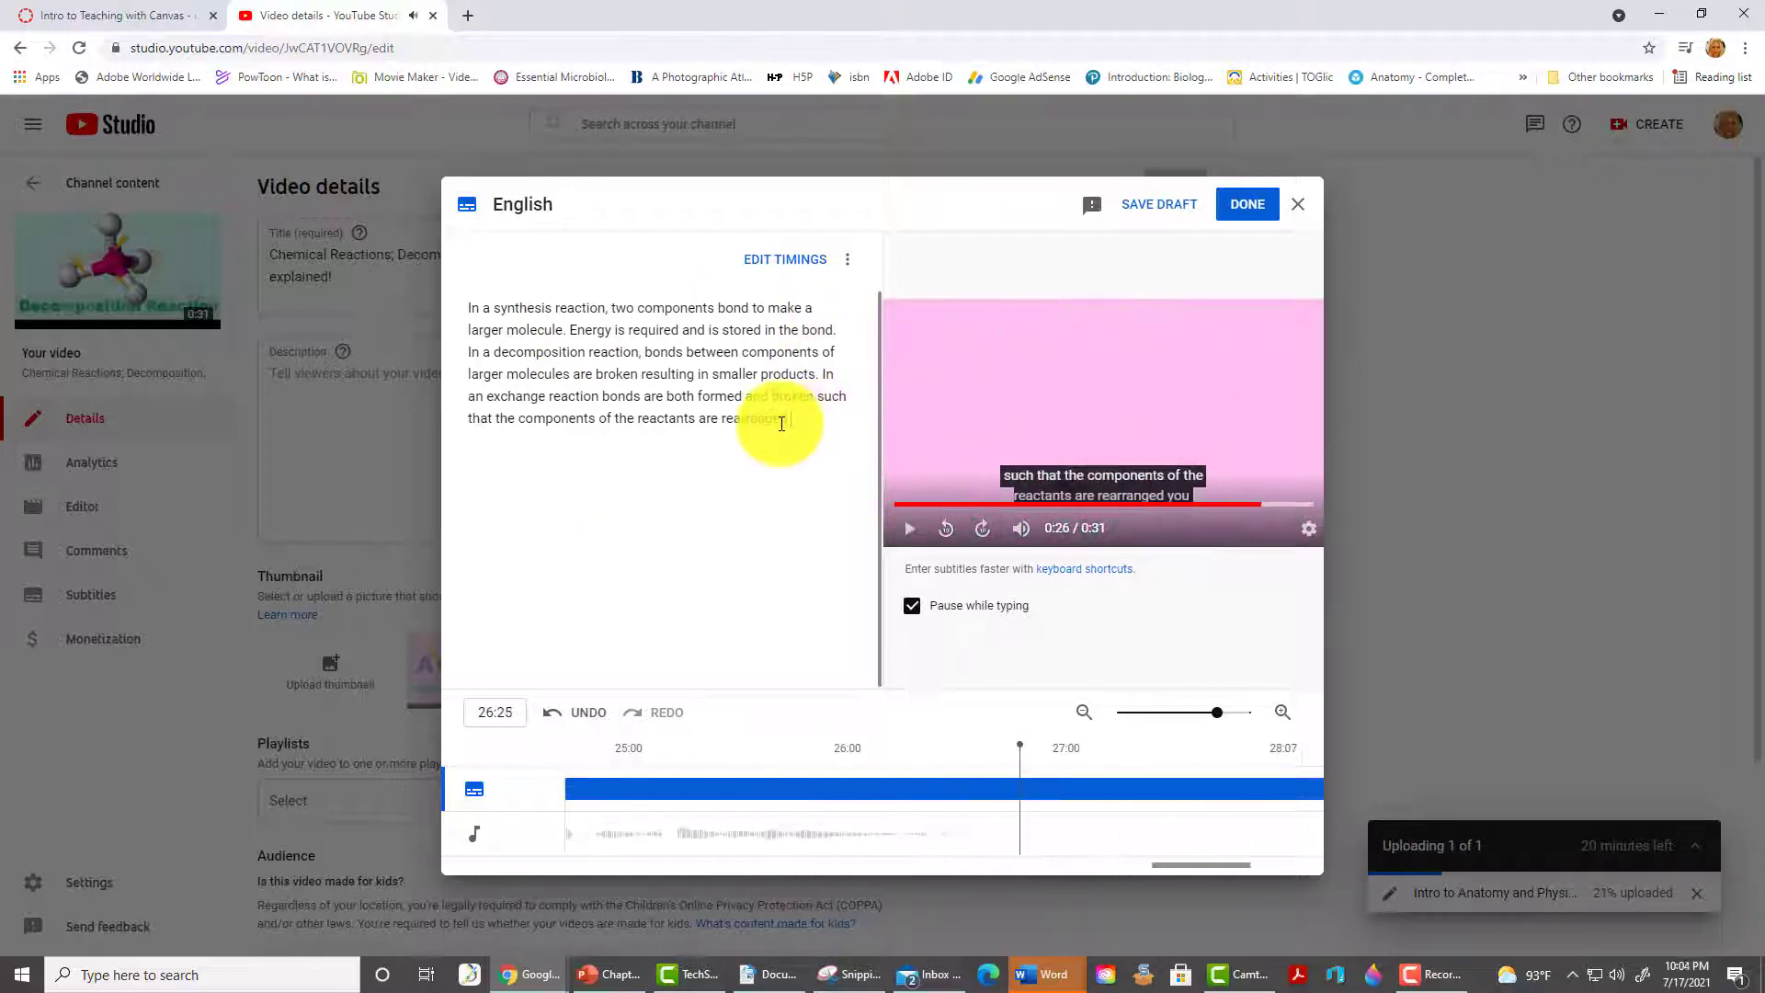
left_click(1247, 205)
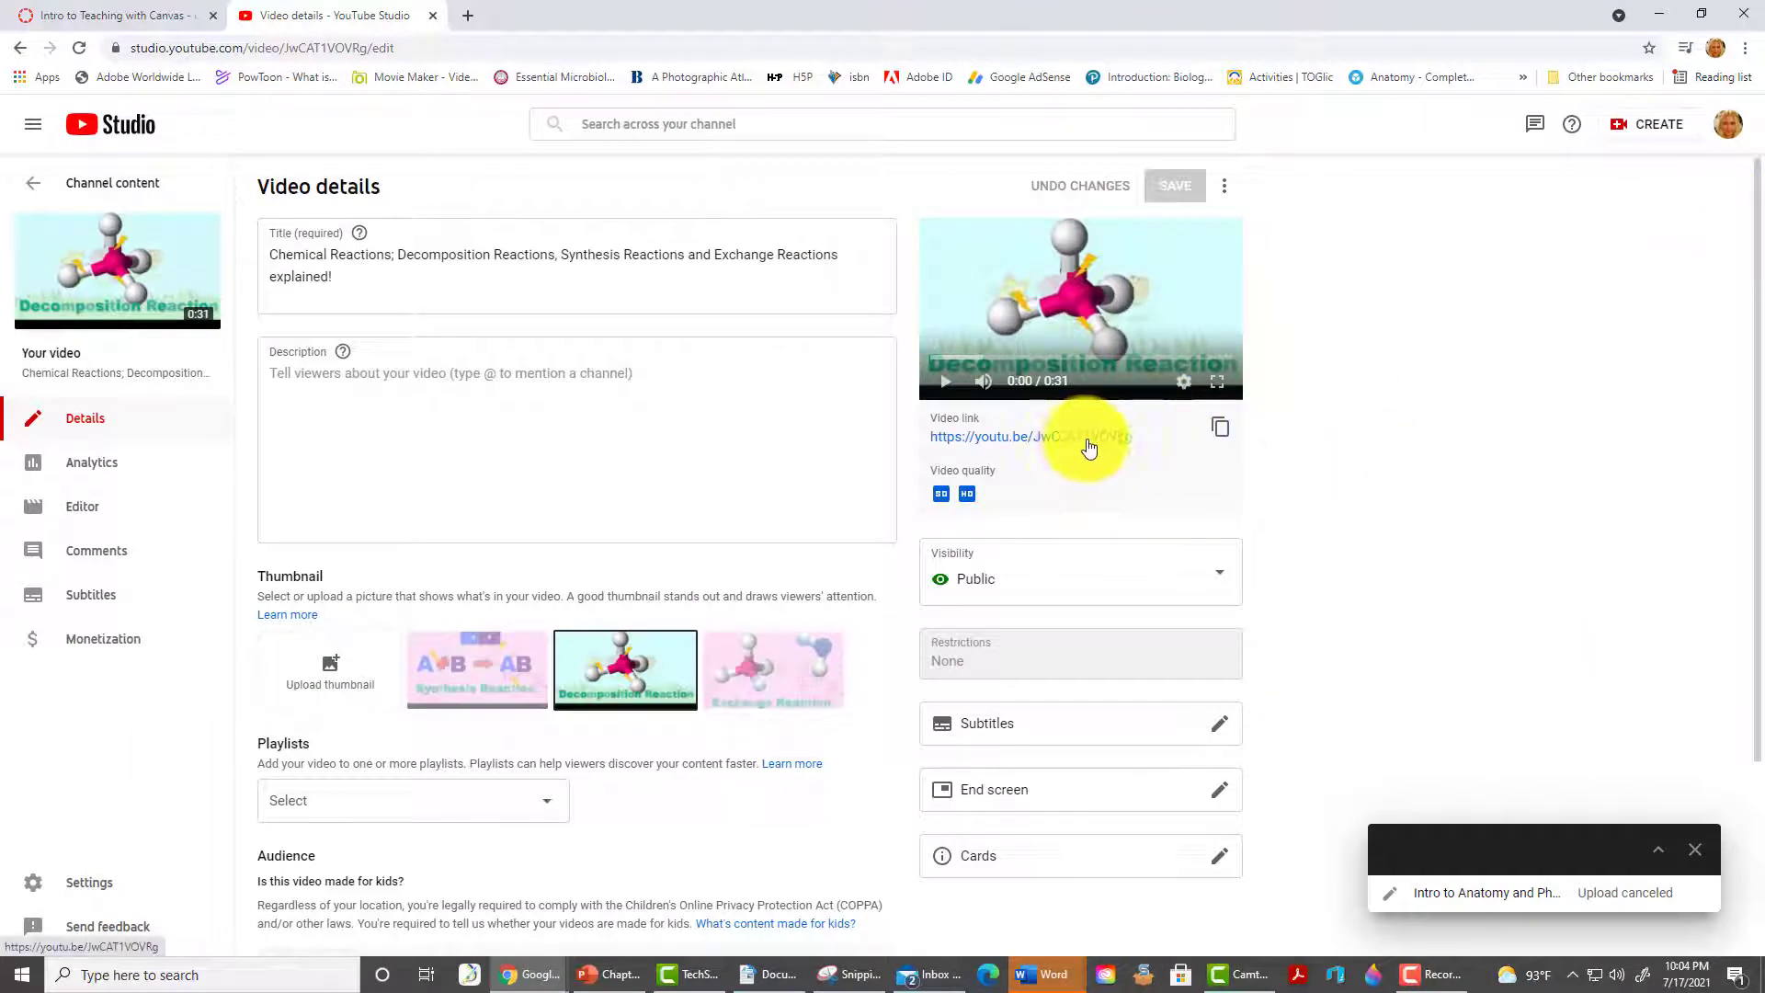
- Paste the Chemical Reactions video link below the tree image and save & publish the Demo Page
left_click(1223, 430)
left_click(119, 16)
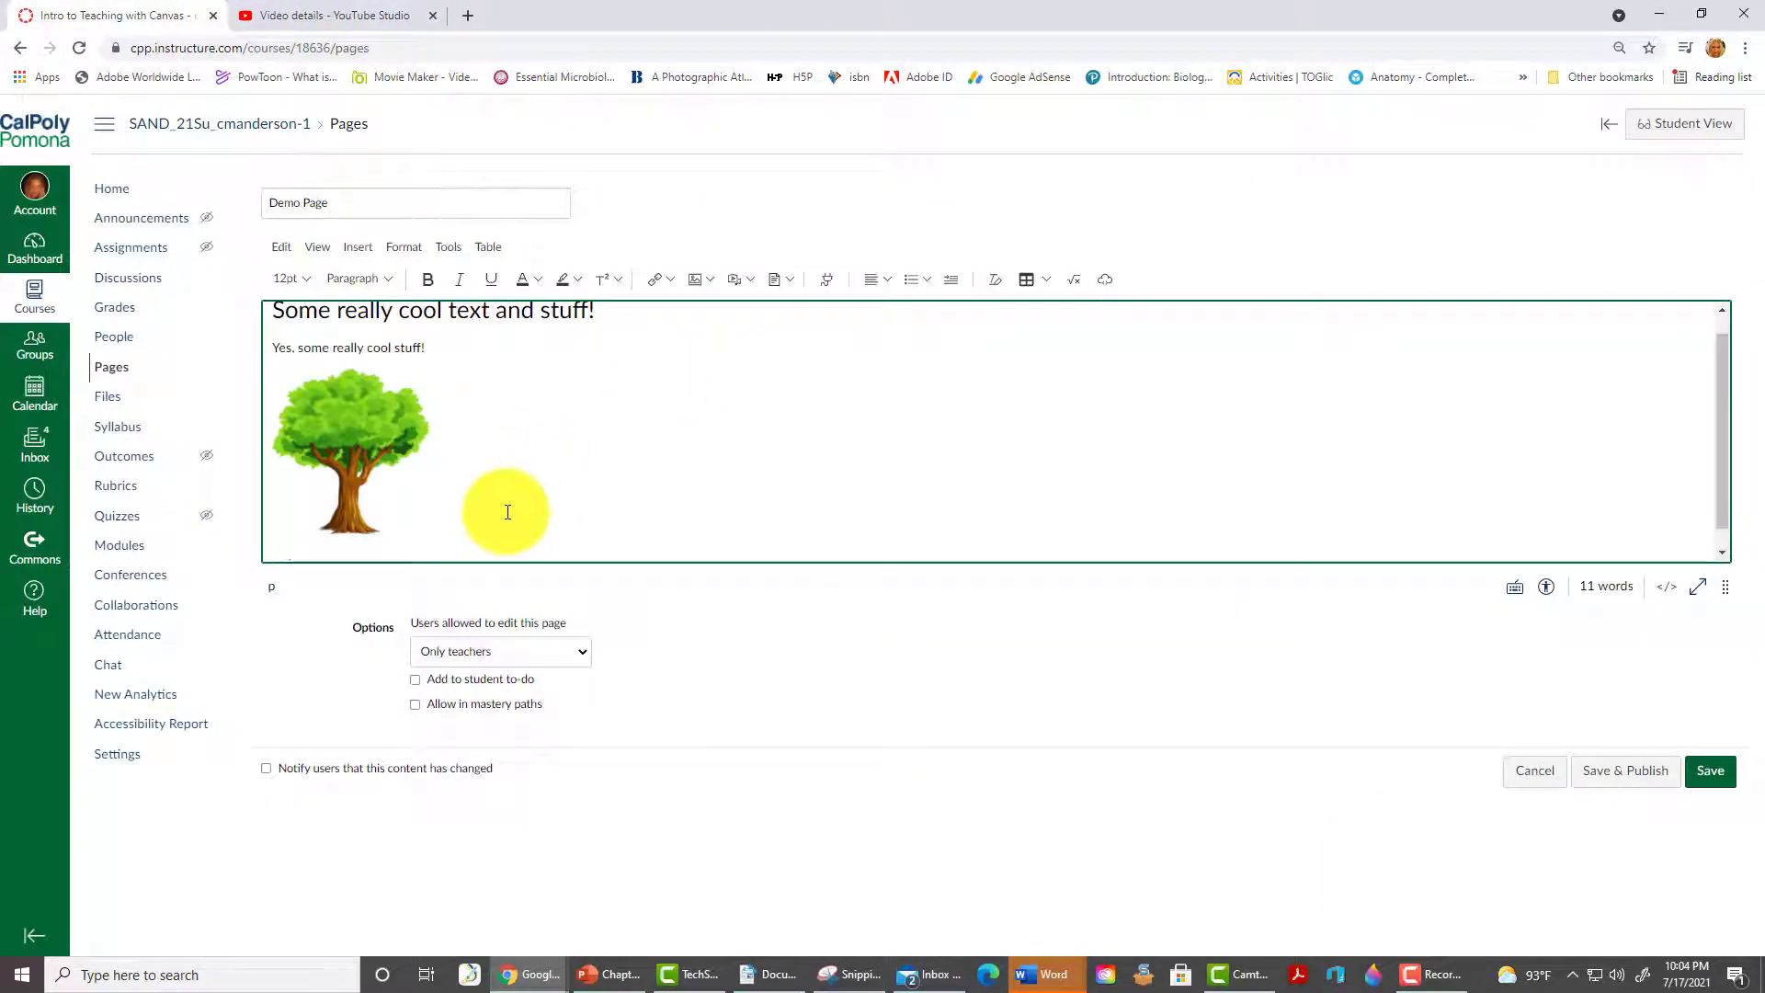
key("ctrl+v")
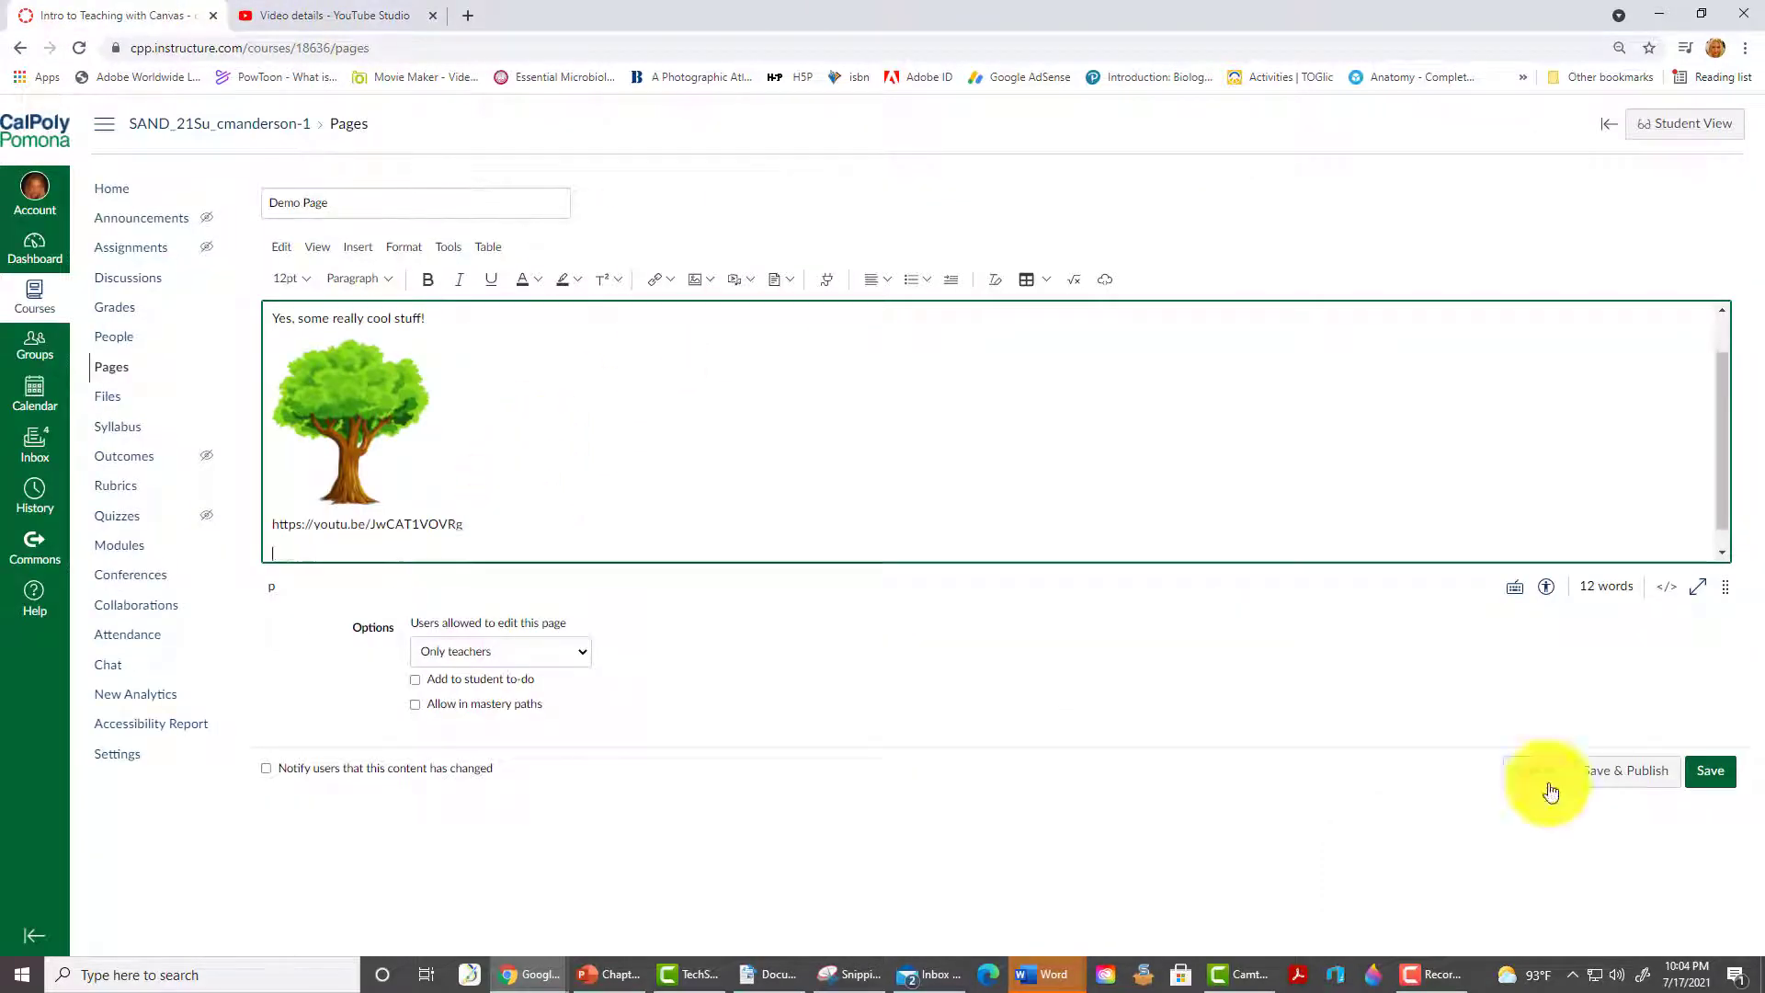
left_click(1623, 775)
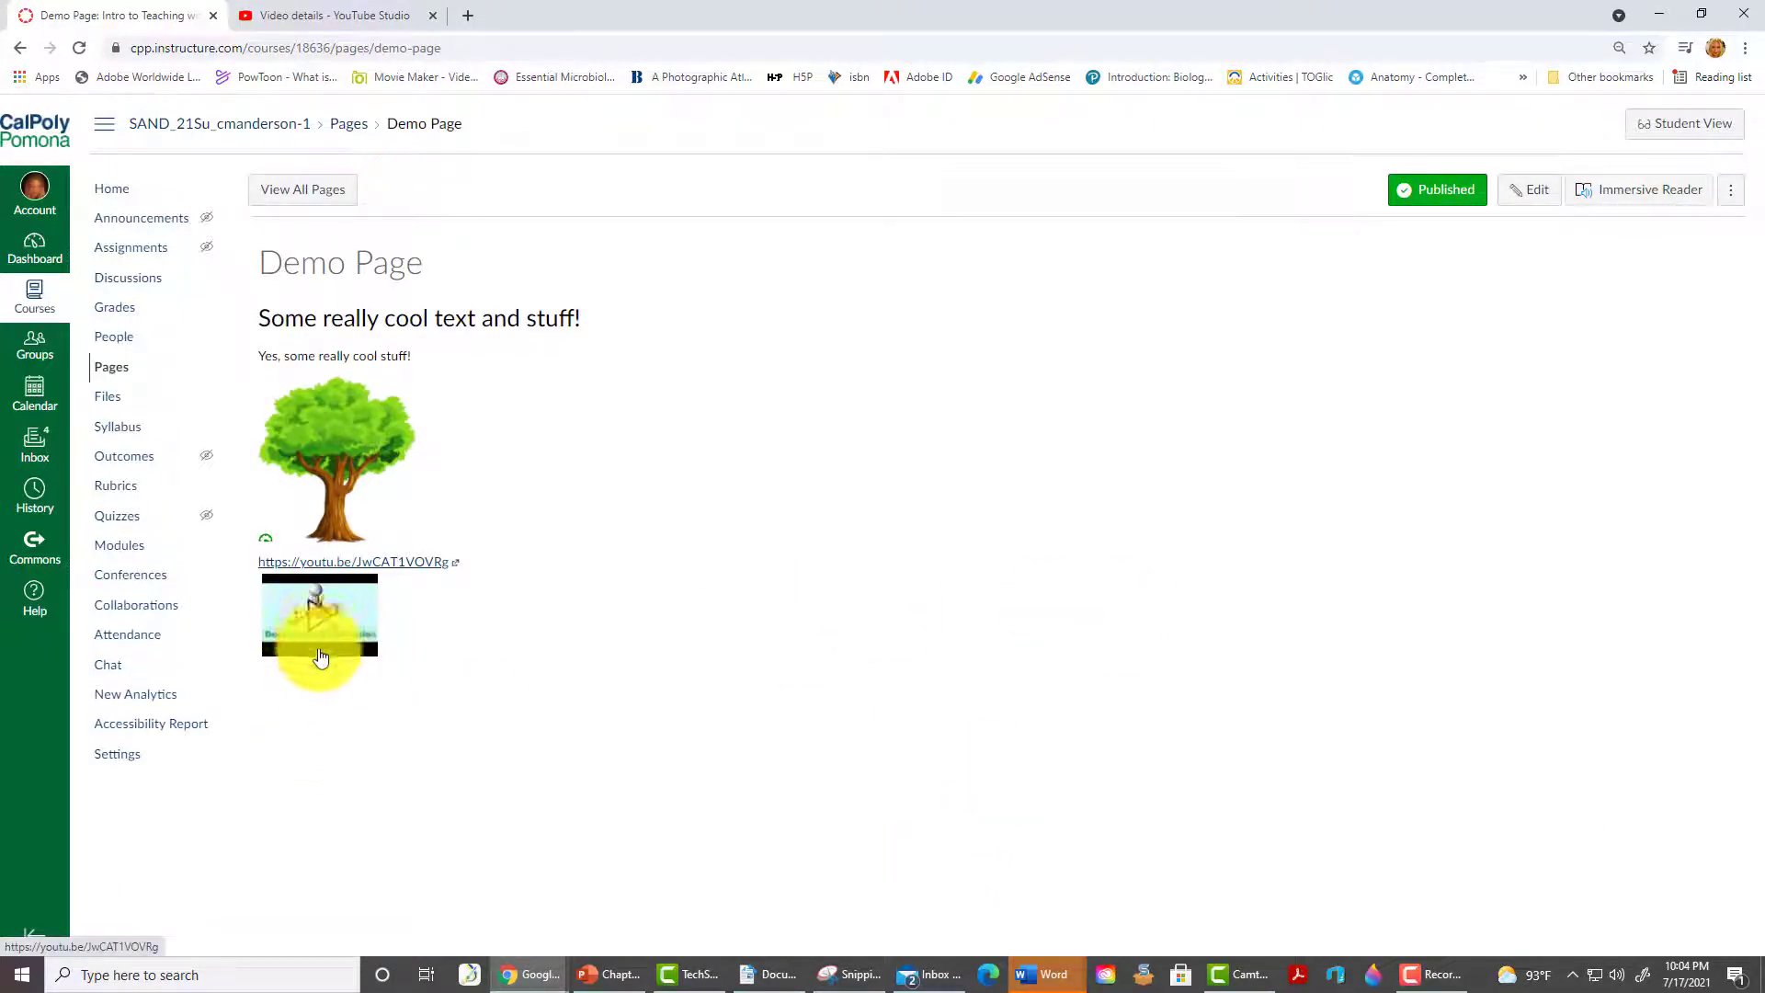
left_click(1519, 193)
left_click(383, 15)
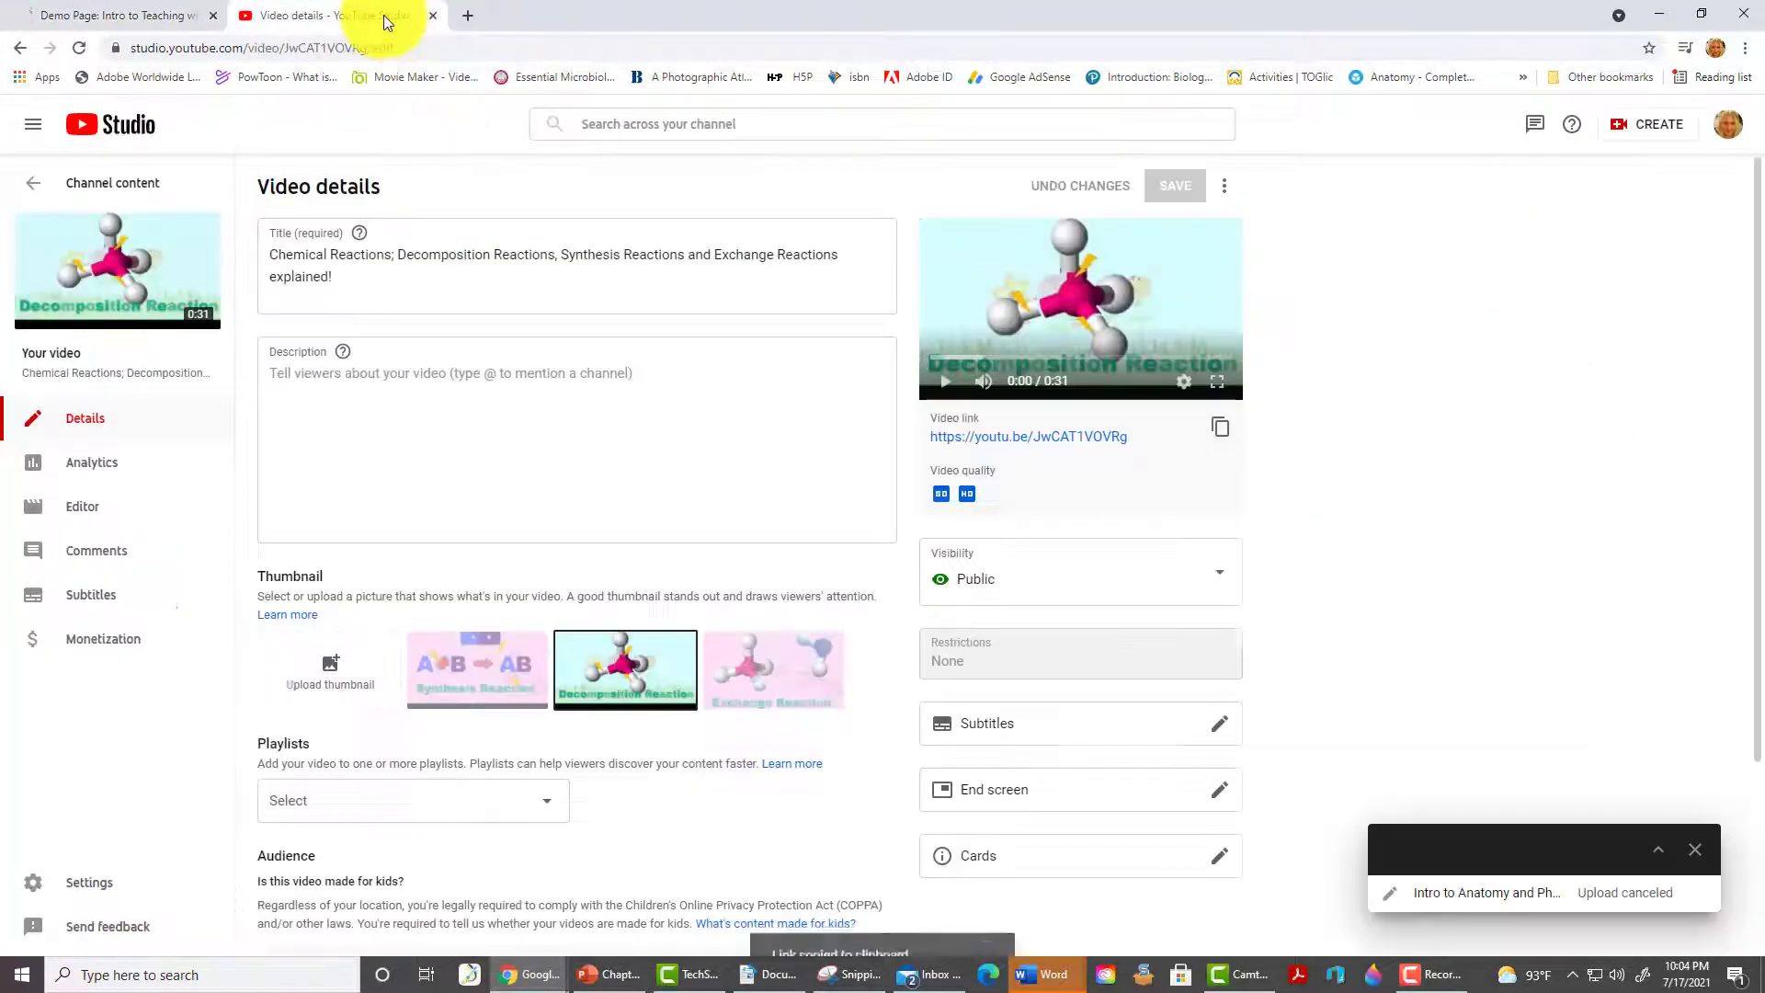
- Open the Chemical Reactions watch page, turn on captions, and copy its iframe embed code
left_click(117, 280)
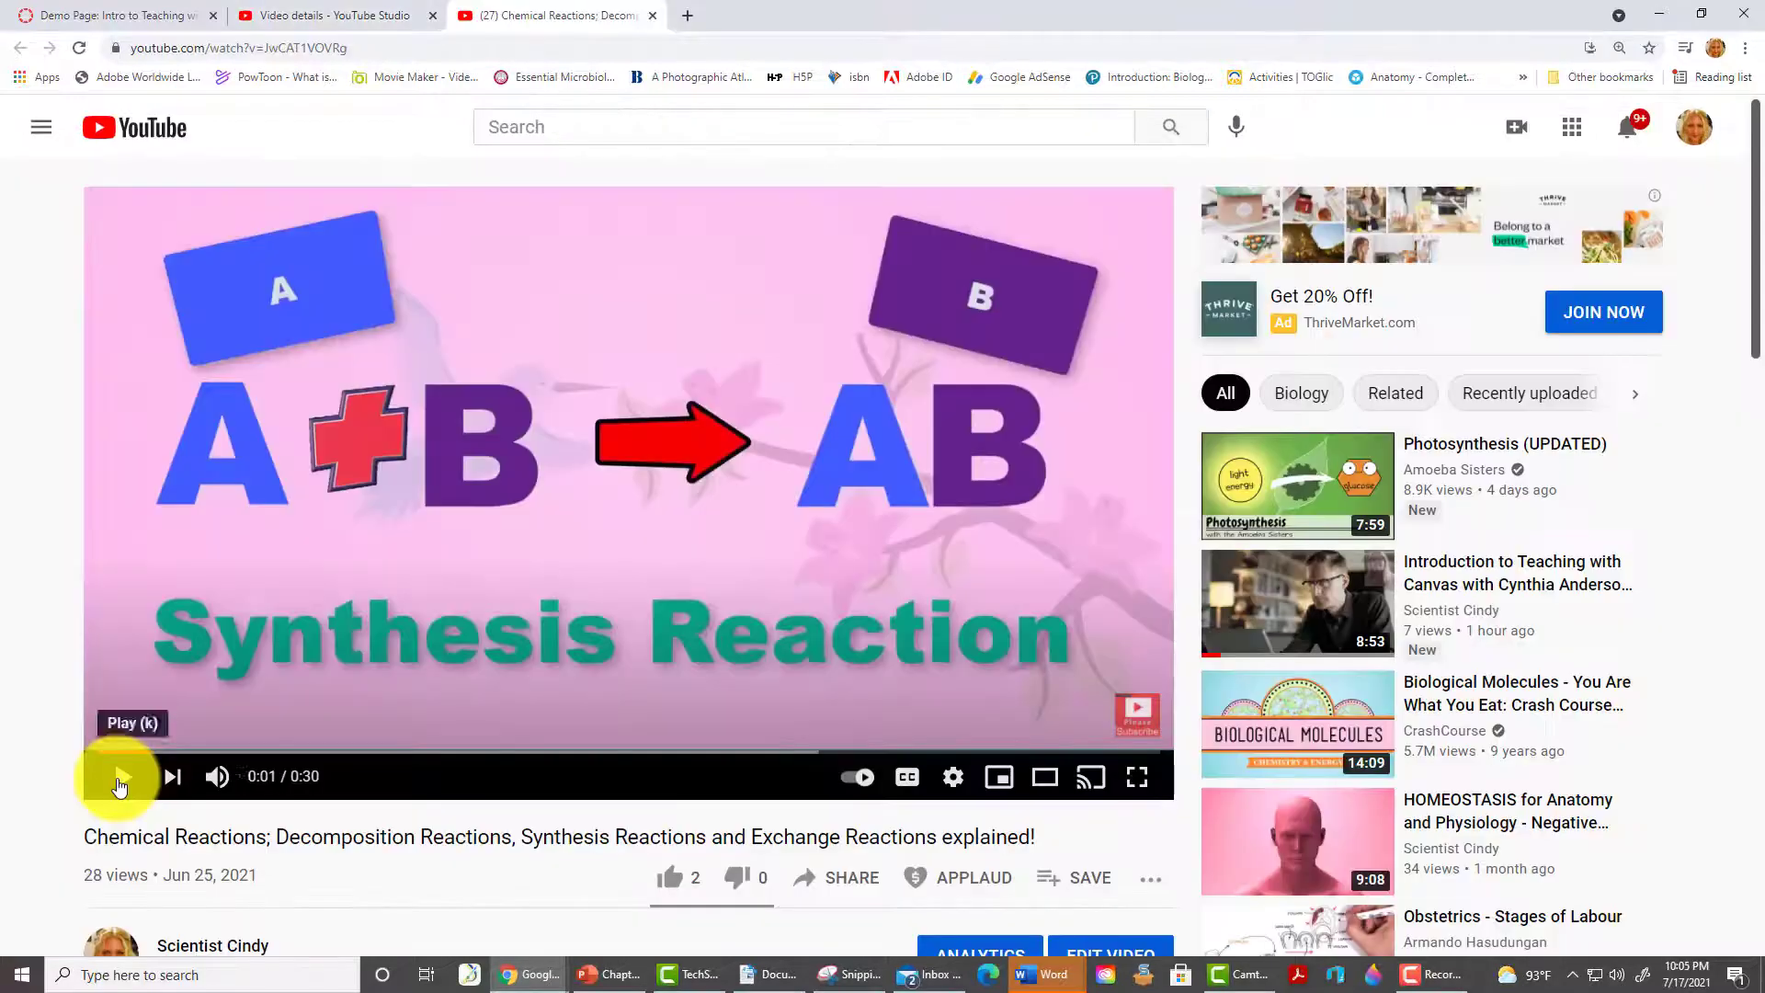
left_click(907, 781)
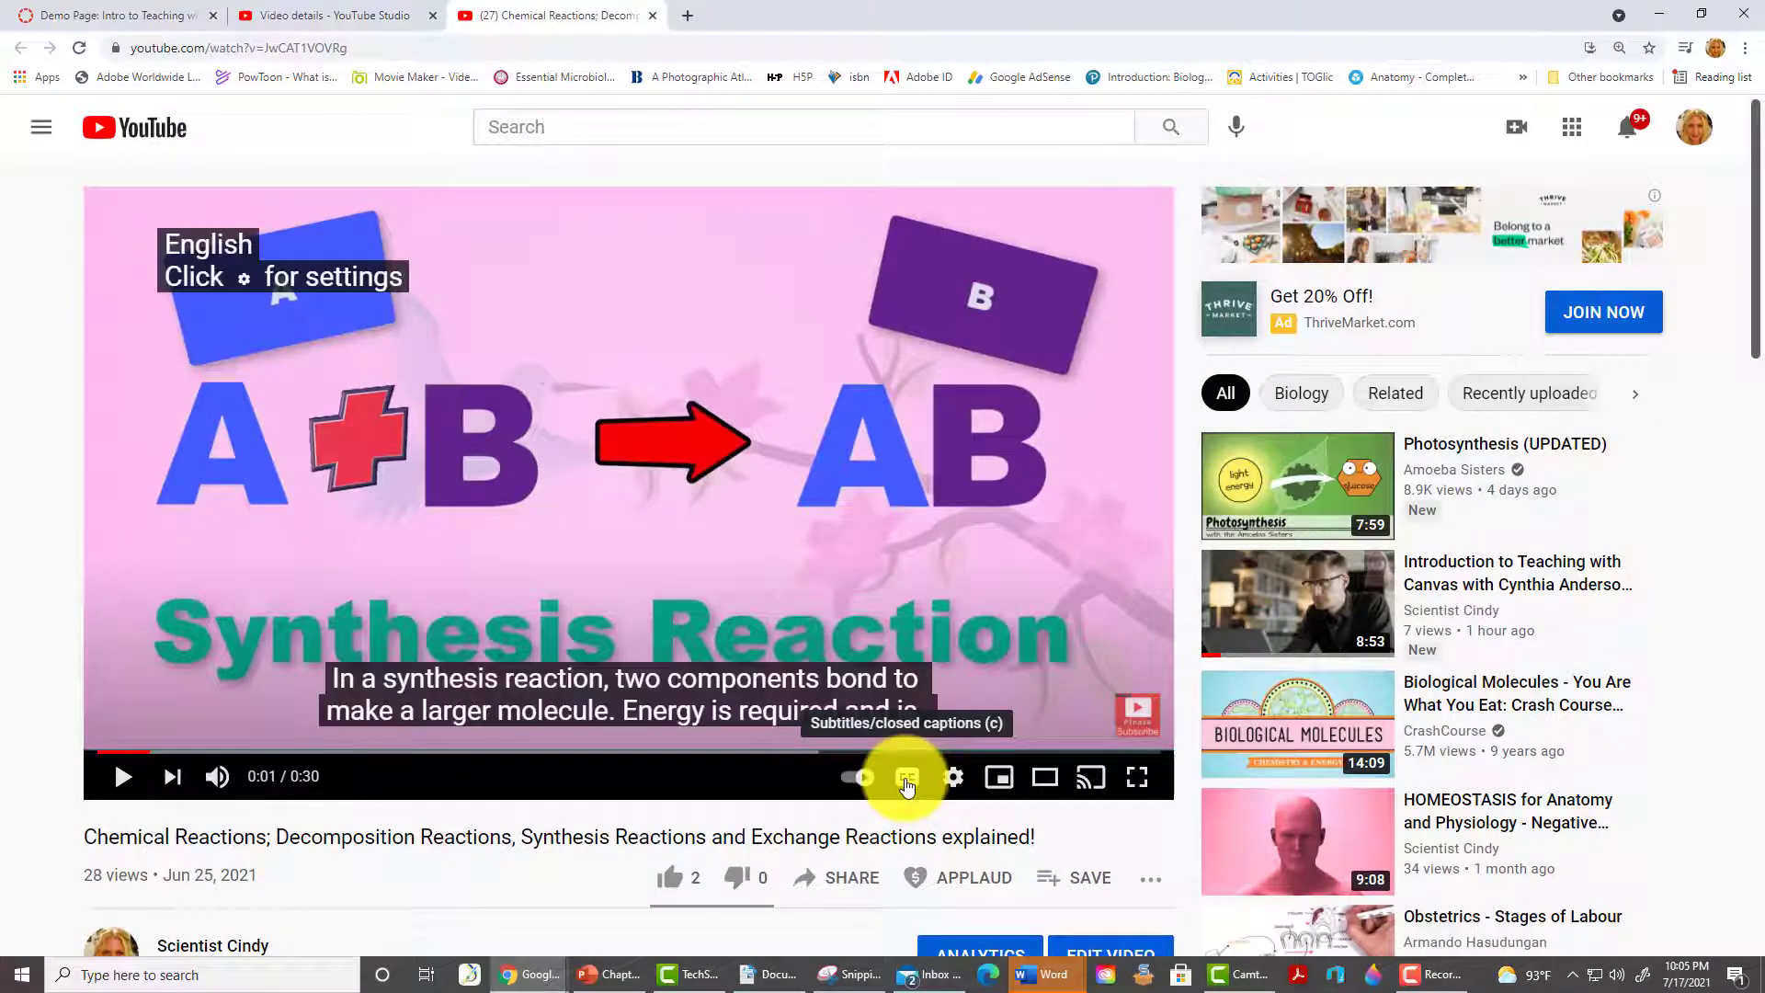
scroll(768, 790, "down", 2)
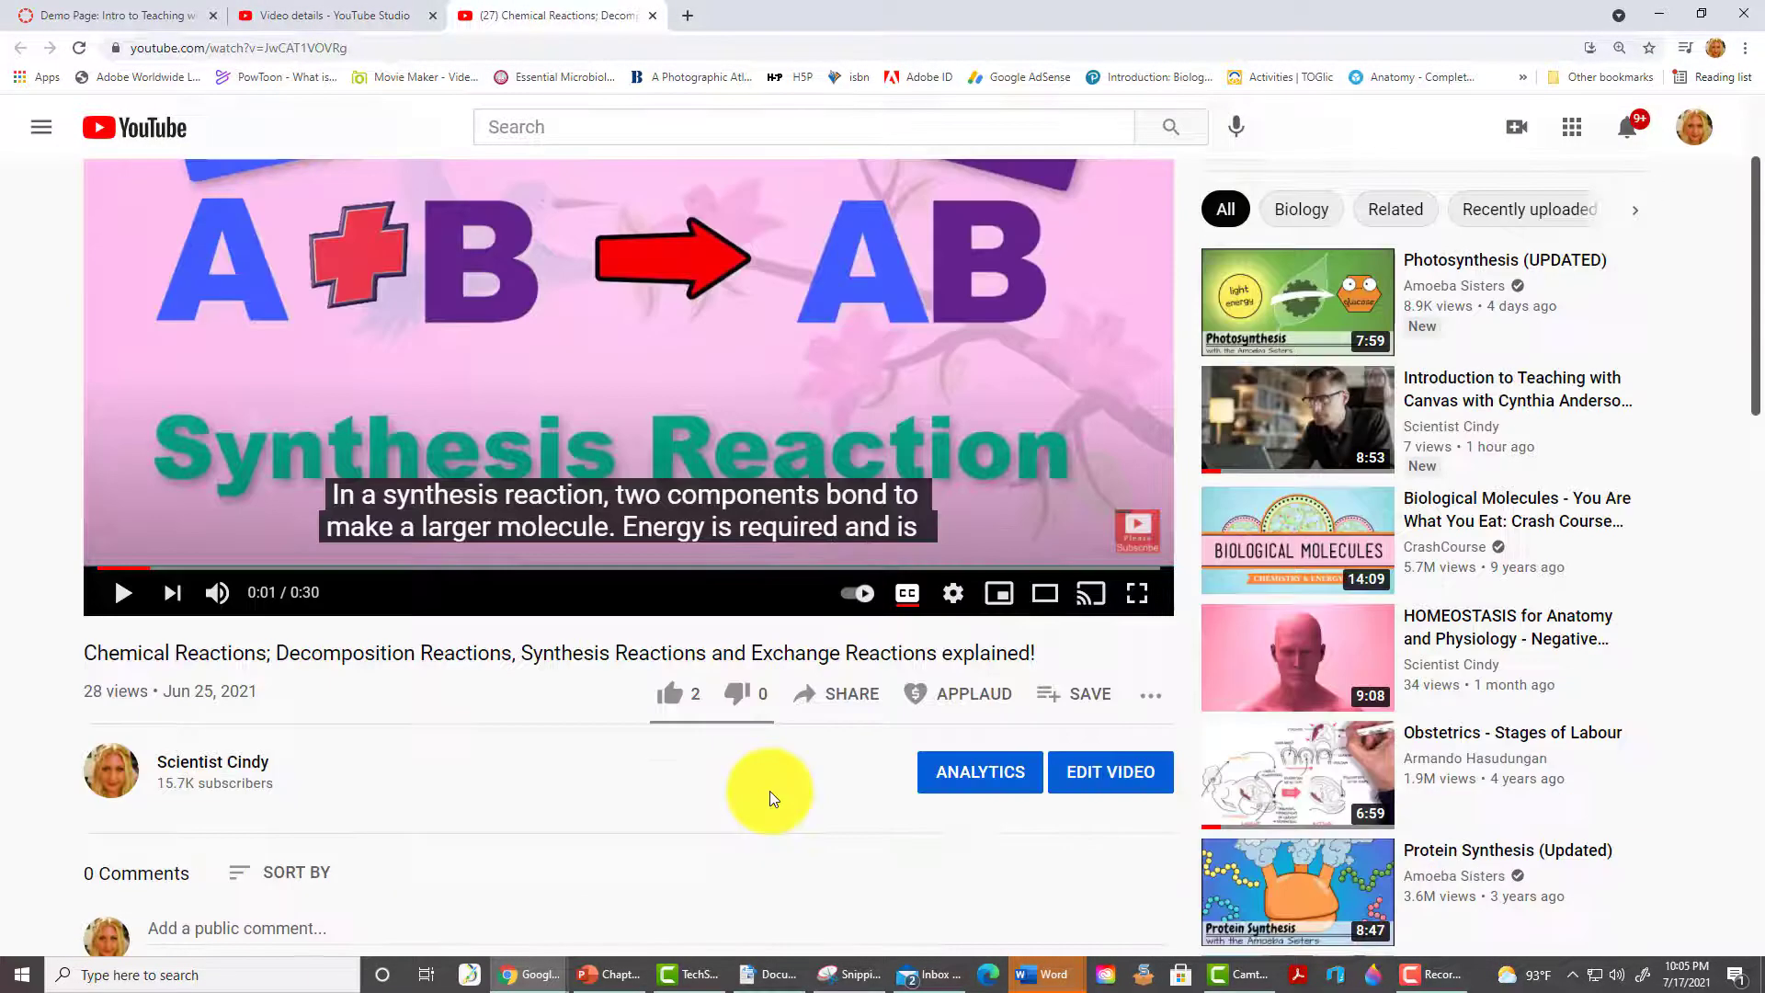
left_click(844, 700)
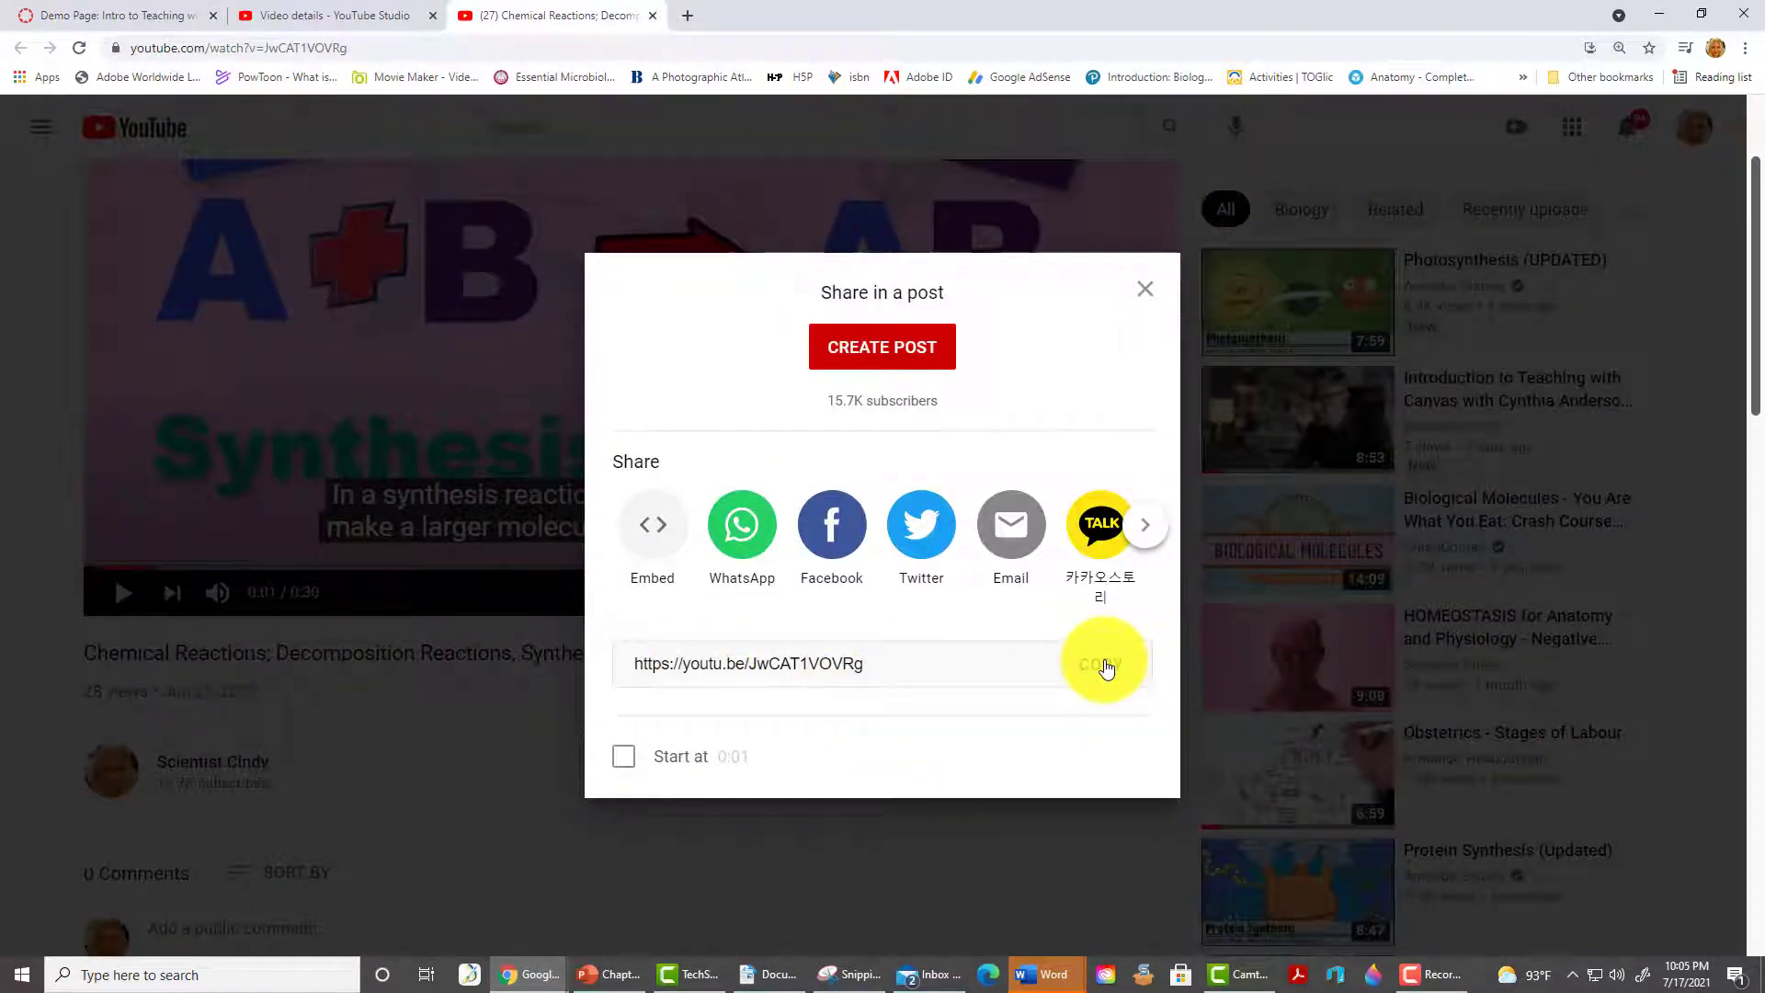
left_click(652, 532)
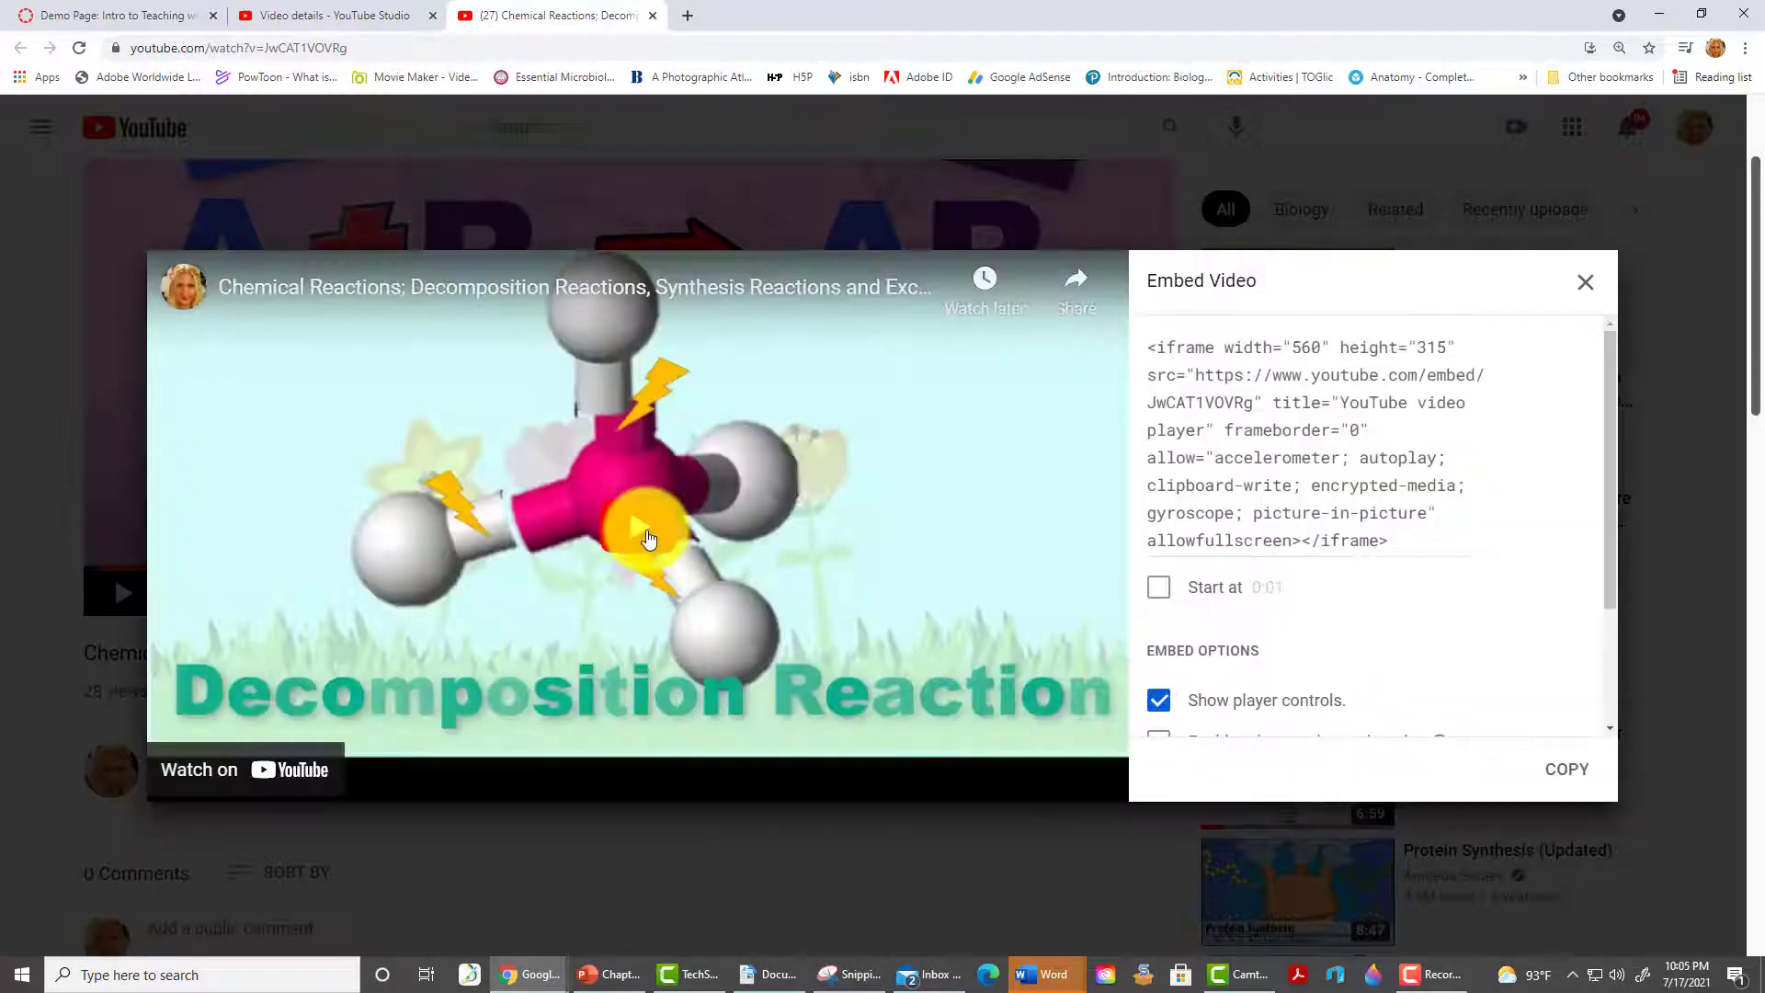
left_click(1576, 776)
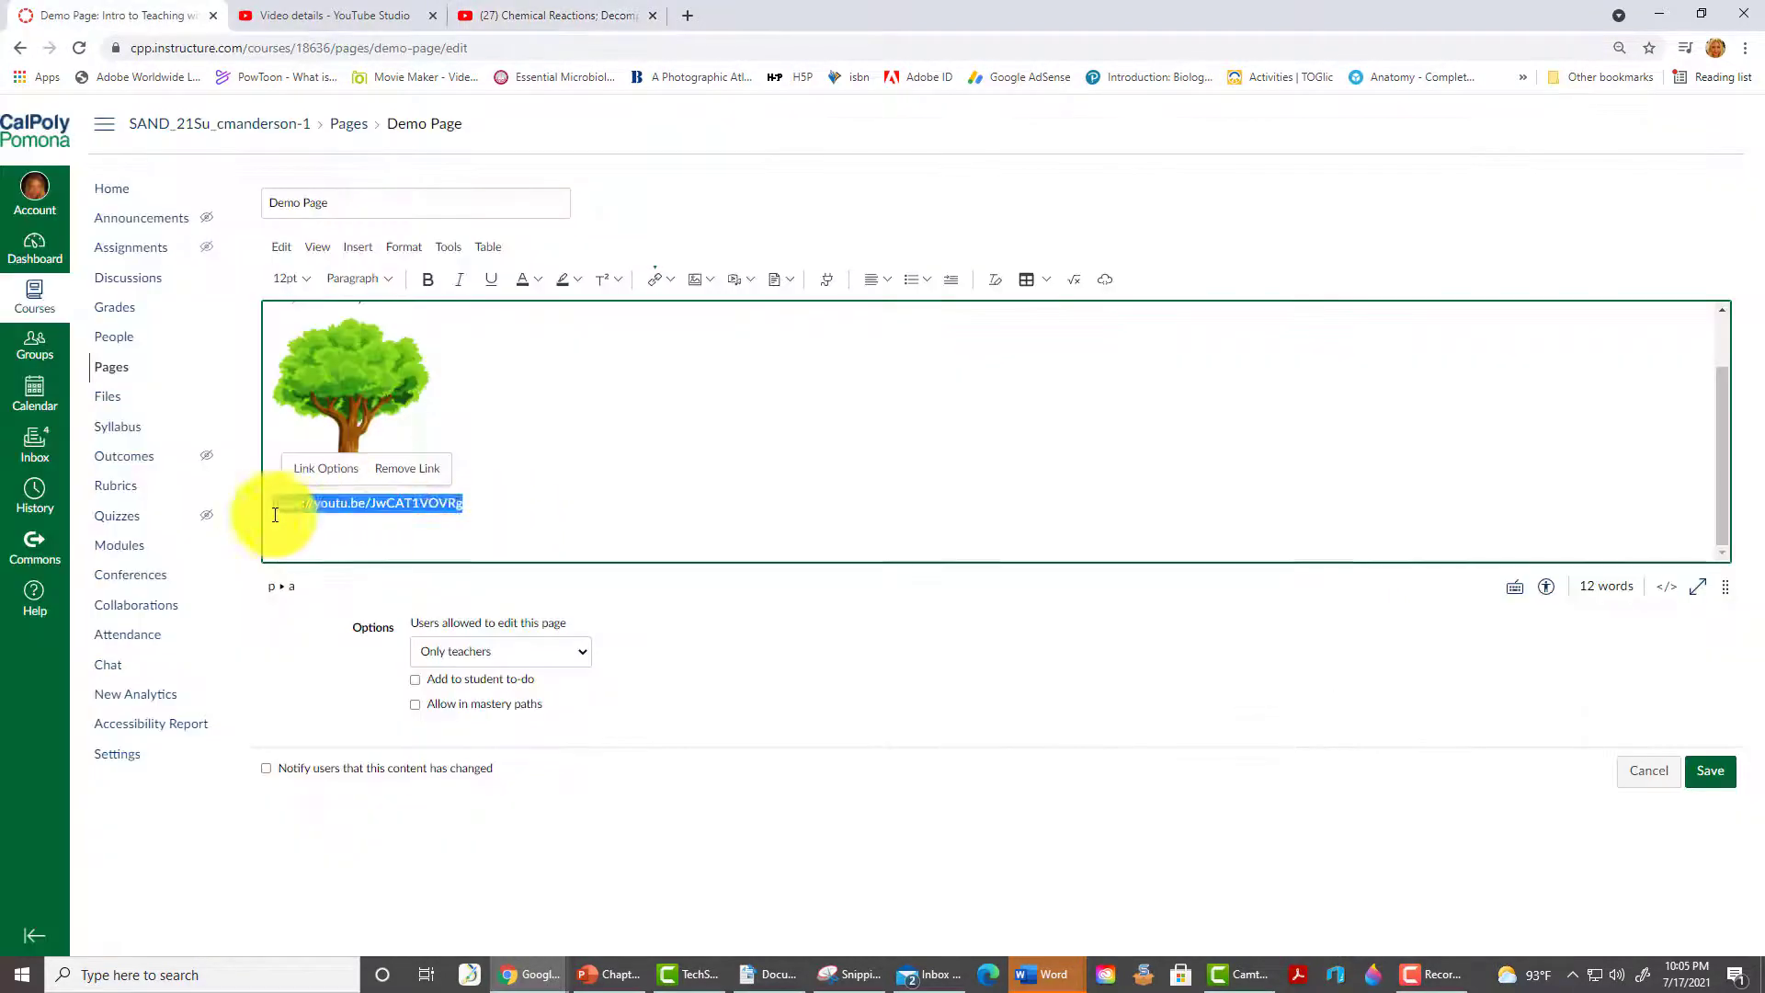
- Replace the pasted link with the YouTube embed code as an embedded player and save the Demo Page
key("BackSpace")
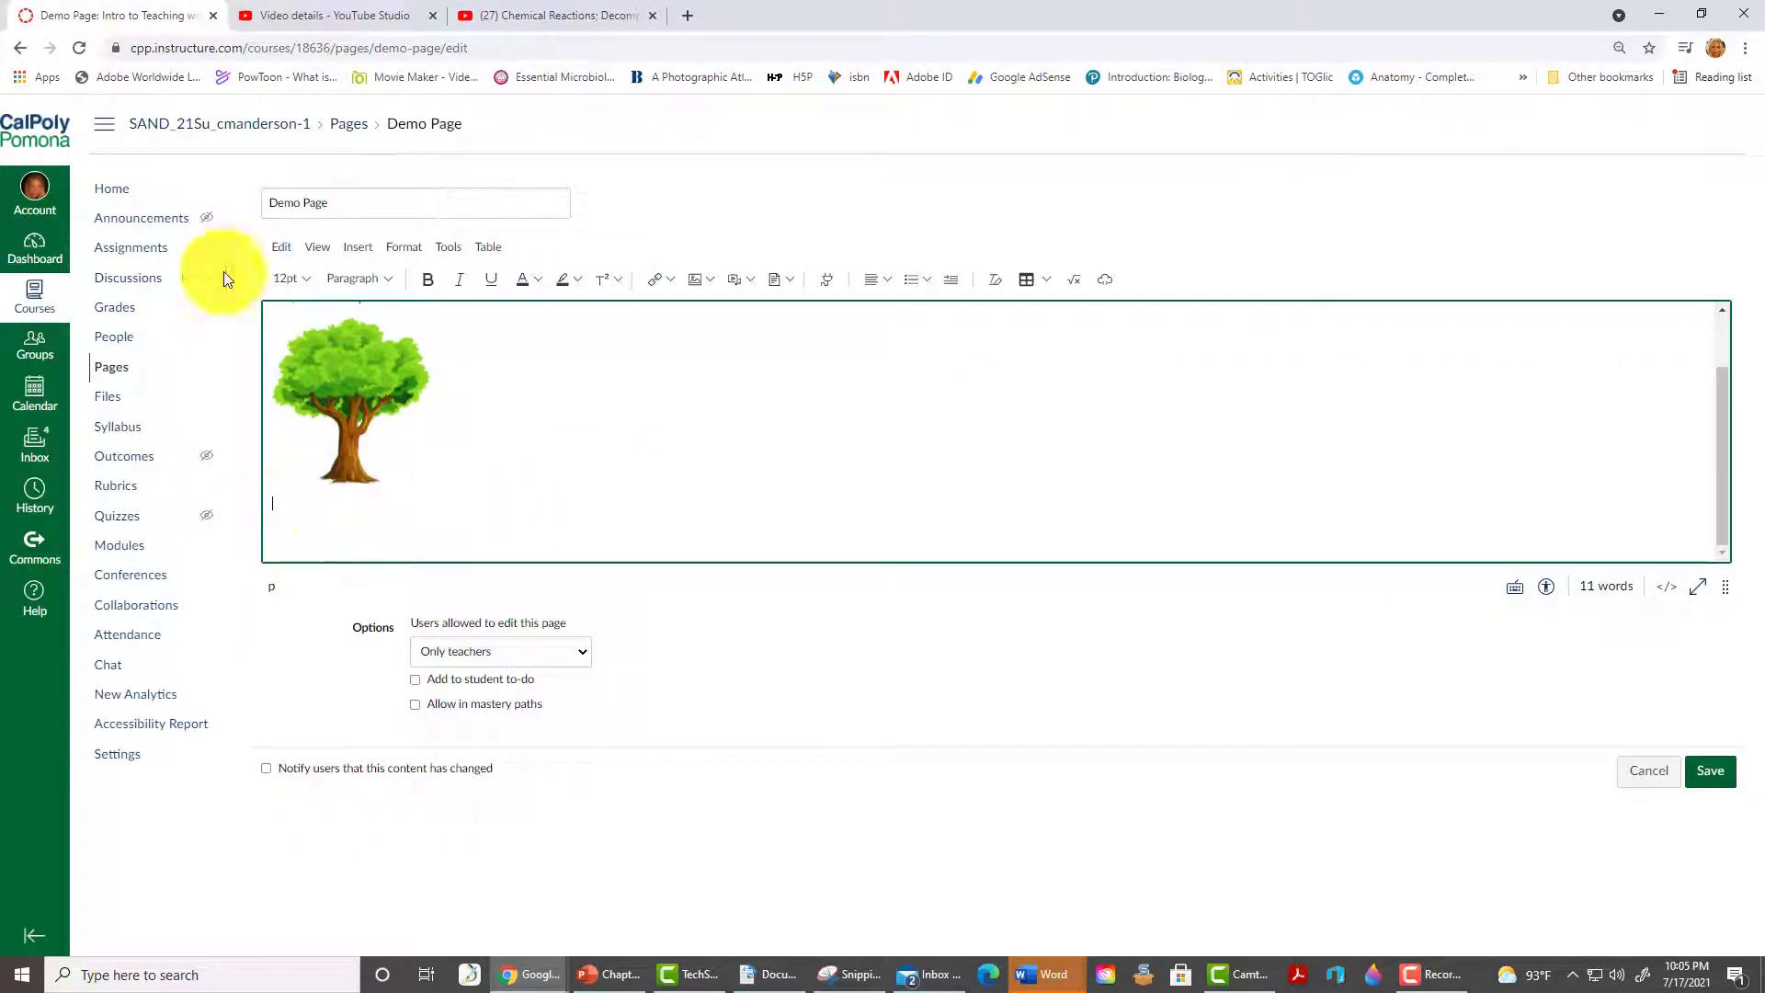
left_click(367, 250)
left_click(419, 445)
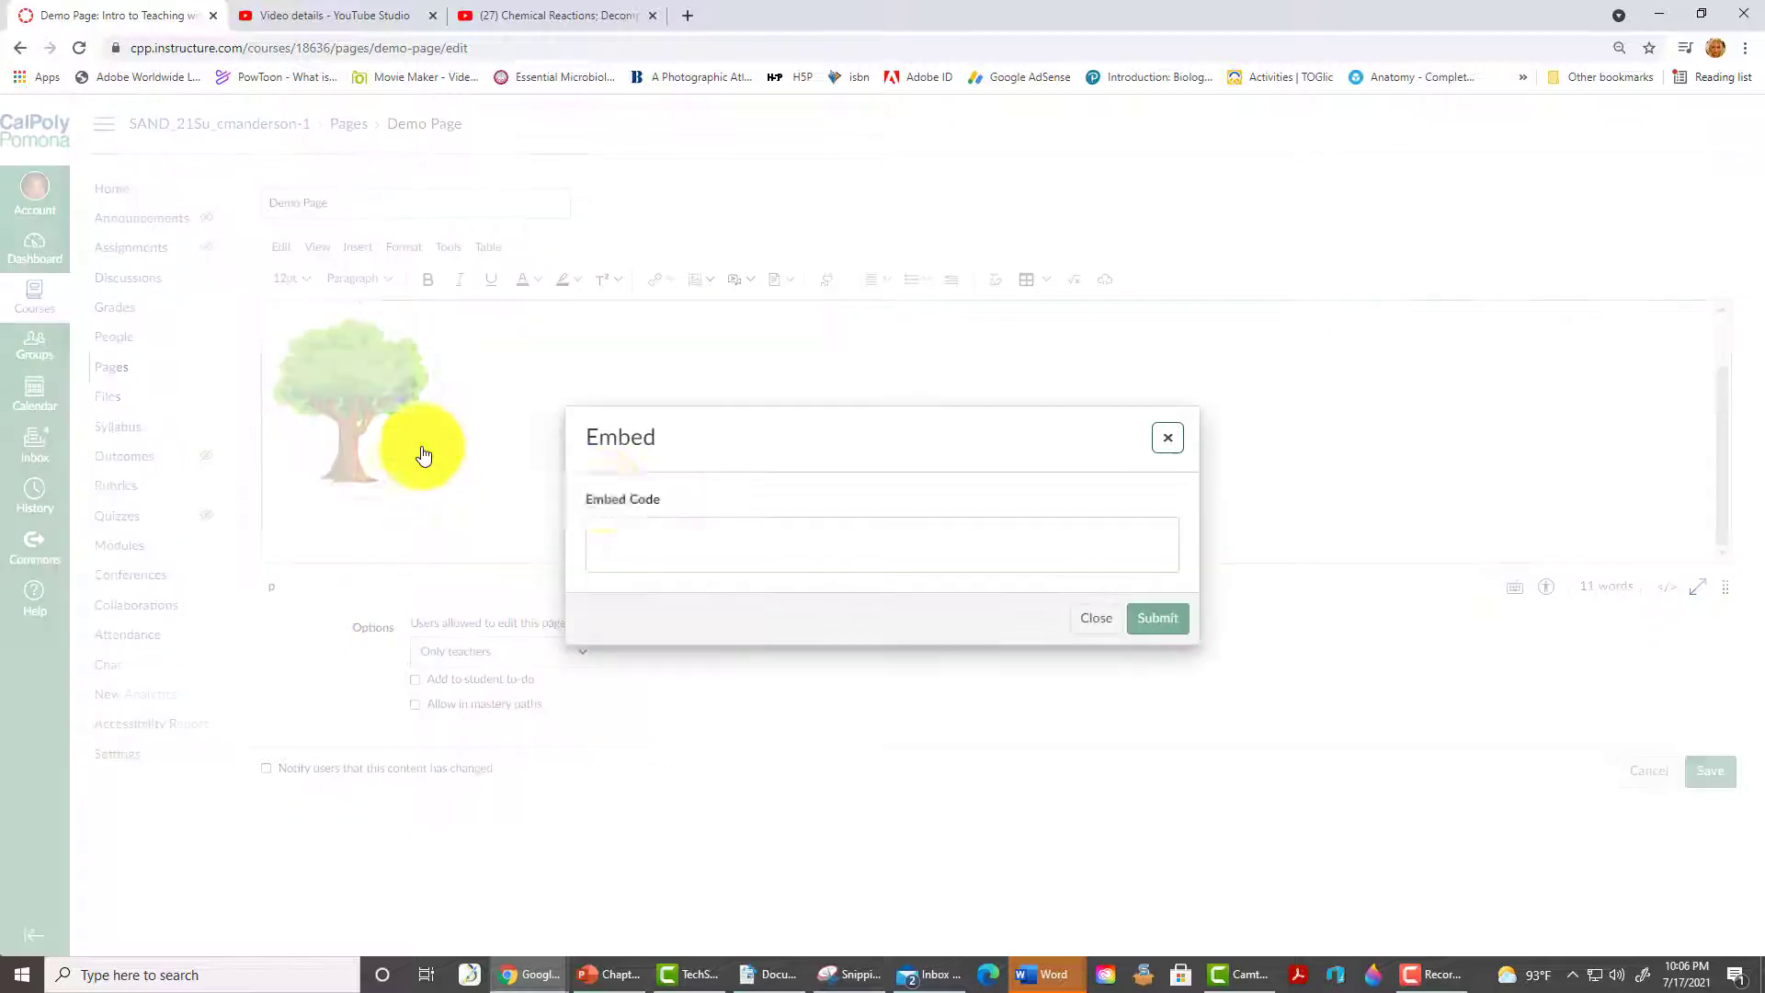
left_click(687, 549)
key("ctrl+v")
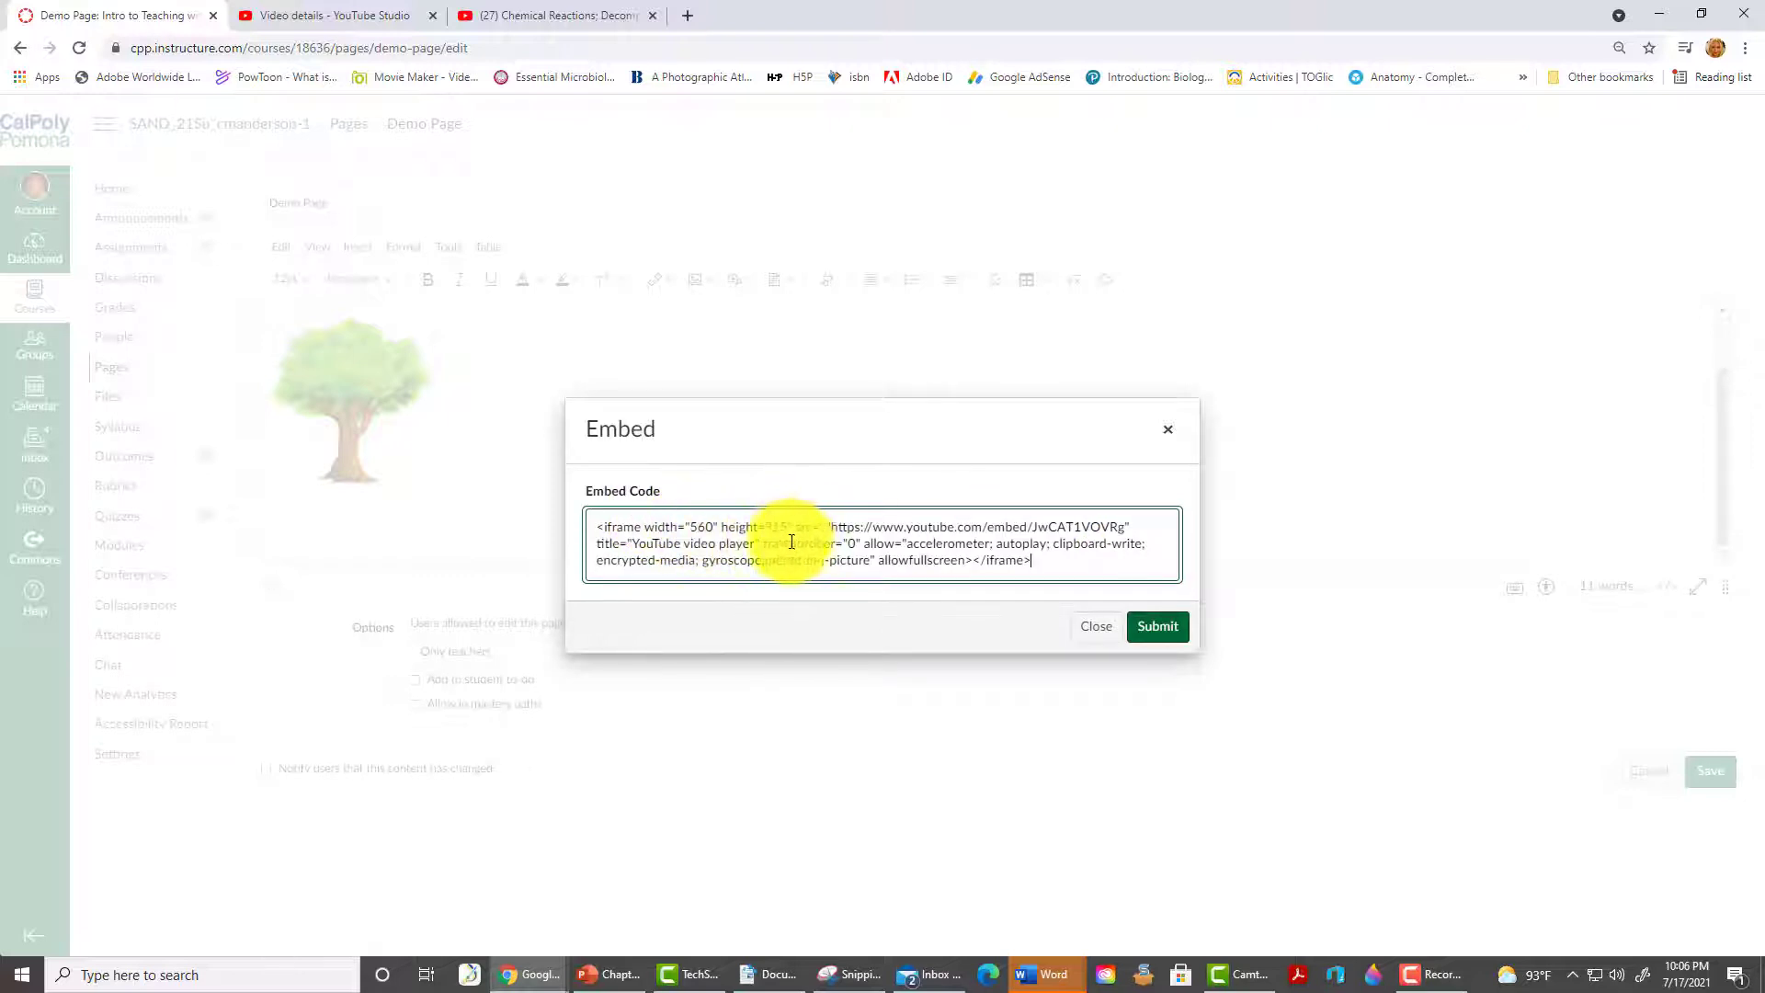
left_click(1157, 629)
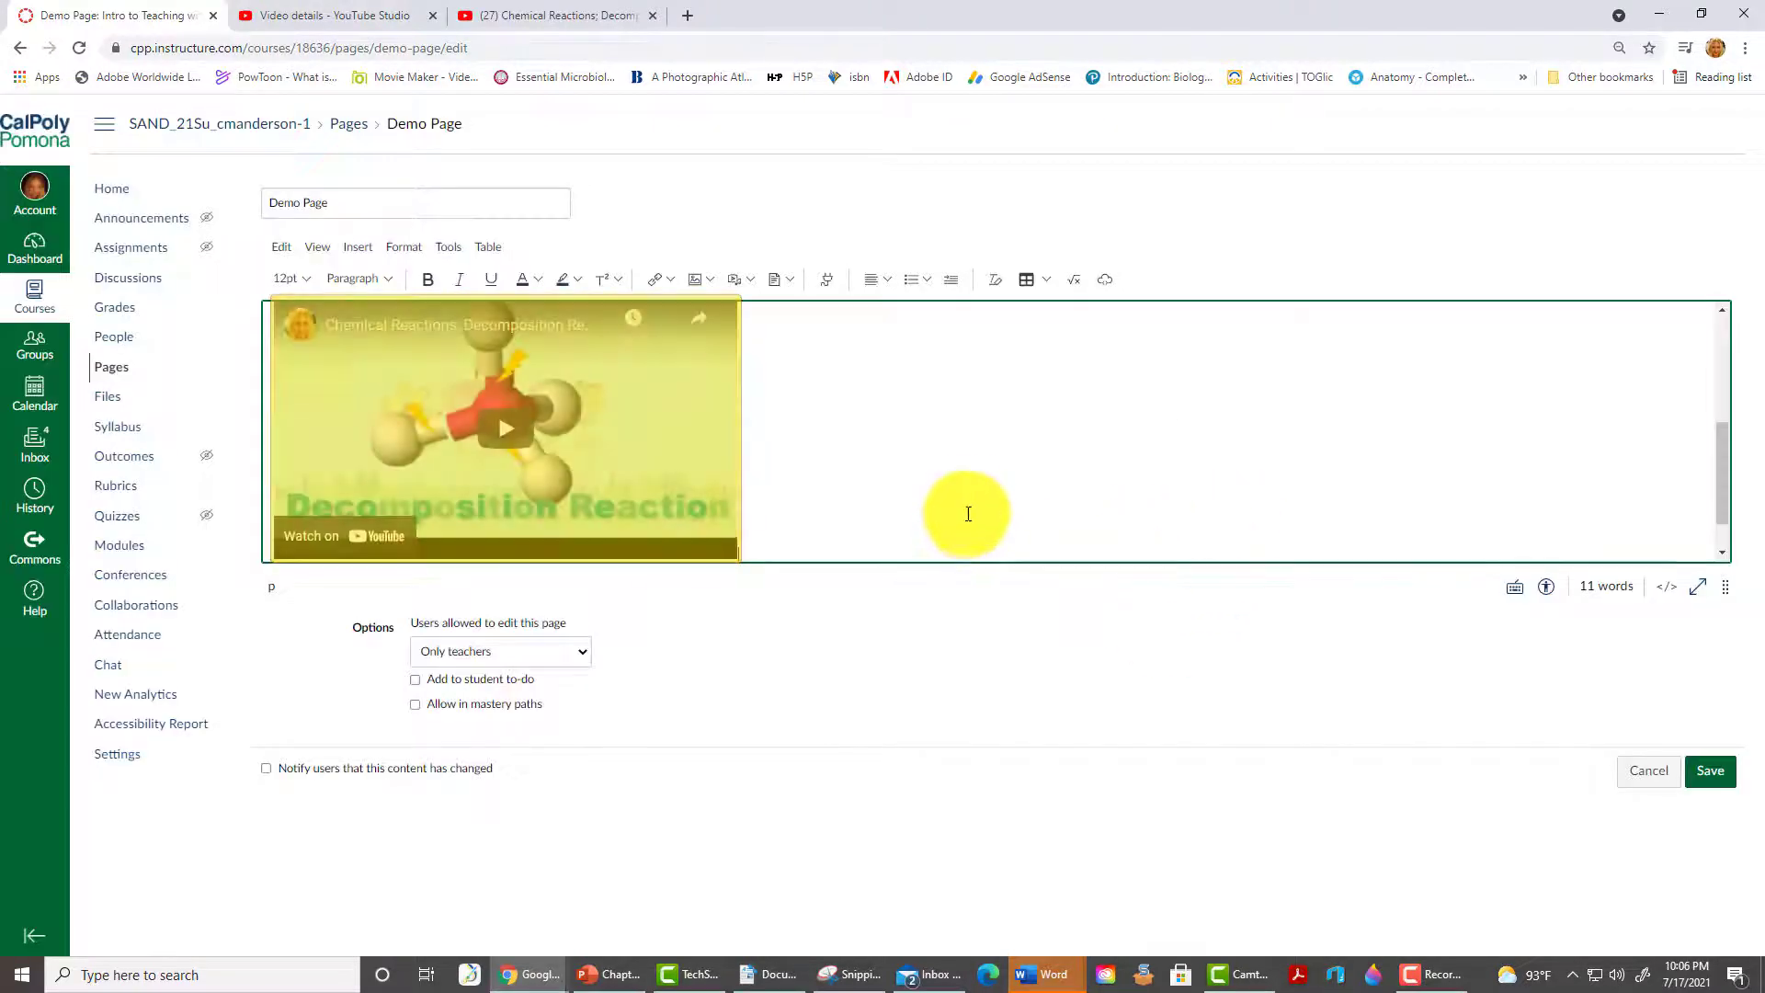
scroll(968, 502, "up", 3)
scroll(968, 502, "down", 4)
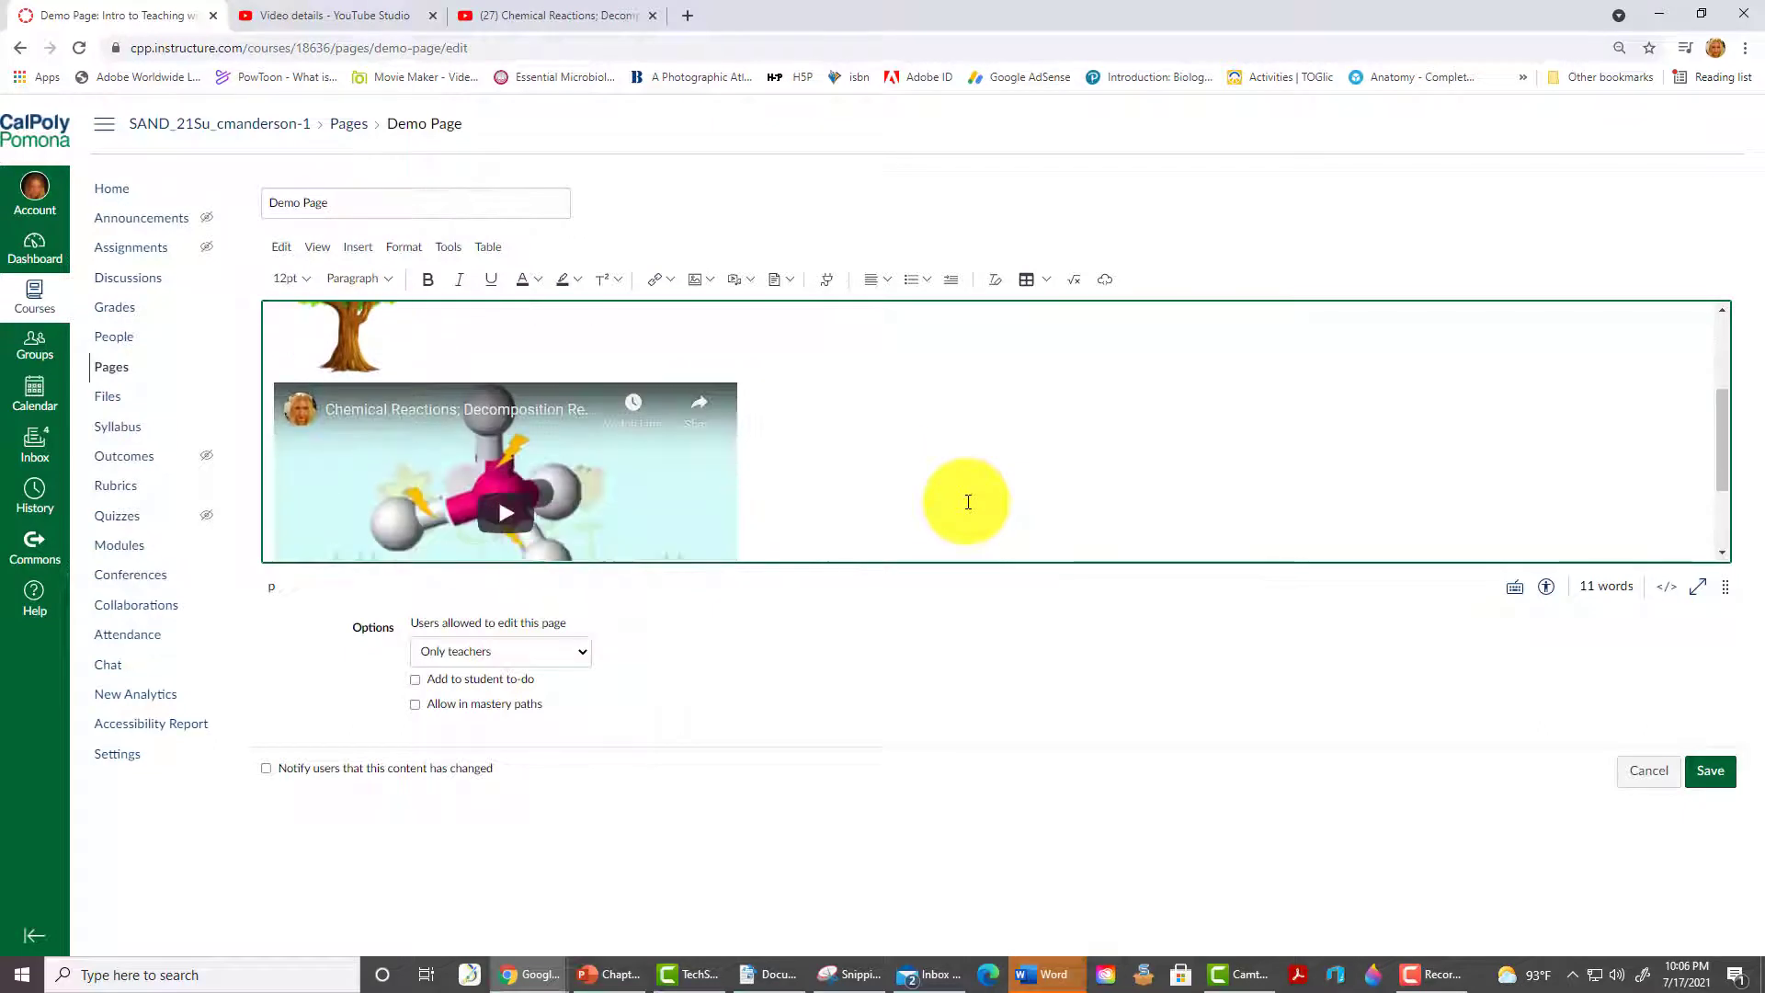
left_click(1712, 773)
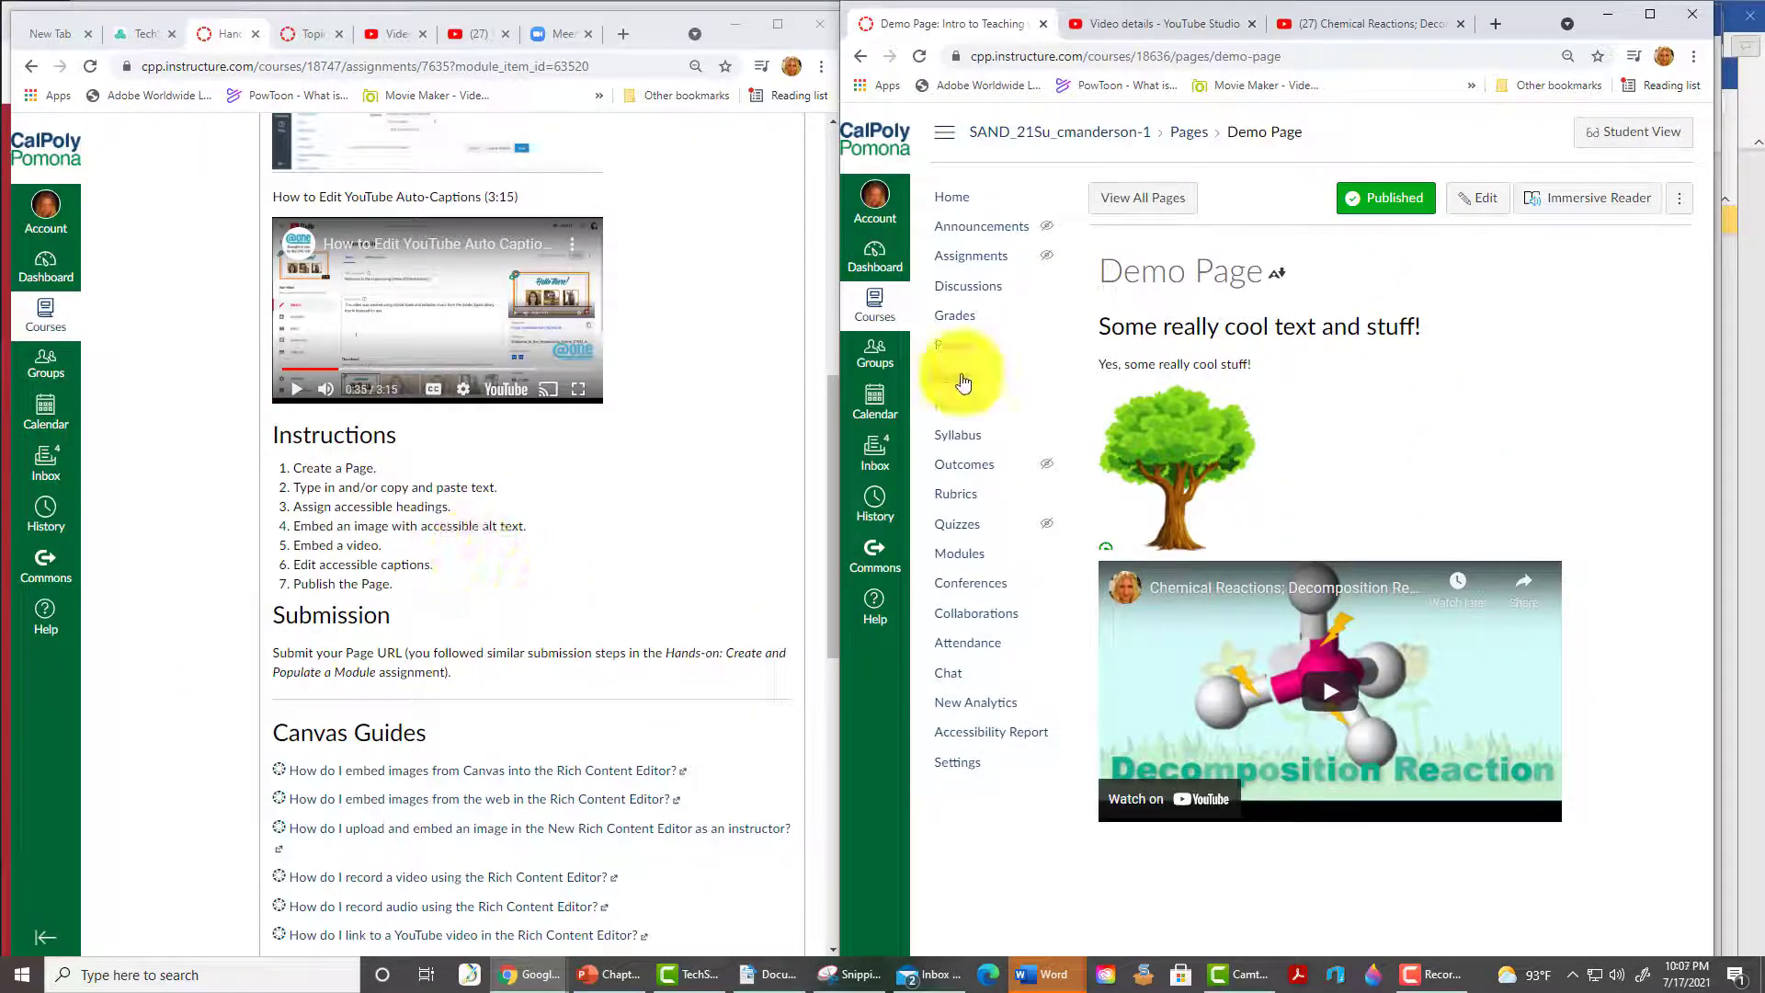
- As the test student, submit the Demo Page URL as the Hands-on assignment's Website Url
left_click(1296, 57)
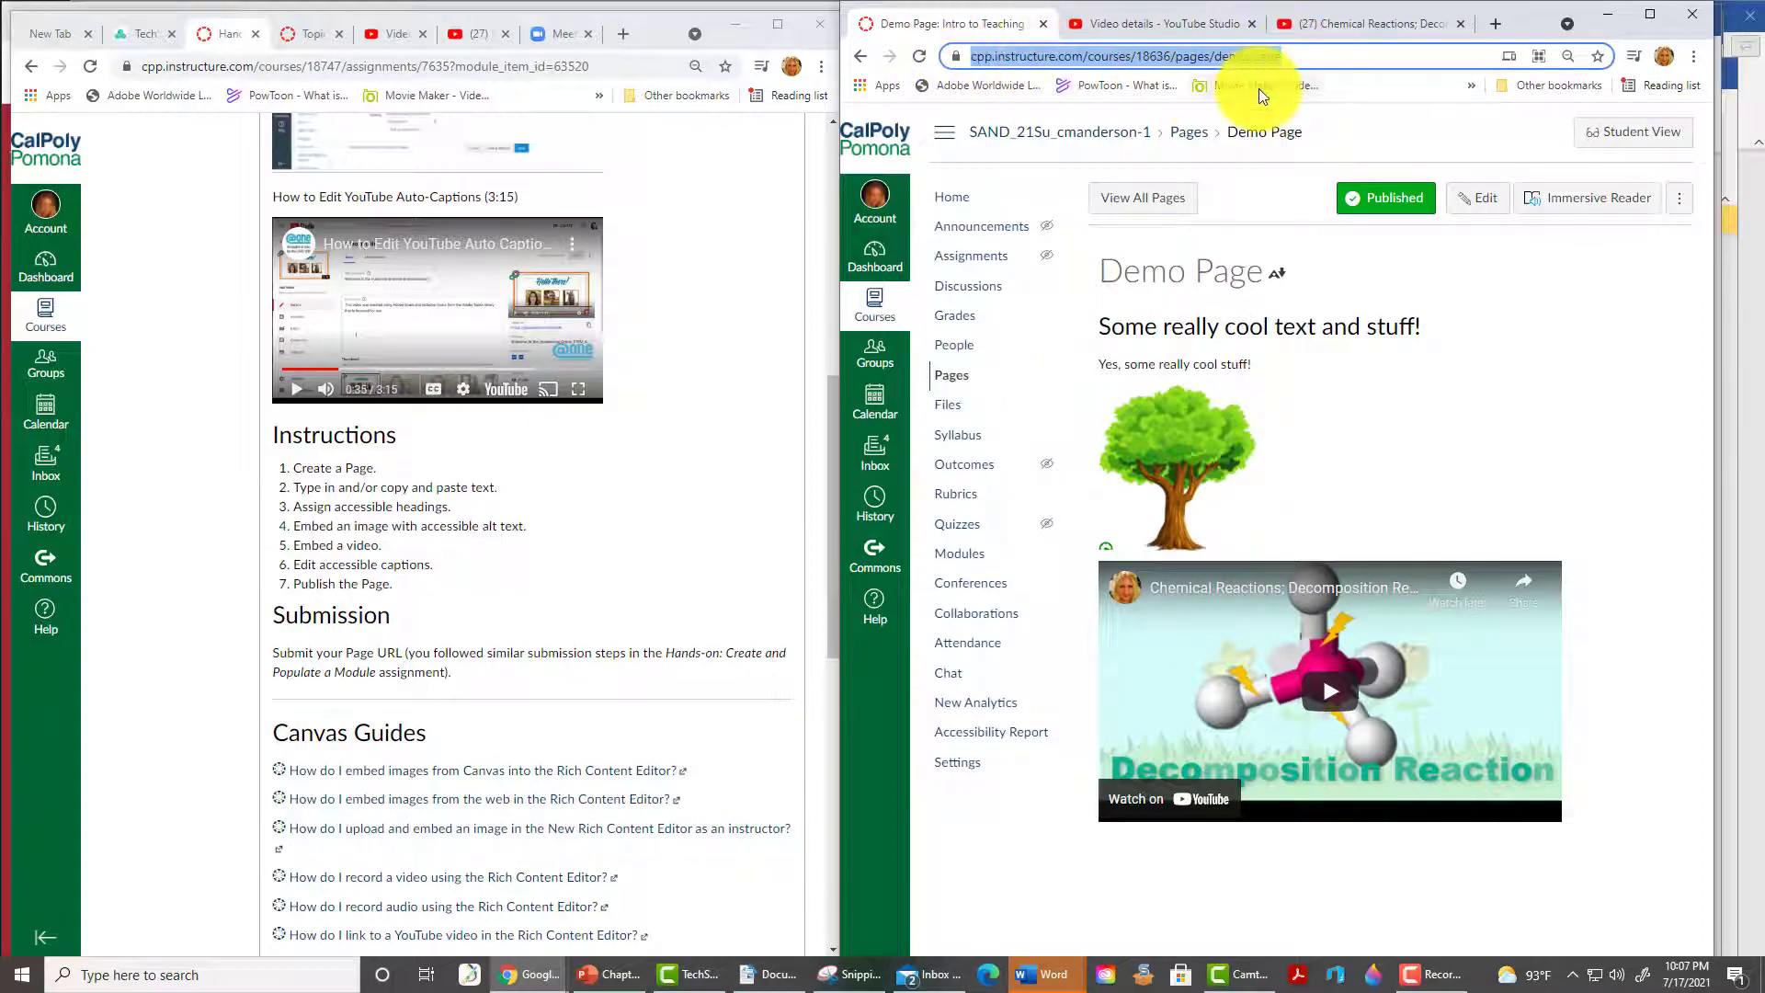
scroll(645, 656, "down", 6)
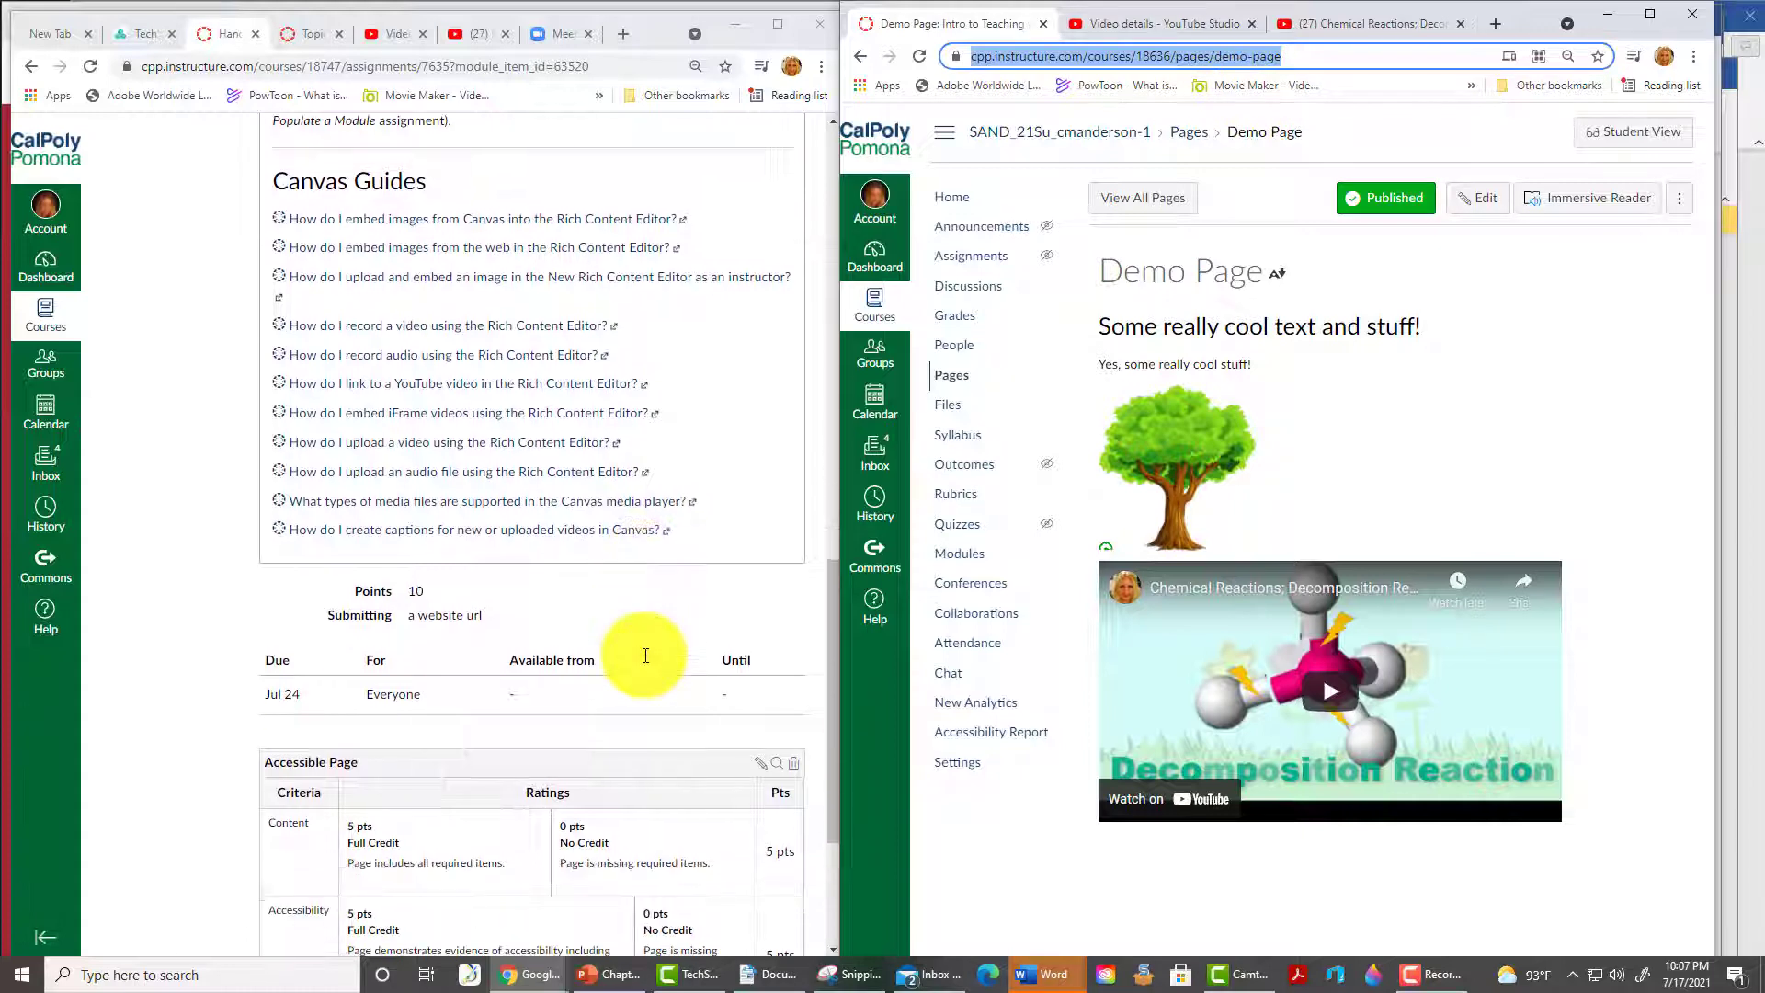
scroll(646, 655, "up", 10)
left_click(741, 147)
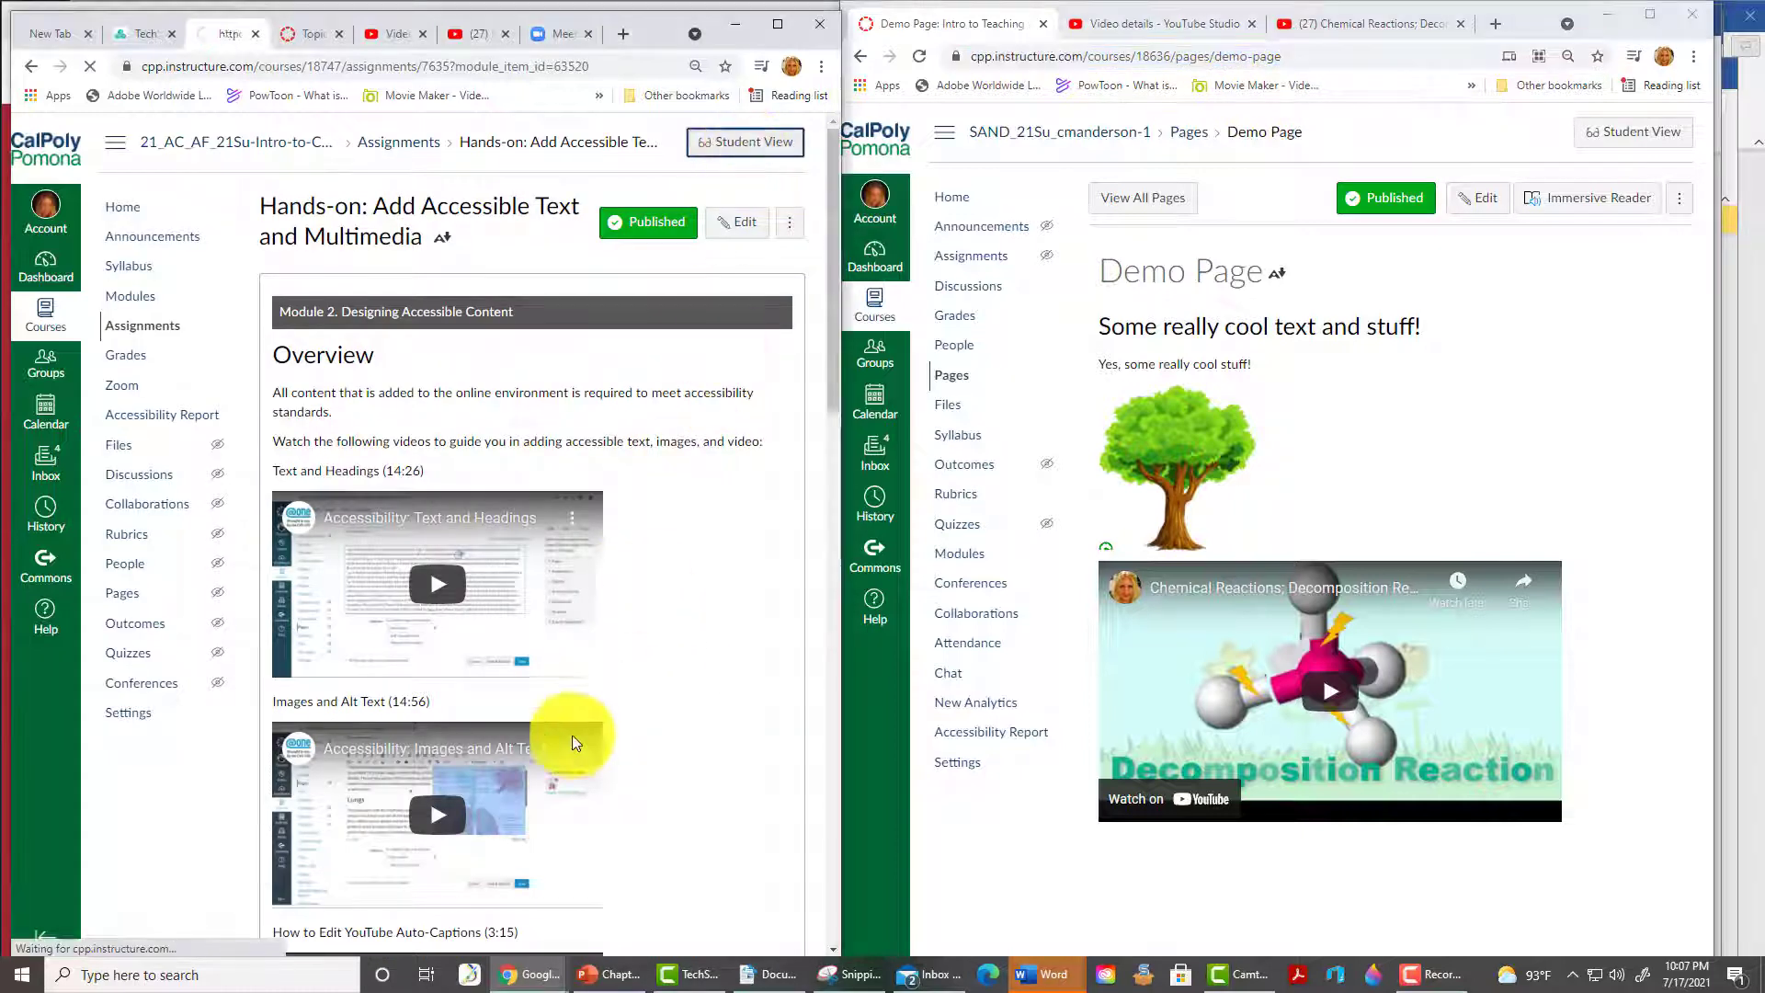
left_click_drag(834, 380, 837, 907)
left_click(366, 678)
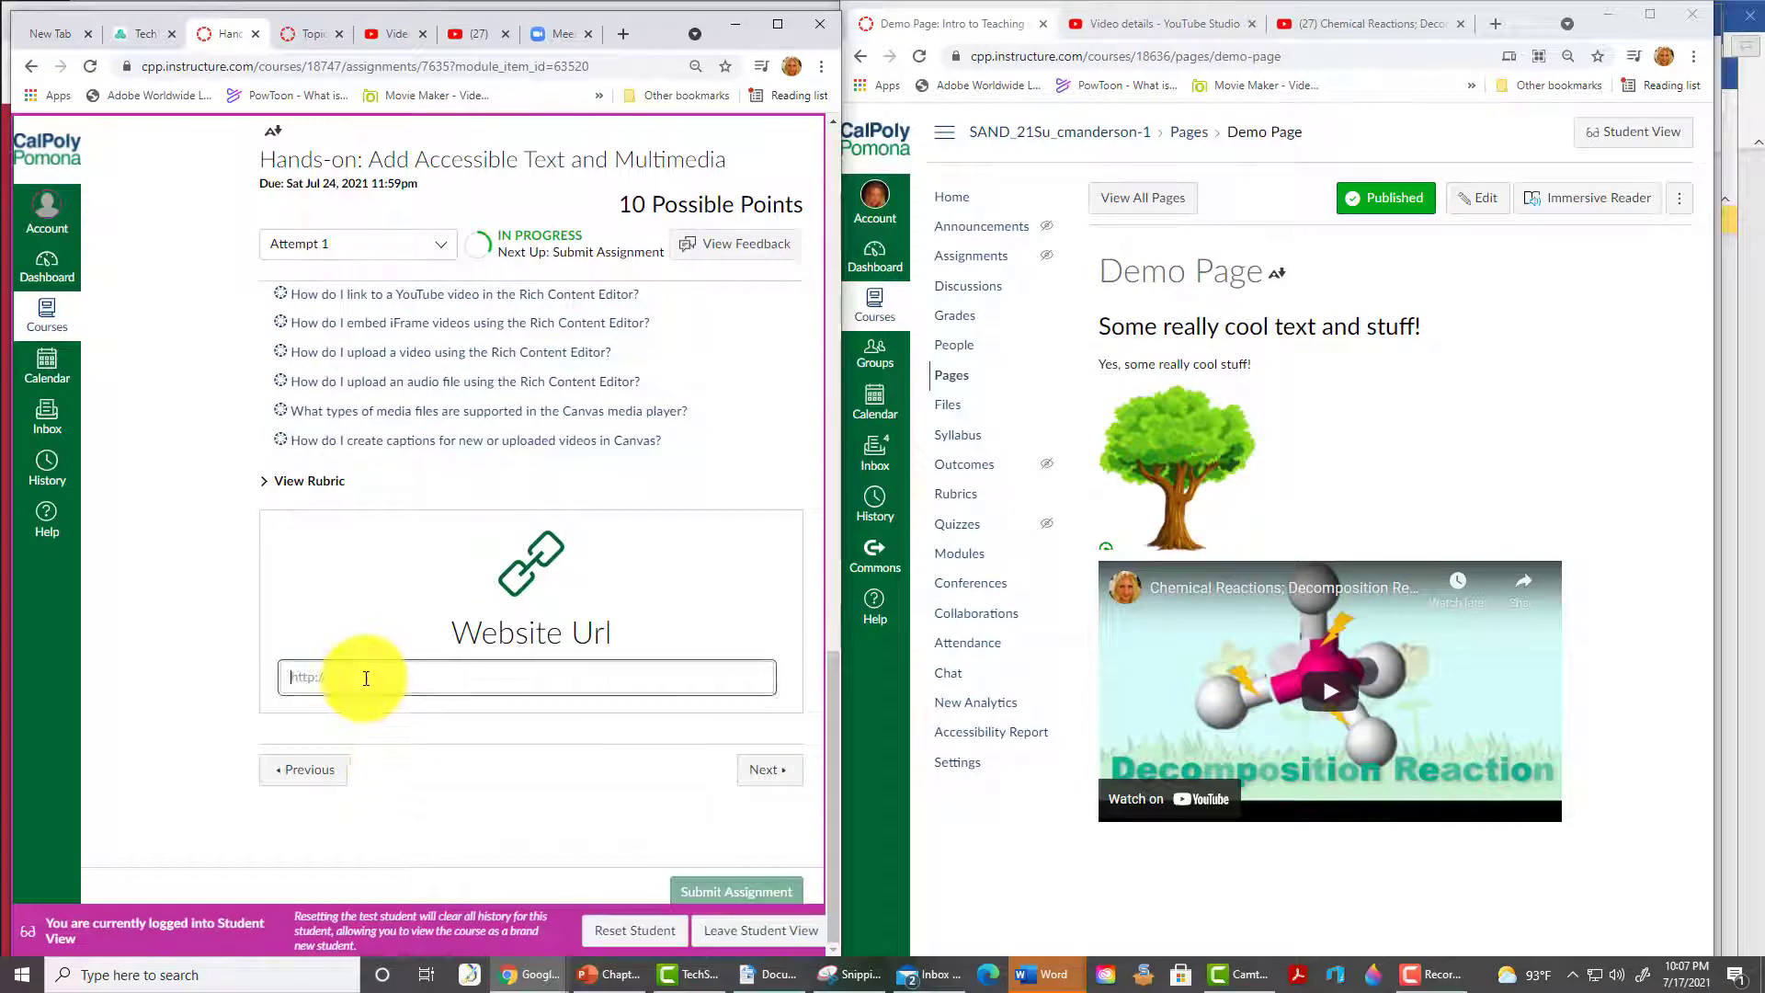
key("ctrl+v")
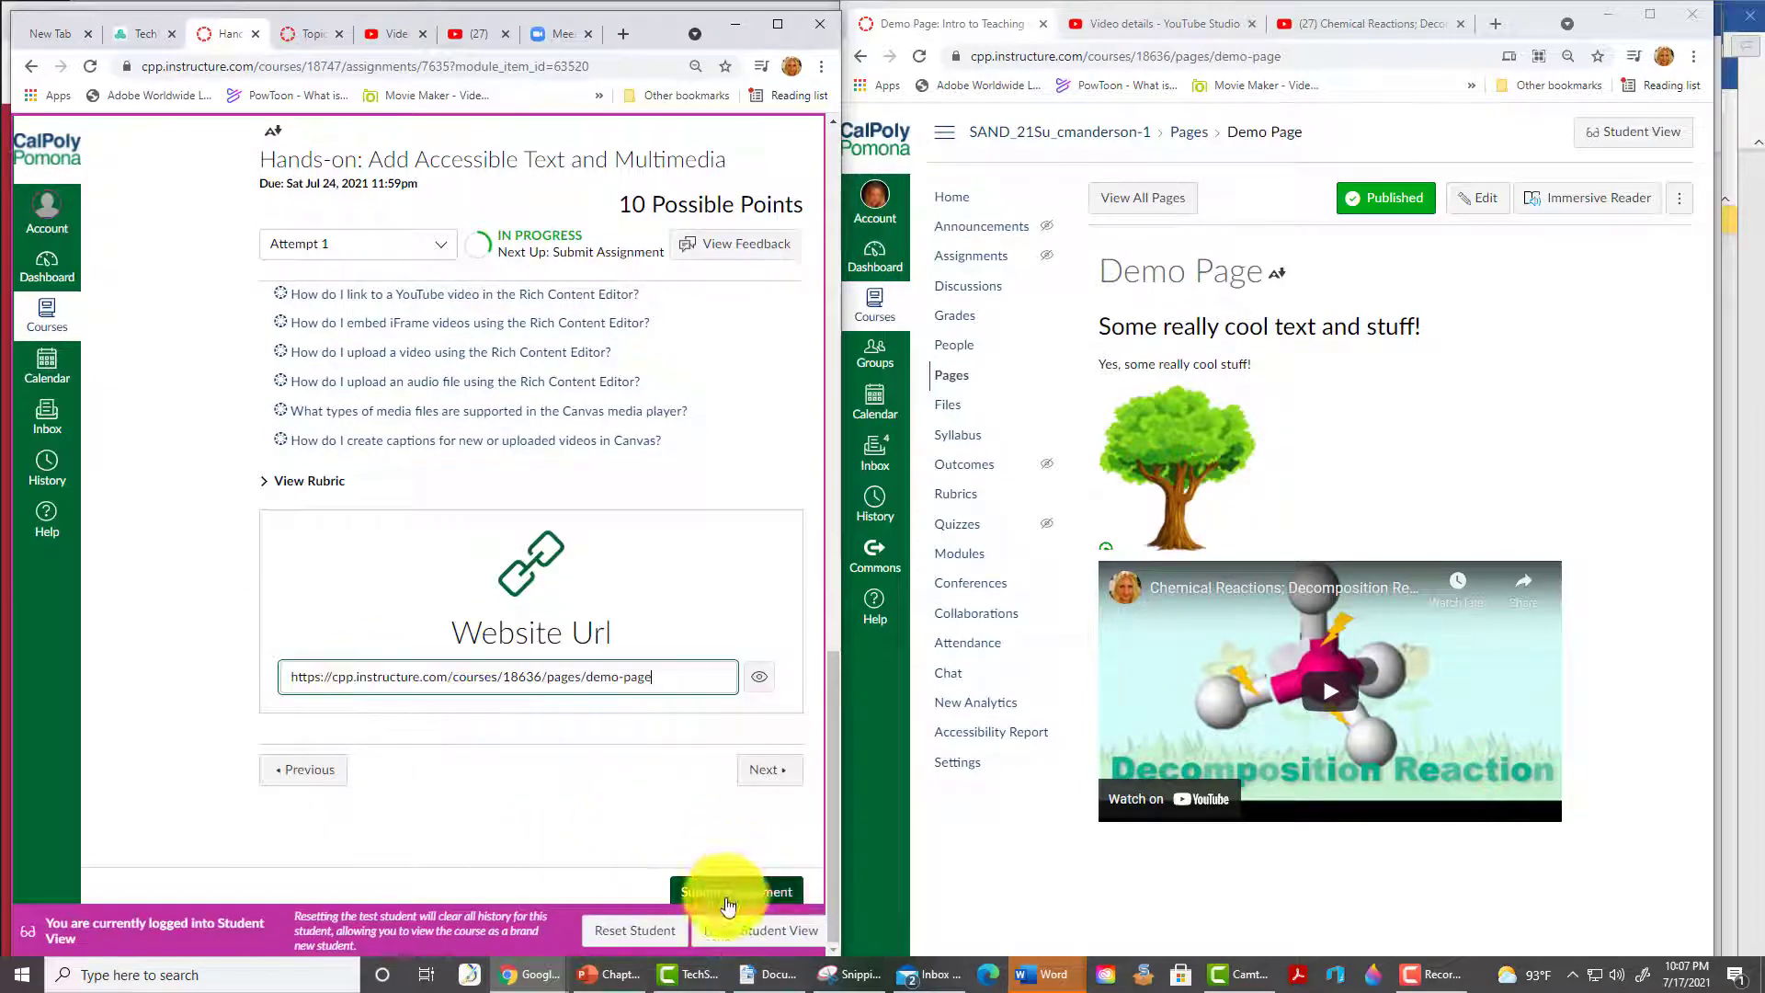
left_click(736, 892)
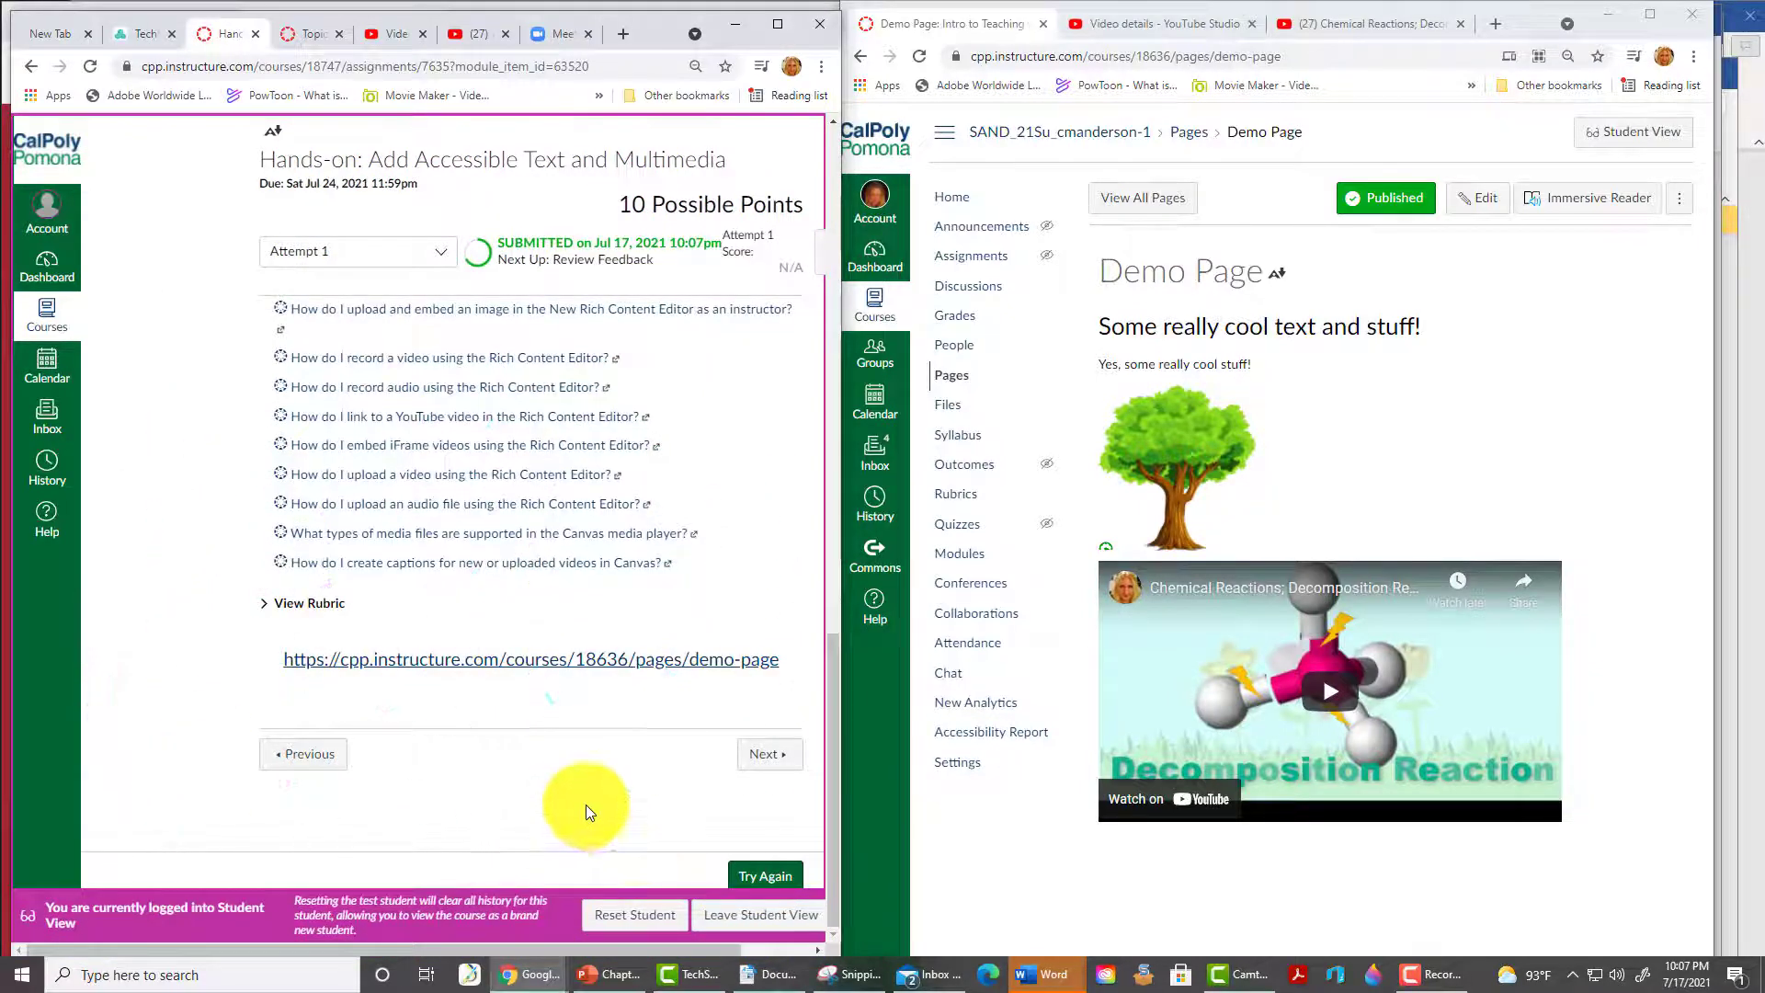
- Advance to the next module assignment and read its Home Page instructions
left_click(766, 755)
scroll(770, 763, "down", 10)
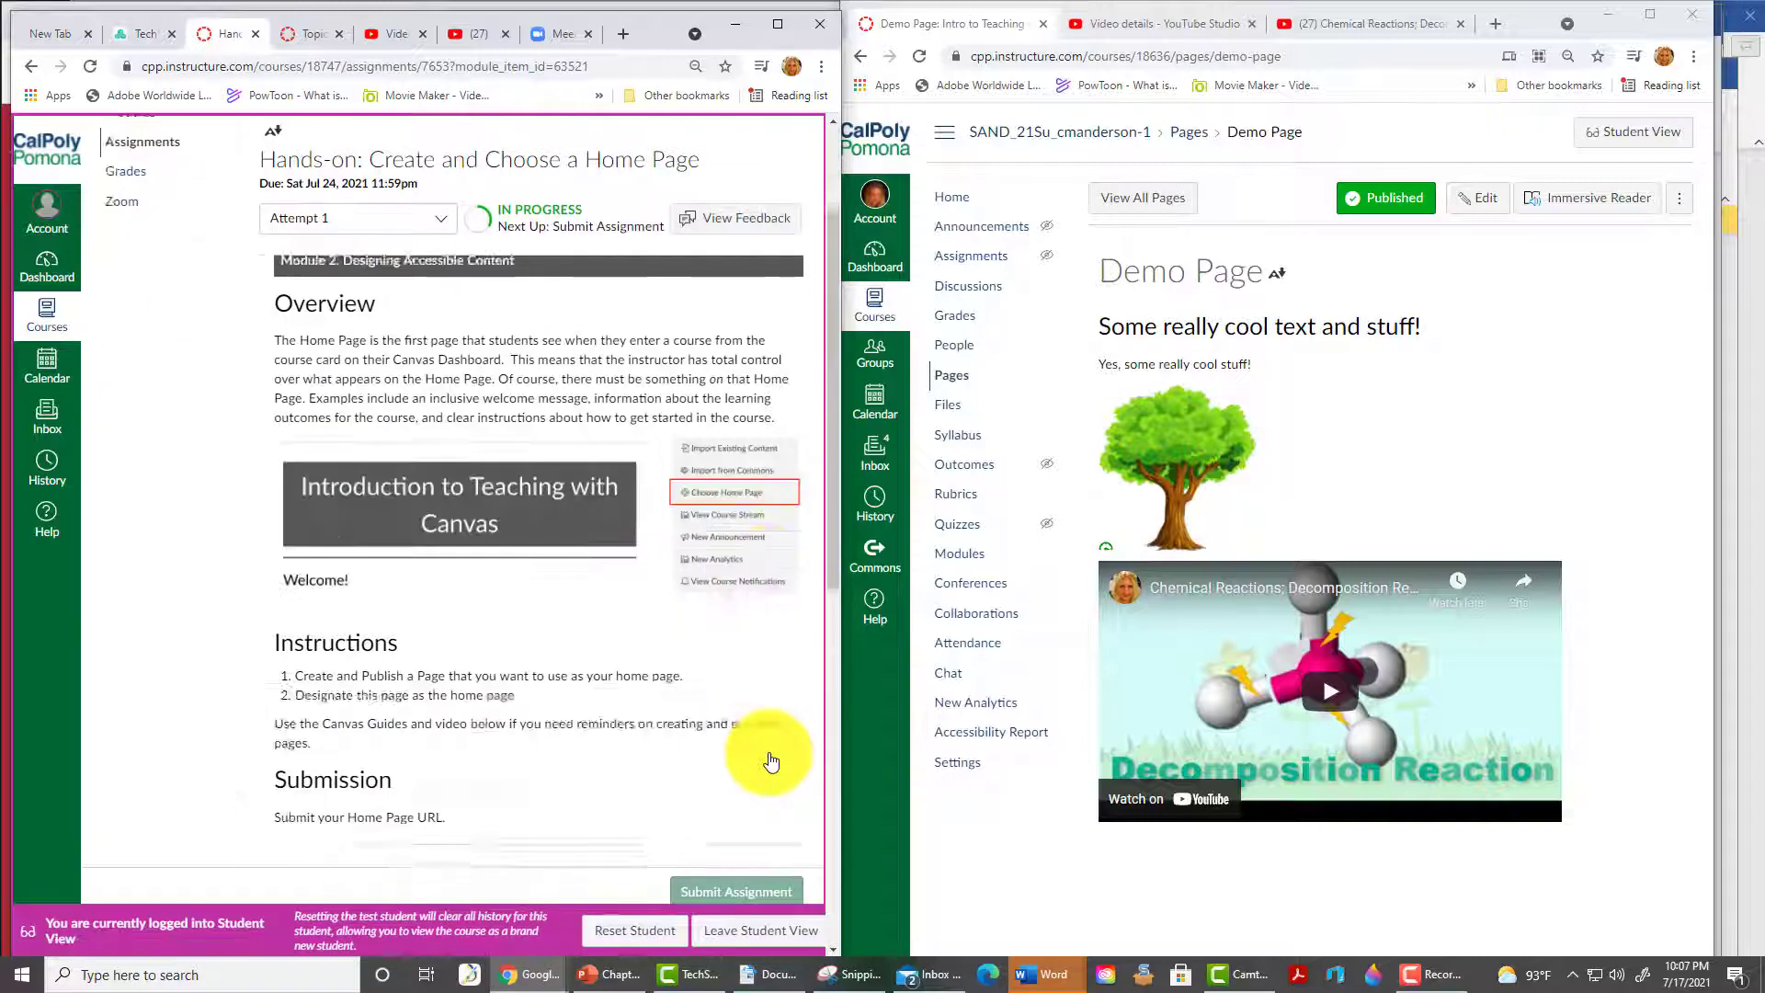
scroll(761, 772, "up", 9)
scroll(756, 765, "up", 1)
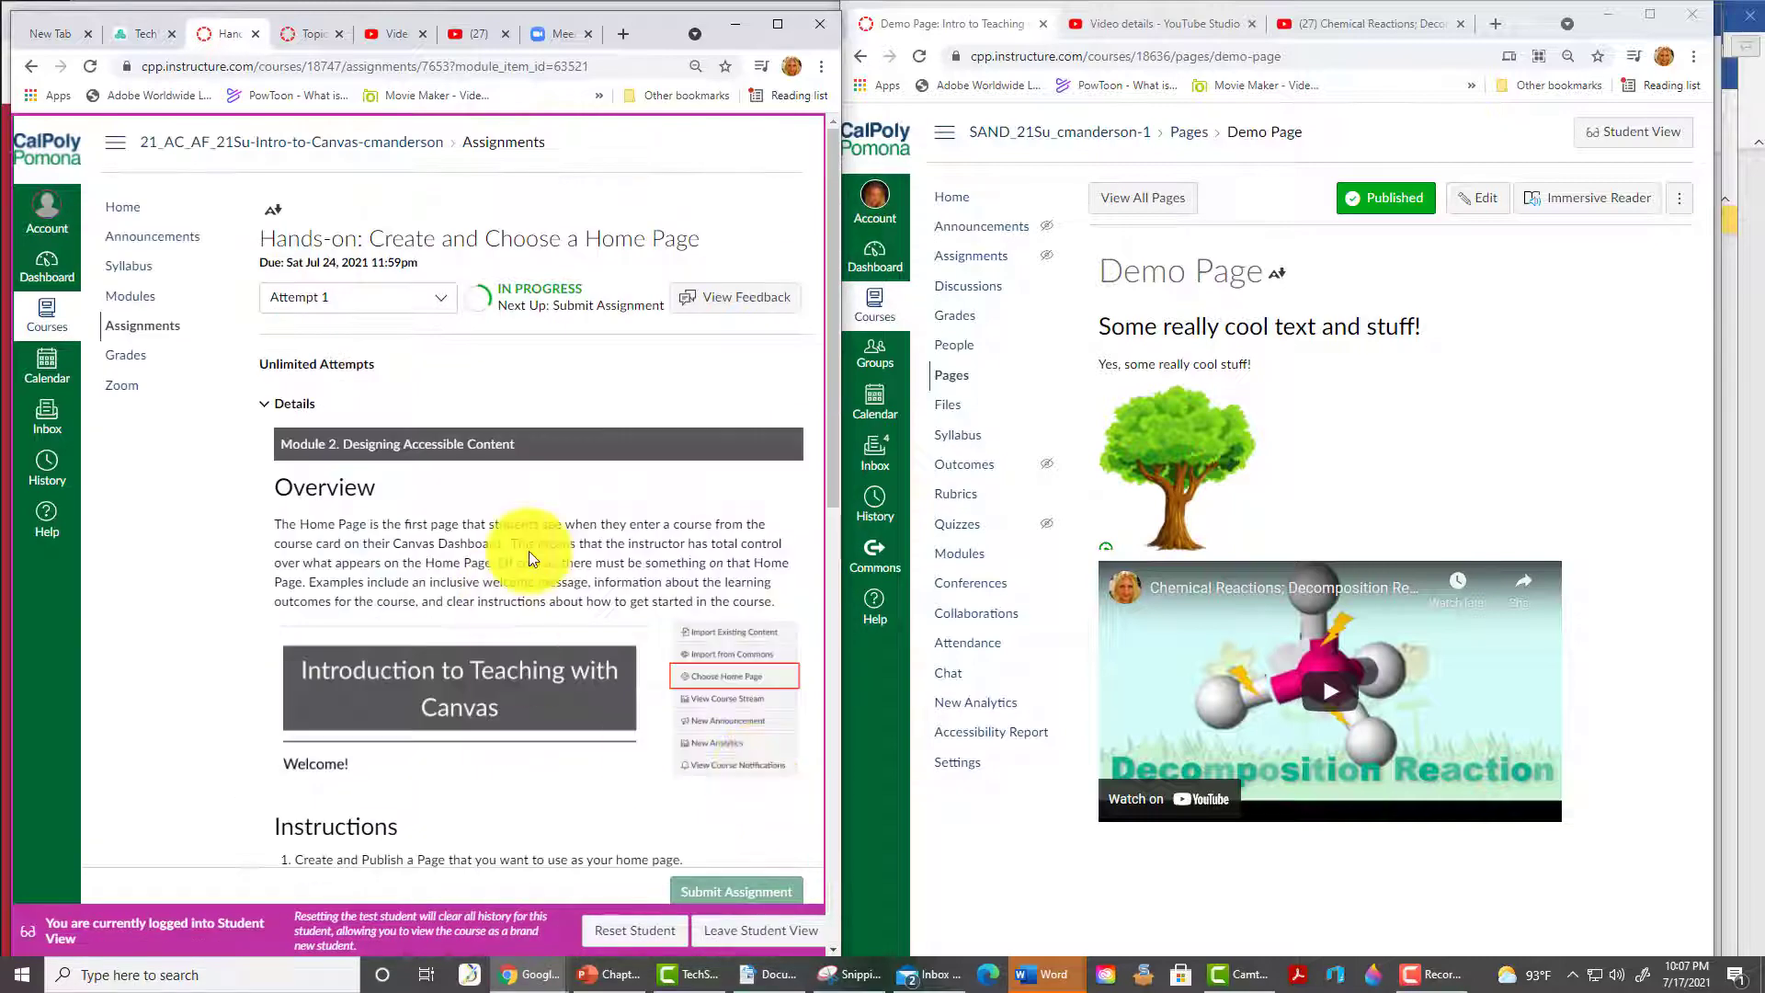
scroll(138, 700, "down", 5)
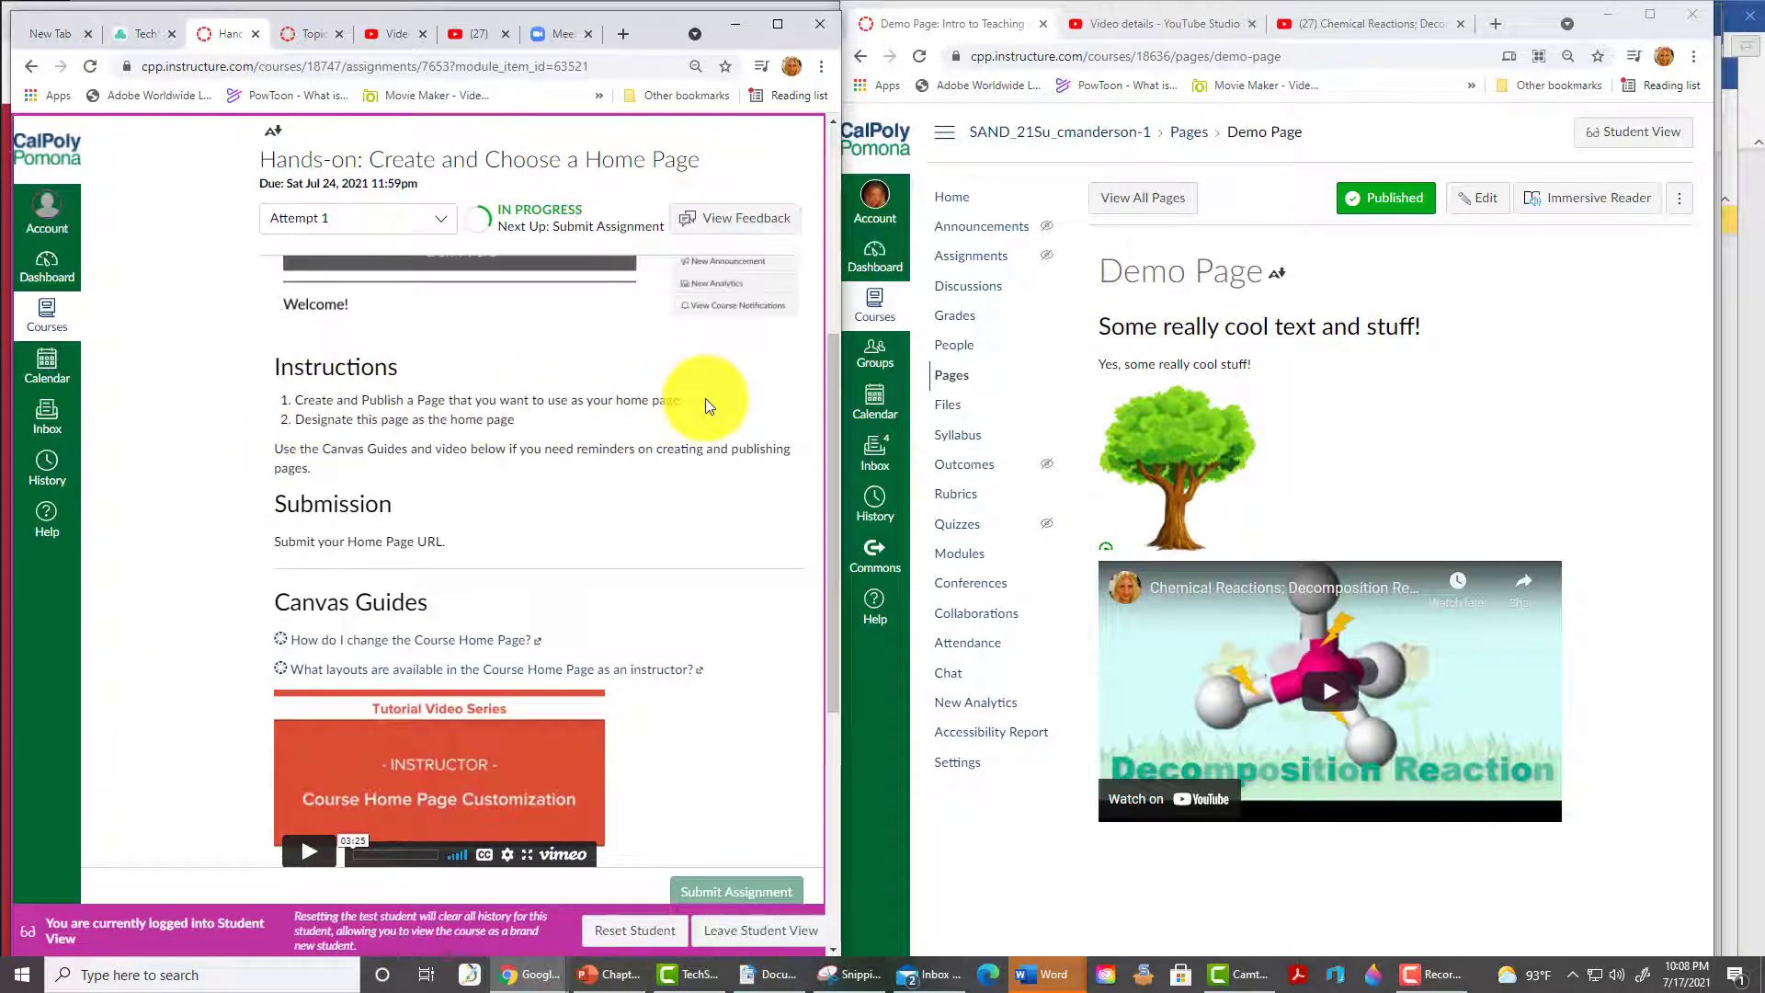
- Create and publish a sandbox page titled 'Home Page' reading 'REALLY COOL STUFF!'
left_click(947, 379)
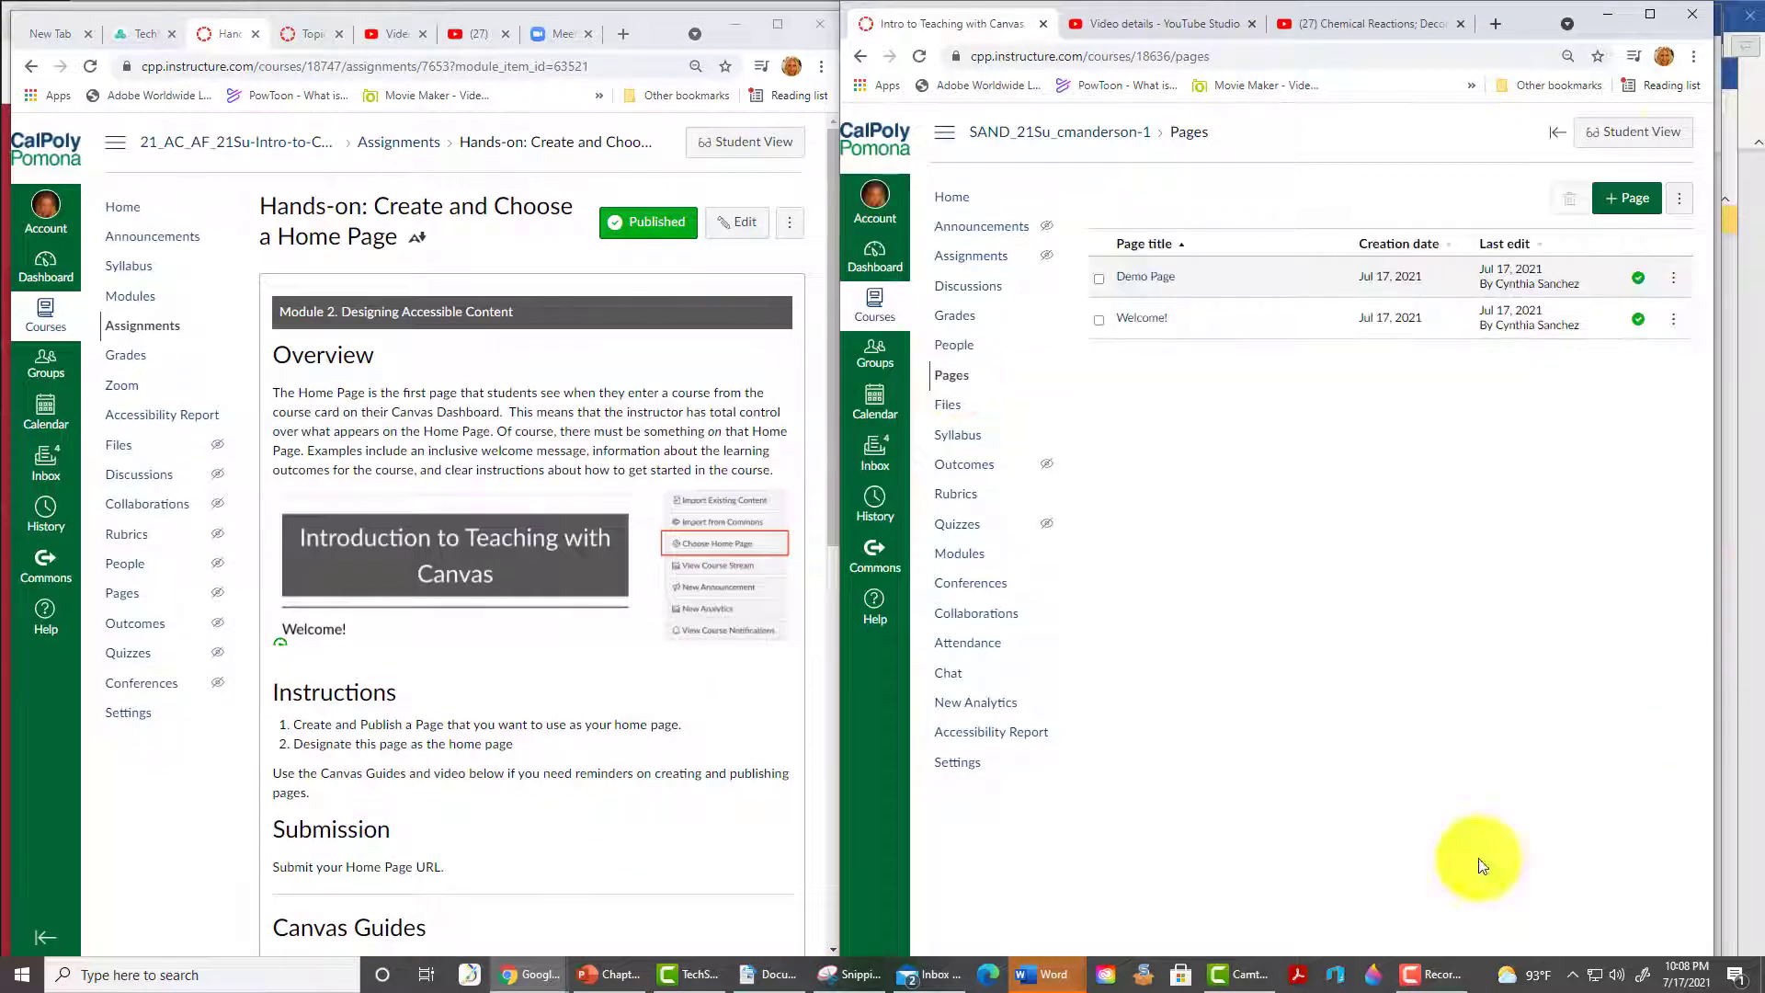
left_click(1629, 198)
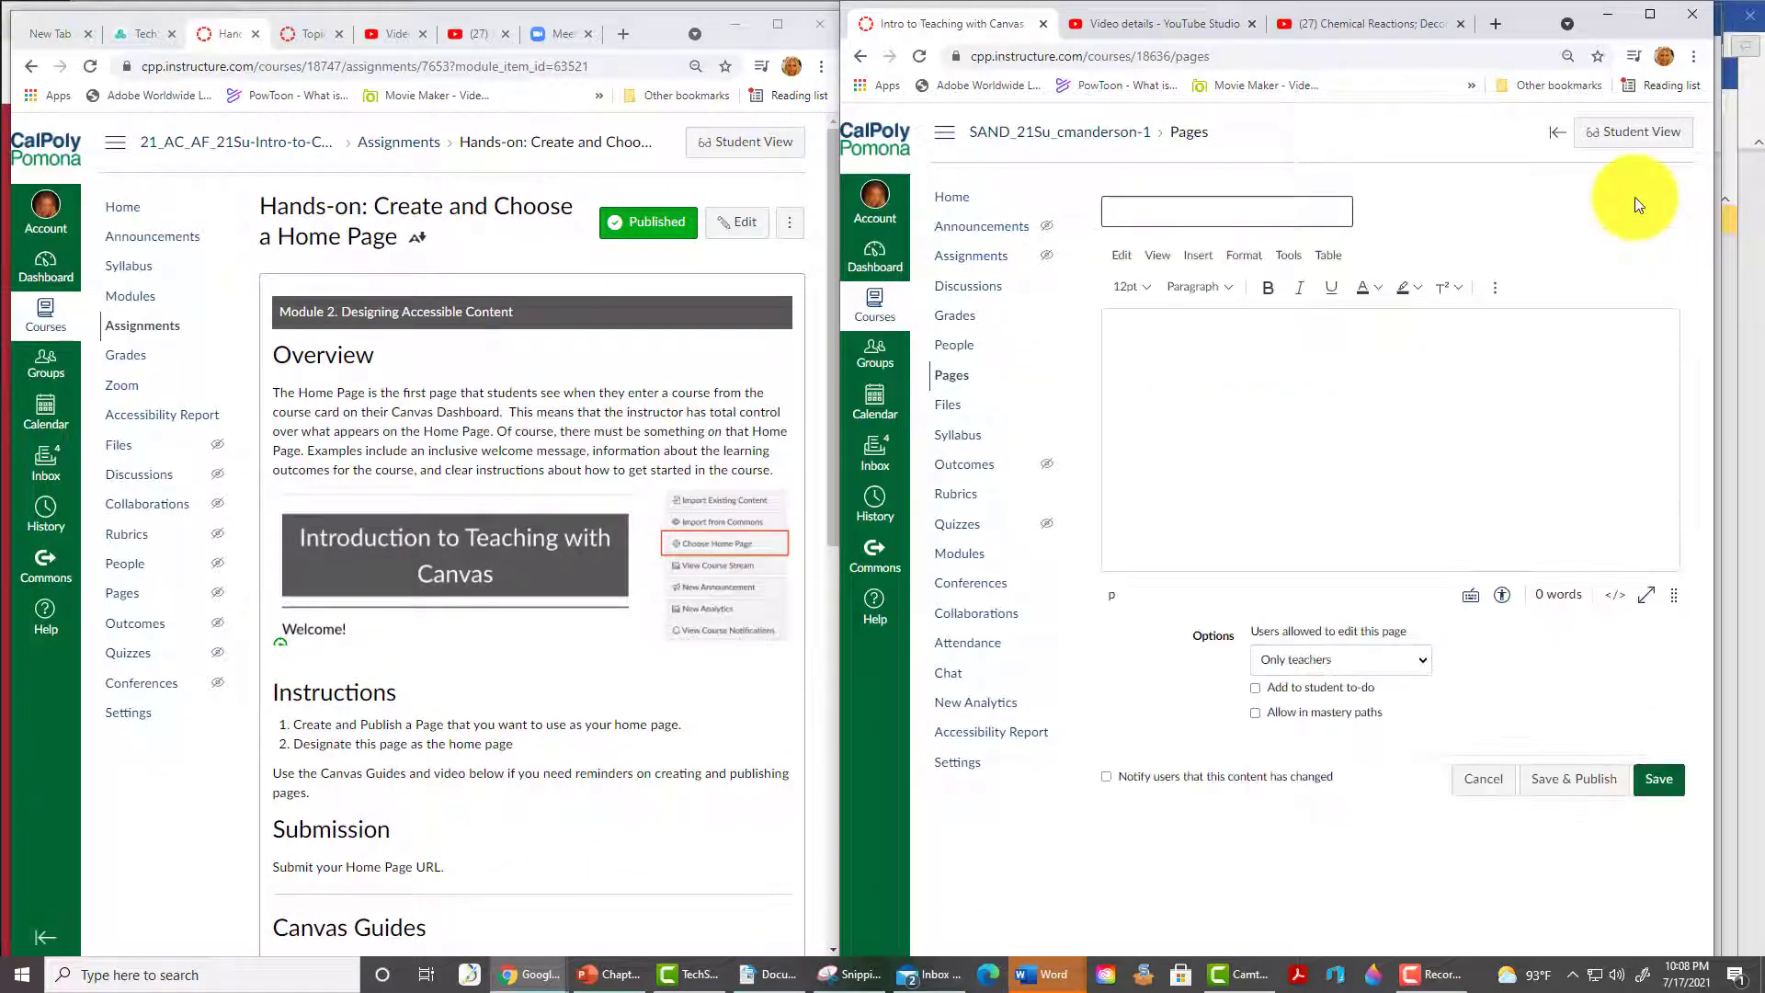
type("Home Page")
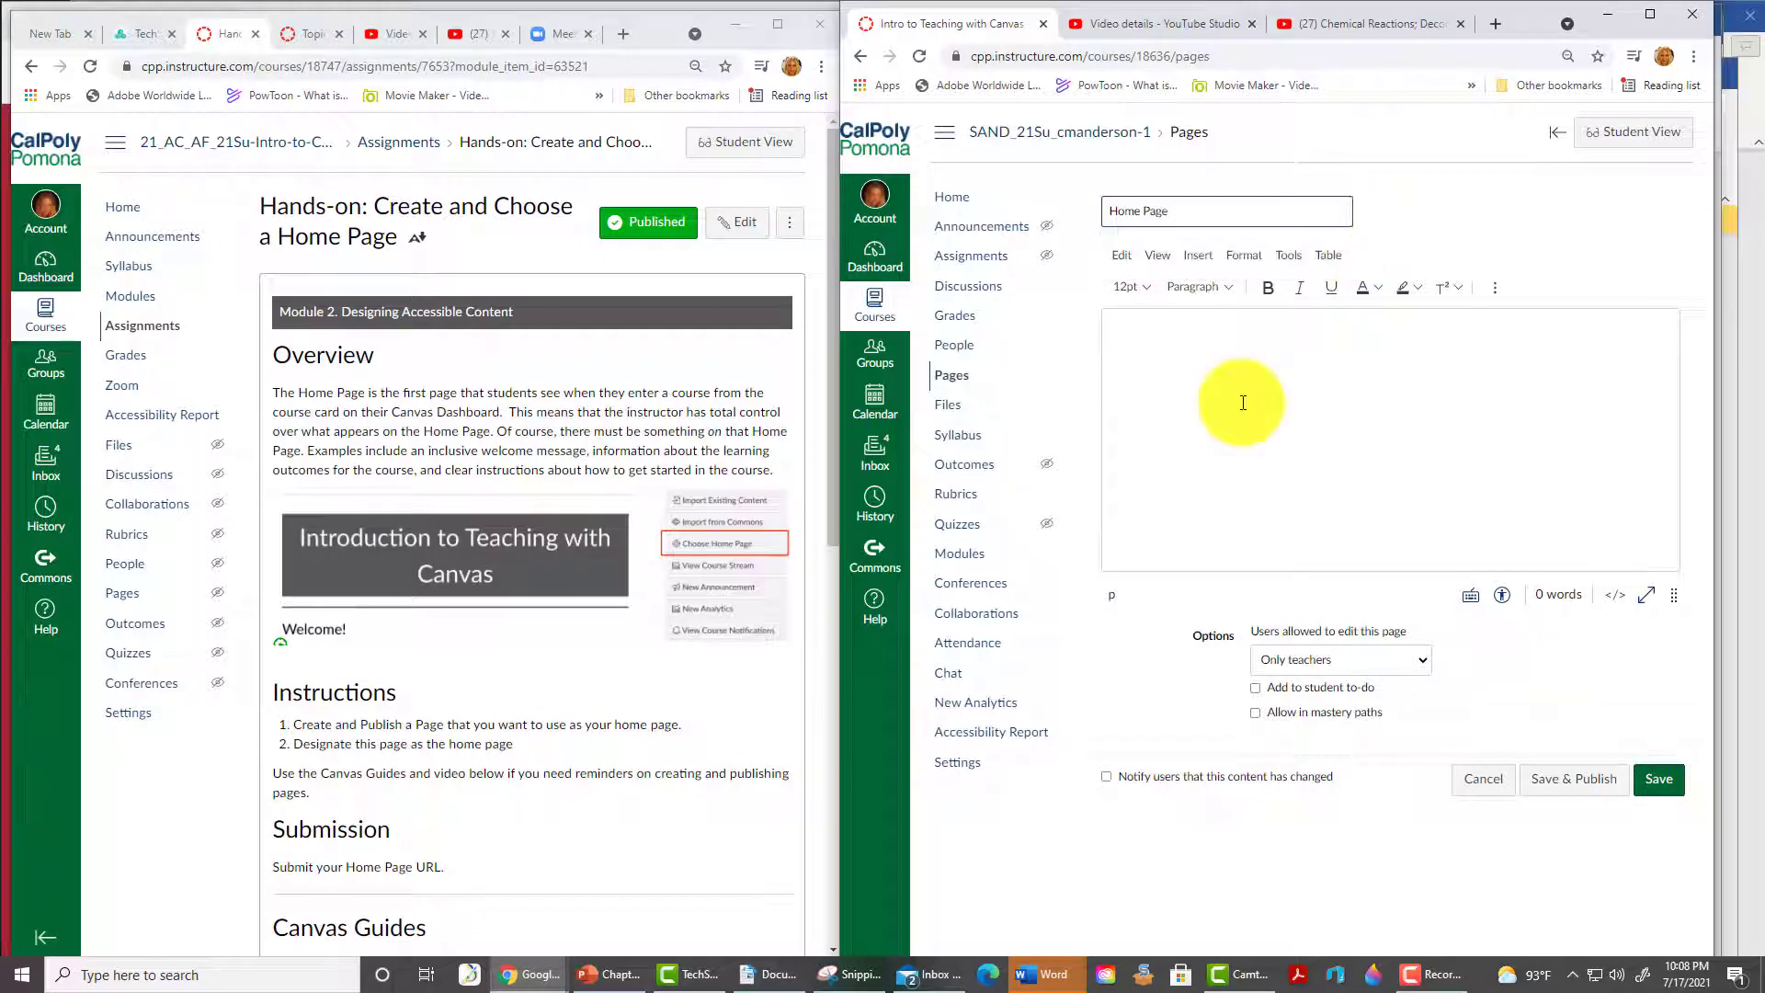
left_click(1242, 403)
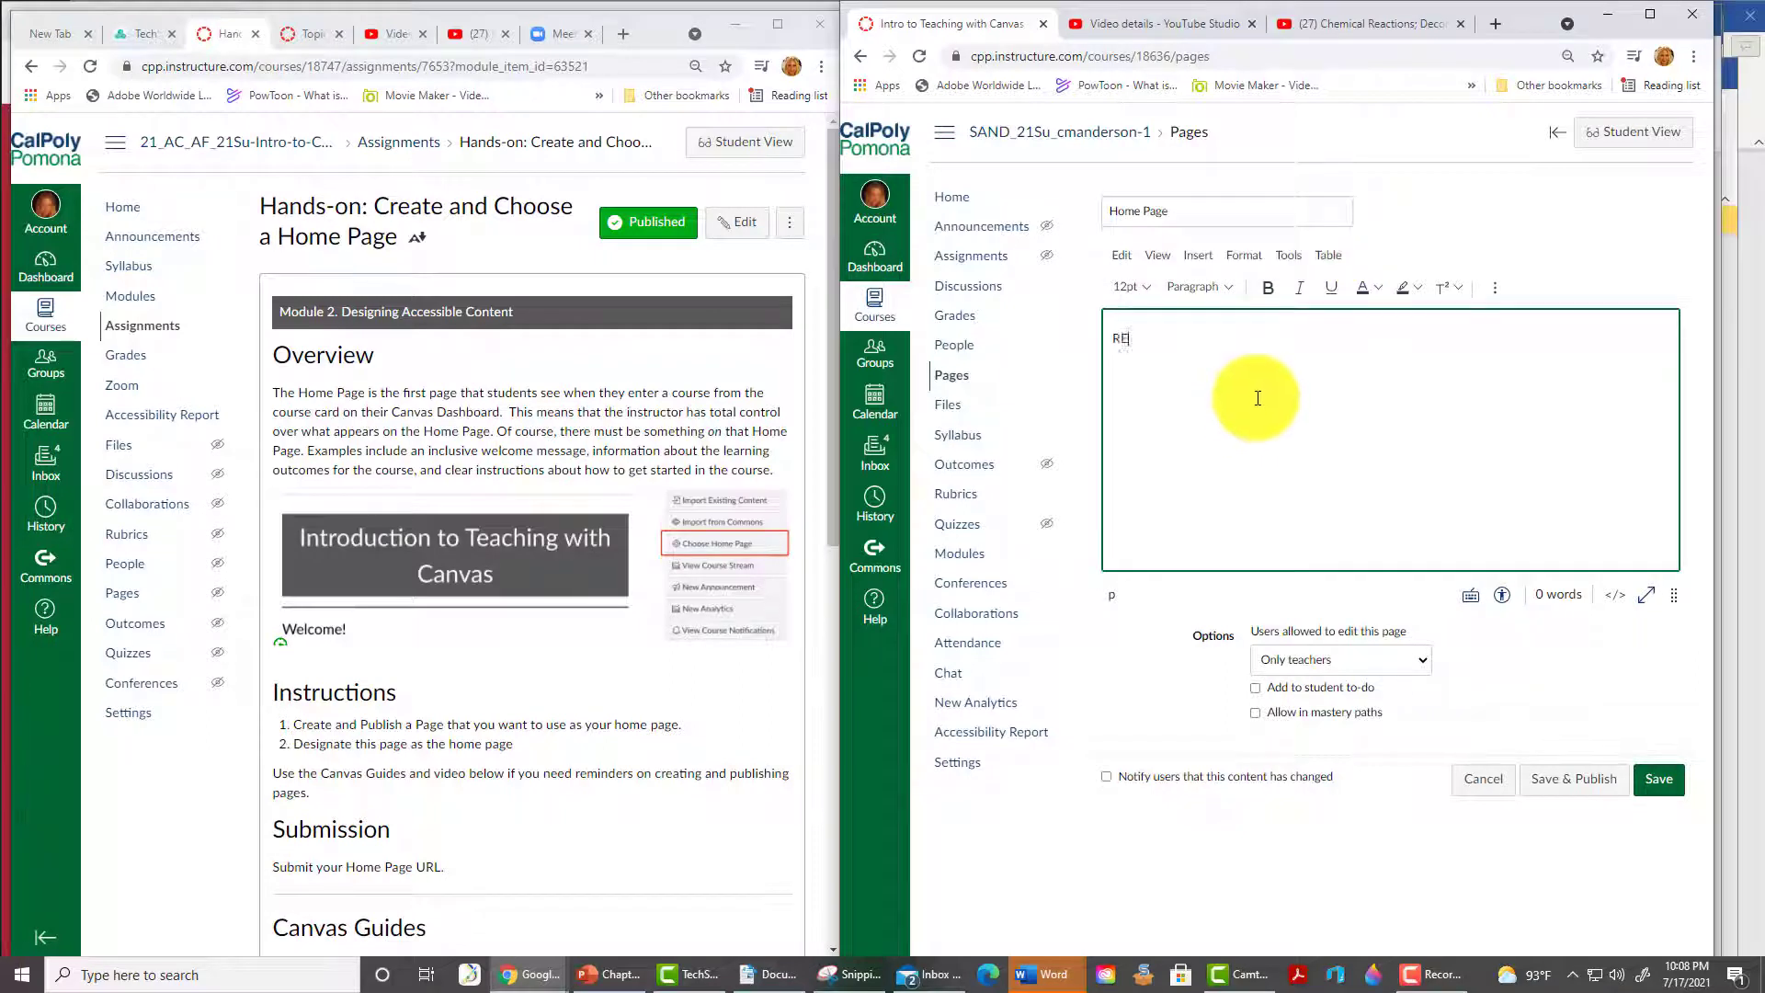
type("REALLY COOL STUFF!")
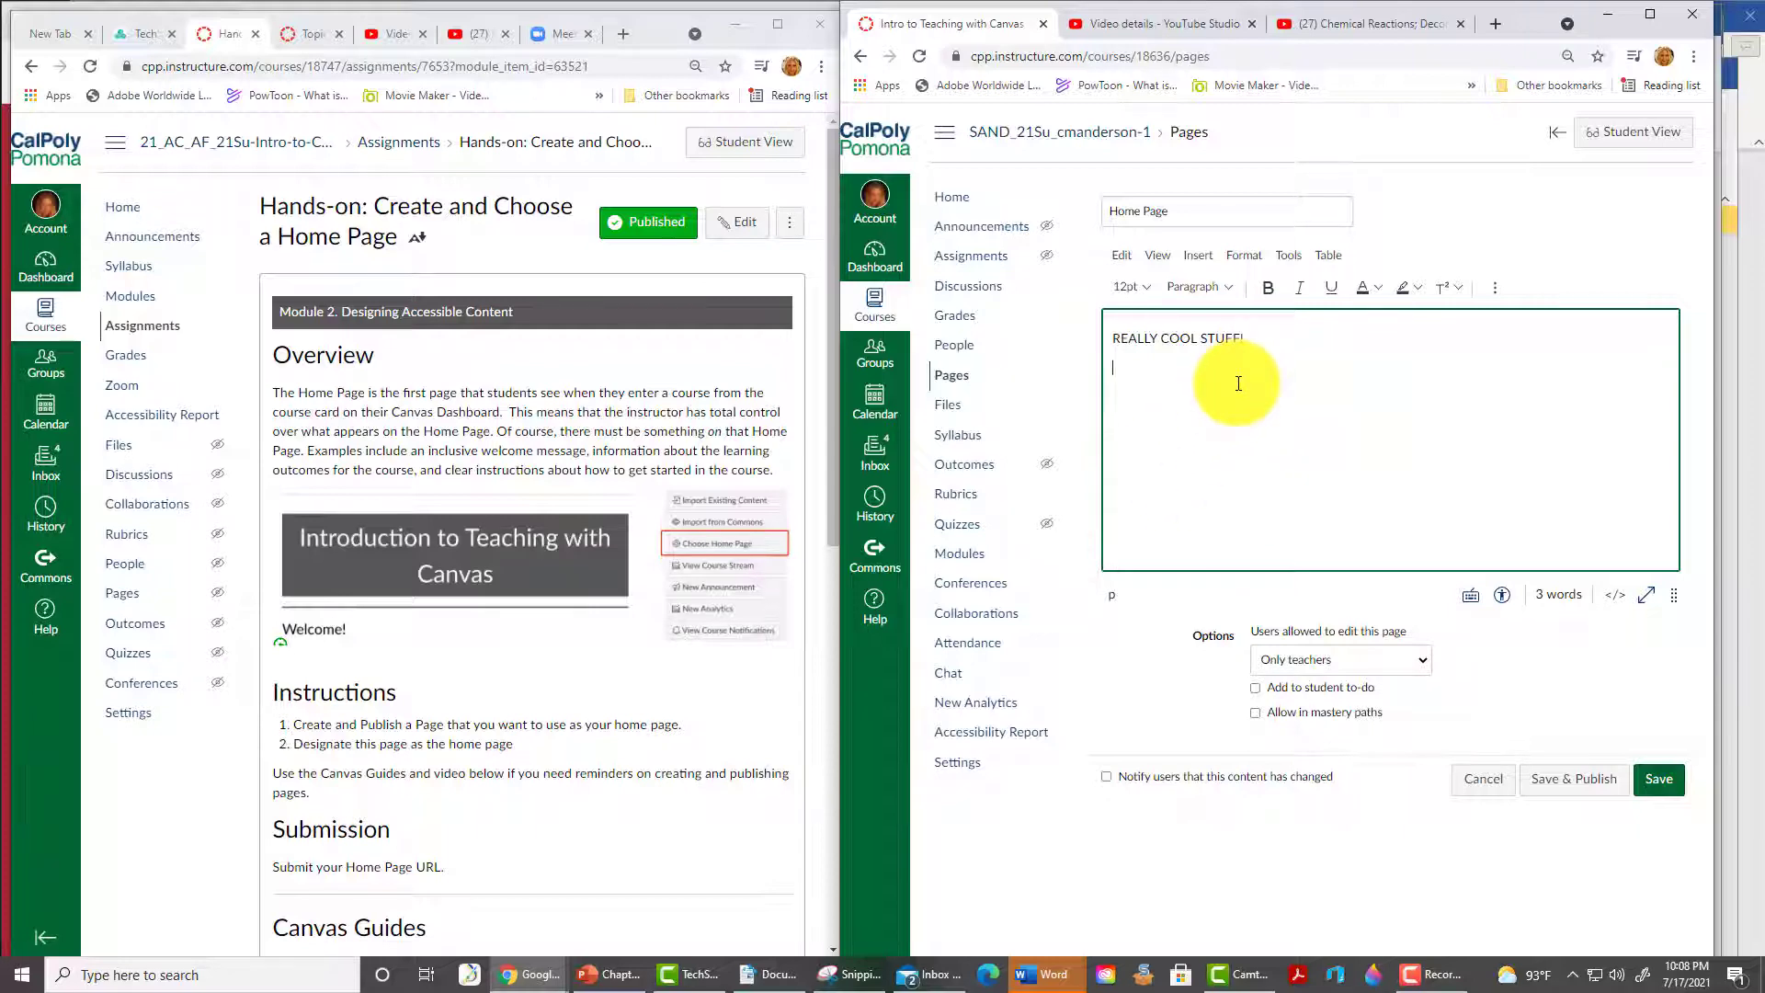
left_click(1581, 780)
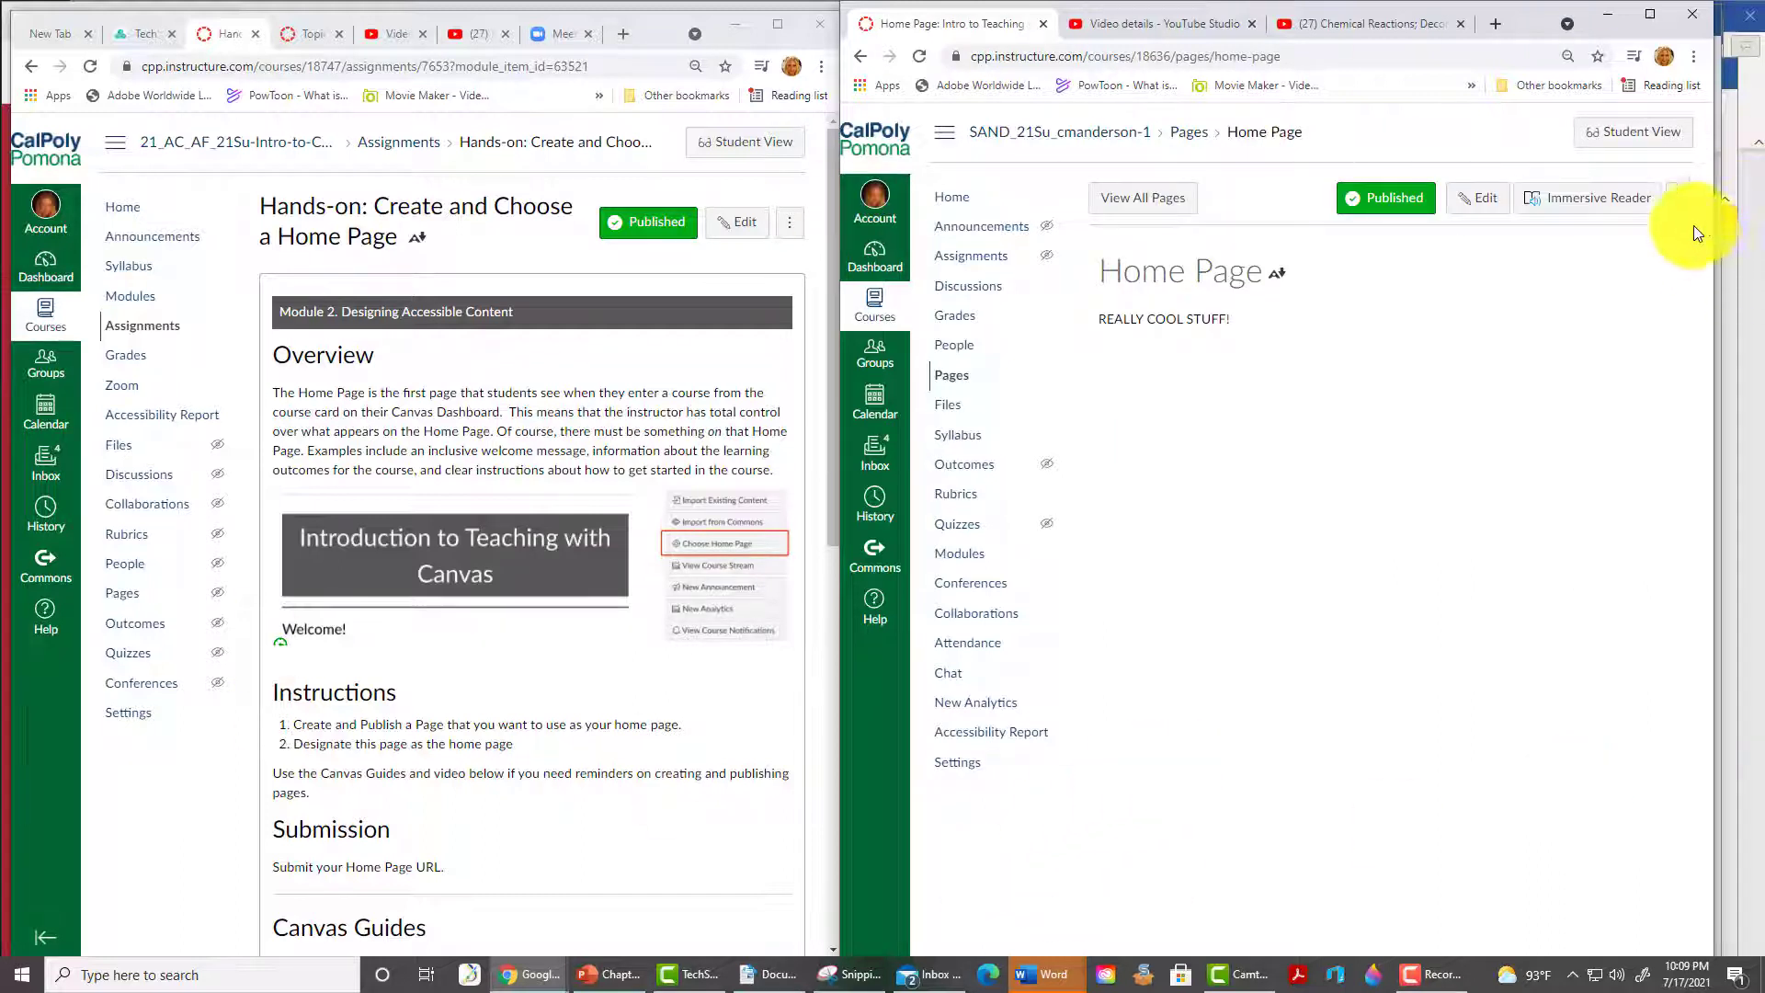
- Make Home Page the course's front page and copy its web address
left_click(1682, 203)
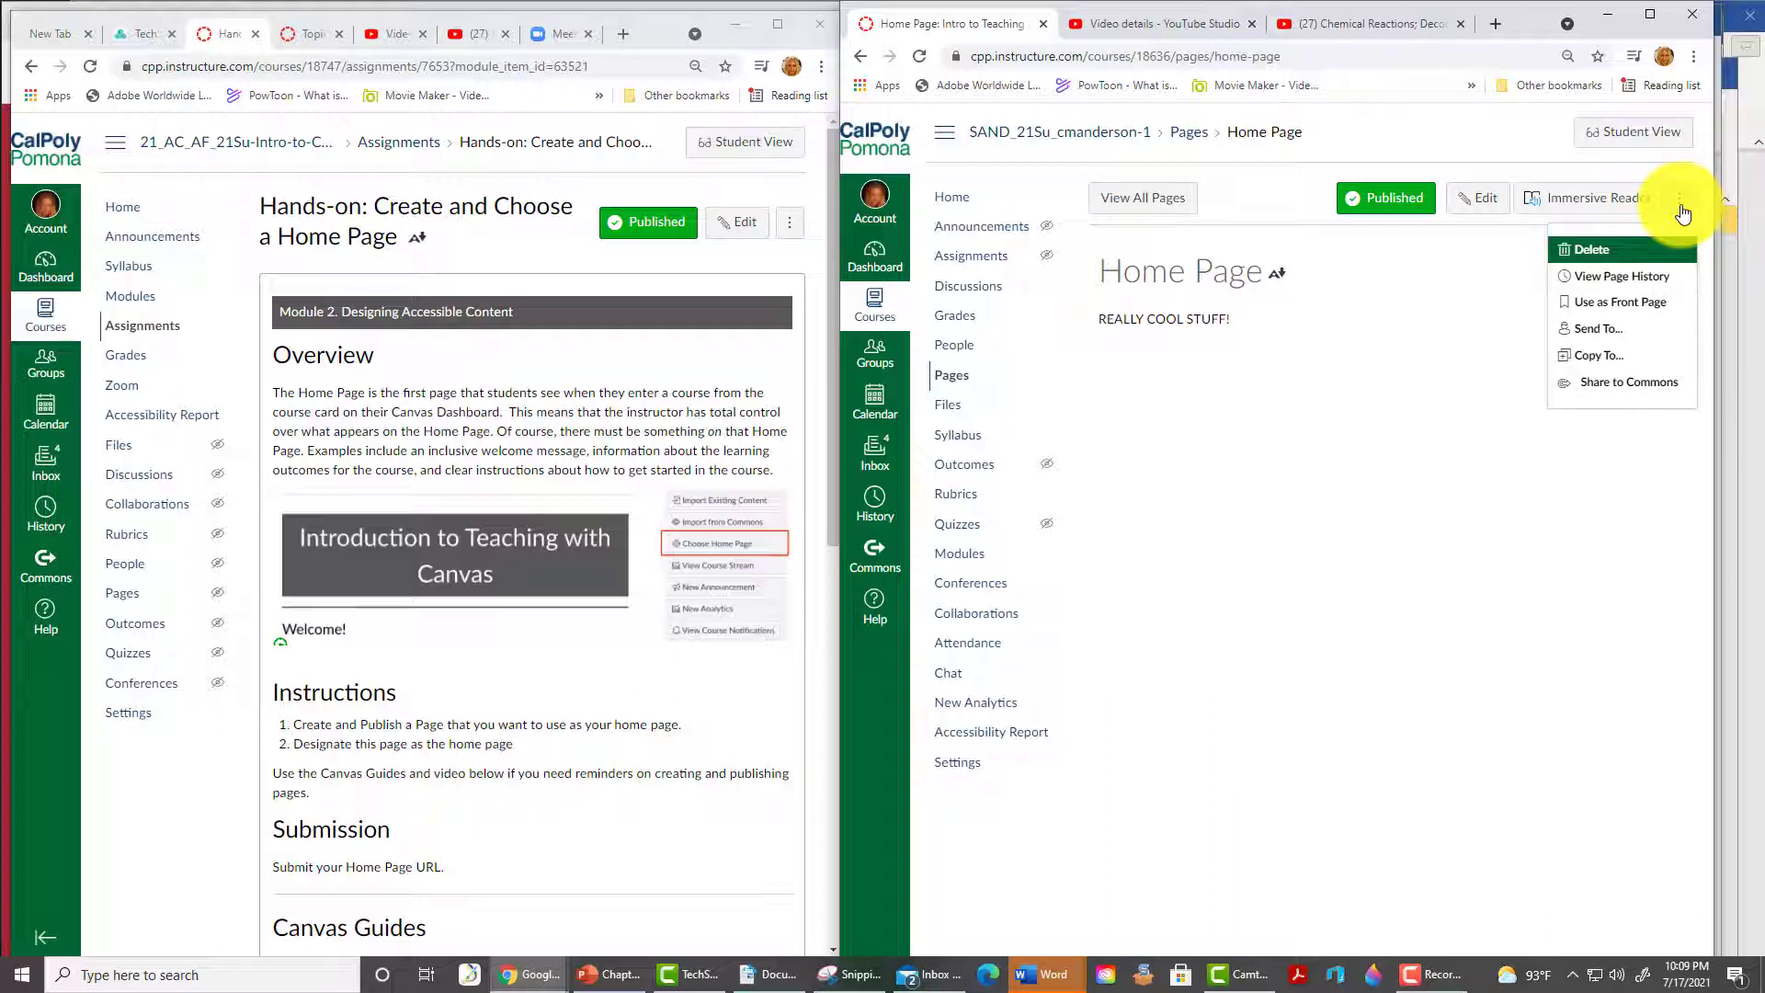
left_click(1641, 303)
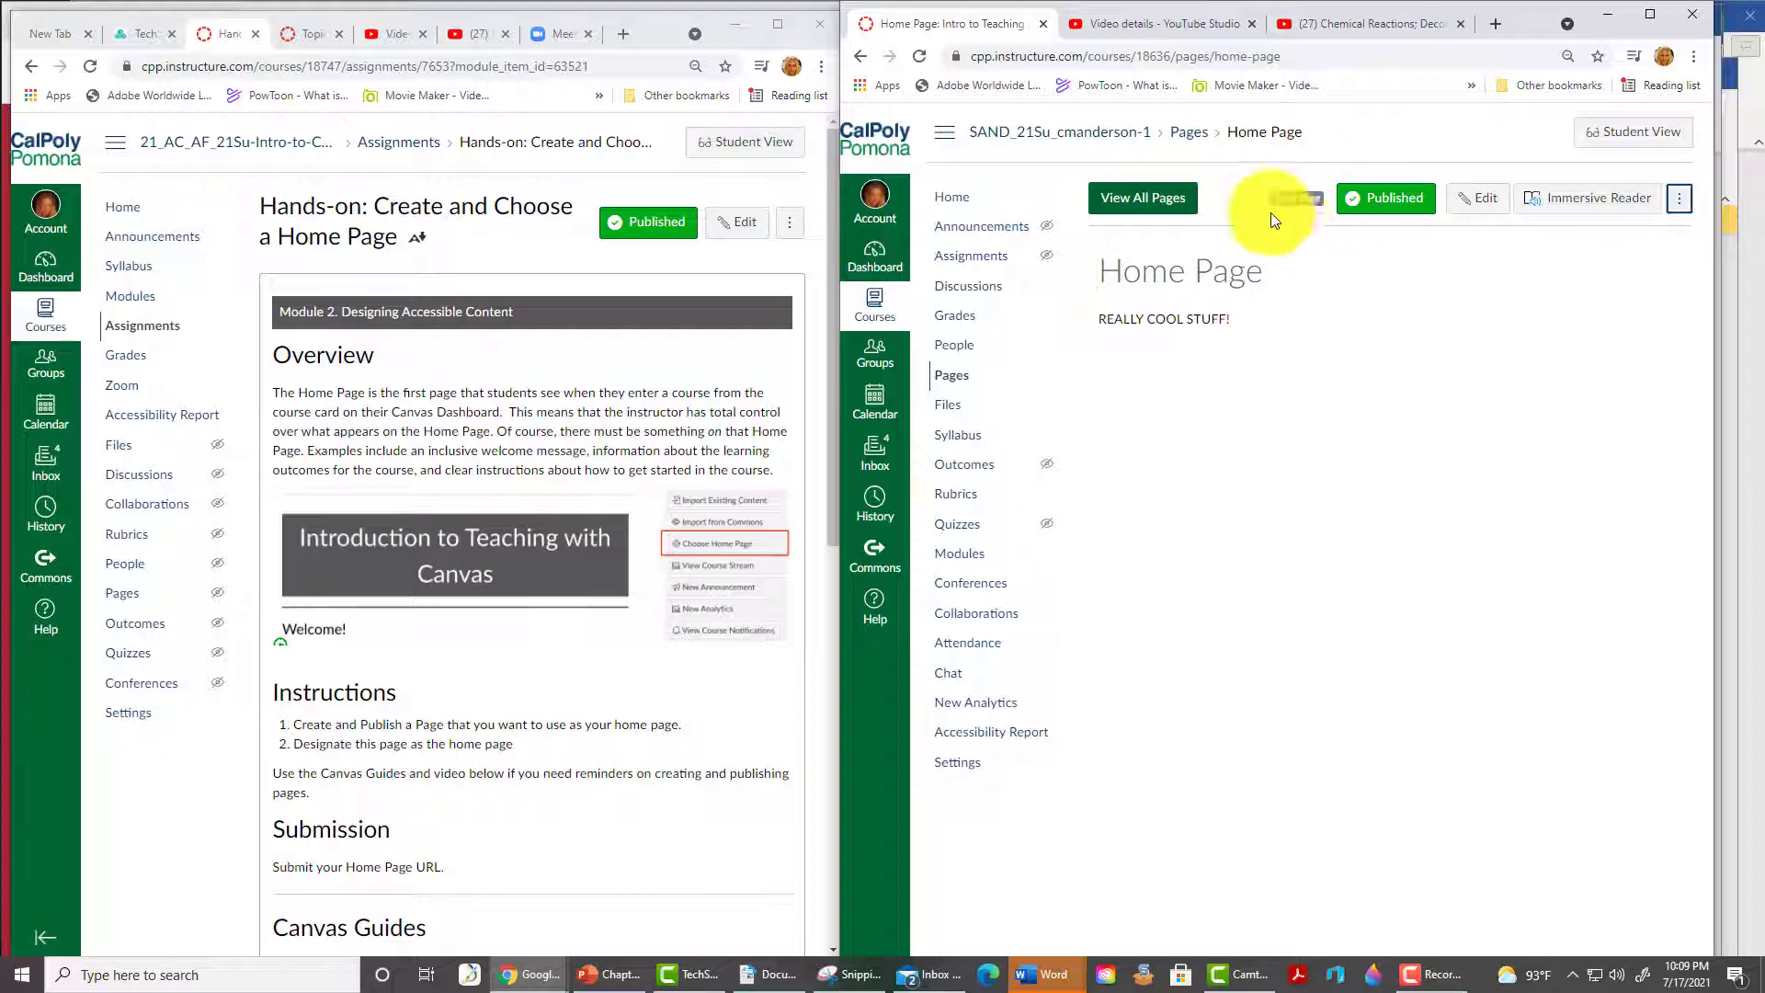
left_click(1329, 56)
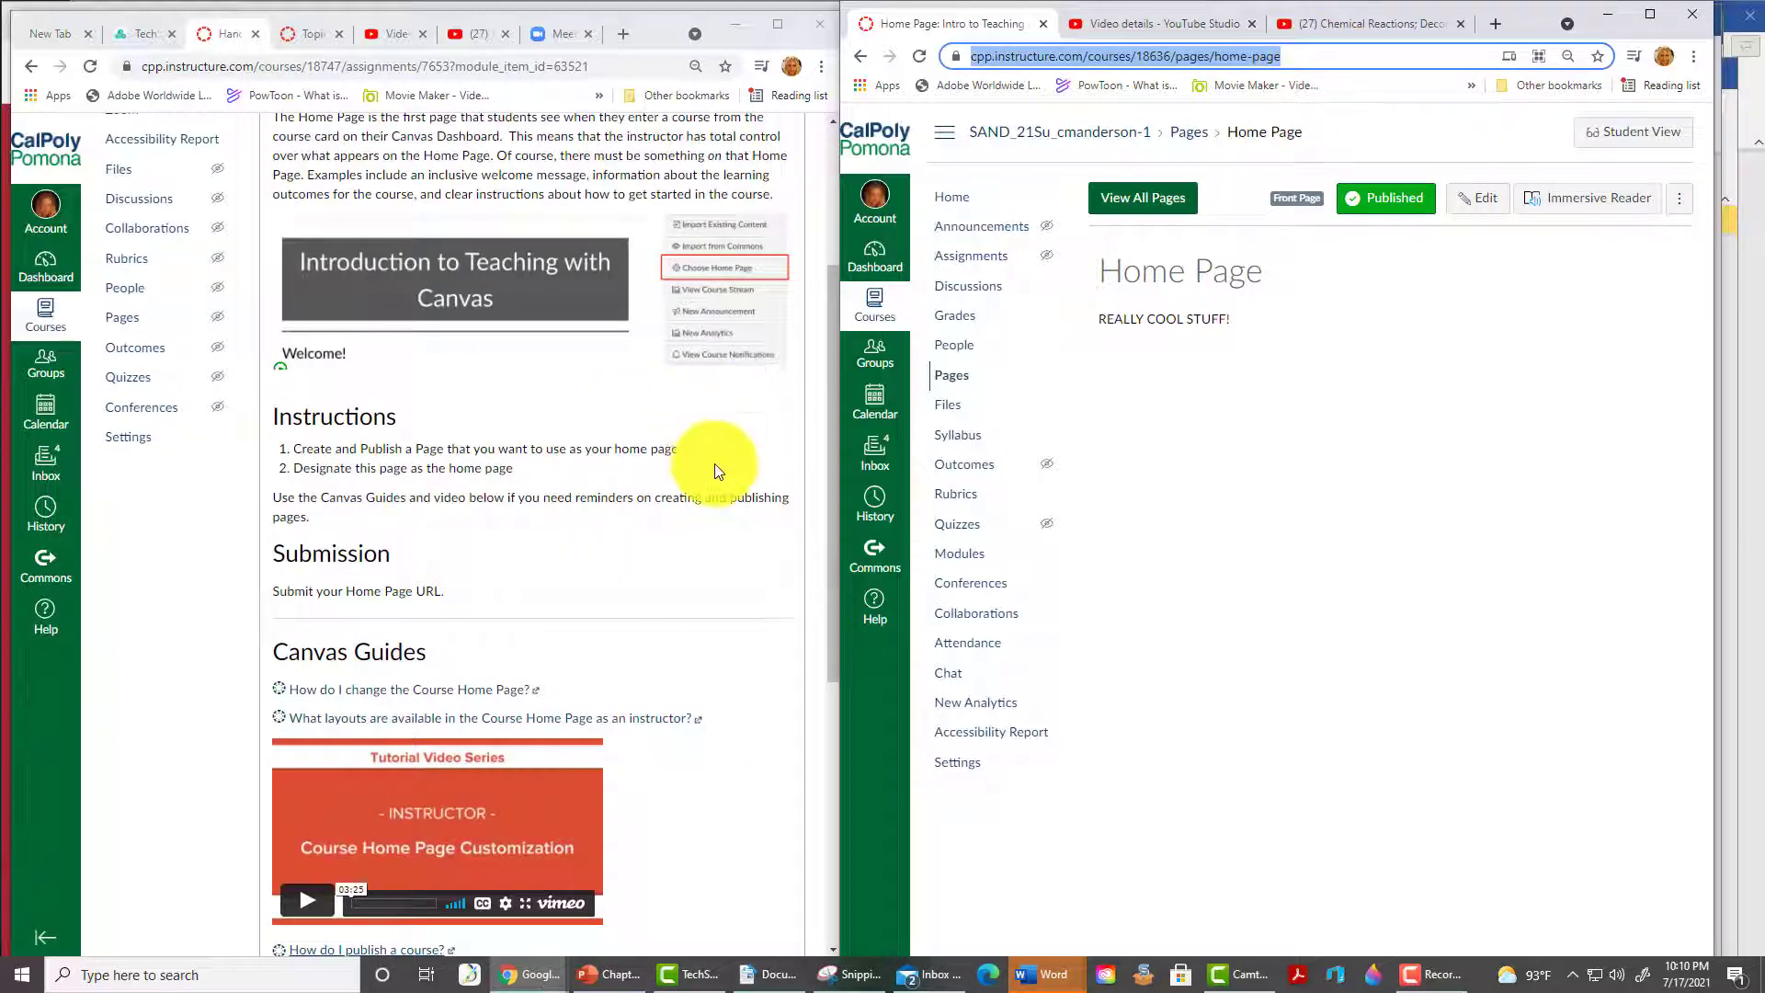
- As the test student, submit the Home Page address as the Website Url, then advance to Discussion 2
scroll(714, 464, "up", 3)
left_click(750, 142)
scroll(678, 716, "down", 10)
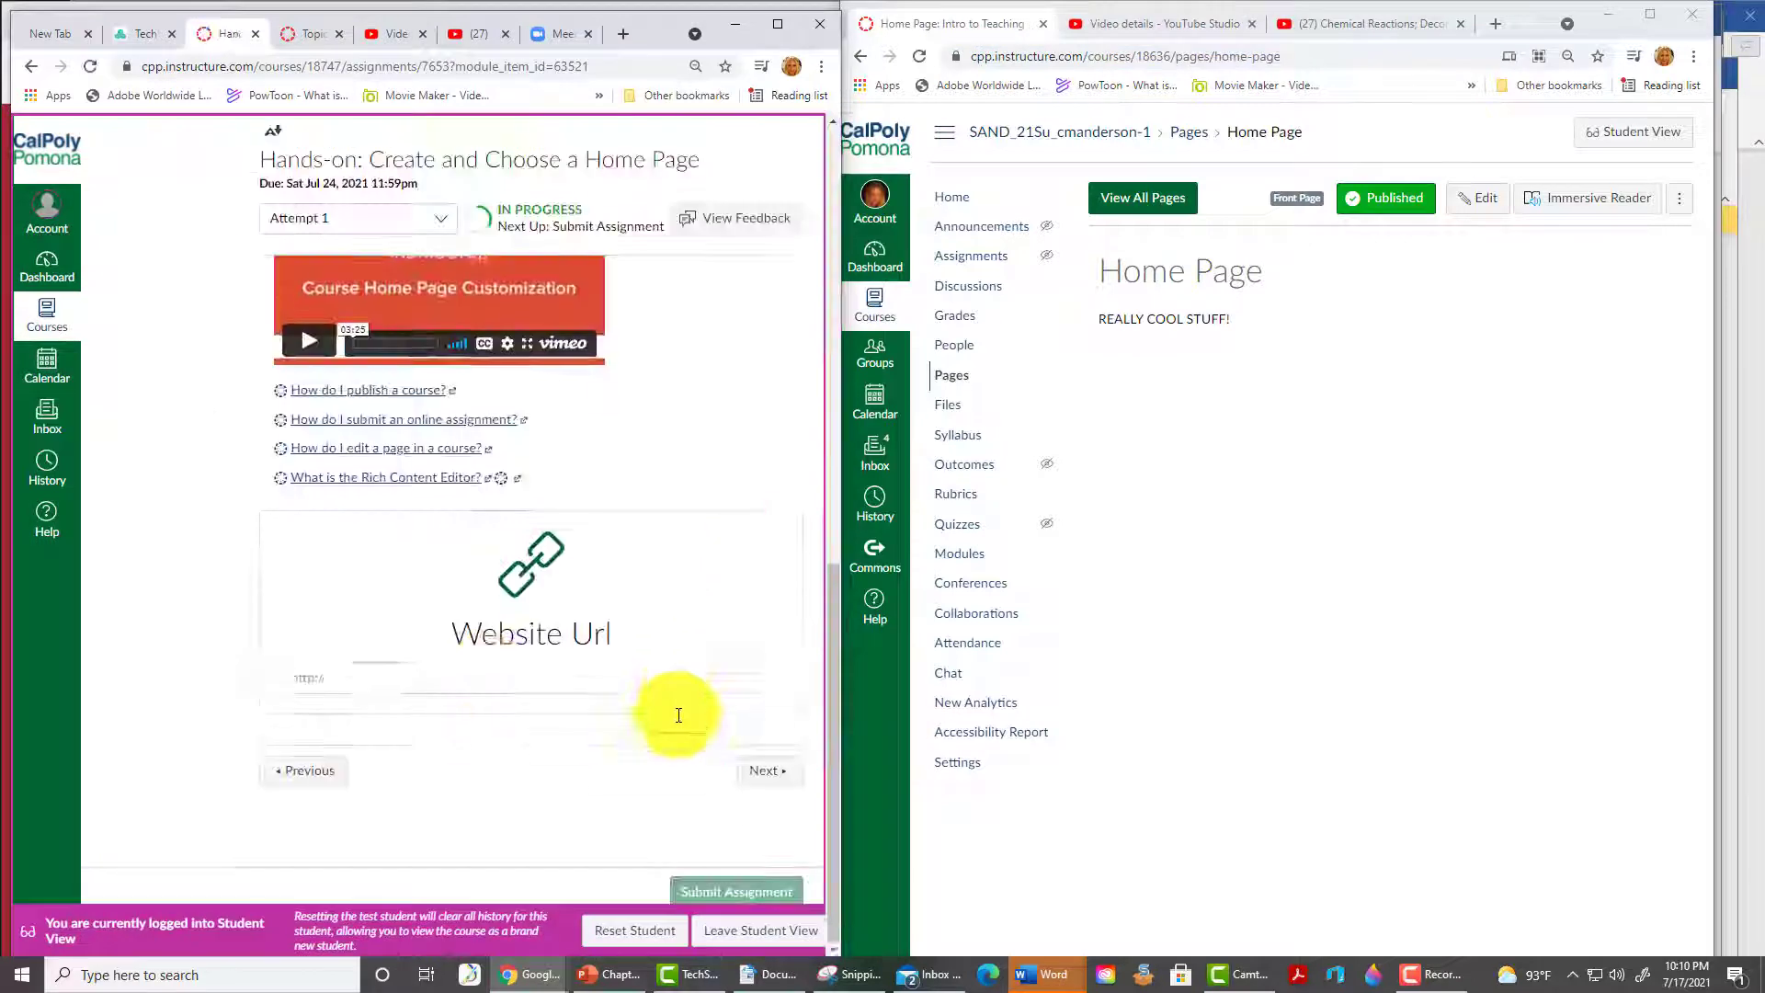
left_click(489, 678)
key("ctrl+v")
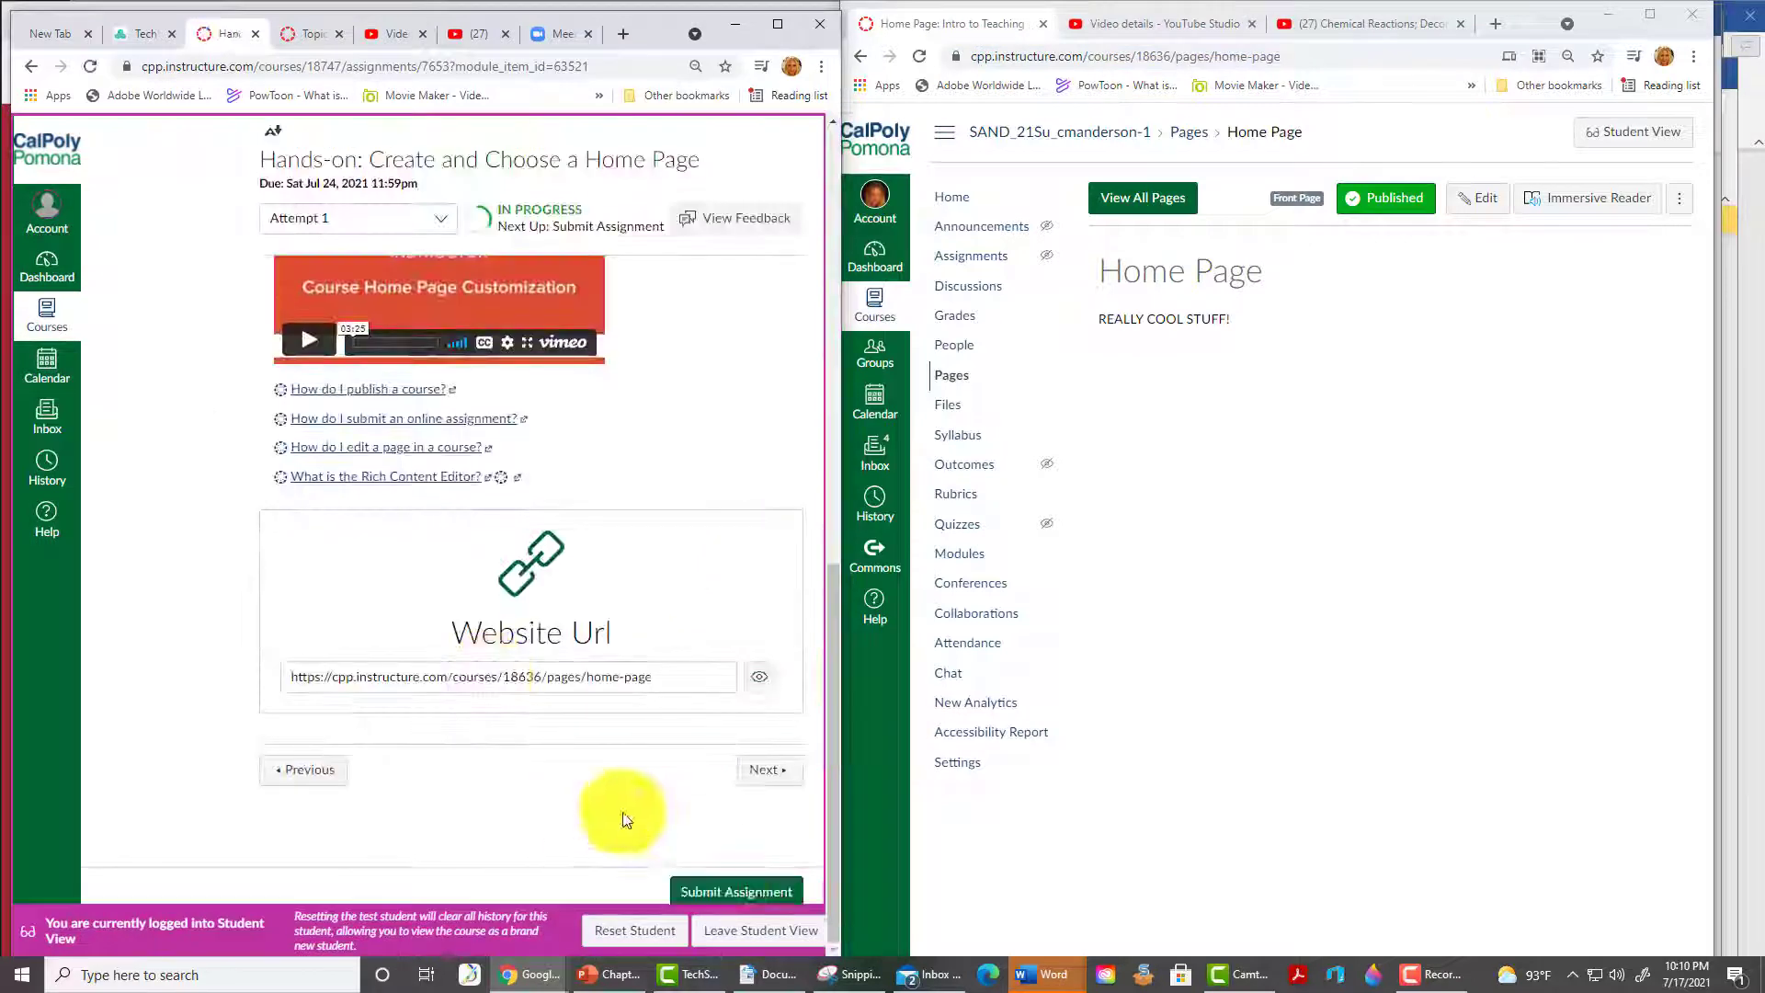
left_click(729, 893)
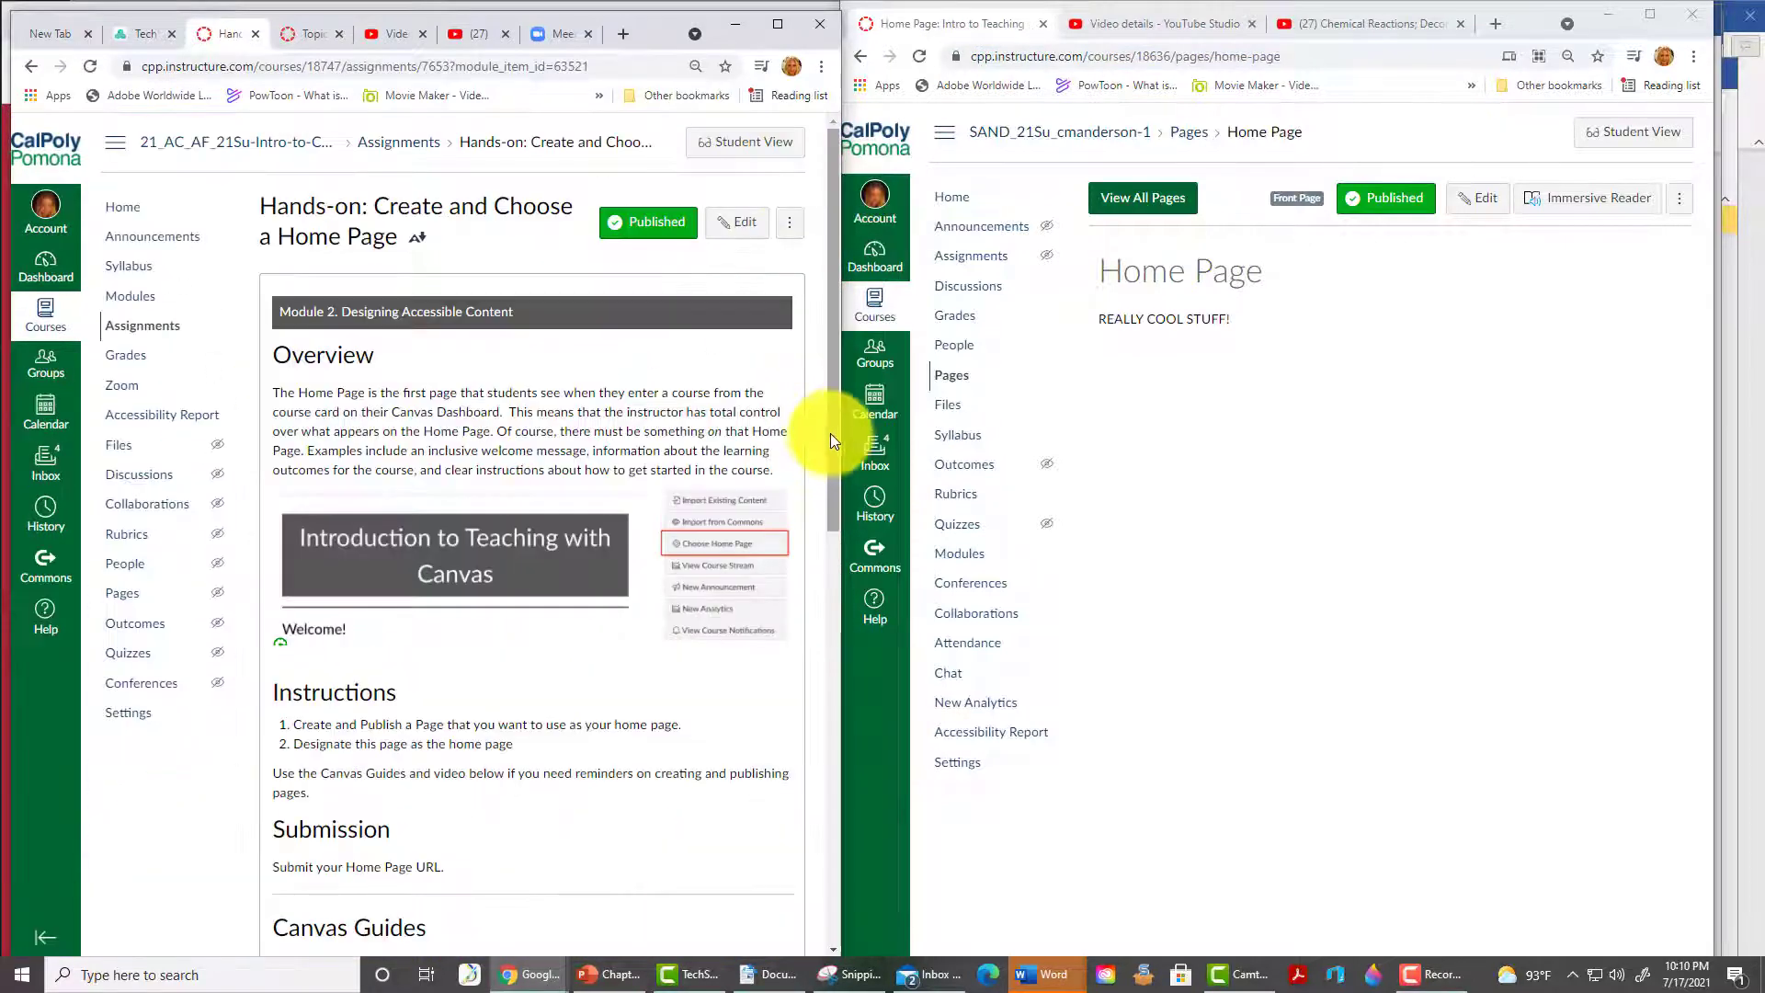
left_click_drag(858, 433, 859, 662)
left_click(777, 755)
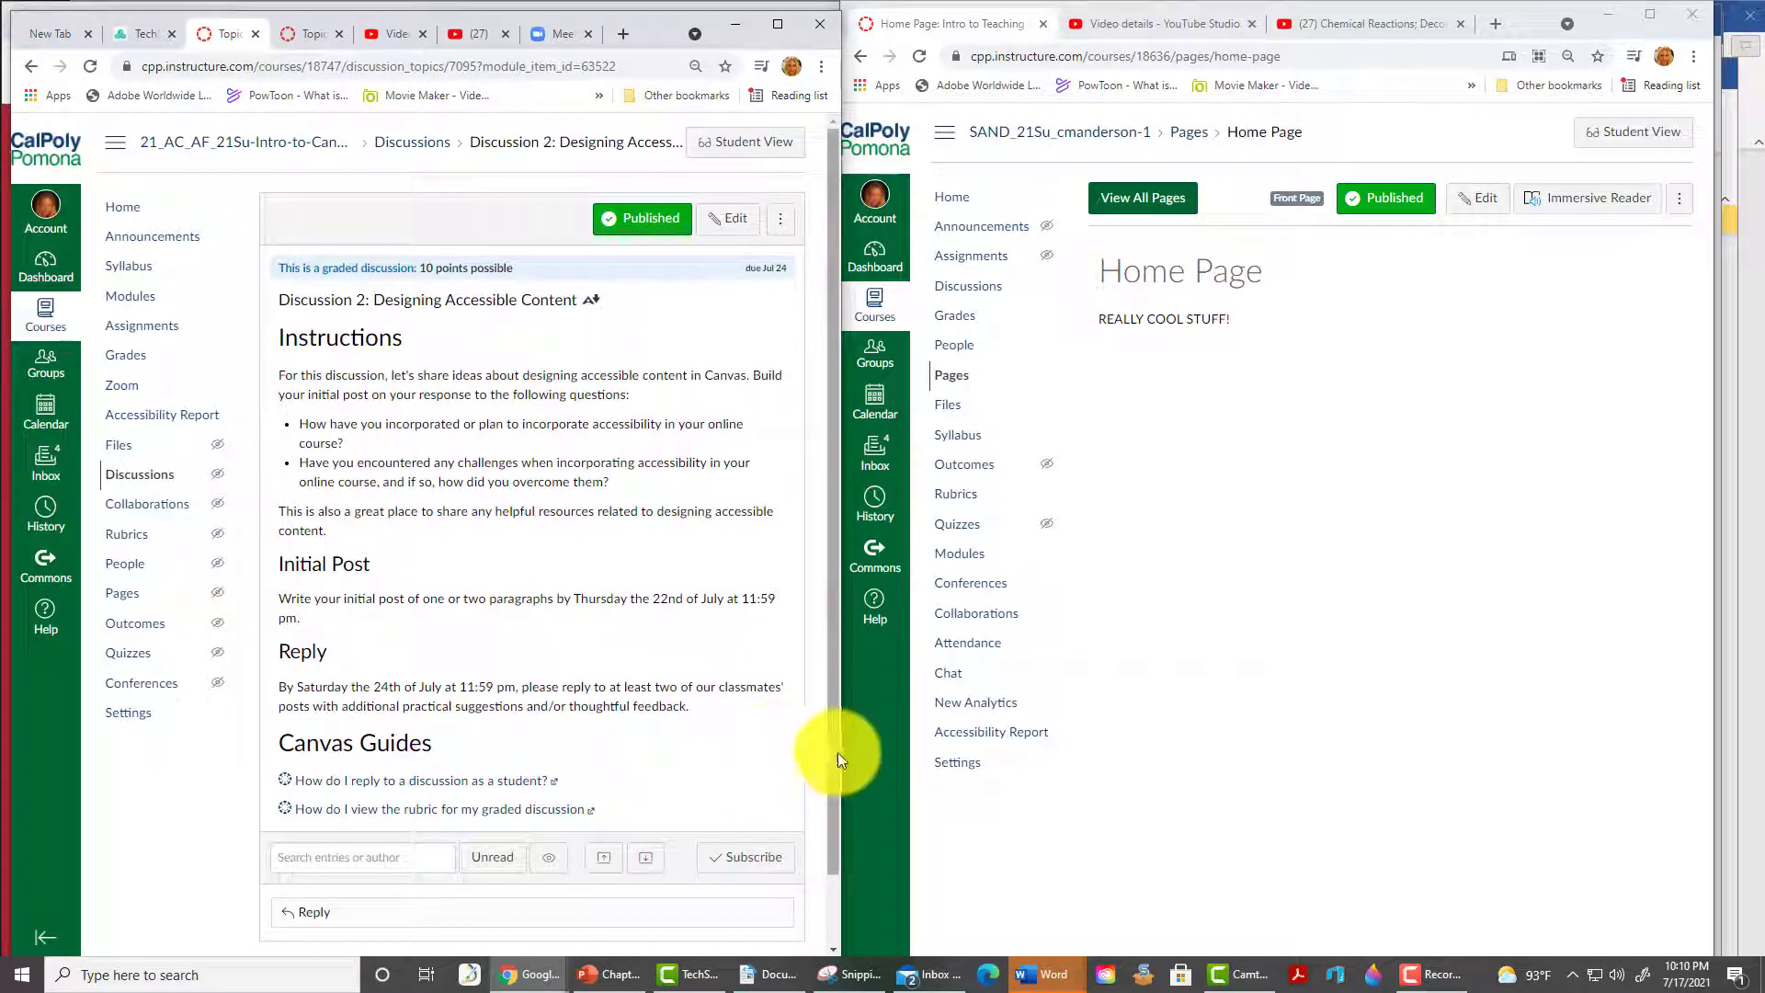
- Advance past Quiz 2 and the Word/PowerPoint/PDF page to the Use Ally hands-on and view its instructions
left_click_drag(837, 752, 765, 908)
left_click(764, 909)
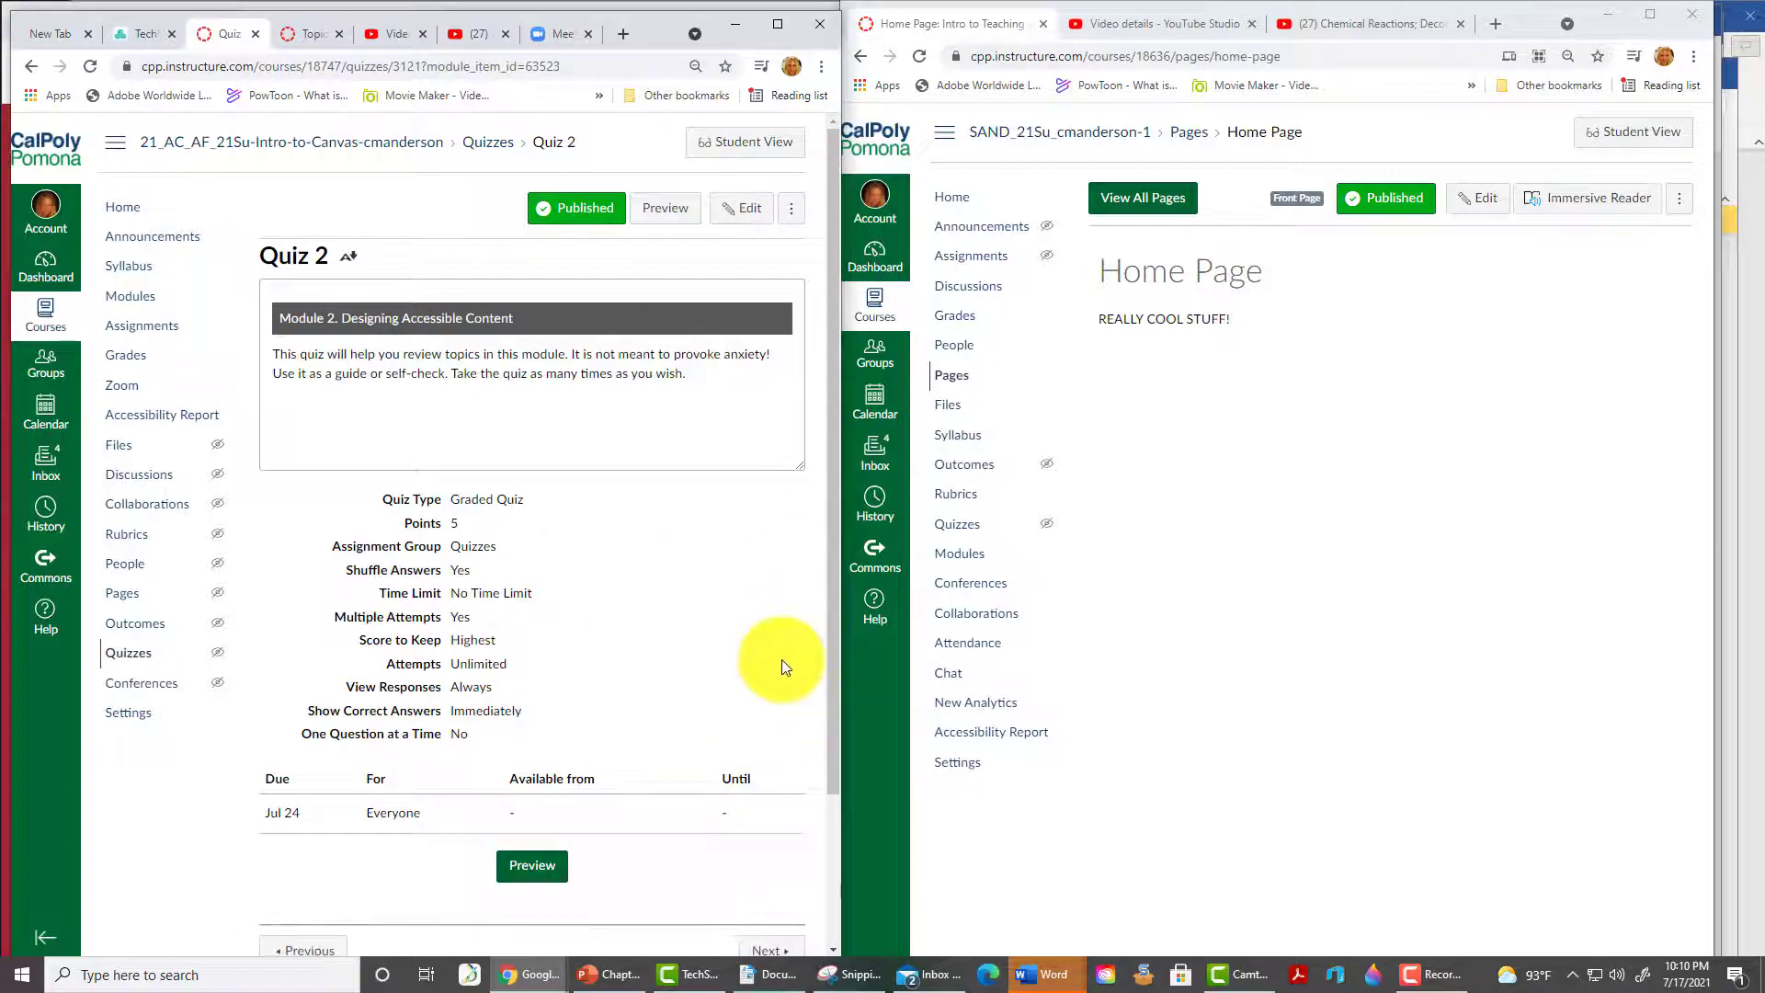
left_click_drag(836, 419, 847, 591)
left_click(777, 766)
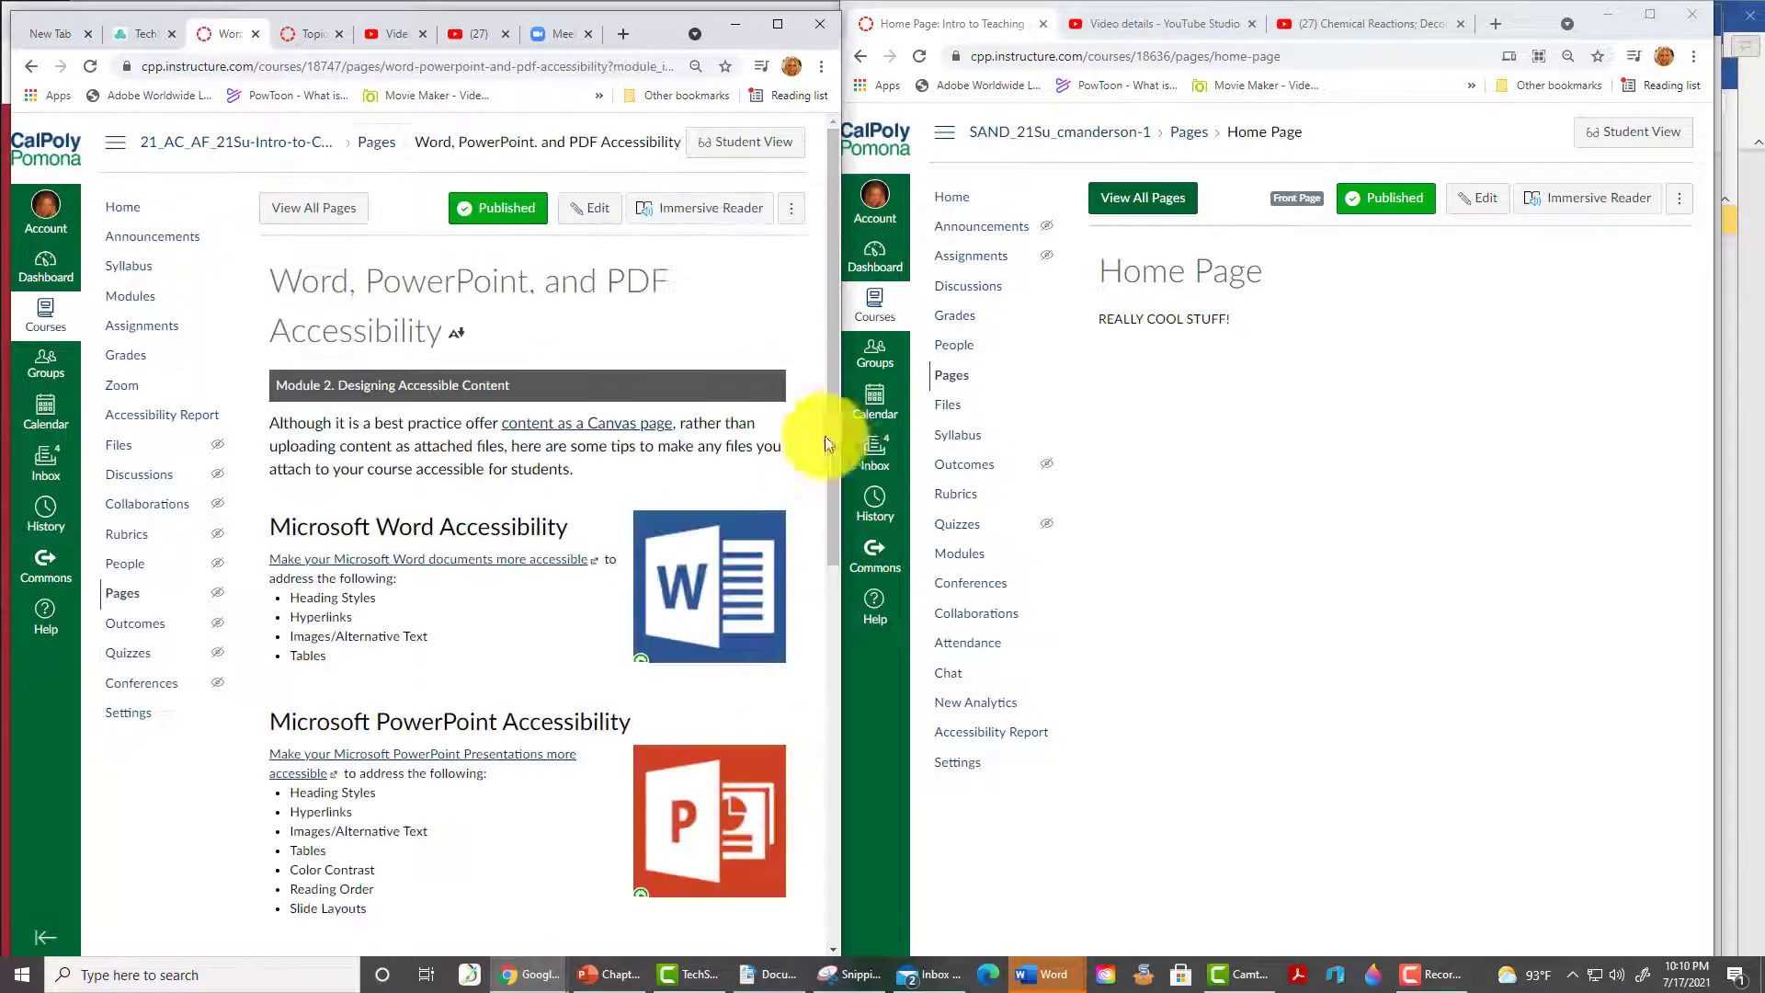
left_click_drag(830, 438, 835, 904)
left_click(778, 914)
left_click_drag(835, 413, 800, 969)
left_click(770, 910)
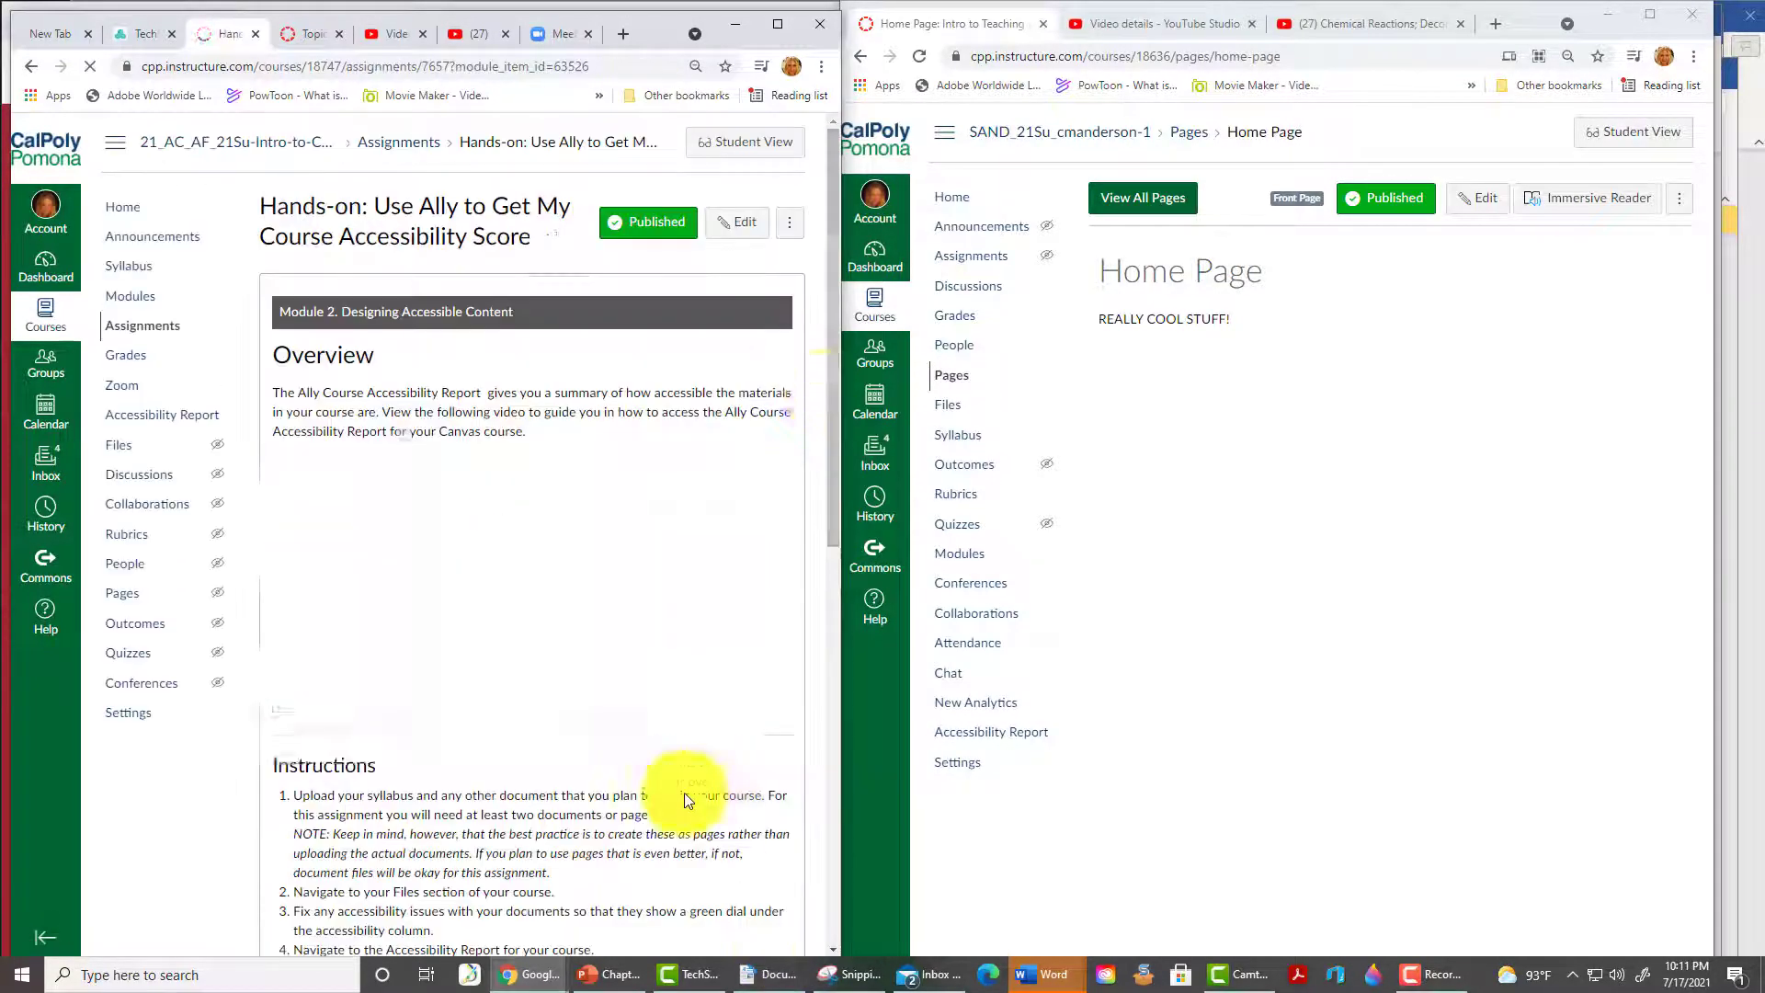
mouse_move(835, 386)
left_mouse_down()
mouse_move(870, 680)
mouse_move(855, 375)
left_mouse_up()
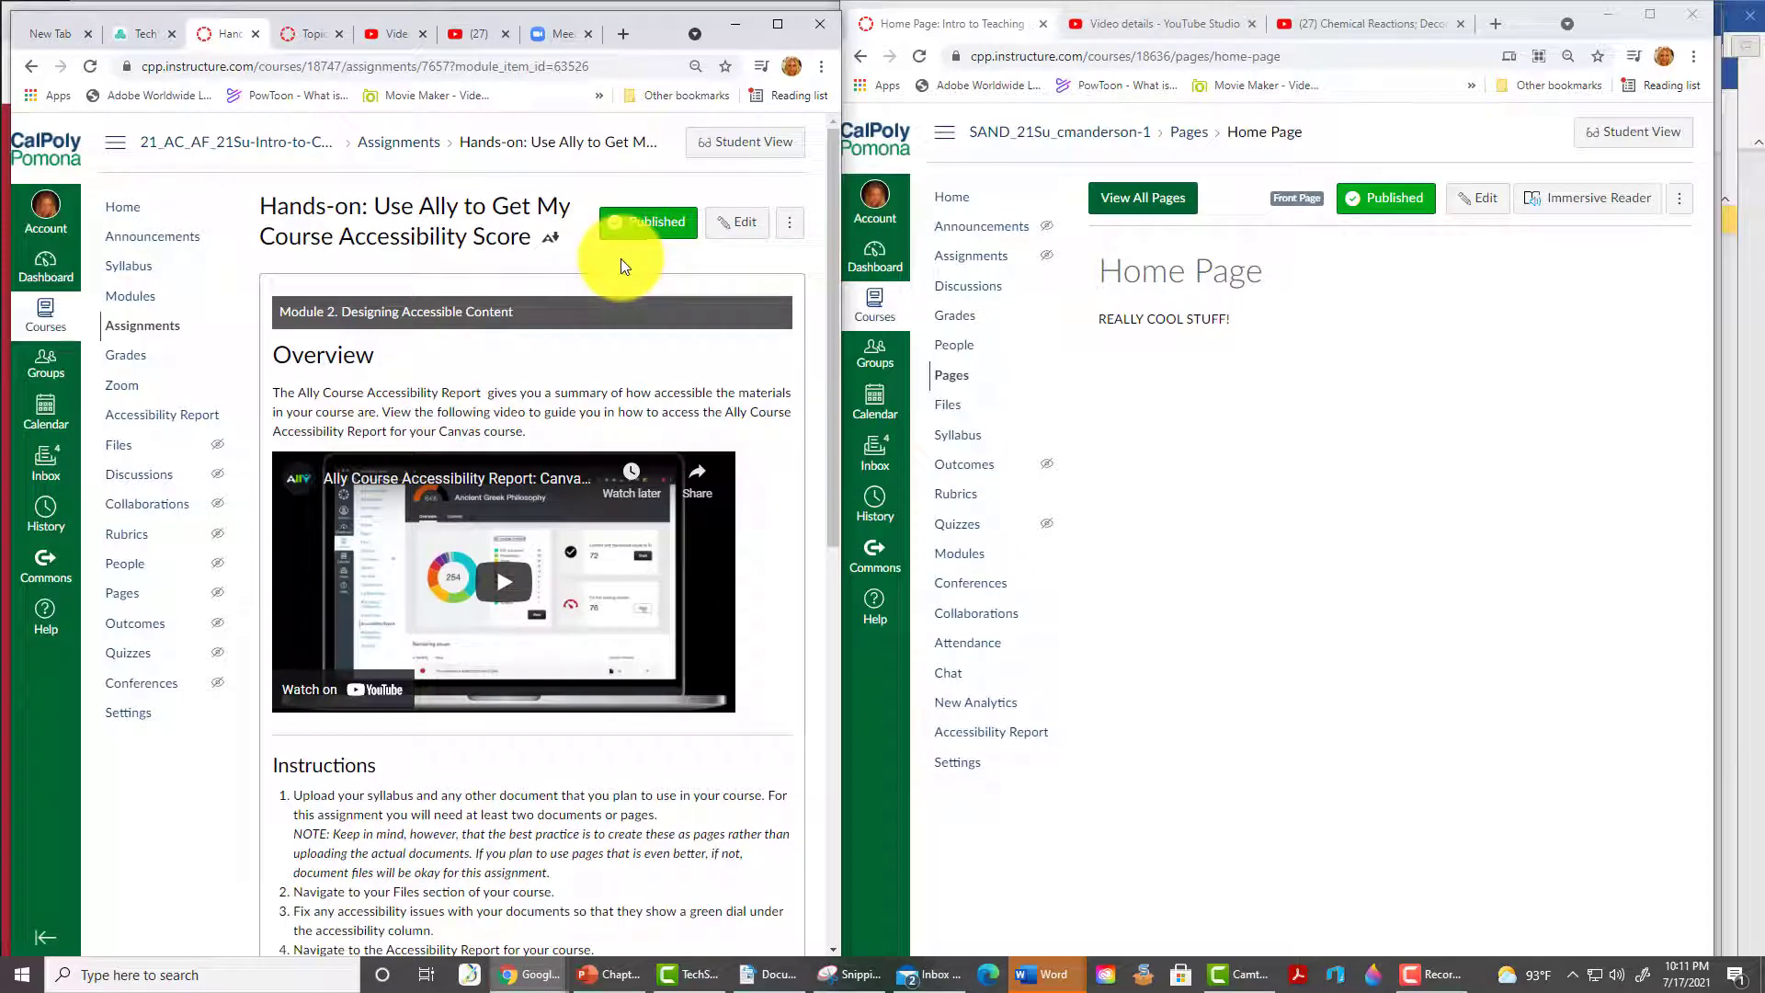
scroll(620, 257, "down", 8)
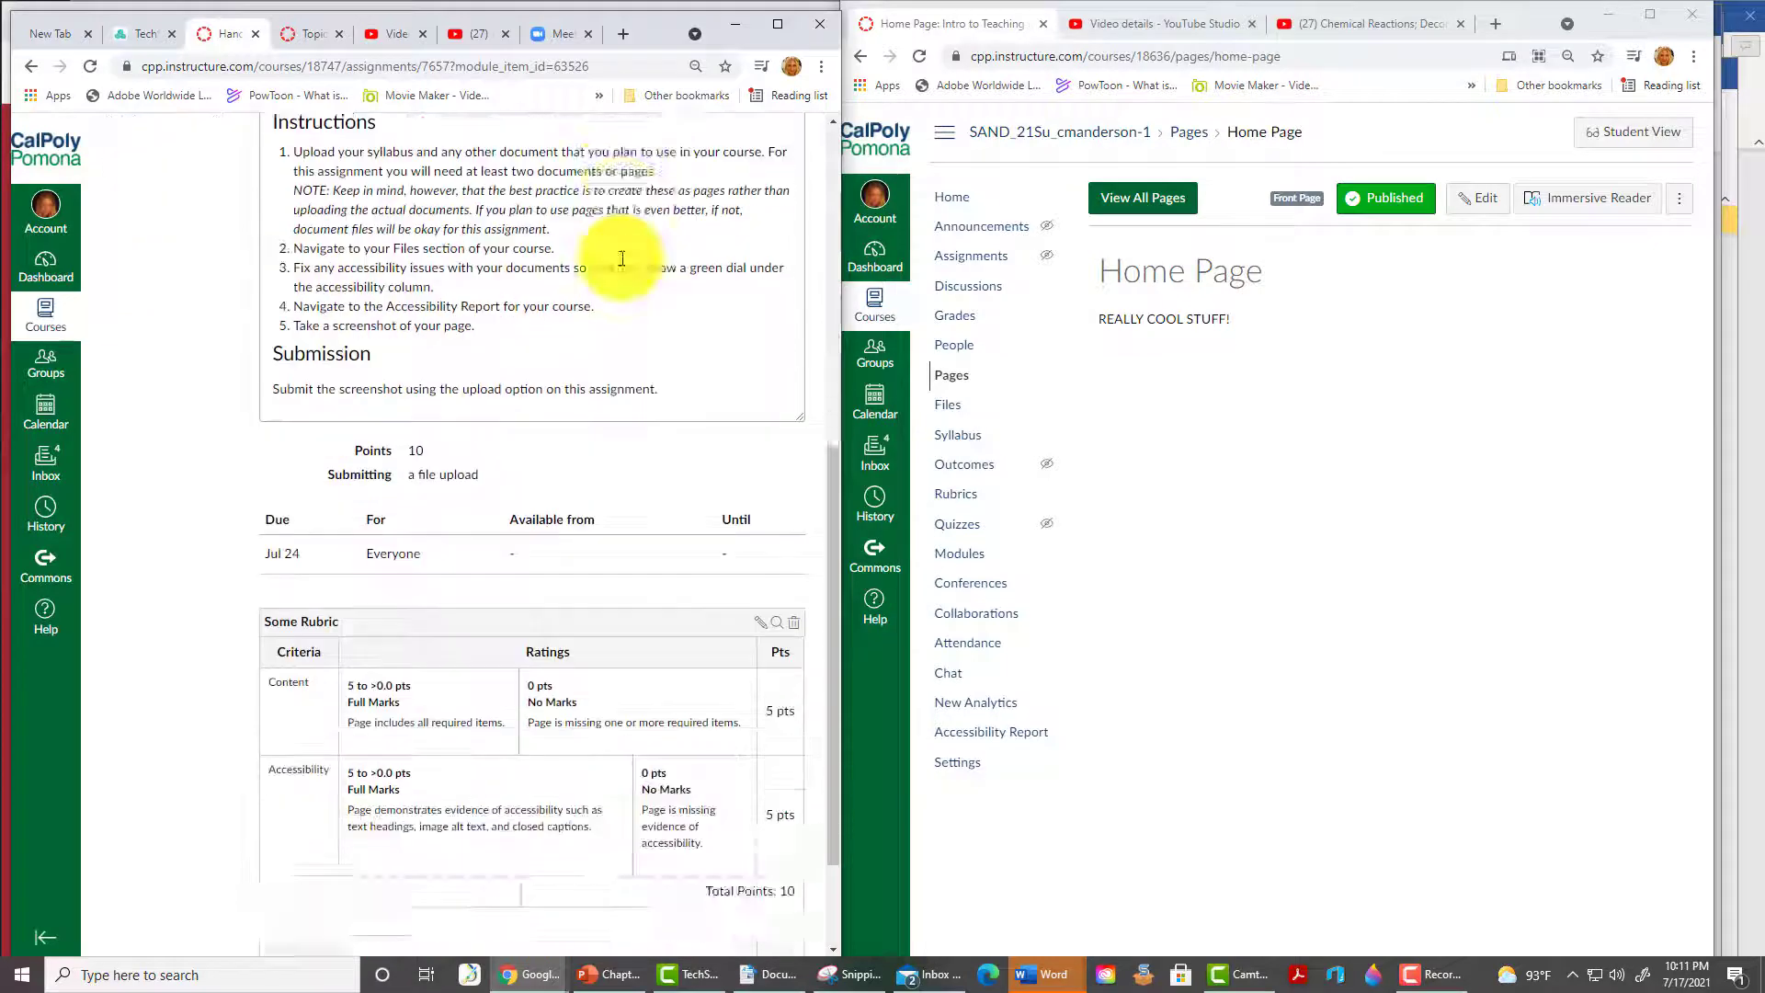
scroll(621, 258, "up", 2)
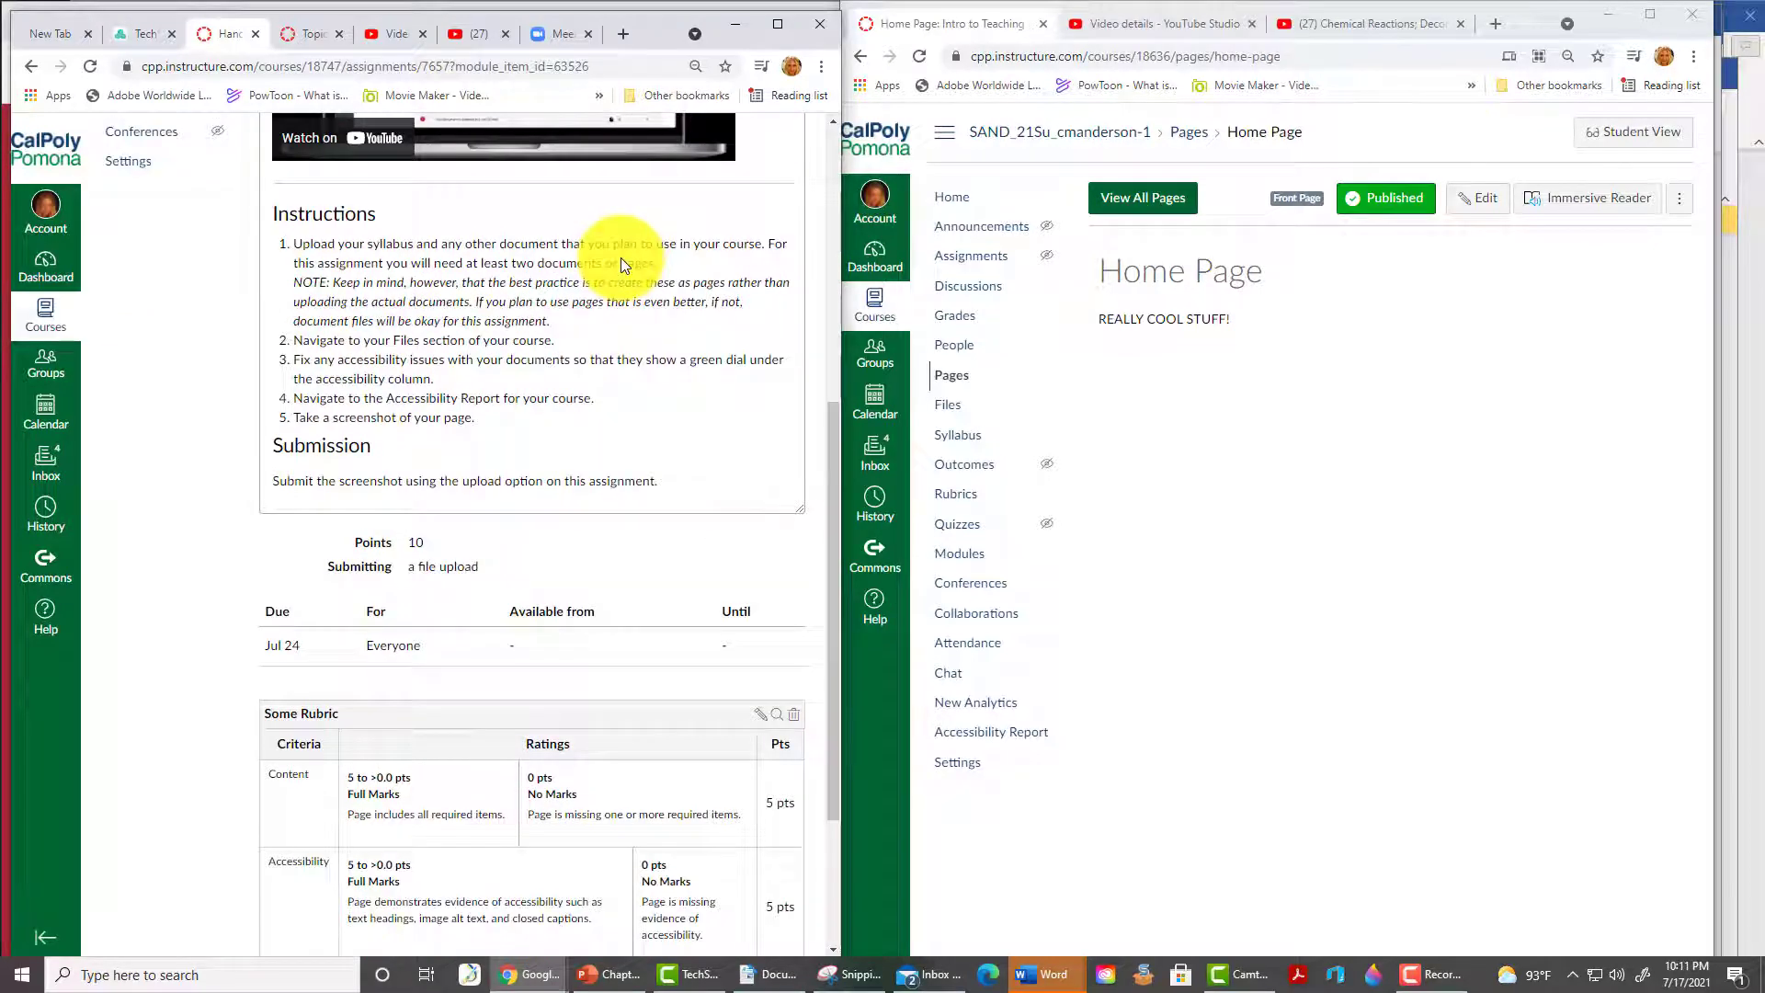
- Upload the BIO3070 Fall 2021 syllabus PDF to course files and view its 94% accessibility score
left_click(955, 412)
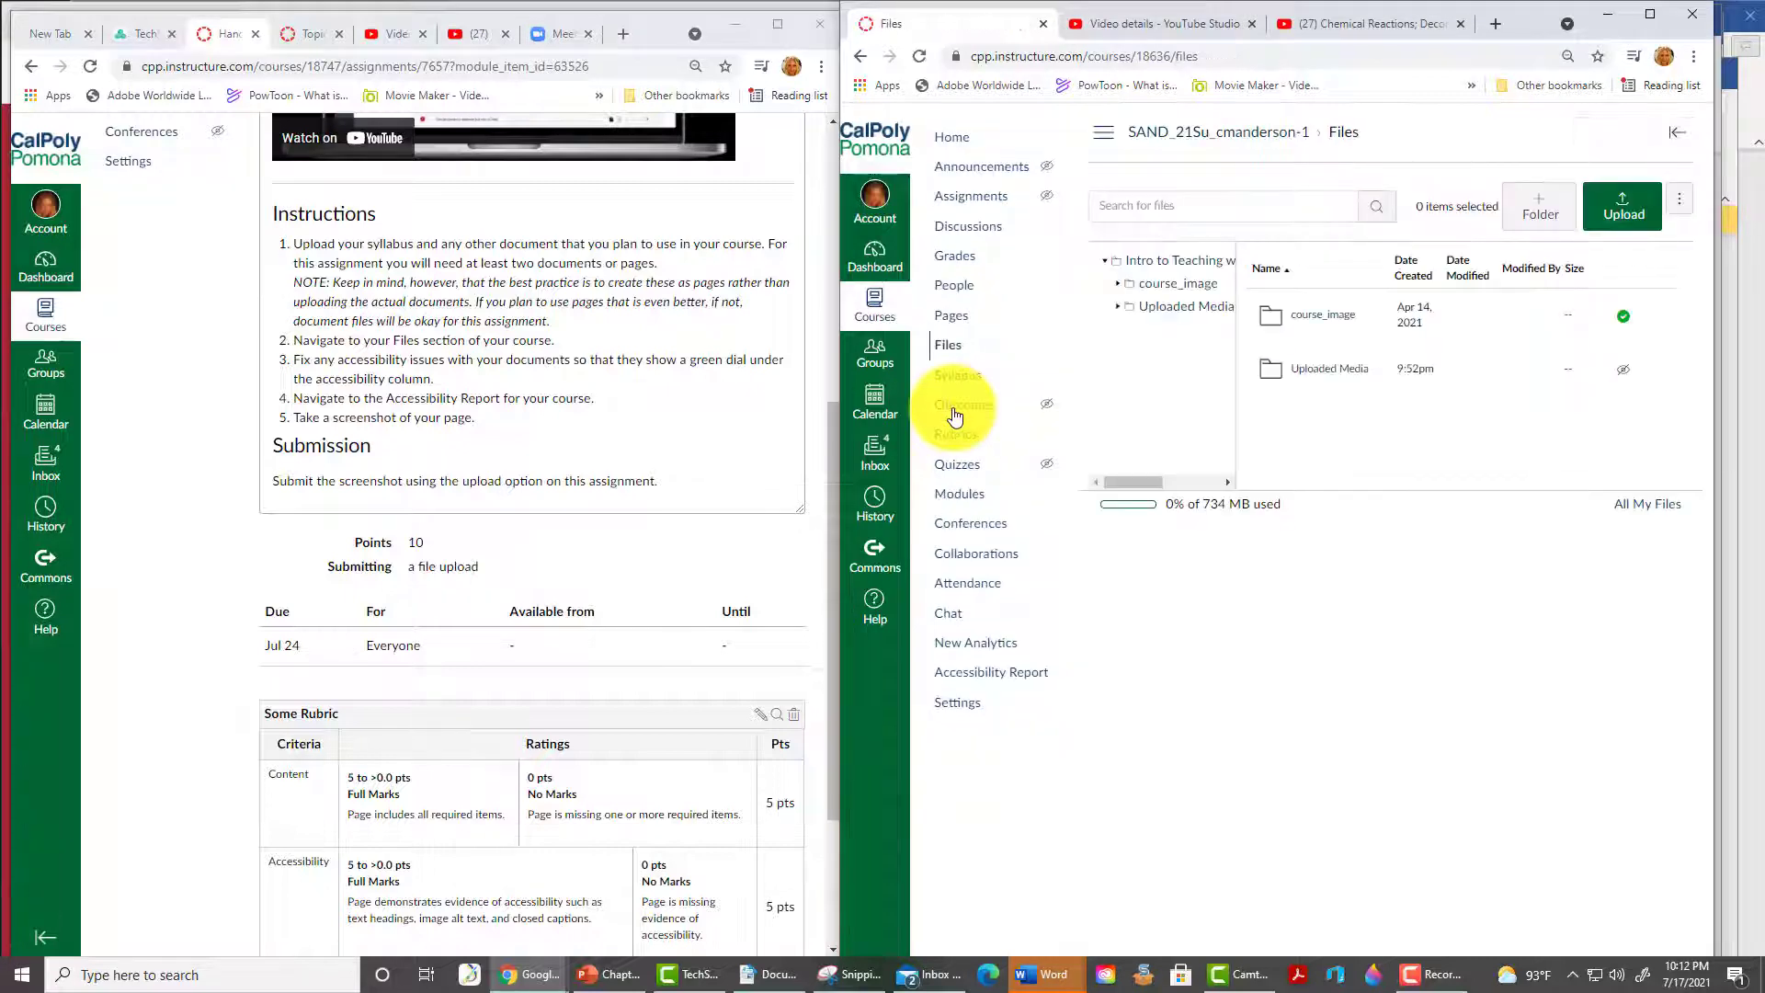
left_click(1624, 207)
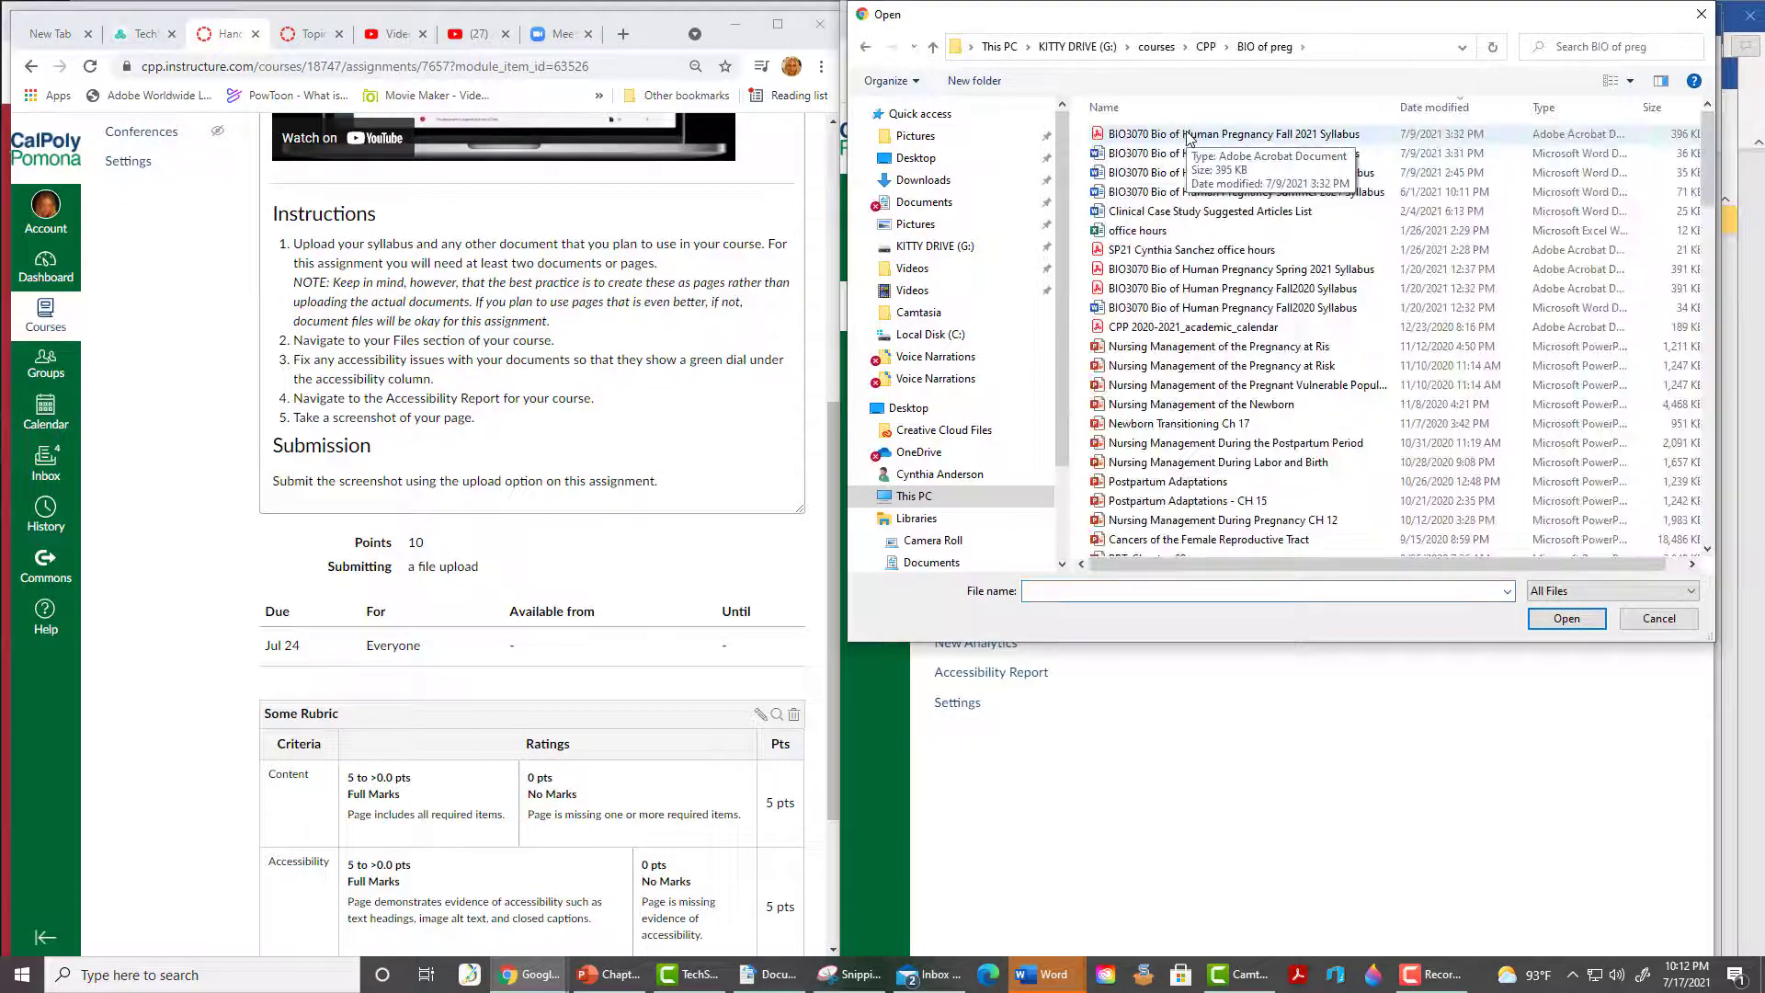
left_click(1188, 135)
left_click(1567, 618)
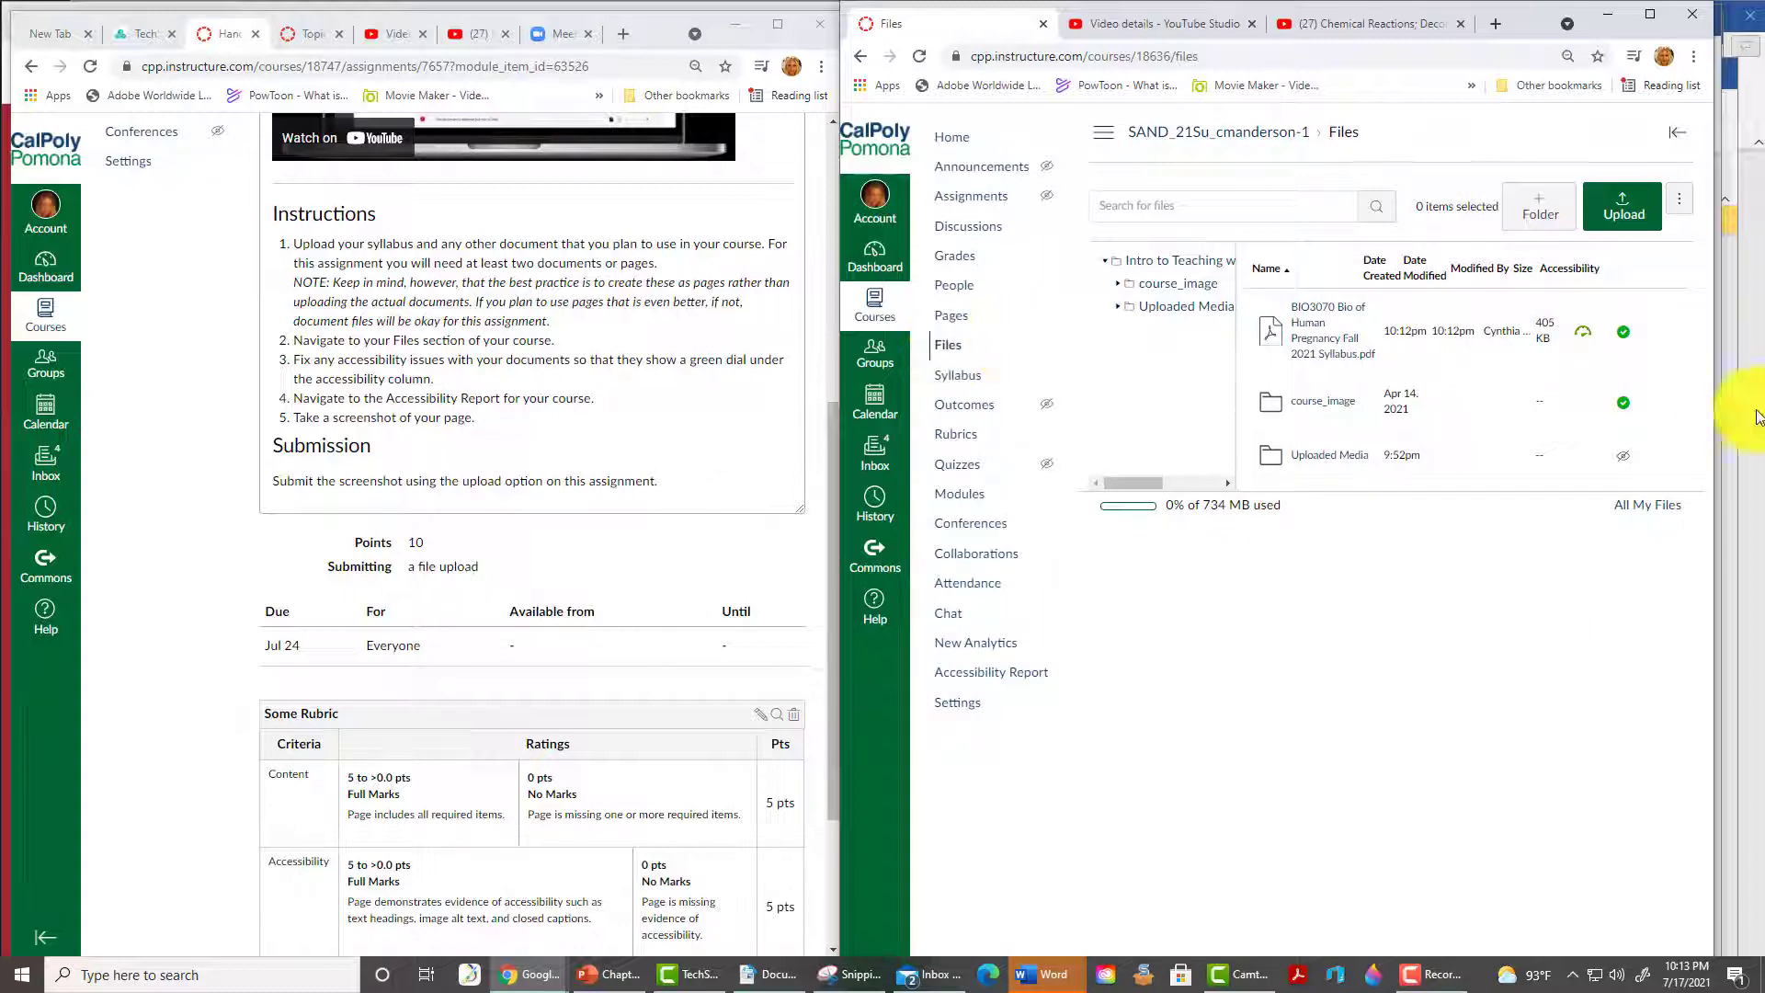
left_click(1583, 335)
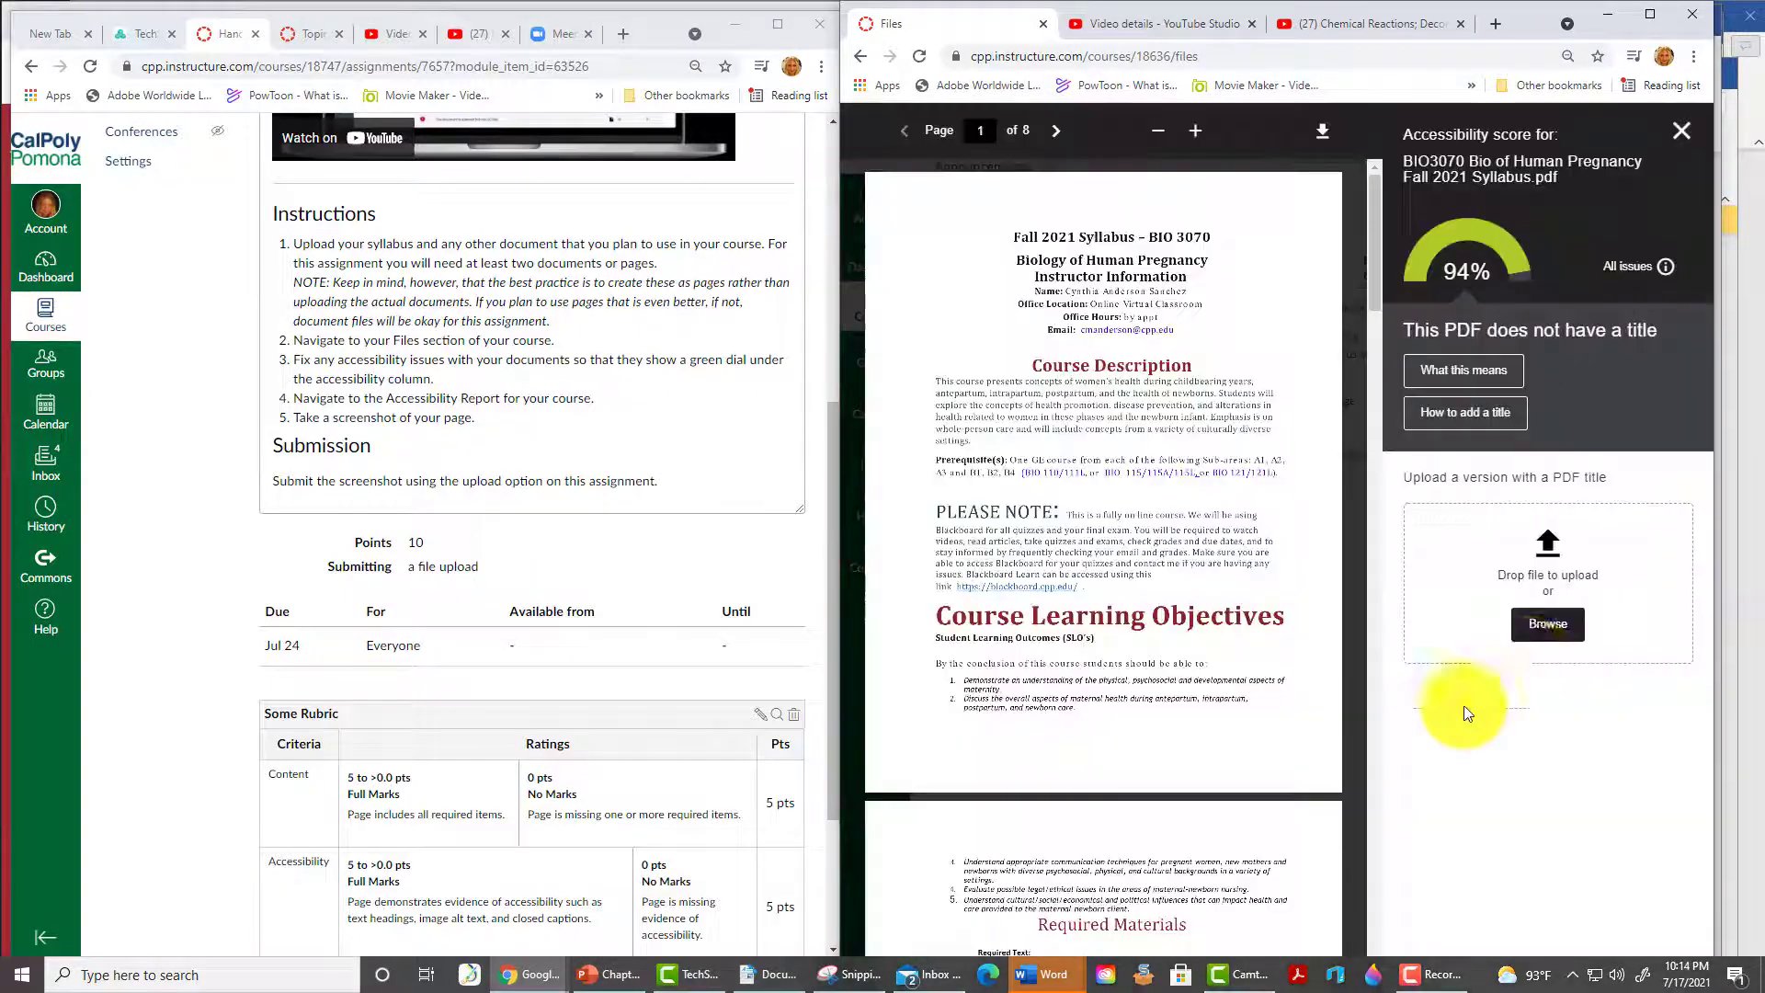
key("Escape")
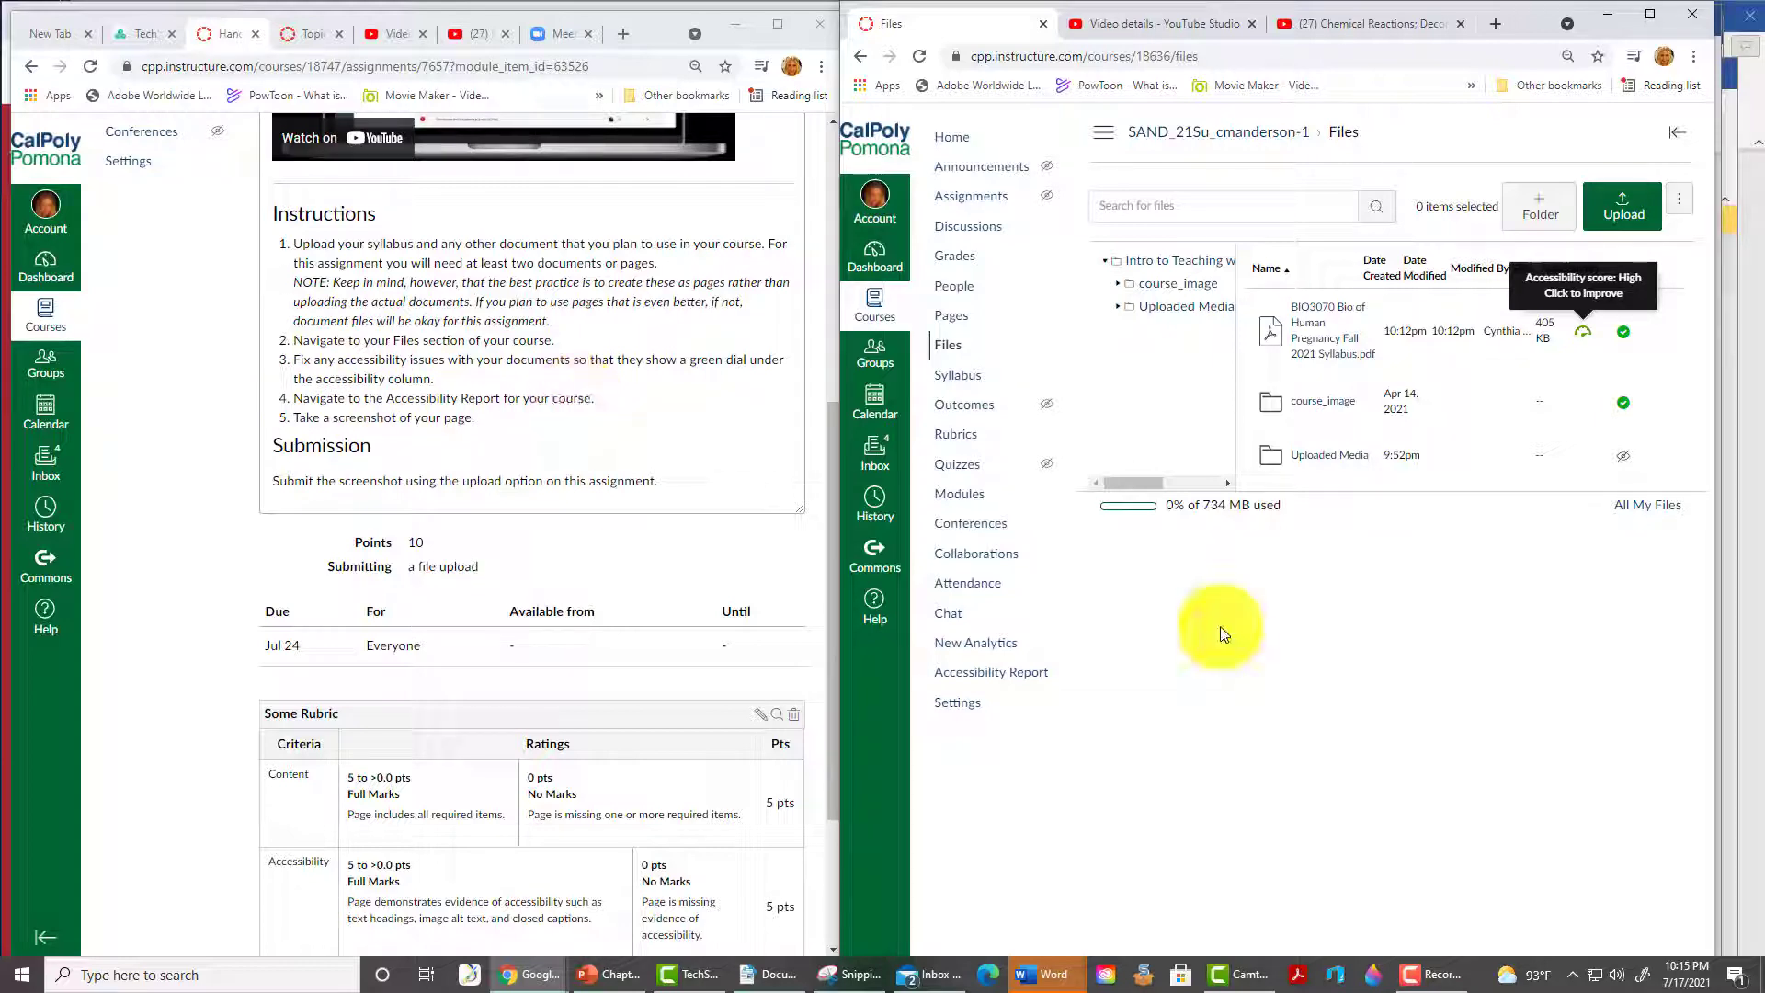
- Open the course accessibility report and save a snip of its content chart as SCREENSHOT
left_click(984, 676)
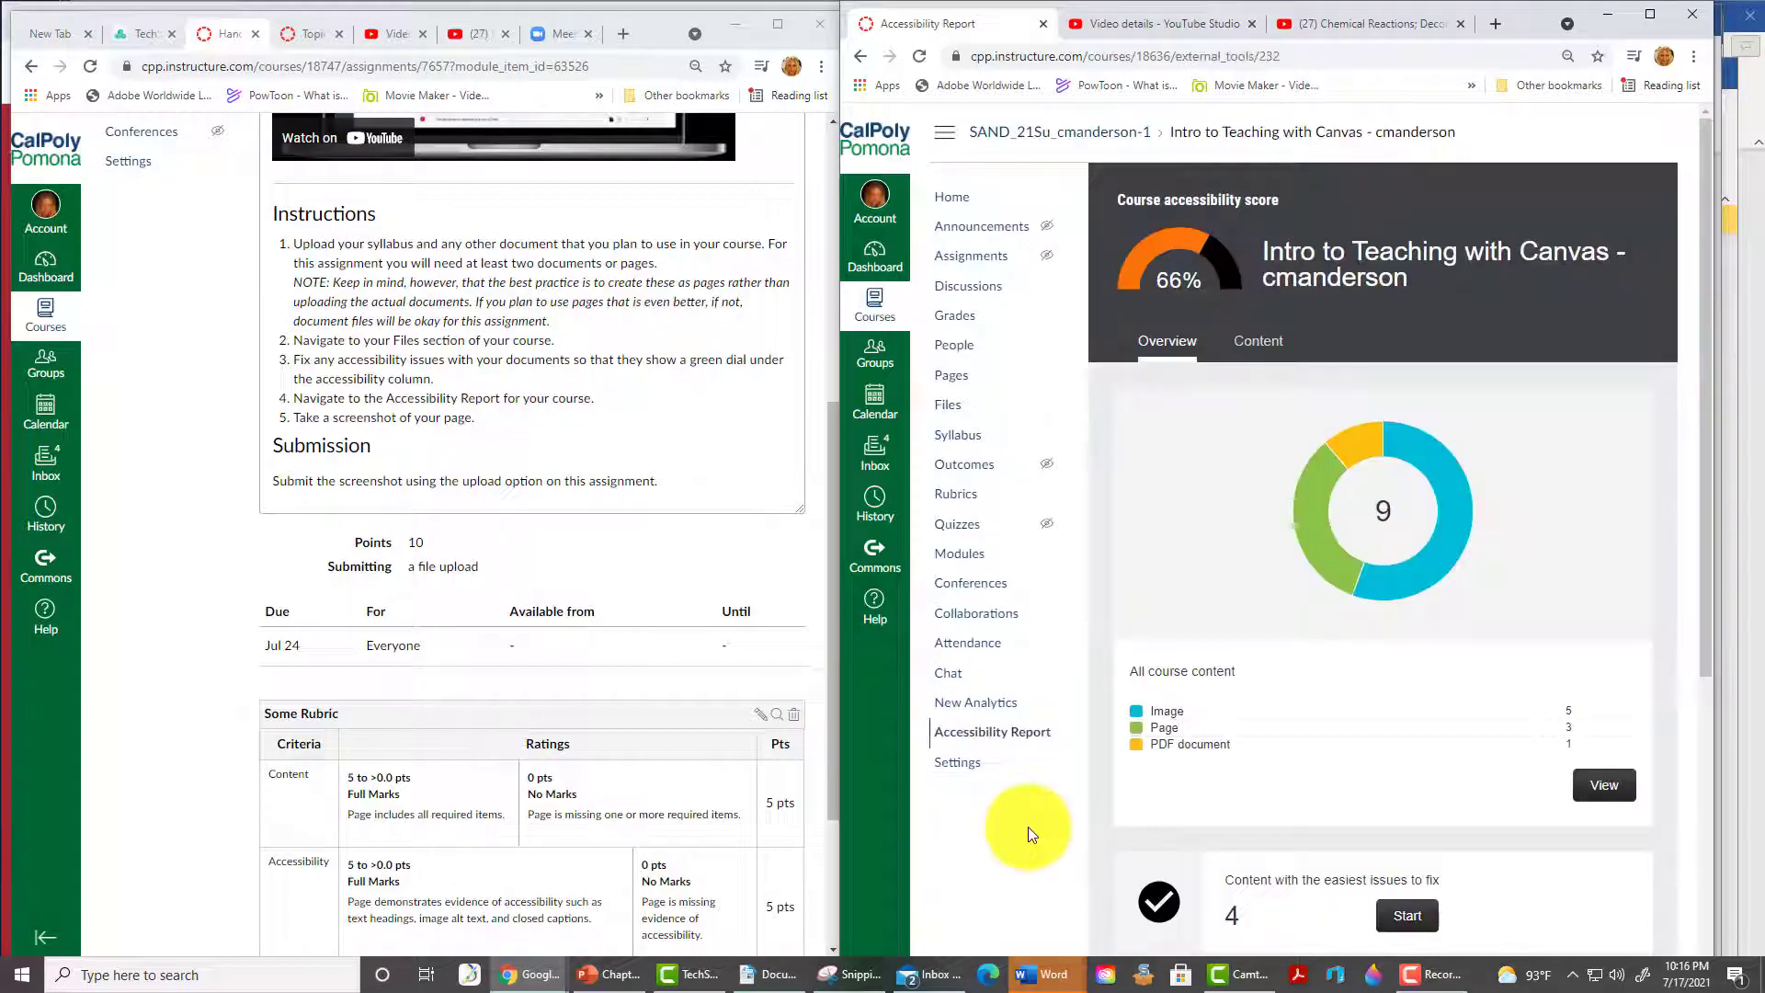
left_click(850, 974)
left_click(411, 677)
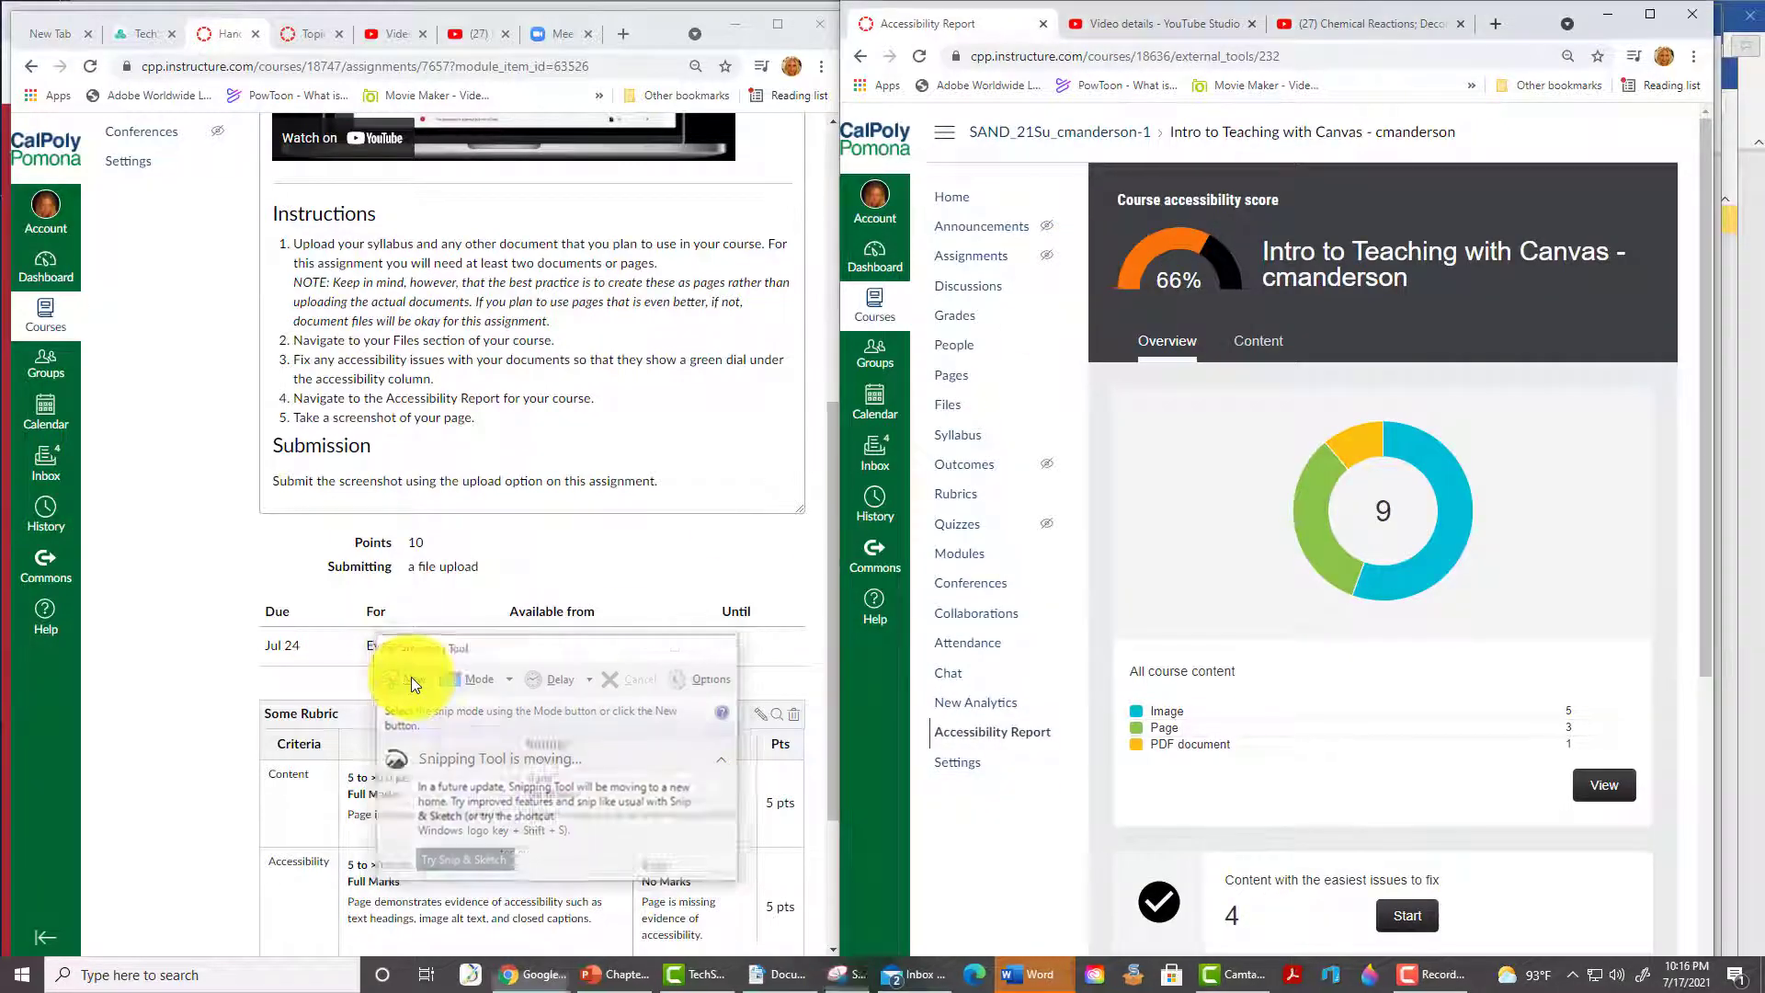
left_click_drag(1108, 381, 1661, 824)
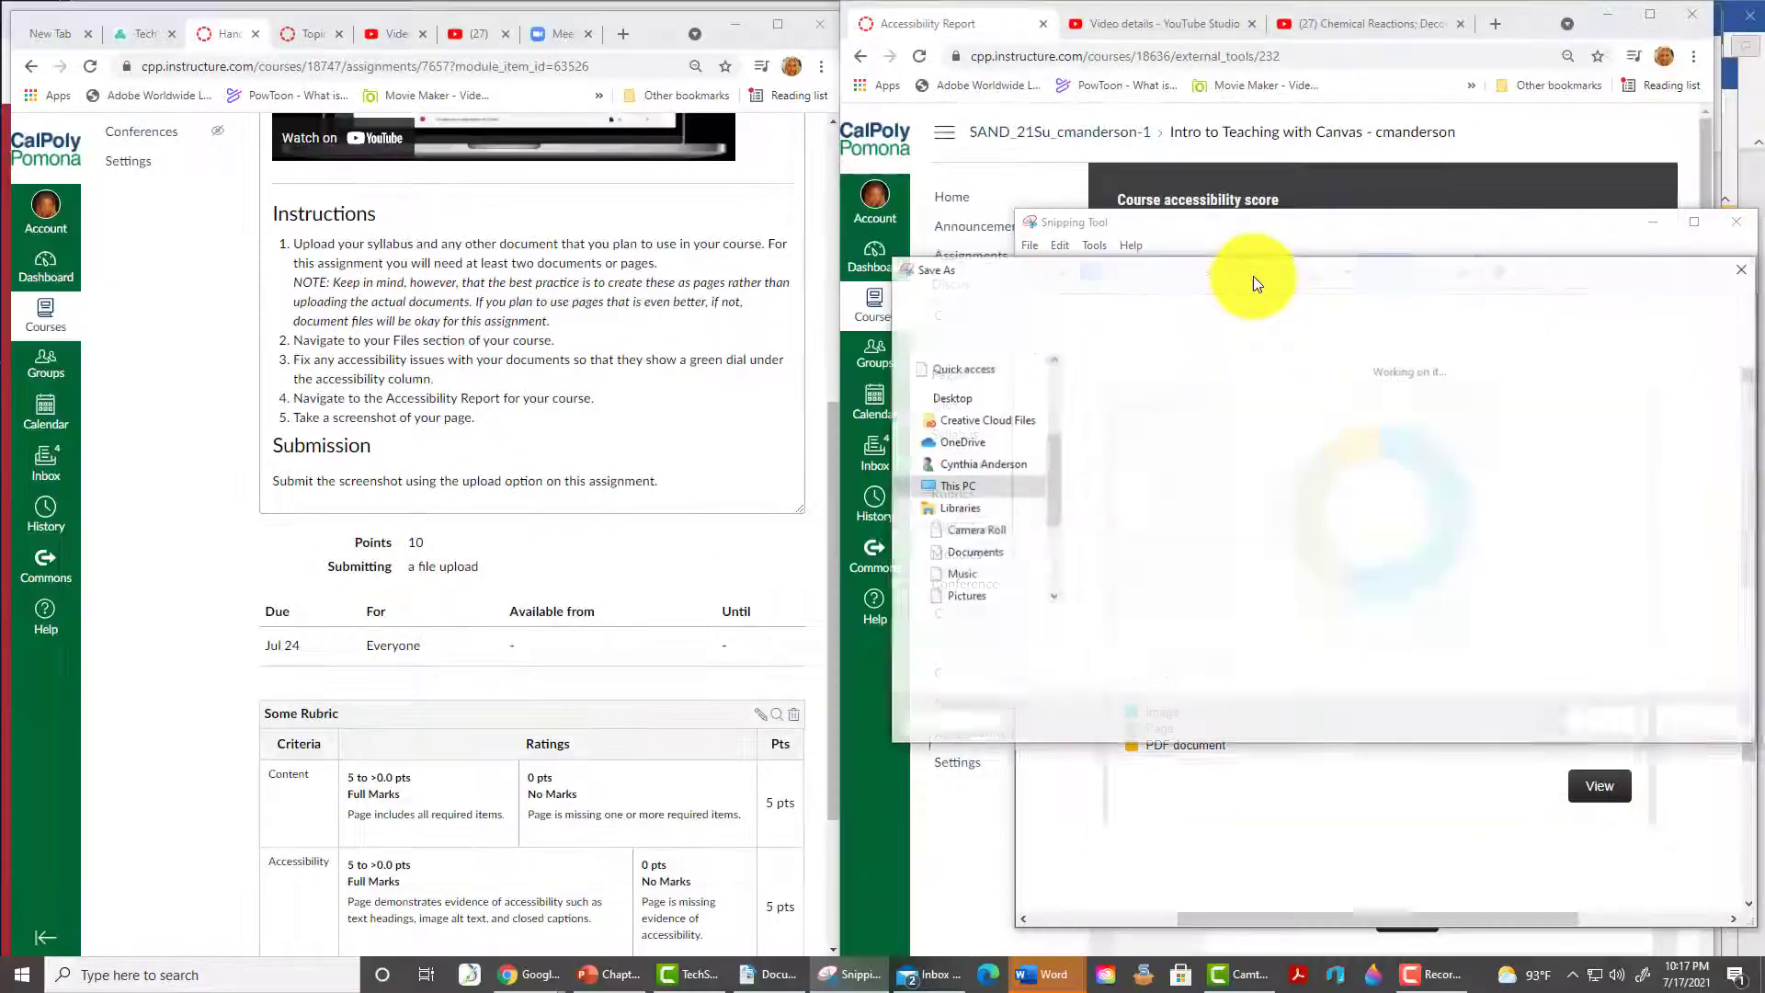
left_click(1254, 276)
type("SCREENSHO")
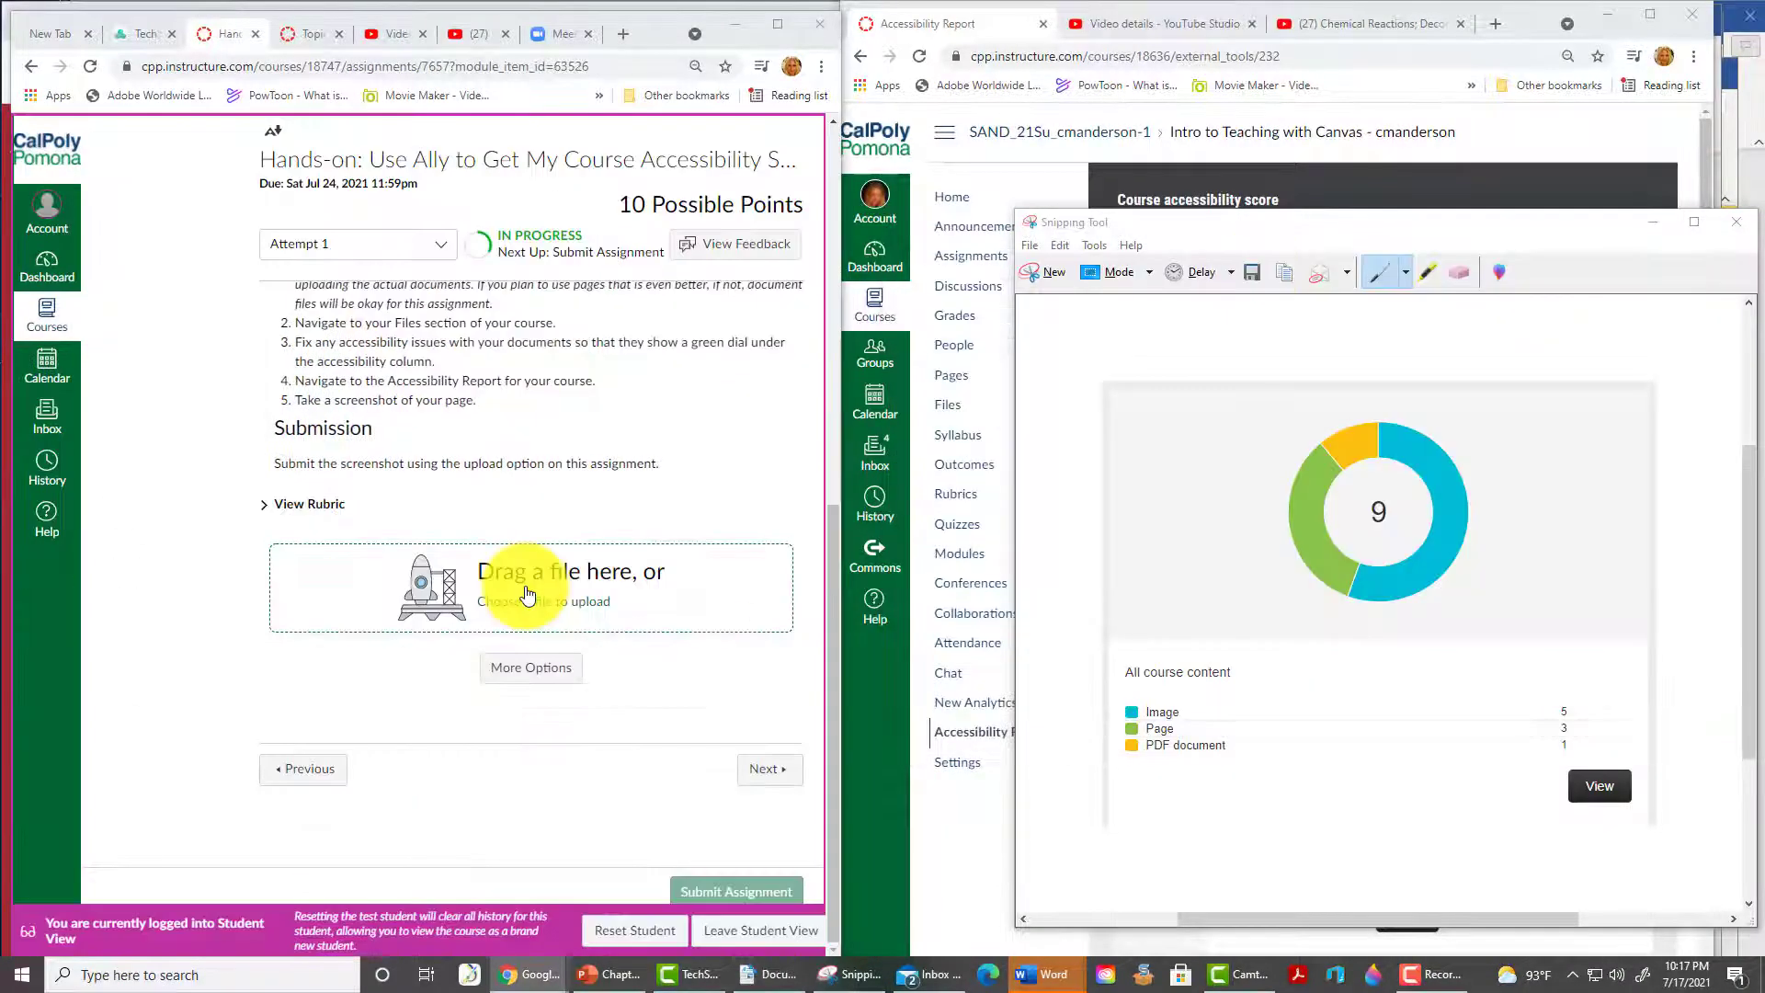
left_click(524, 591)
- Attach the SCREENSHOT image in Student View and submit the Ally assignment
left_click(87, 146)
double_click(401, 272)
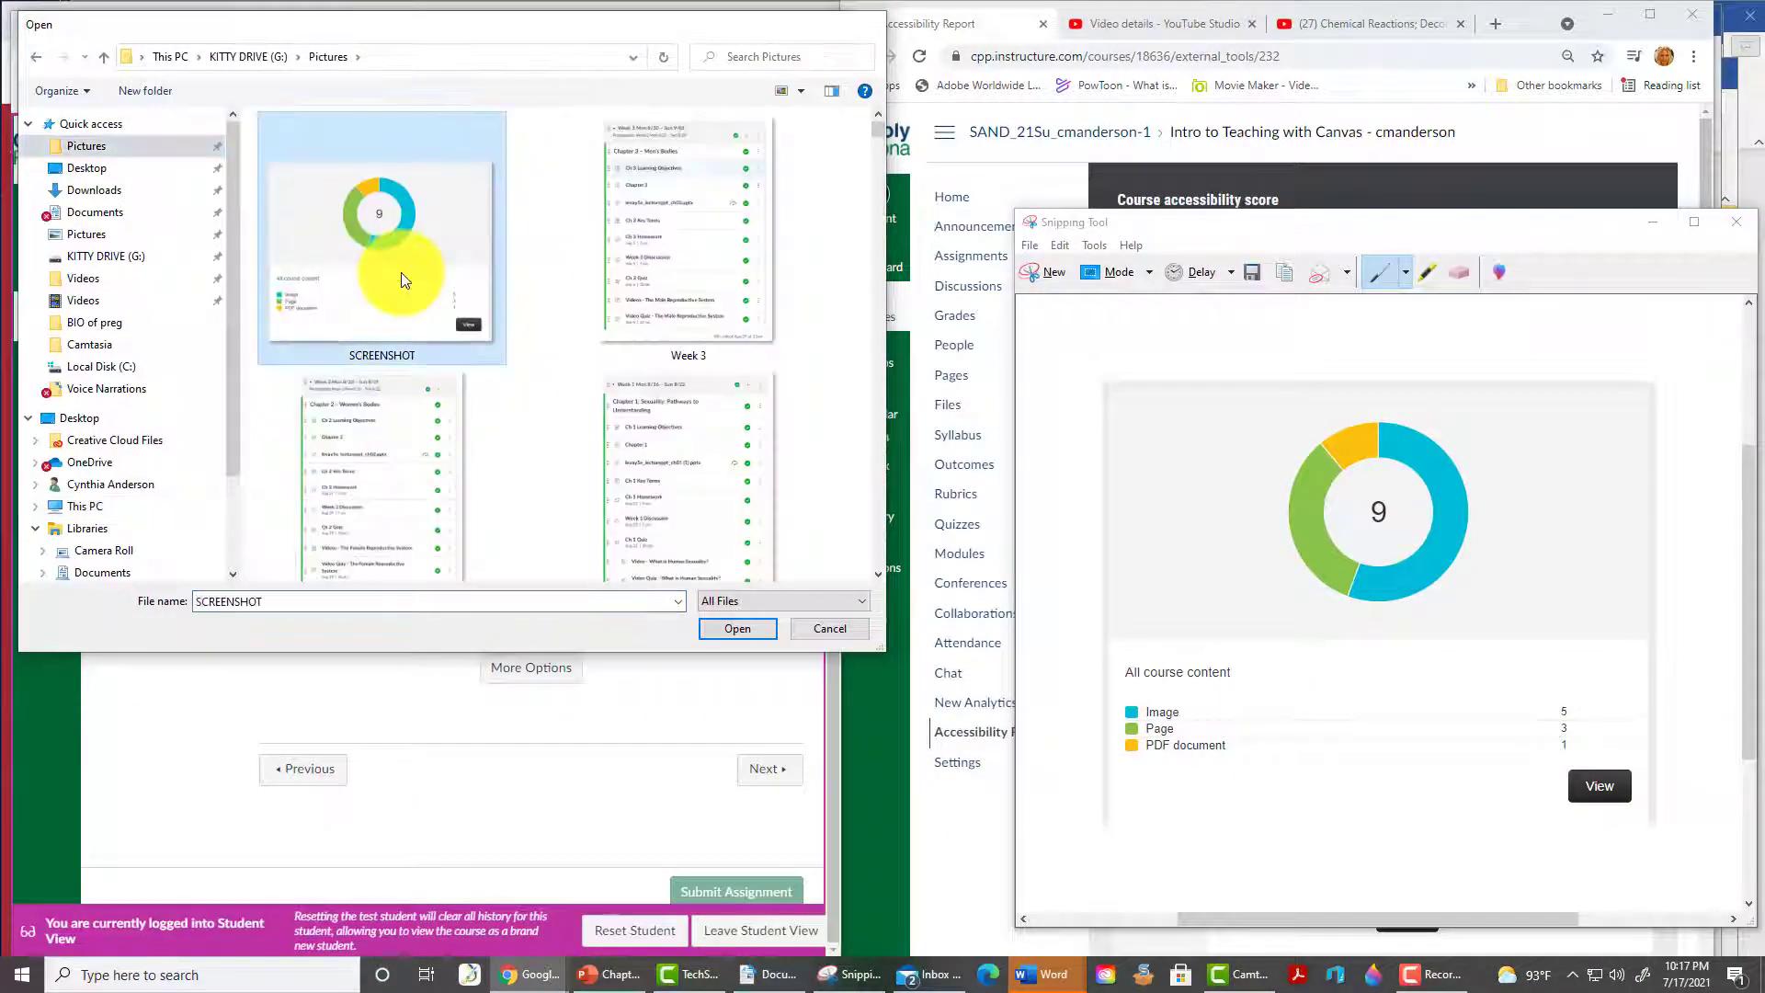
scroll(598, 786, "down", 1)
left_click(736, 892)
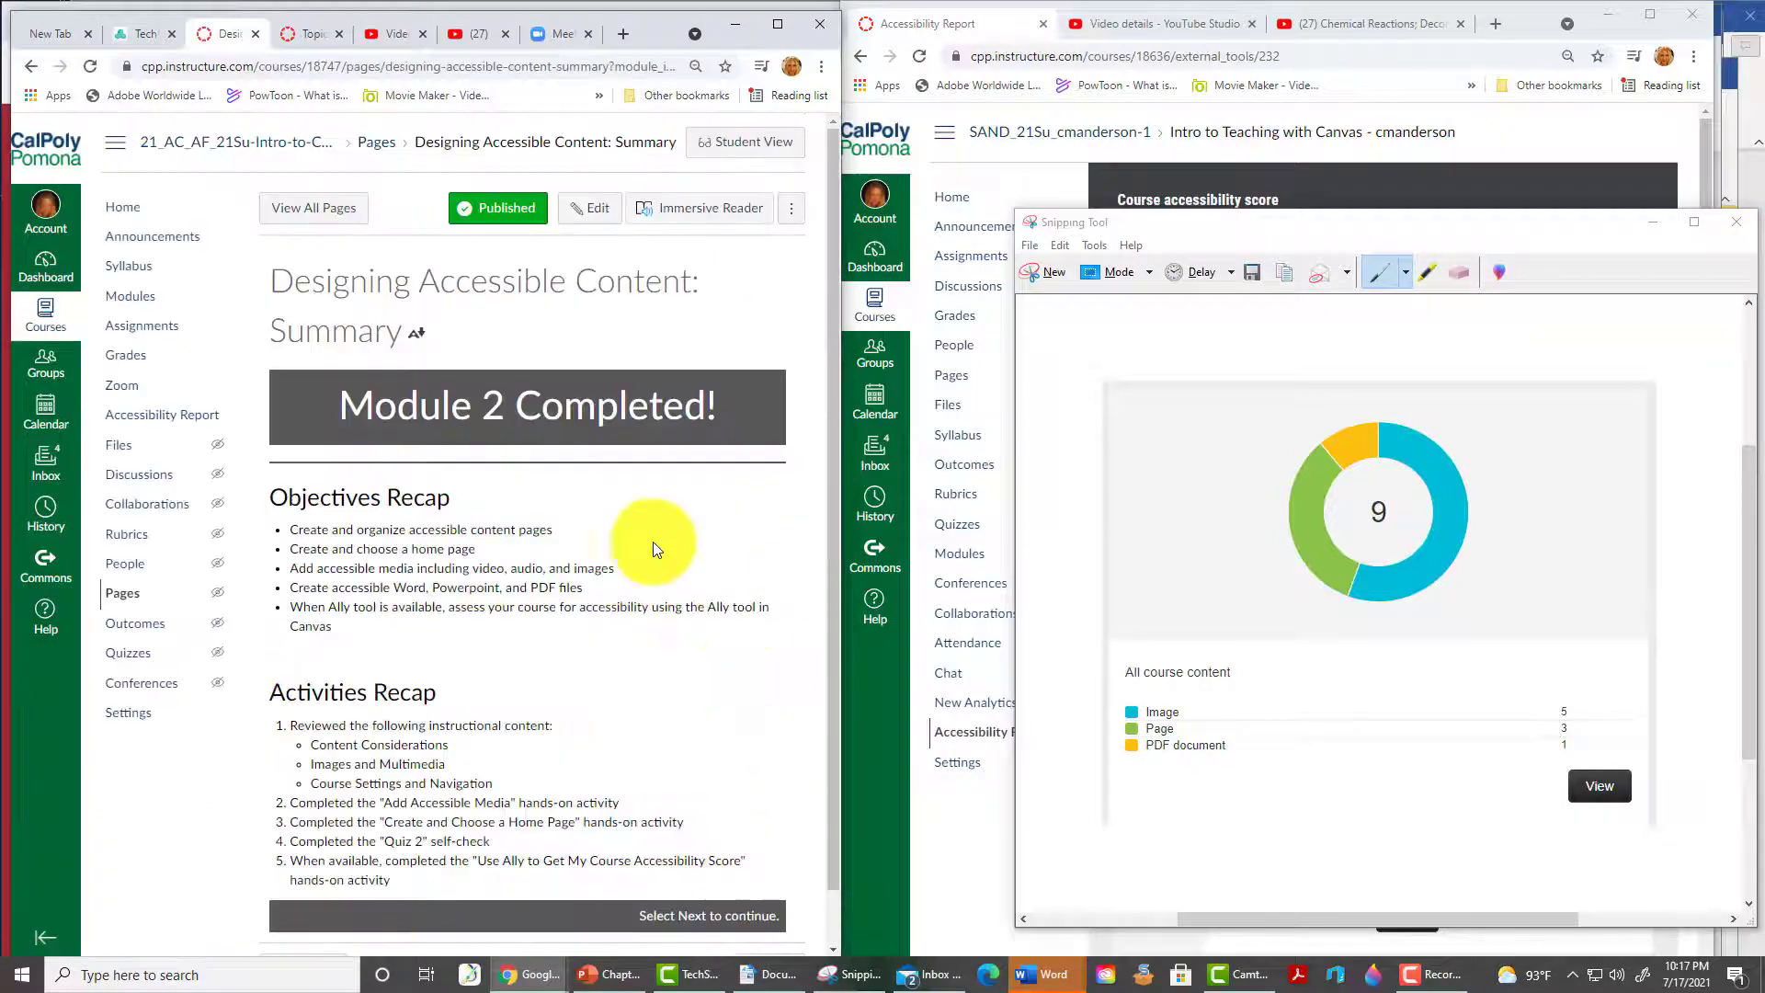
scroll(776, 914, "down", 1)
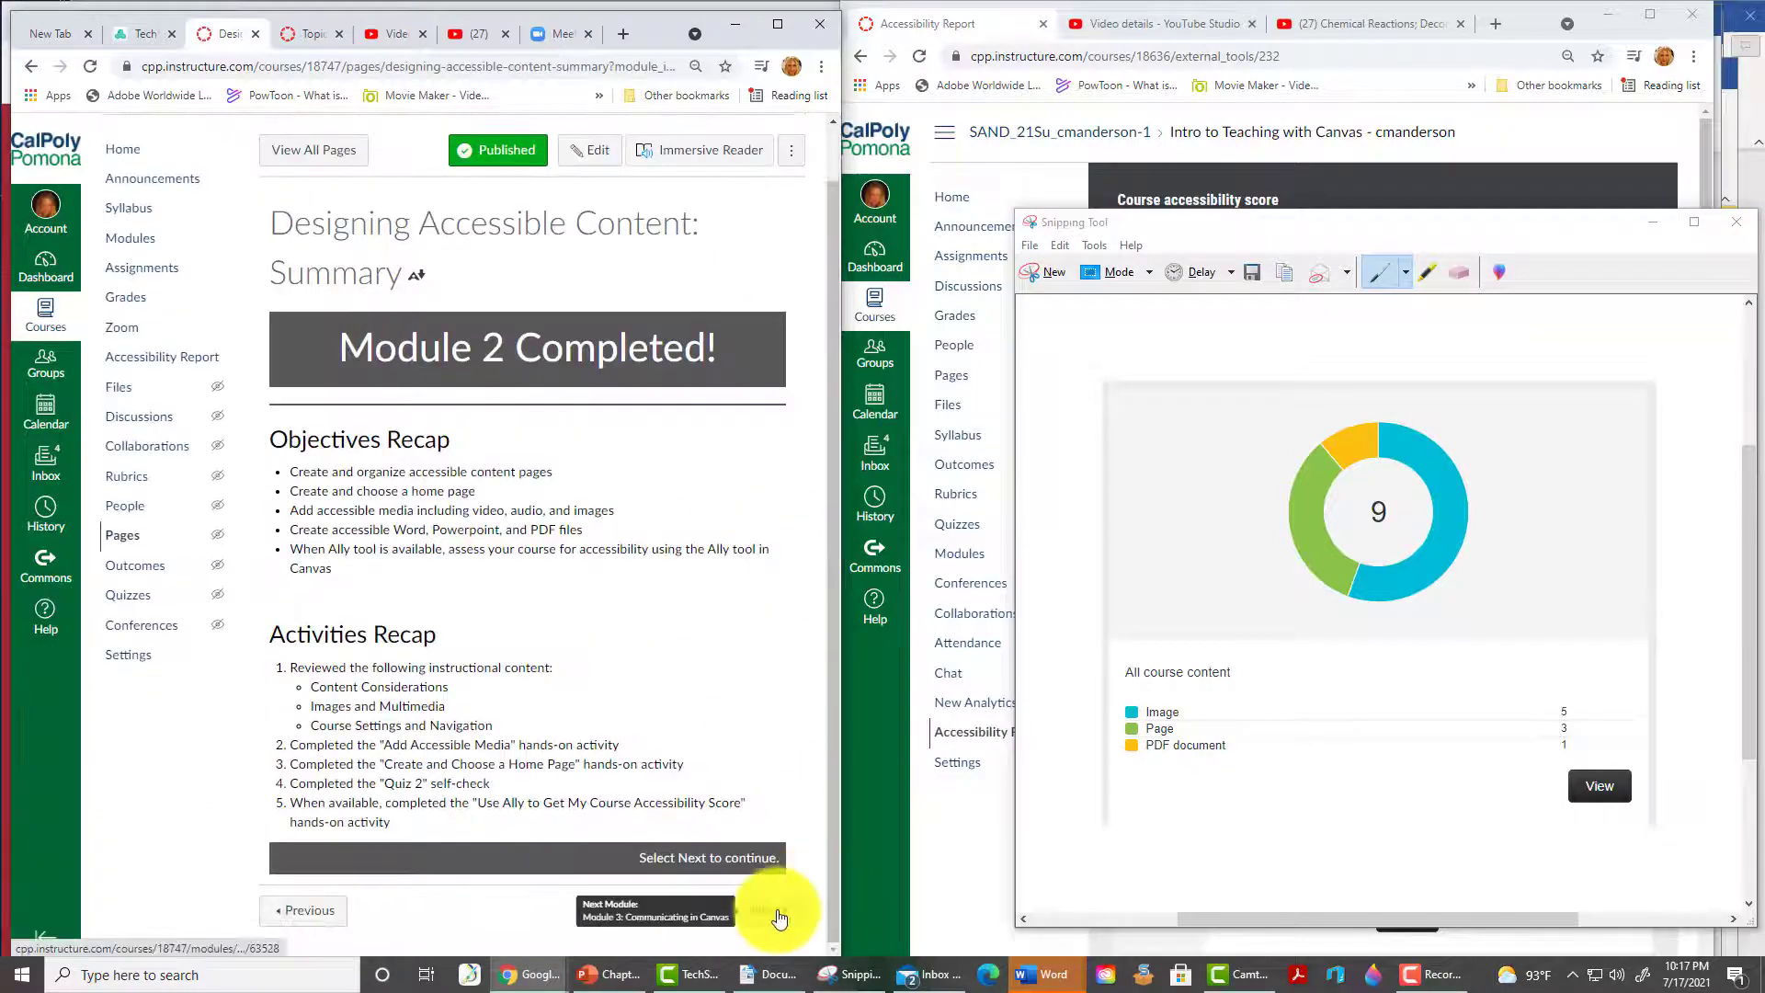
- Advance through the module to the Add an Announcement assignment
left_click(776, 914)
scroll(761, 911, "down", 5)
left_click(761, 914)
left_click_drag(833, 354, 954, 631)
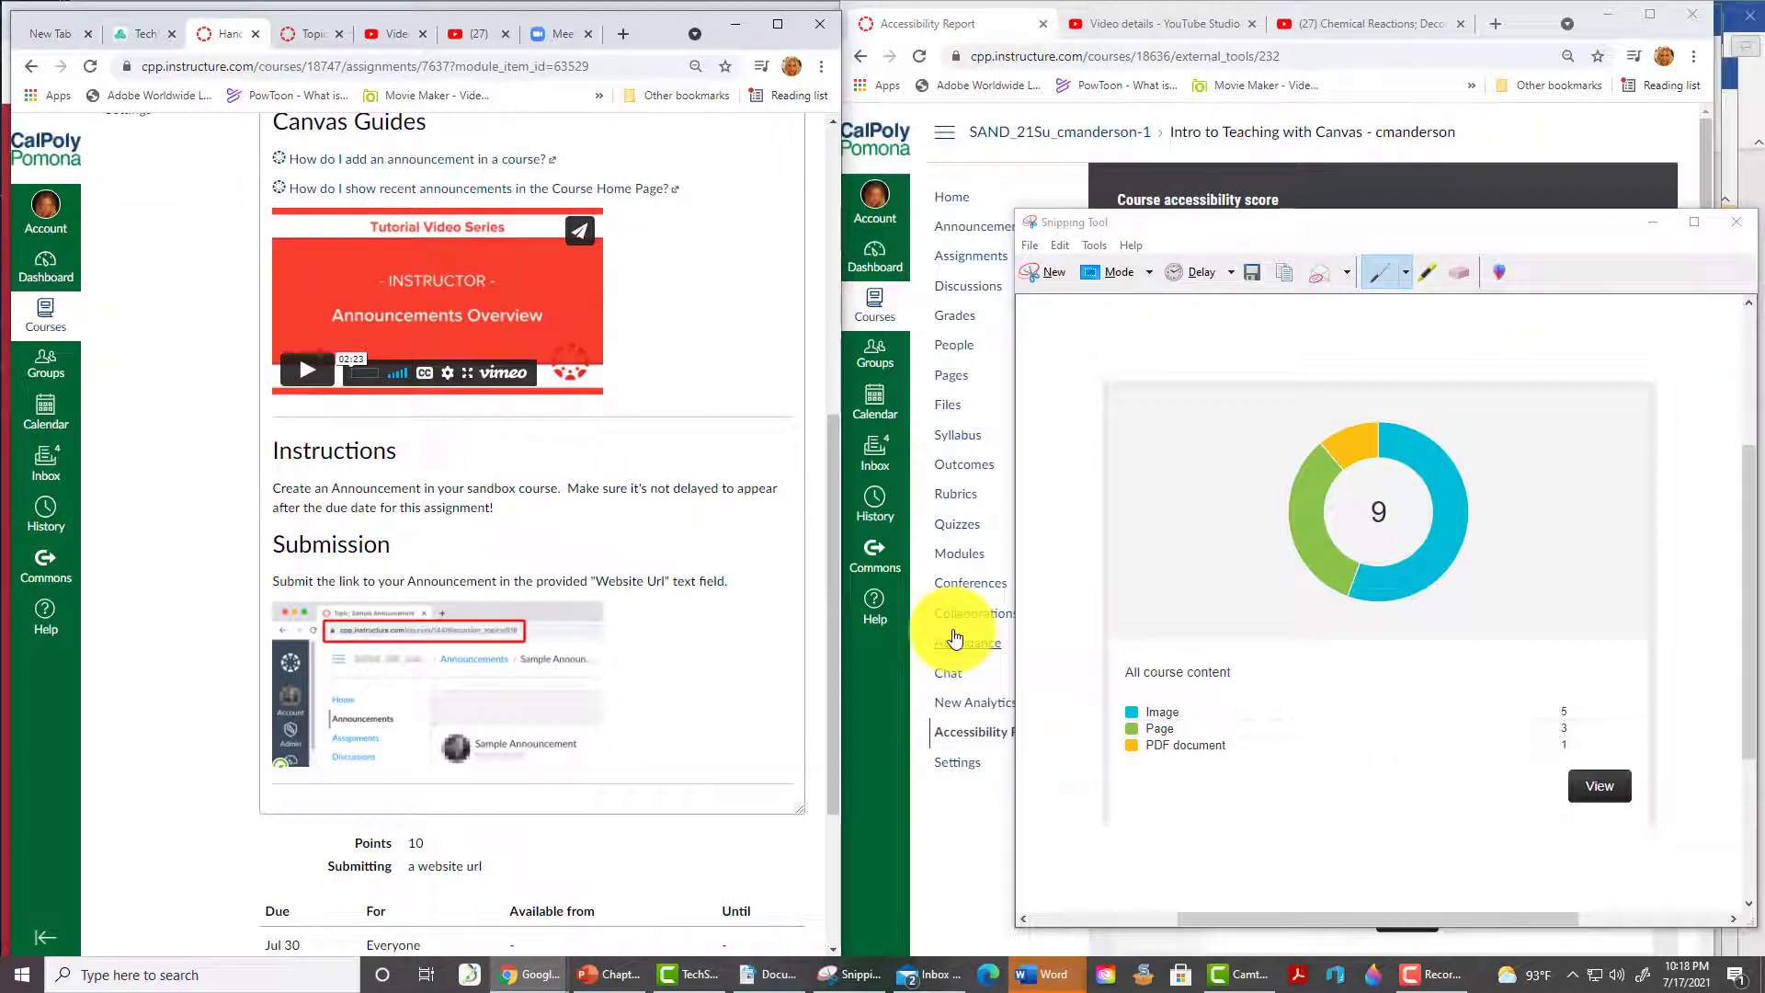
- Start a new announcement titled 'THIS IS MY ANNOUNCEMENT' with the body 'I am cool!'
left_click(974, 226)
left_click(1616, 200)
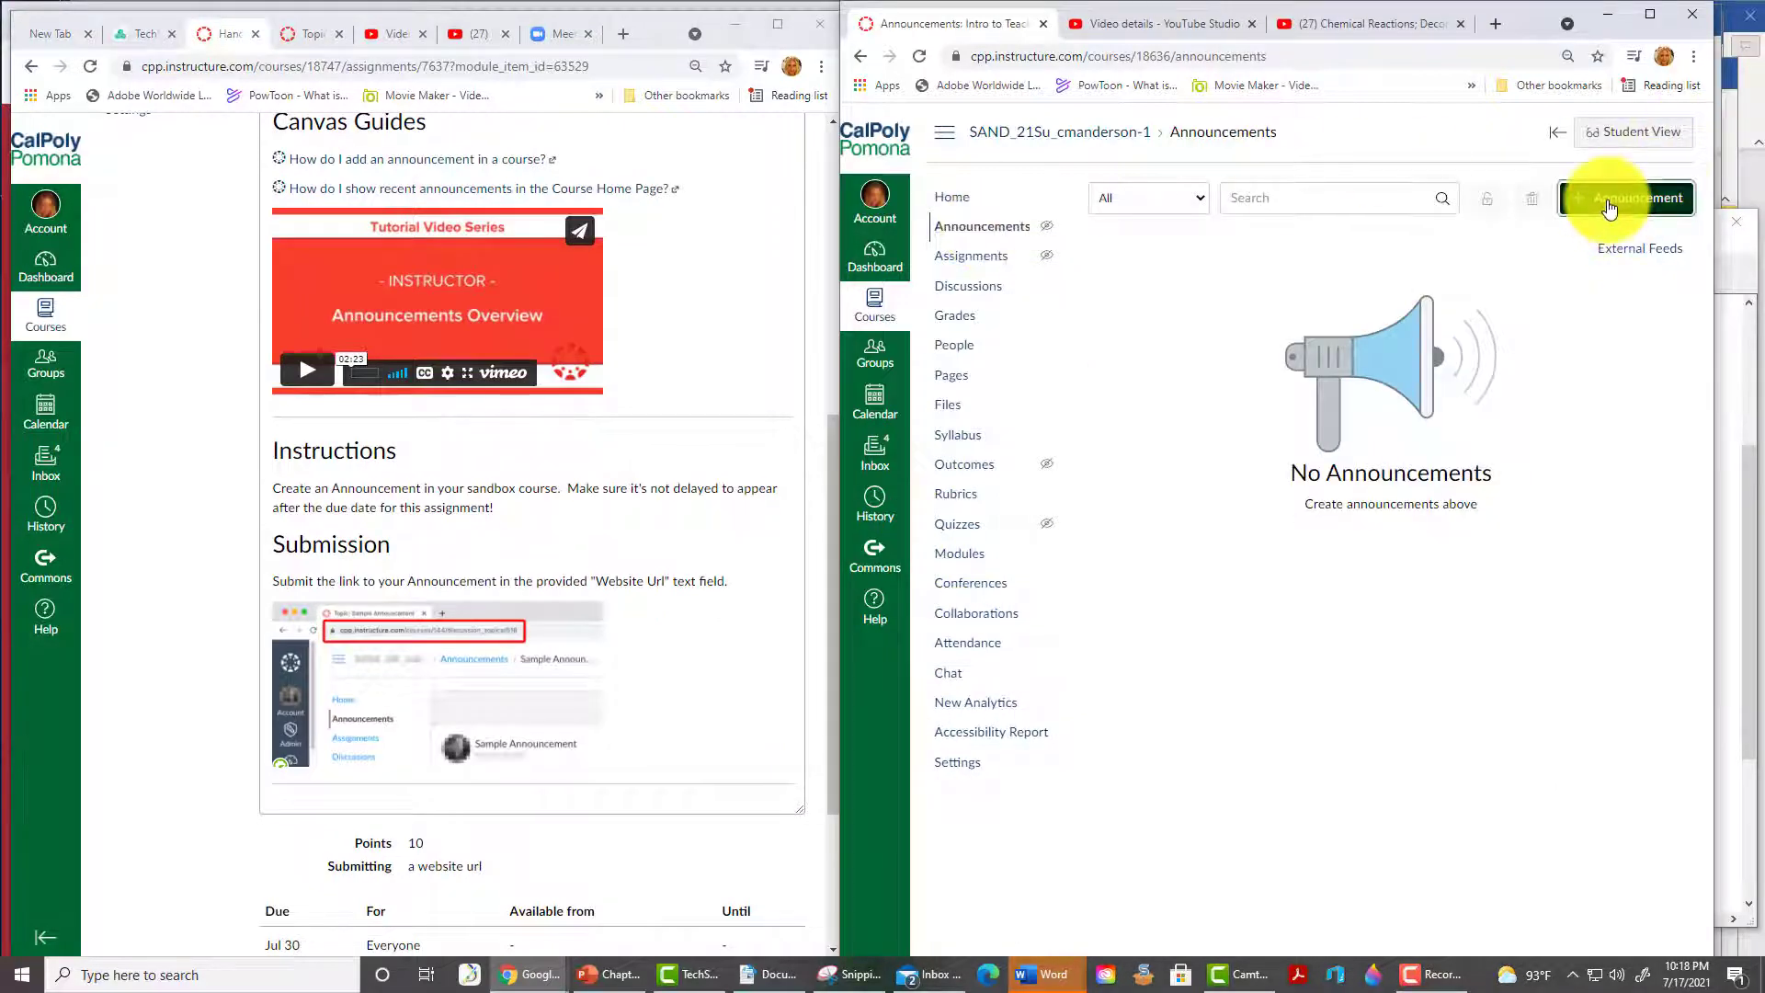
left_click(1185, 203)
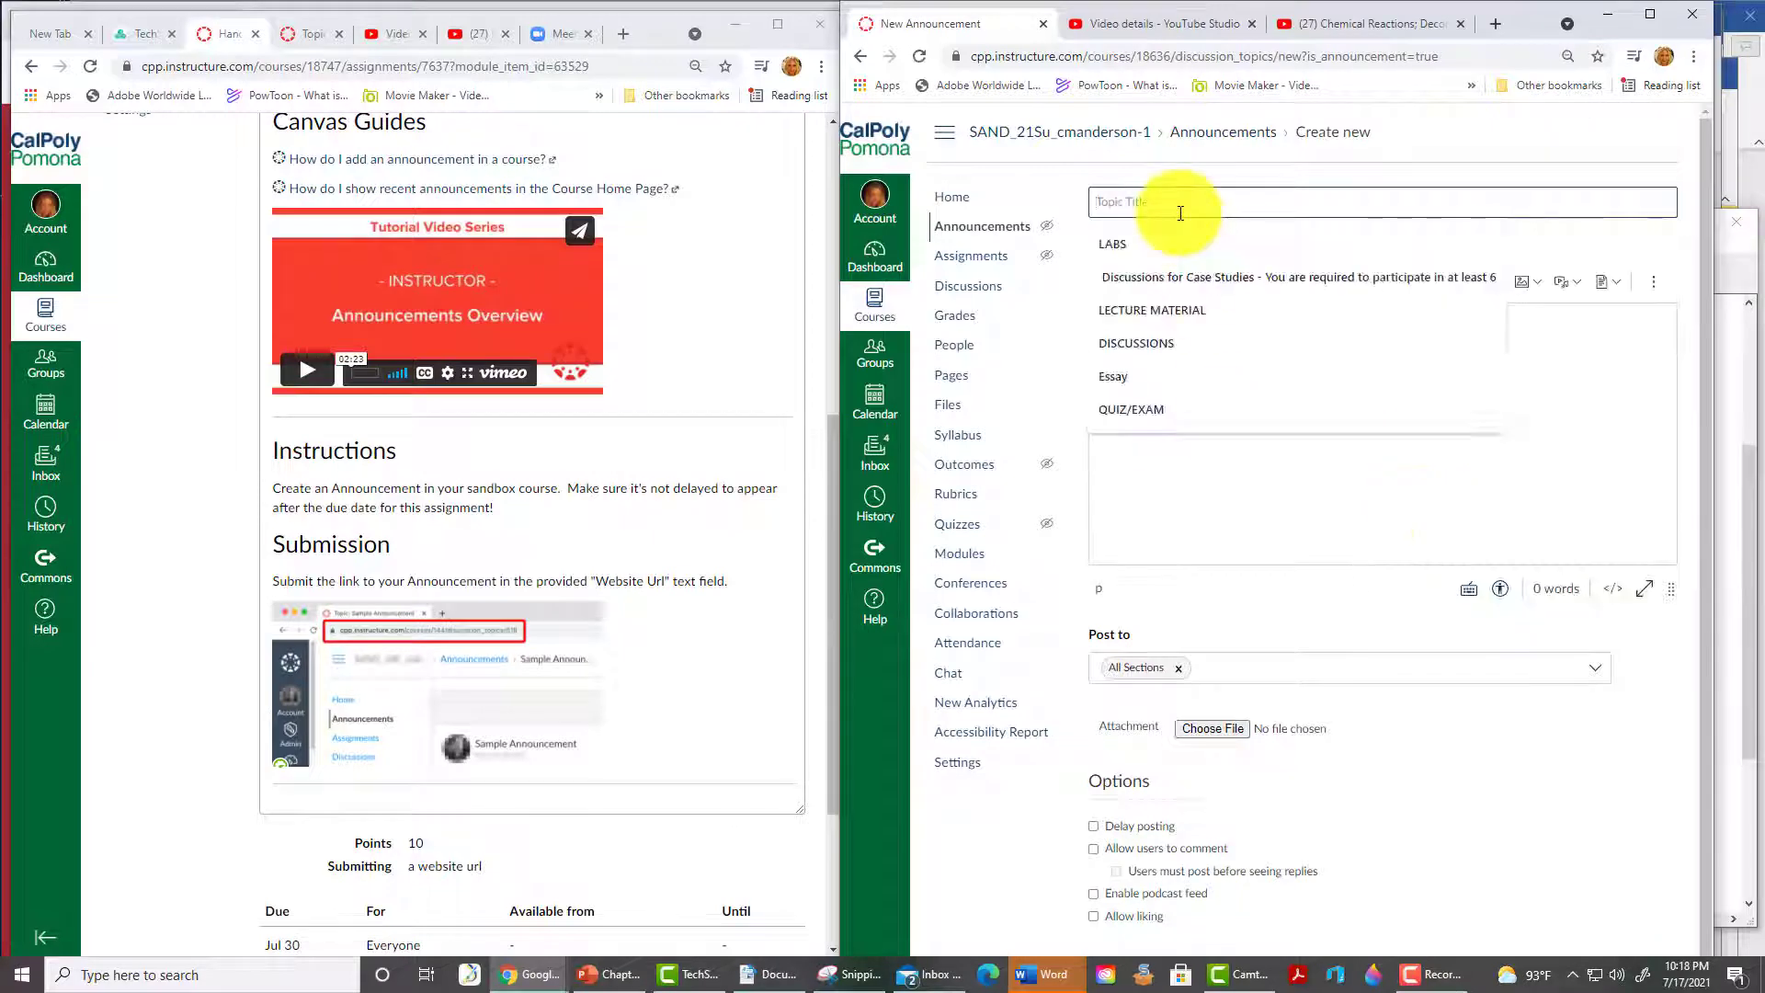
type("THIS IS MY ANNOUNCEMENT")
left_click(1081, 345)
type("I am cool!")
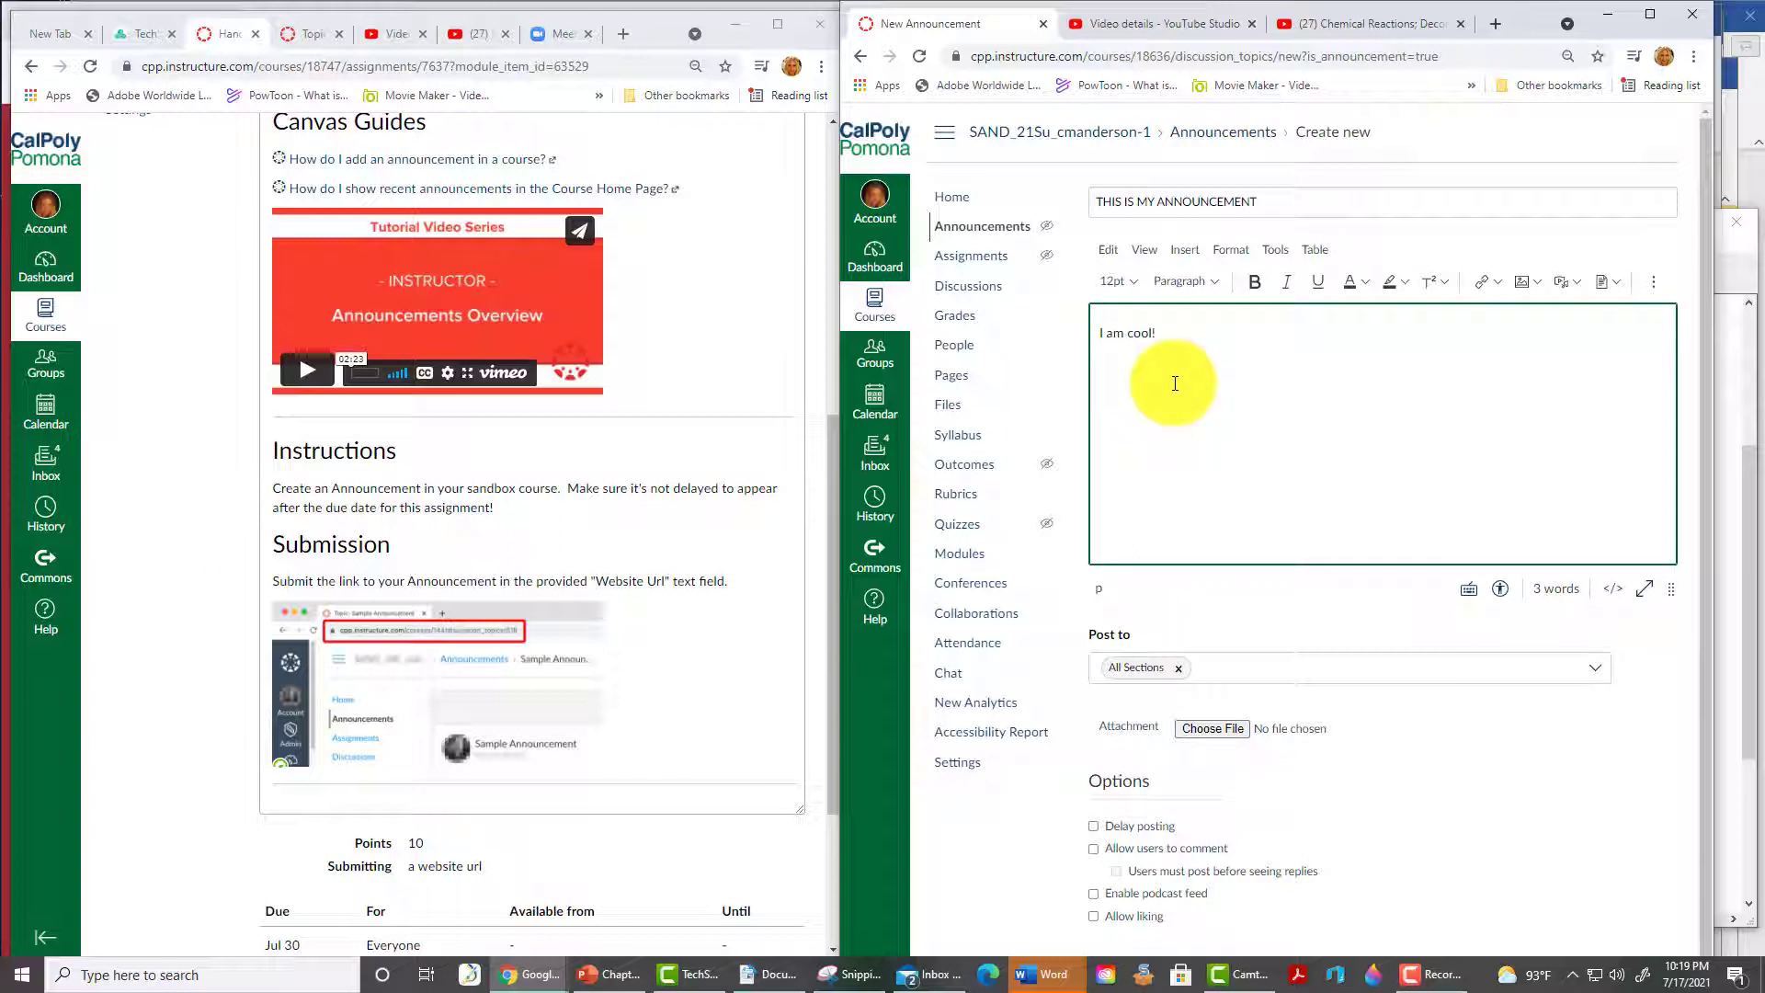
- Leave delayed posting off, post the announcement, and copy its web address
left_click(1094, 830)
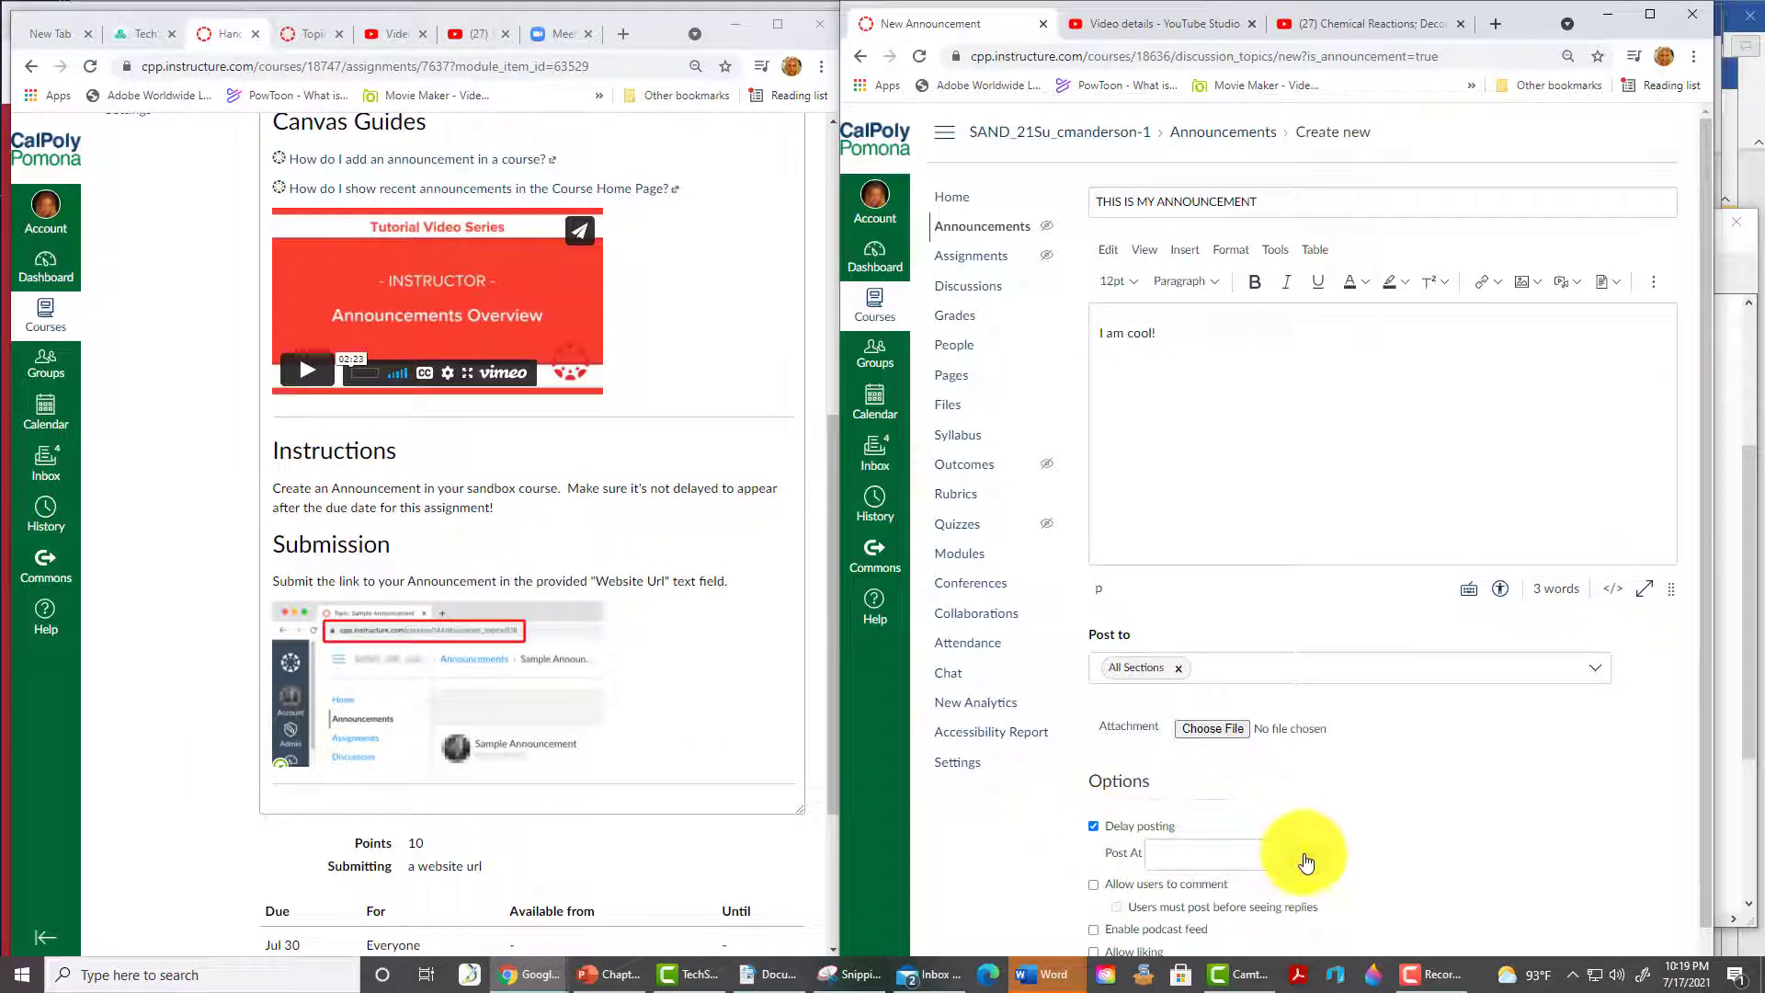
left_click(1306, 861)
left_click(1094, 826)
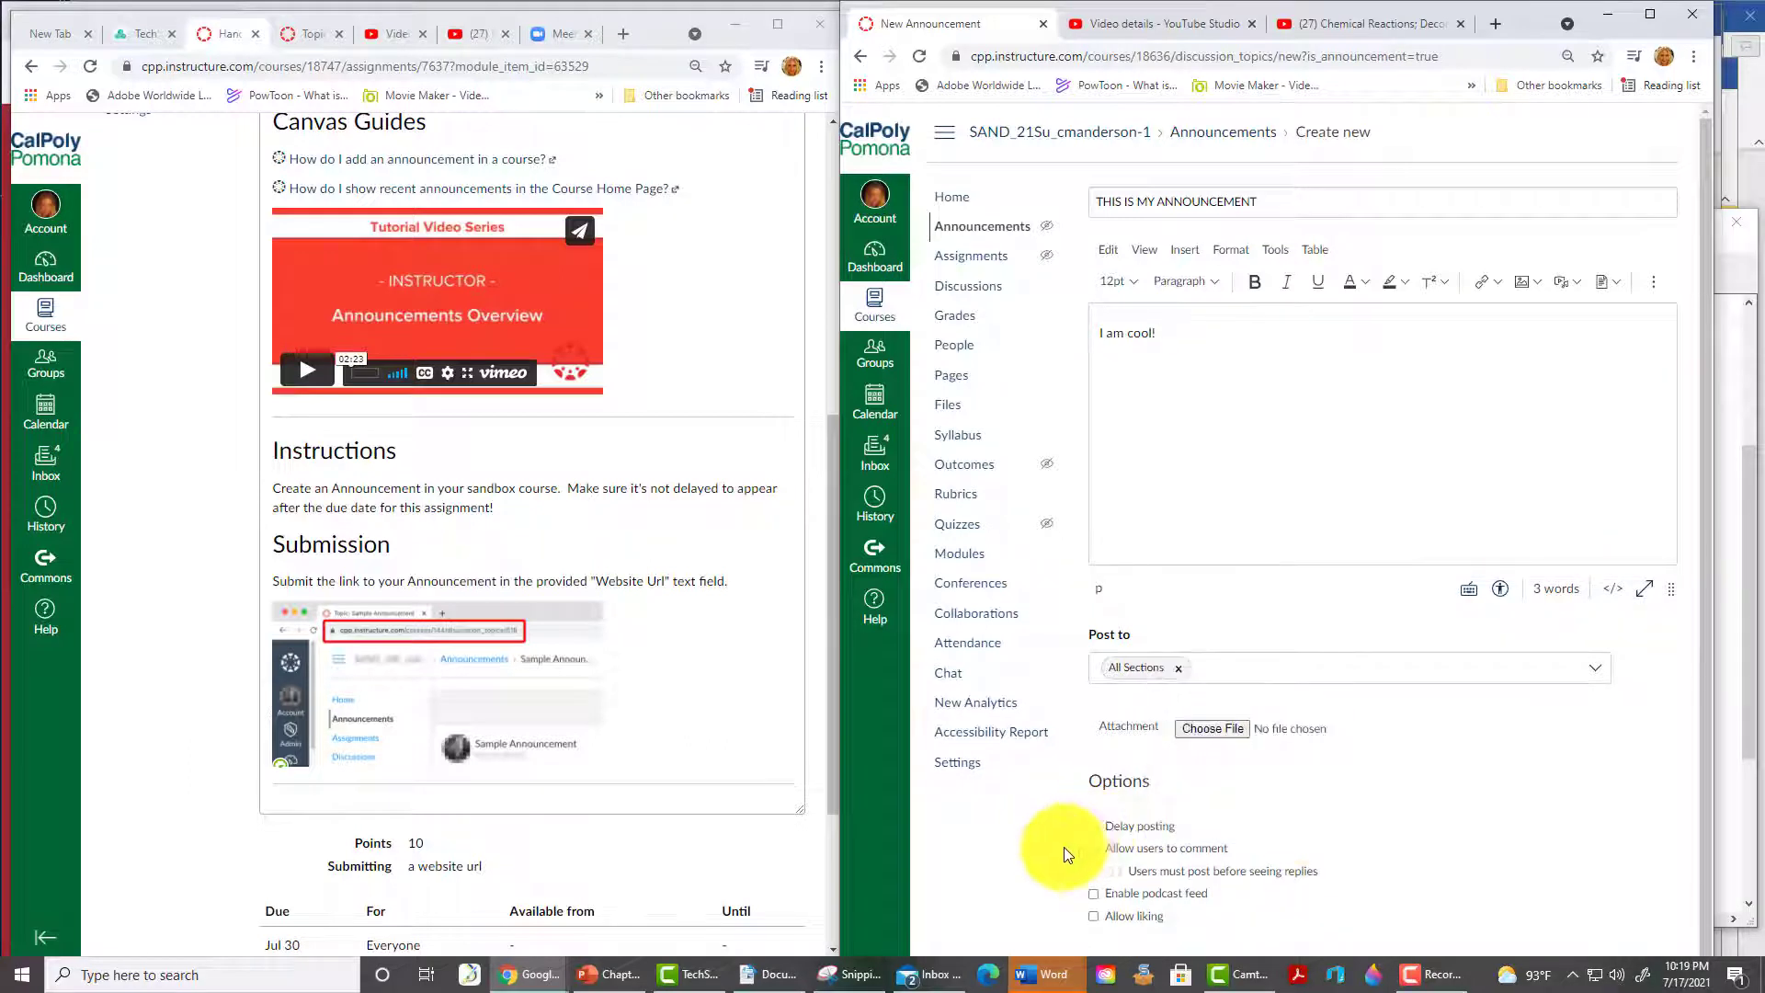
scroll(1652, 959, "down", 1)
left_click(1652, 959)
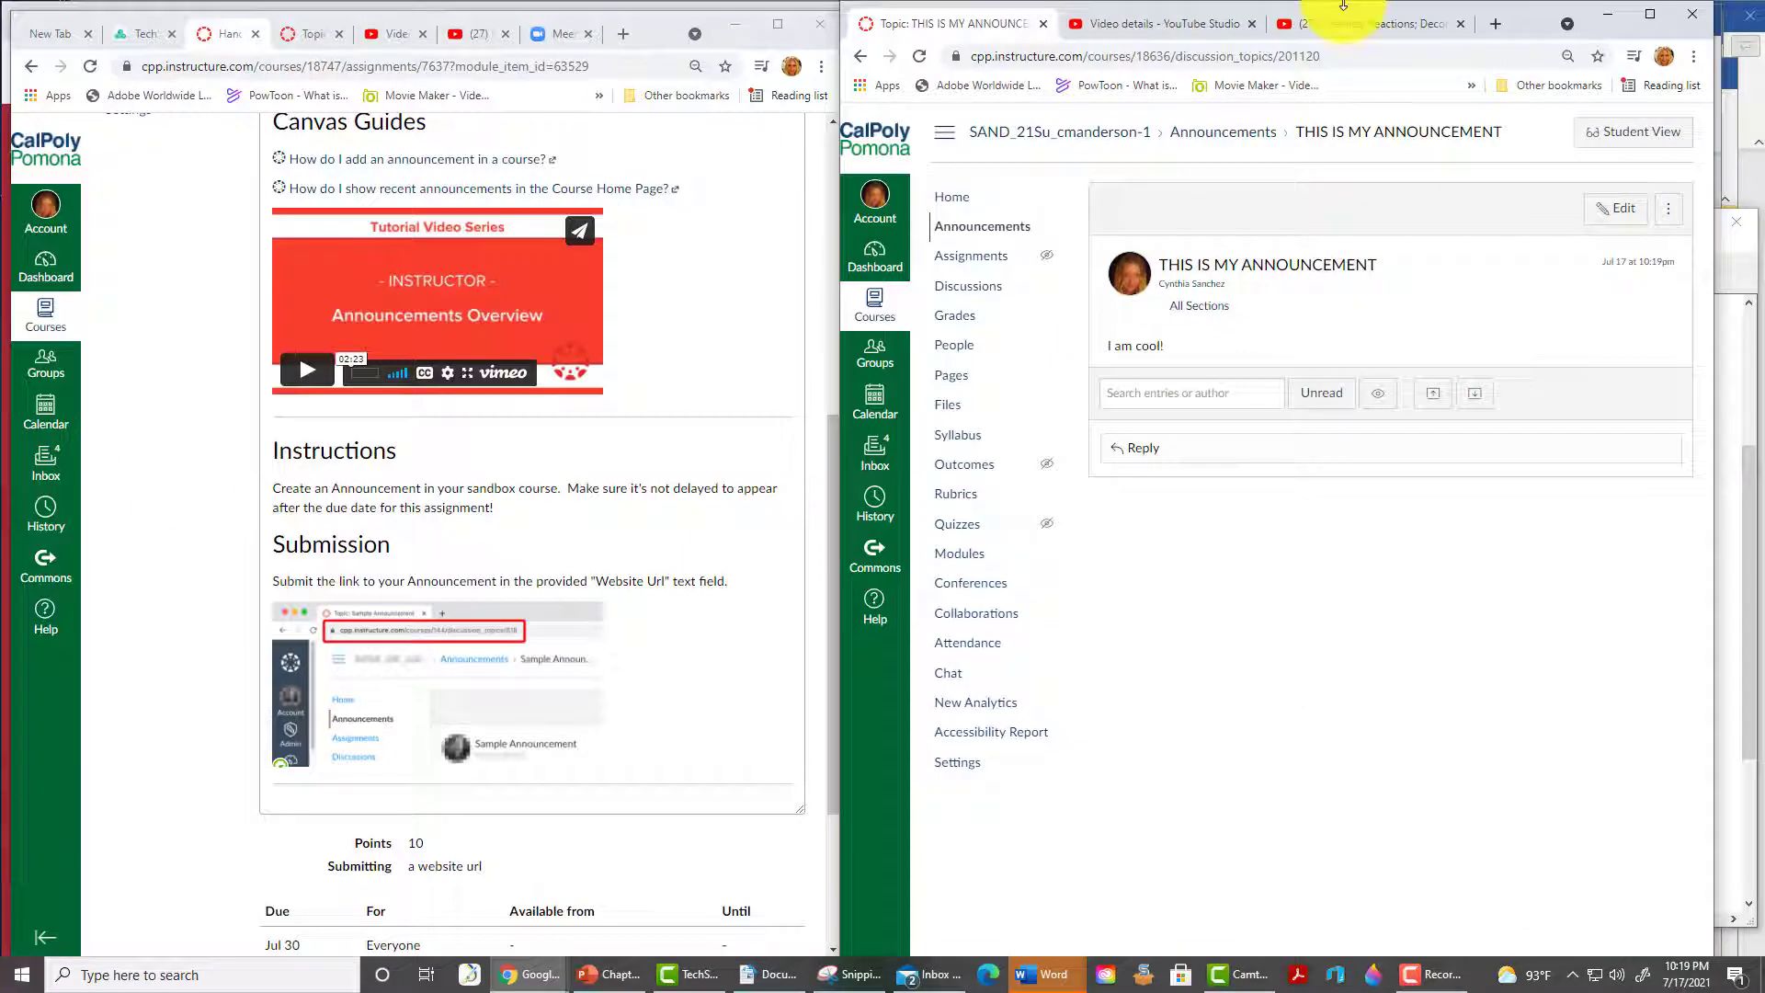
left_click(1327, 57)
key("ctrl+c")
scroll(533, 368, "up", 6)
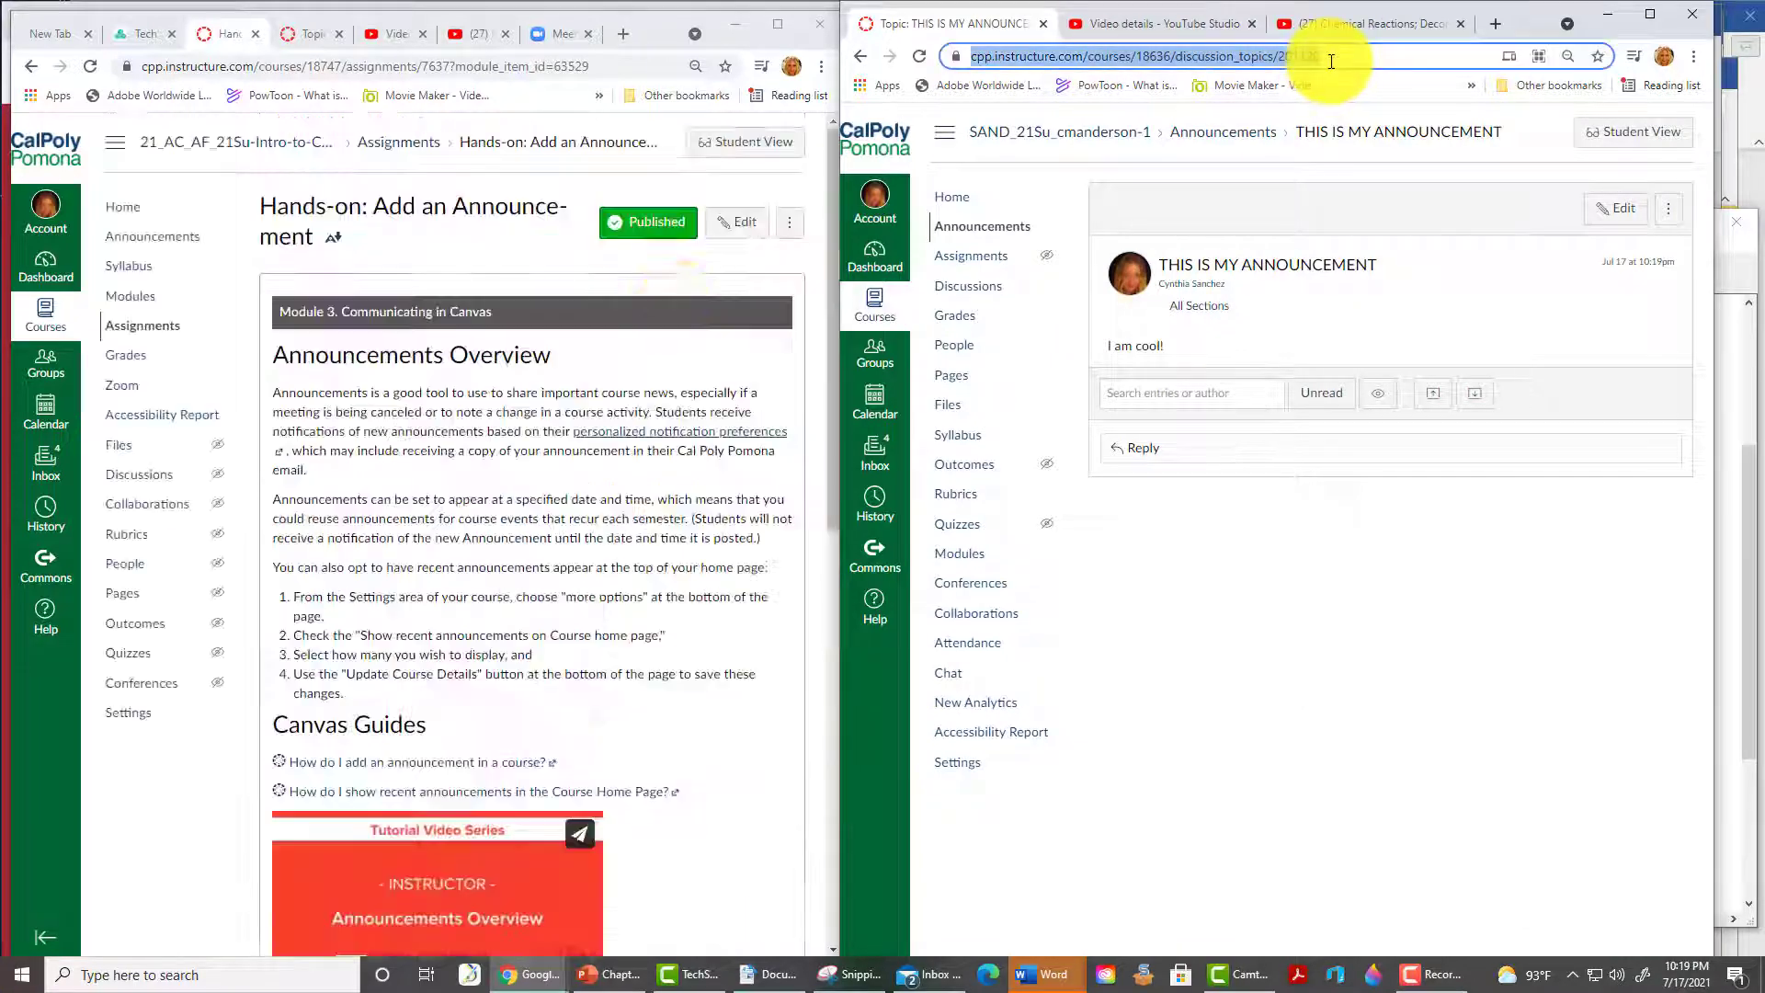
- As the test student, paste the announcement link into Website Url and advance to Create a Calendar Item
left_click(740, 143)
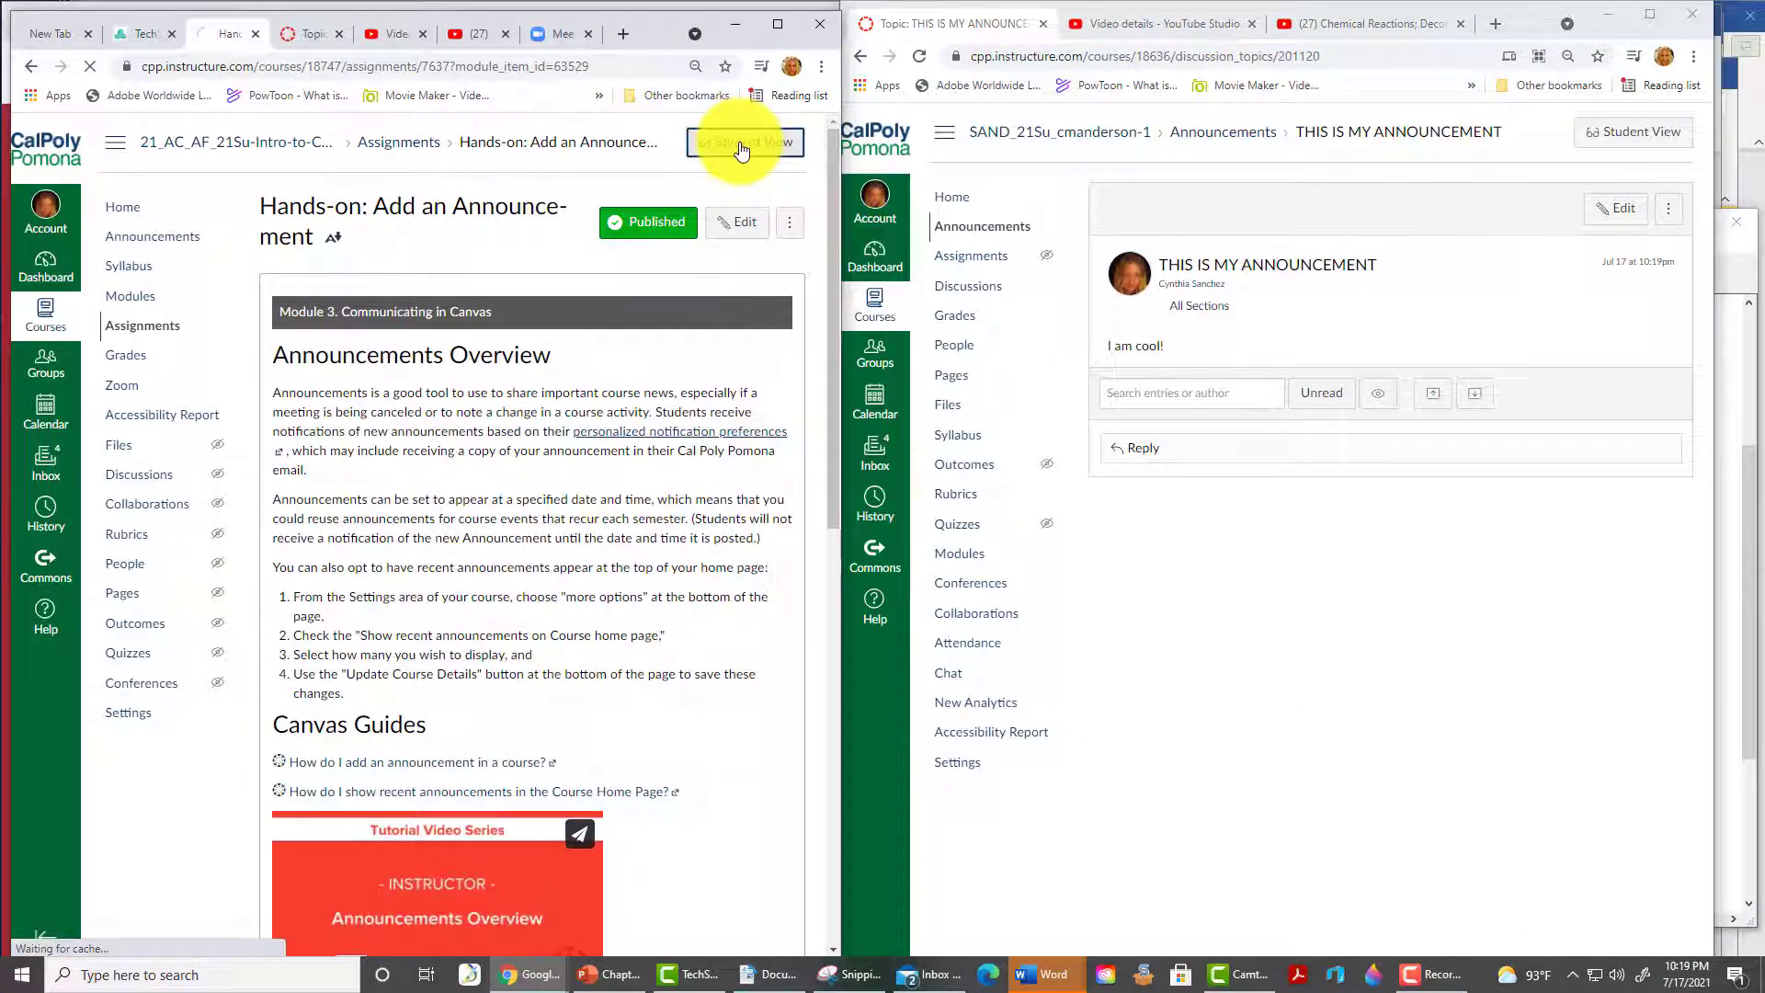
scroll(493, 730, "down", 10)
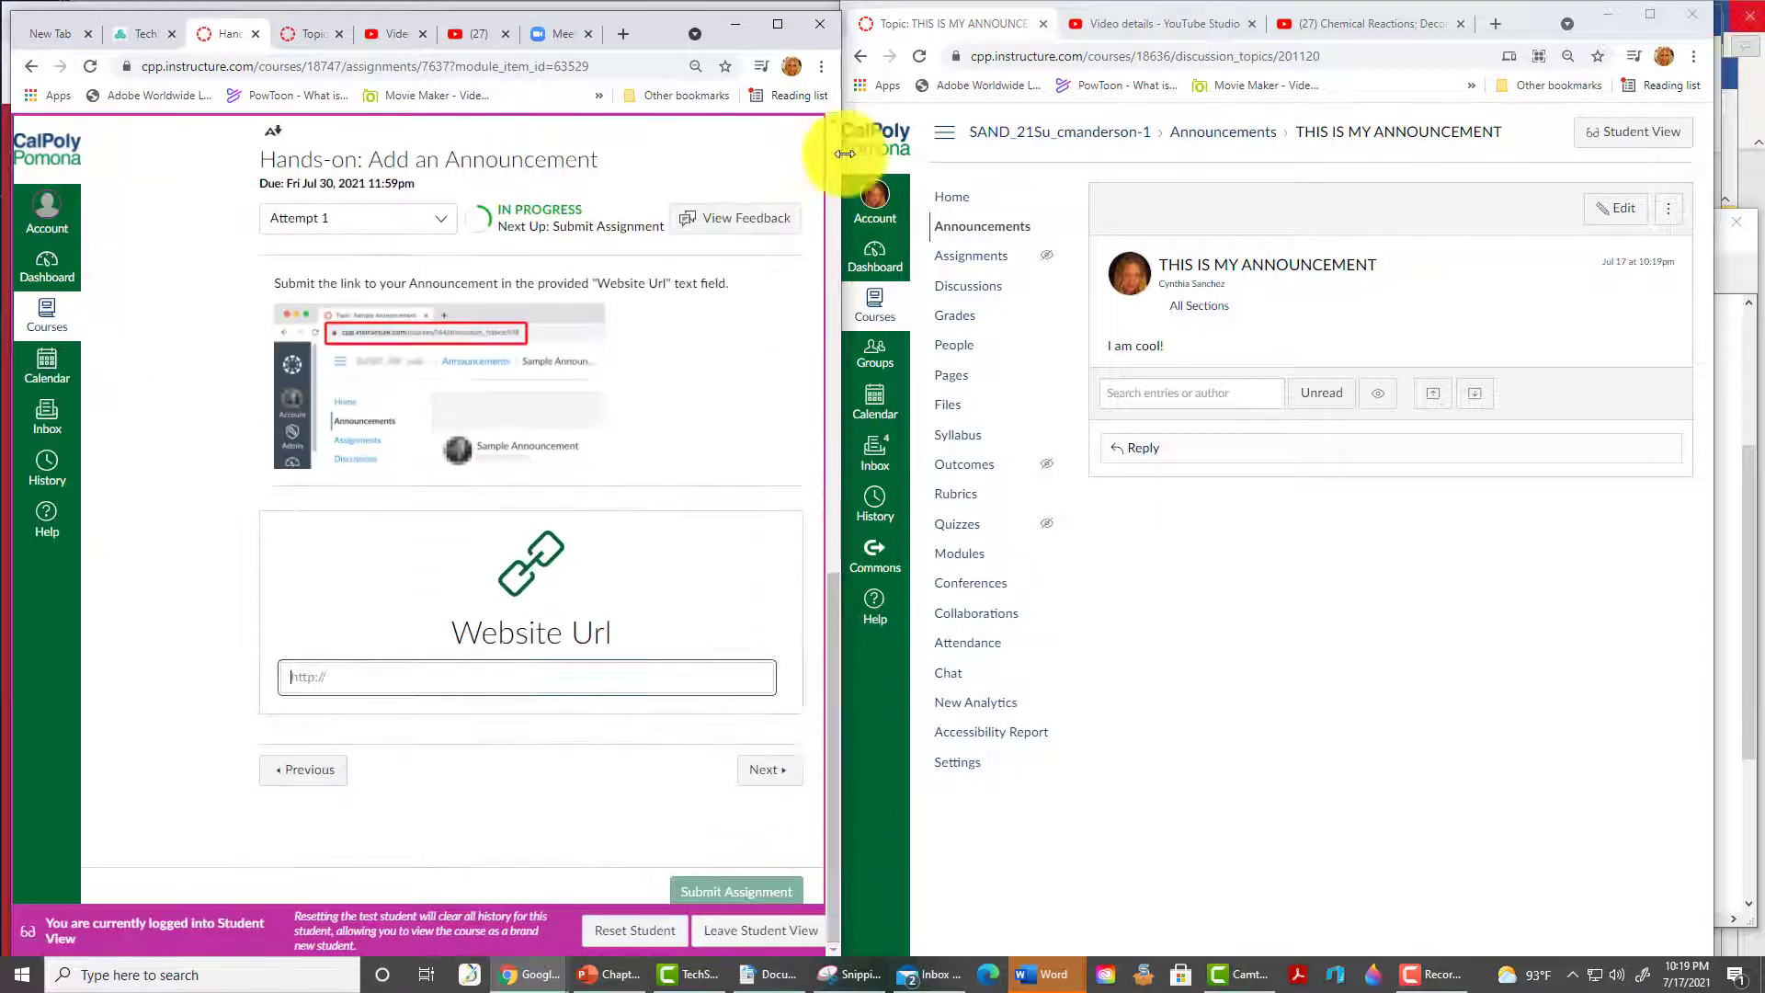
key("ctrl+v")
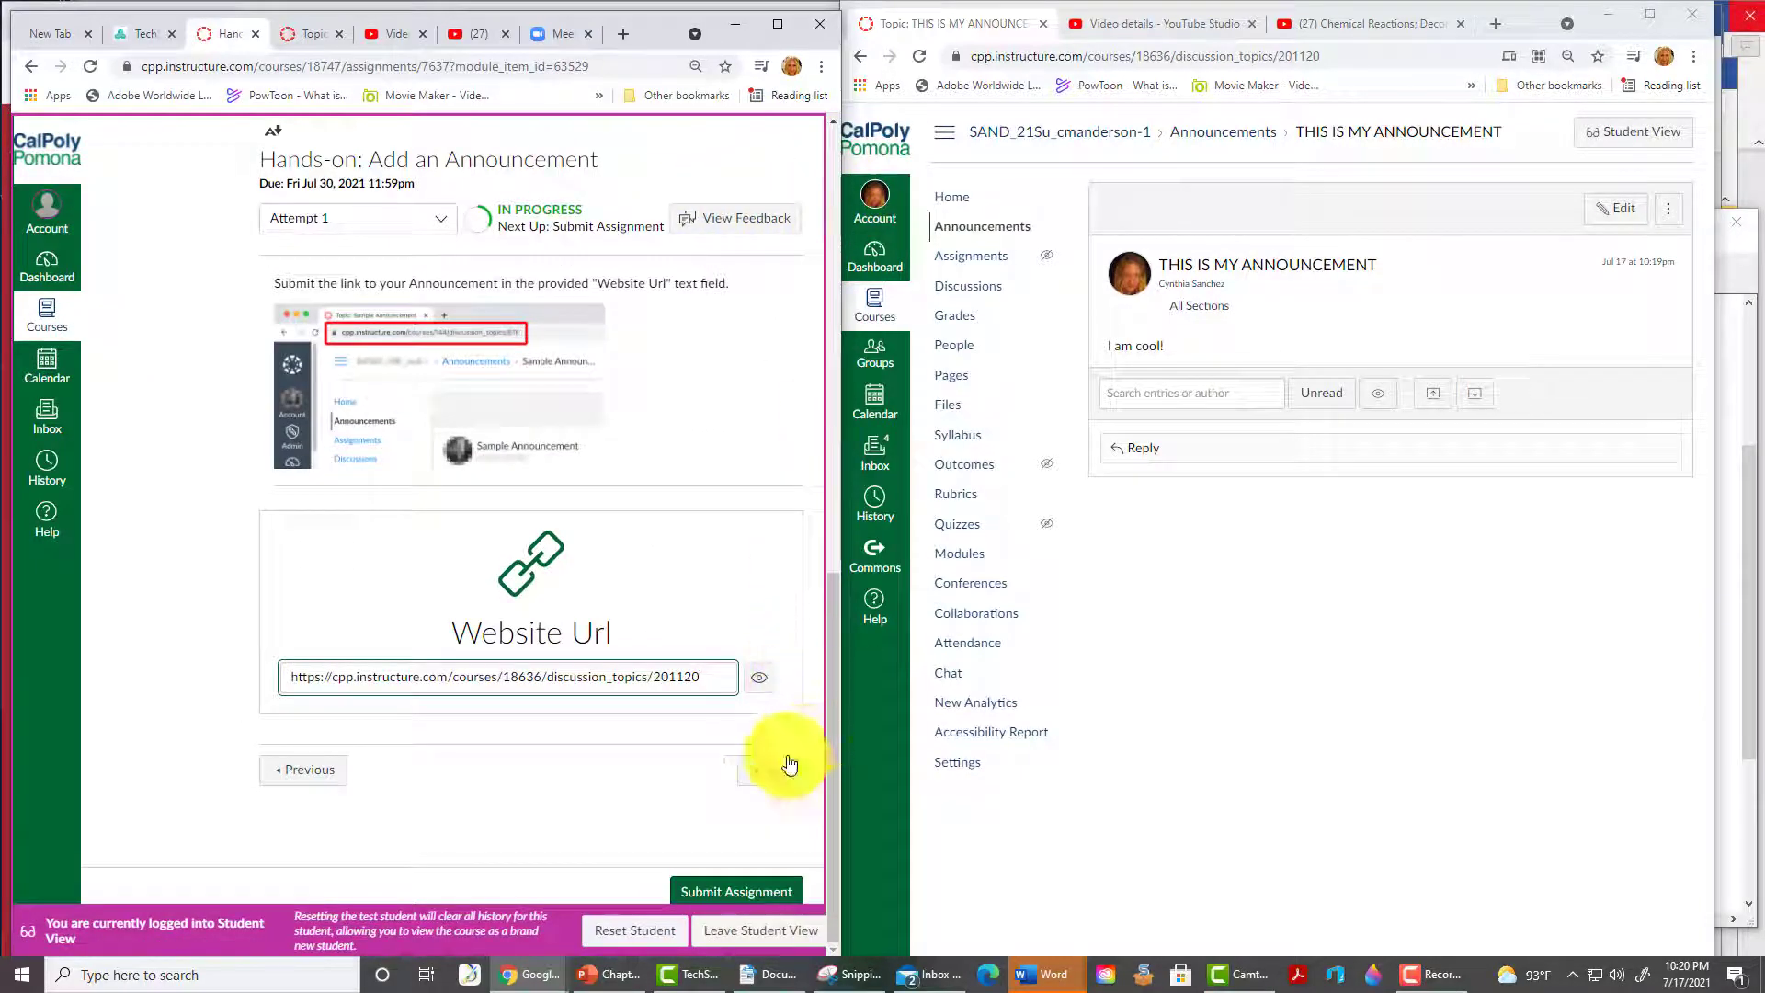
left_click(788, 765)
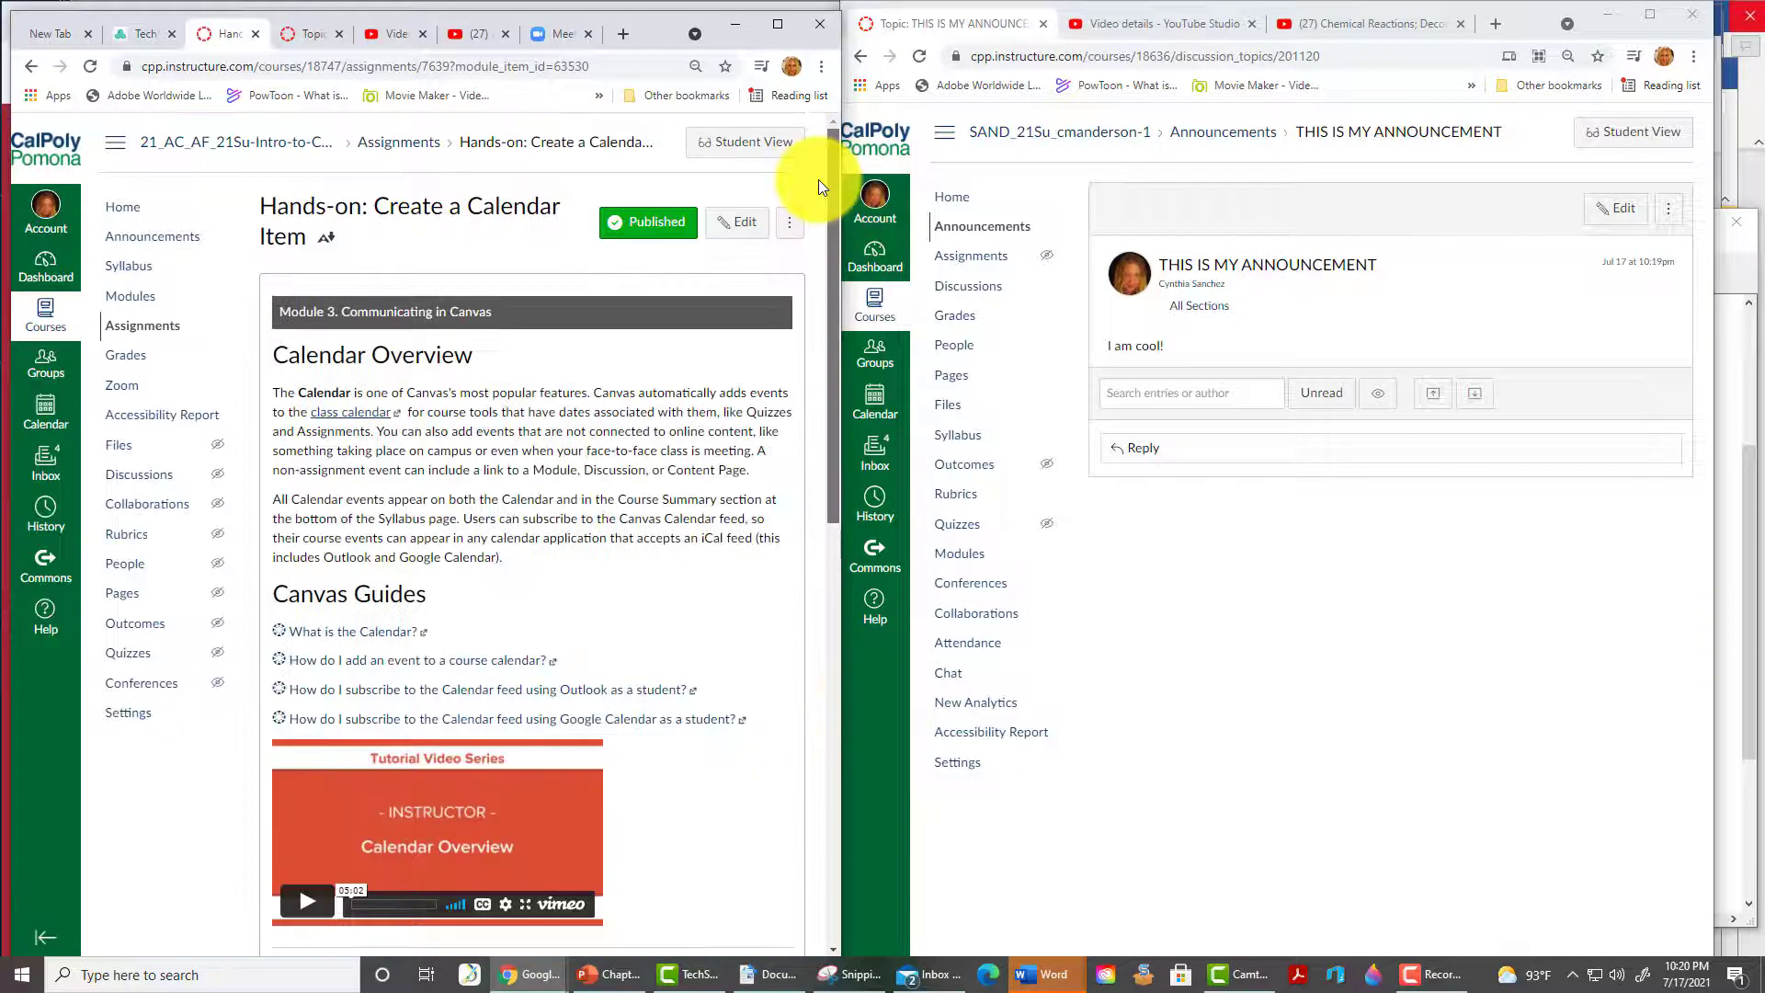
left_click_drag(831, 406, 864, 671)
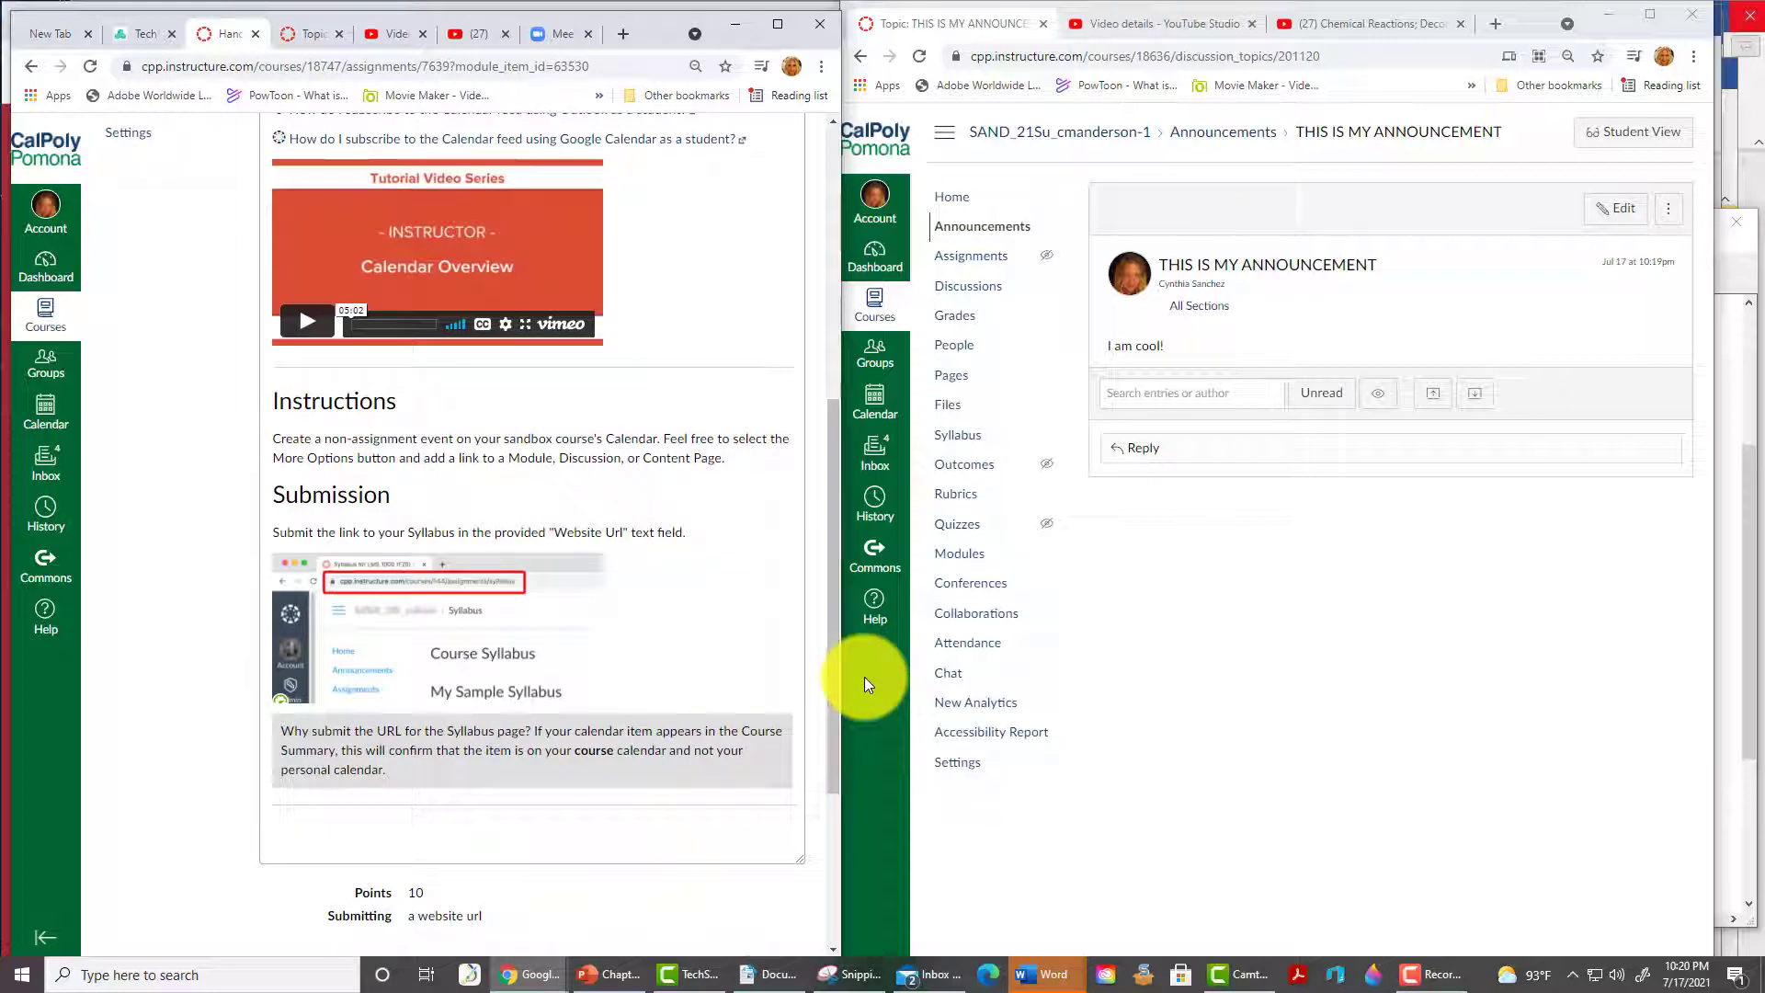
- Start a July 20 calendar event titled 'Zoom' from 1:00 to 4:00, location online
left_click(873, 407)
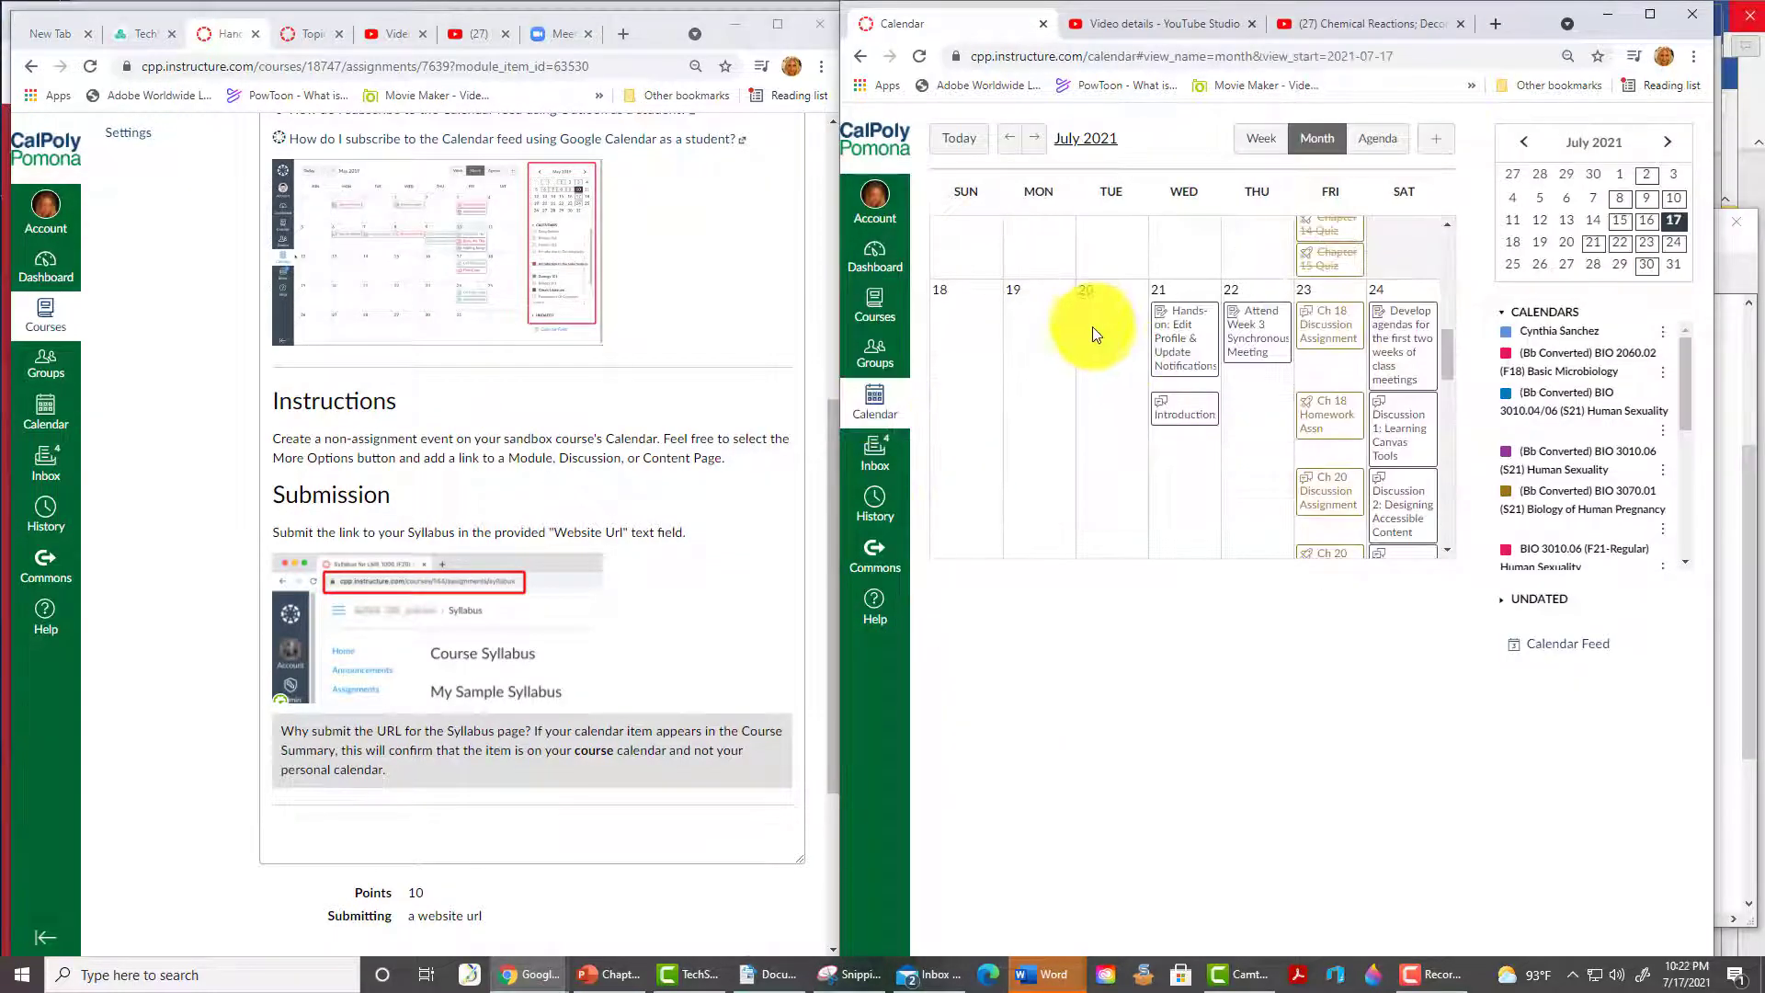
left_click(1095, 325)
type("Zoom Meeting")
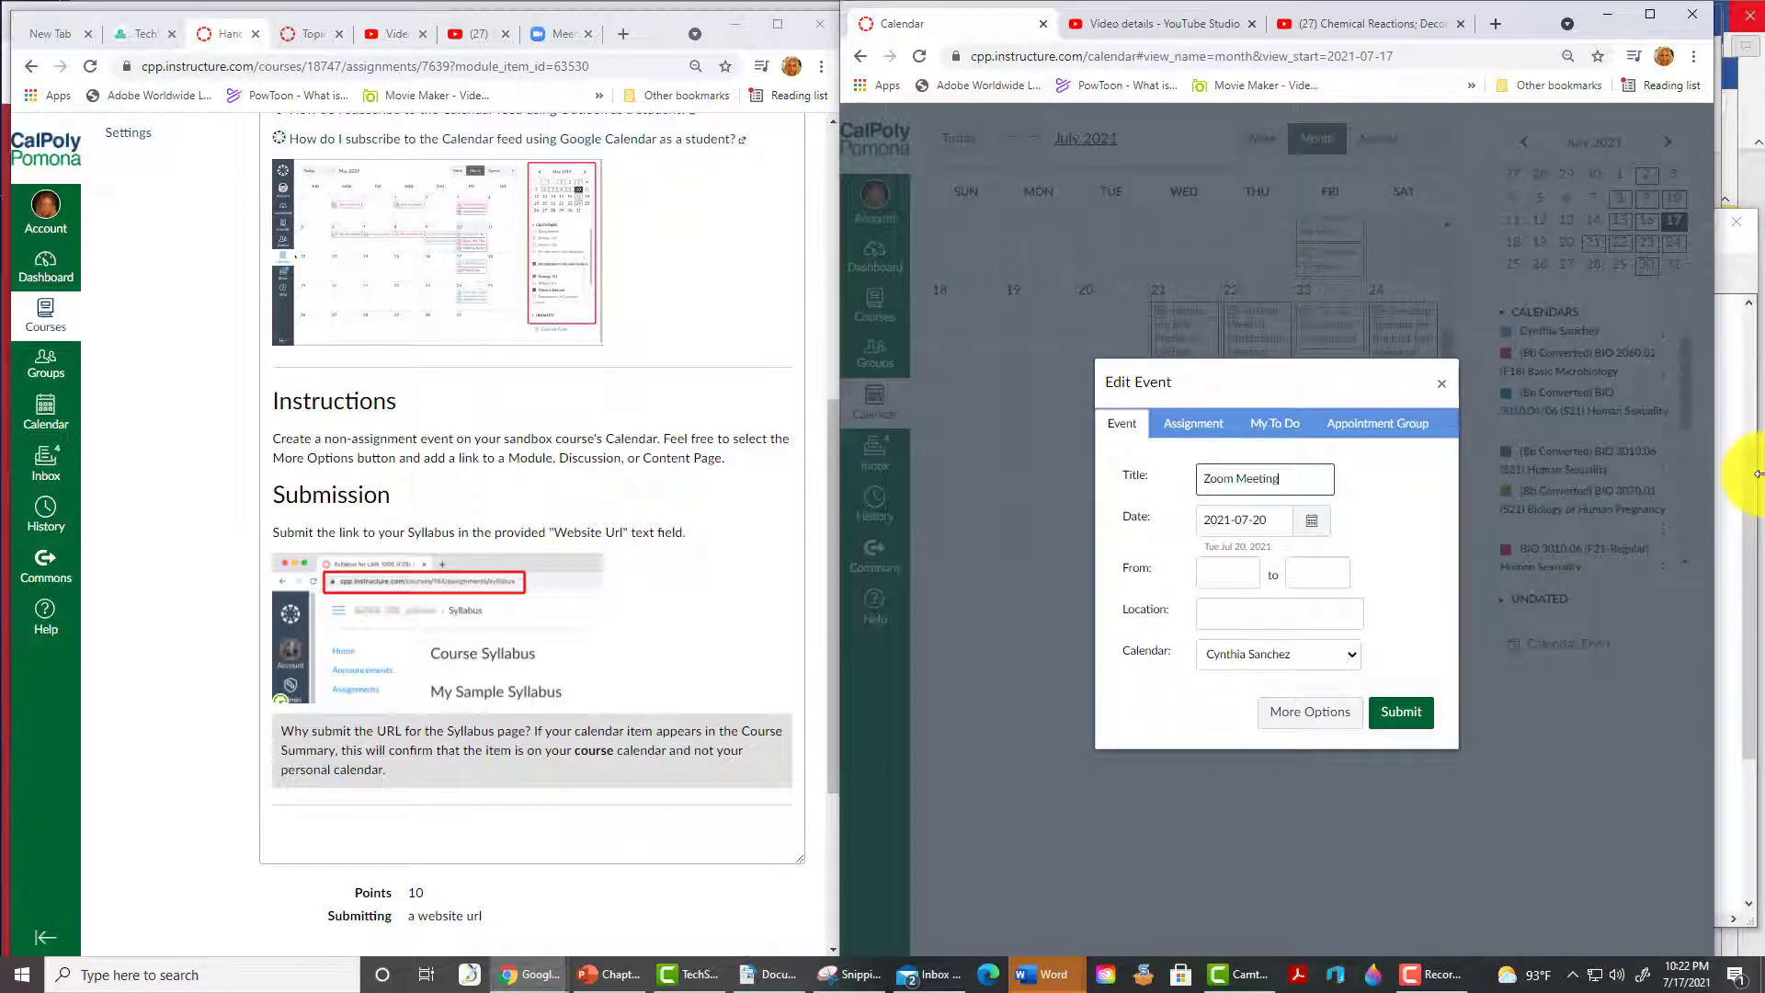
left_click(1227, 571)
type("1")
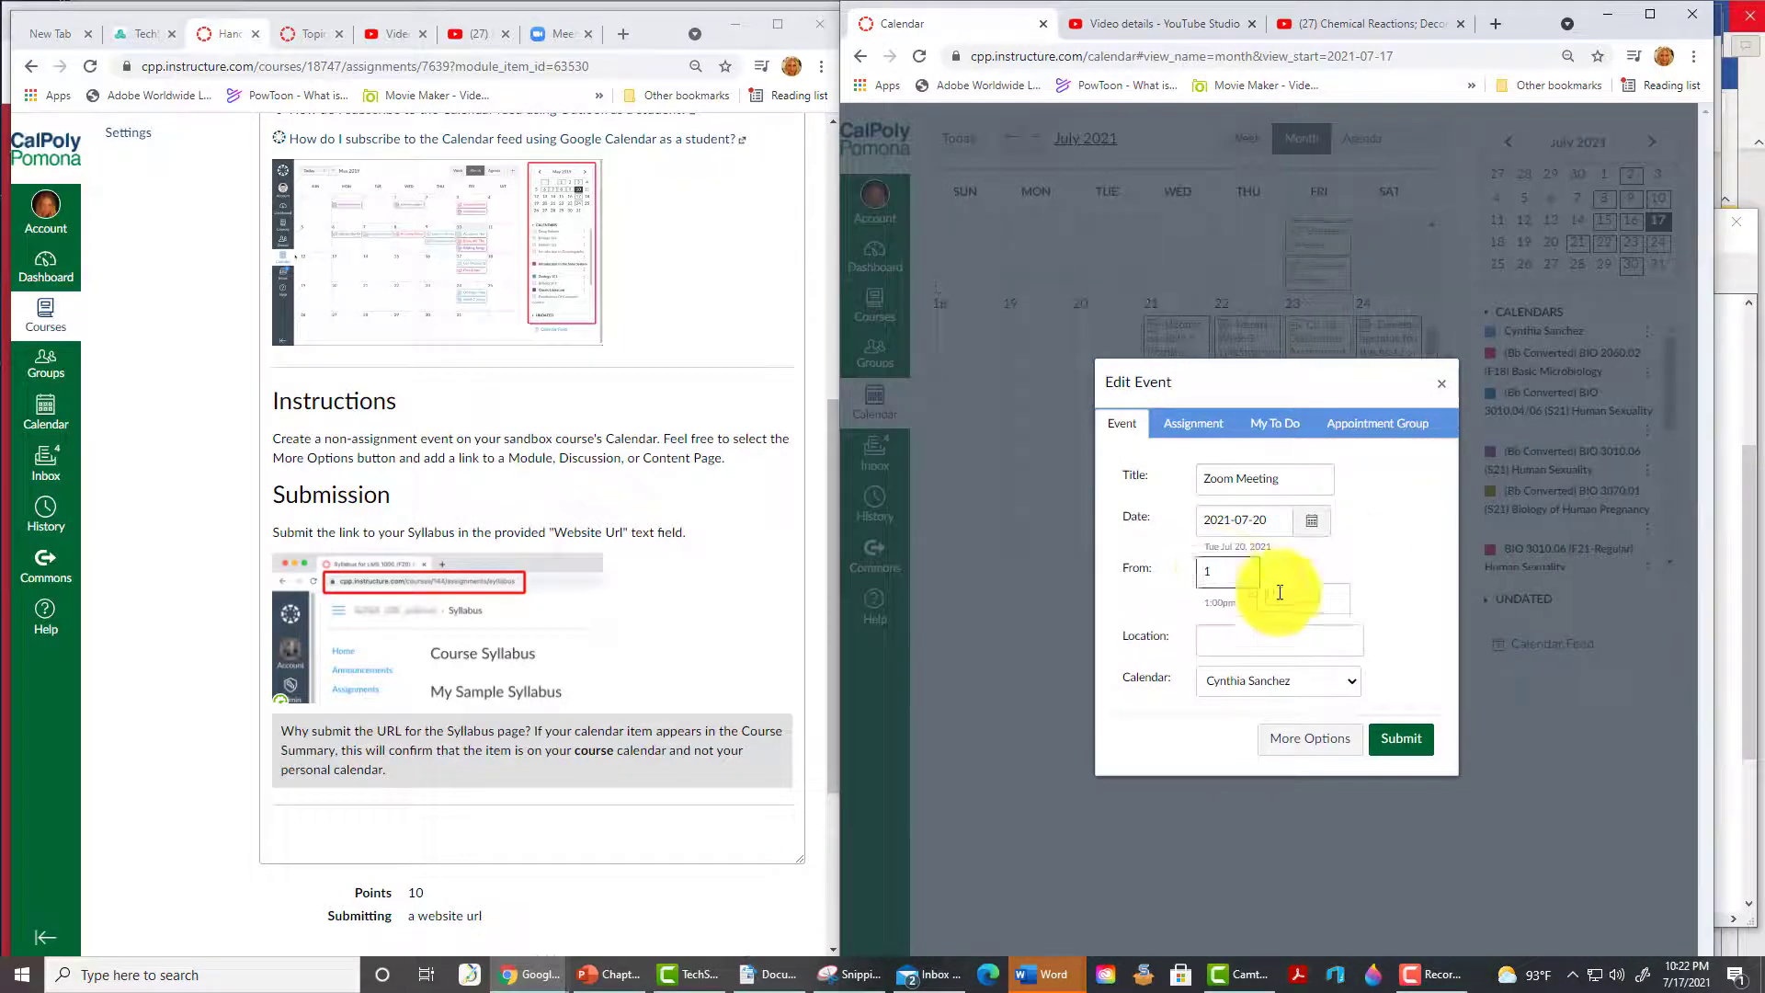
key("Tab")
type("4")
left_click(1278, 644)
type("online")
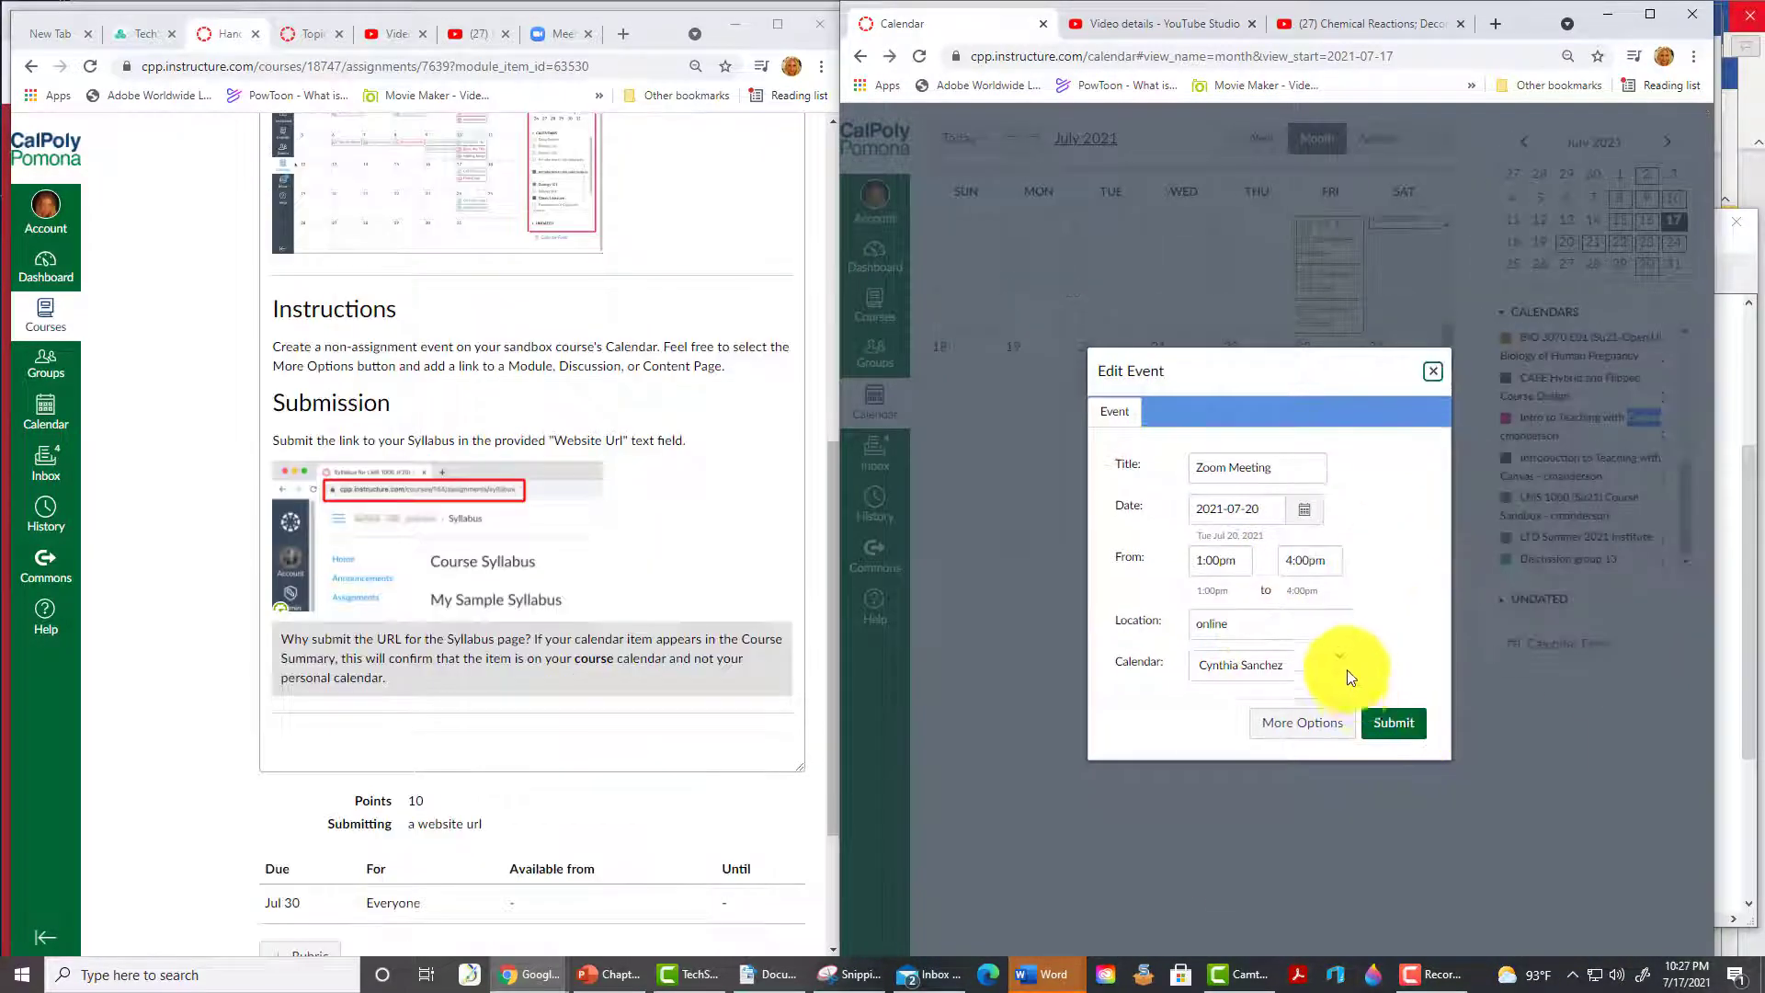
- Put the event on the Intro to Teaching with Canvas calendar and save it
left_click(1346, 665)
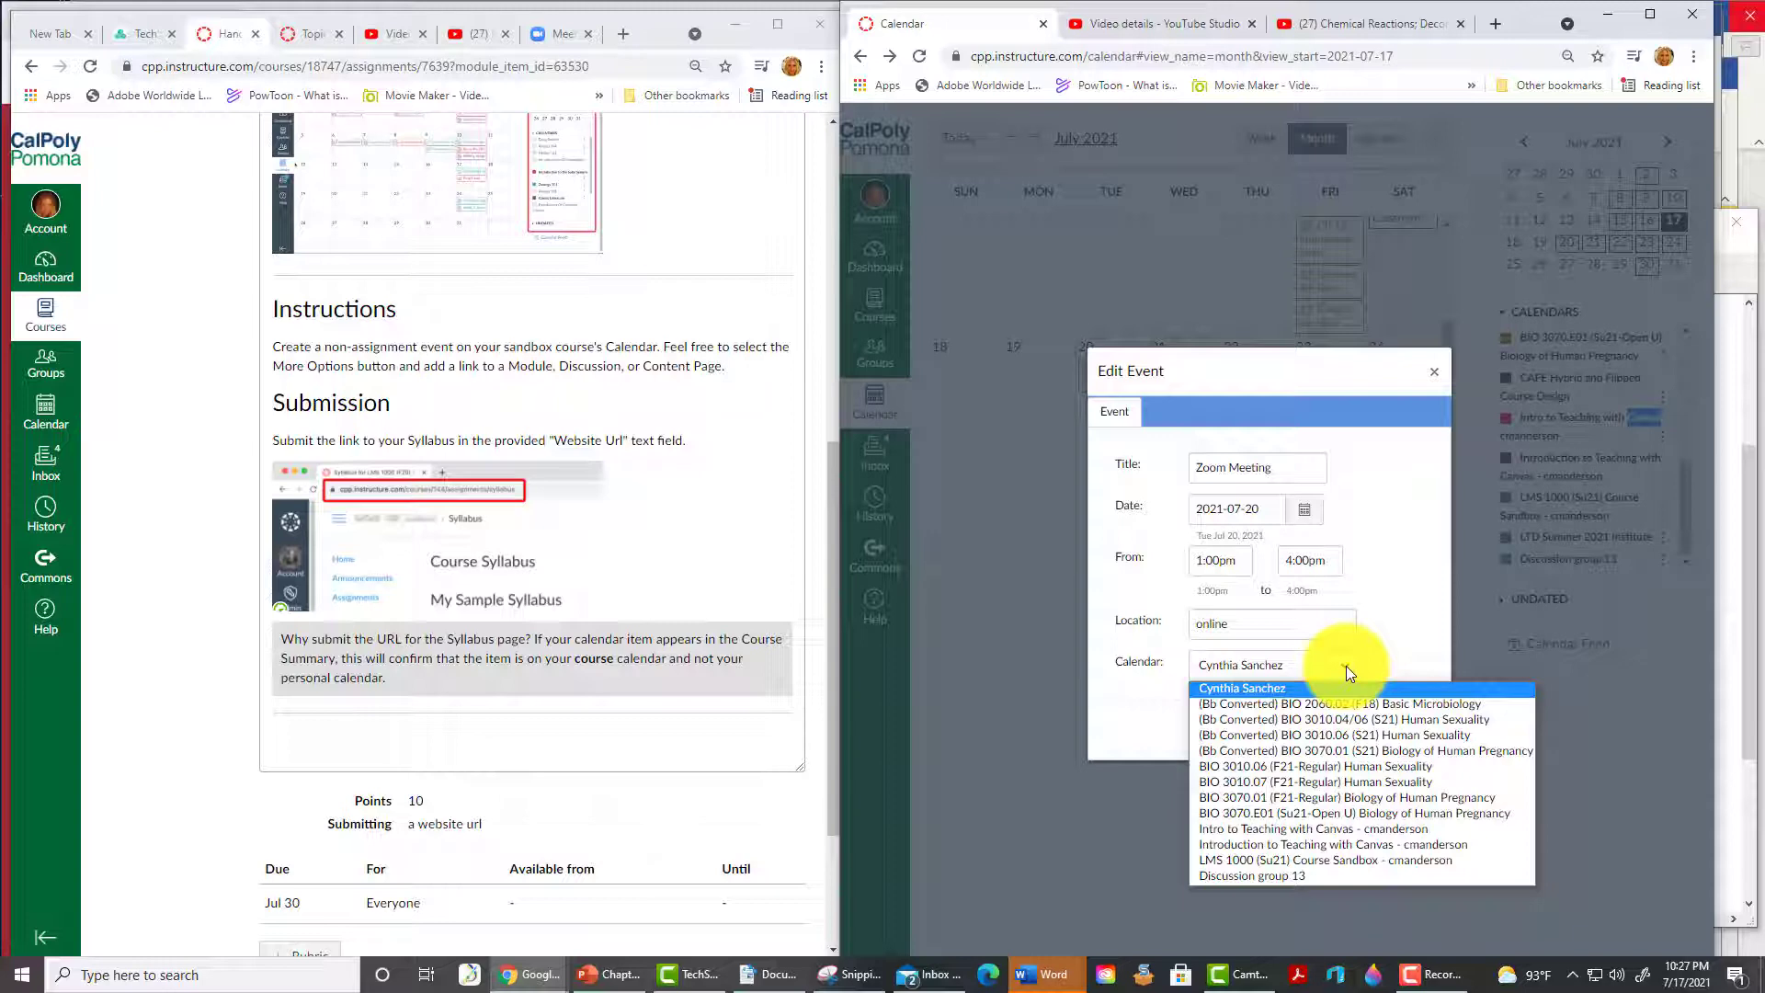
left_click(1416, 832)
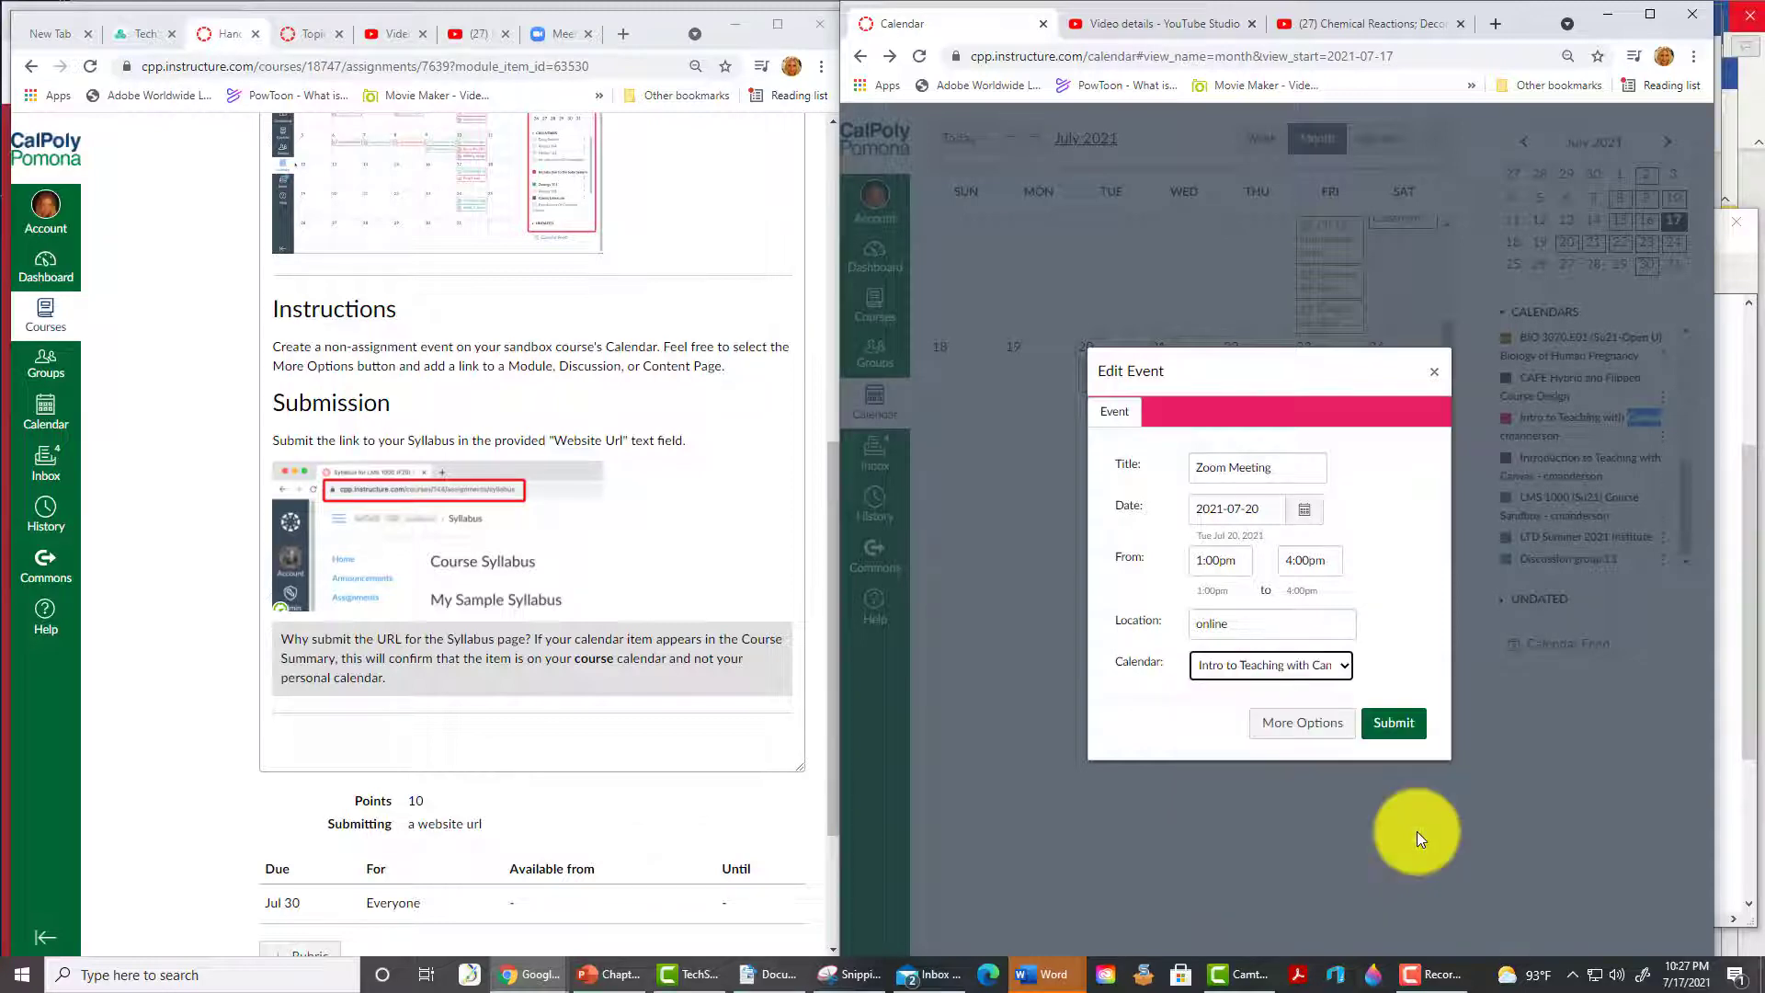
left_click(1393, 724)
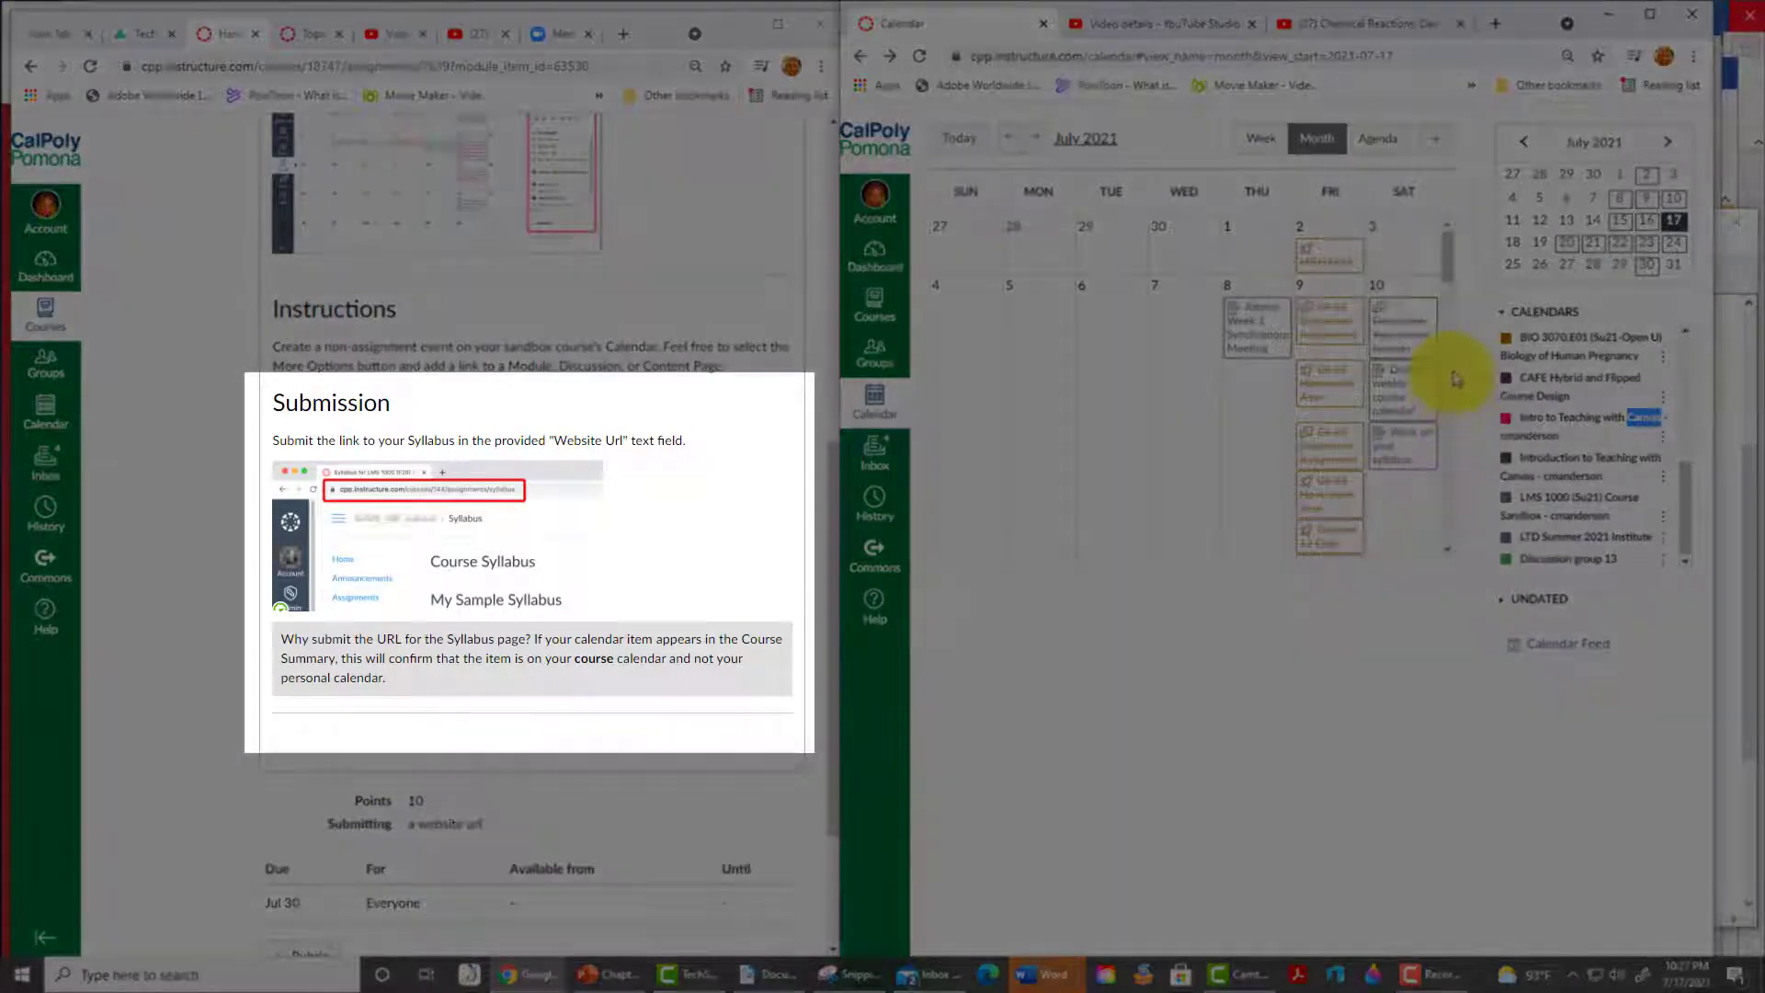
scroll(1439, 358, "down", 3)
scroll(1440, 354, "down", 2)
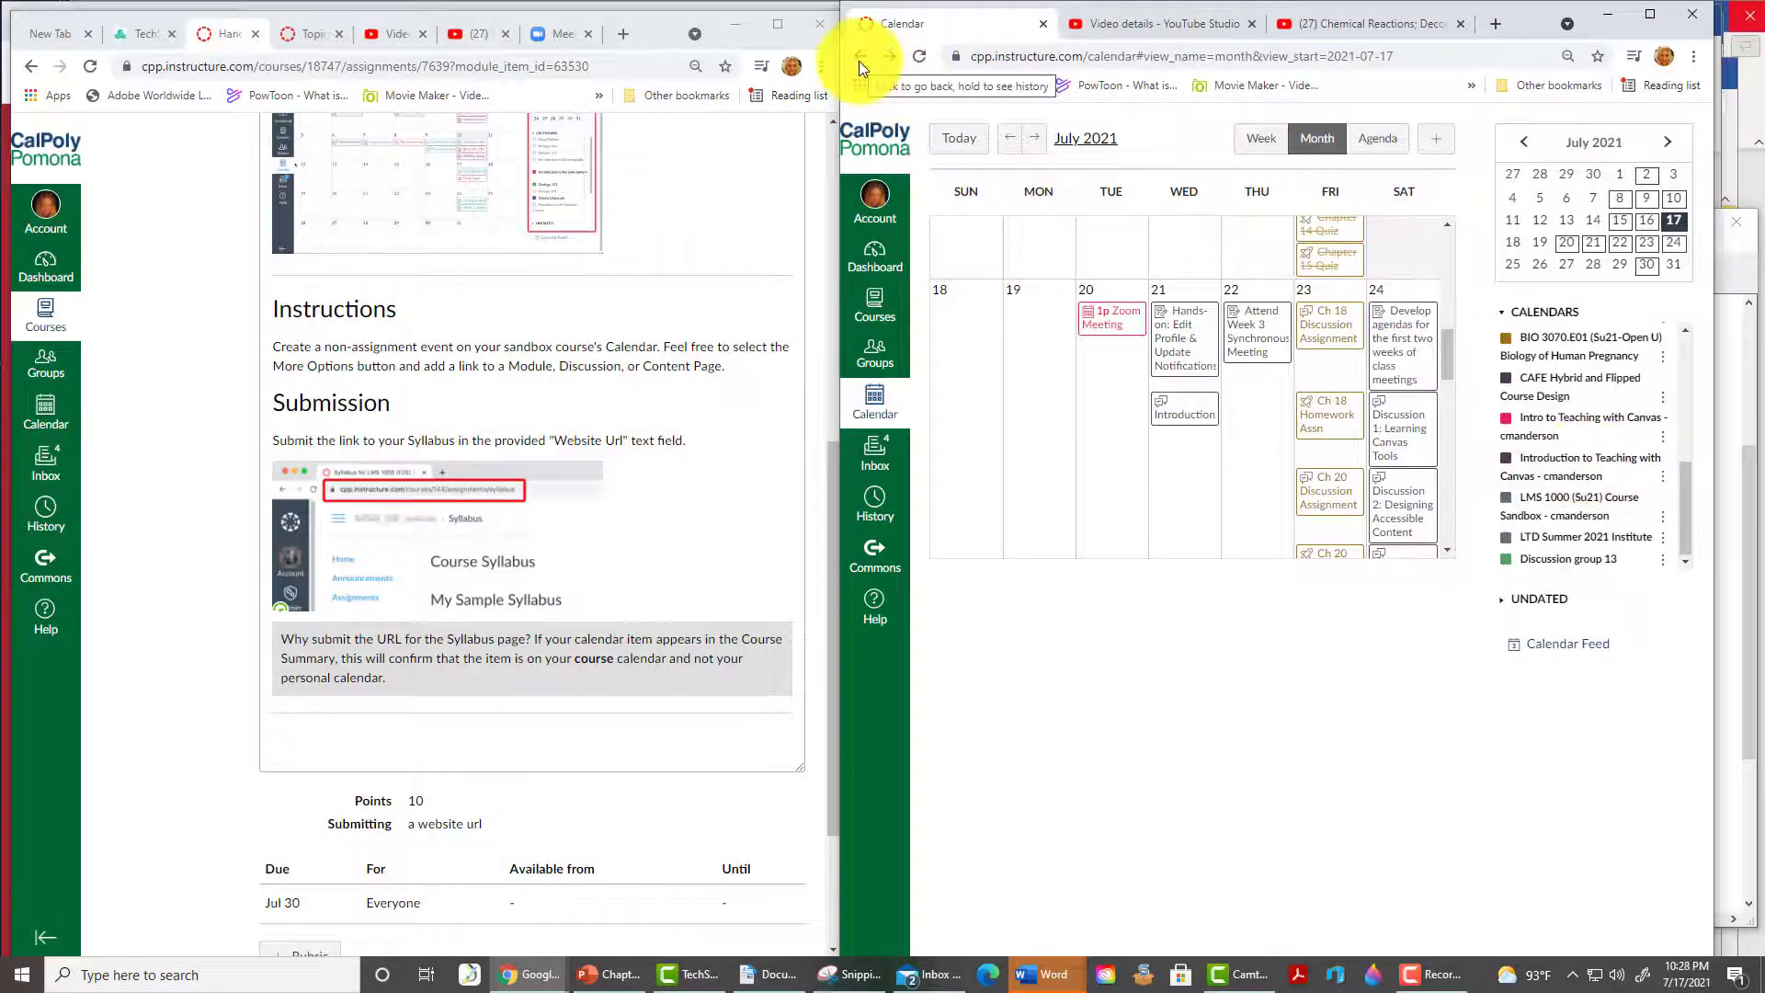
- Copy the sandbox Syllabus page address and submit it as the test student's Website Url
left_click(859, 60)
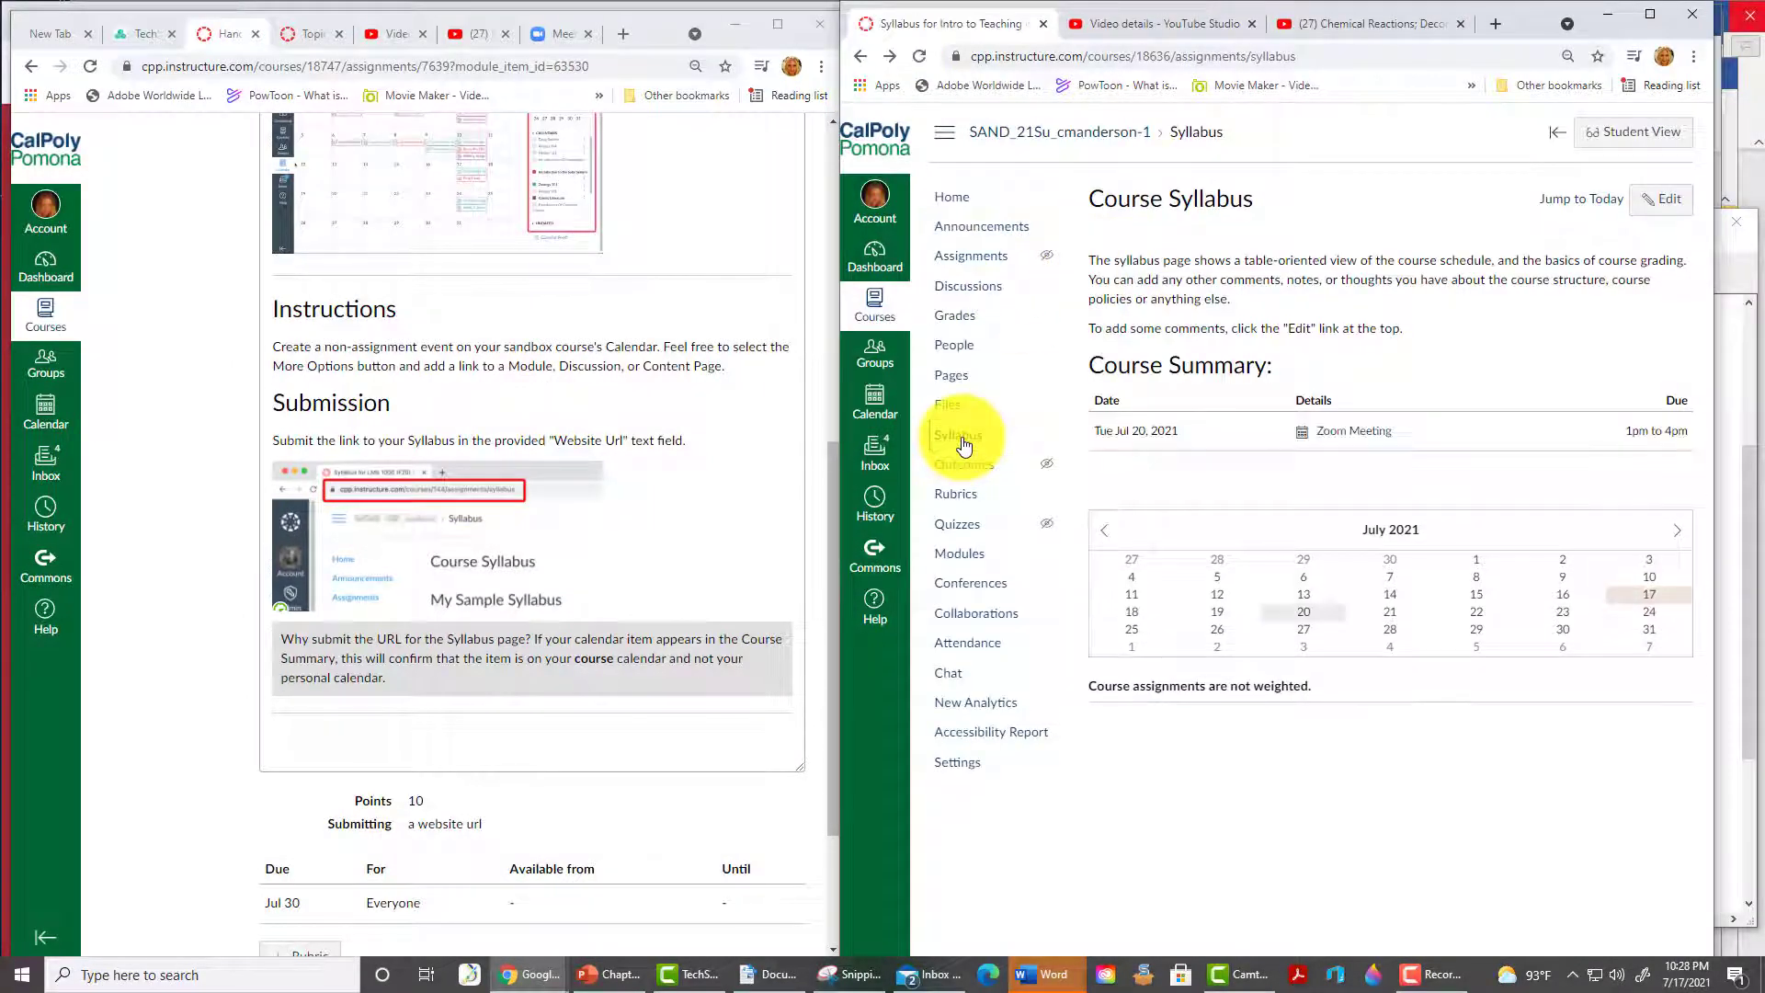
left_click(1310, 60)
key("ctrl+c")
left_click(562, 499)
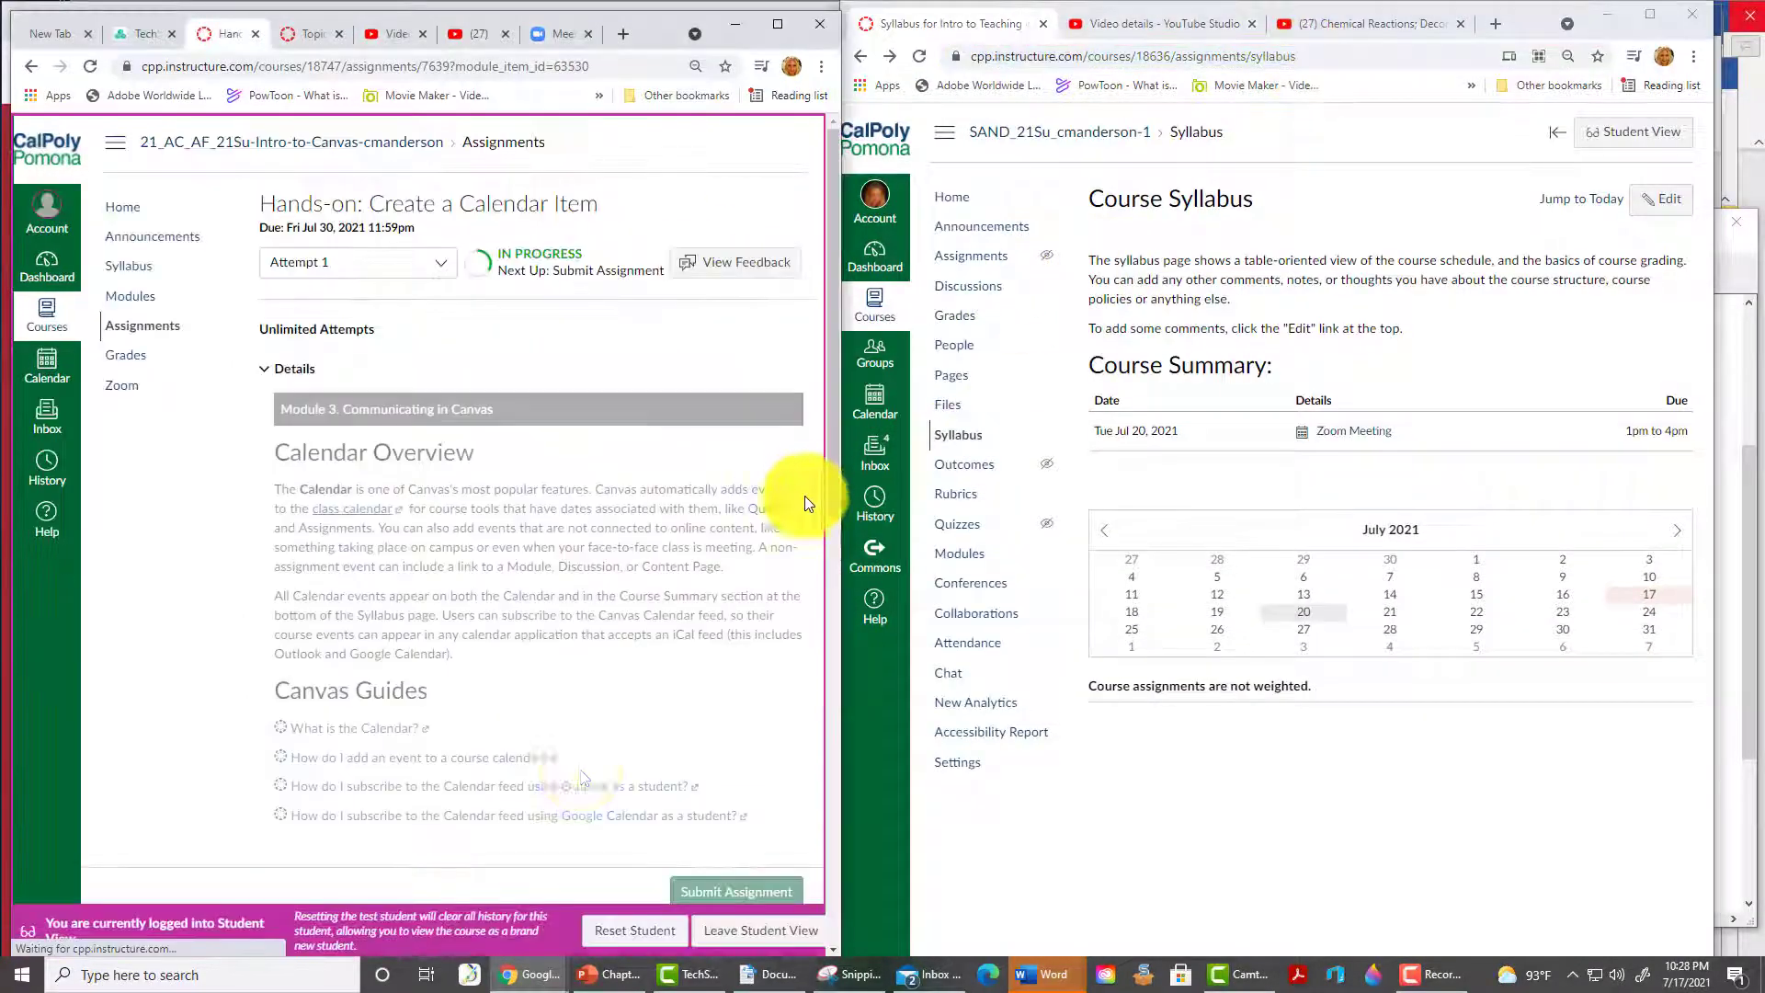
scroll(811, 554, "down", 5)
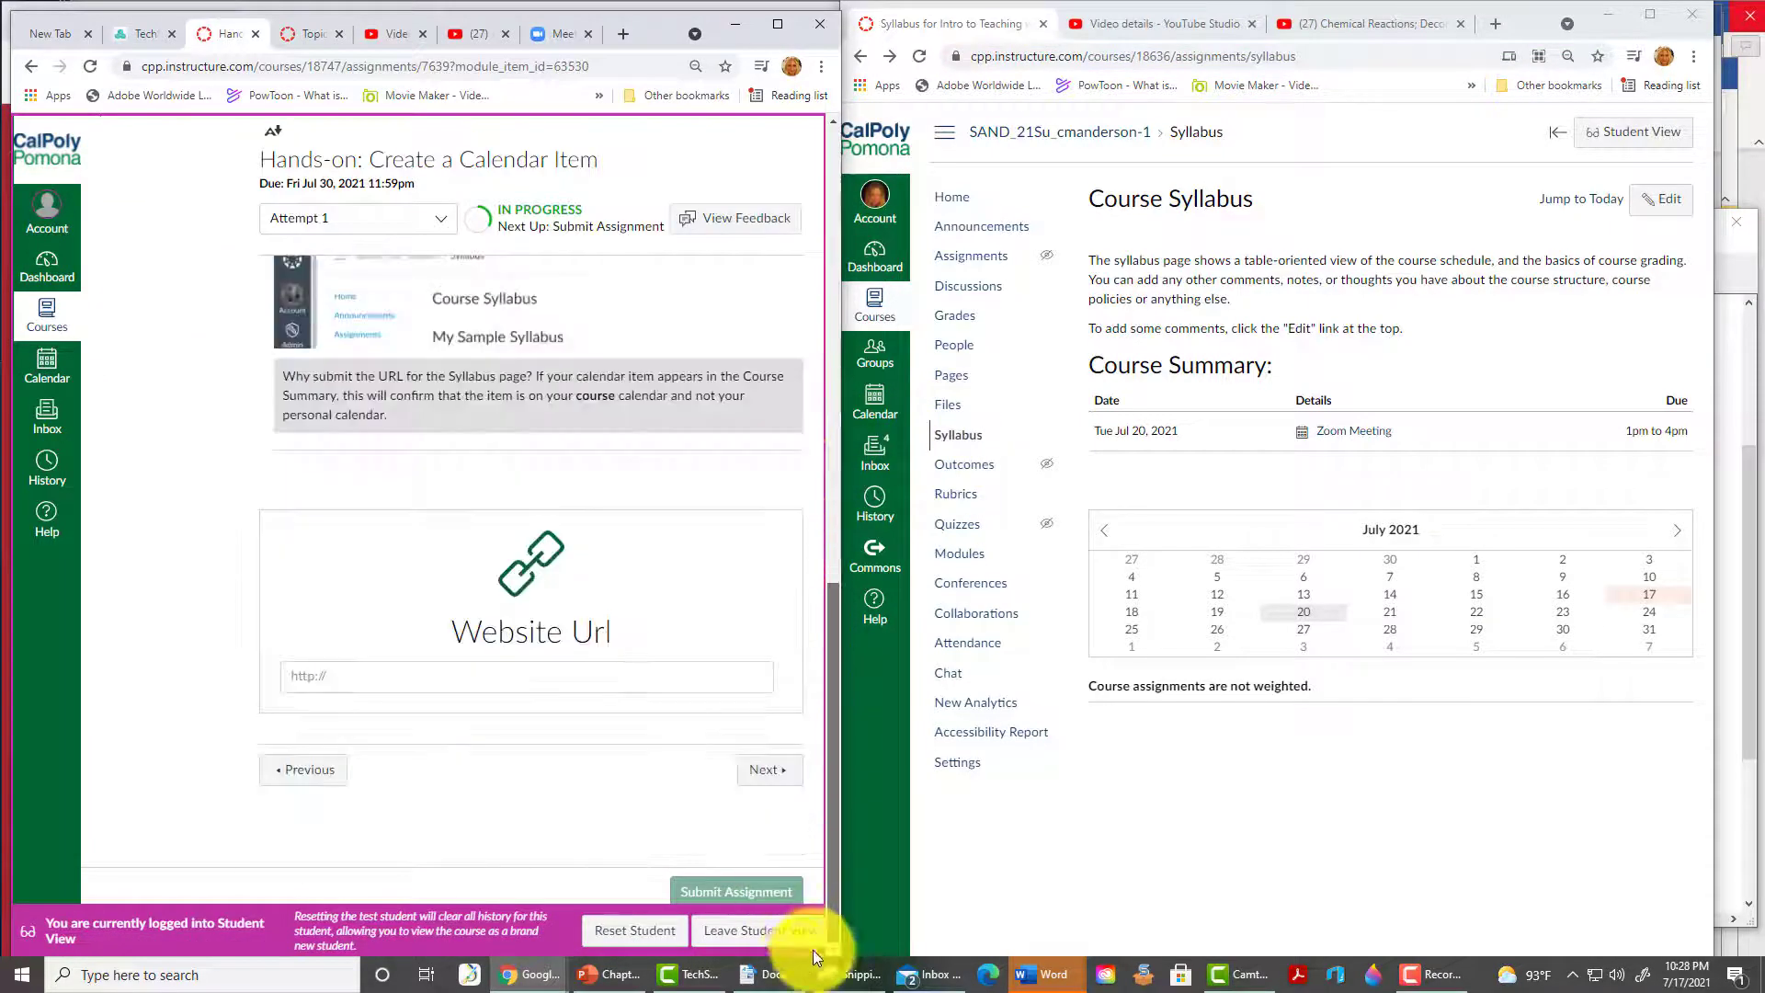
left_click(495, 685)
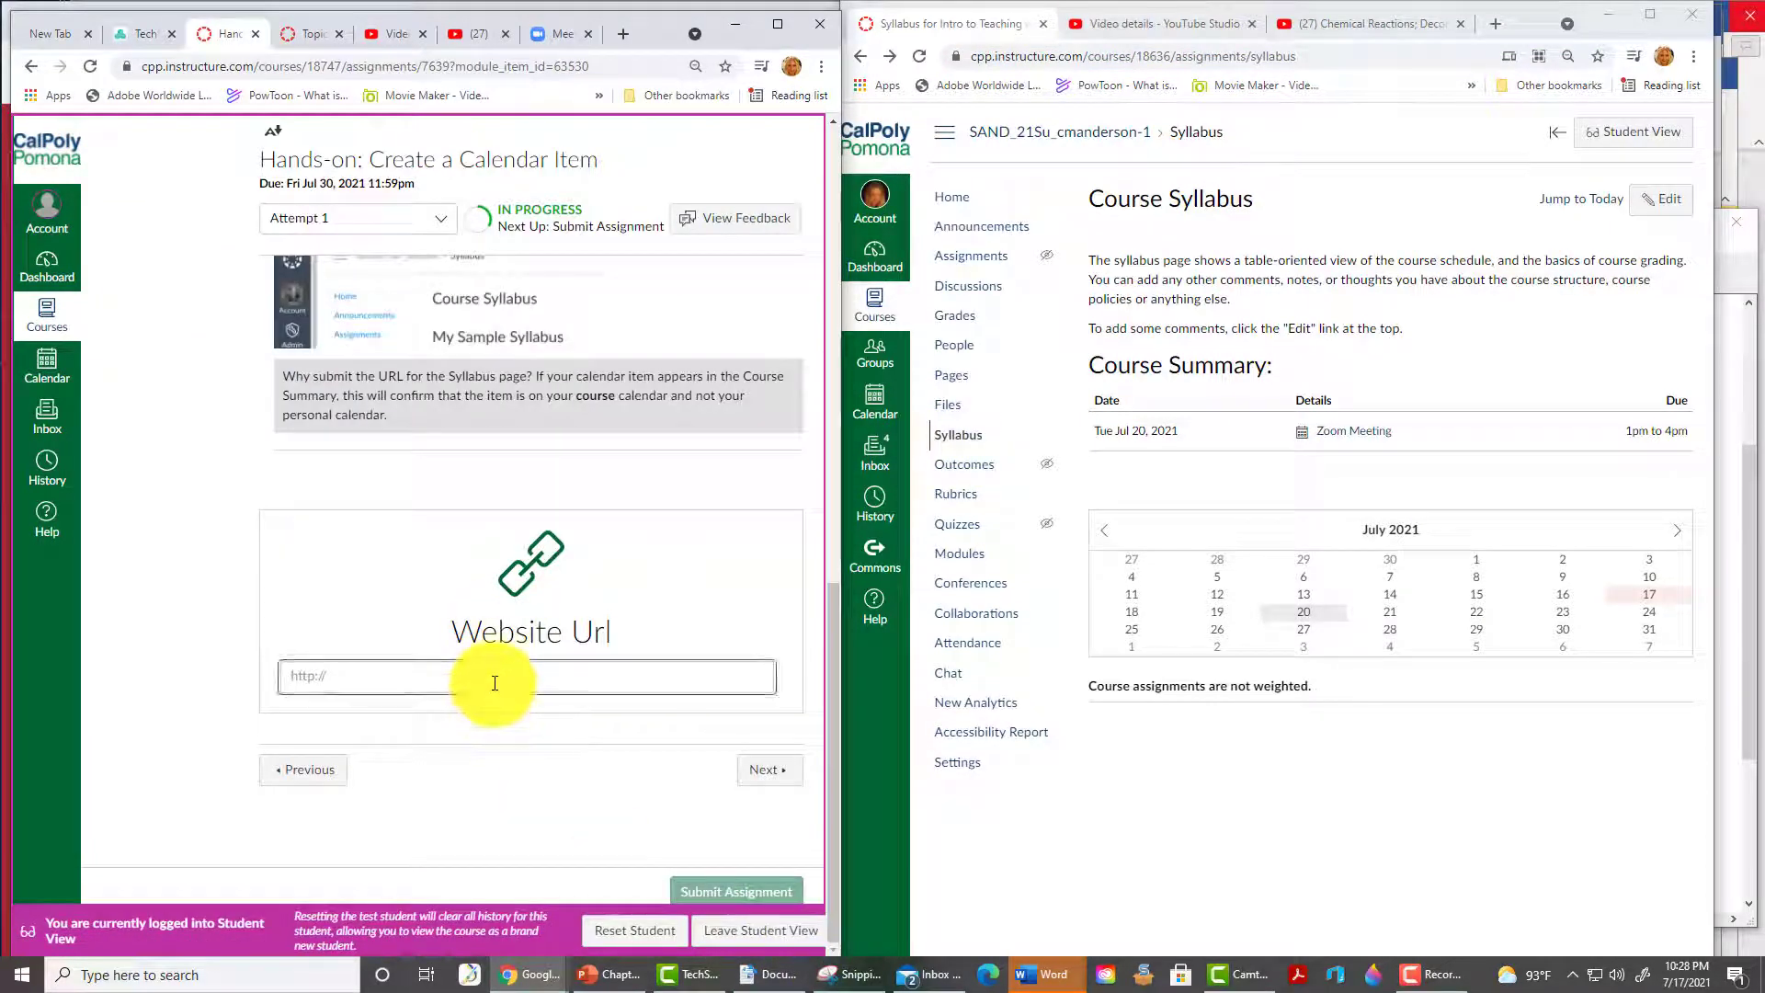
key("ctrl+v")
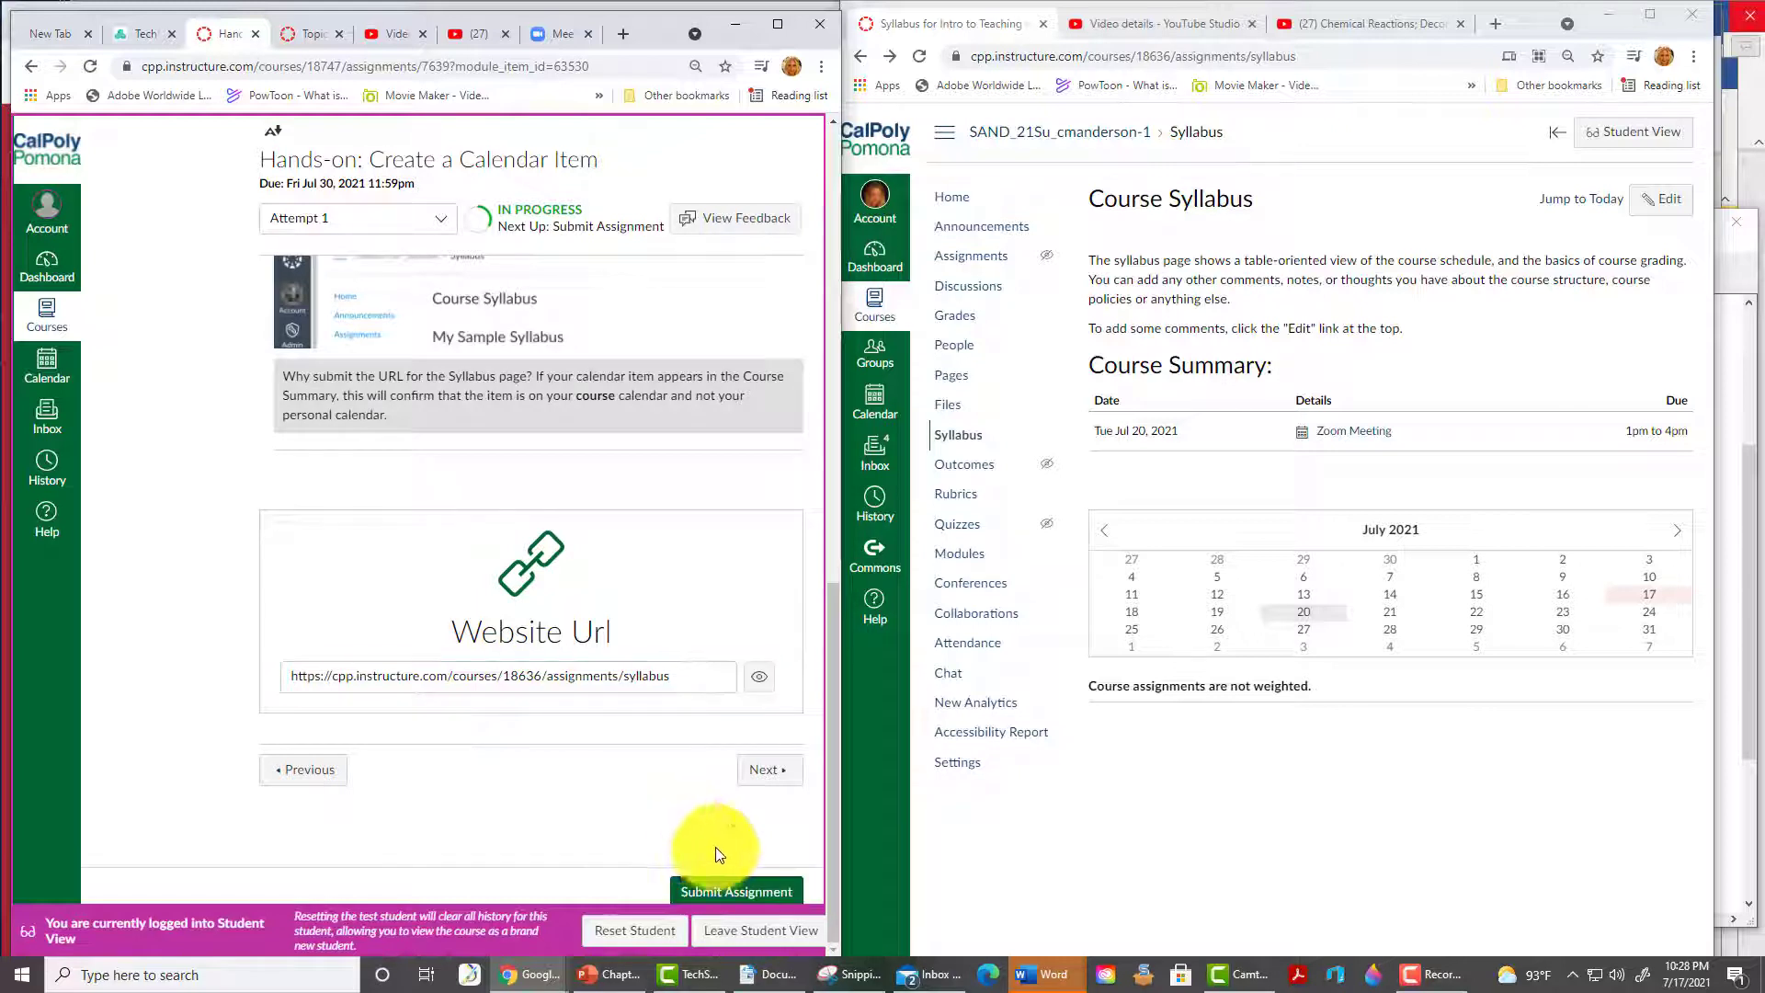
left_click(749, 892)
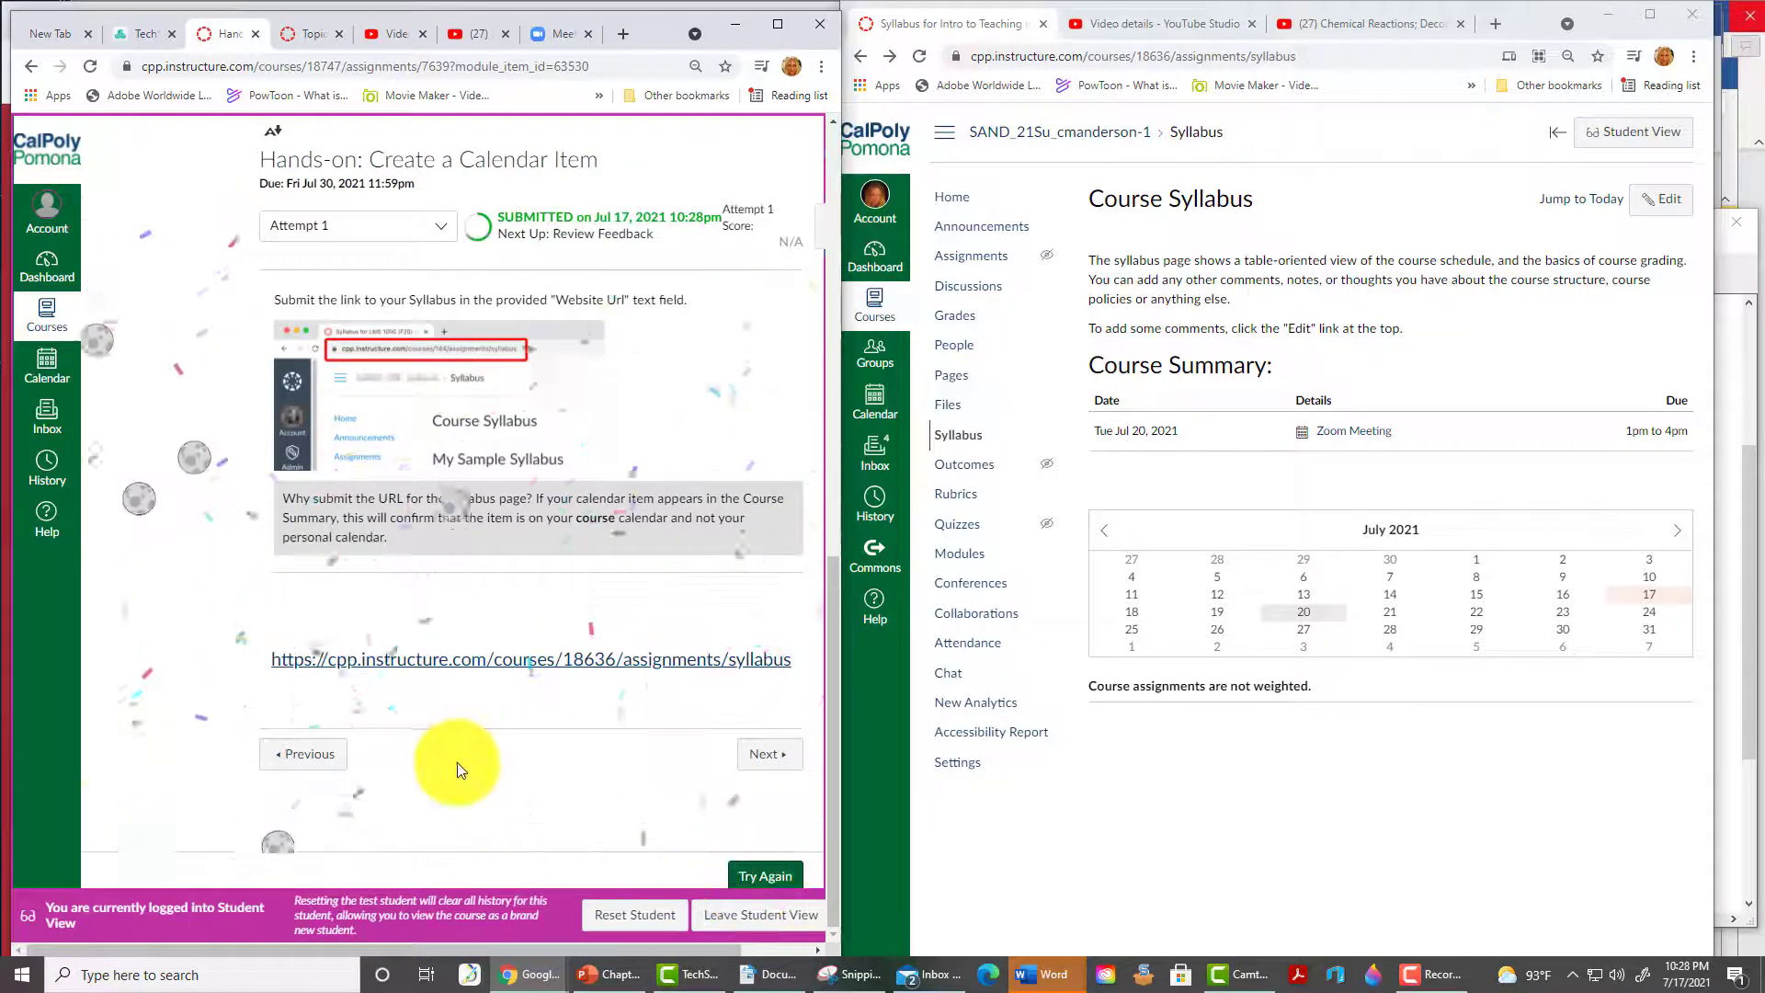
- Advance through the following module items toward the discussions assignment
left_click(768, 753)
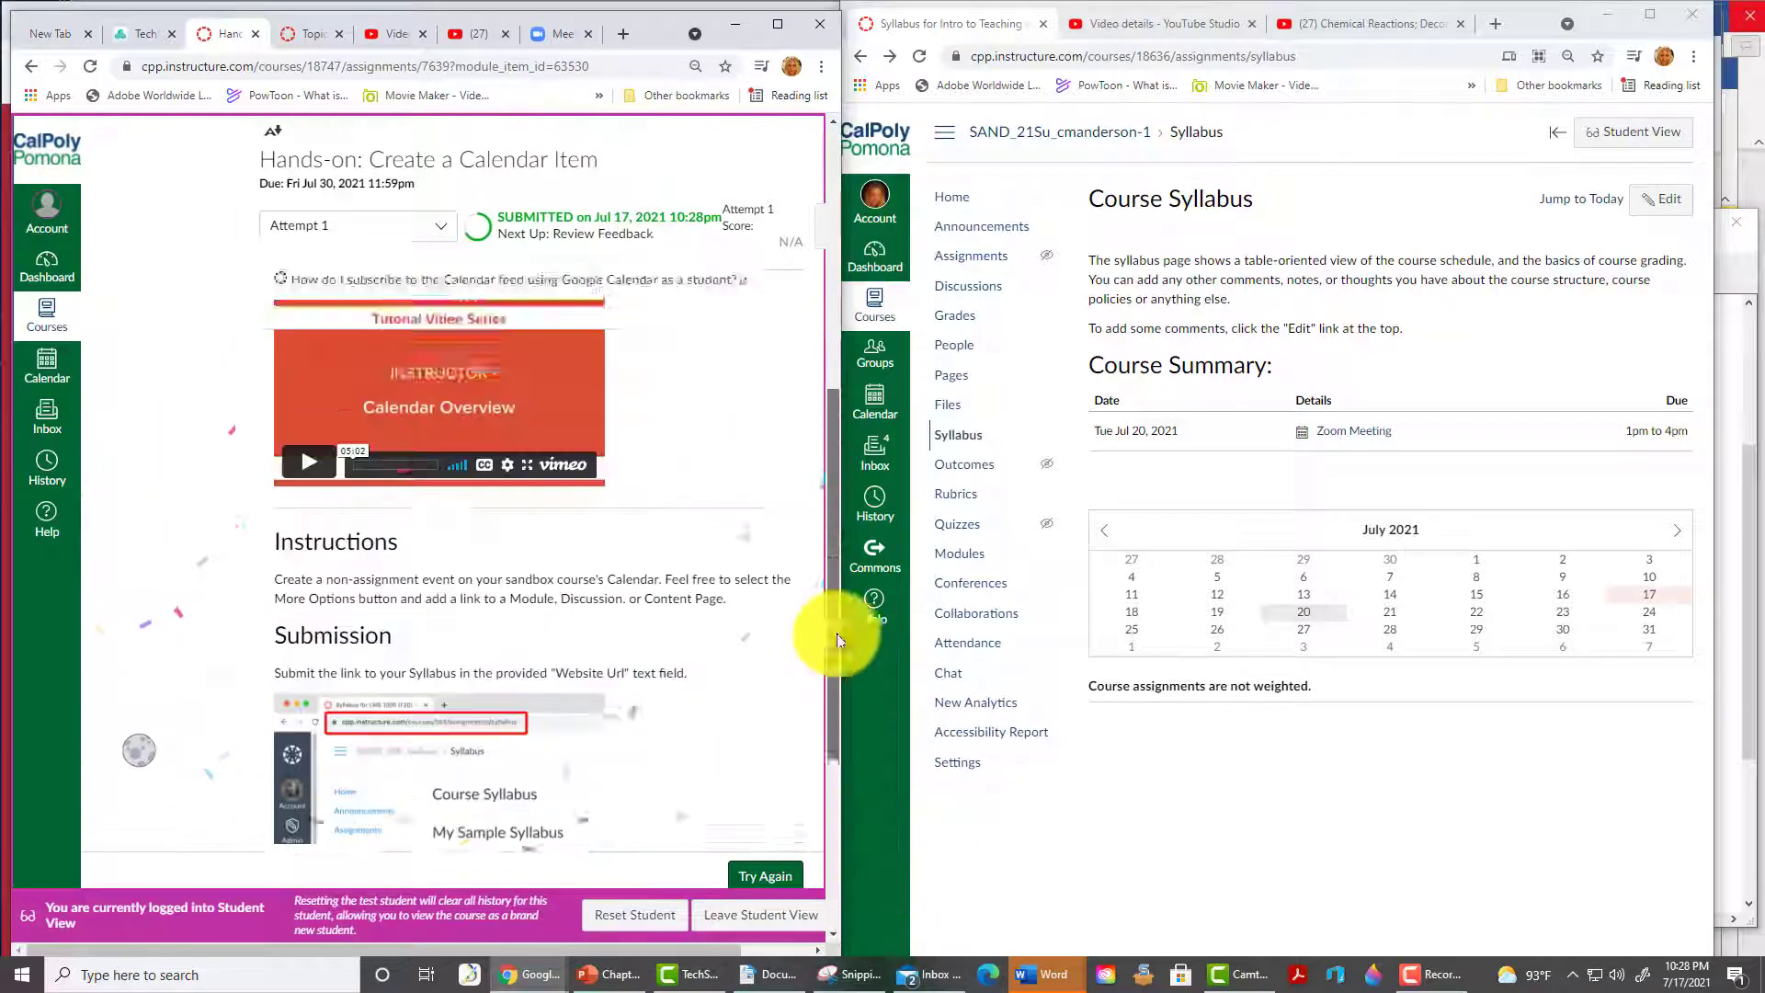
scroll(743, 816, "down", 10)
left_click(743, 817)
scroll(703, 704, "down", 9)
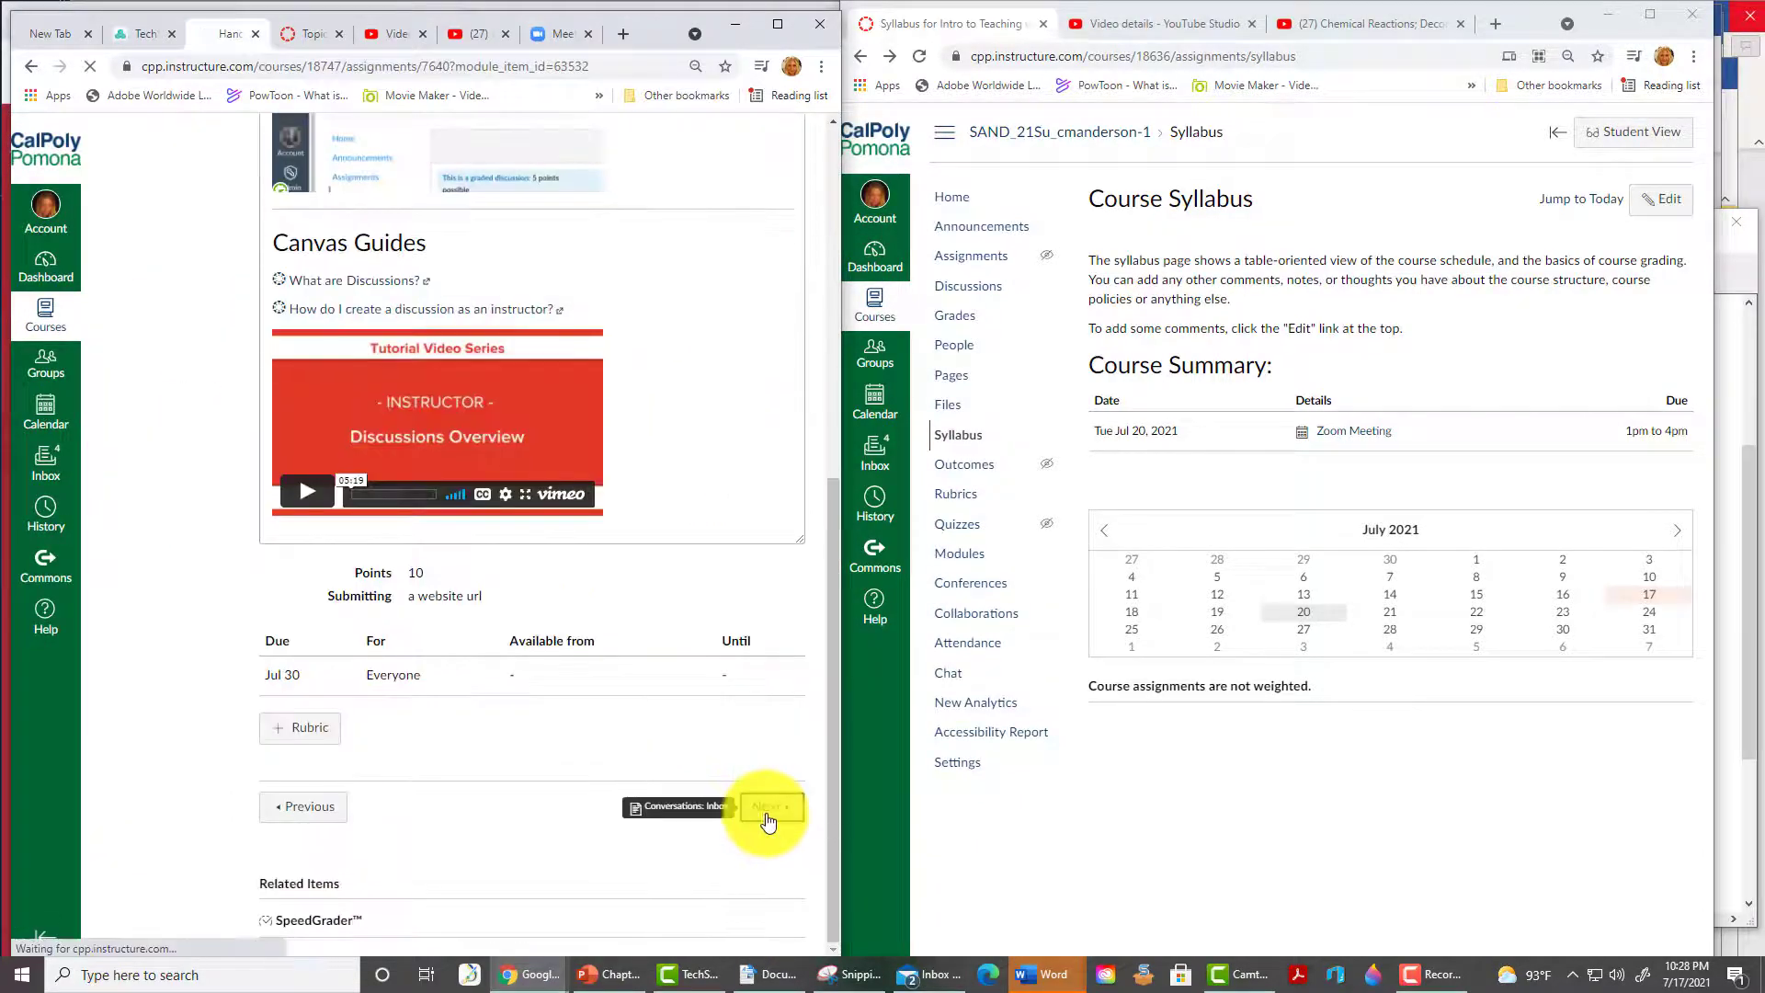
- Return to the Hands-on: Create a Discussion assignment and review its instructions
left_click(768, 818)
scroll(295, 858, "down", 2)
left_click(295, 858)
scroll(496, 467, "down", 4)
scroll(598, 470, "up", 4)
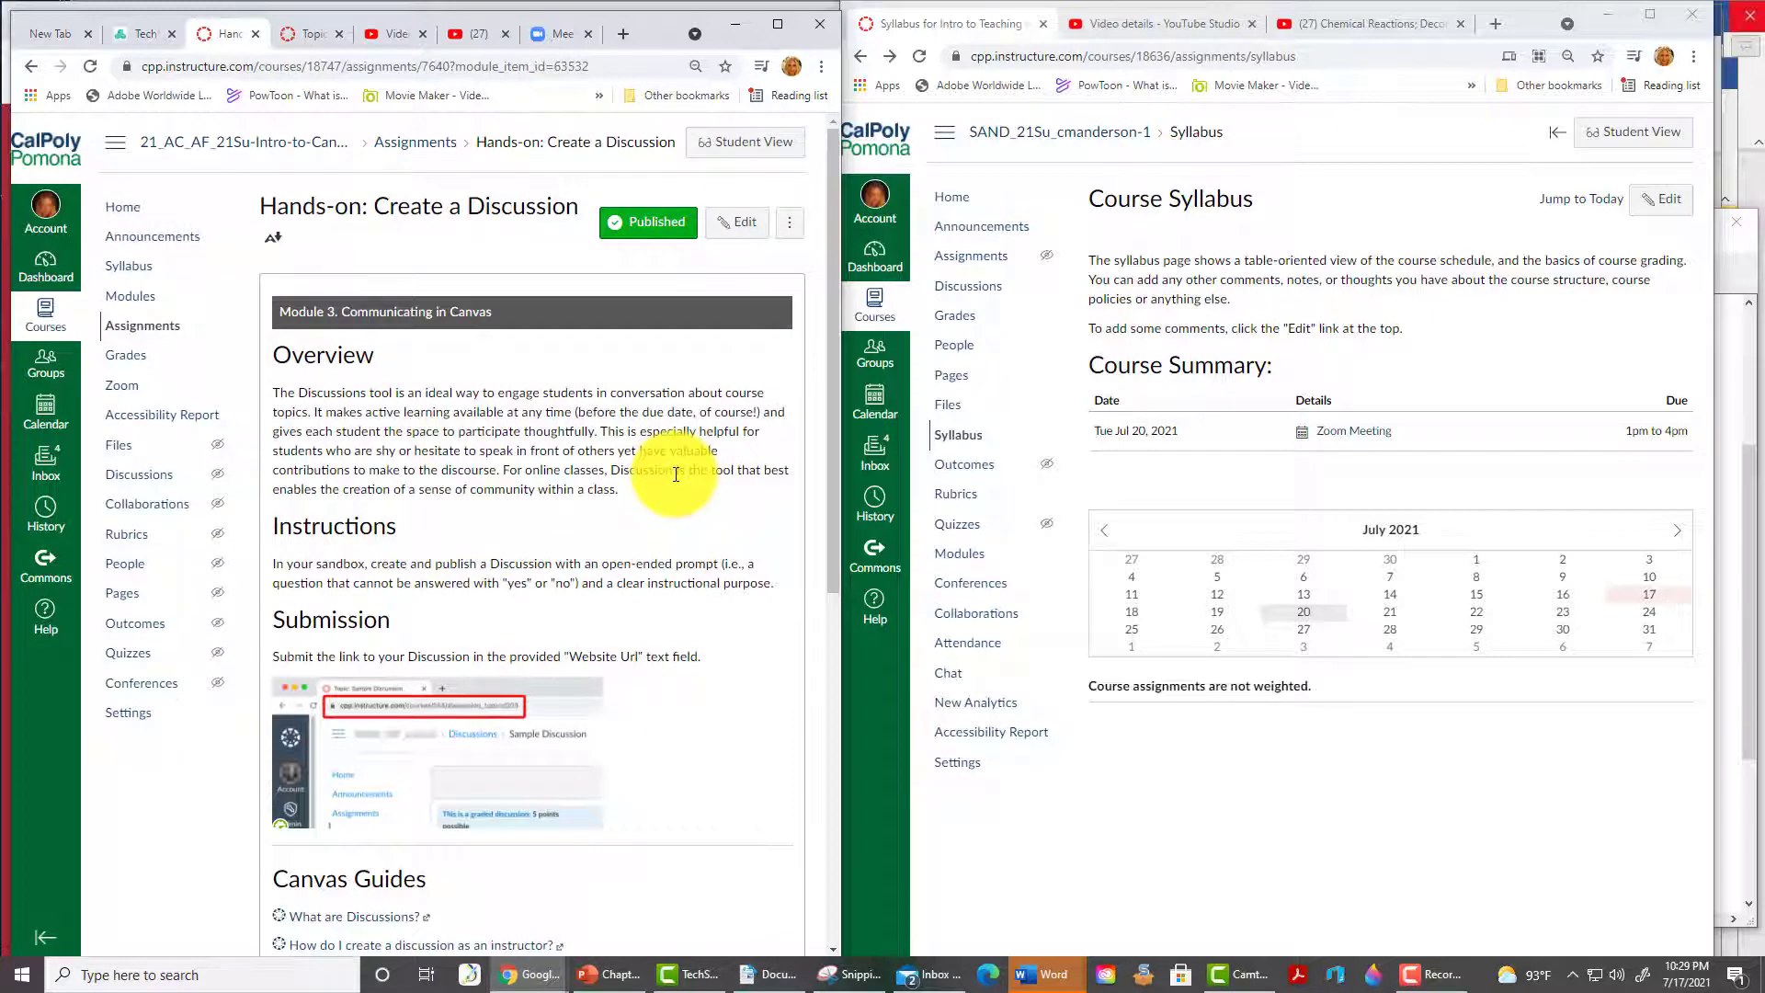
scroll(676, 474, "down", 3)
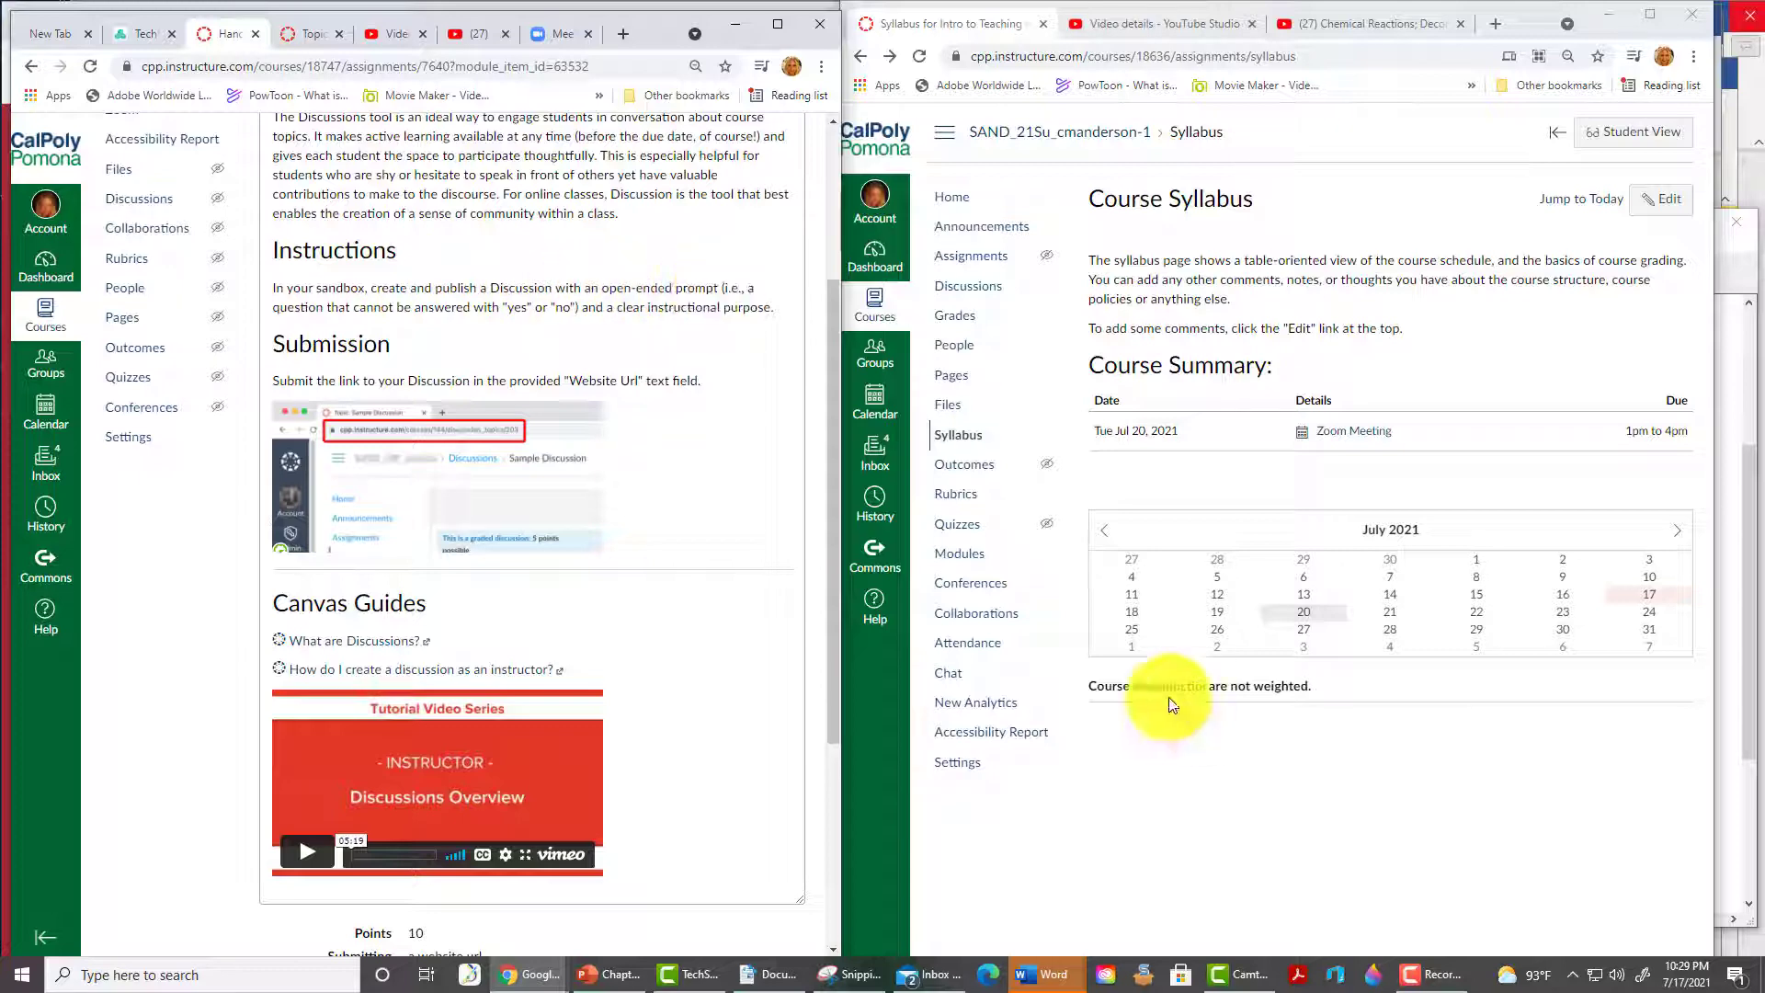
- Create and publish the 'Concerns for this course' discussion with a 'What 3 things…' prompt
left_click(970, 292)
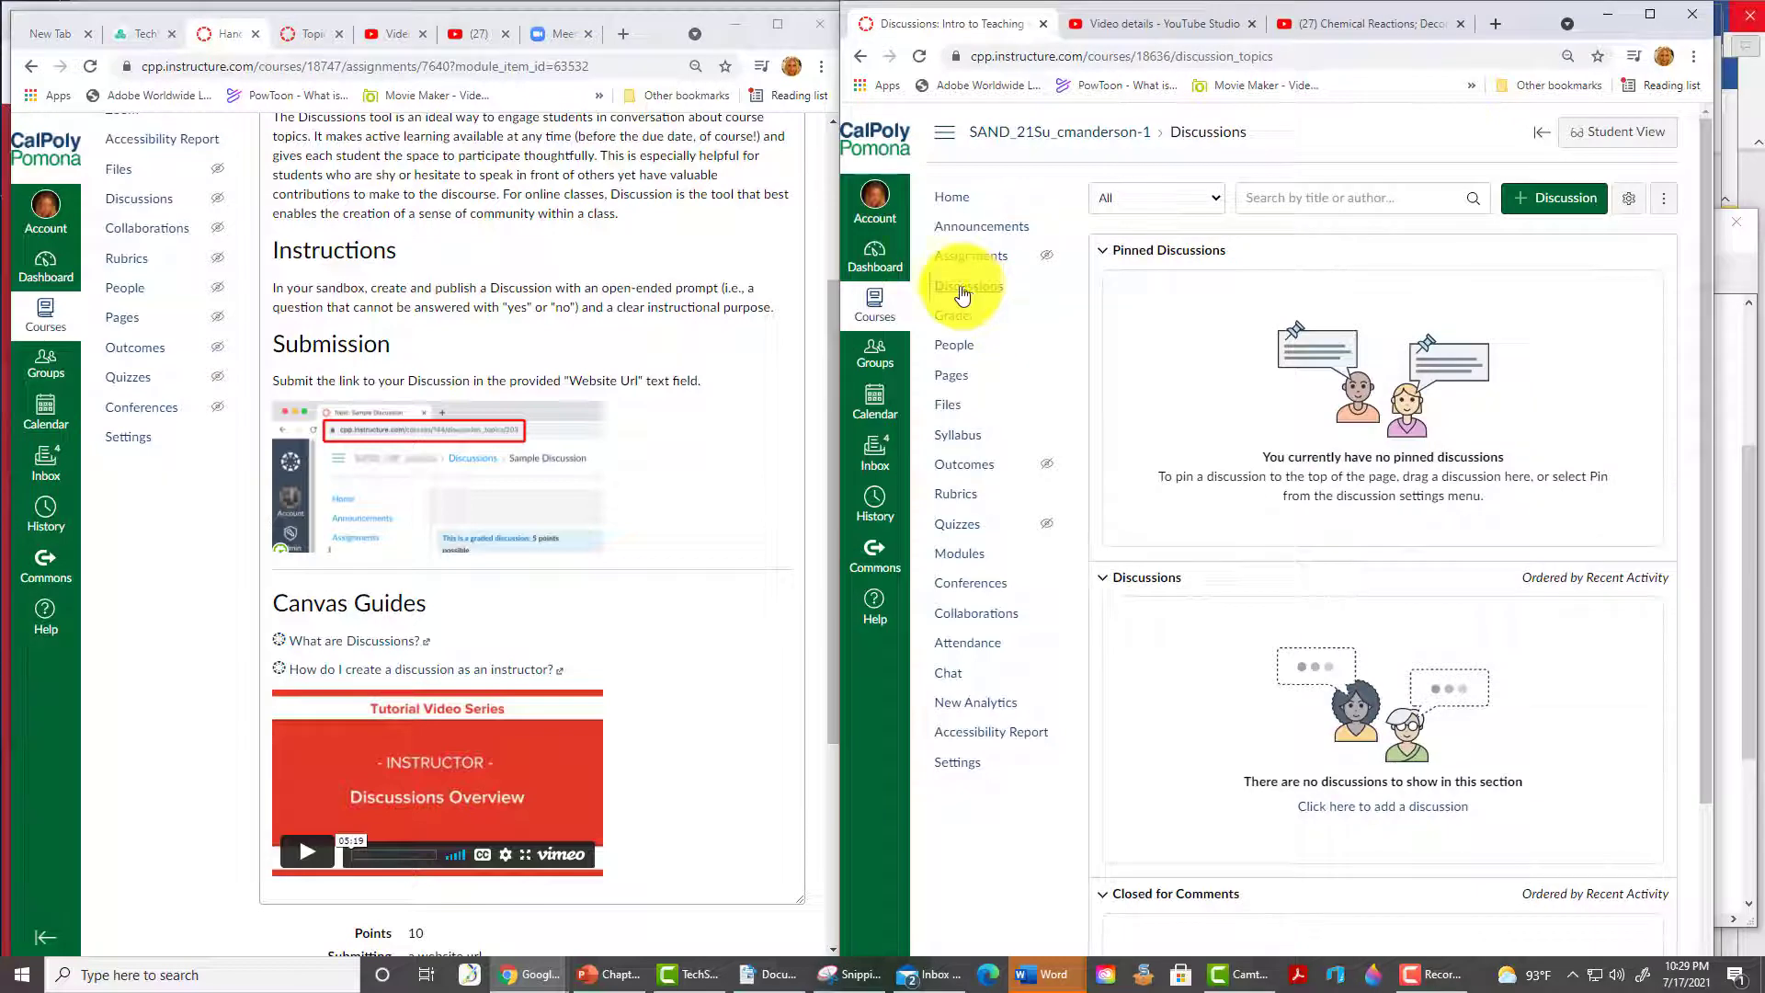
left_click(1570, 202)
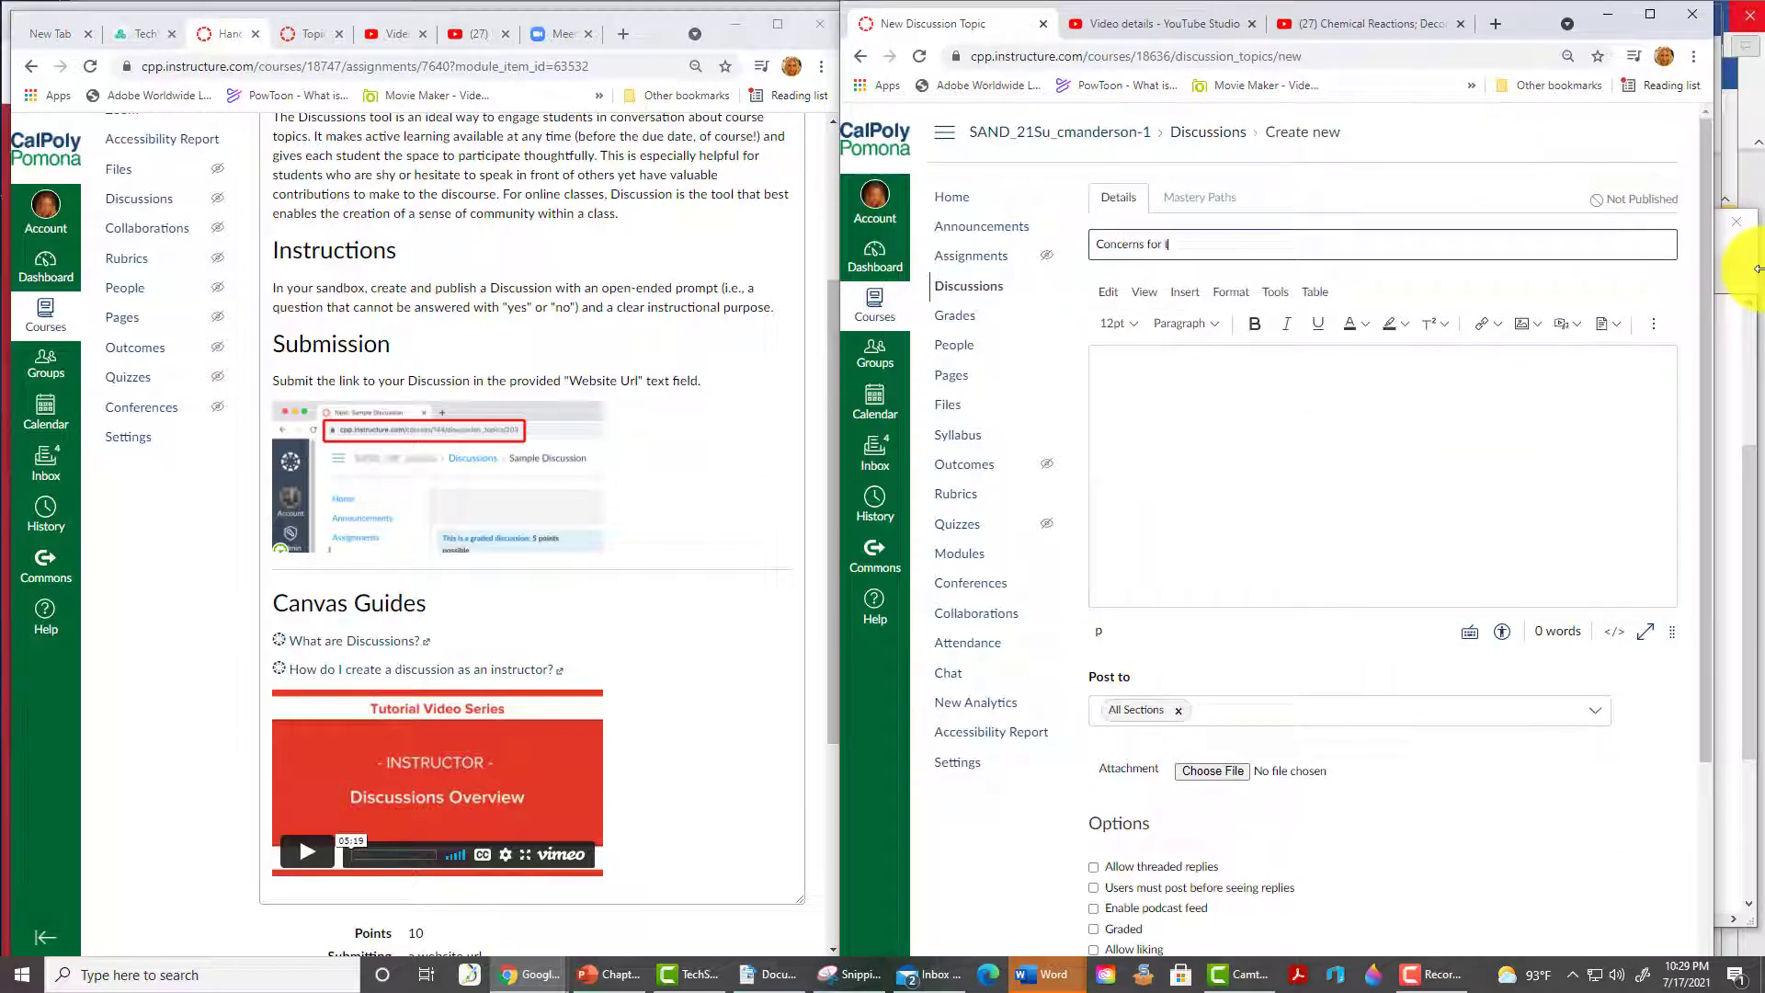
type("his course")
left_click(1465, 359)
type("What 3 things")
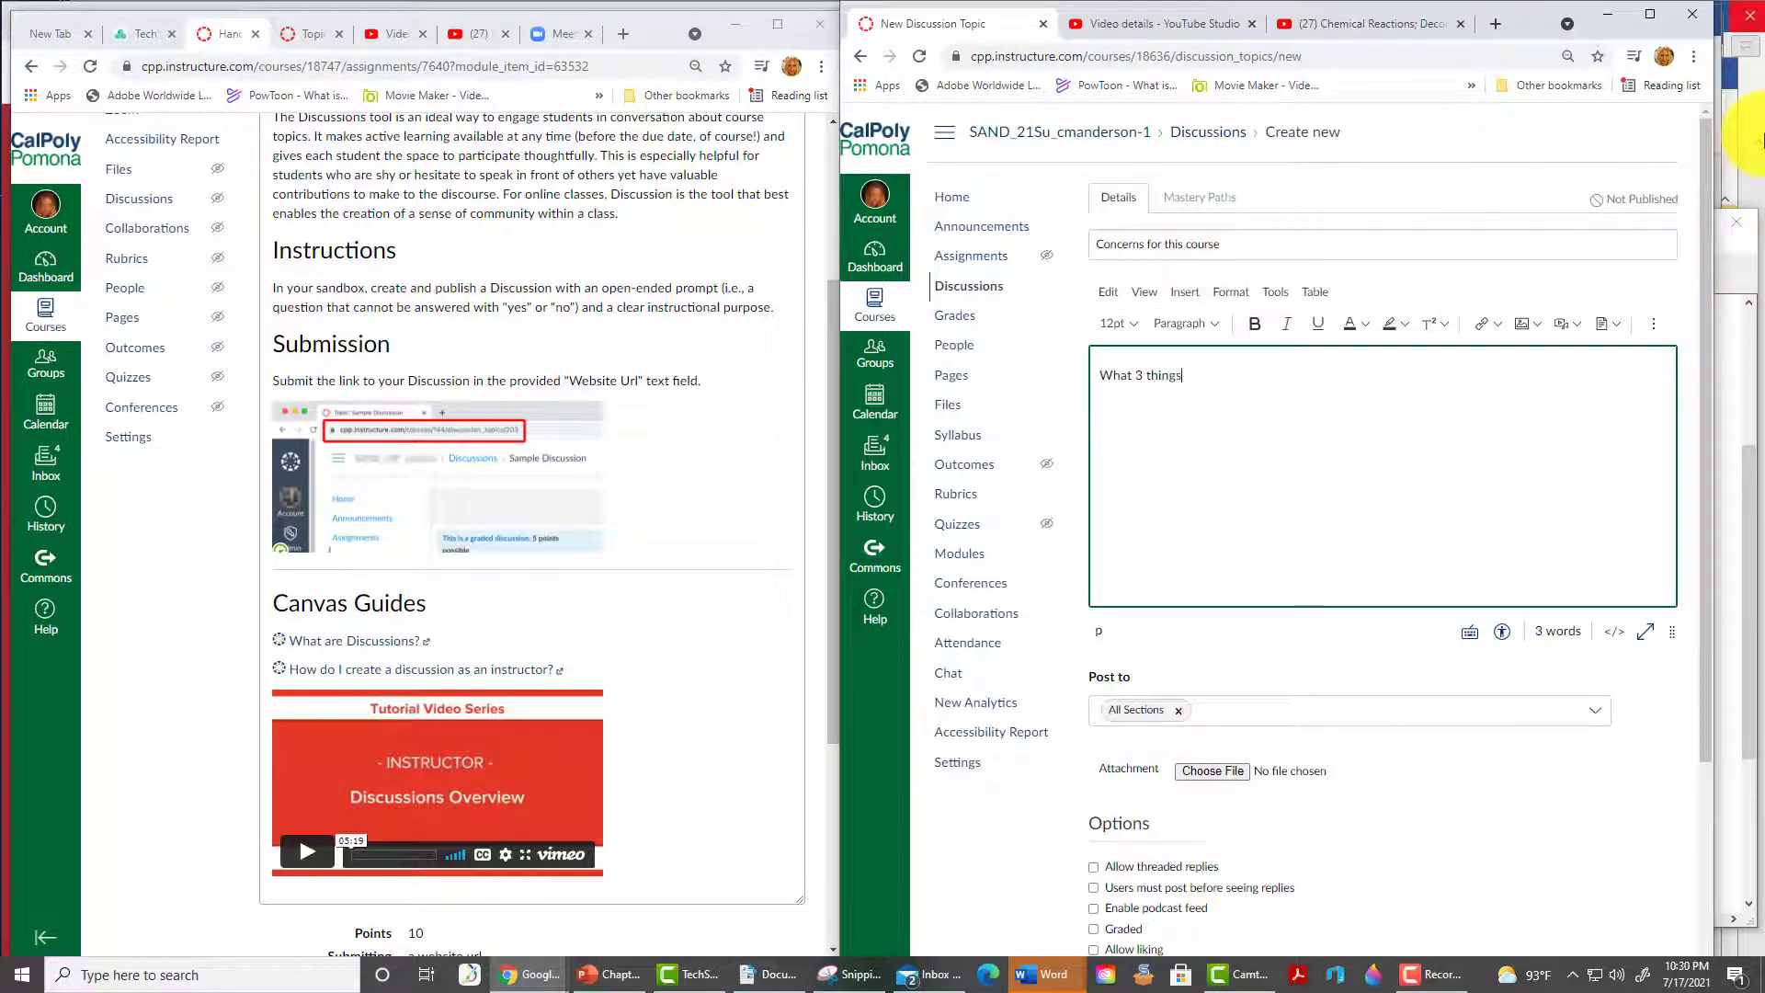
key("BackSpace")
key("BackSpace")
key("BackSpace")
key("BackSpace")
type("out this course?")
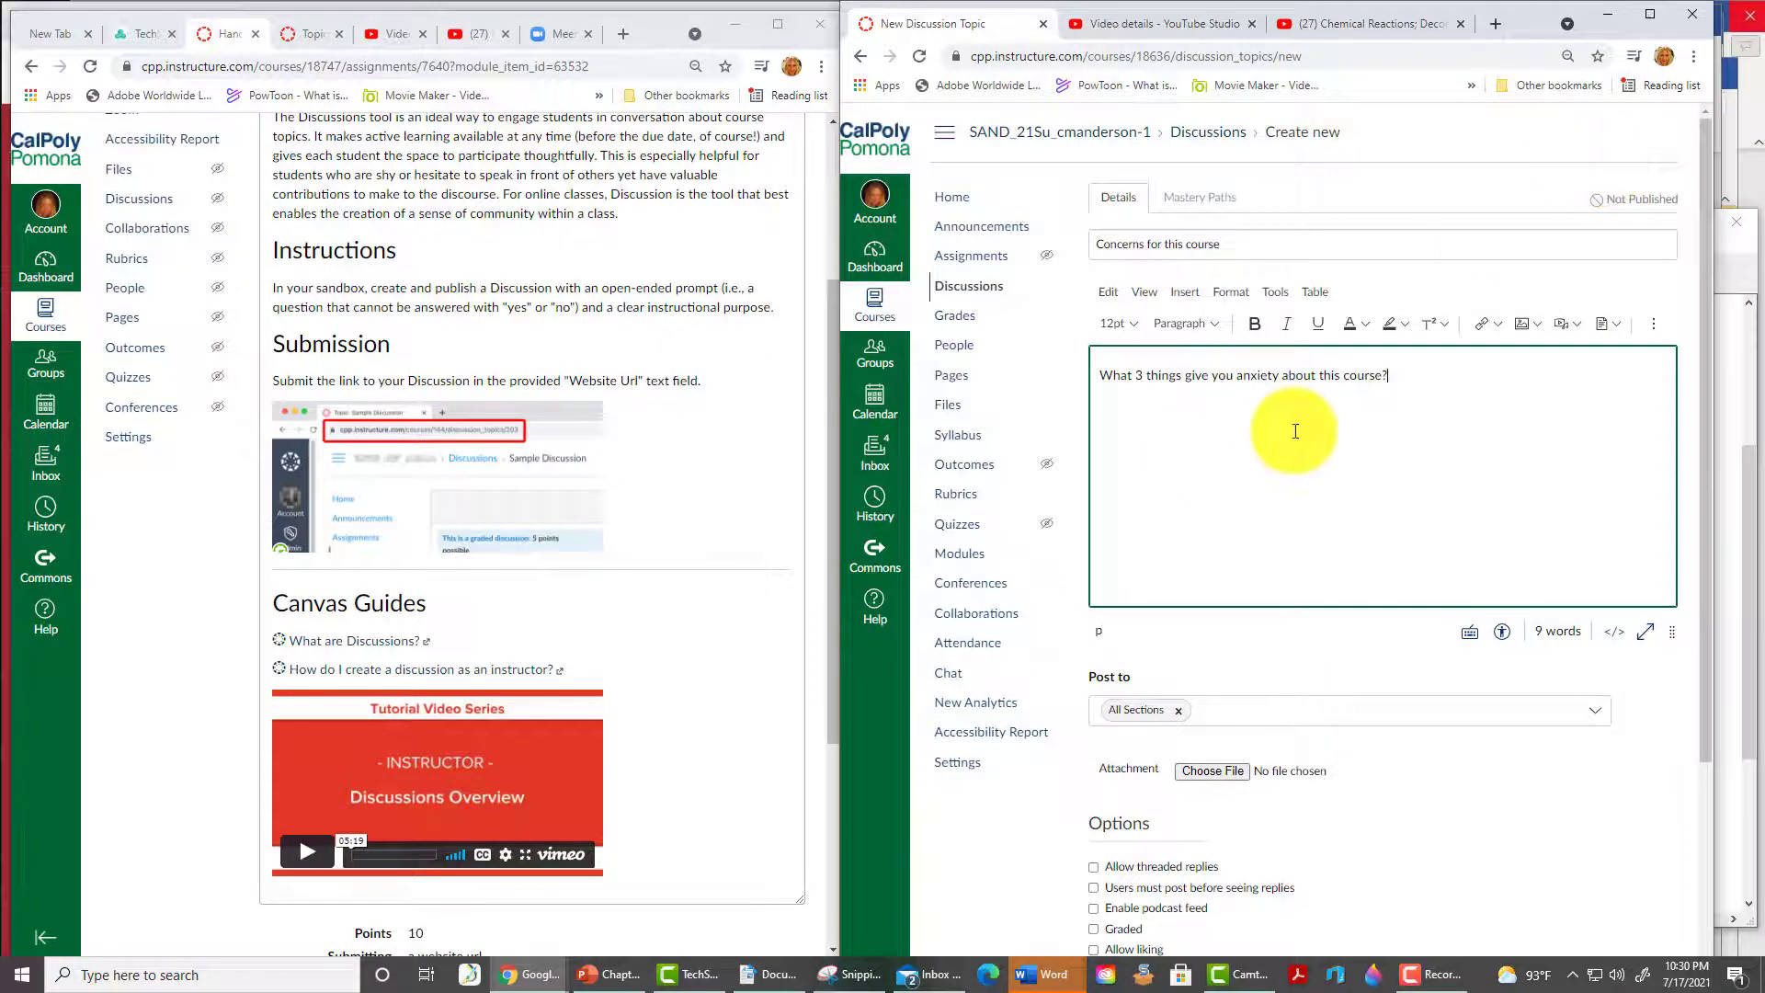
scroll(1296, 431, "down", 4)
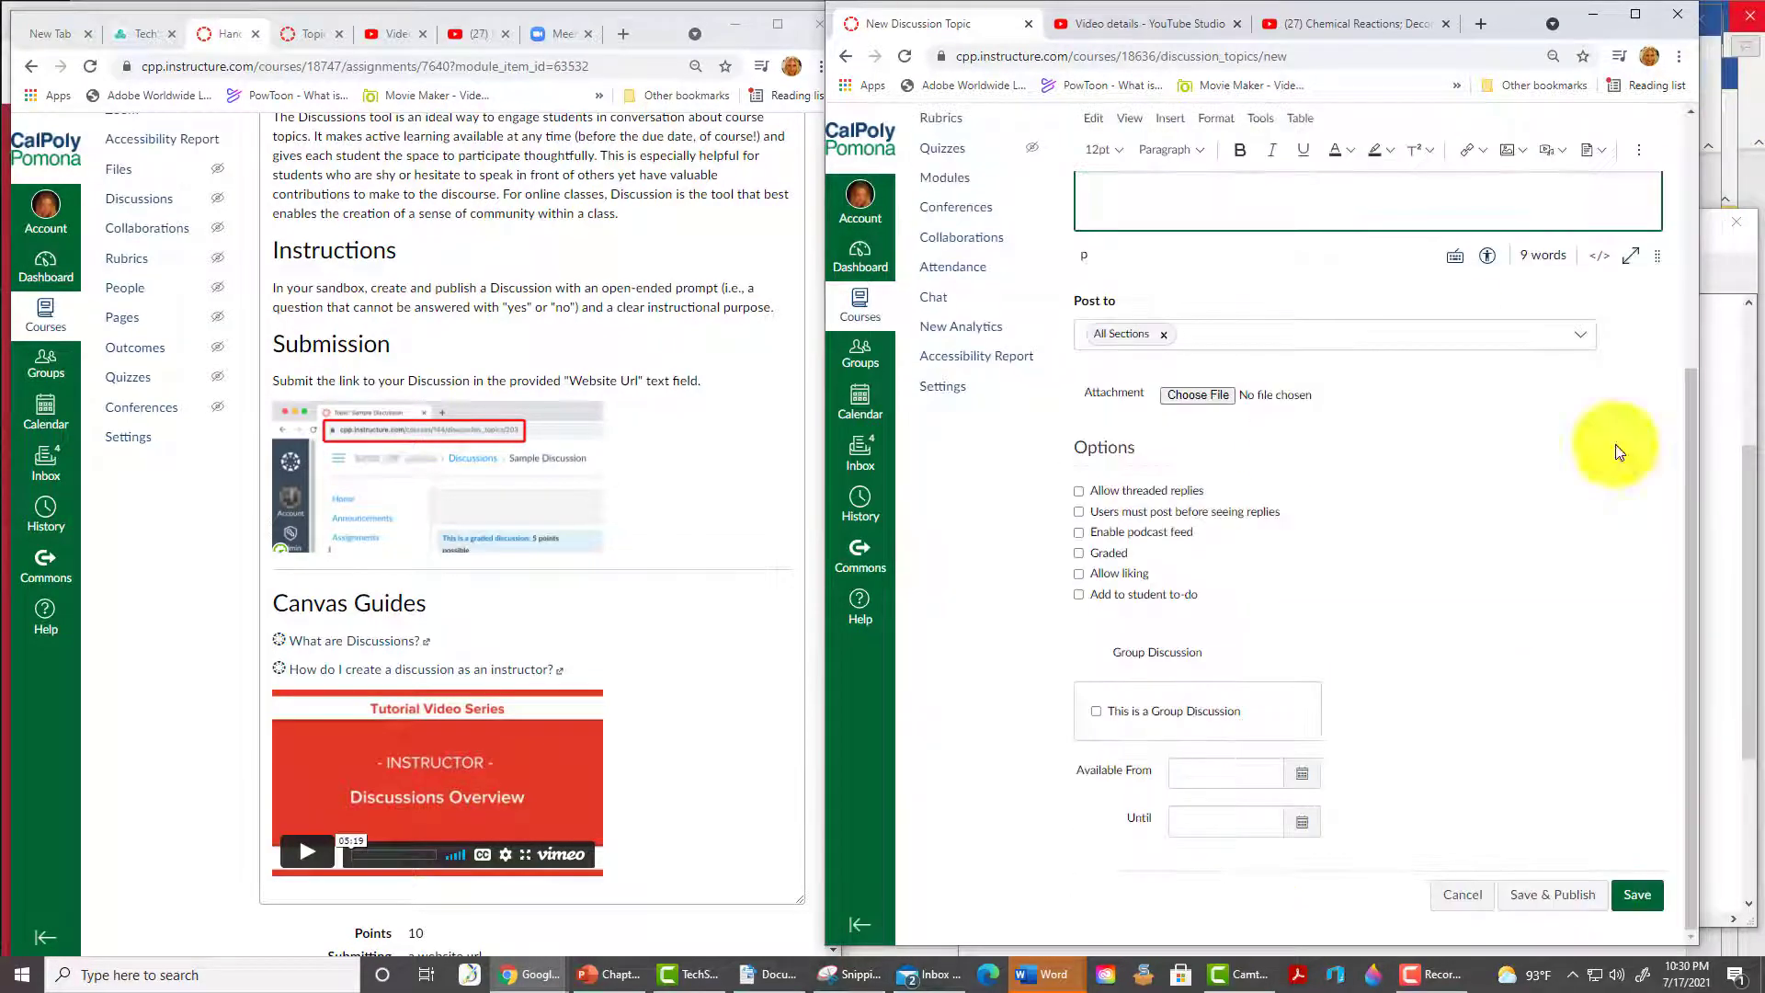
left_click(1542, 904)
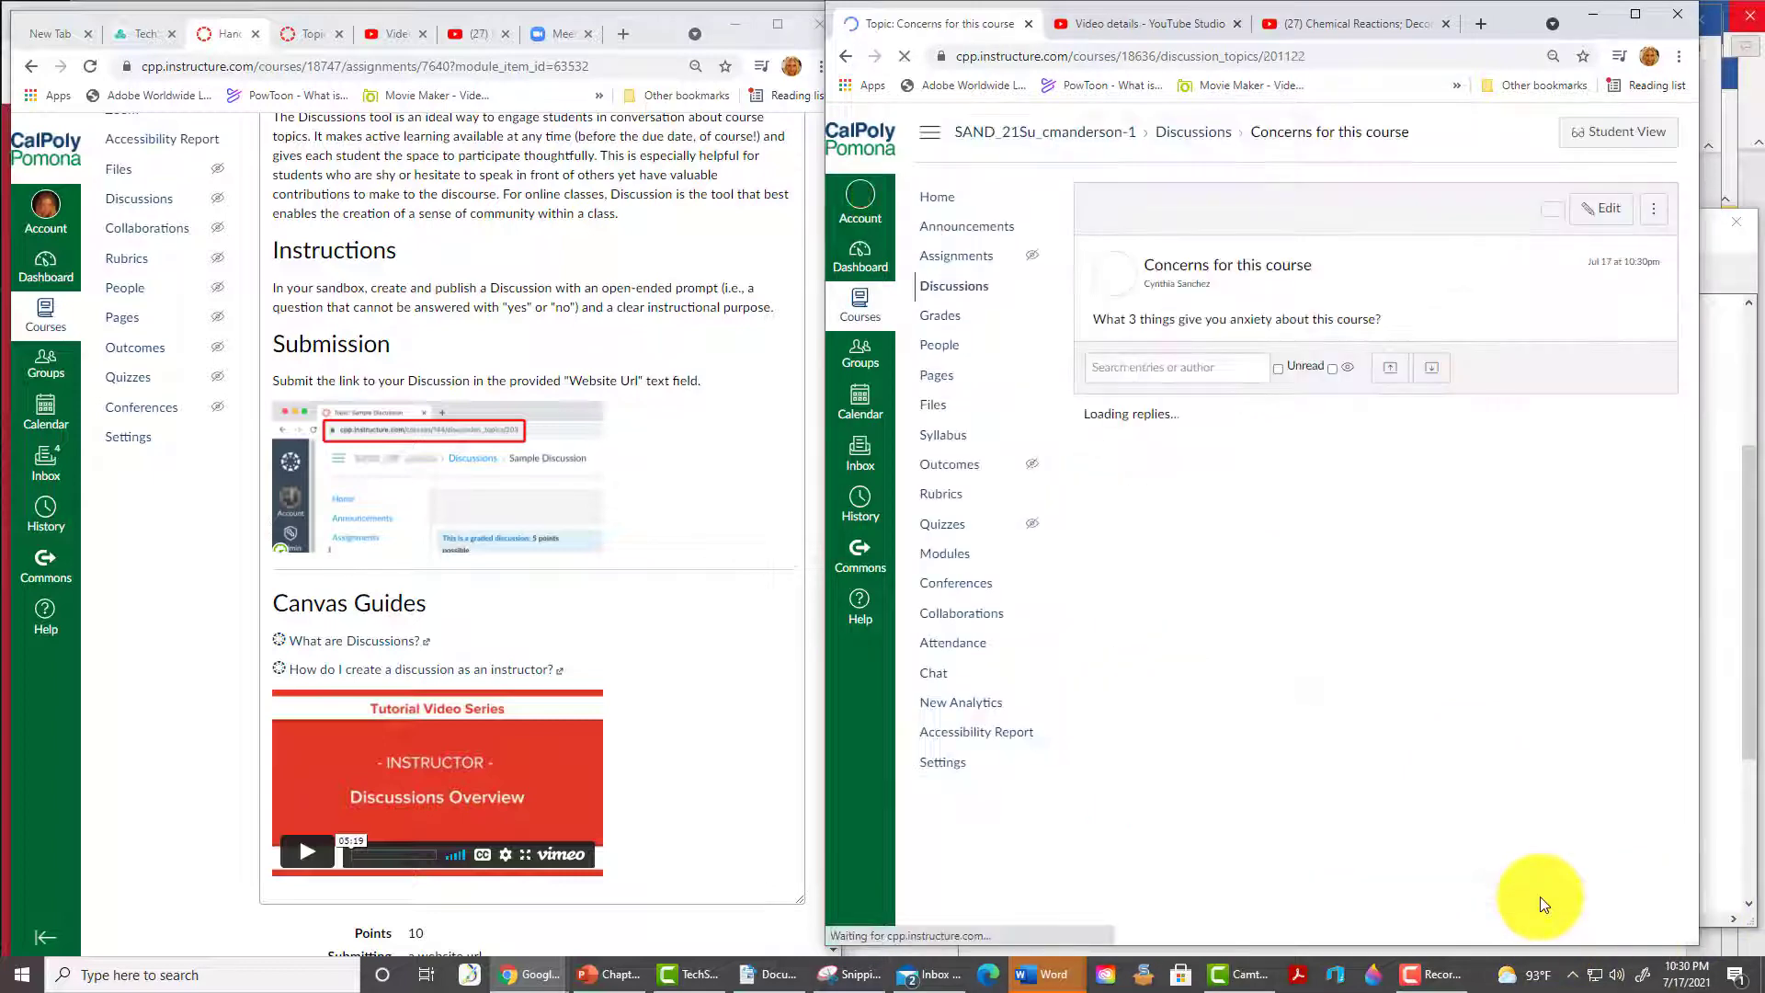
- Submit the discussion's link as the Website Url and leave Student View
left_click(1315, 69)
key("ctrl+c")
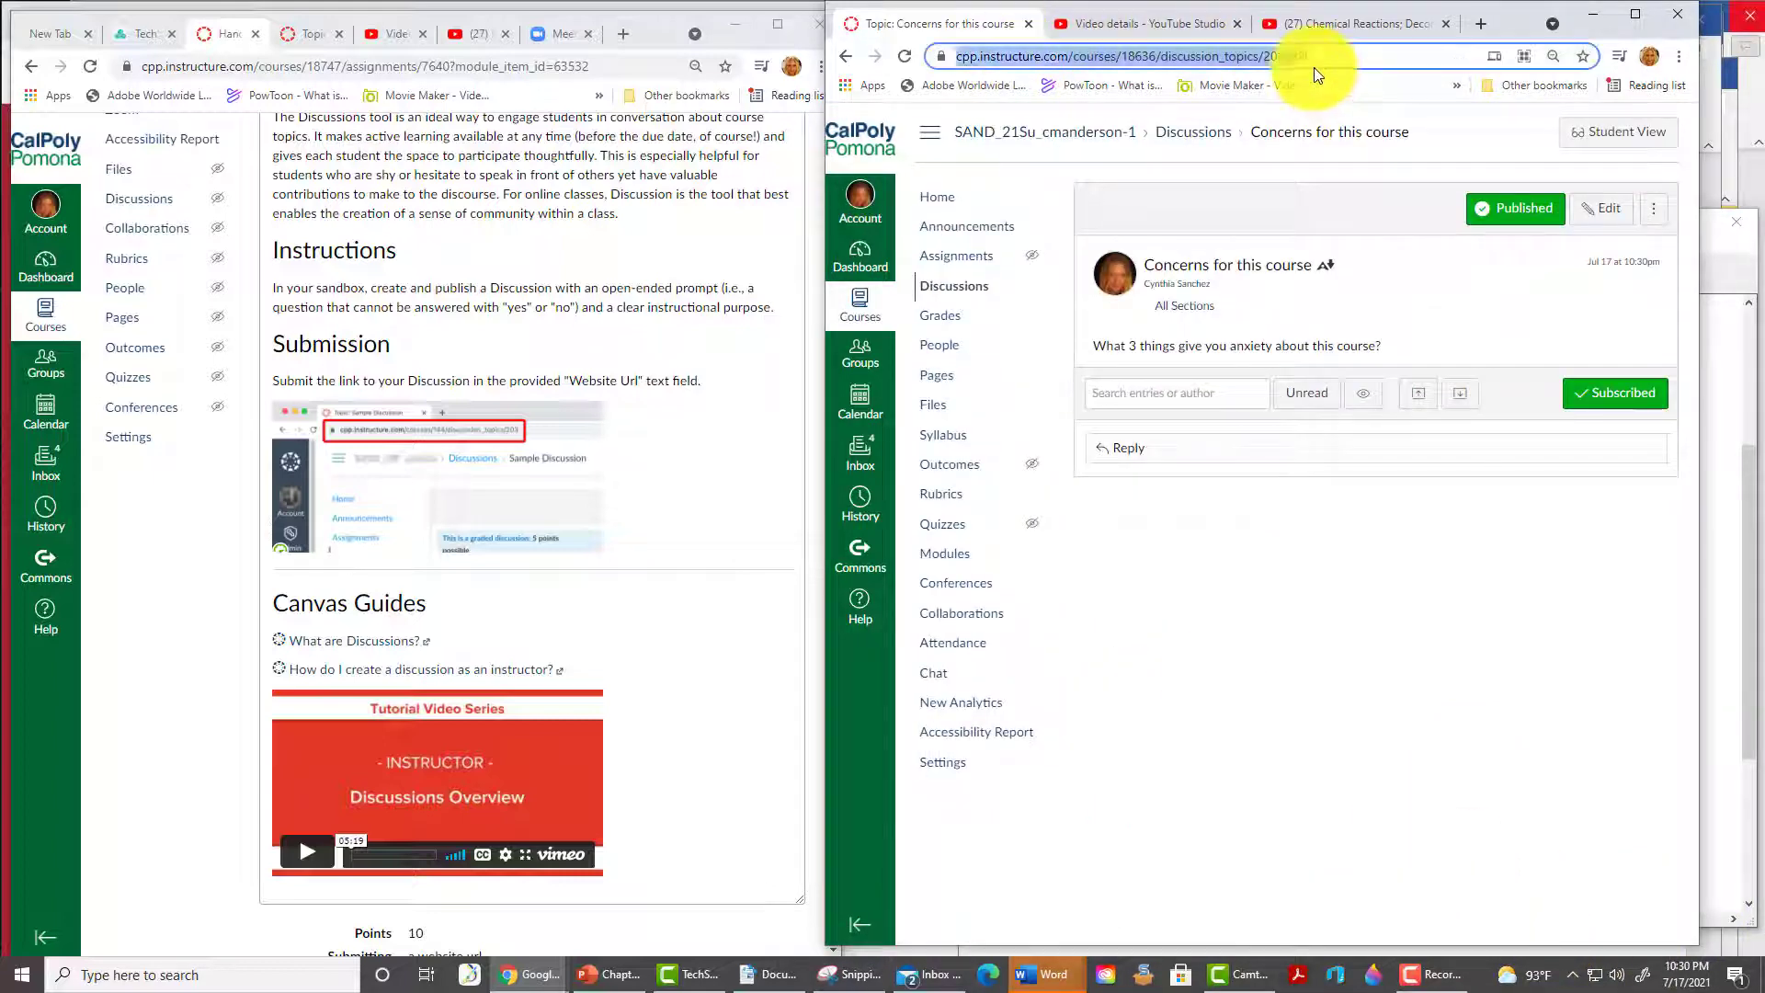
left_click(610, 673)
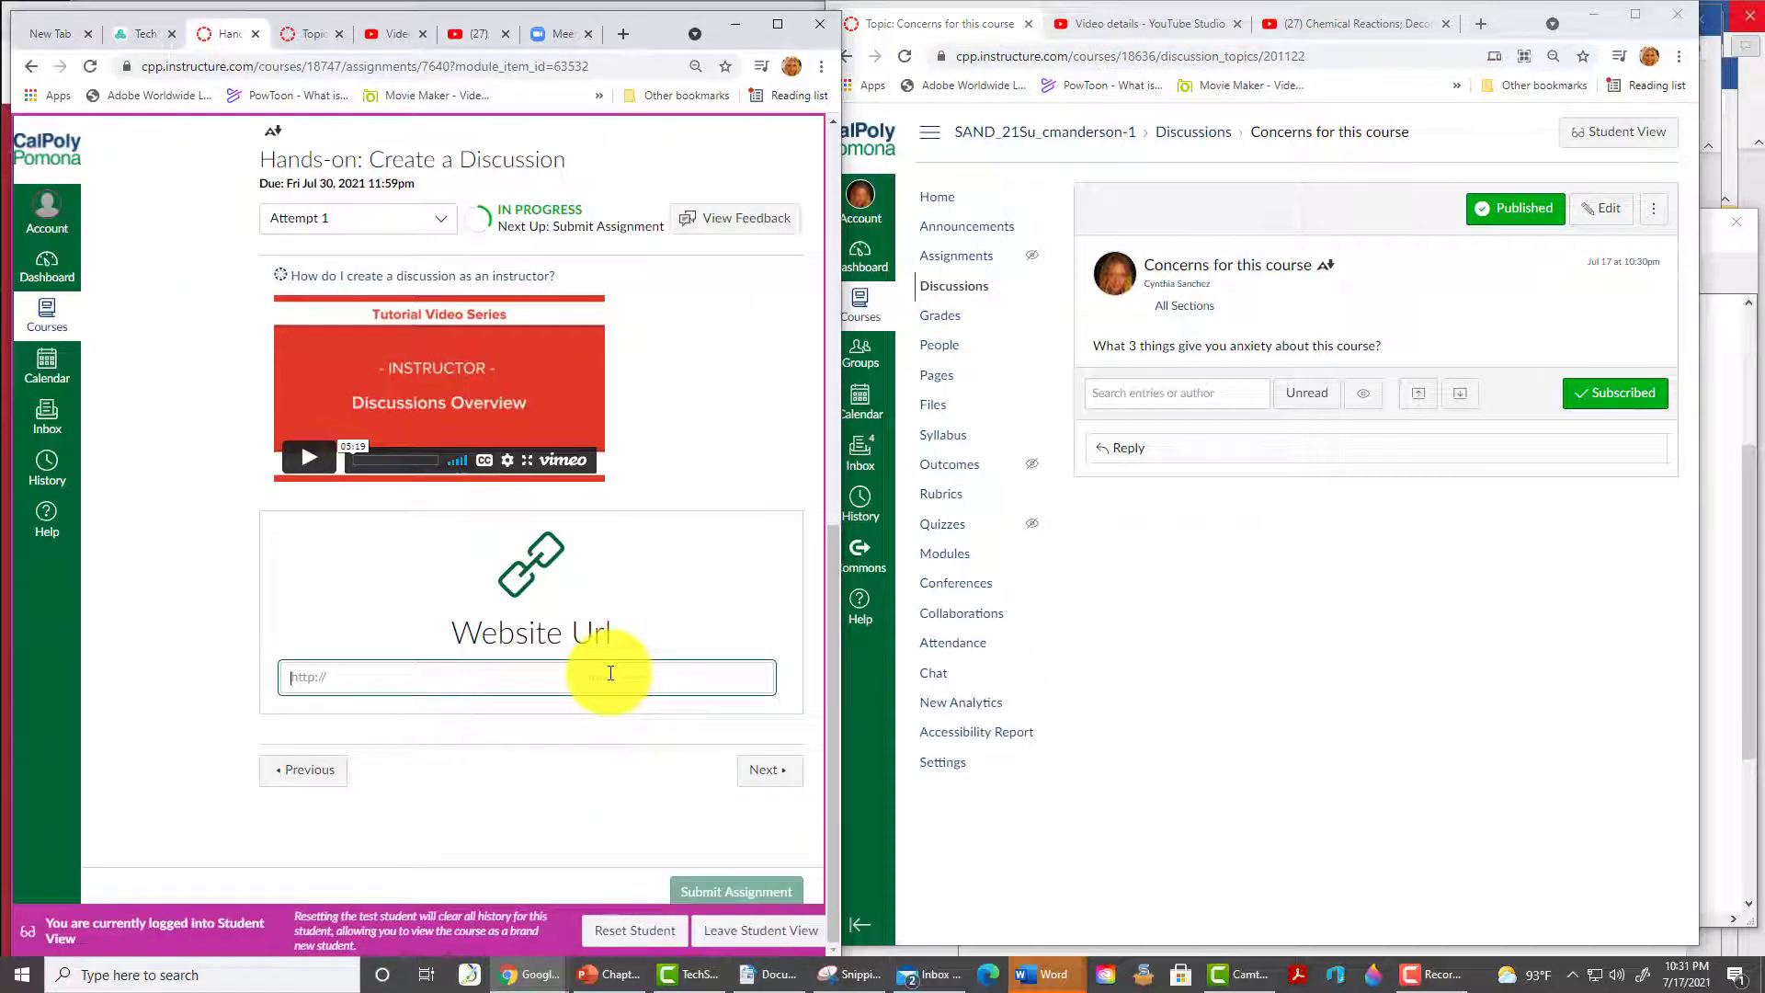
key("ctrl+v")
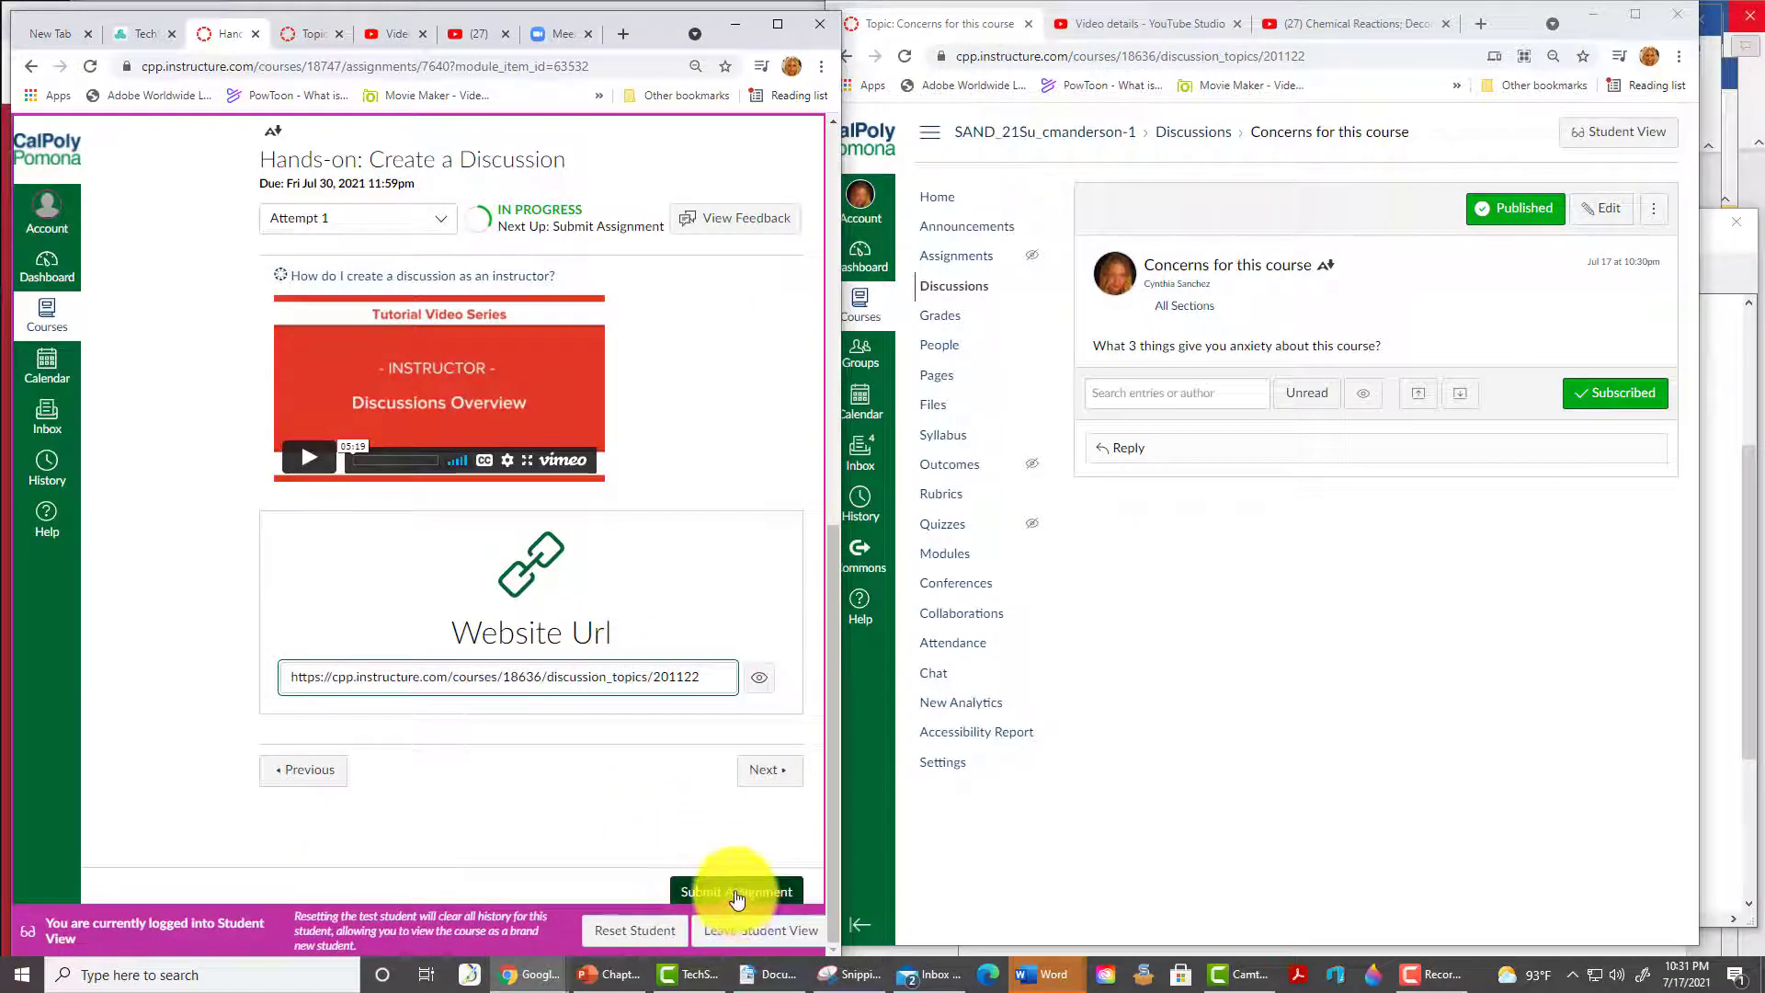
left_click(736, 892)
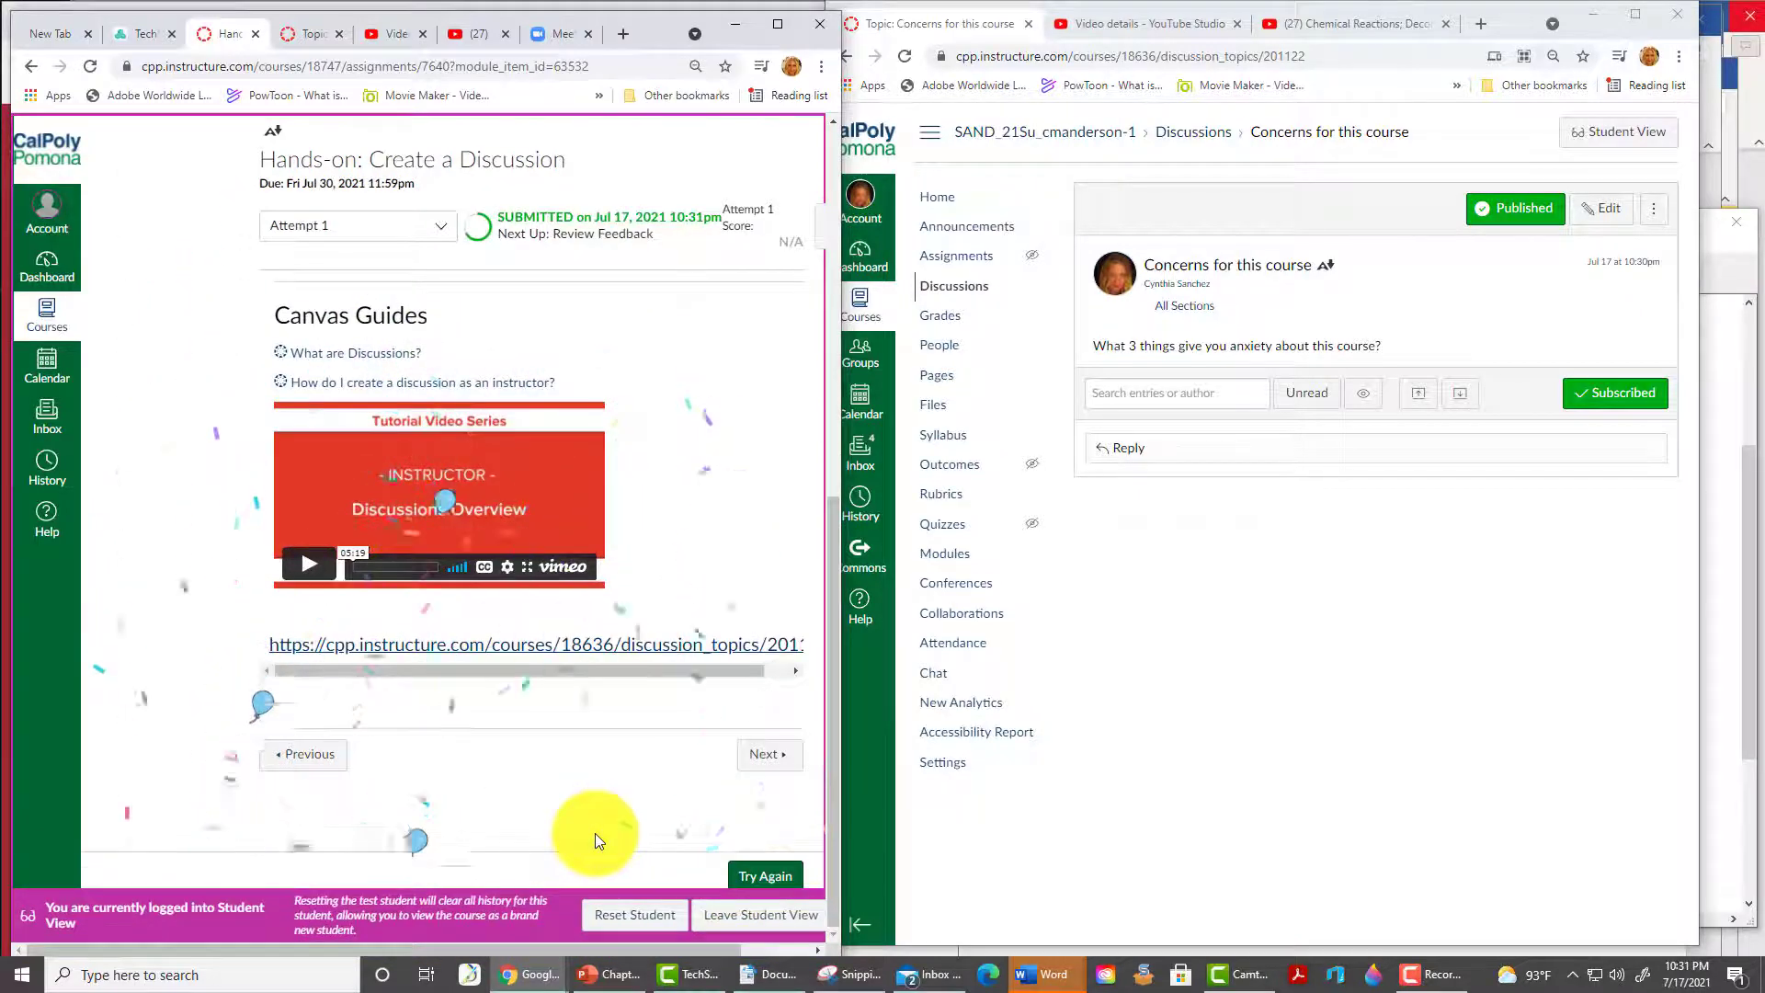
left_click(760, 914)
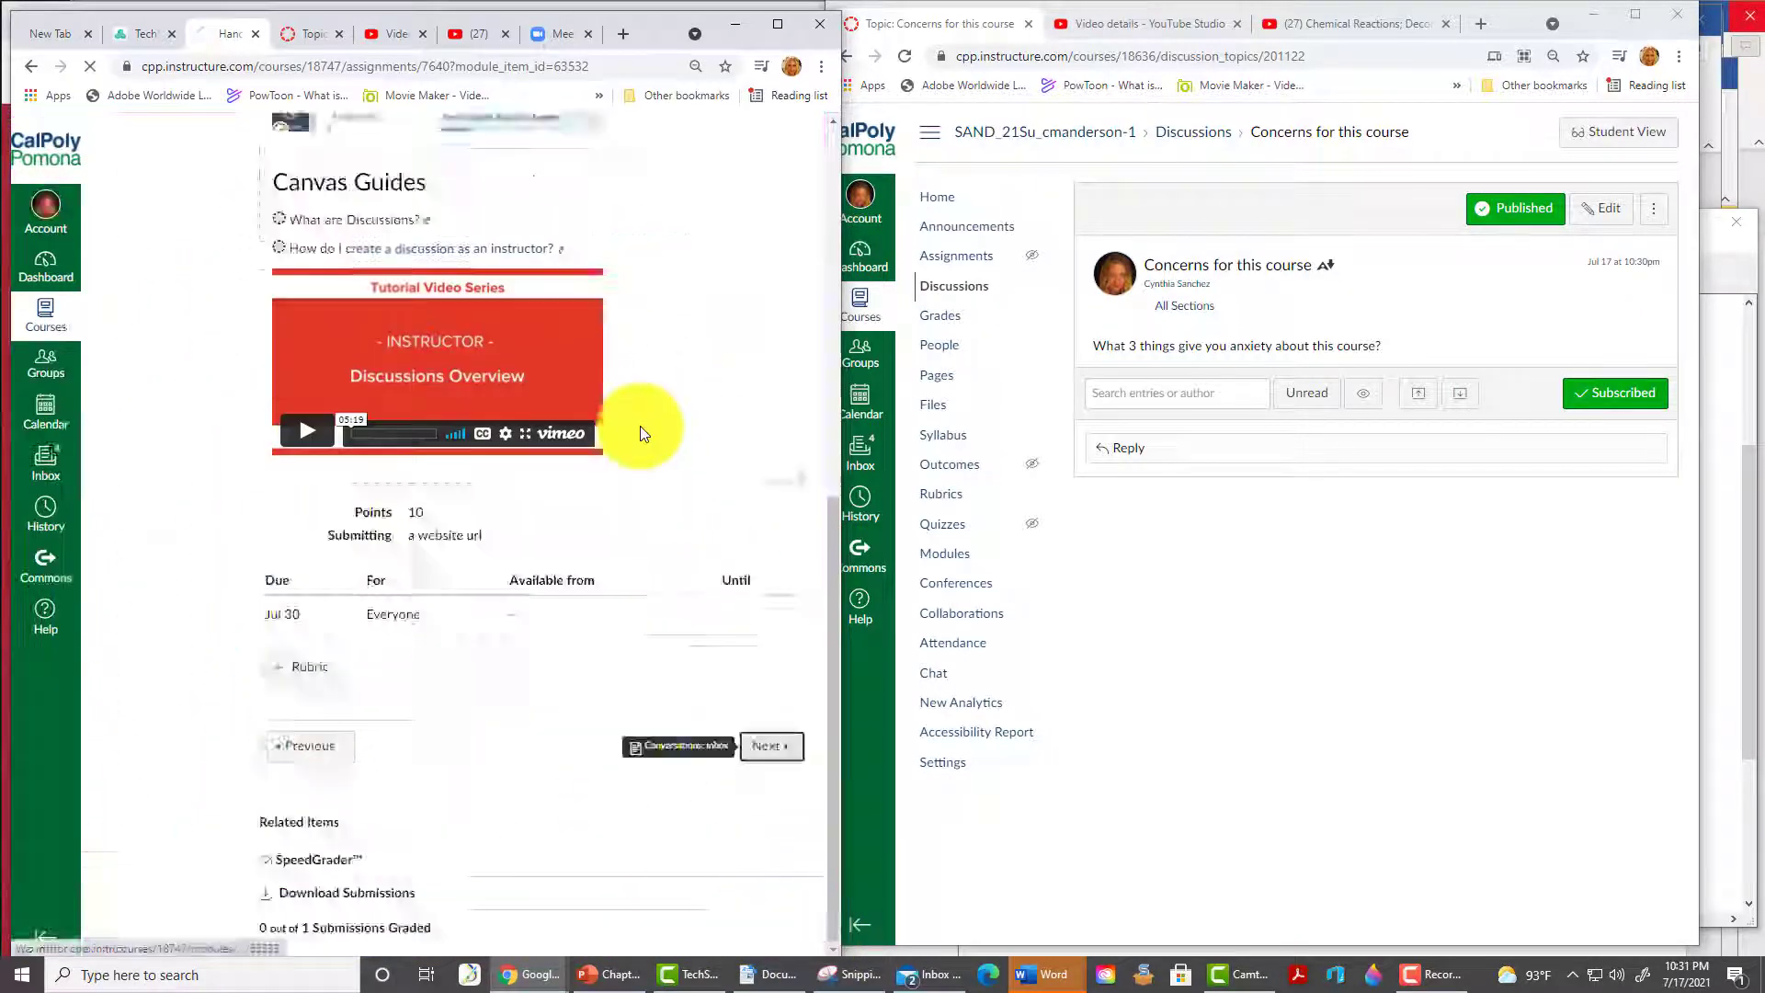
- Advance past User Management, Discussion 3, Quiz 3 and the Module 4 overview to Hands-on: Create a Quiz
left_click(776, 910)
left_click(767, 910)
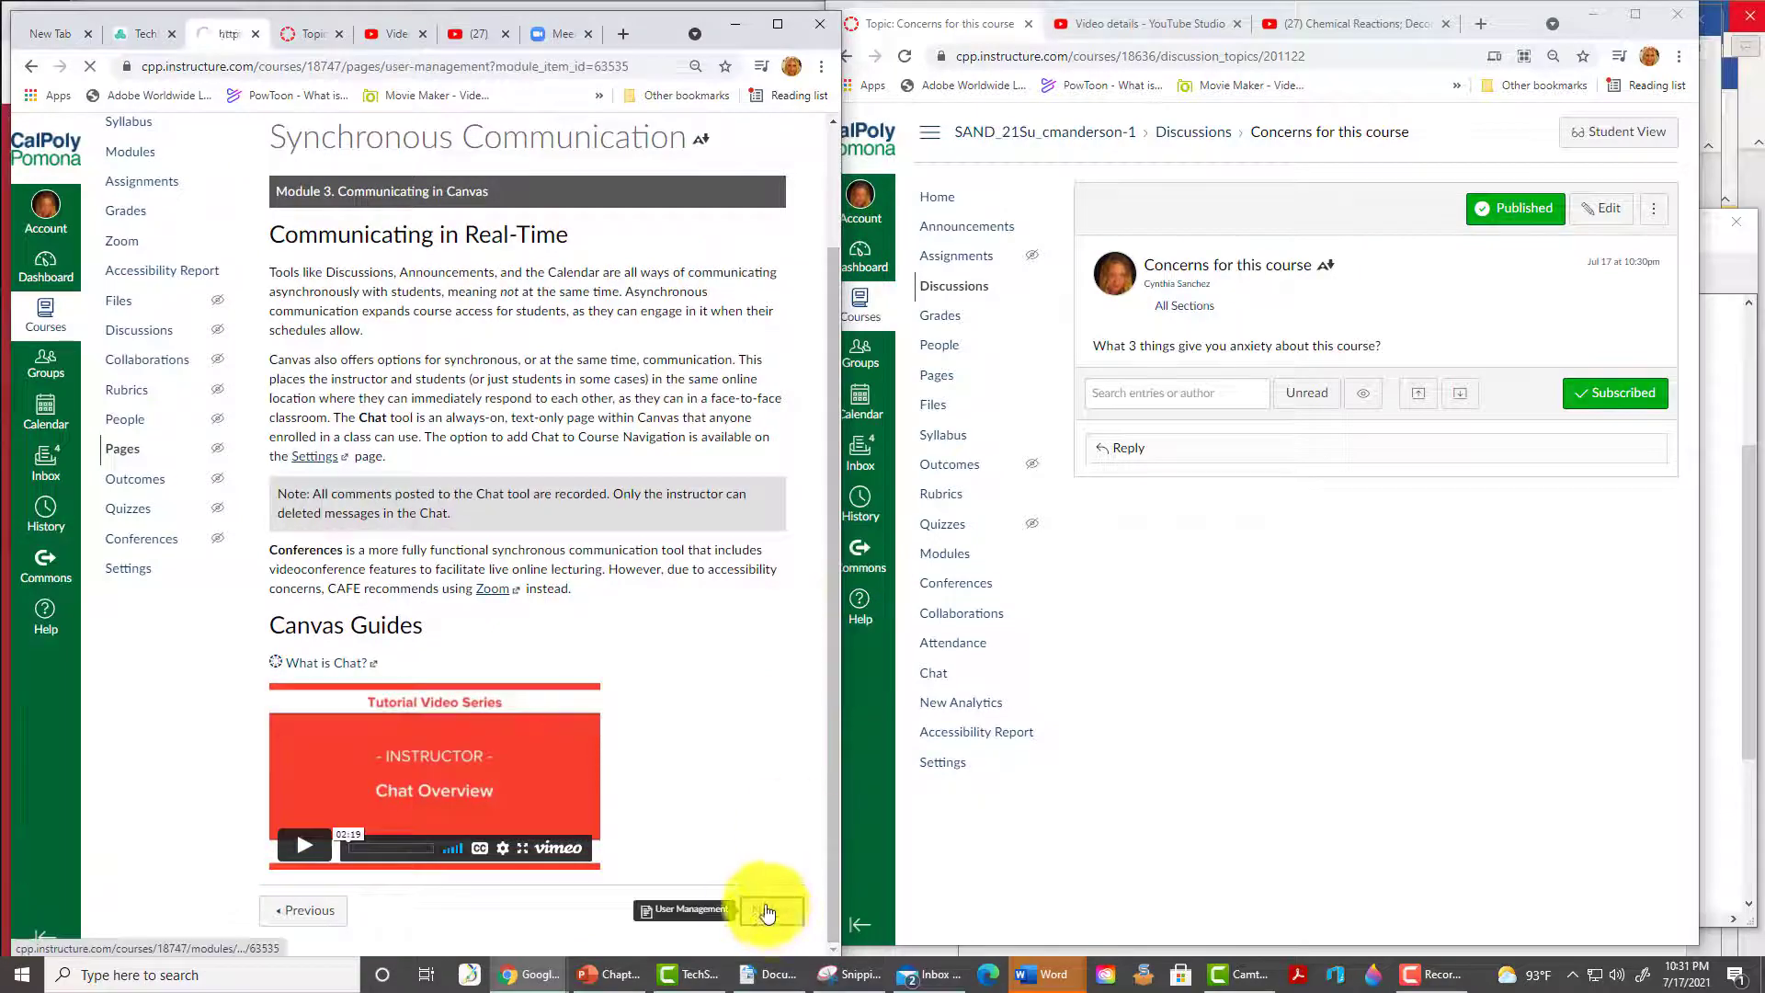
left_click_drag(832, 482, 832, 925)
left_click(762, 912)
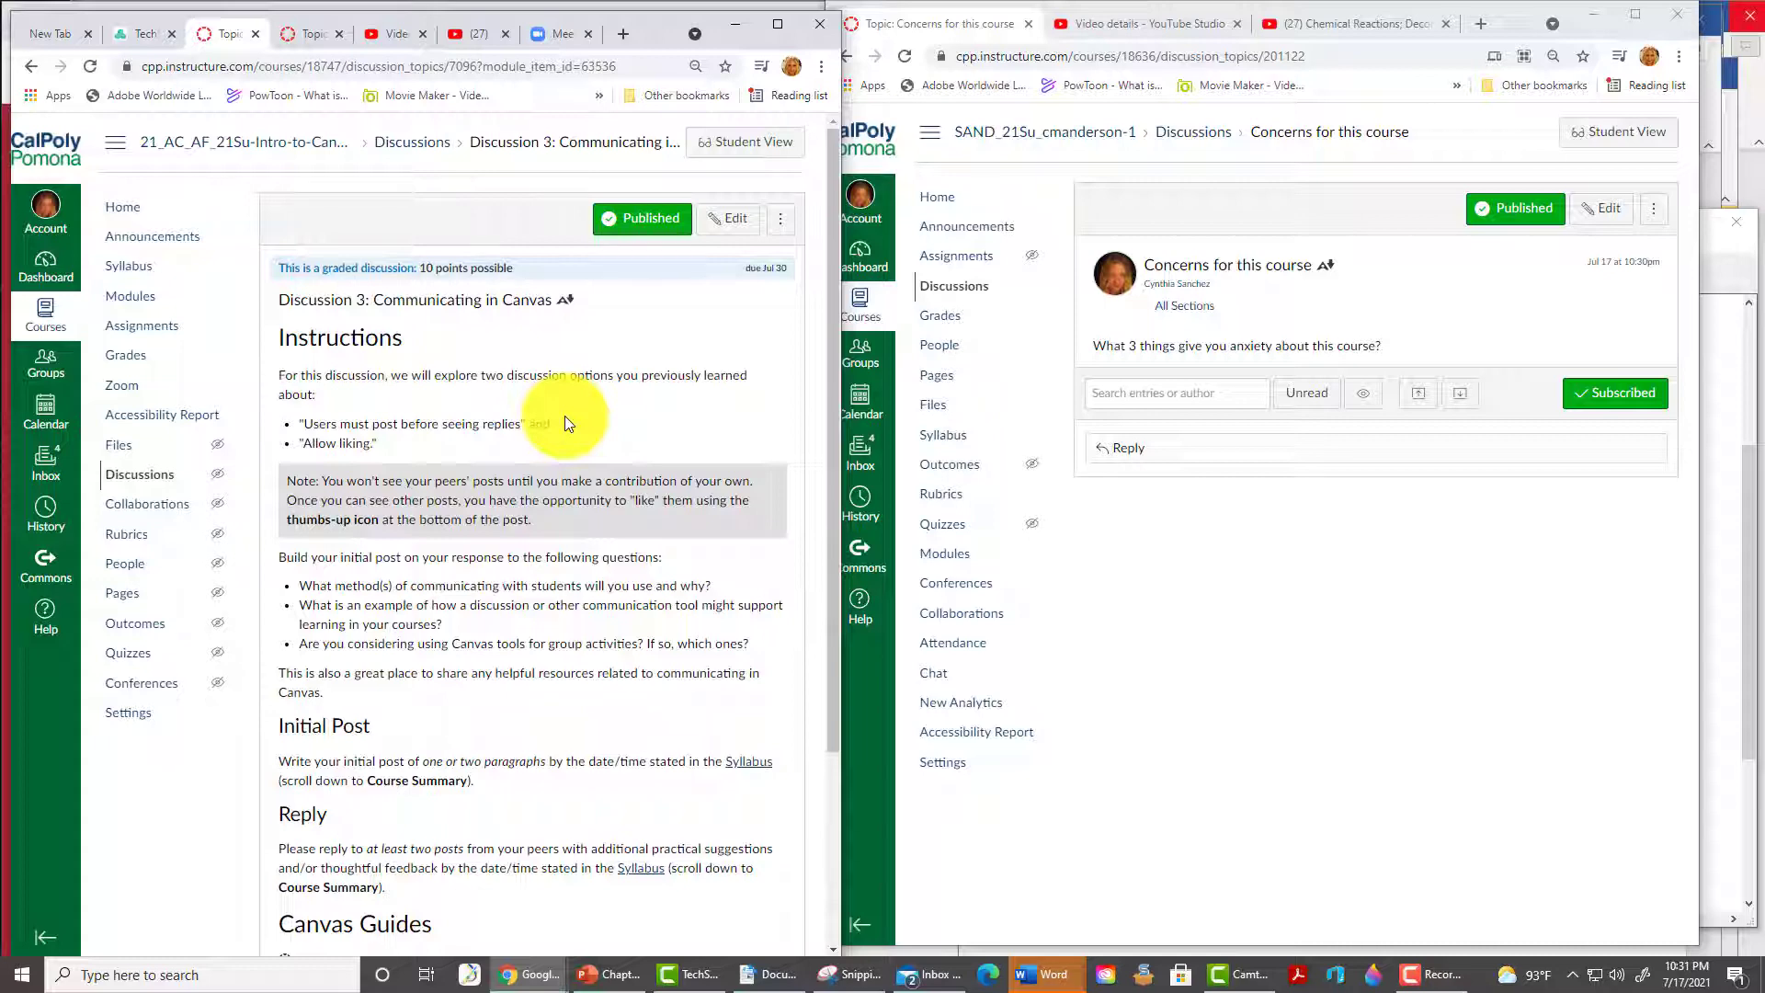
scroll(565, 415, "down", 10)
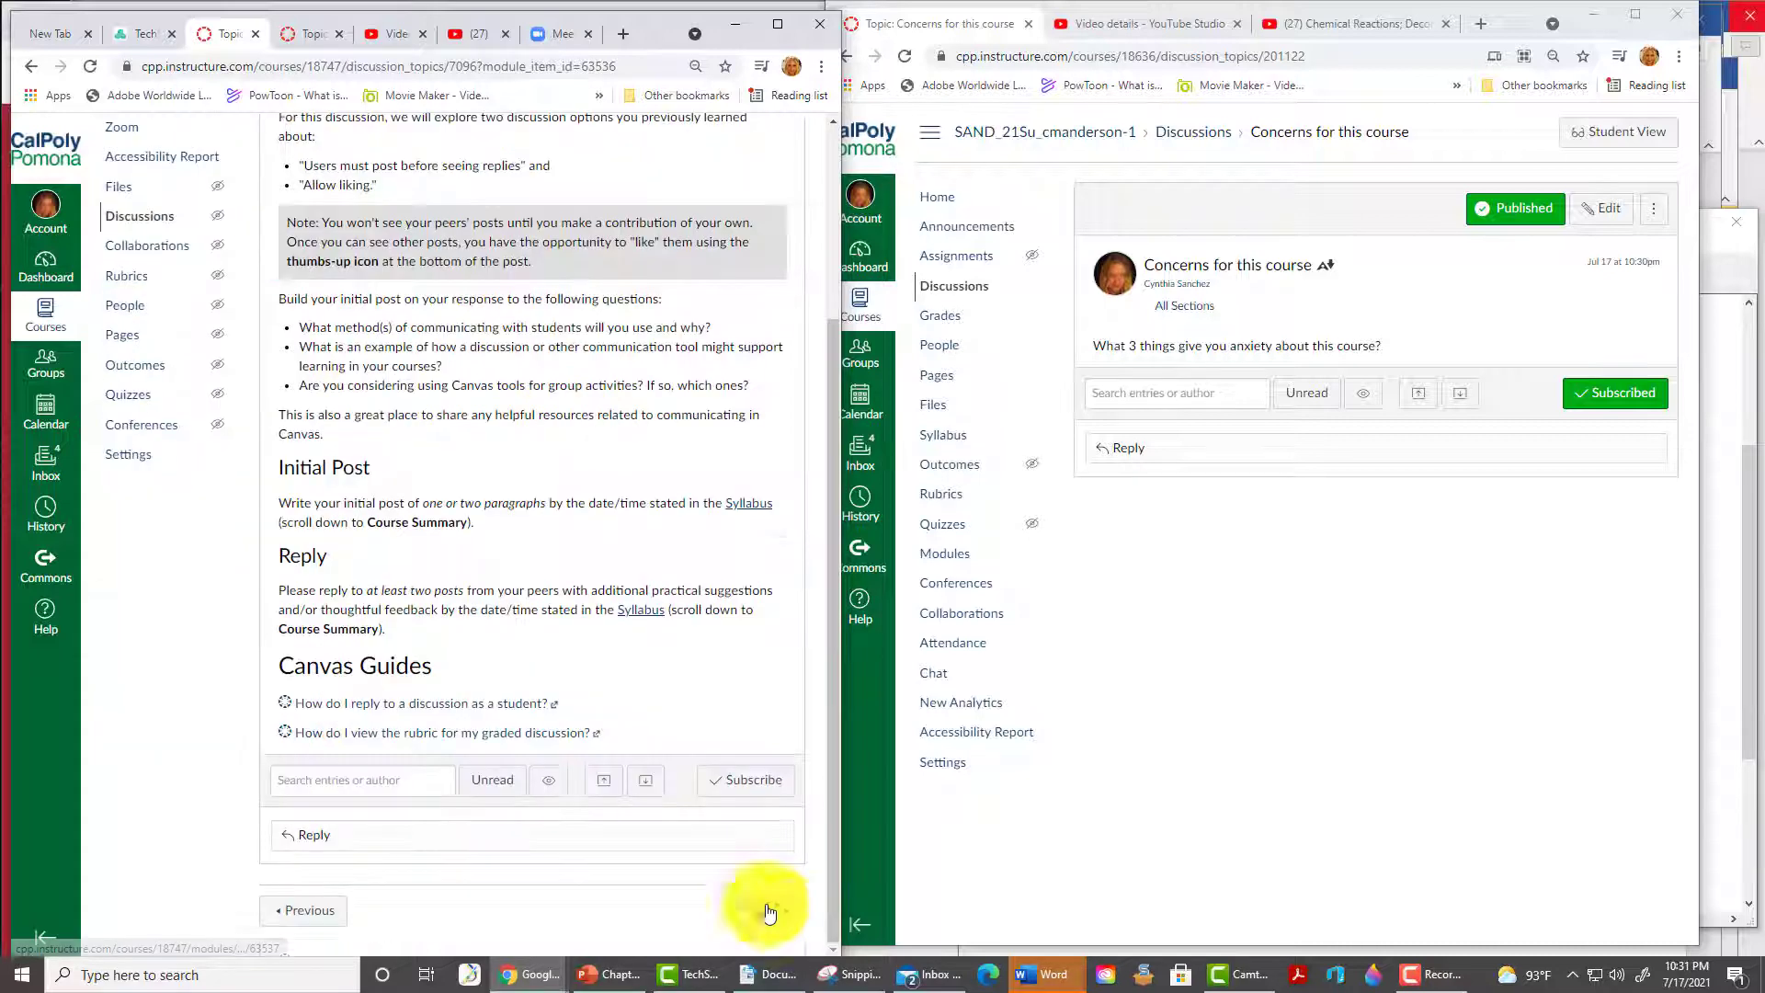
left_click(769, 911)
scroll(381, 638, "down", 3)
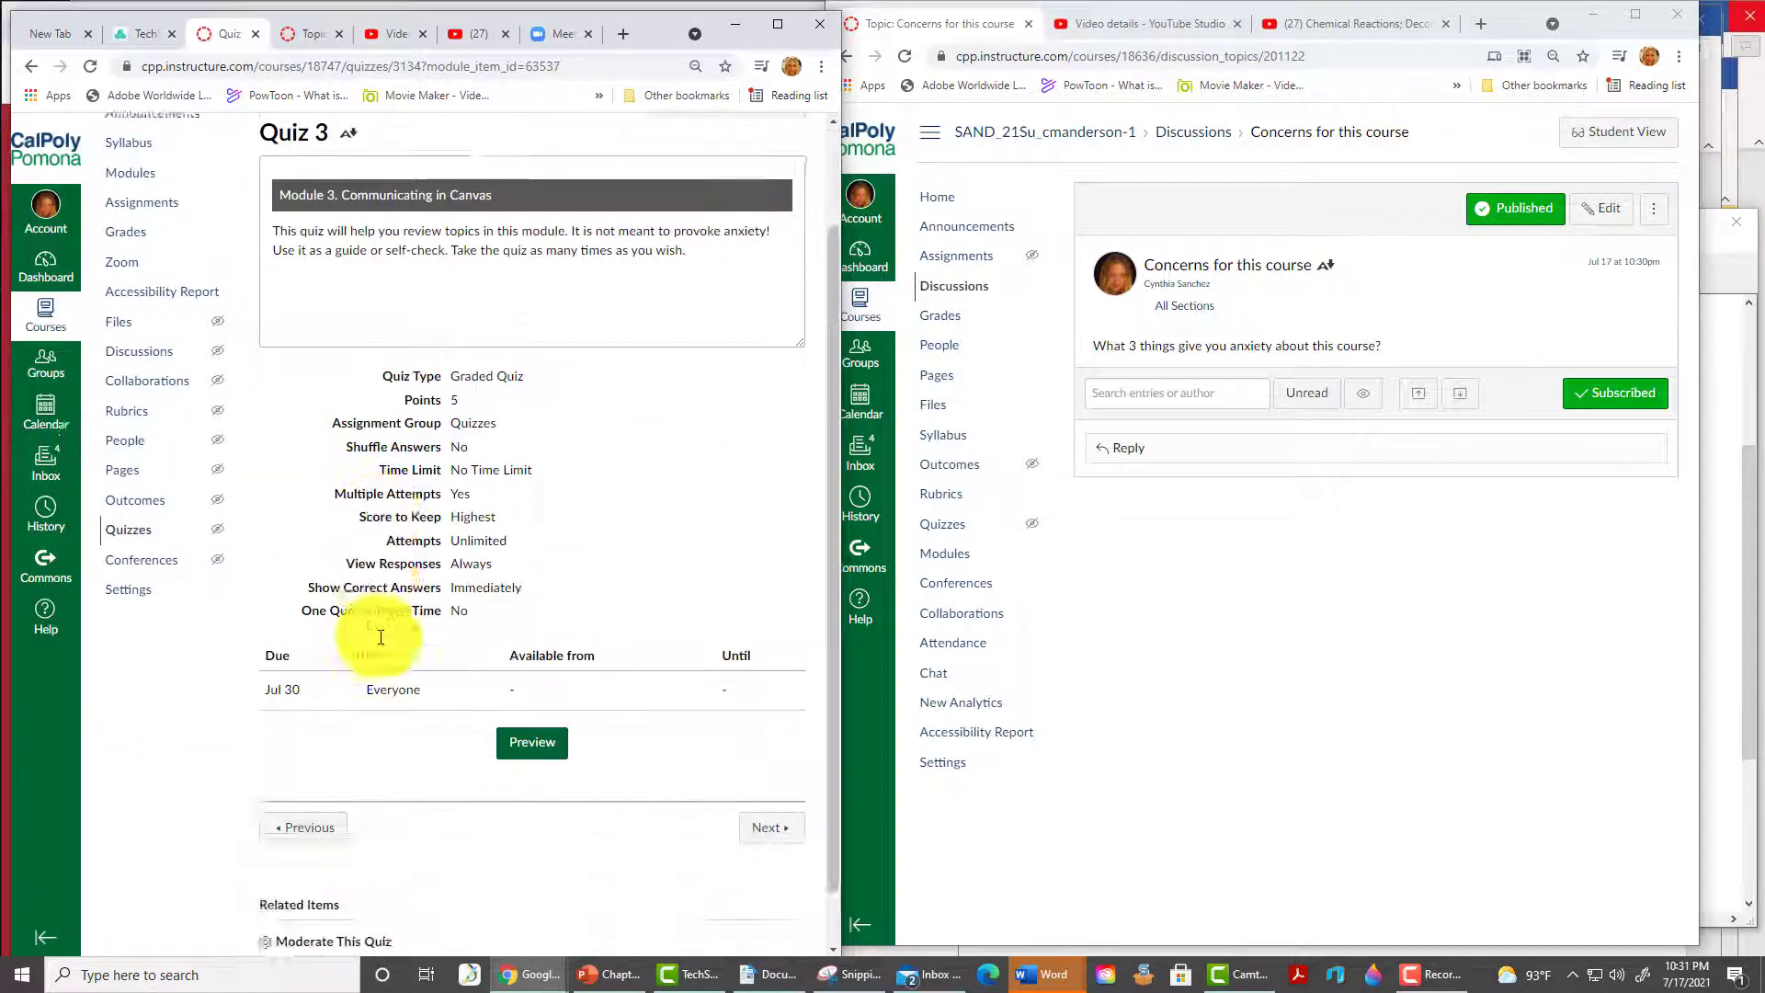
left_click(768, 764)
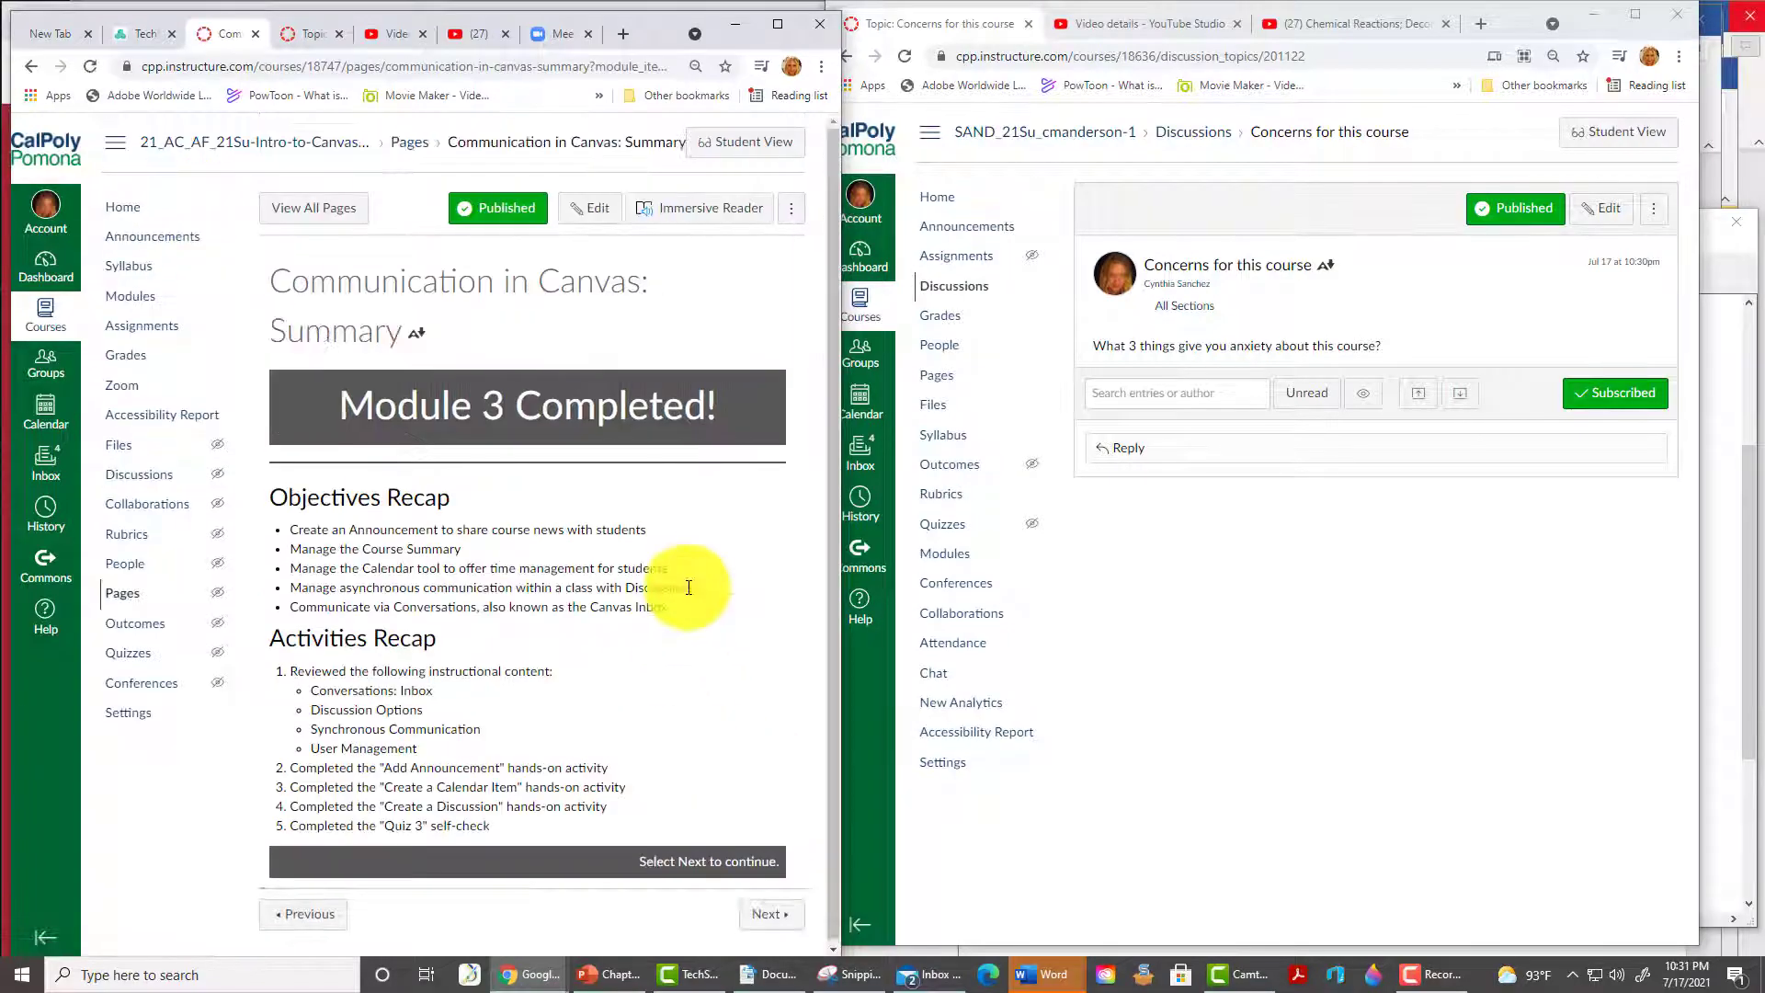
left_click(769, 914)
scroll(547, 616, "down", 3)
left_click(765, 912)
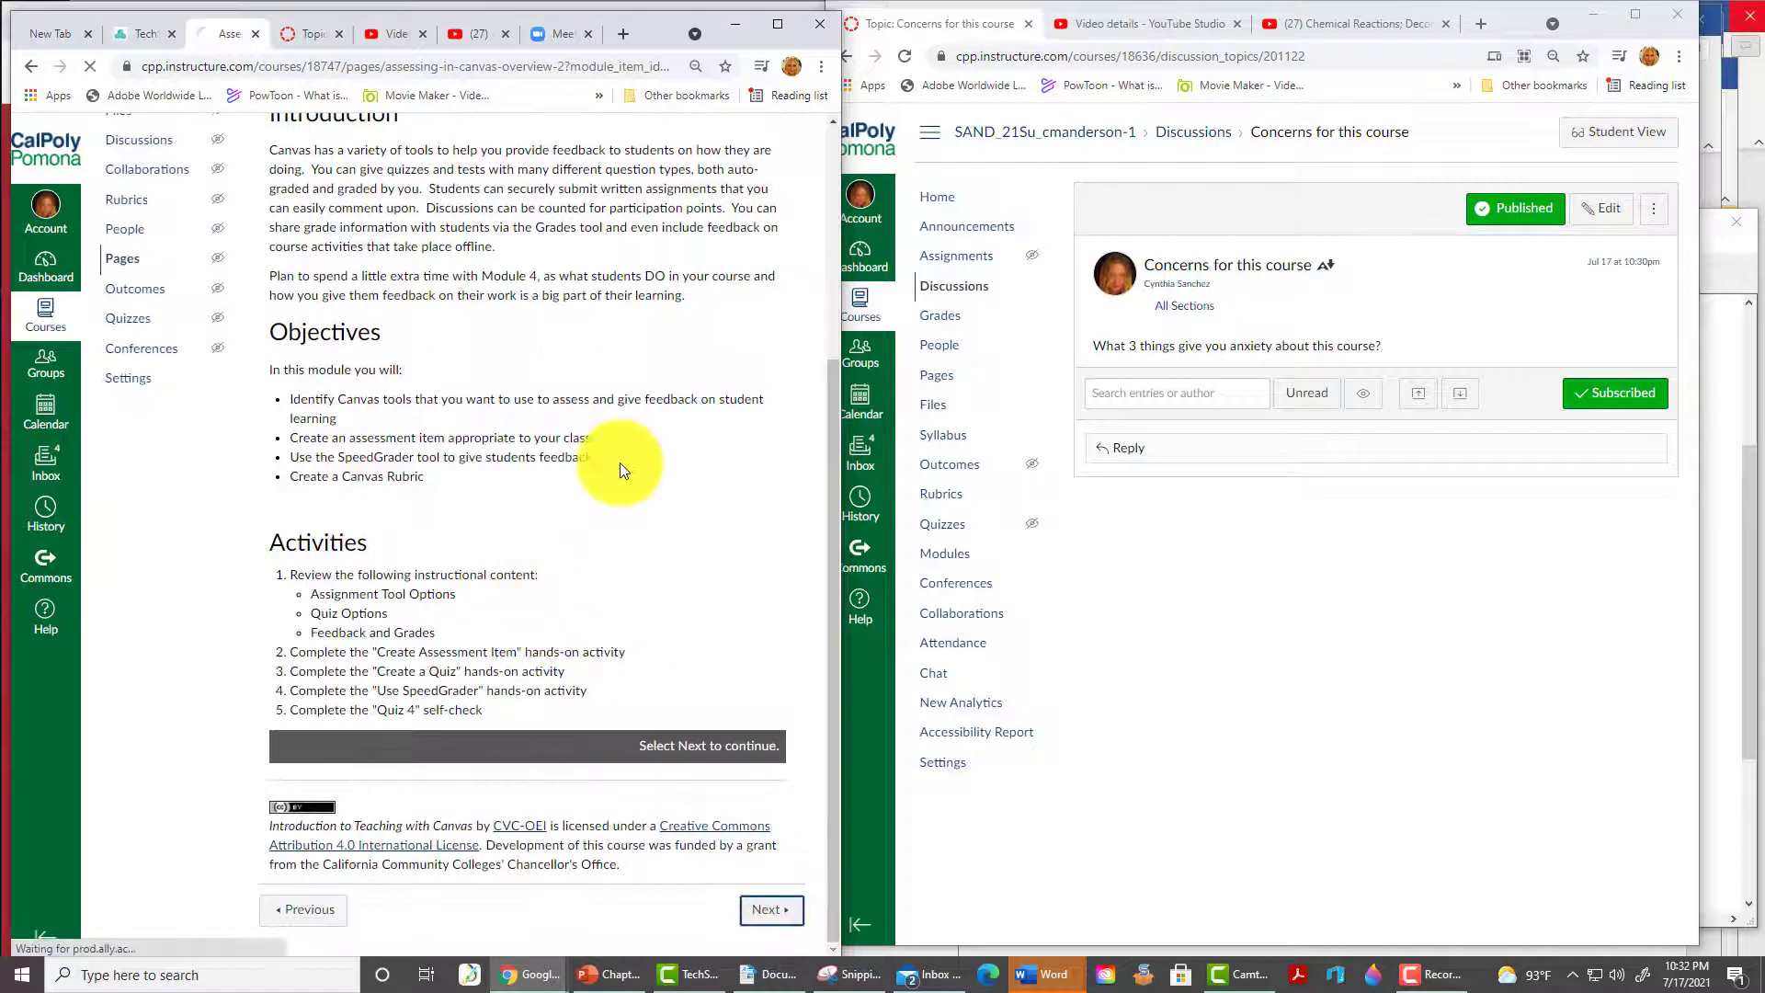
scroll(610, 492, "down", 3)
left_click(768, 910)
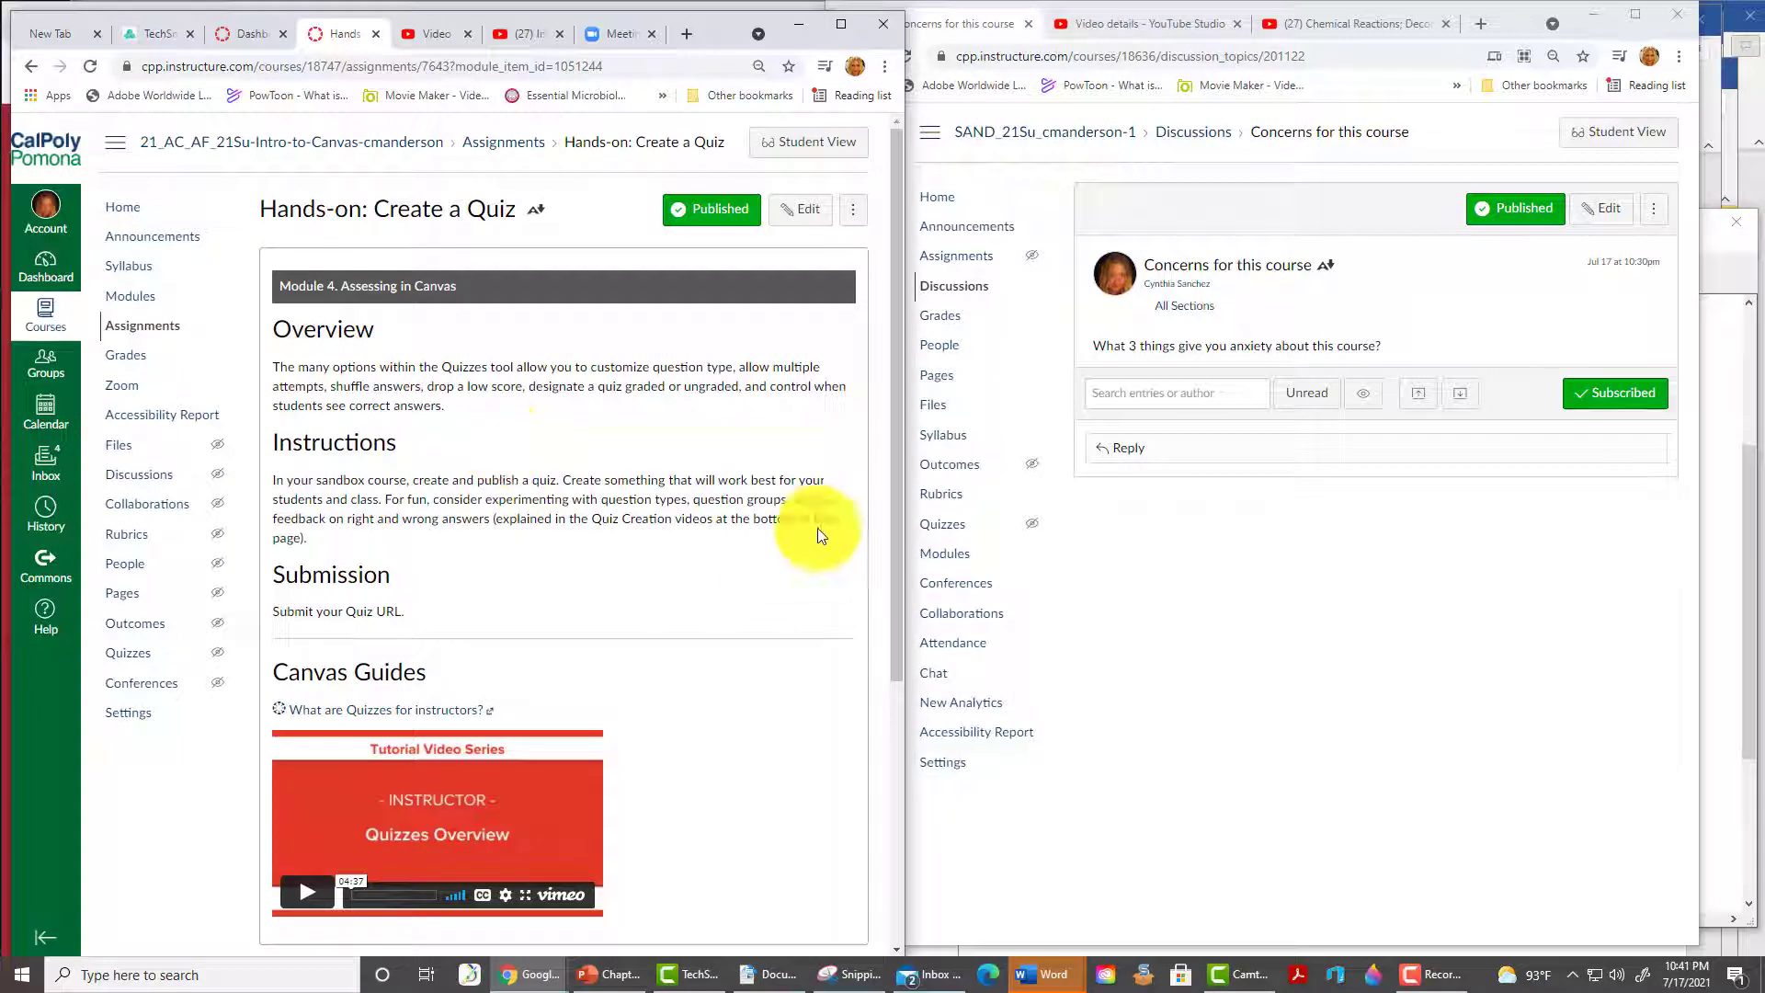
- Start a new quiz titled 'Fun quiz' with the instructions 'Answer if you dare!'
left_click(942, 529)
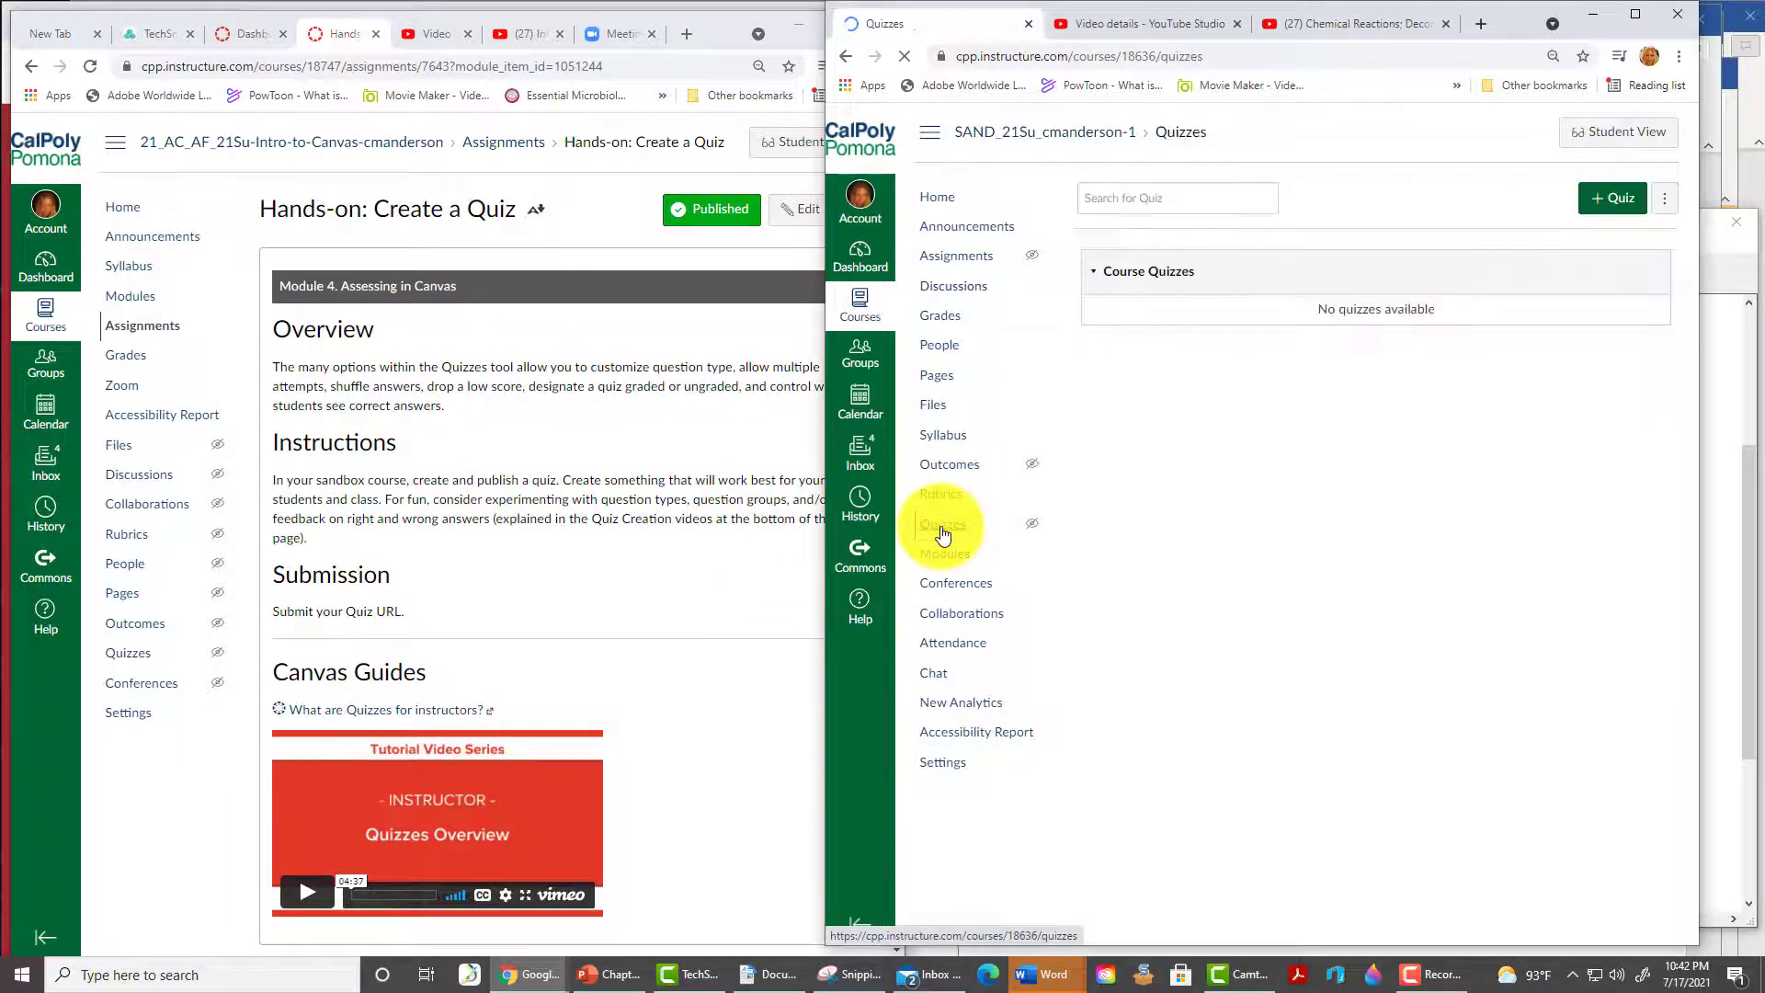
left_click(1619, 207)
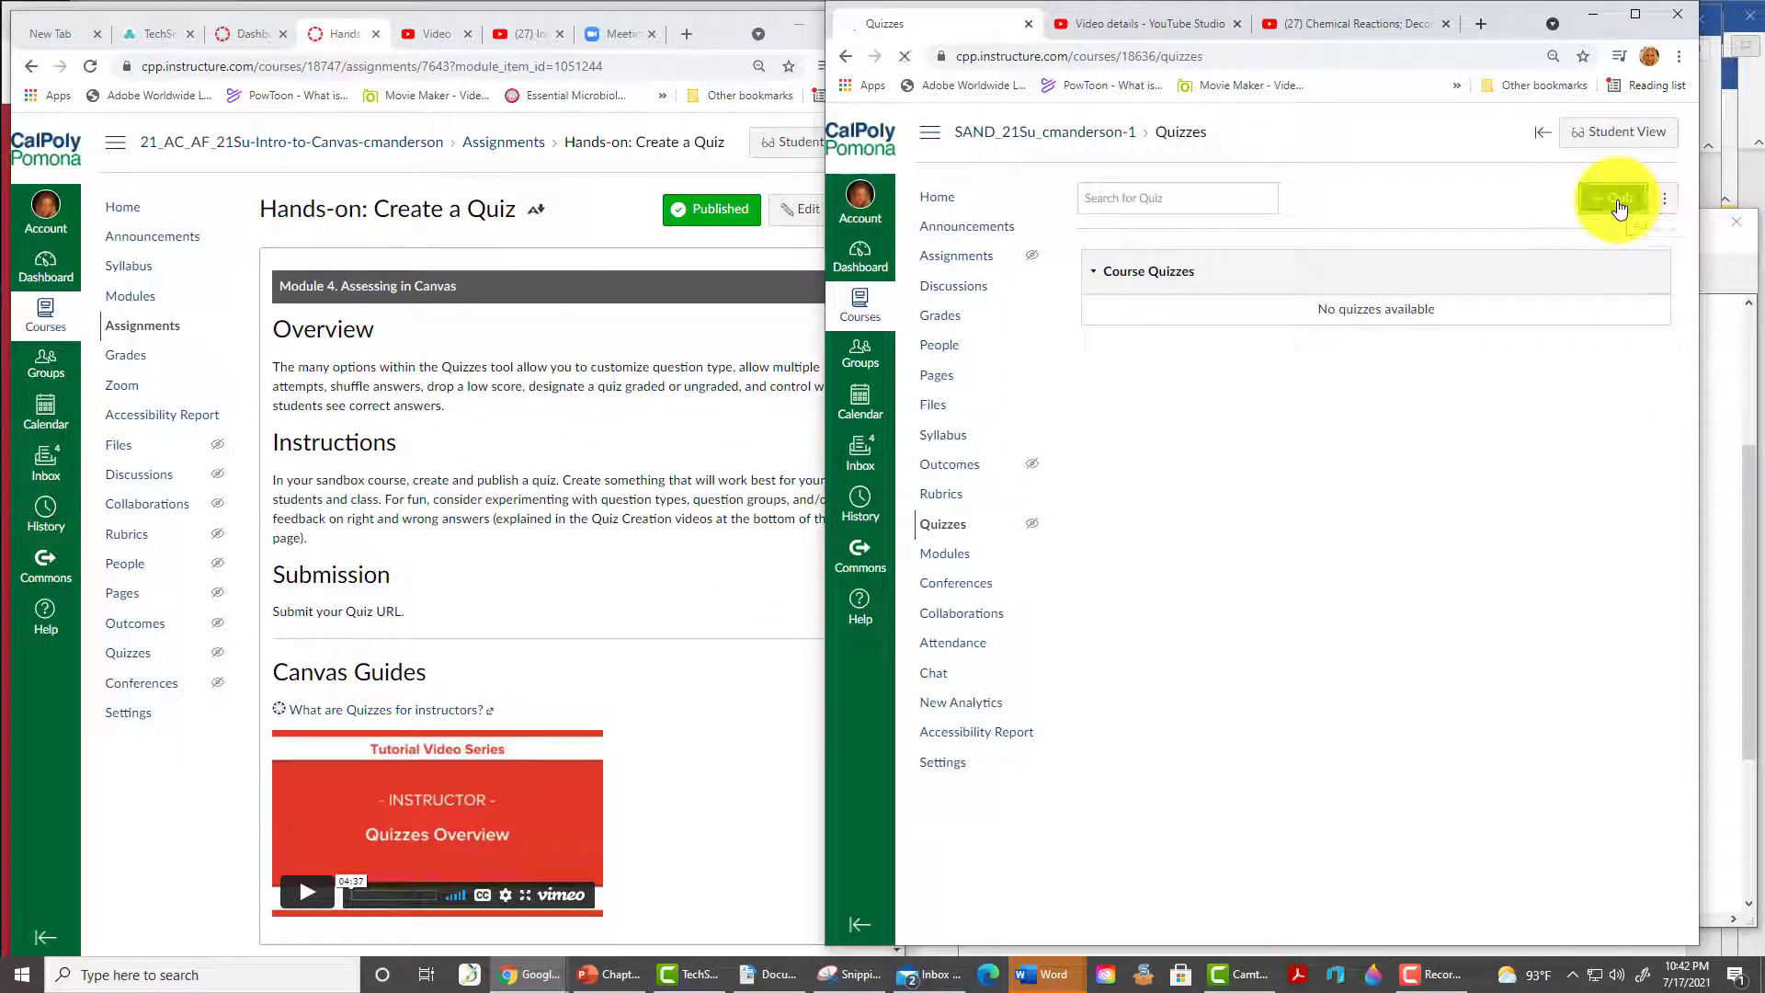
triple_click(1171, 315)
type("Fun qui")
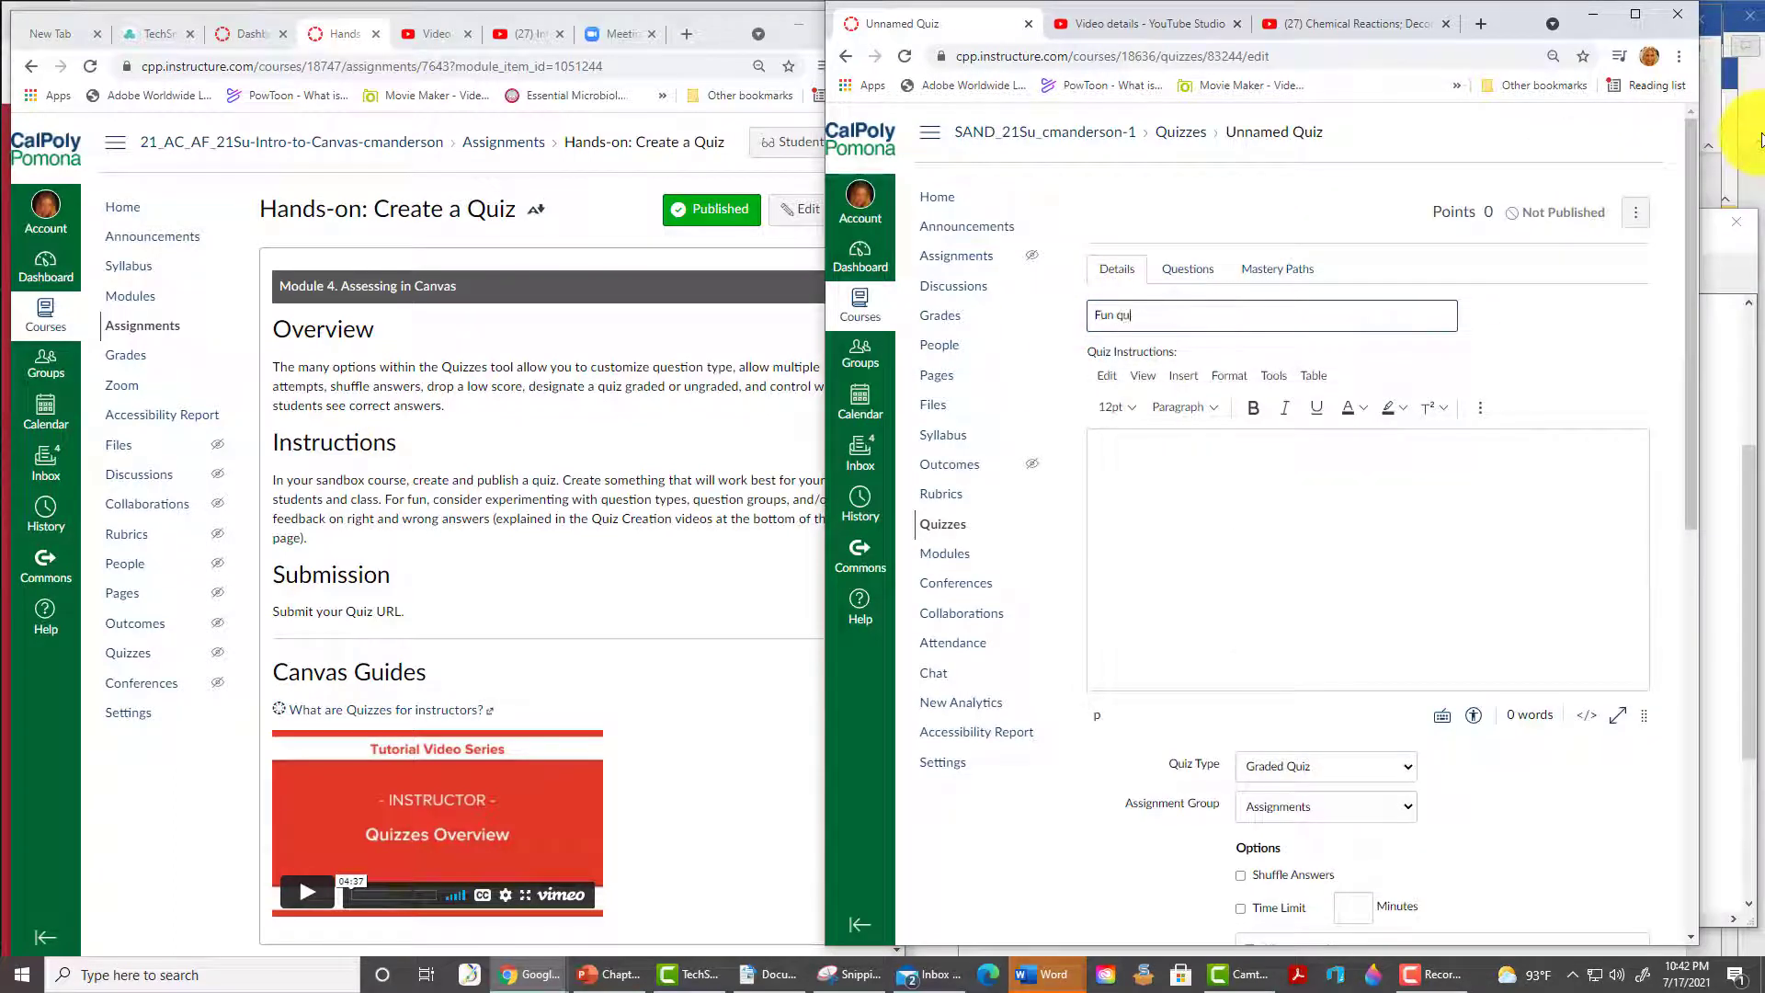
type("z")
left_click(1186, 499)
type("Answewr")
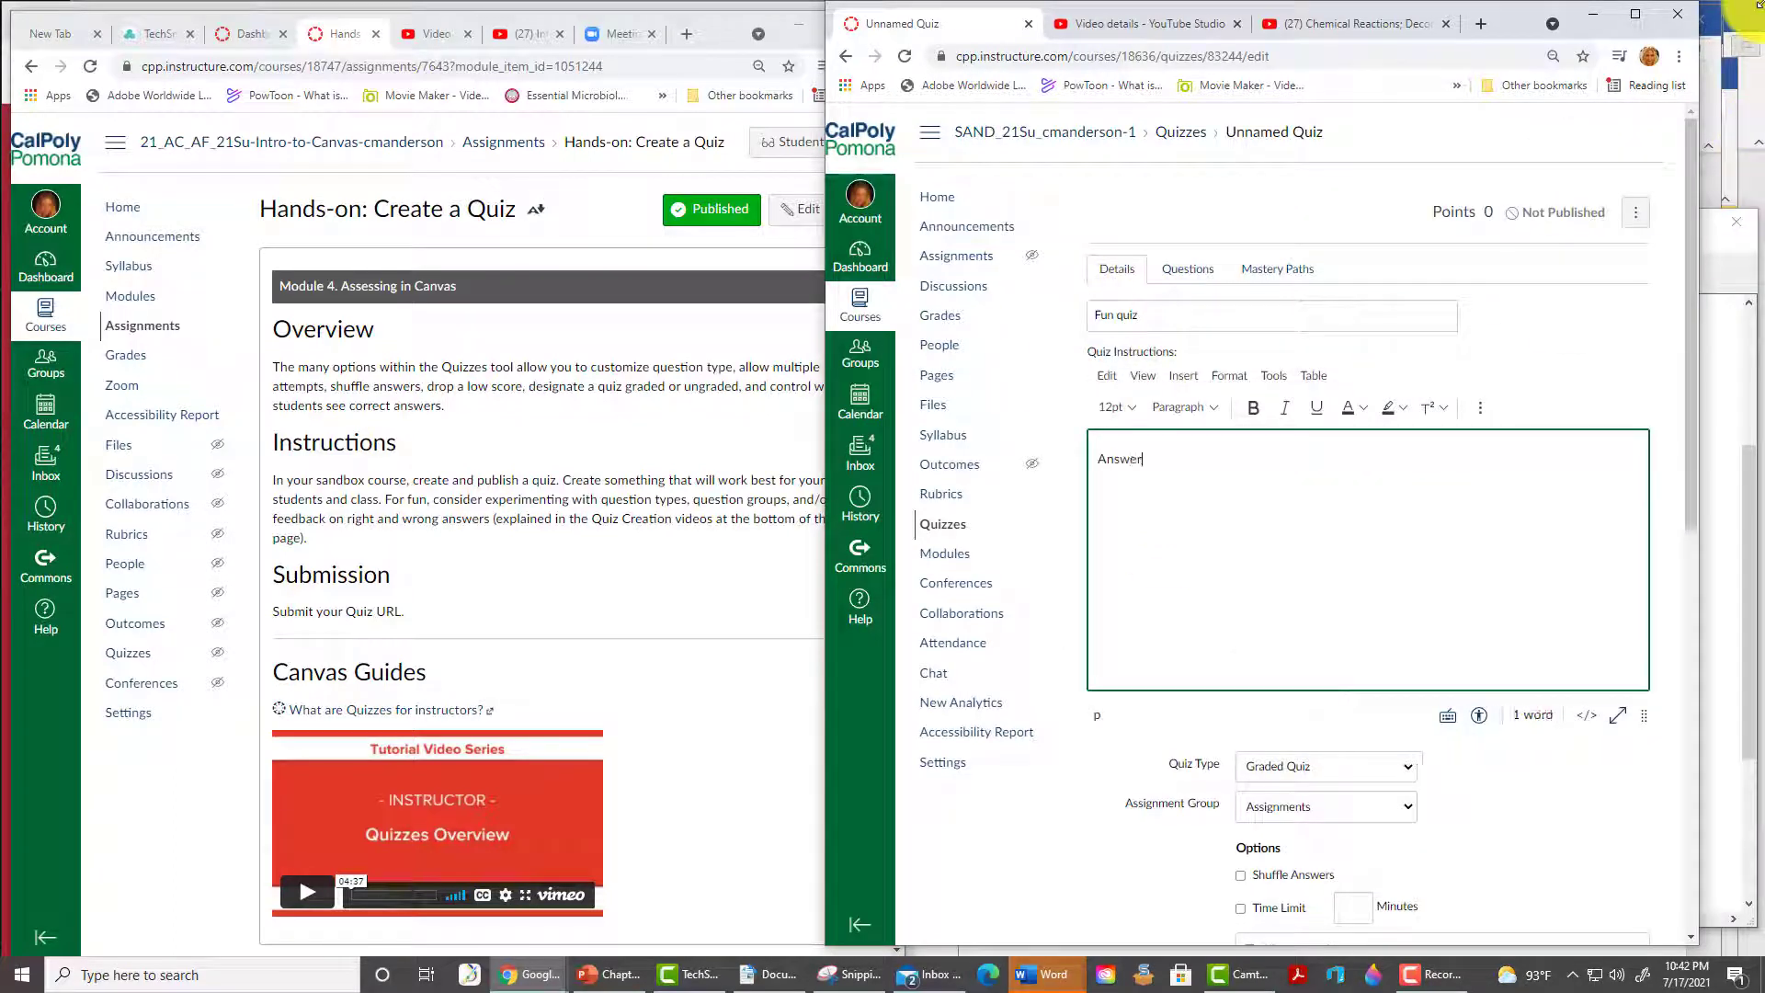
type(" if you dare!")
- Turn on 'Show one question at a time' and 'Lock questions after answering'
scroll(1271, 653, "down", 3)
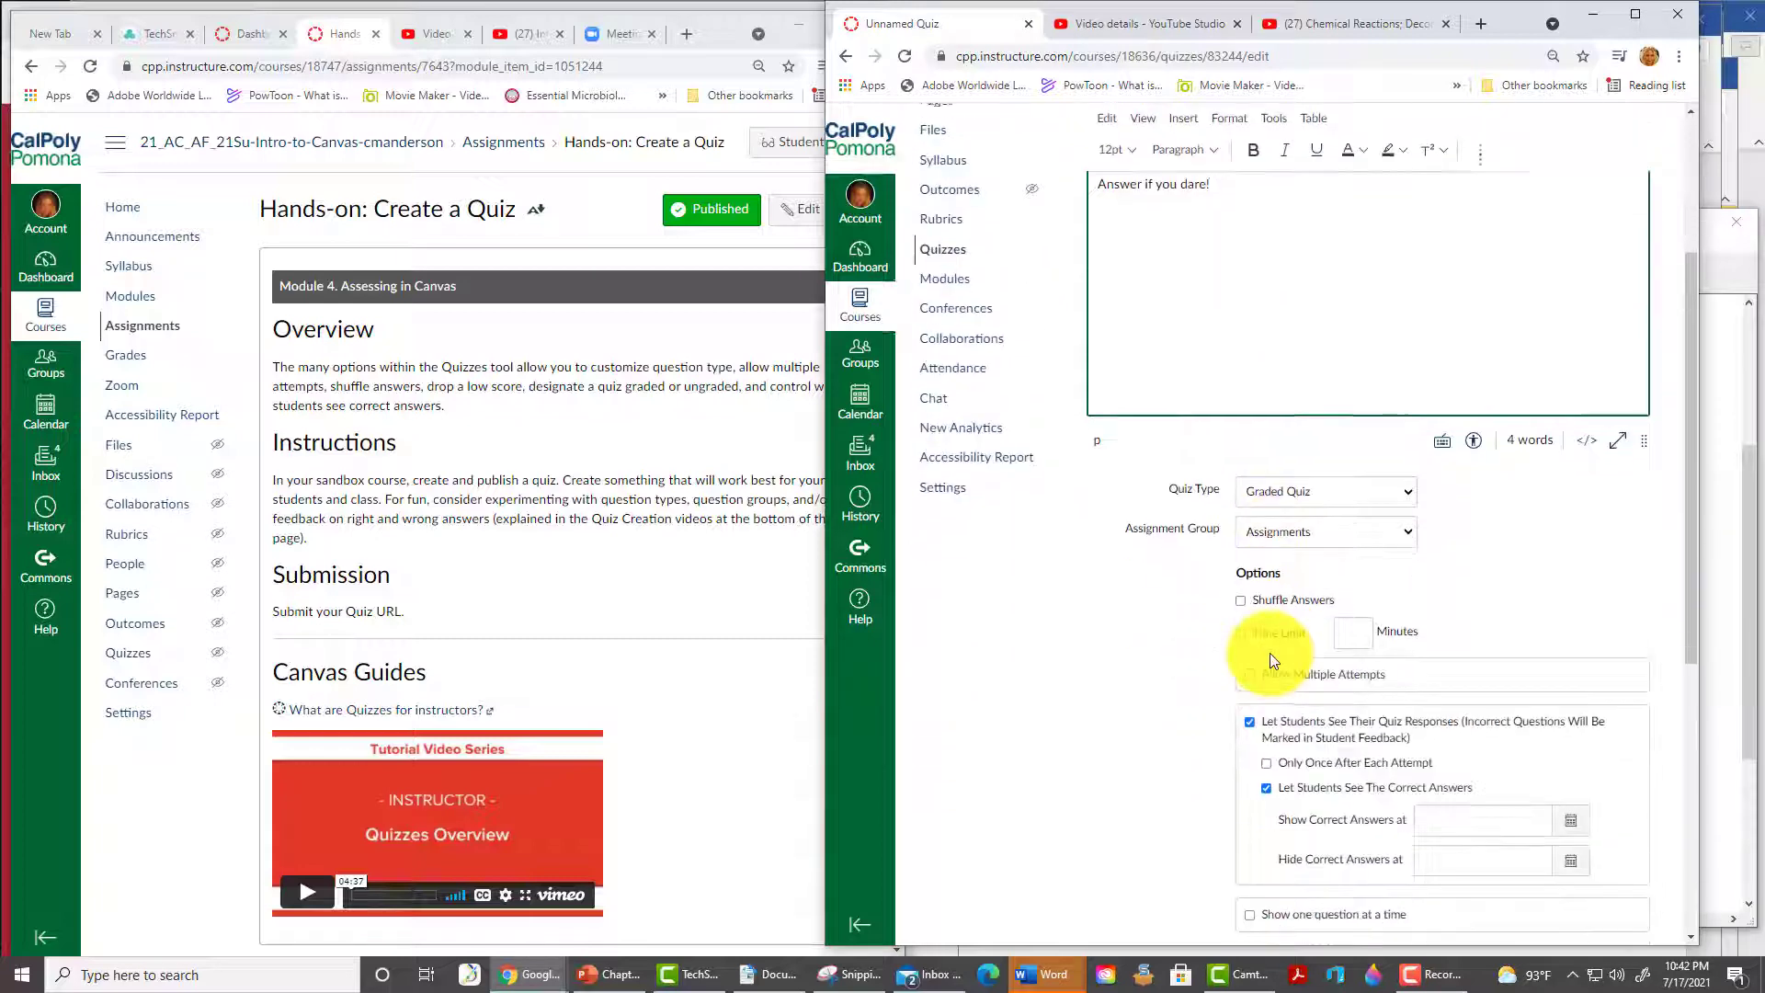
scroll(1271, 653, "down", 3)
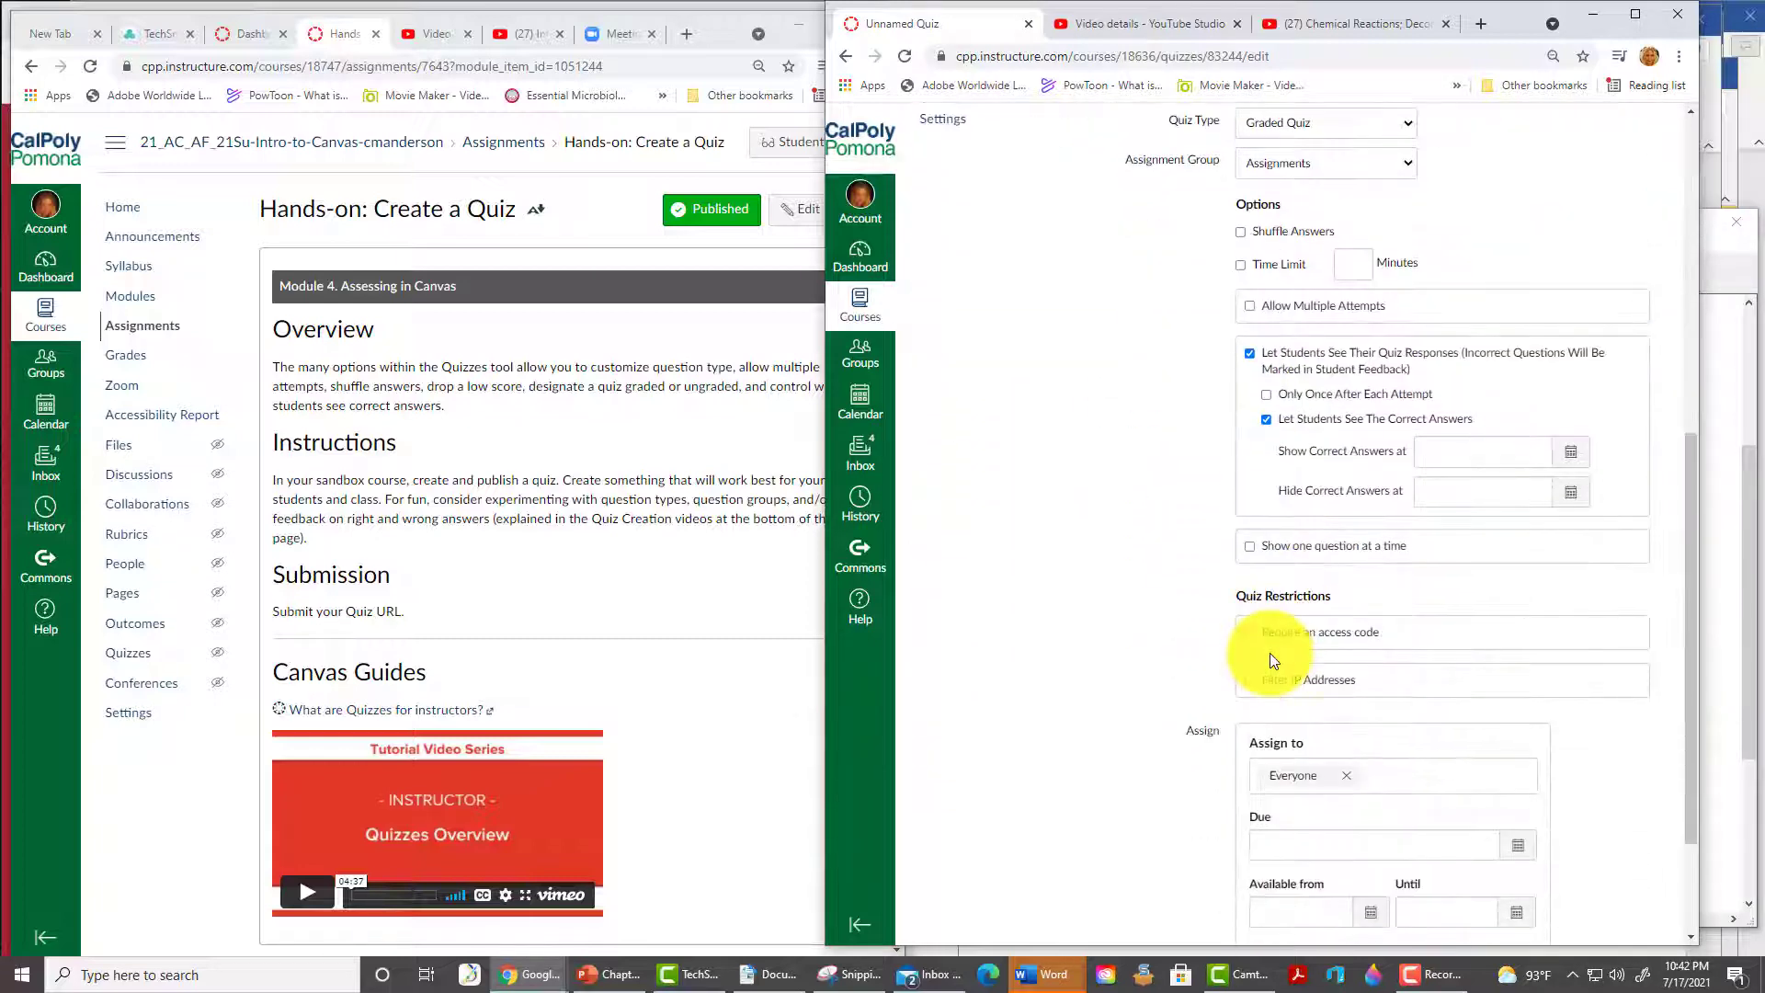
scroll(1270, 653, "up", 3)
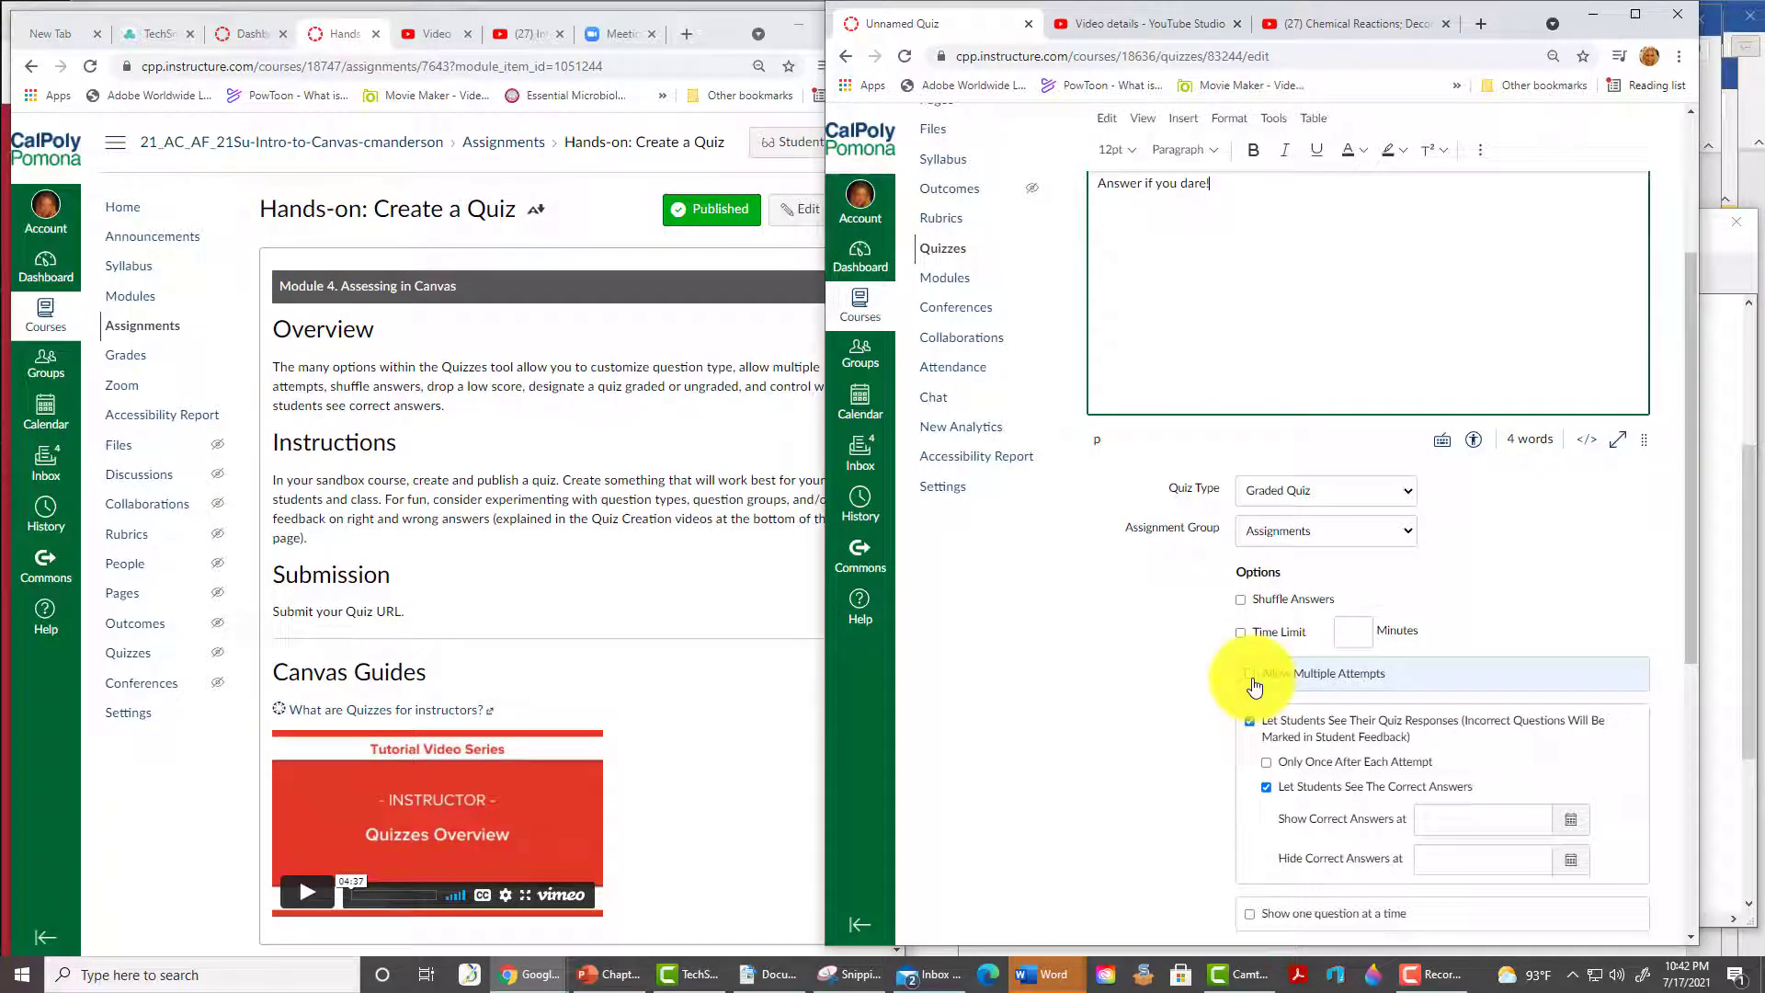
scroll(1118, 776, "down", 4)
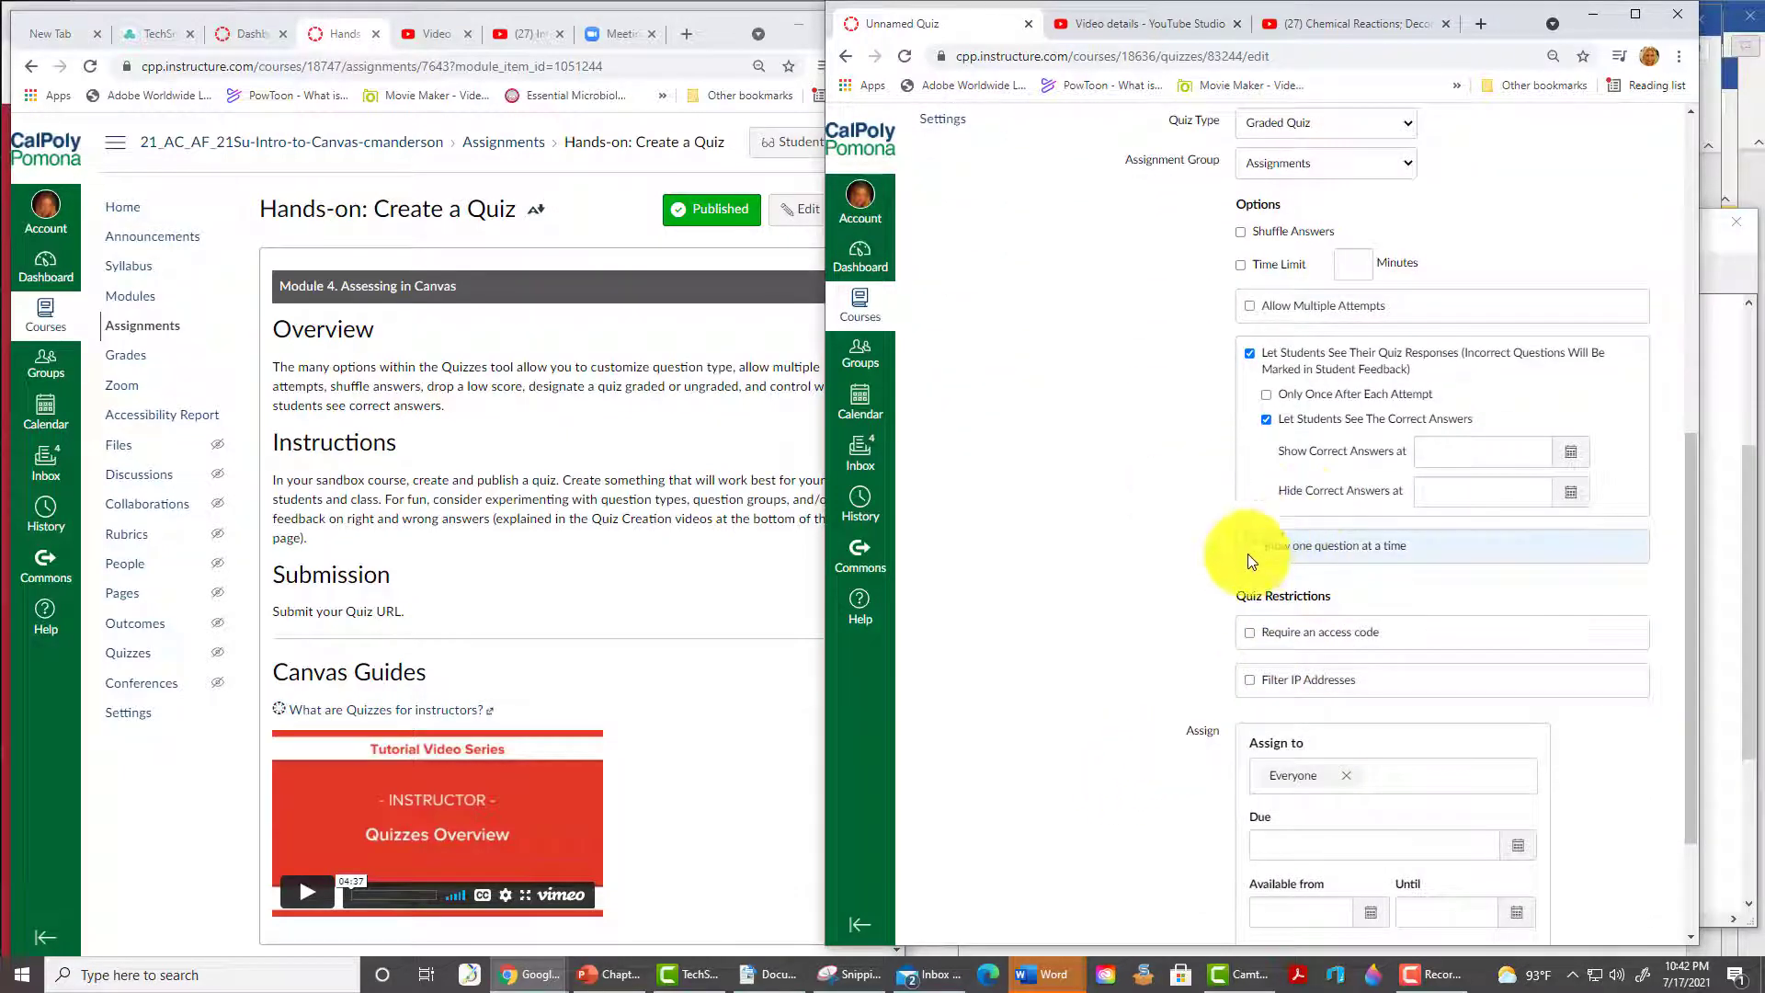
left_click(1252, 552)
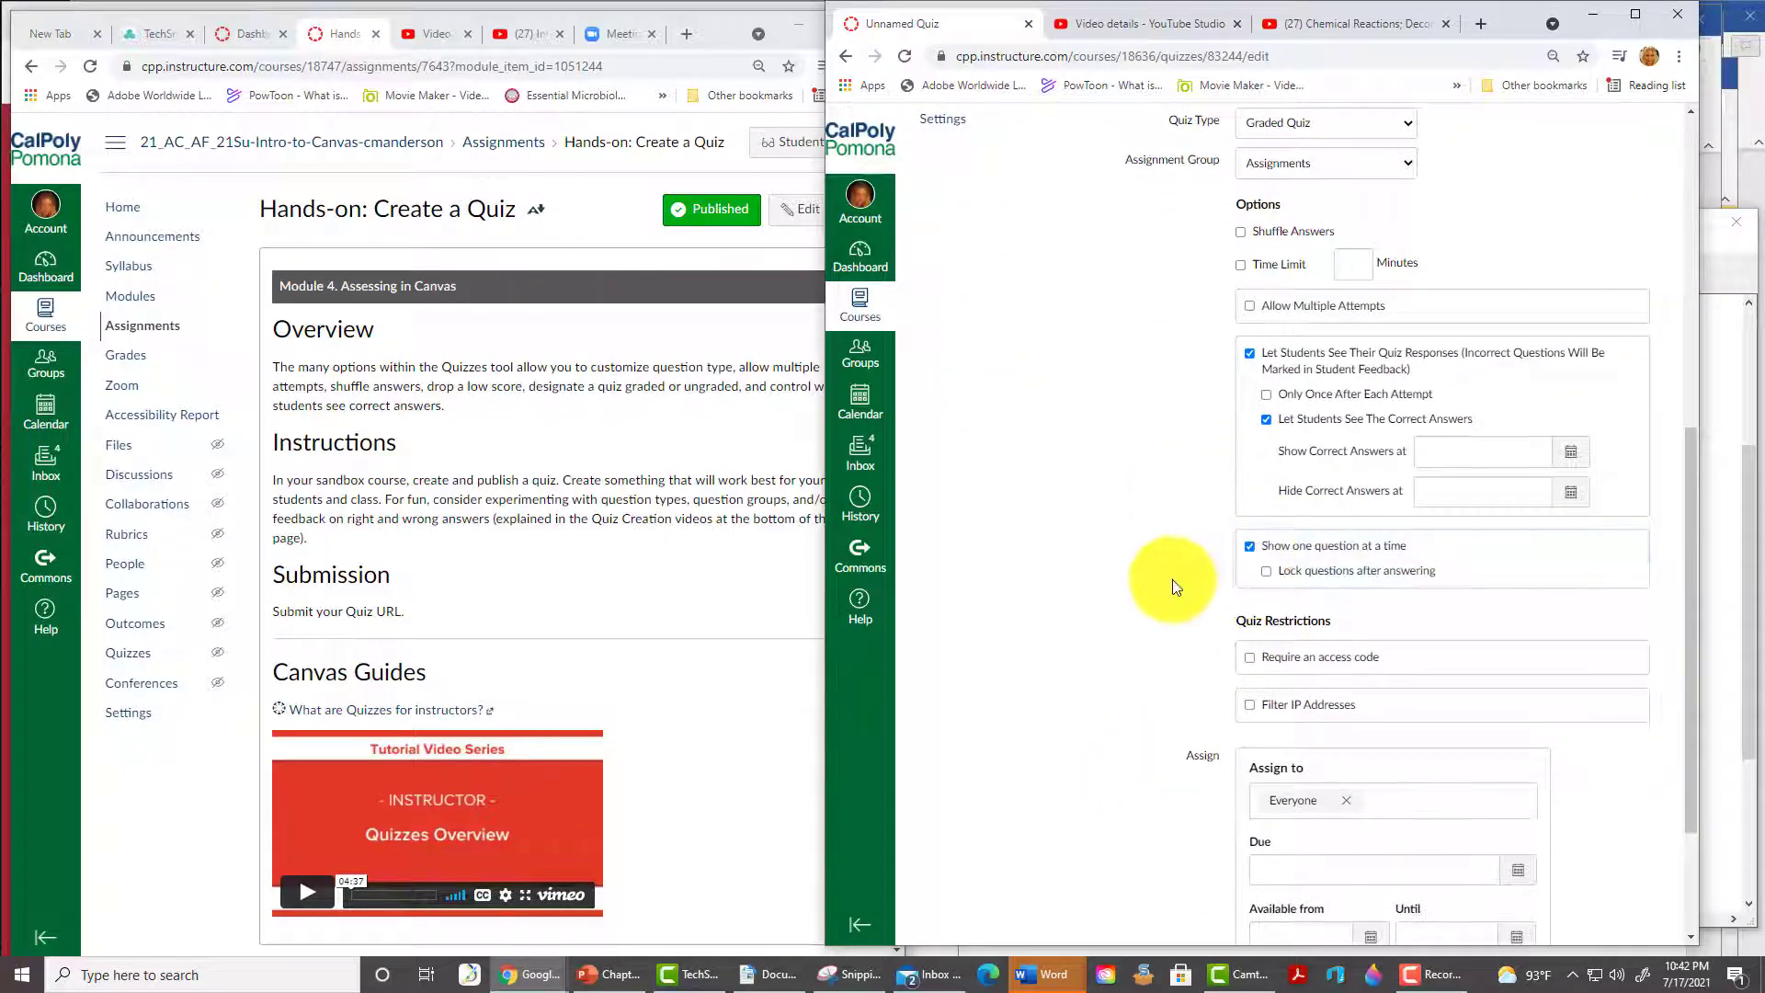
left_click(1268, 573)
scroll(1085, 643, "down", 2)
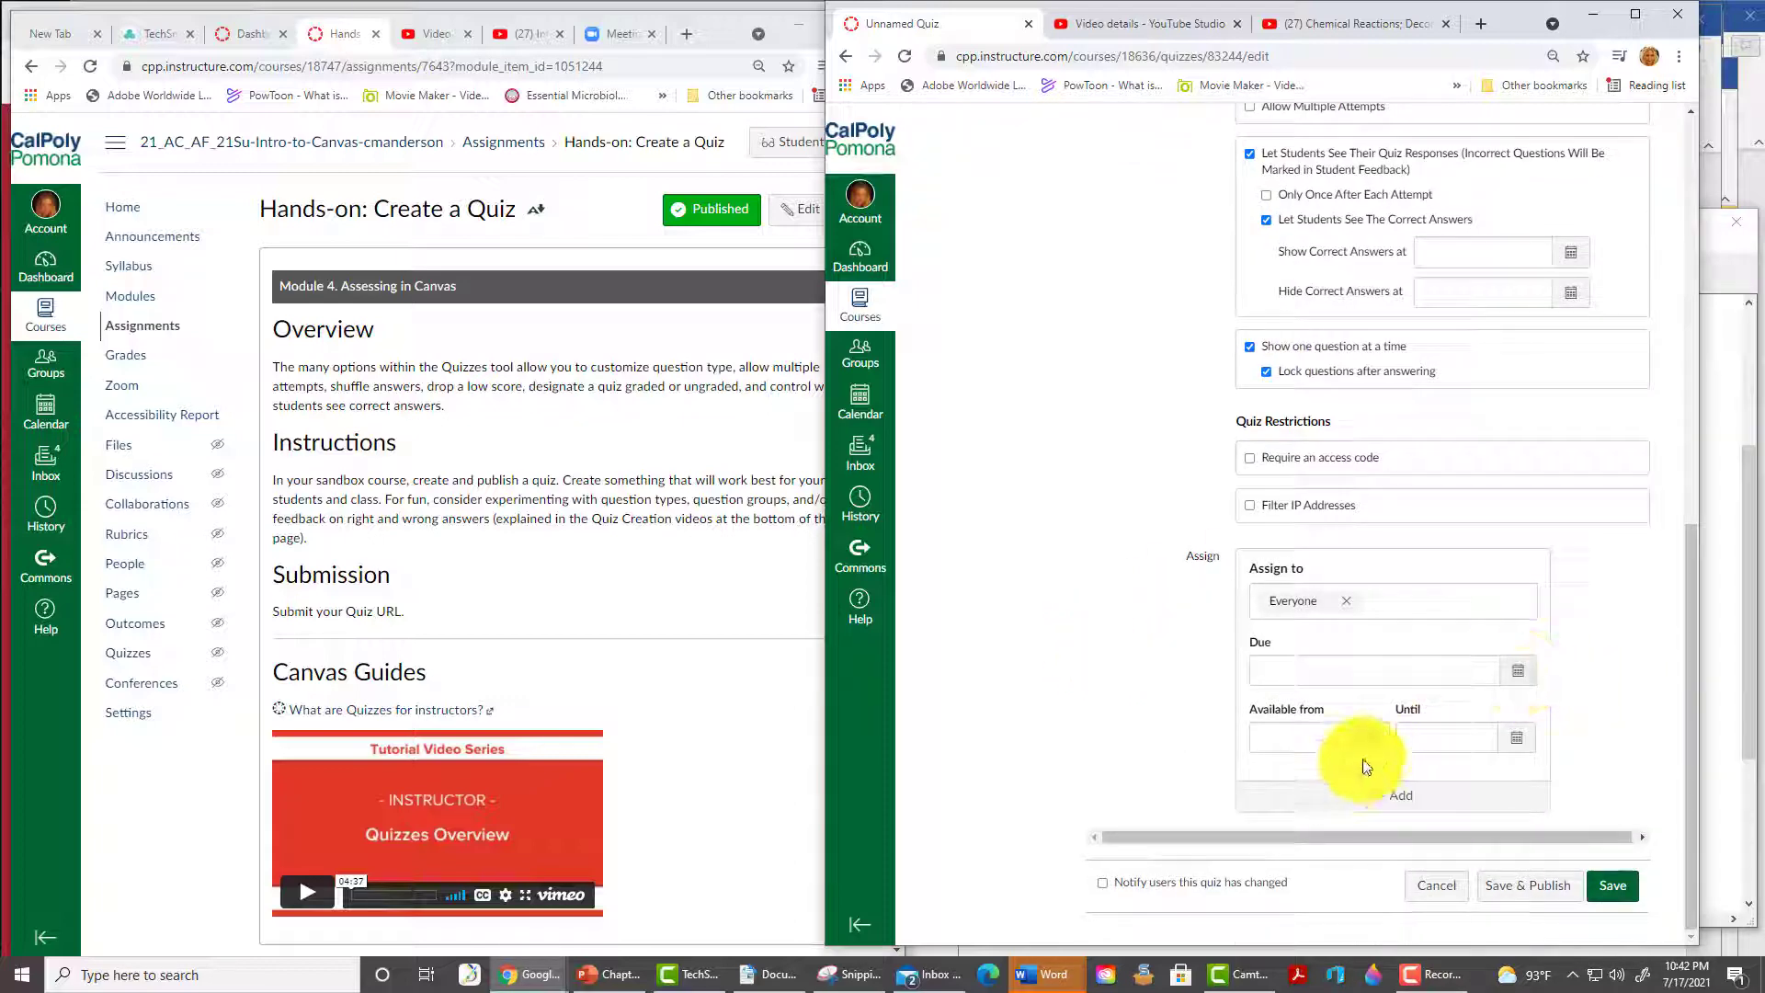
left_click_drag(1692, 874, 1690, 395)
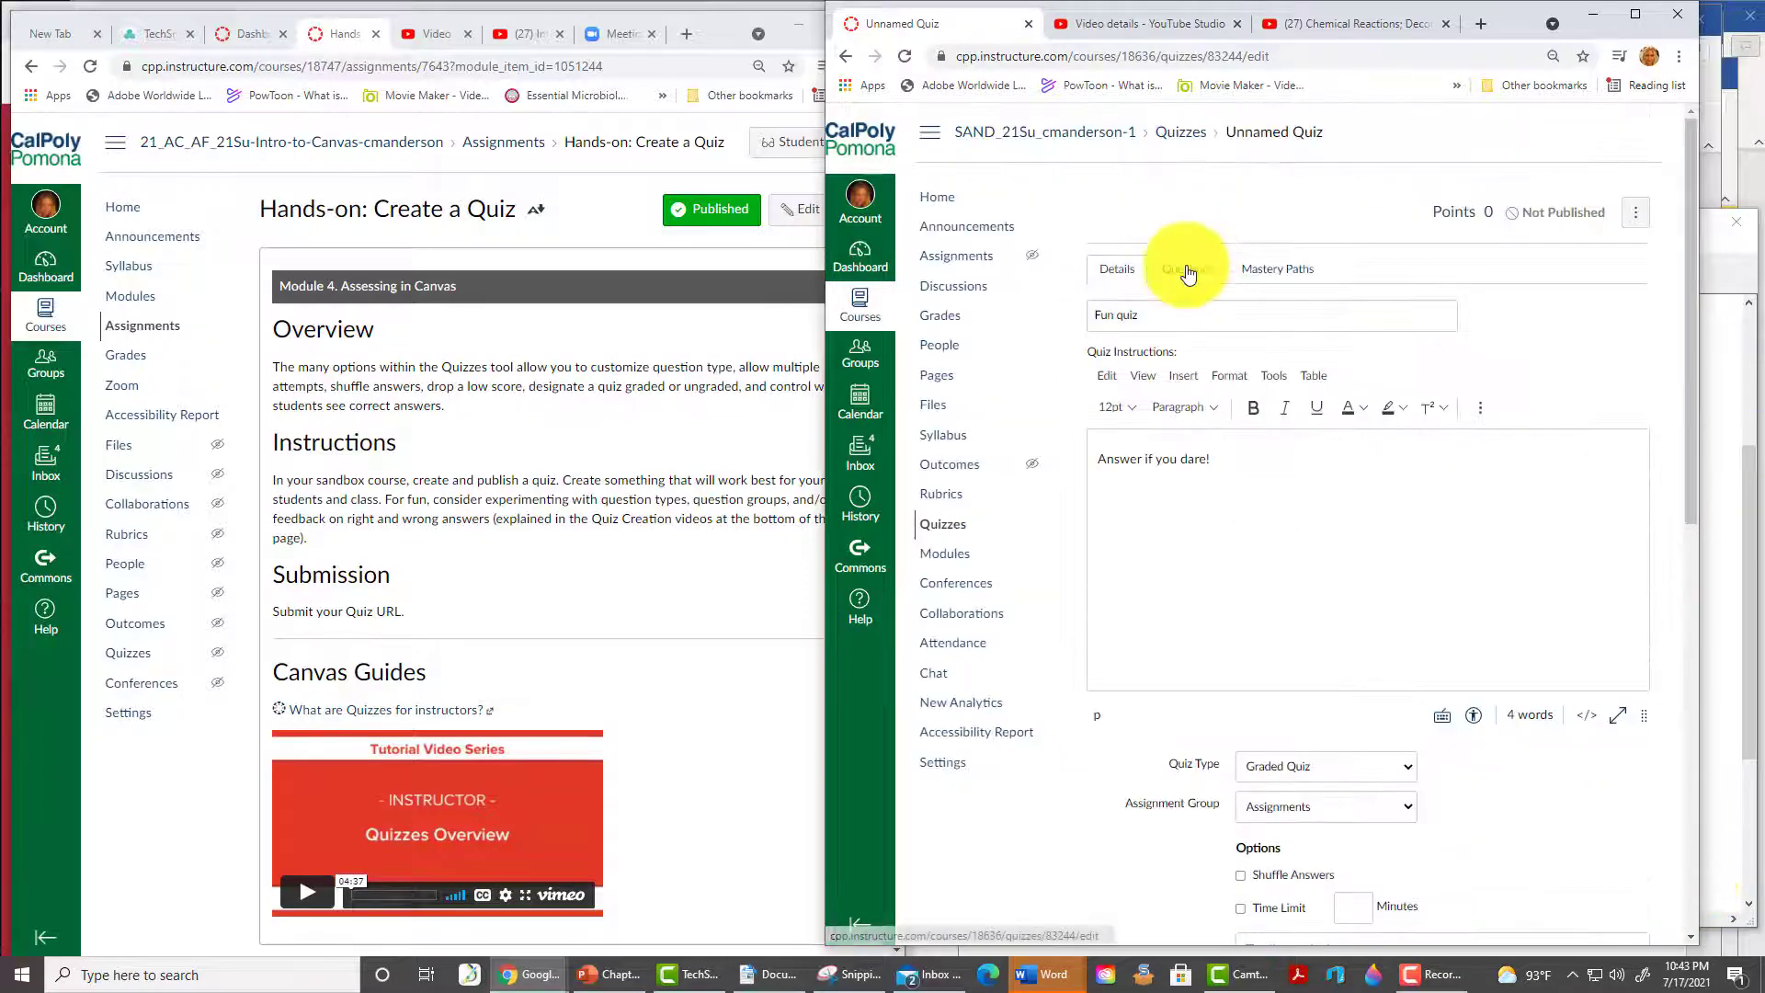
- Add a multiple-choice question 'Who is the best teacher?' with answers 'I am' (correct) and 'someone else is'
left_click(1188, 268)
left_click(1221, 428)
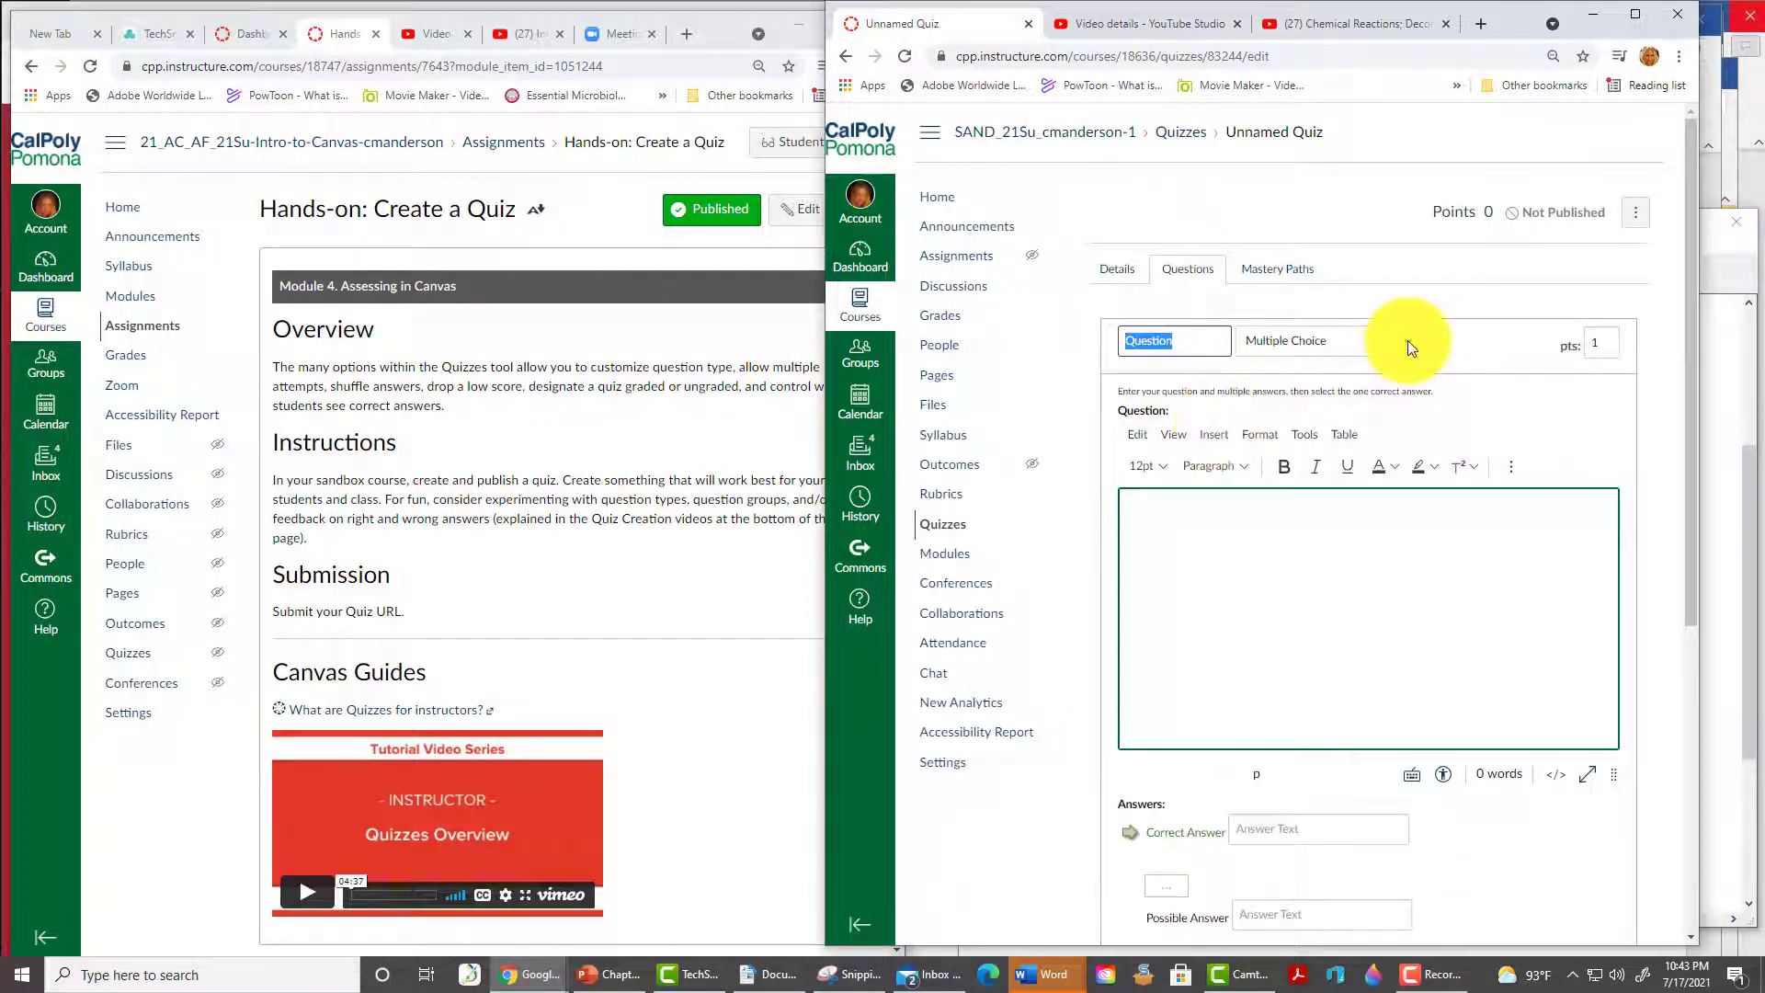
left_click(1405, 342)
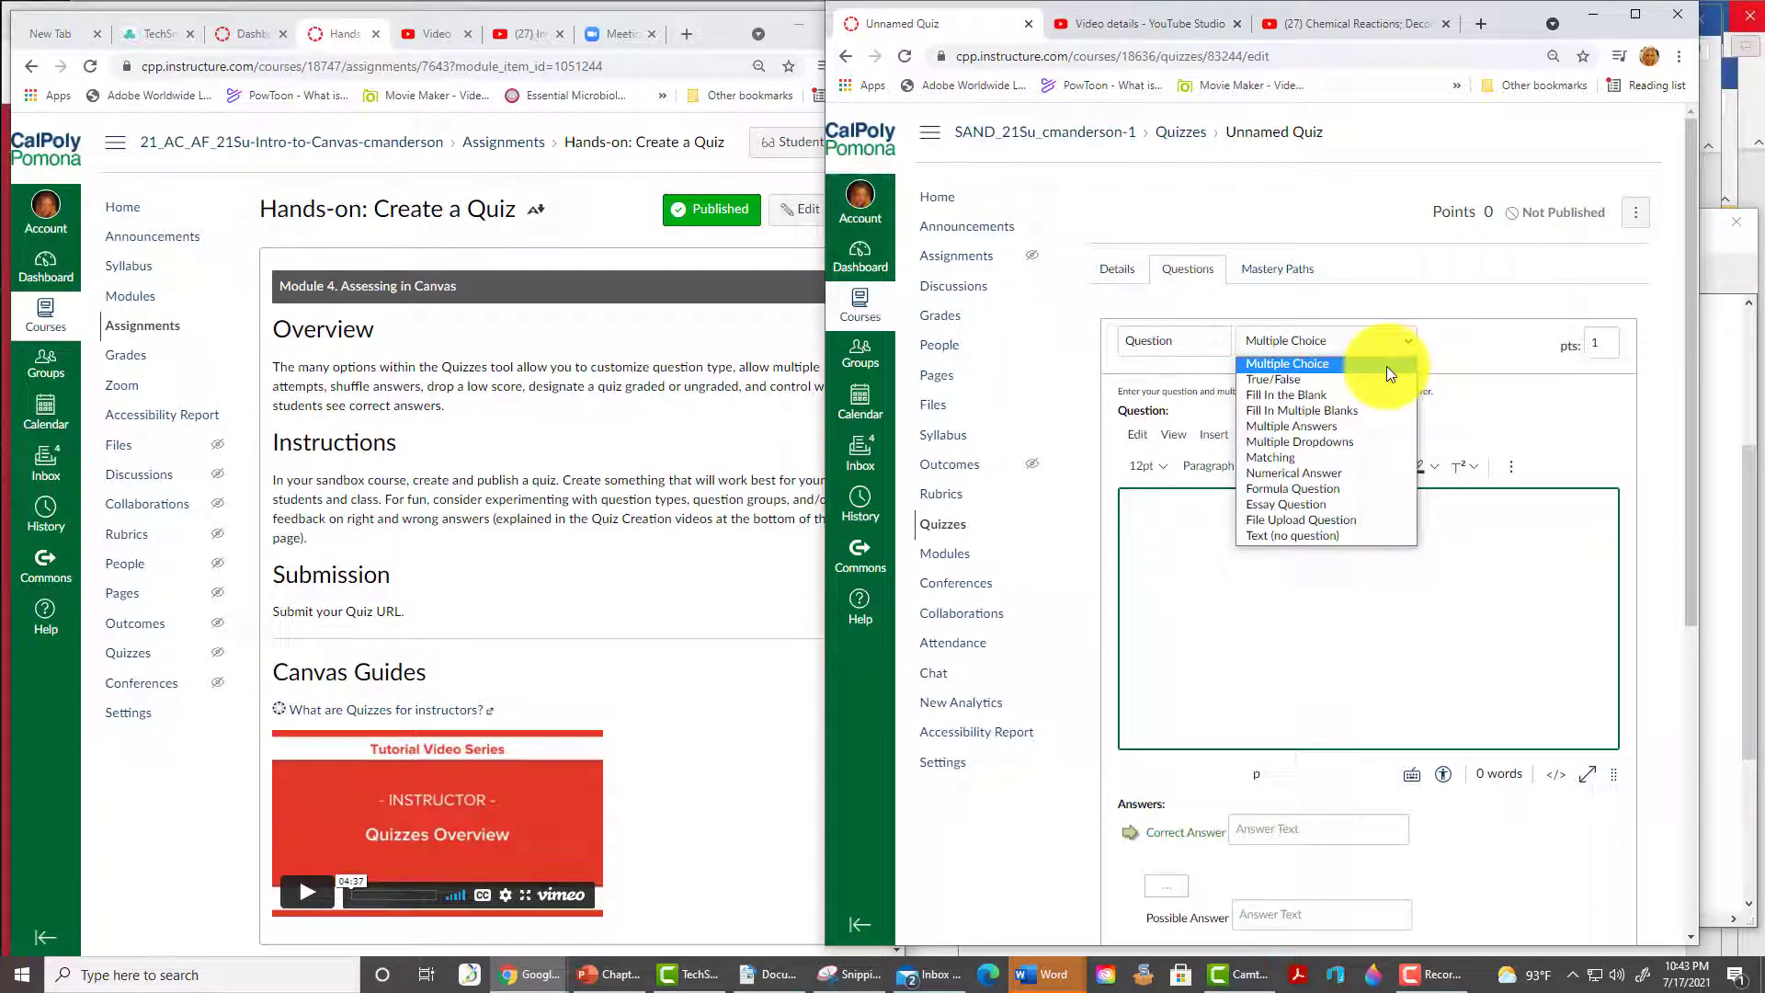
left_click(1386, 366)
type("Which is the best teacher?")
scroll(1629, 483, "down", 4)
left_click(1302, 460)
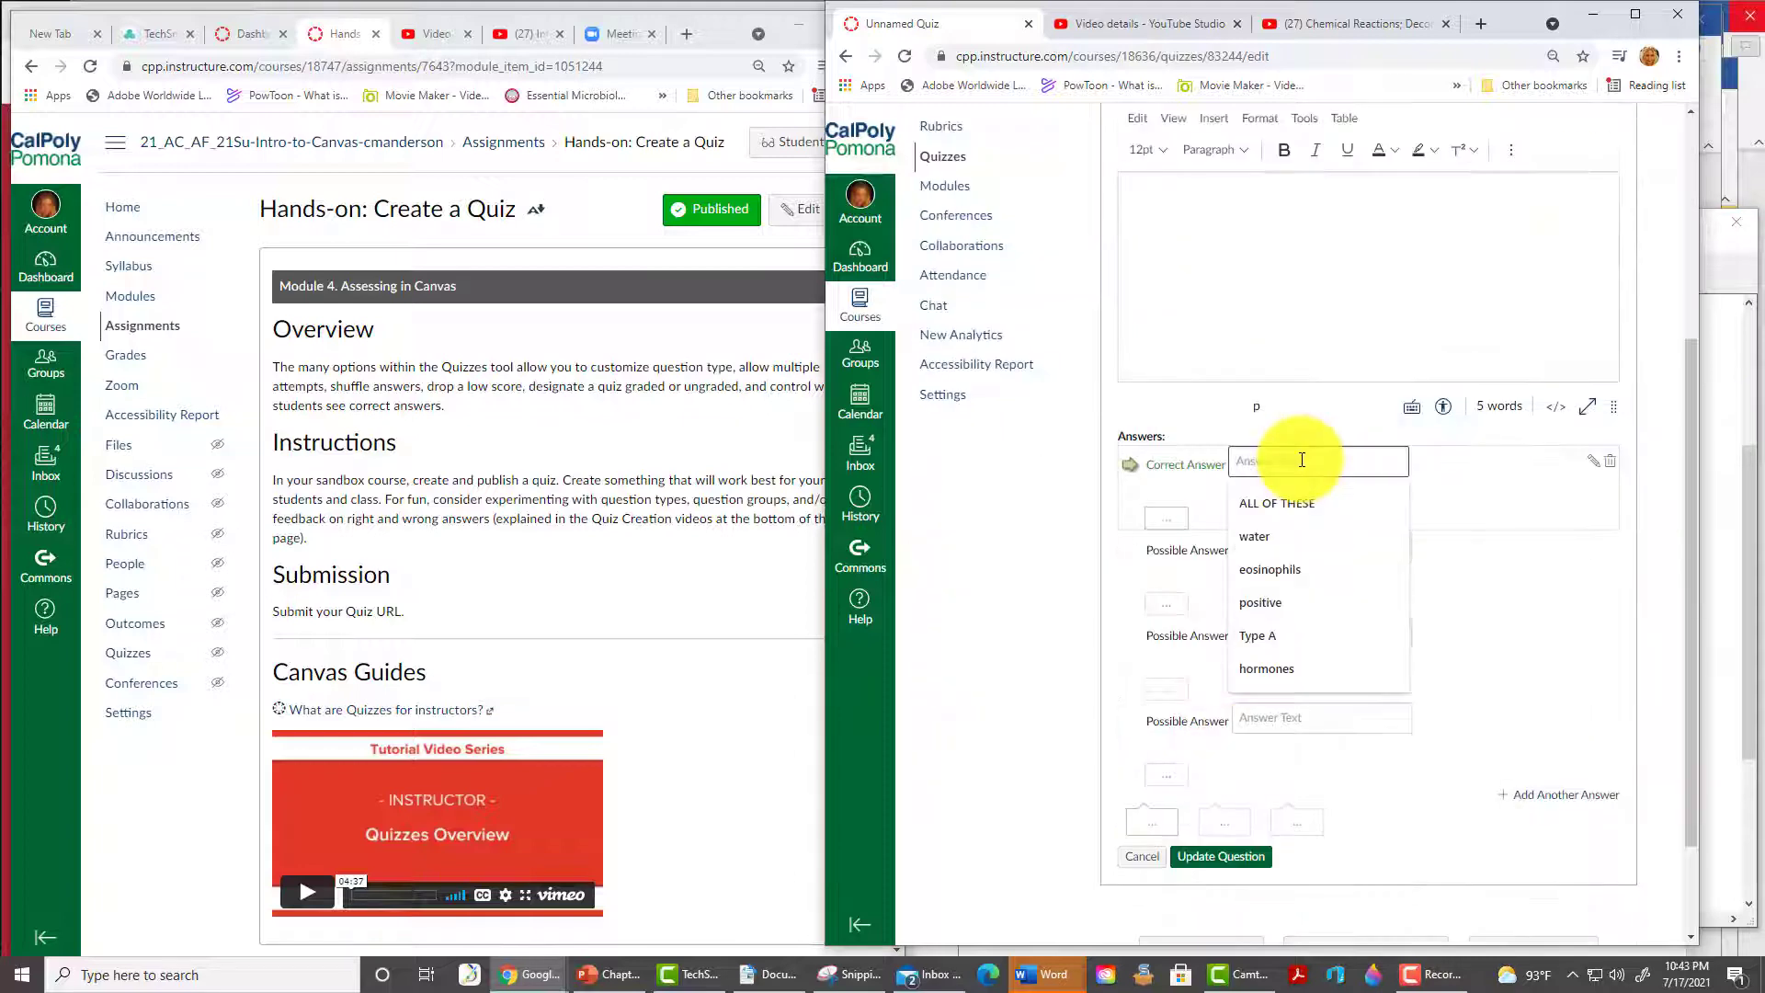
type("I am")
key("Tab")
type("someonw else is")
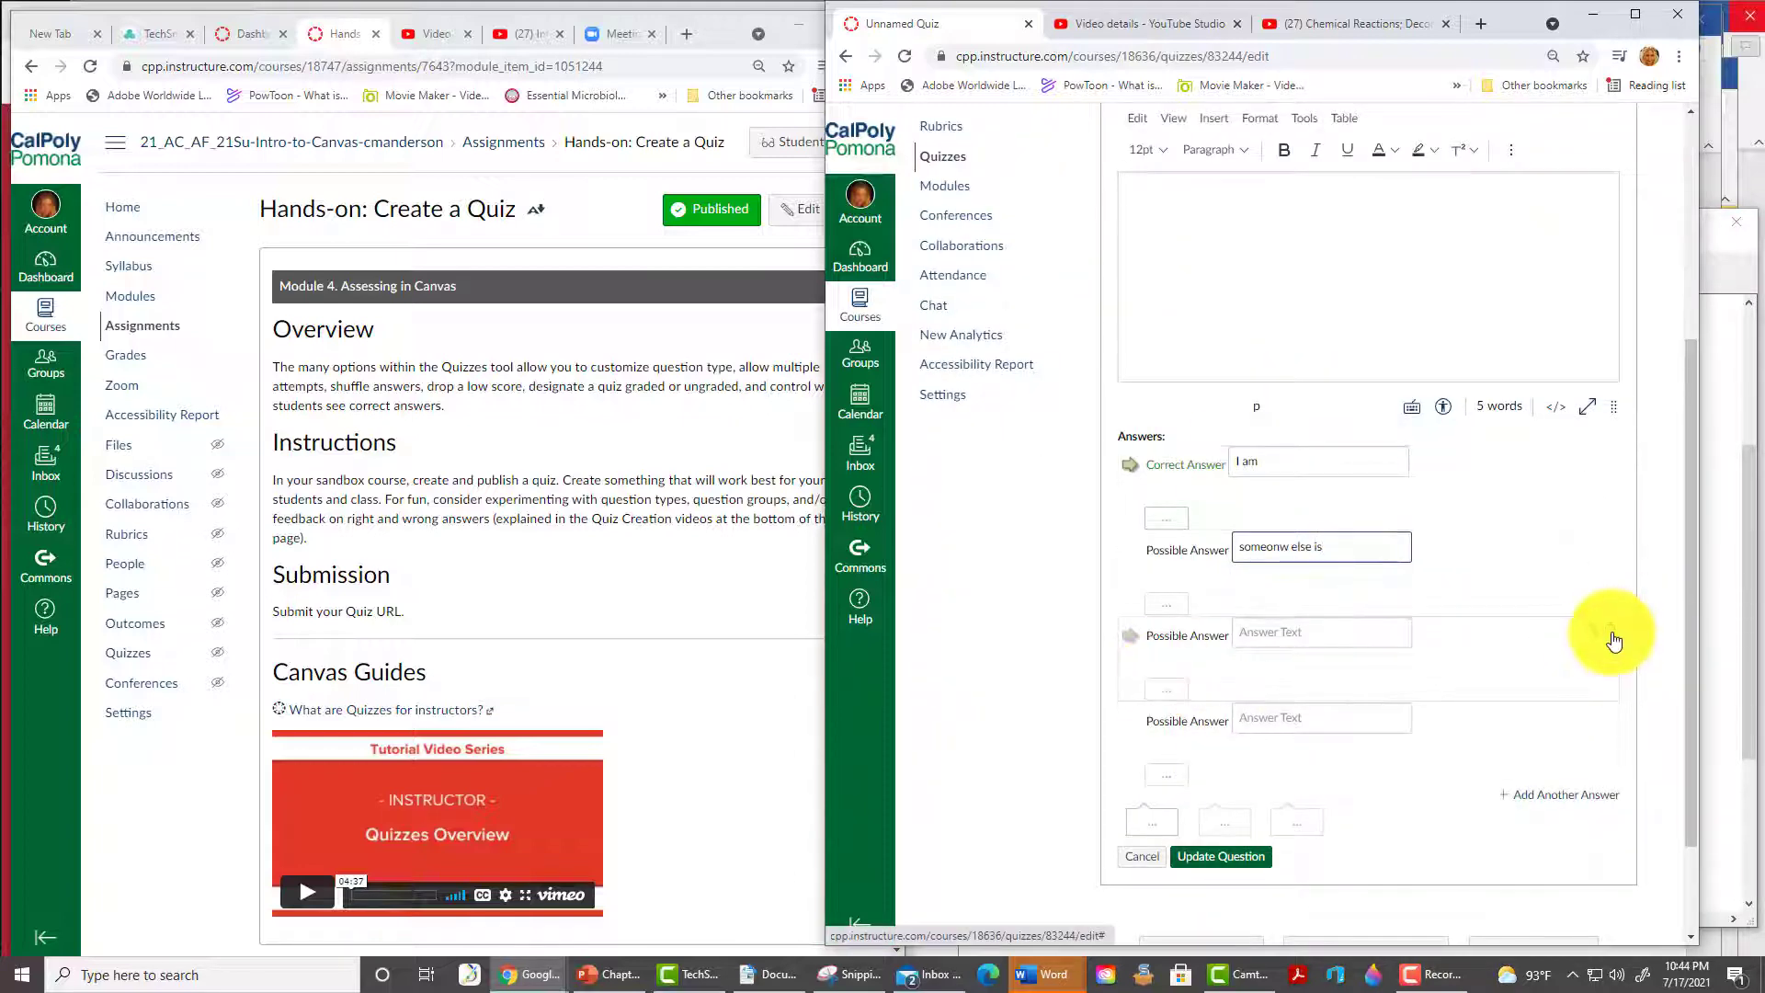
- Remove the empty answer rows, update the question, and save and publish the quiz
left_click(1614, 641)
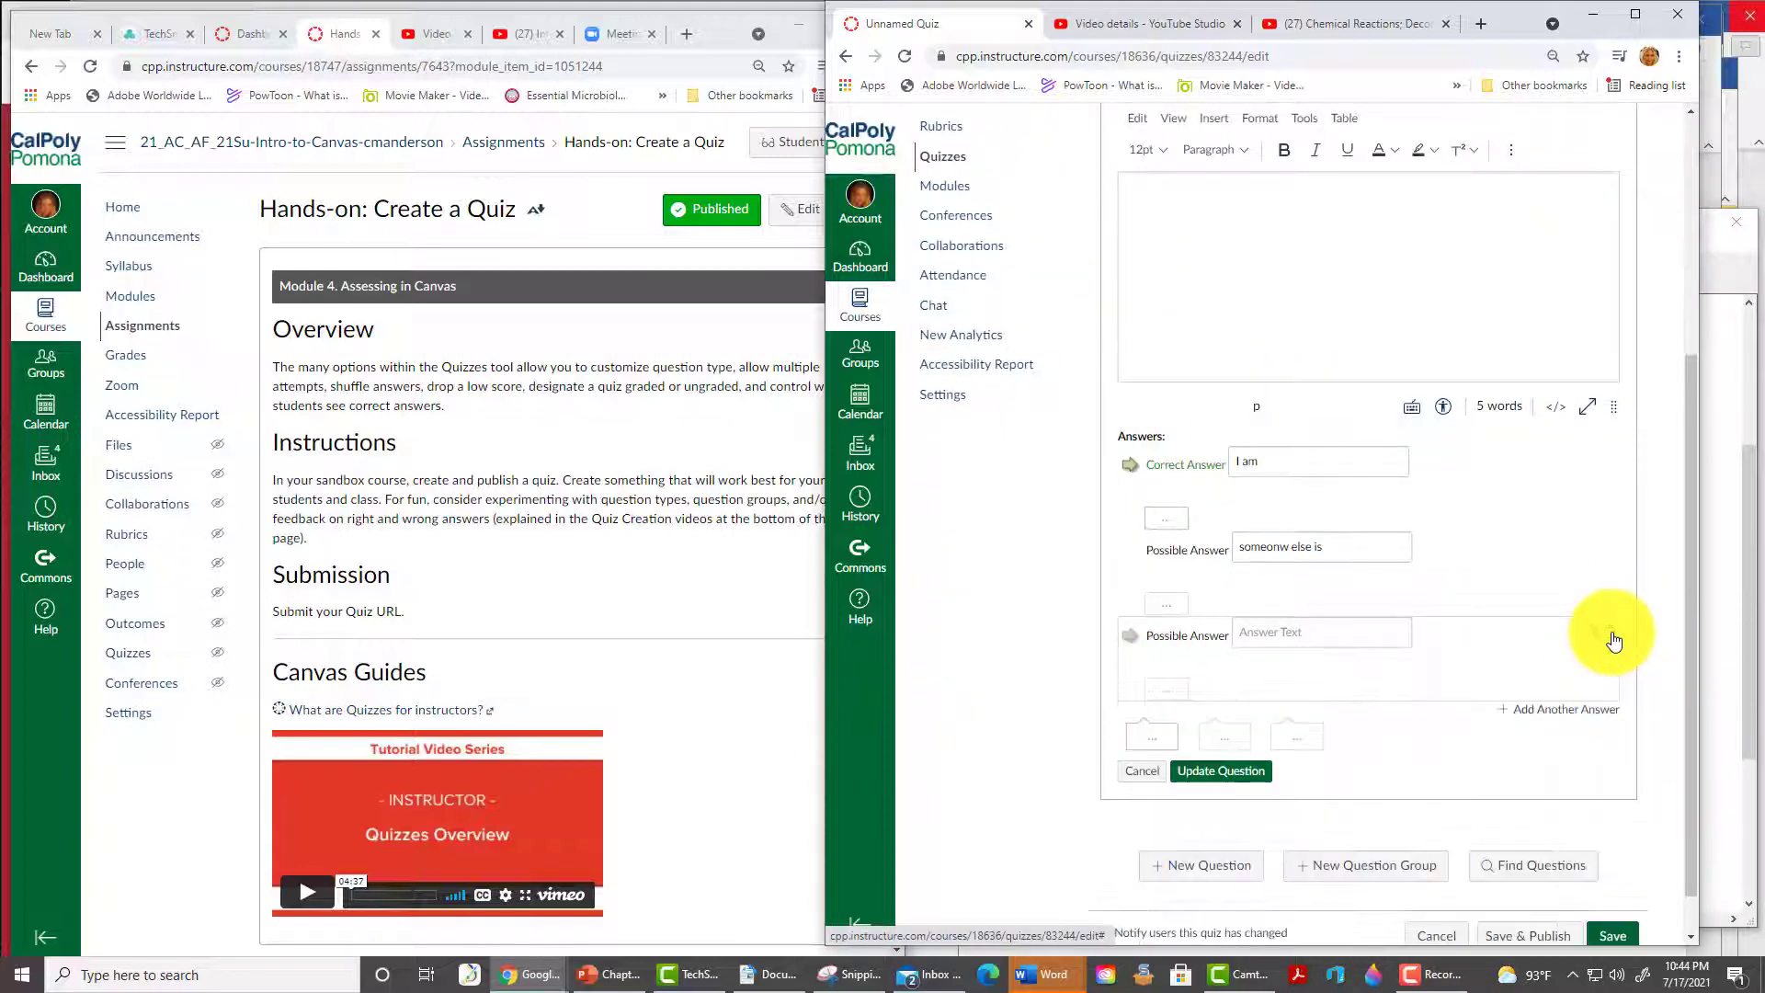
left_click(1609, 635)
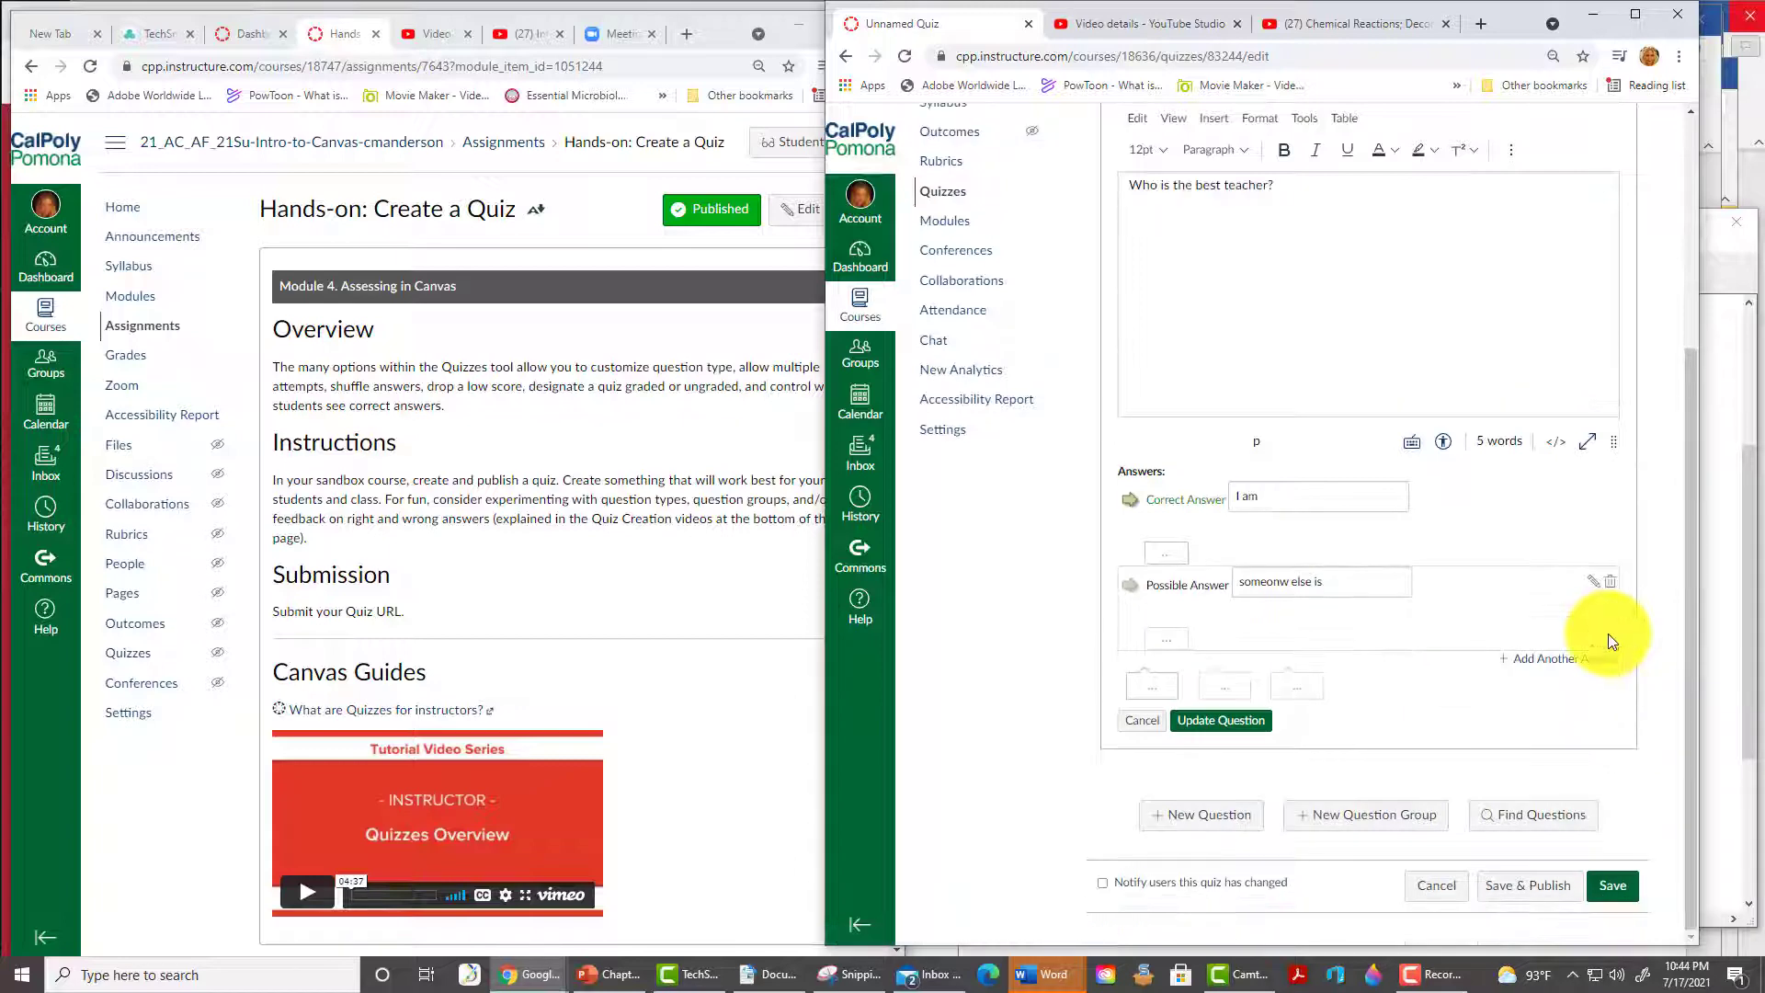
left_click(1572, 663)
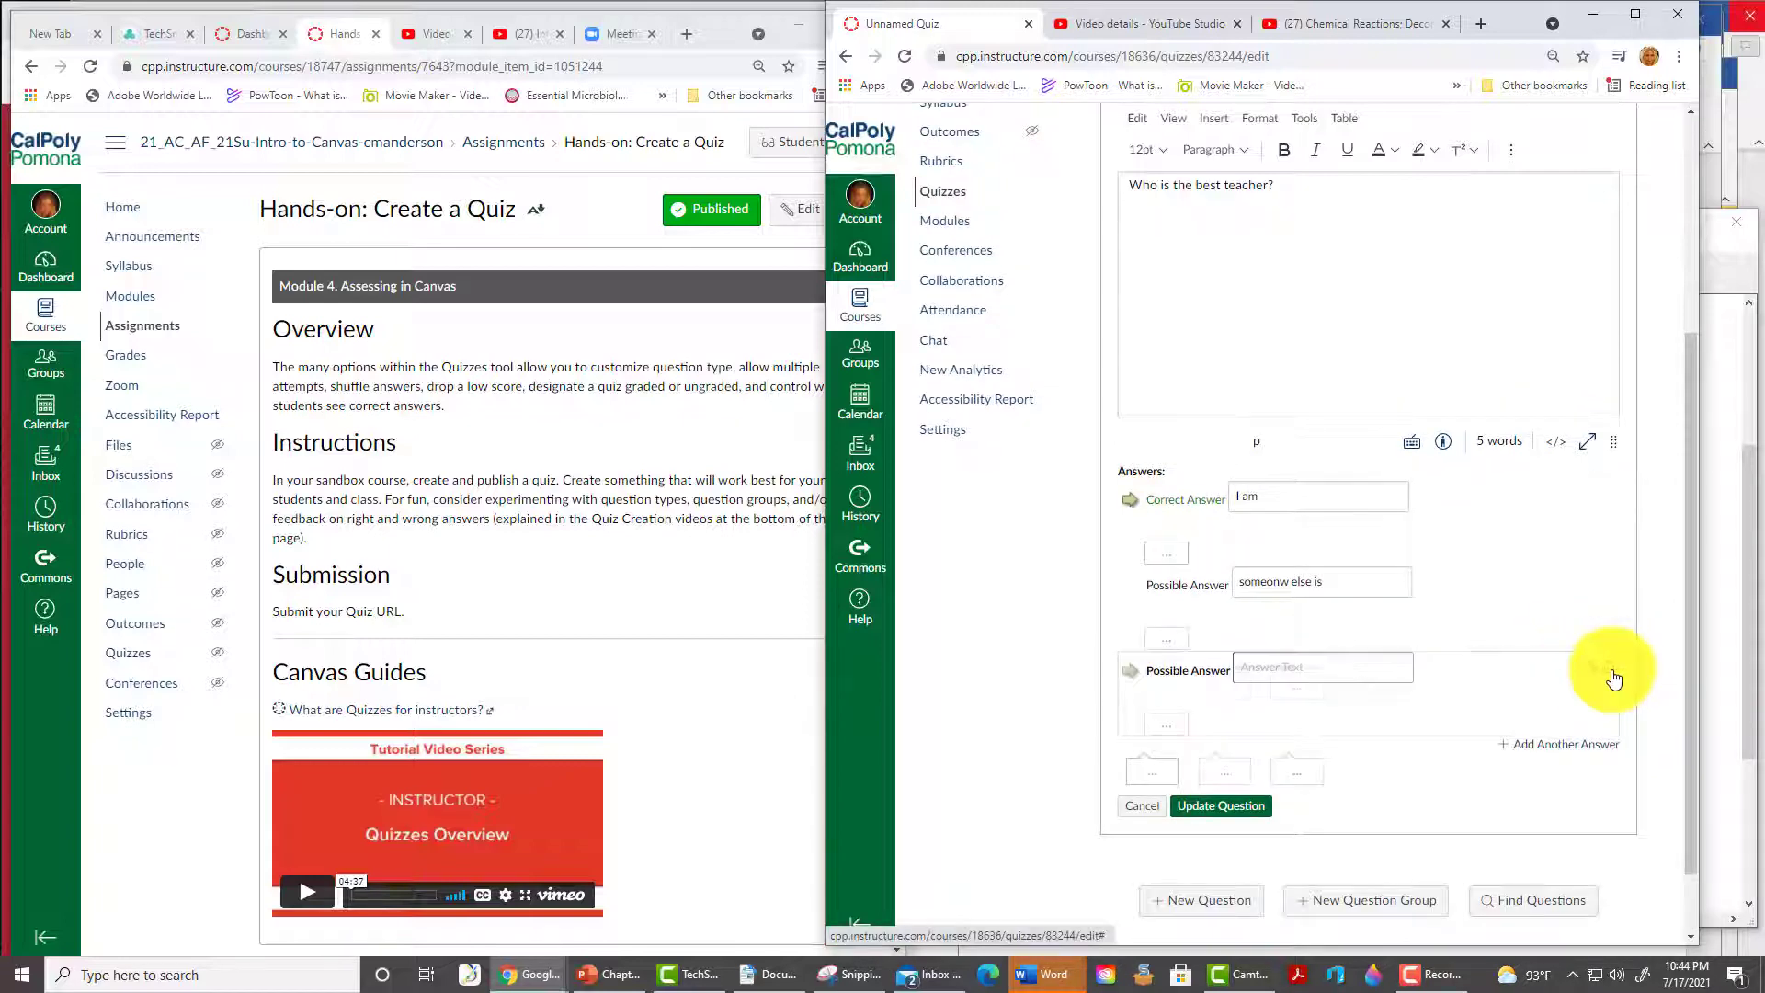
left_click(1609, 668)
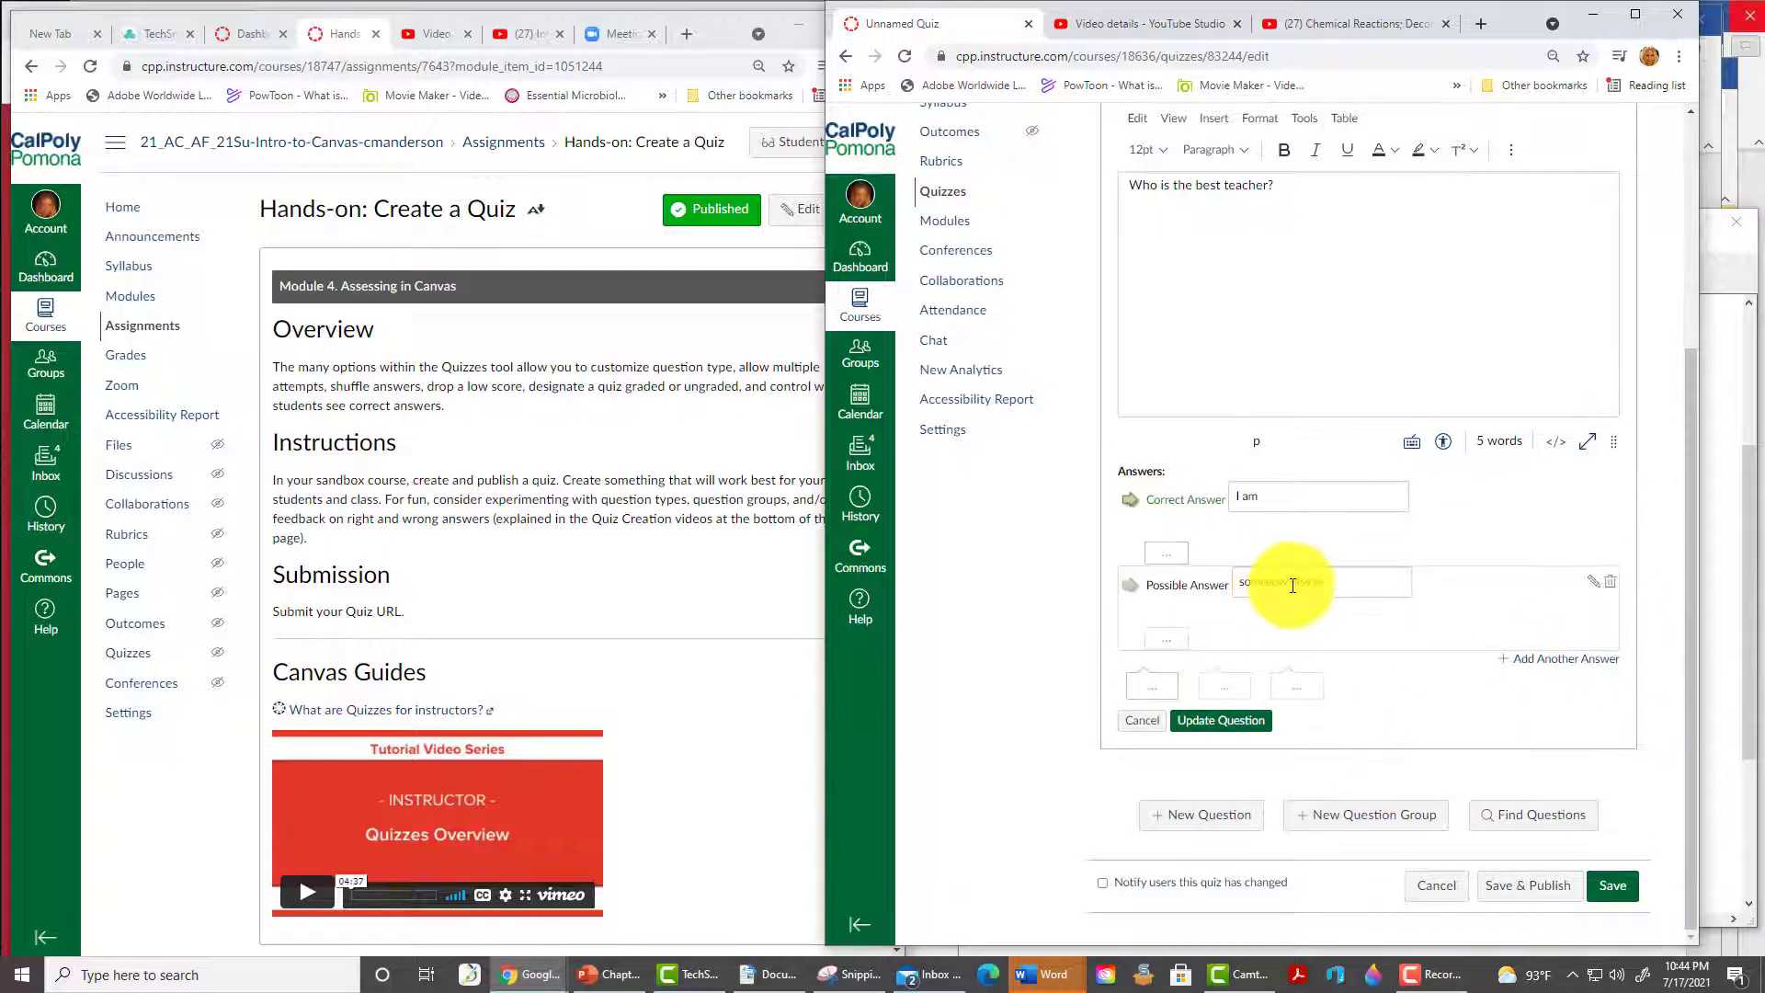
left_click(1231, 722)
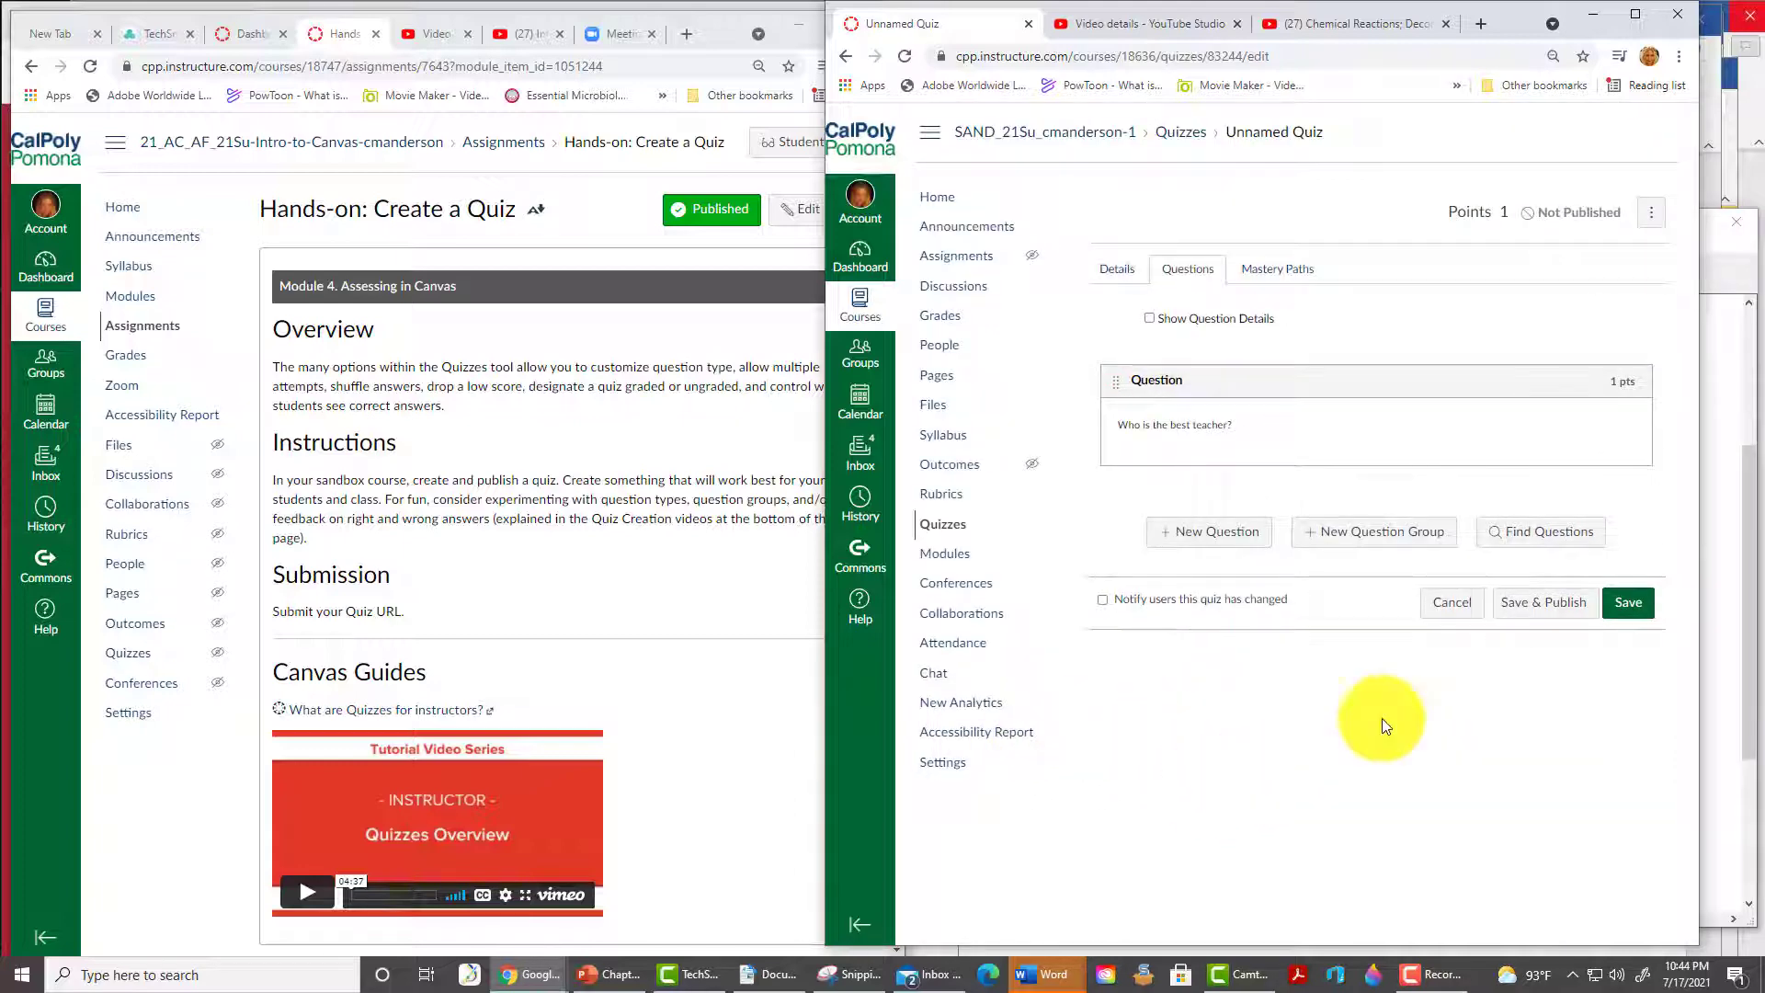
left_click(1550, 603)
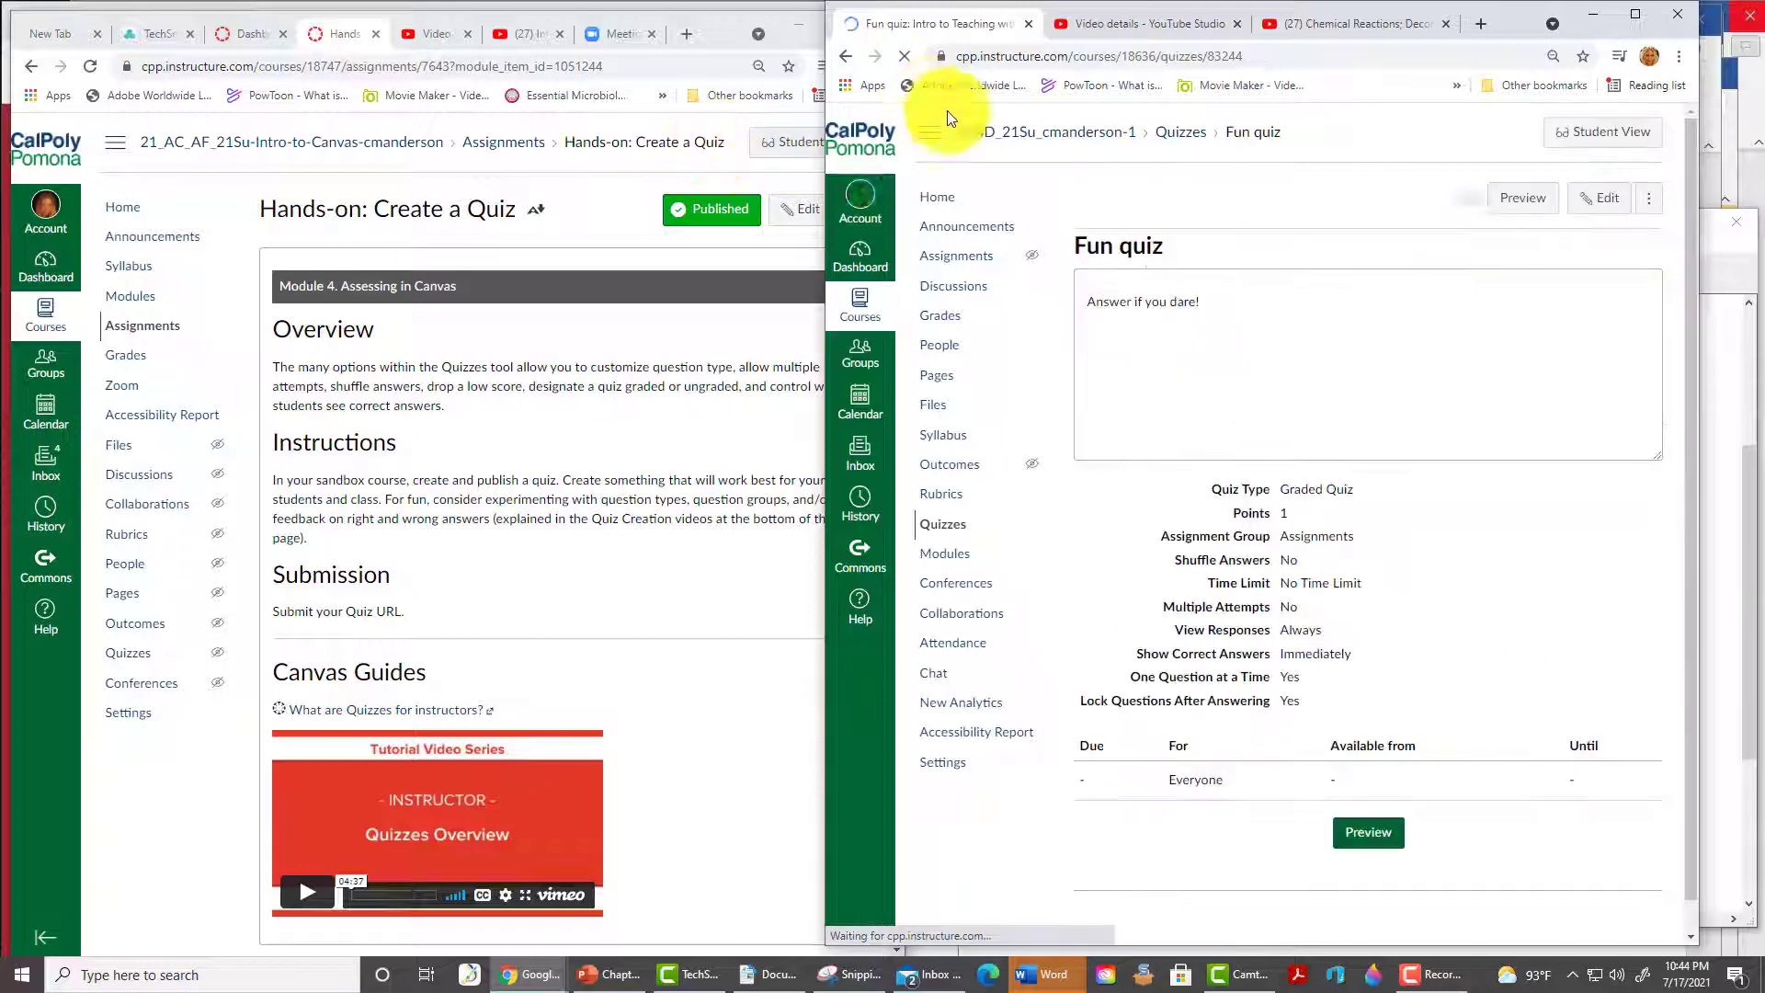
- Submit the copied Fun quiz URL as the test student's website entry, then go to the next item
left_click(1252, 57)
key("ctrl+c")
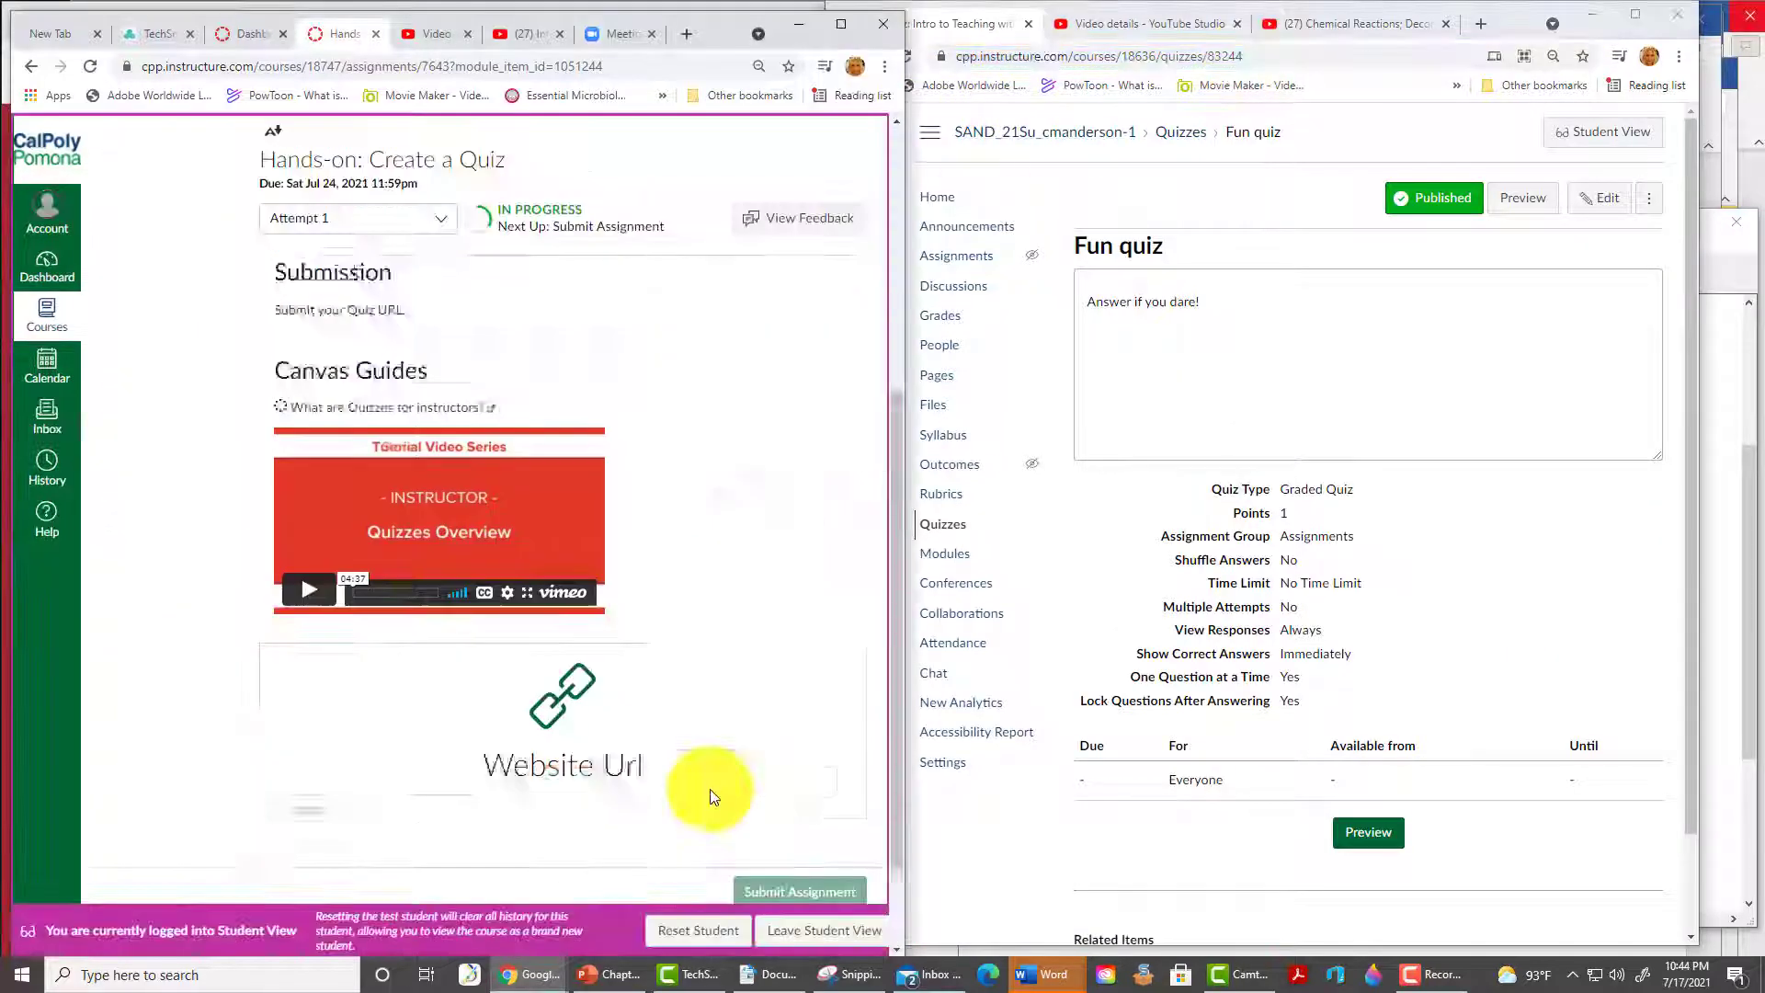
scroll(710, 789, "down", 2)
left_click(516, 681)
key("ctrl+v")
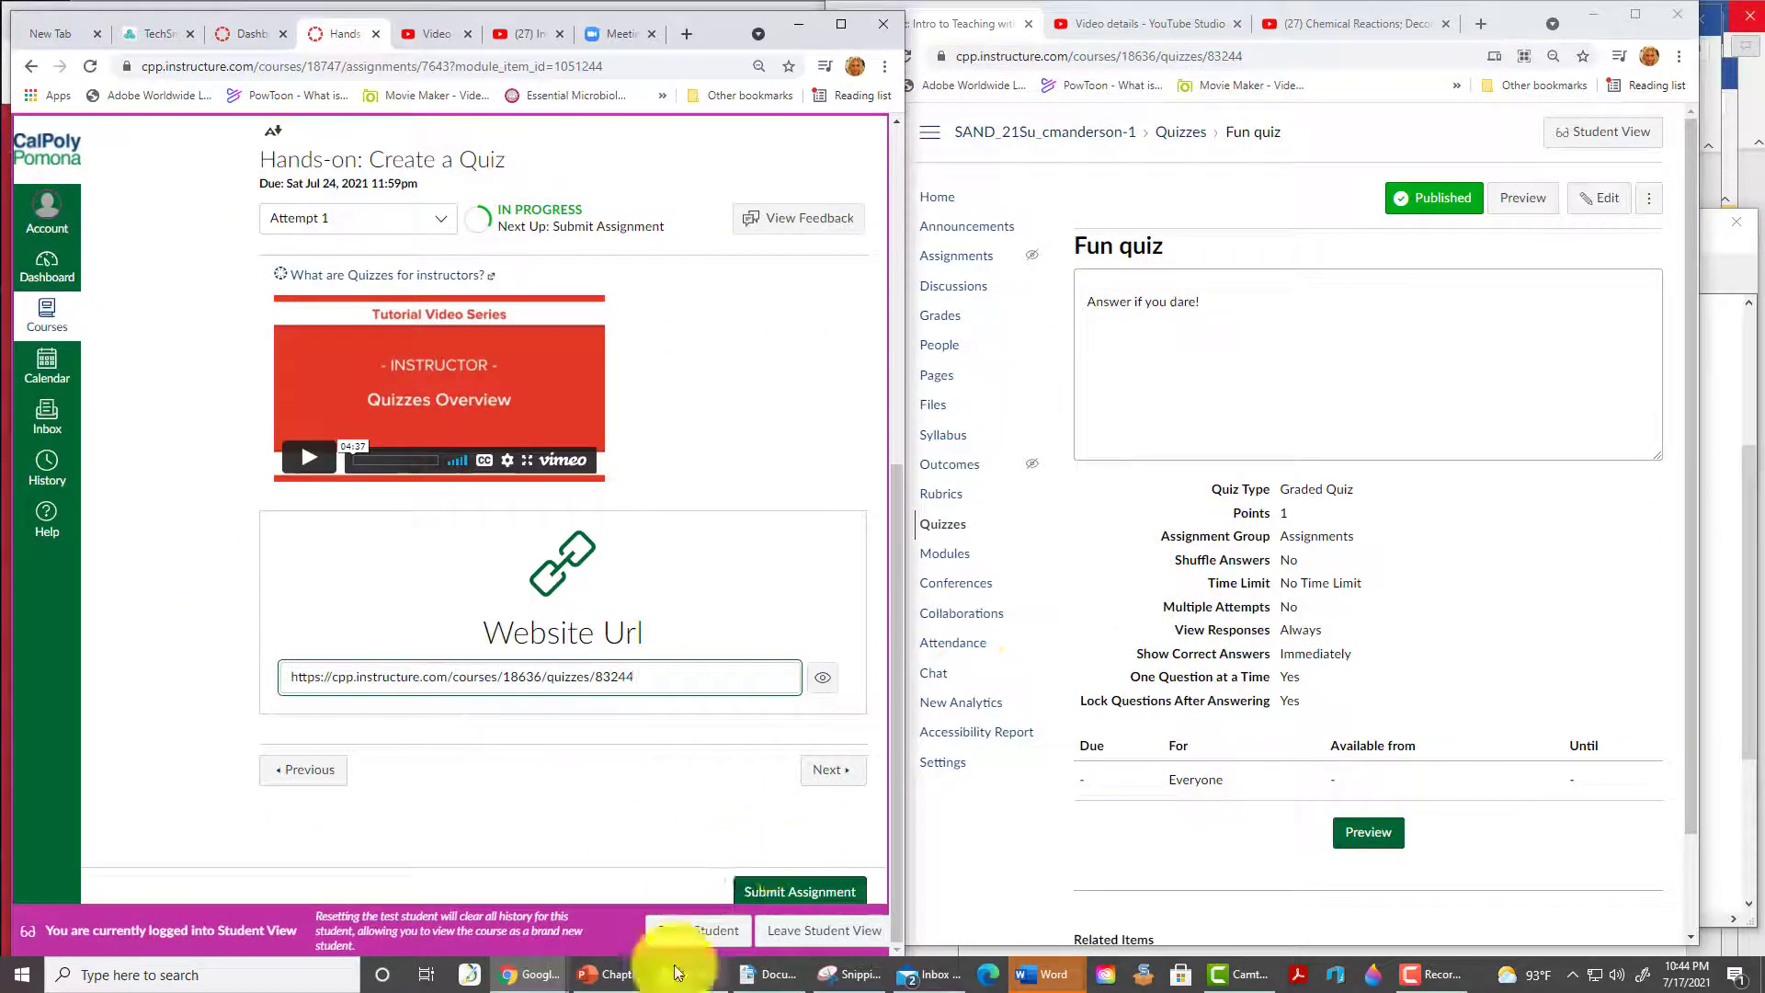
left_click(799, 890)
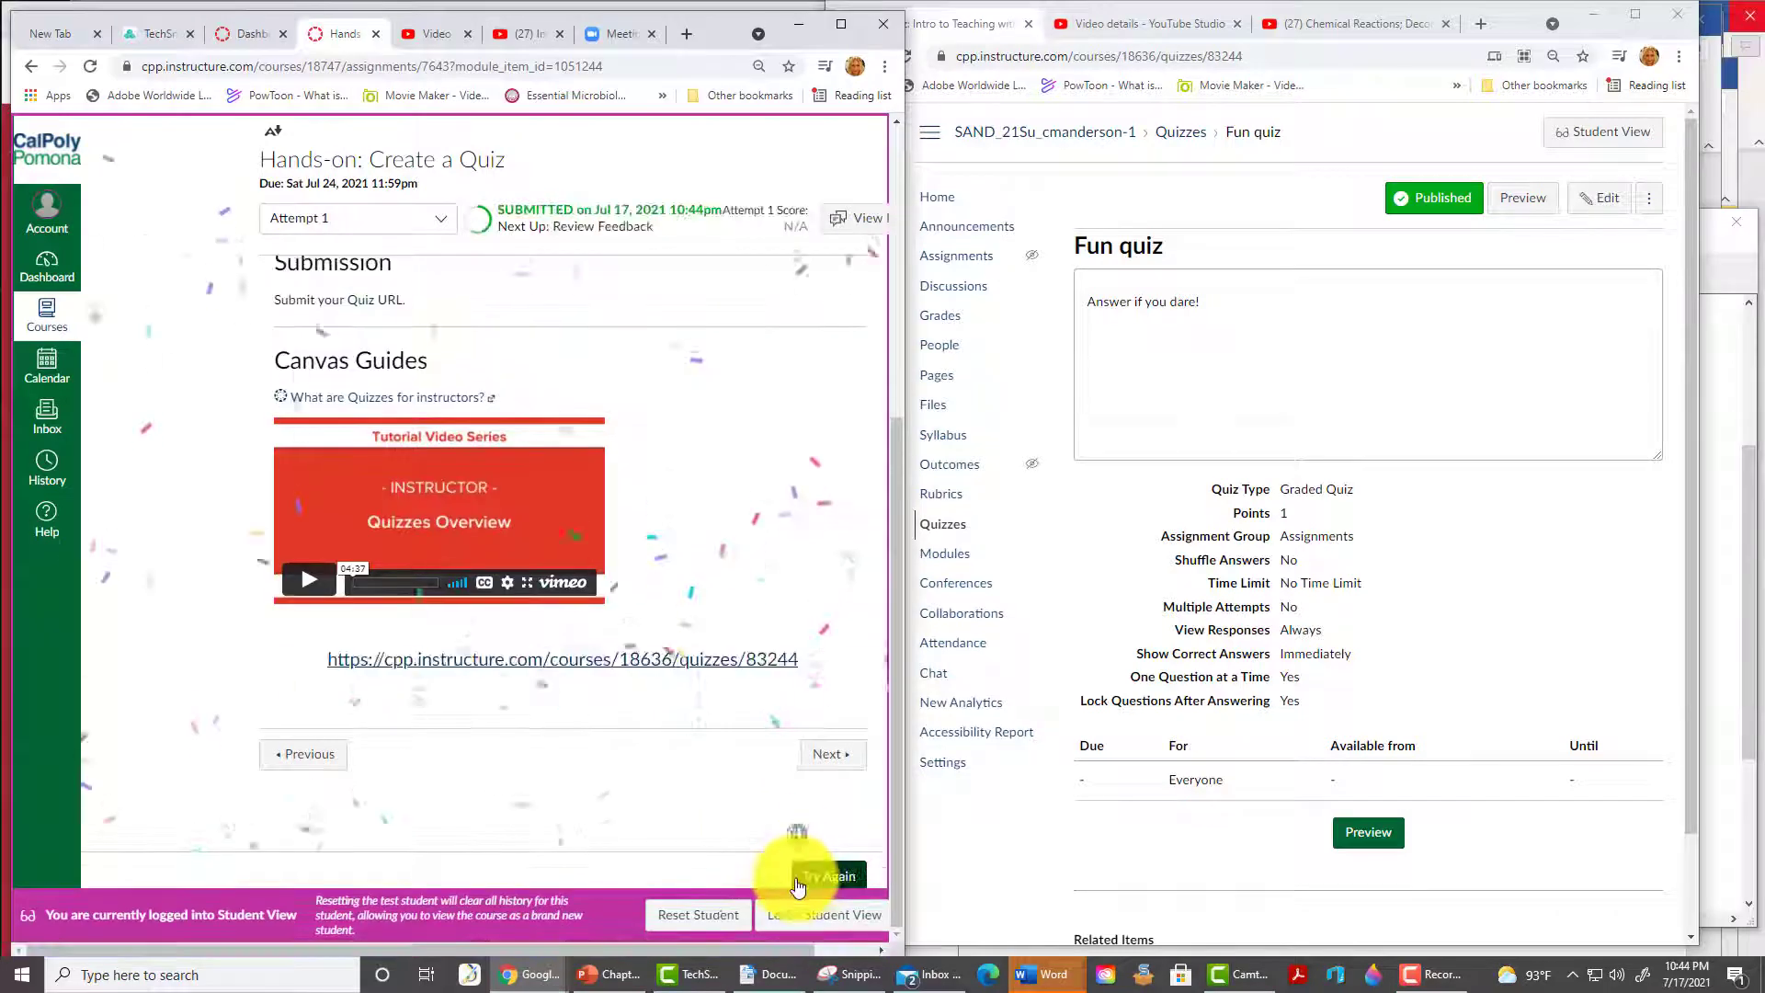
left_click(830, 754)
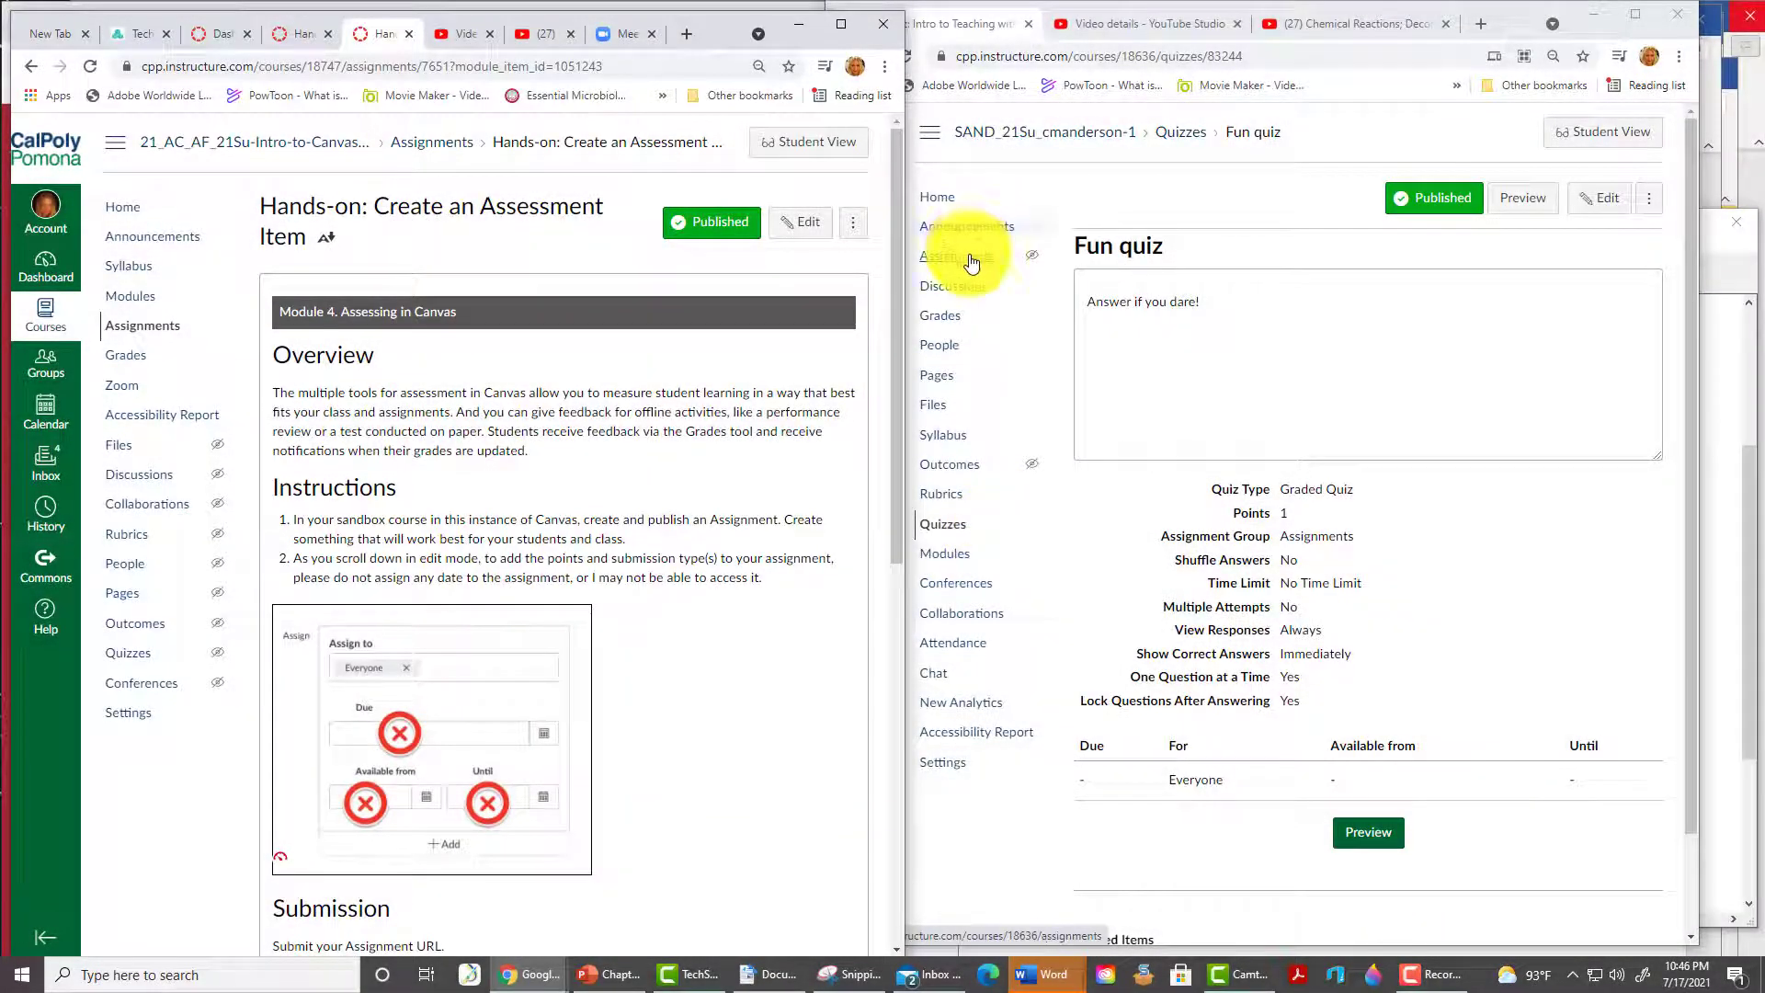
- Create a new assignment named 'Homework' with a chapter-summary description
left_click(971, 263)
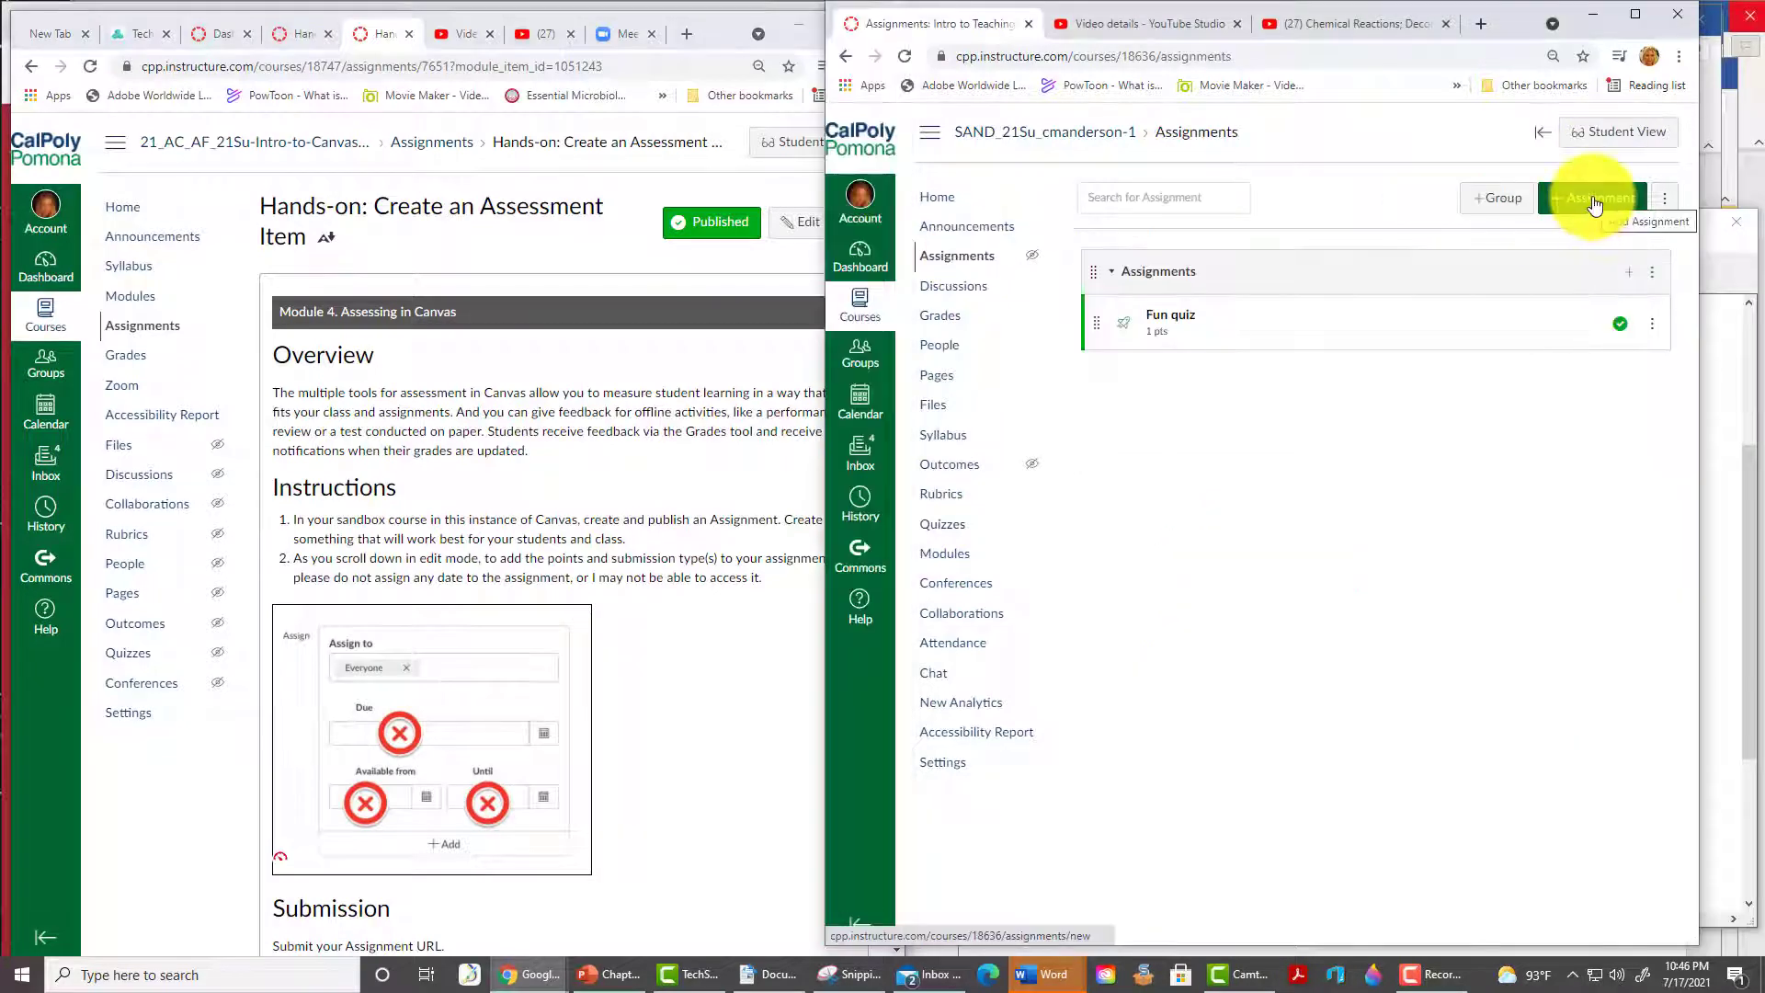
left_click(1595, 202)
left_click(1178, 299)
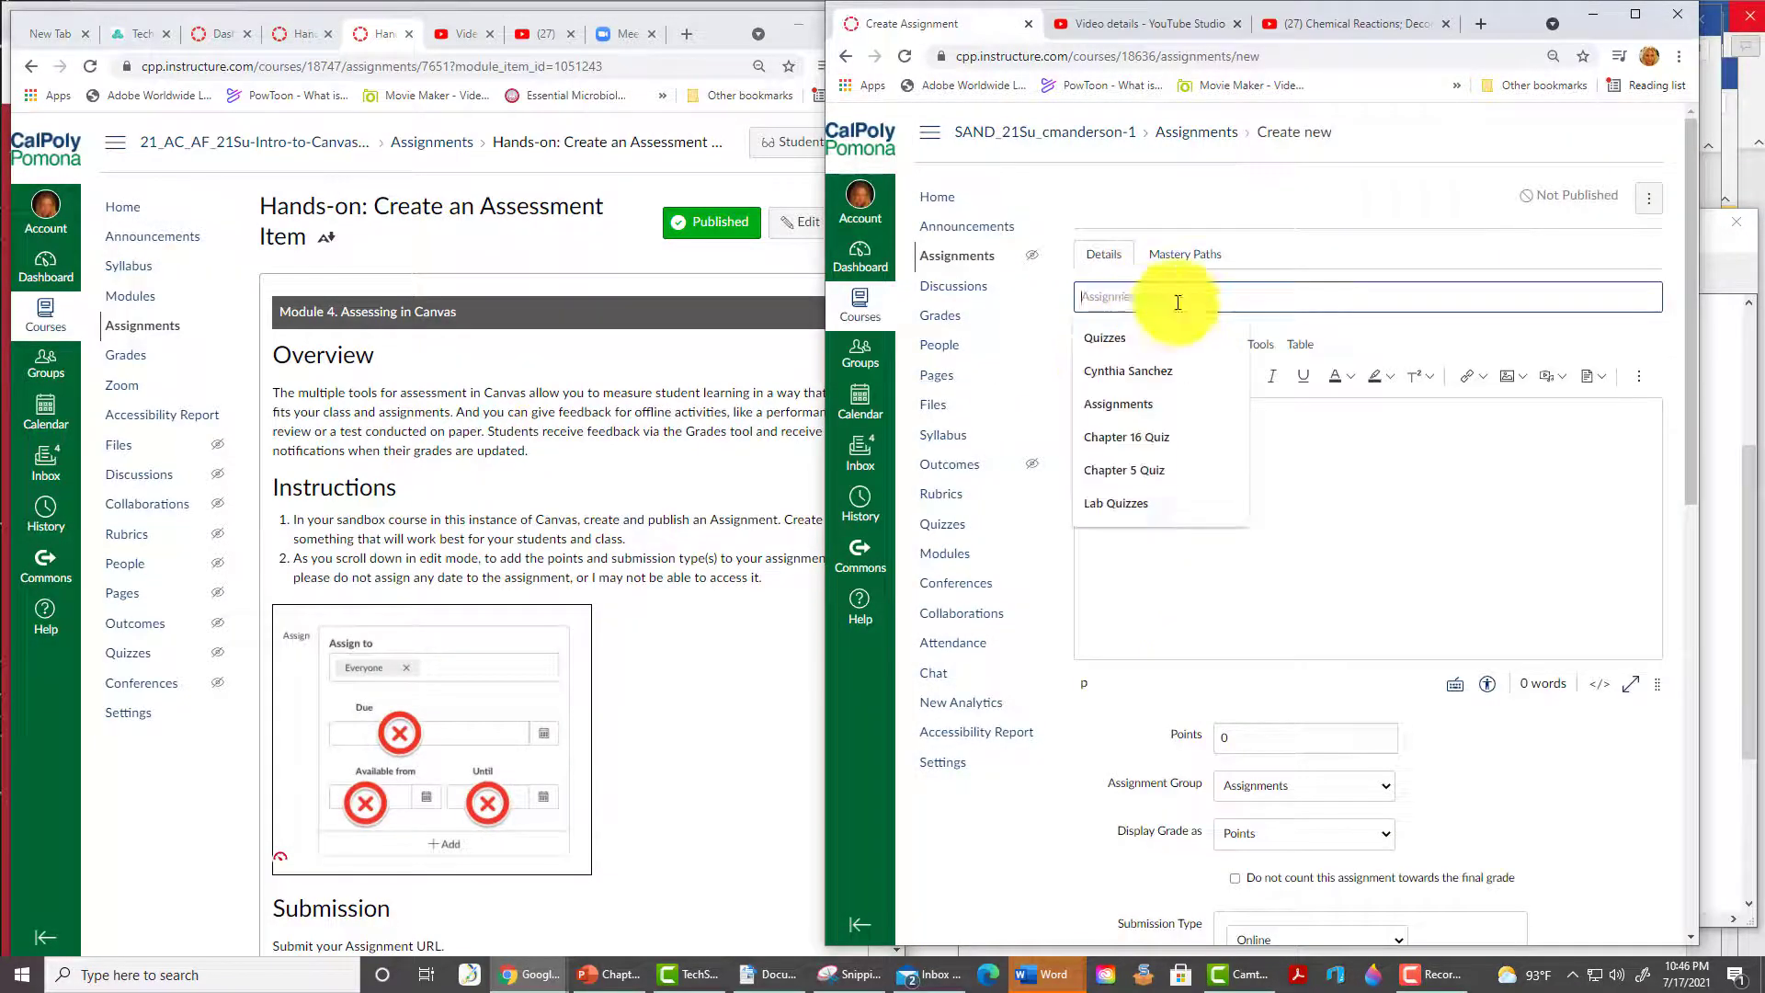
type("Homework")
left_click(1158, 338)
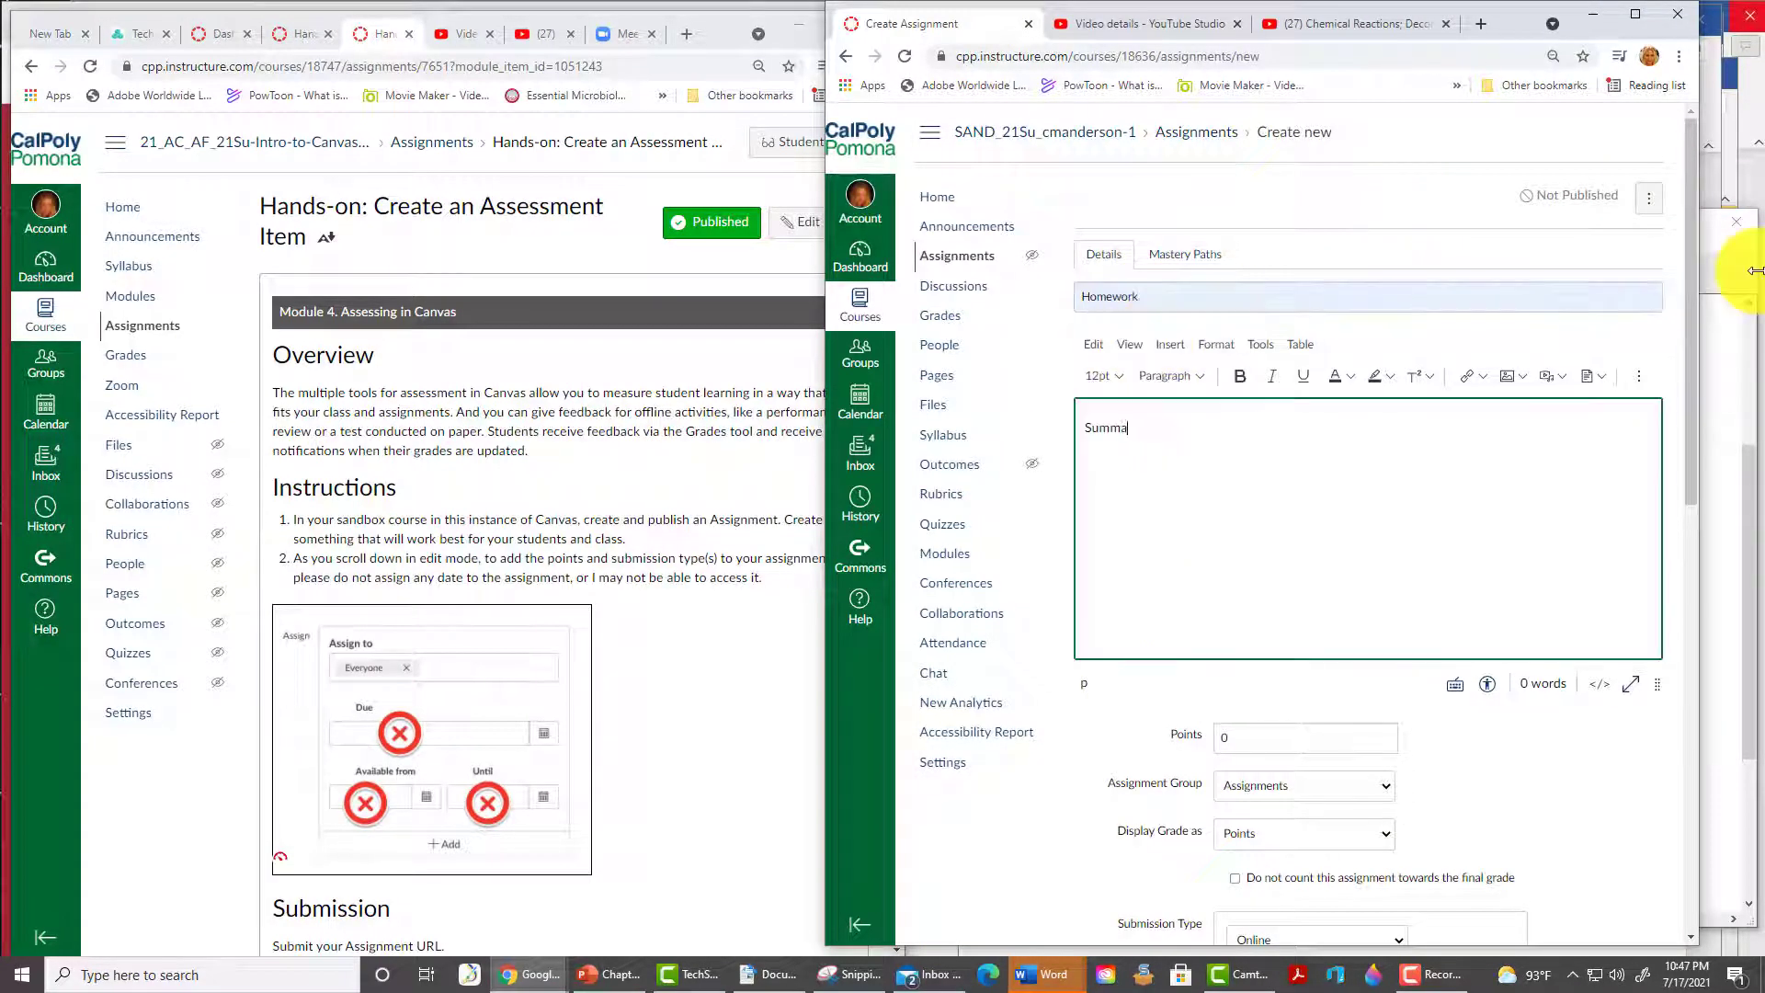
type("rize the chapter in your own words")
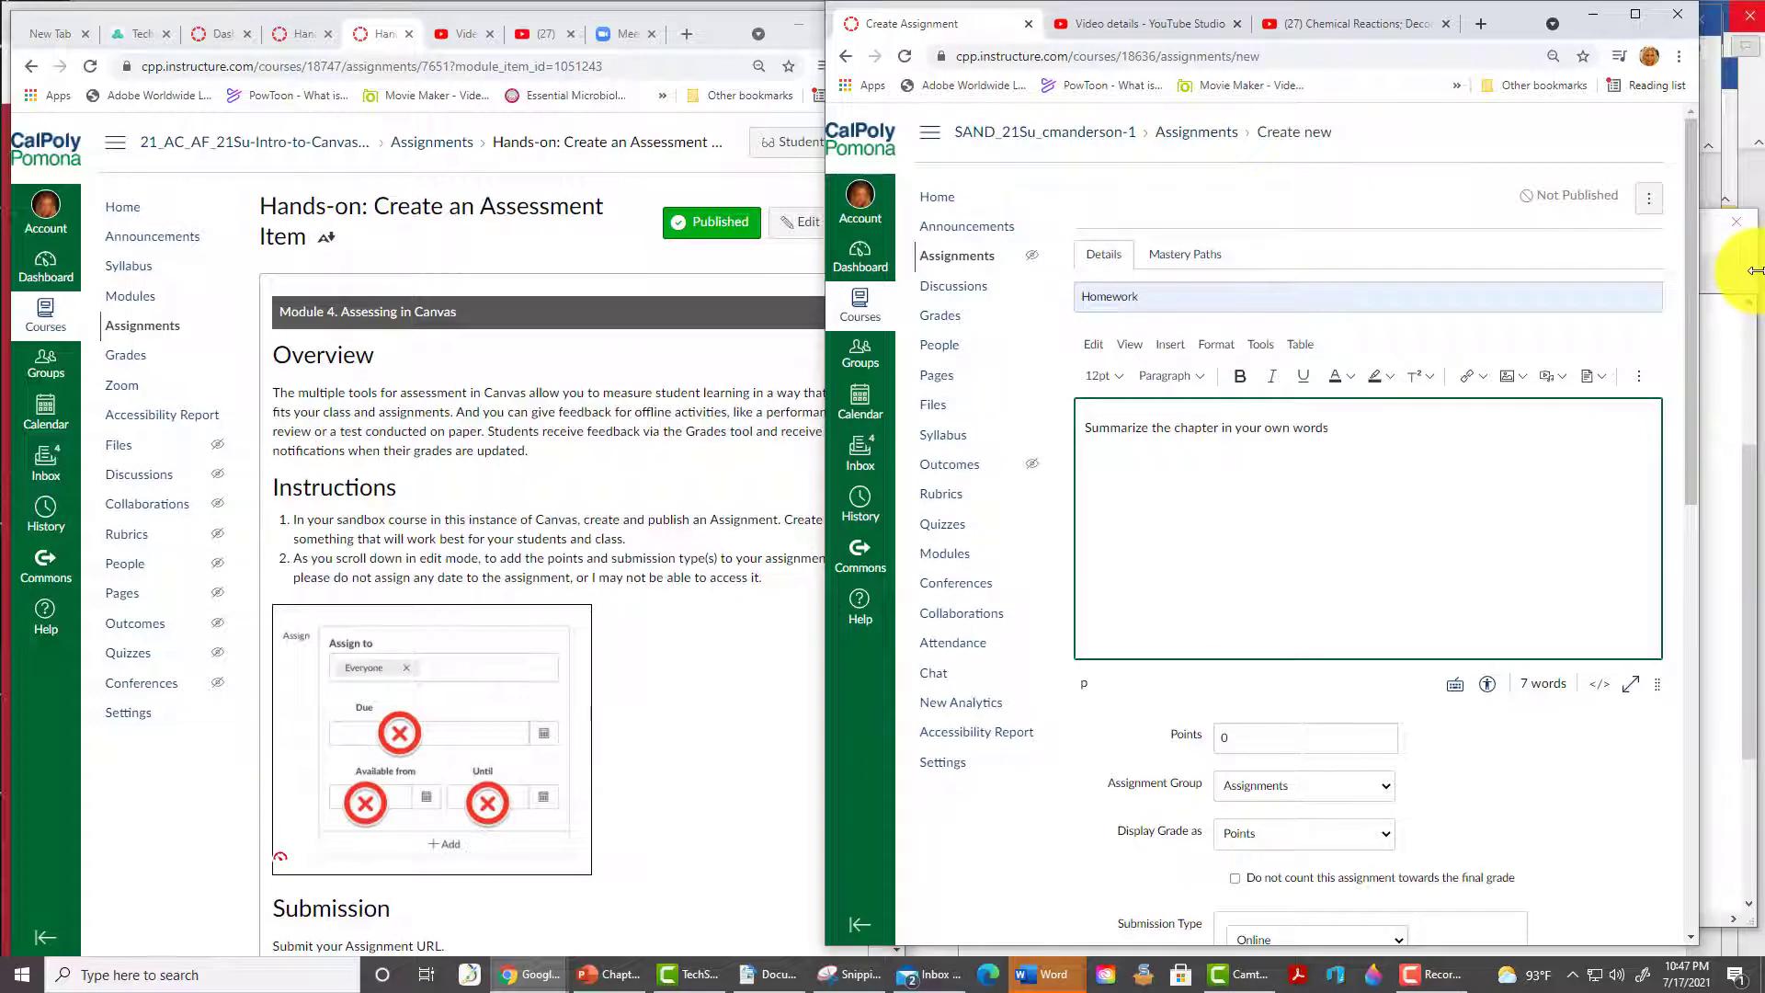
- Give it 5 points and Text Entry submission, save and publish, and copy its URL
scroll(1379, 591, "down", 1)
left_click(1218, 647)
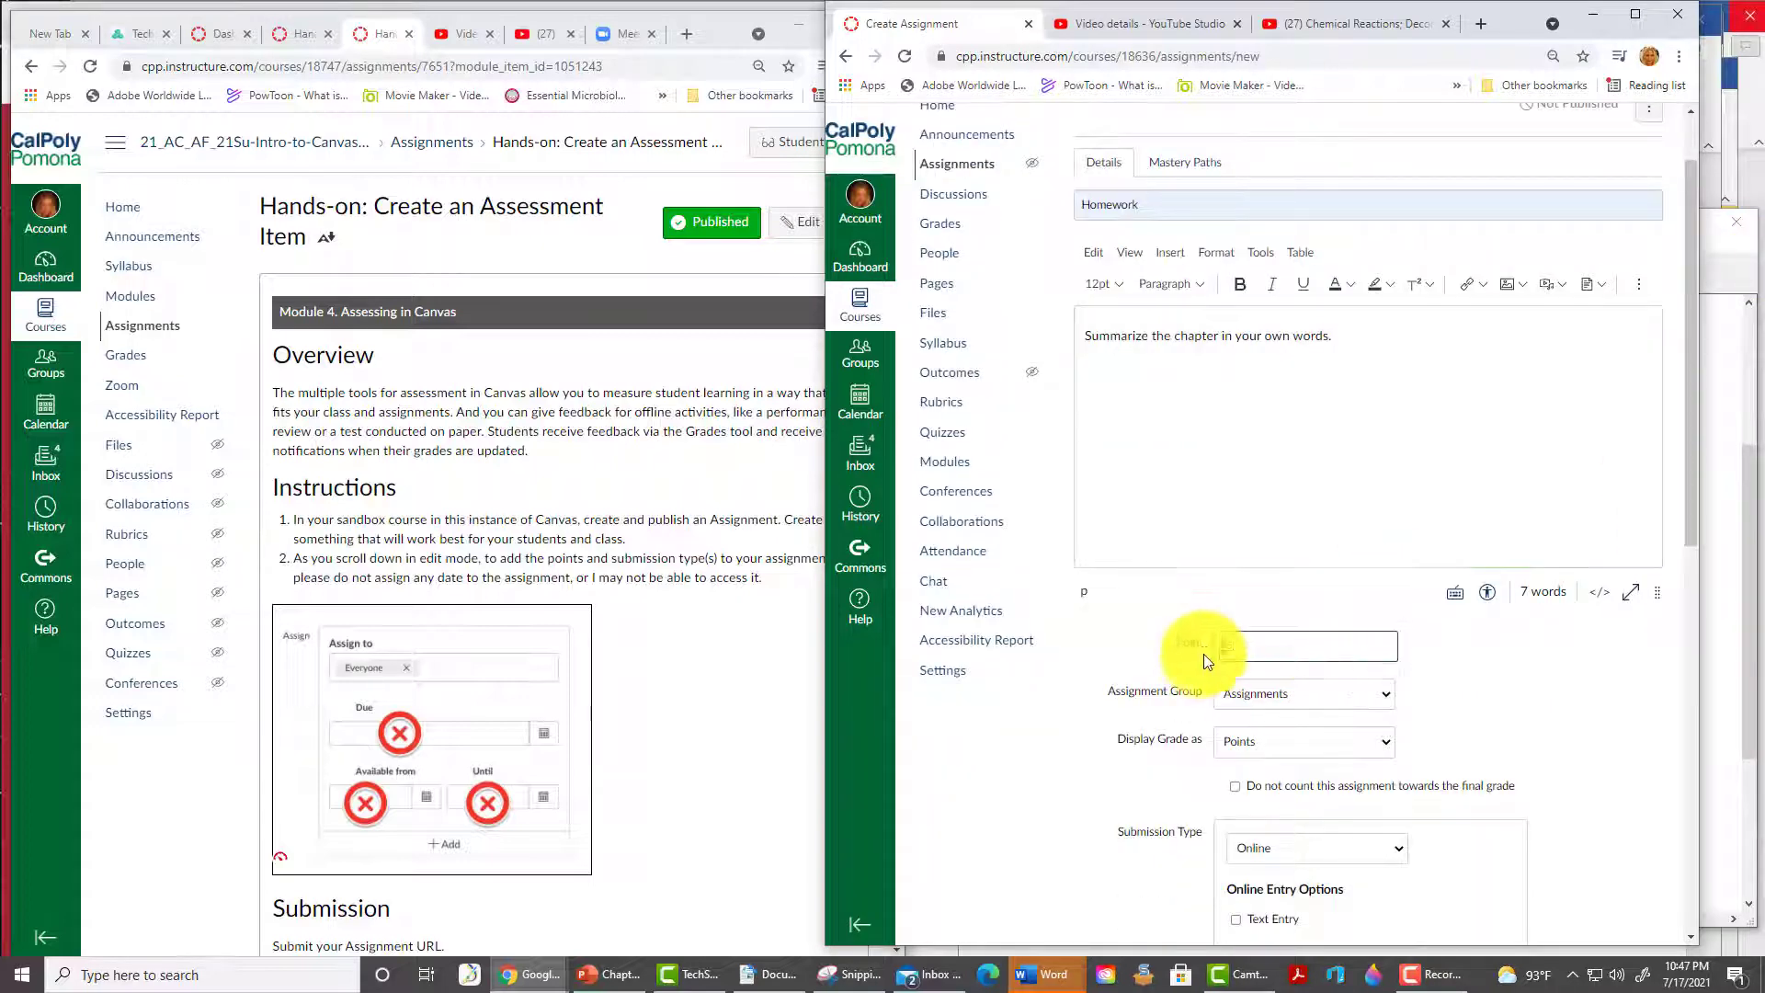
type("5")
scroll(1168, 703, "down", 3)
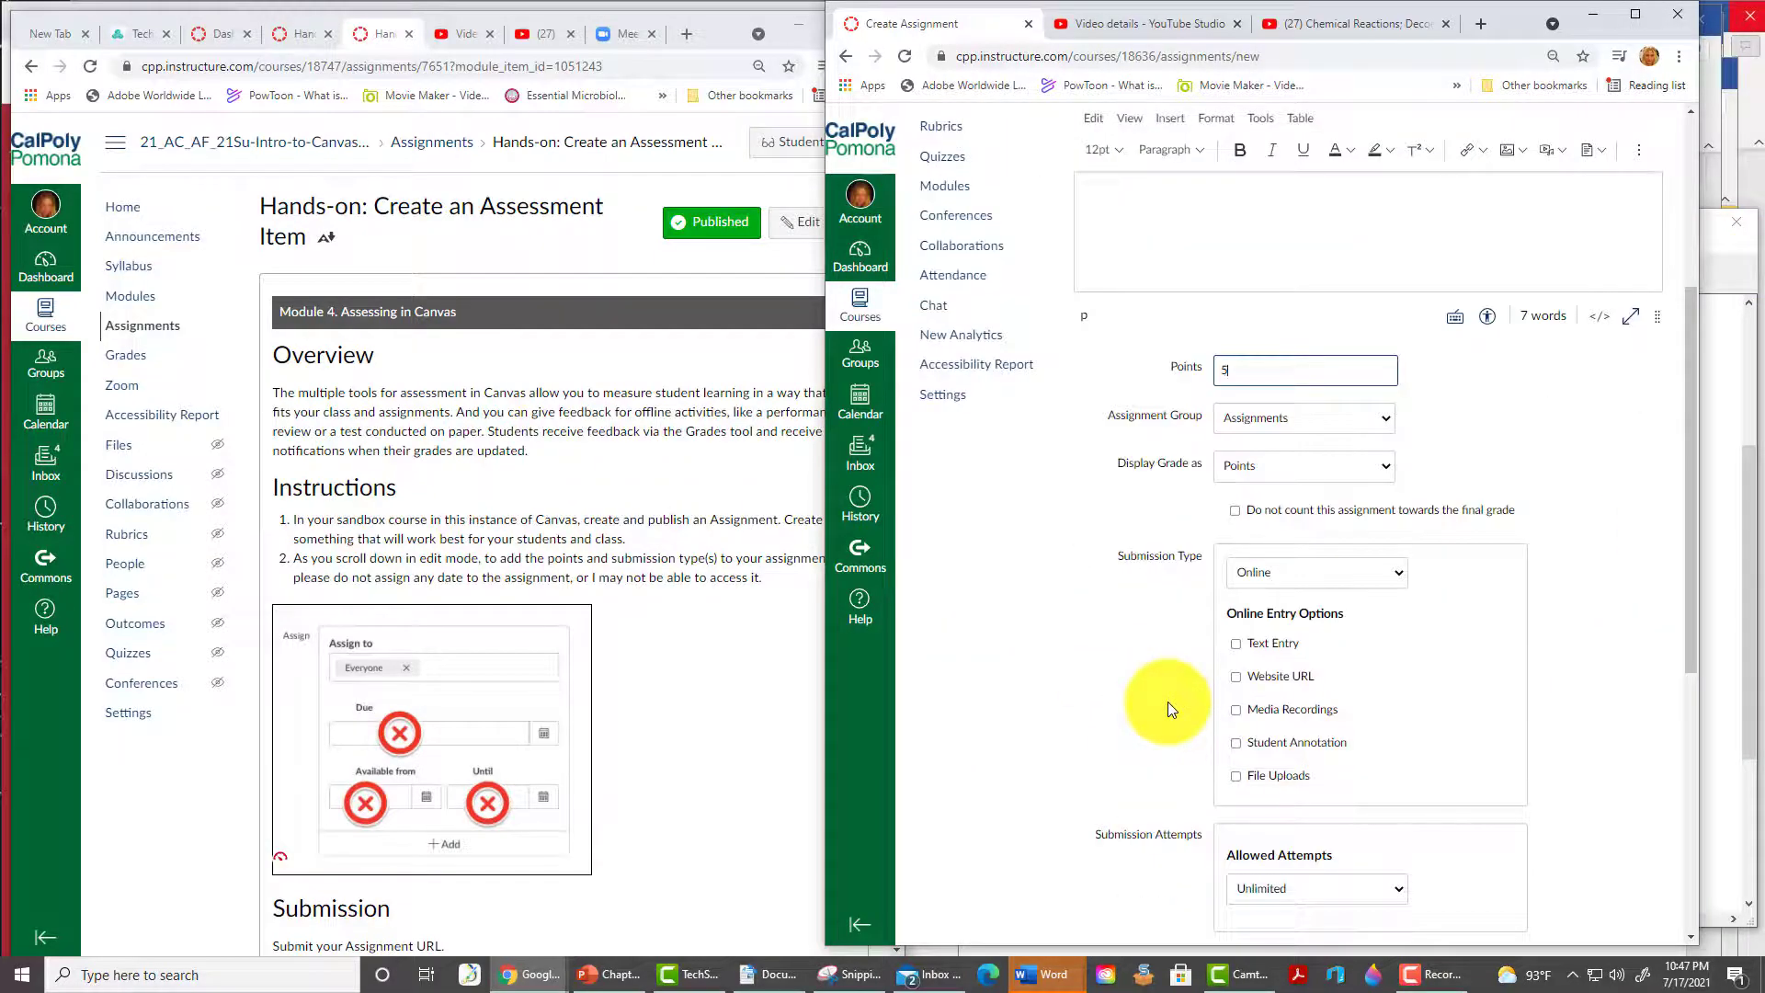
left_click(1235, 647)
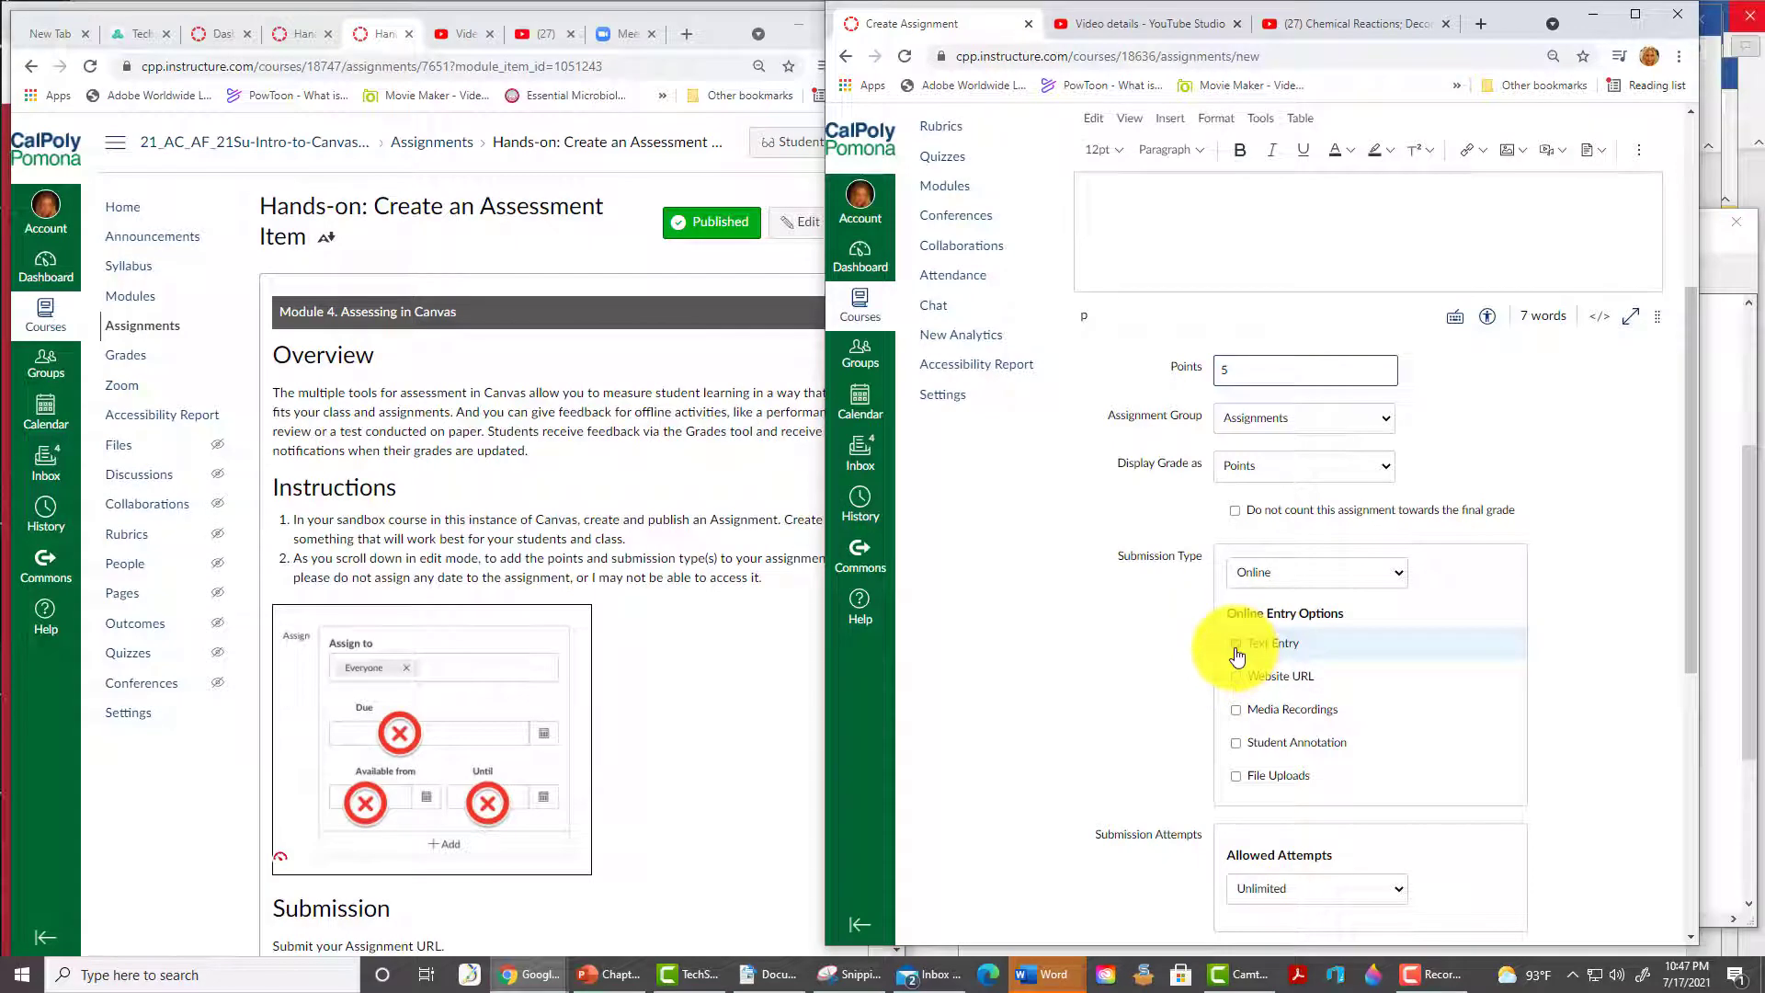
scroll(1111, 728, "down", 6)
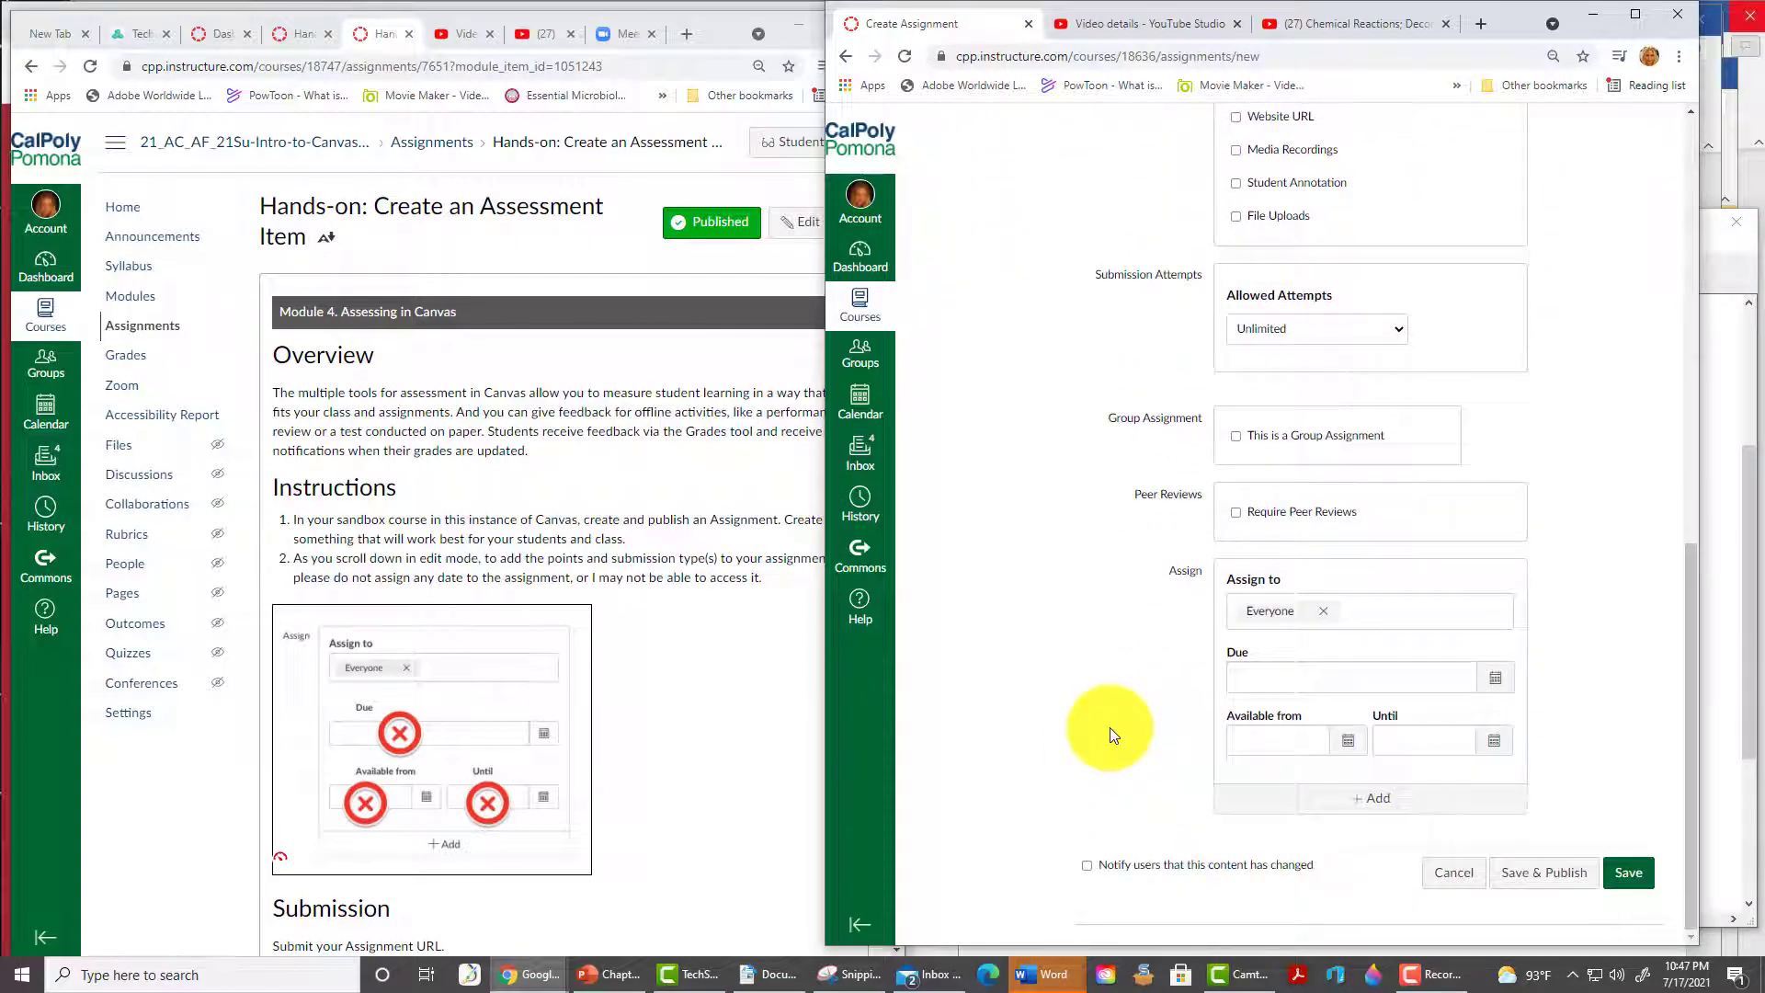
left_click(1550, 872)
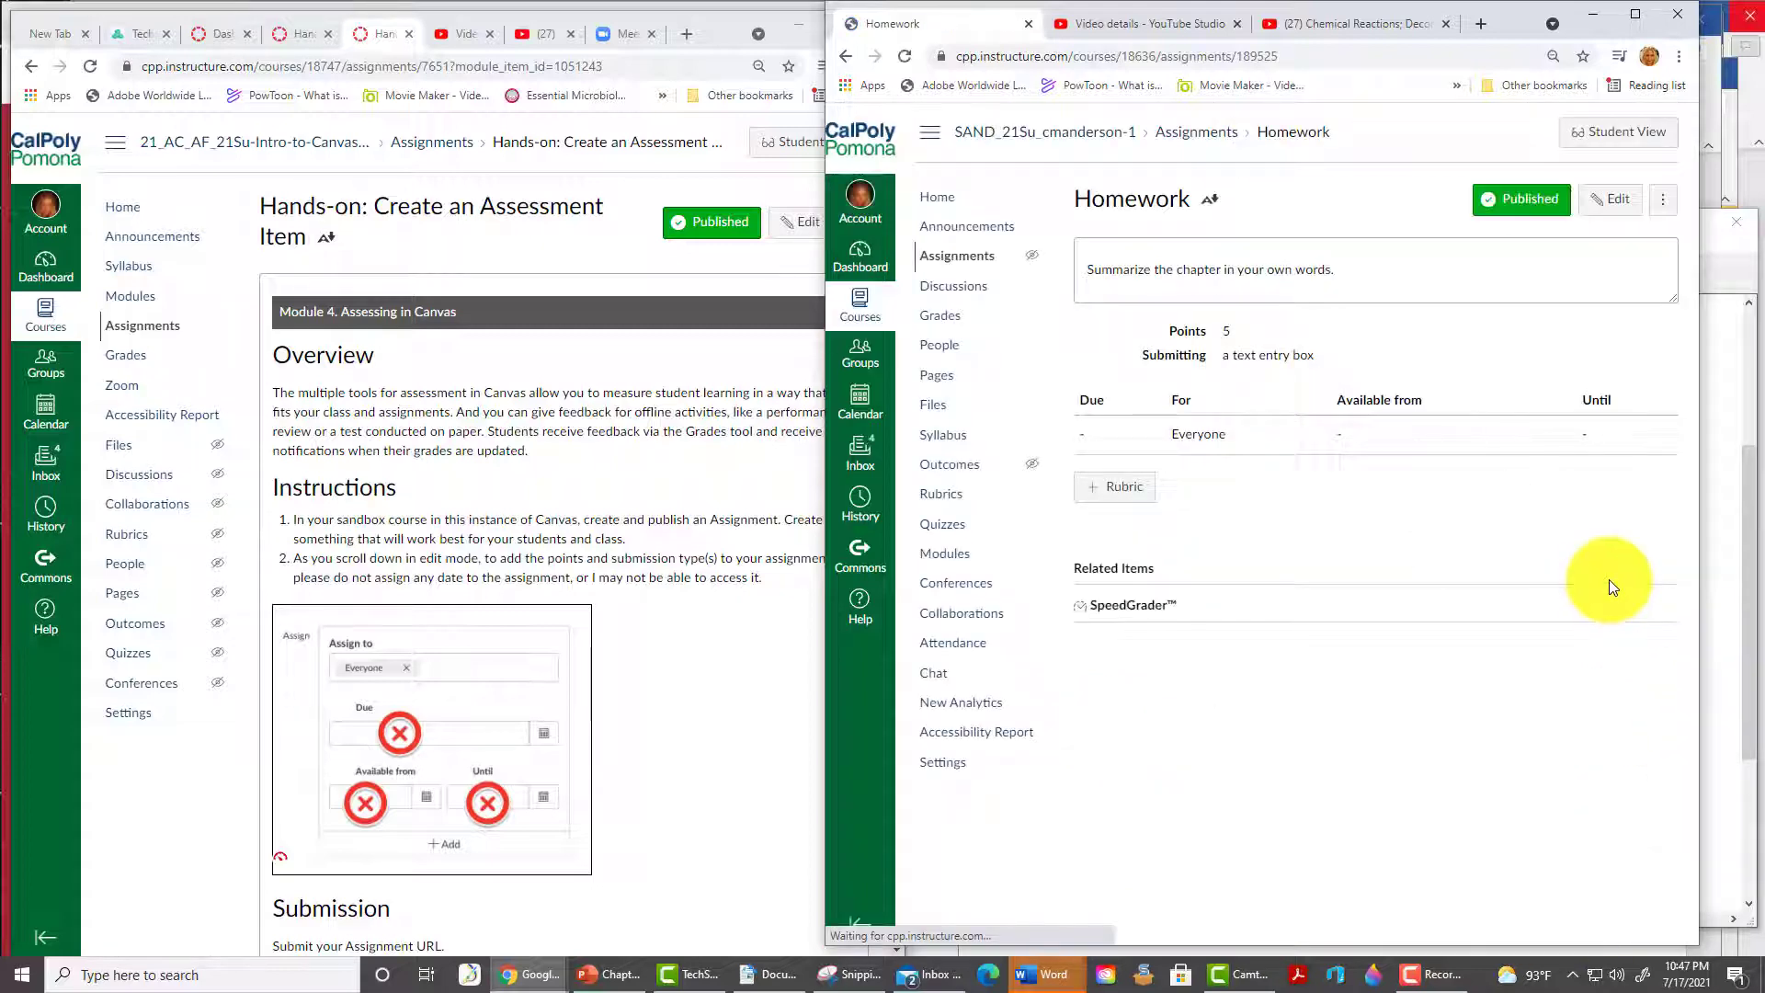
left_click(1336, 56)
key("ctrl+c")
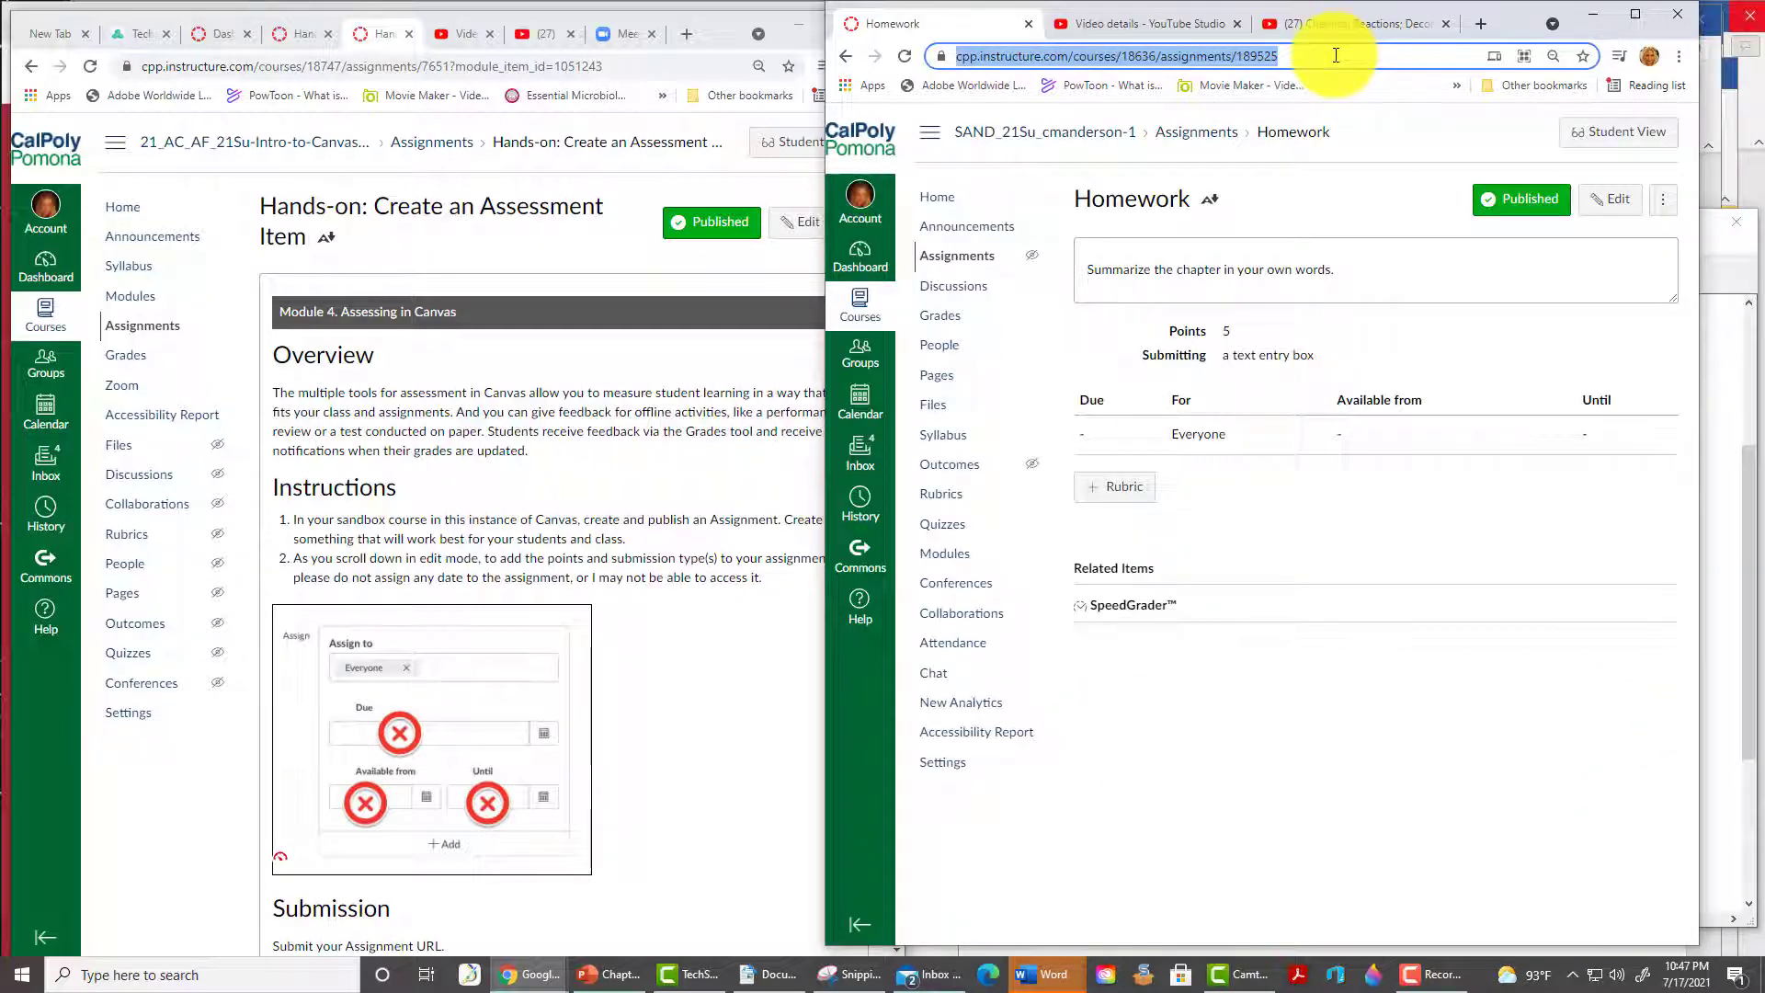
- Paste the Homework assignment link into the test student's Website Url and submit it
left_click(526, 670)
left_click(529, 670)
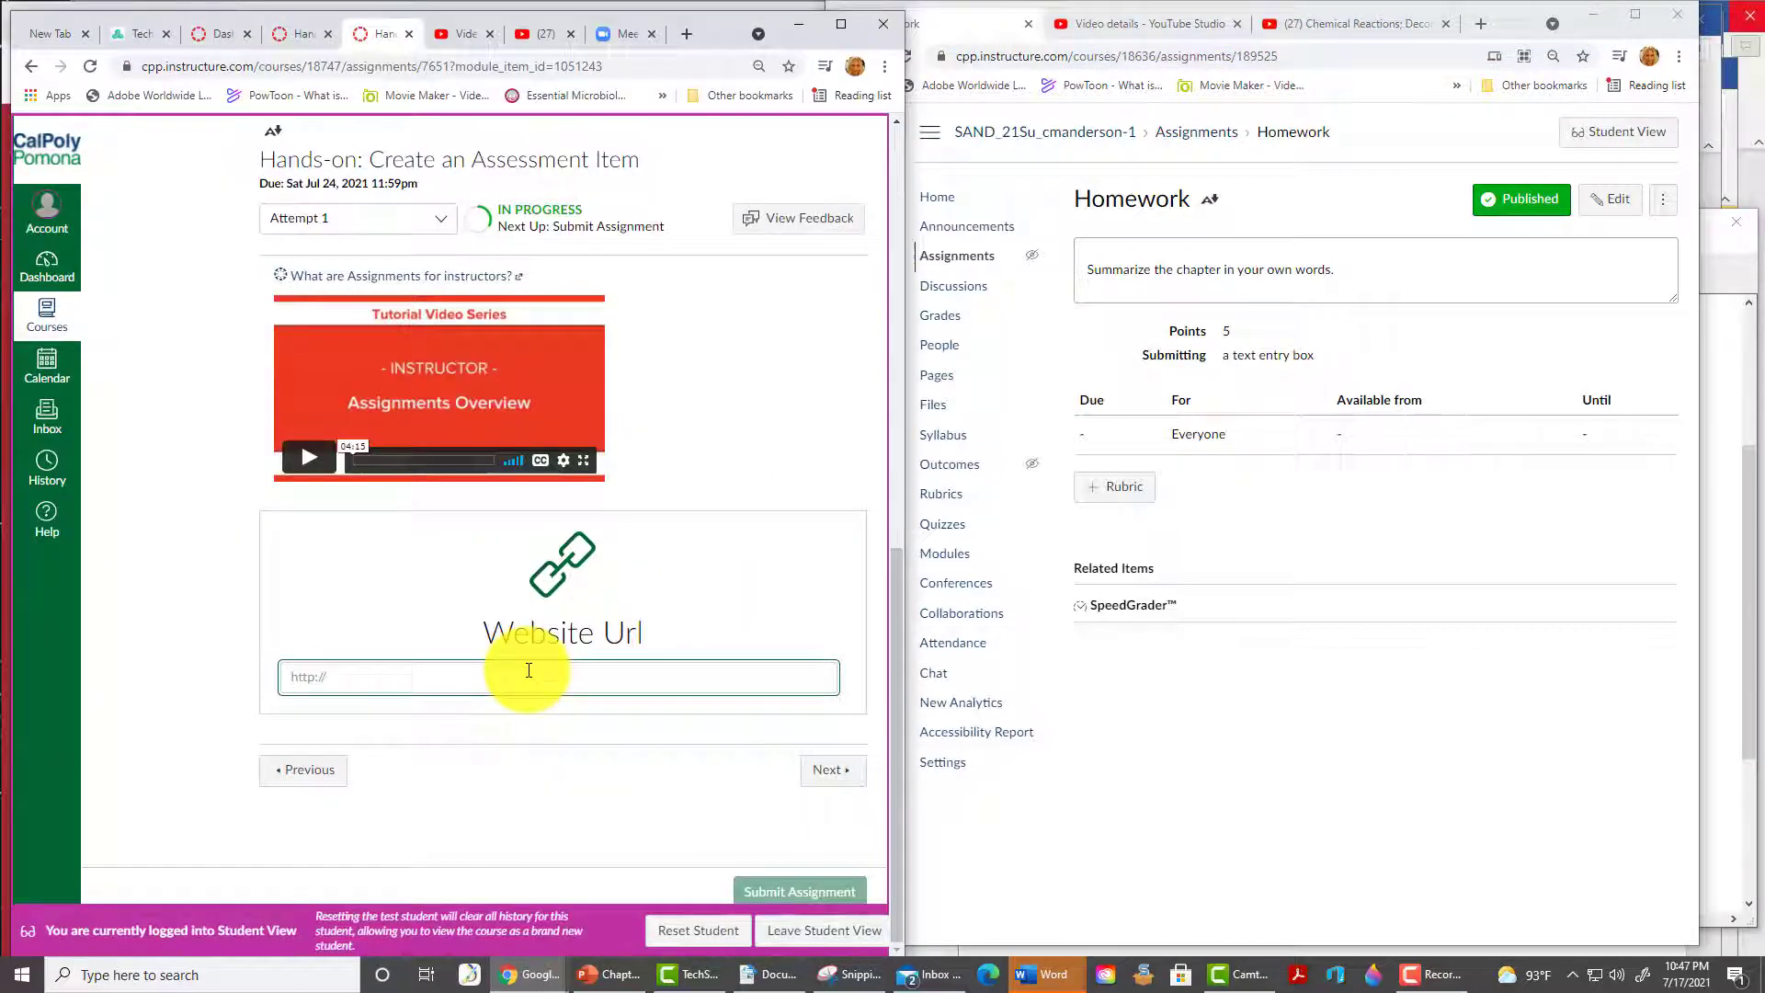
key("ctrl+v")
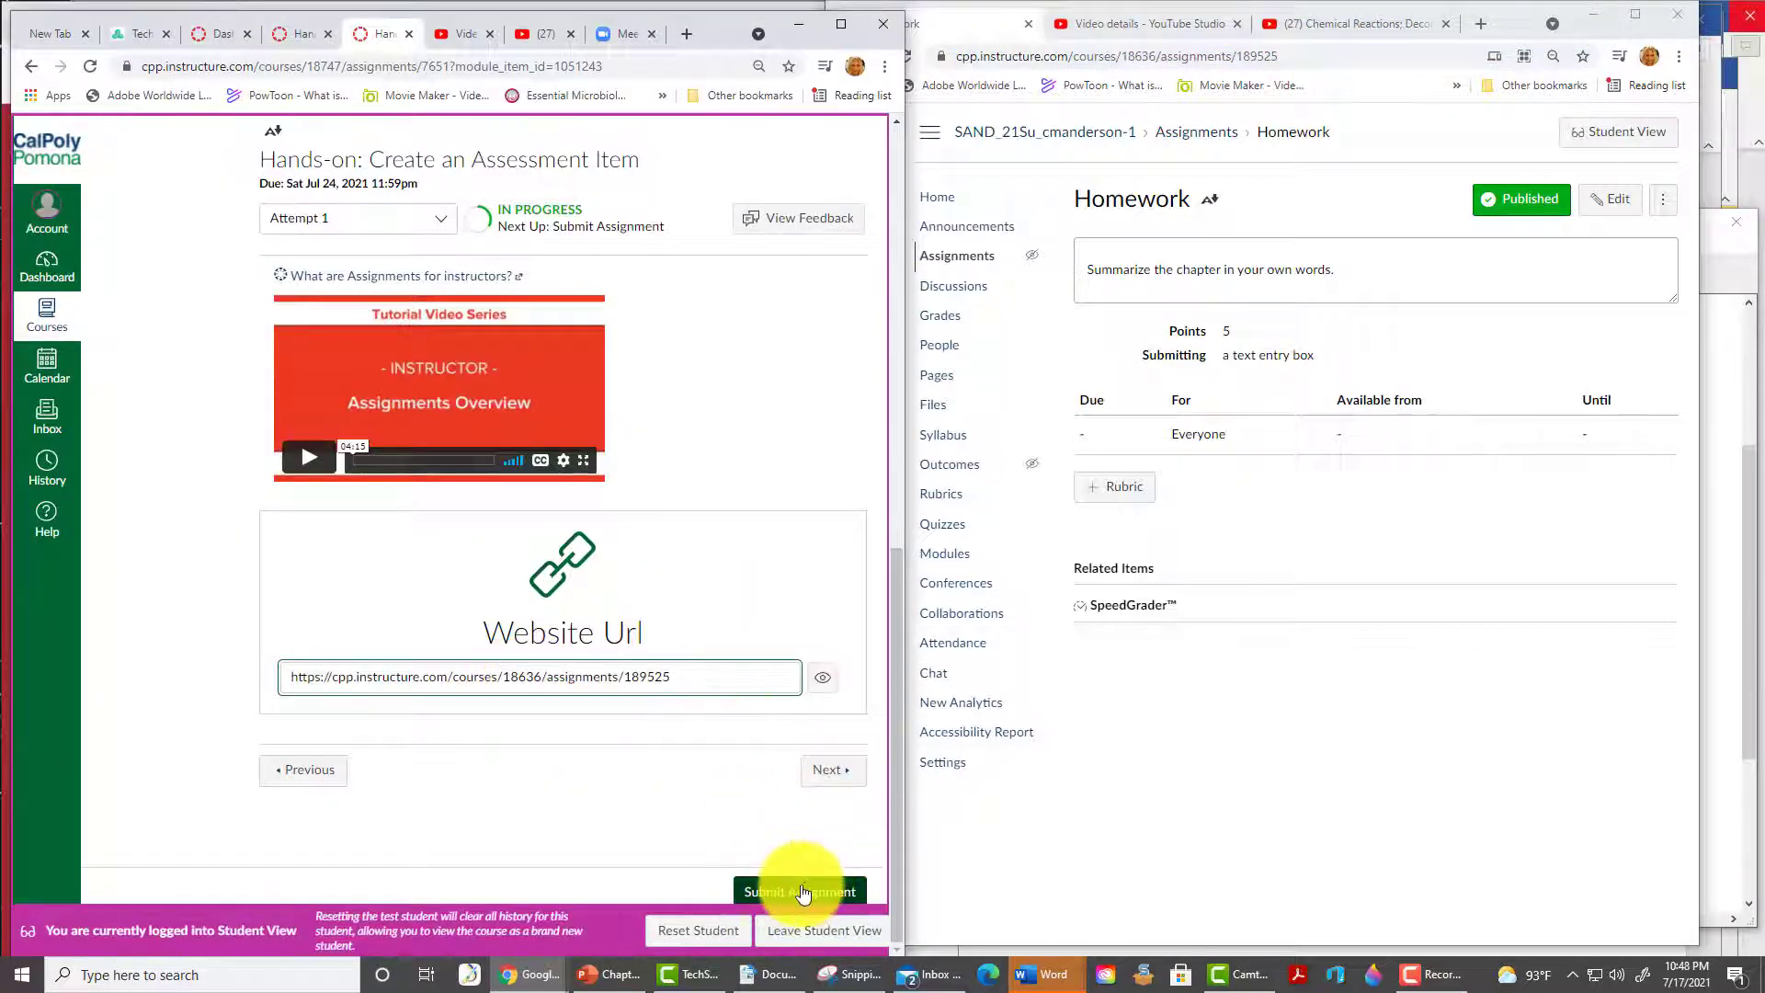
left_click(803, 892)
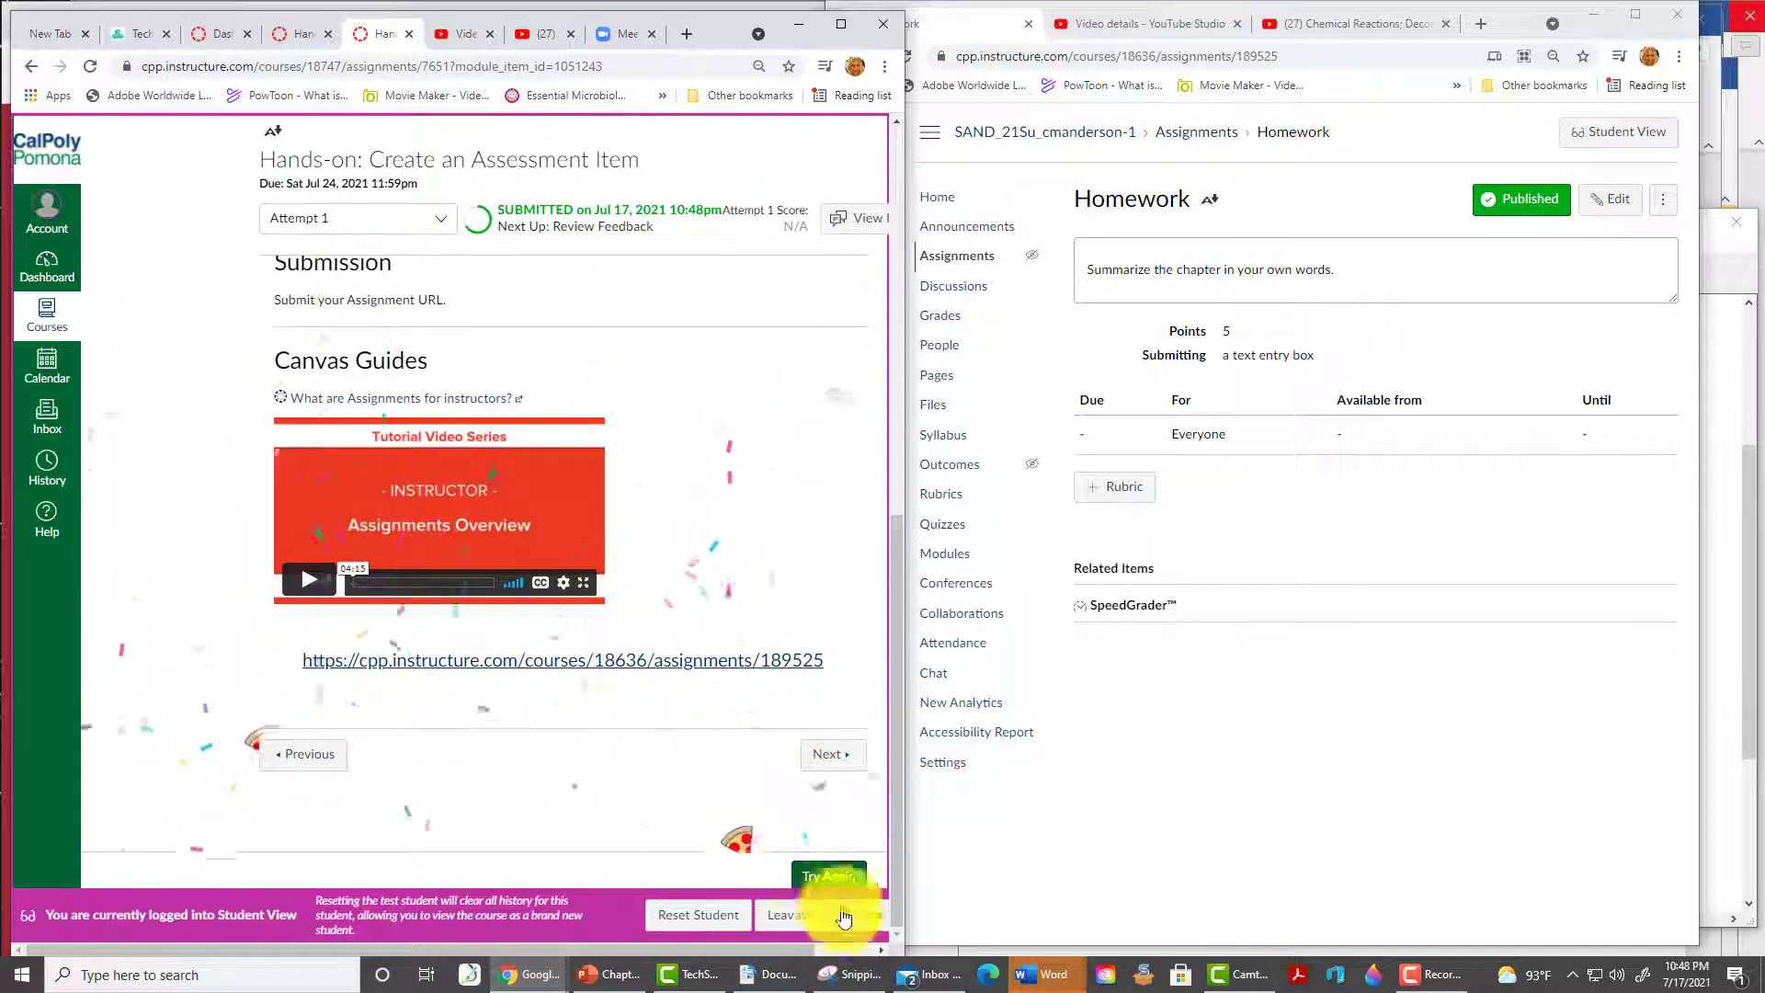
- Leave Student View and advance to the Hands-on: Use SpeedGrader assignment
left_click(844, 917)
left_click(832, 741)
scroll(702, 690, "down", 15)
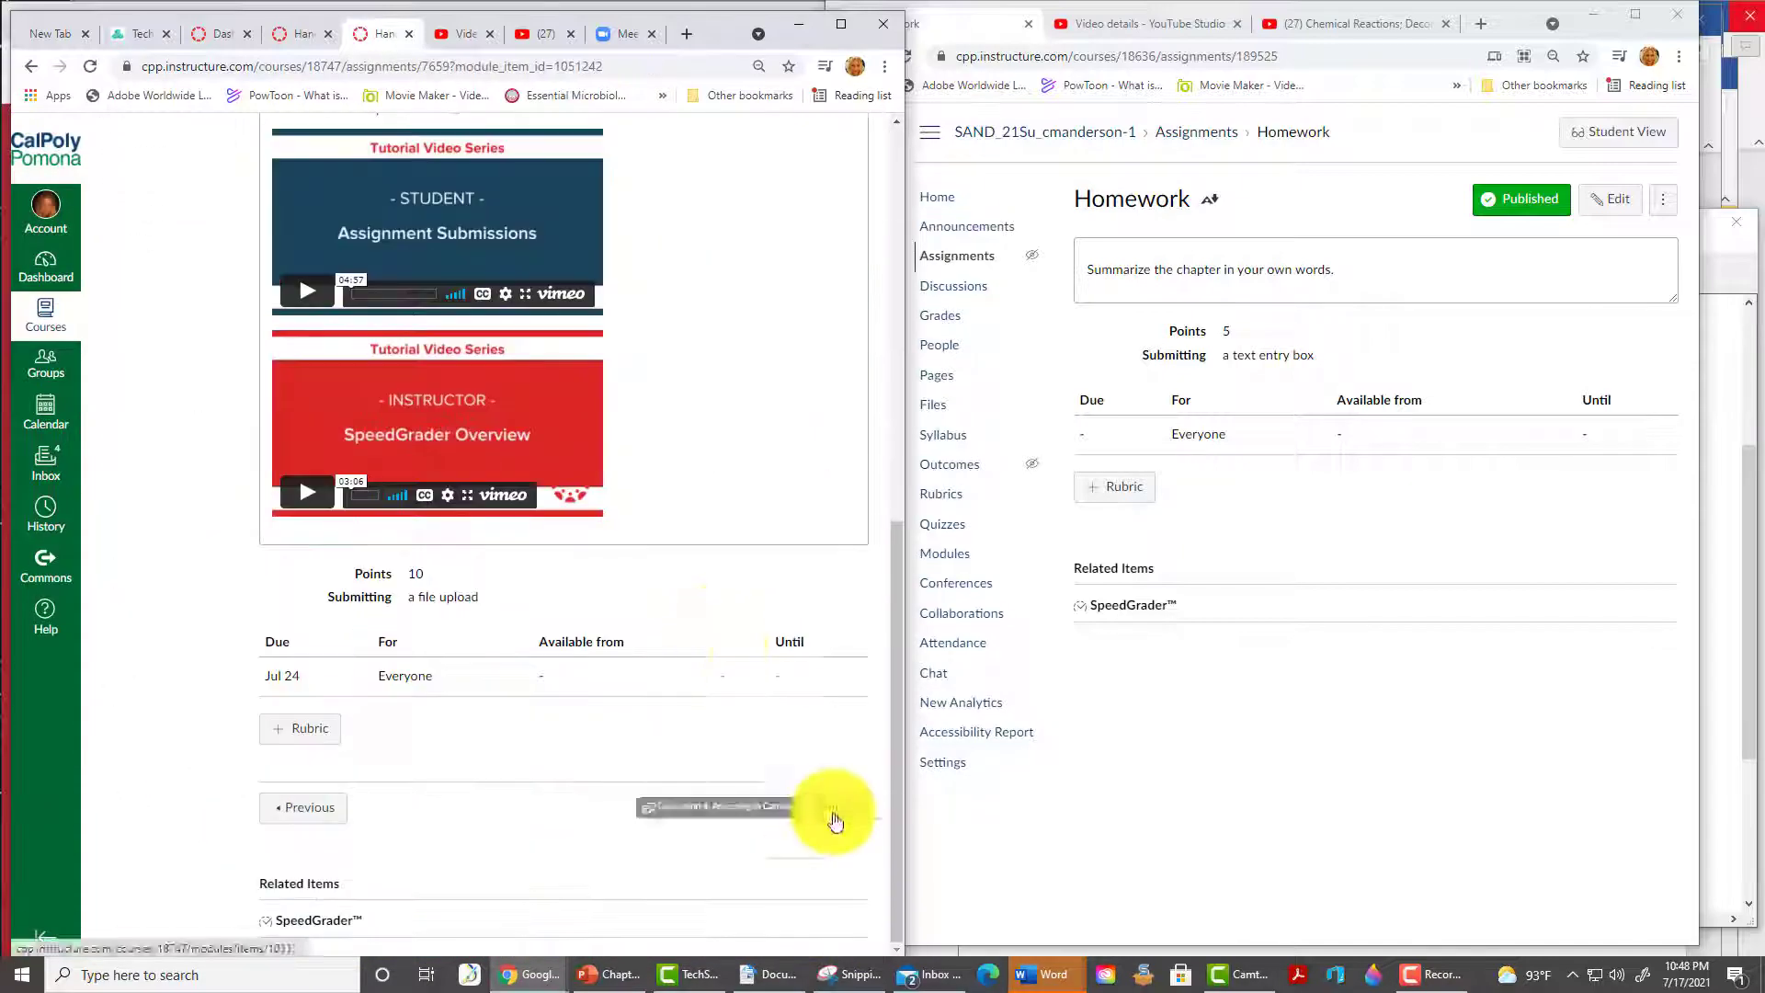
scroll(455, 600, "up", 15)
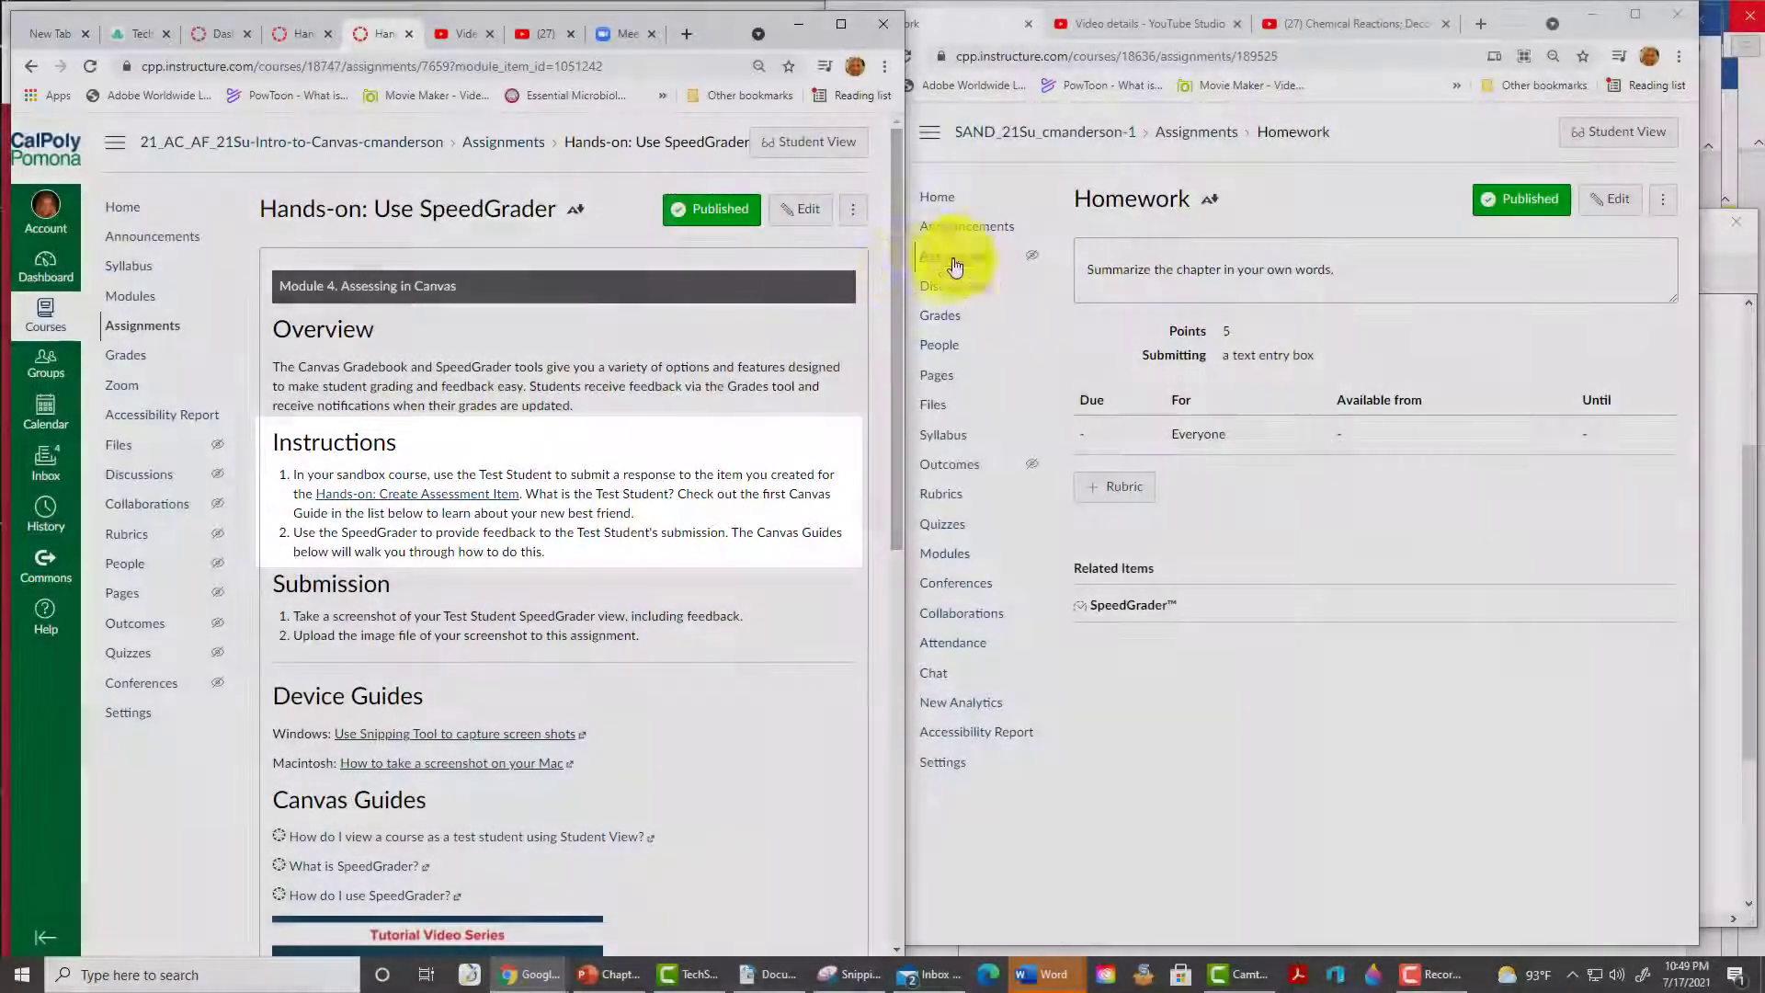
- As the test student, submit 'The chapter is awesome!' to Homework, then leave Student View
left_click(961, 262)
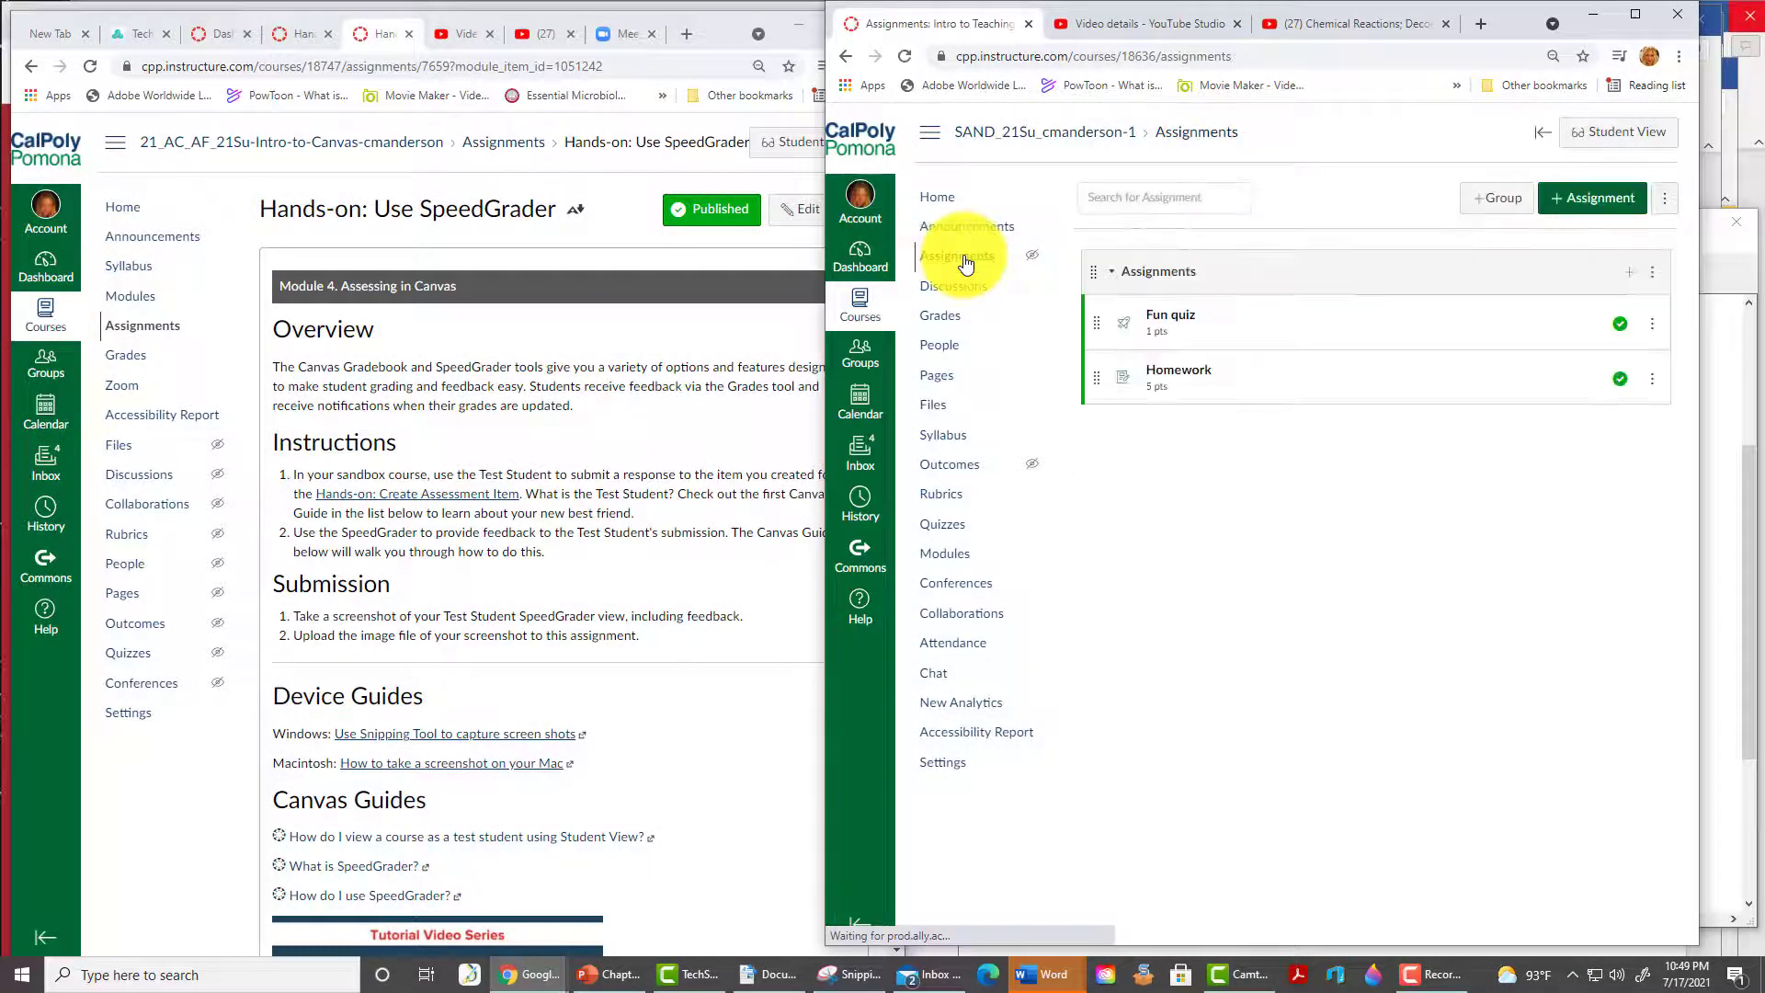
left_click(1175, 377)
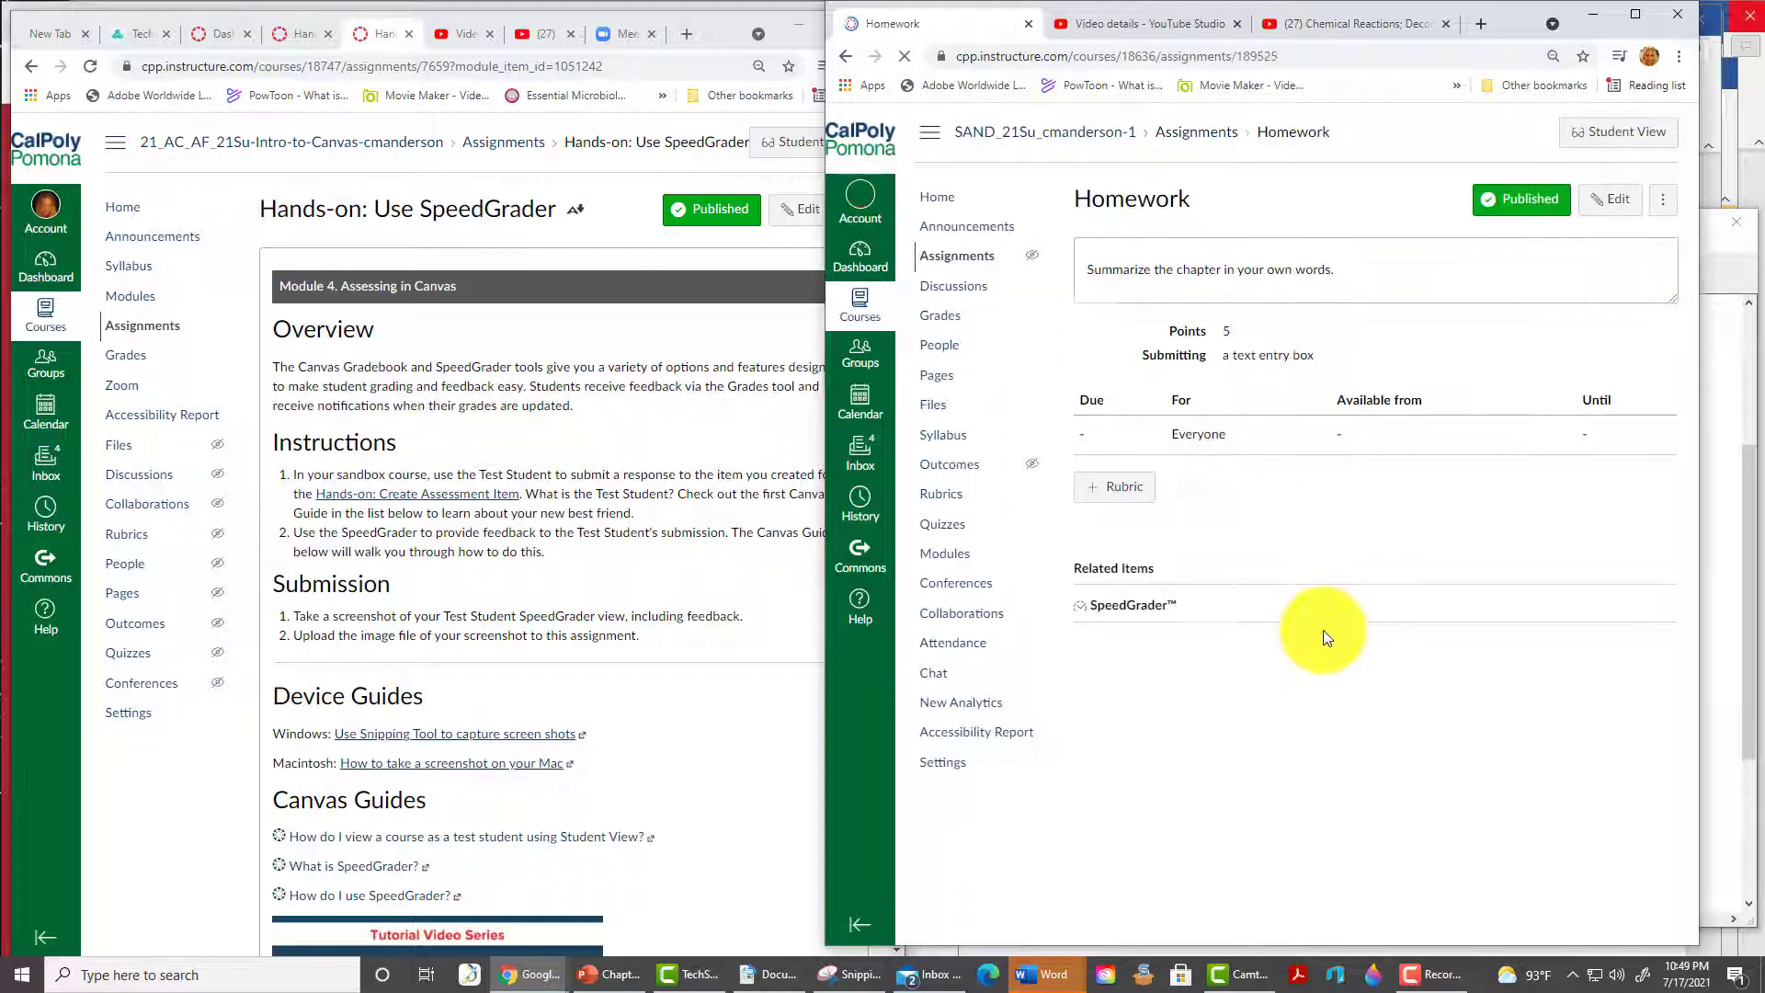
left_click(1639, 133)
type("The")
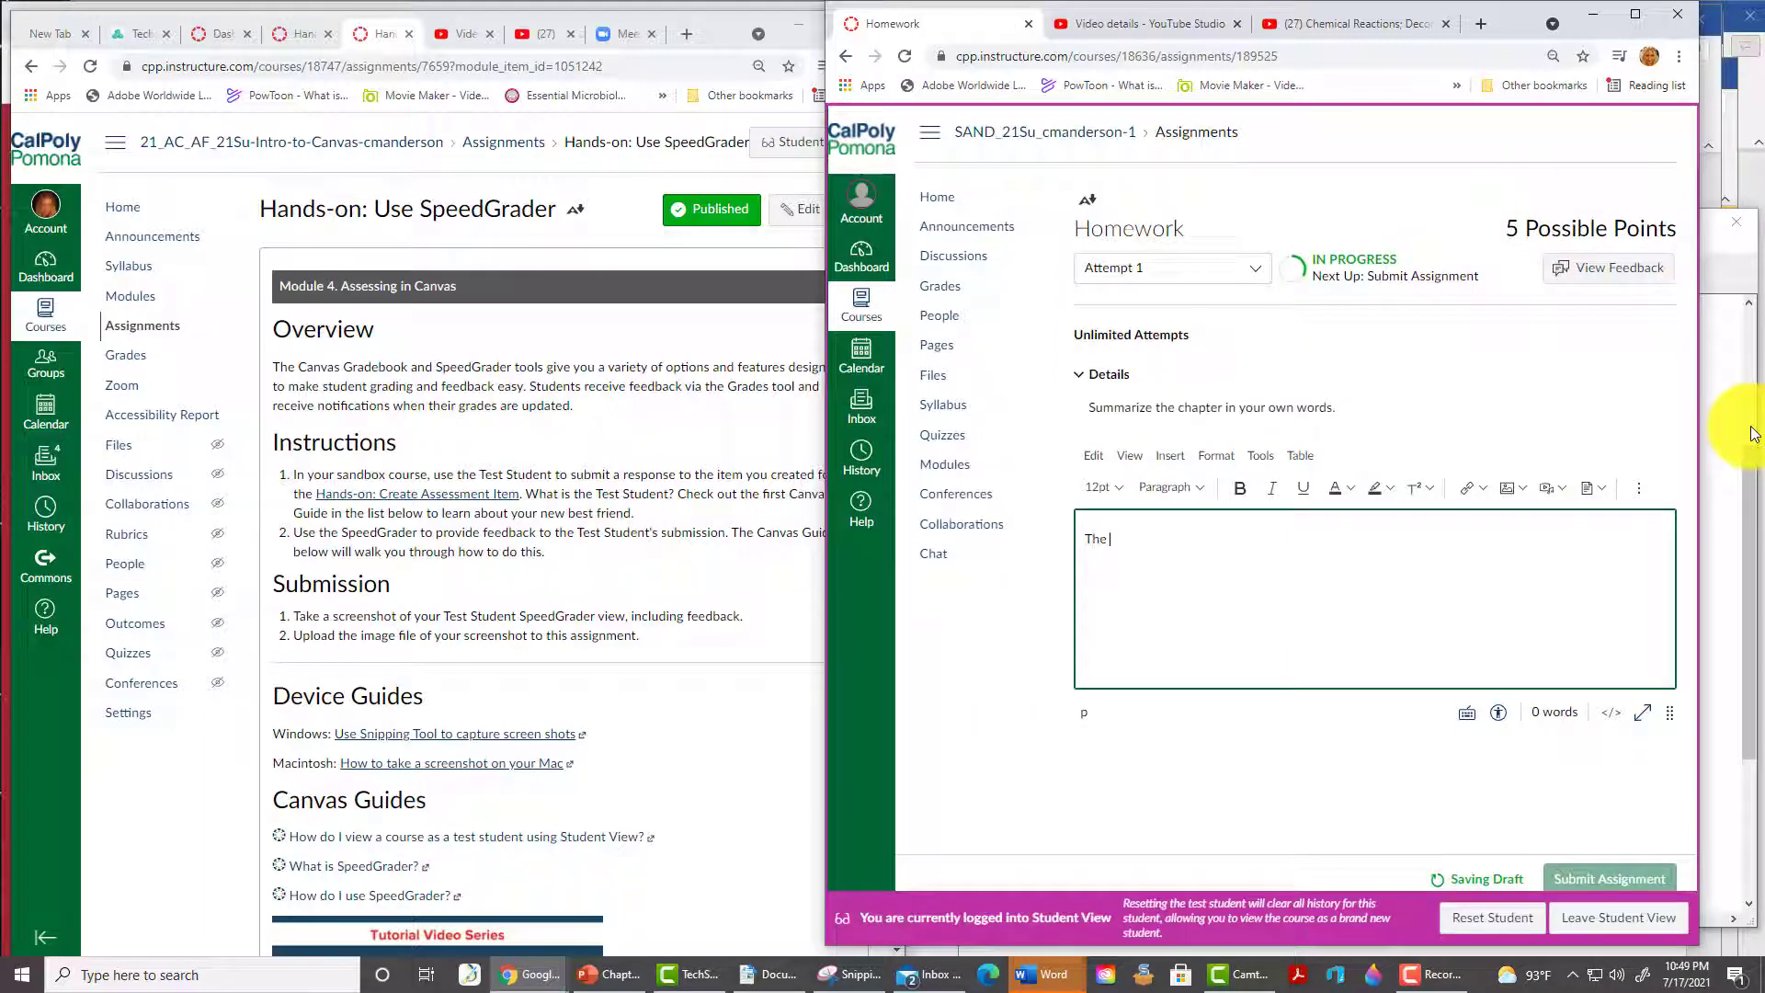
type(" chapter is awesome!")
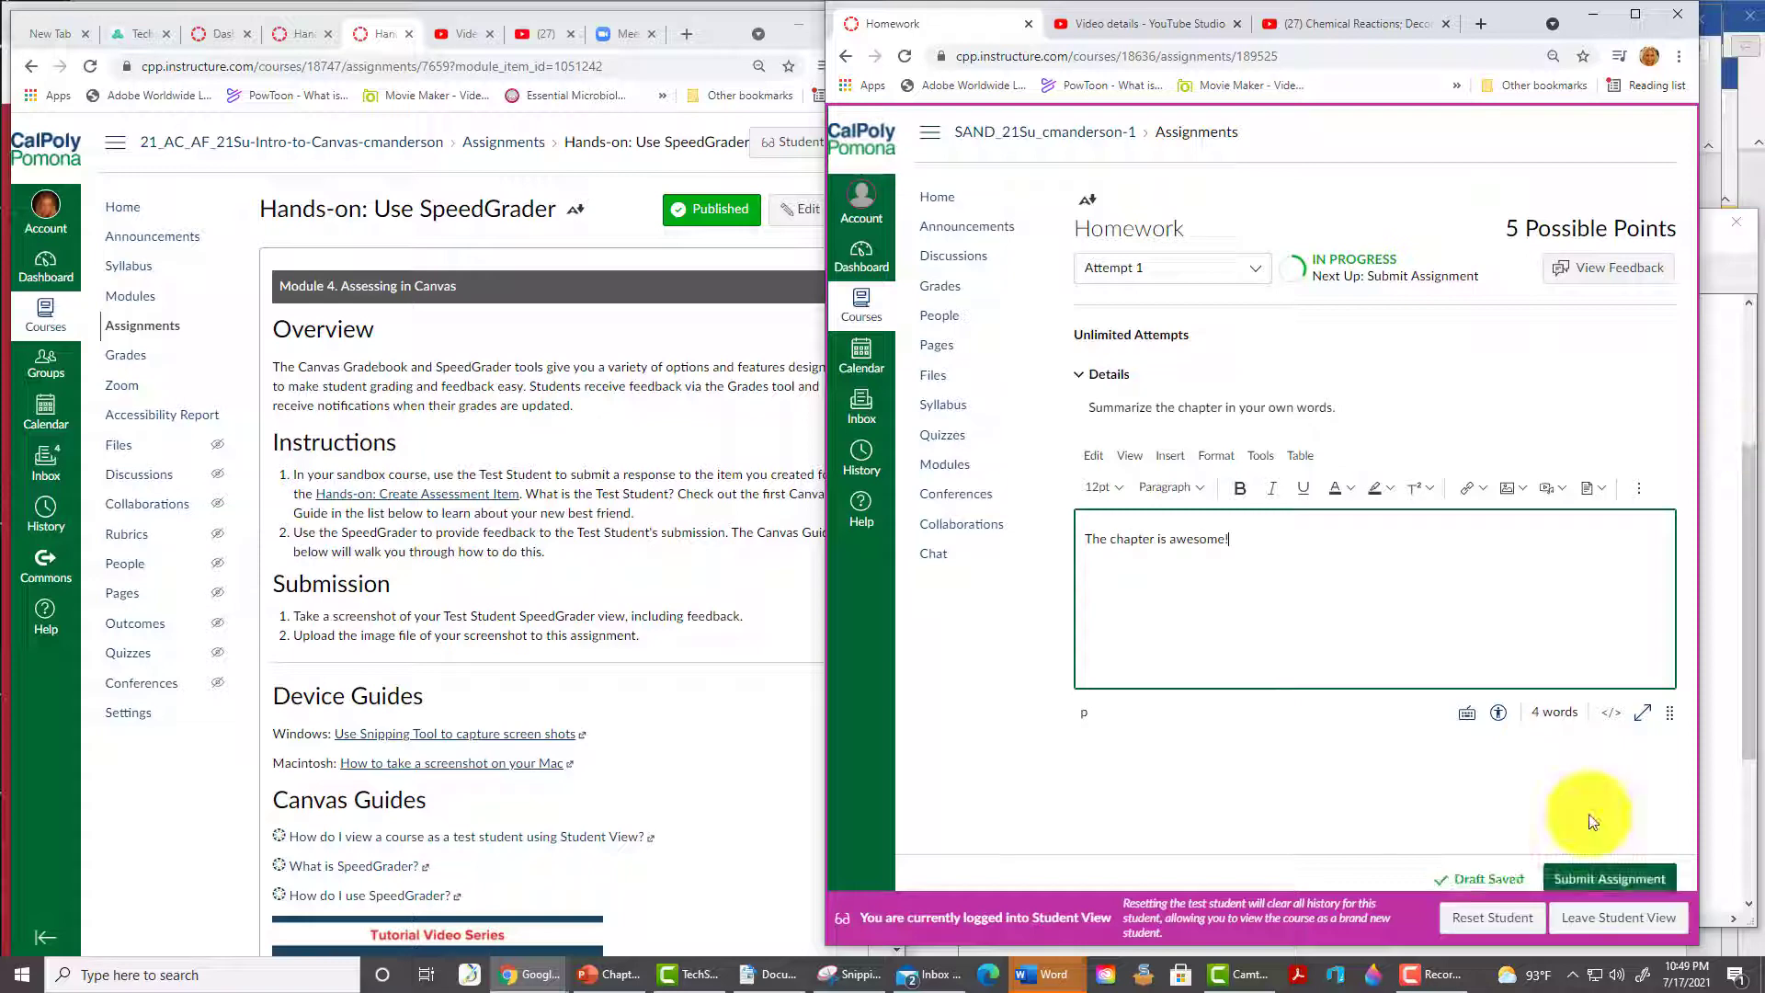
left_click(1605, 880)
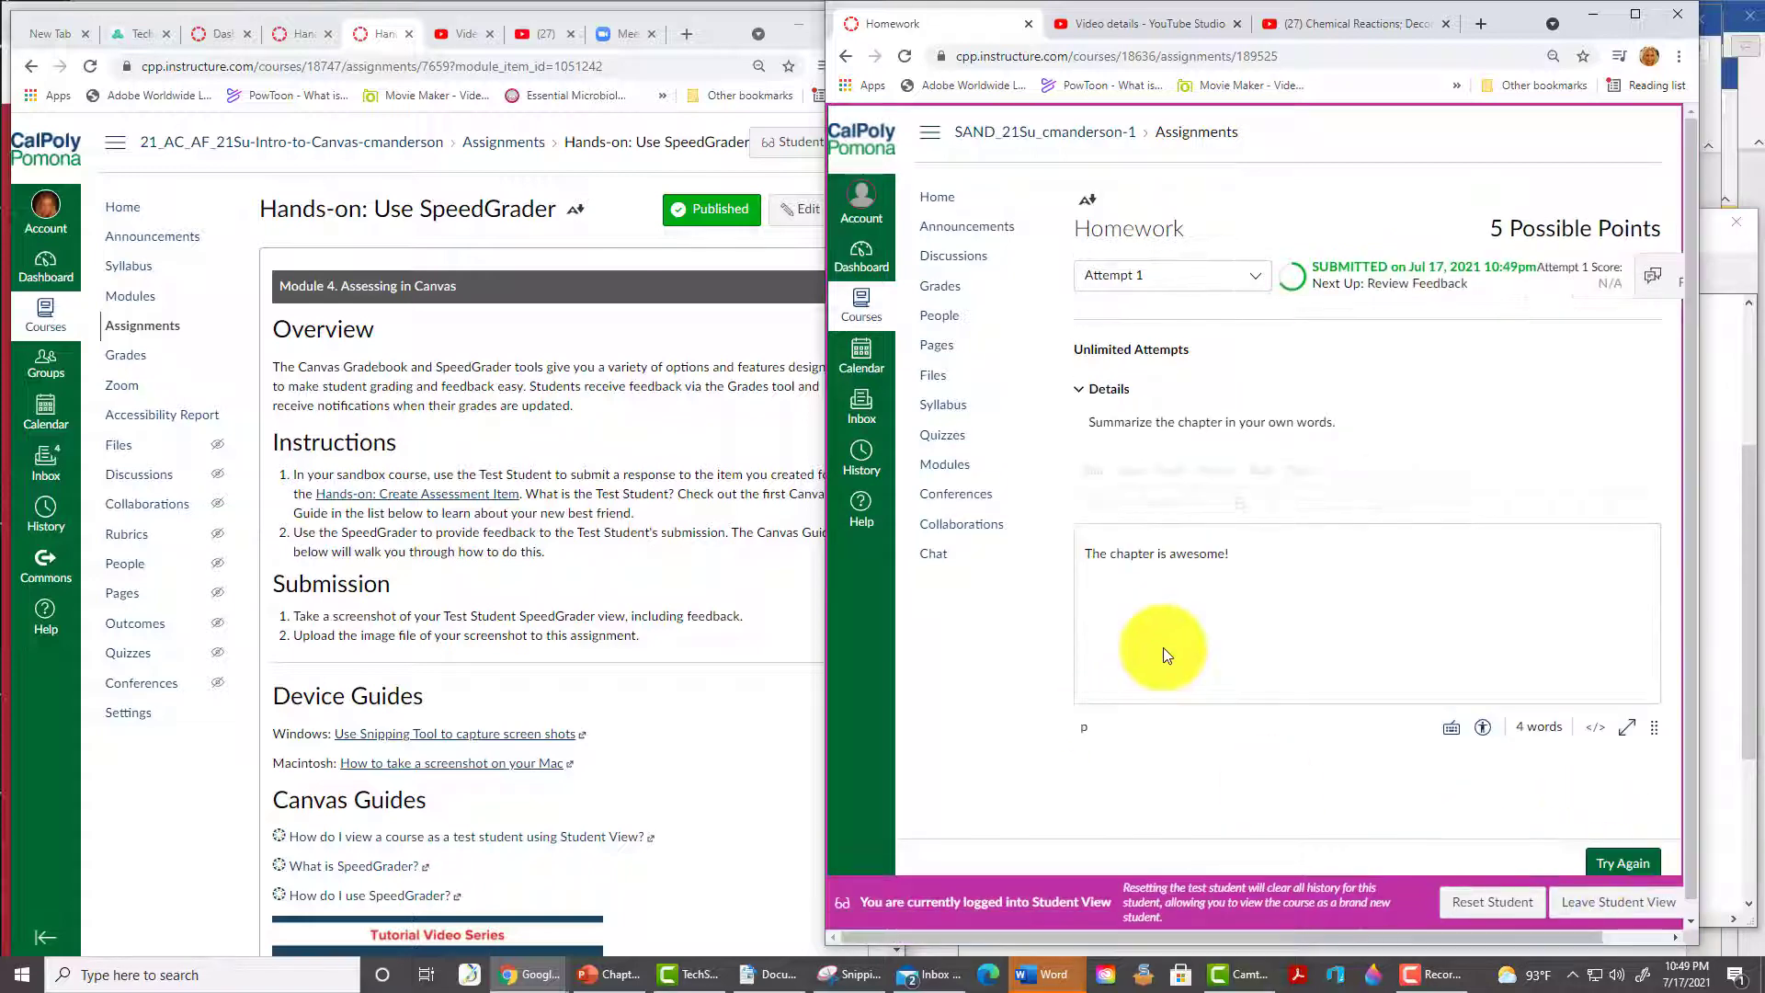
left_click(1614, 906)
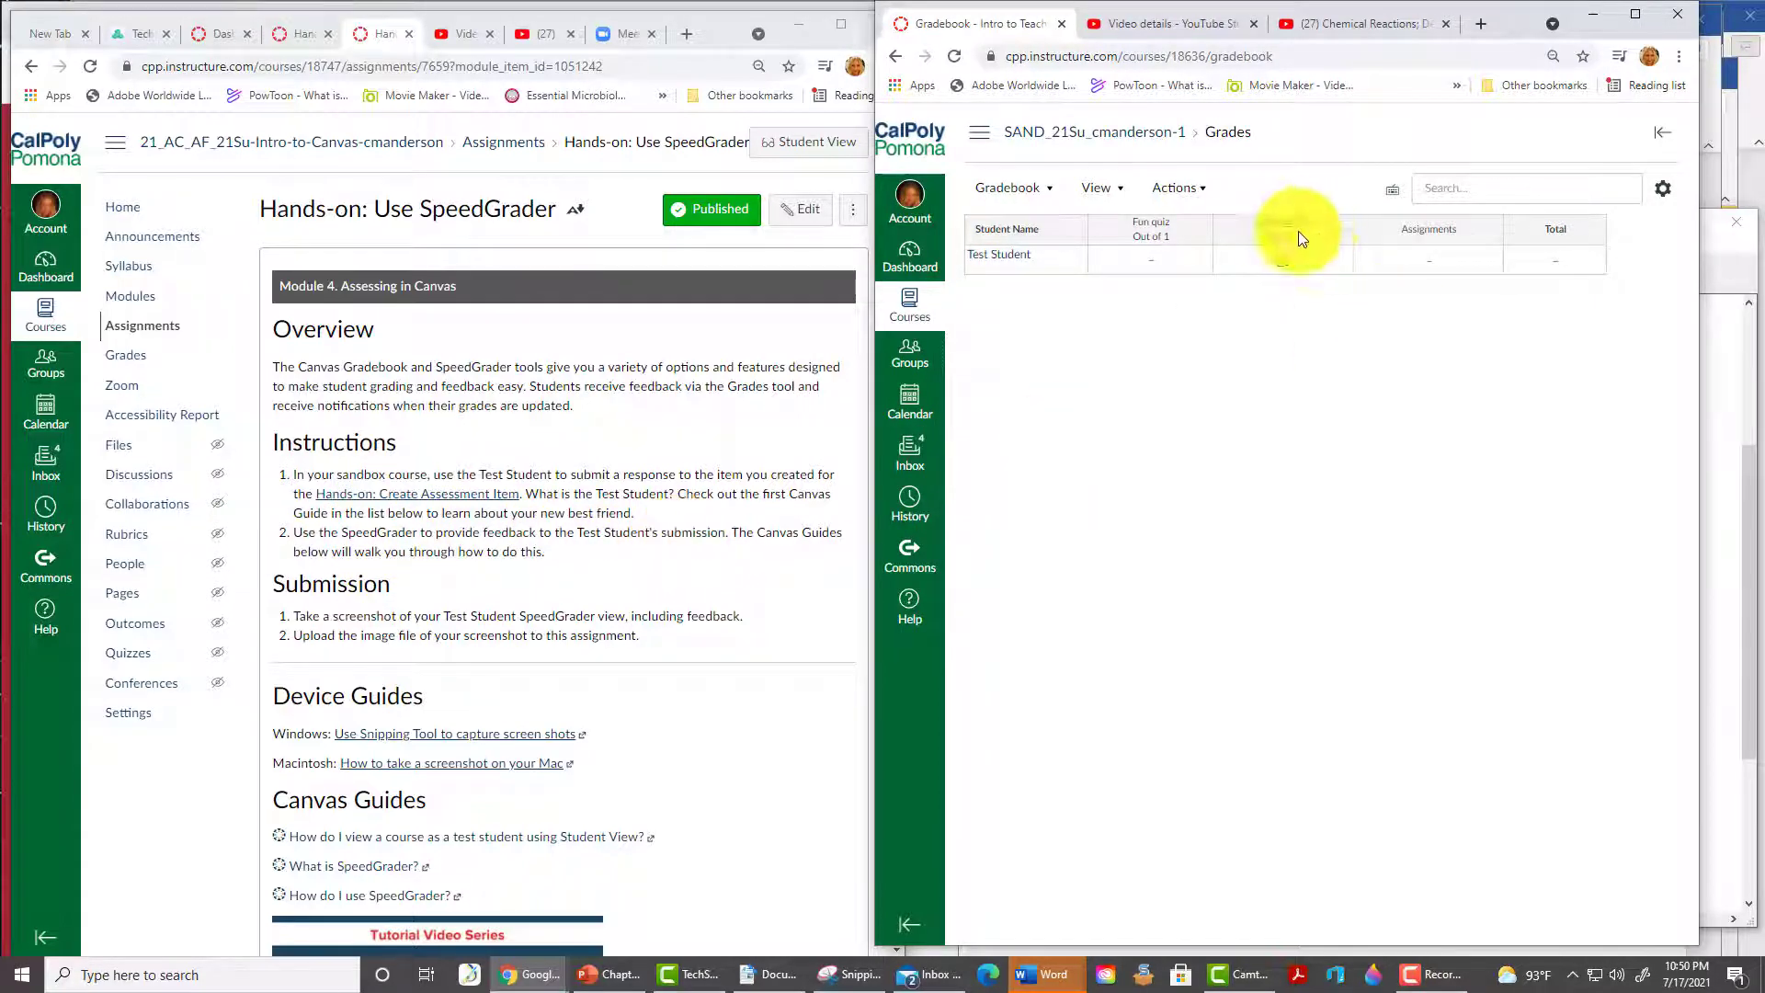
- Open Homework in SpeedGrader from the Gradebook, grade it 5 and comment 'I agree with you.'
left_click(1338, 235)
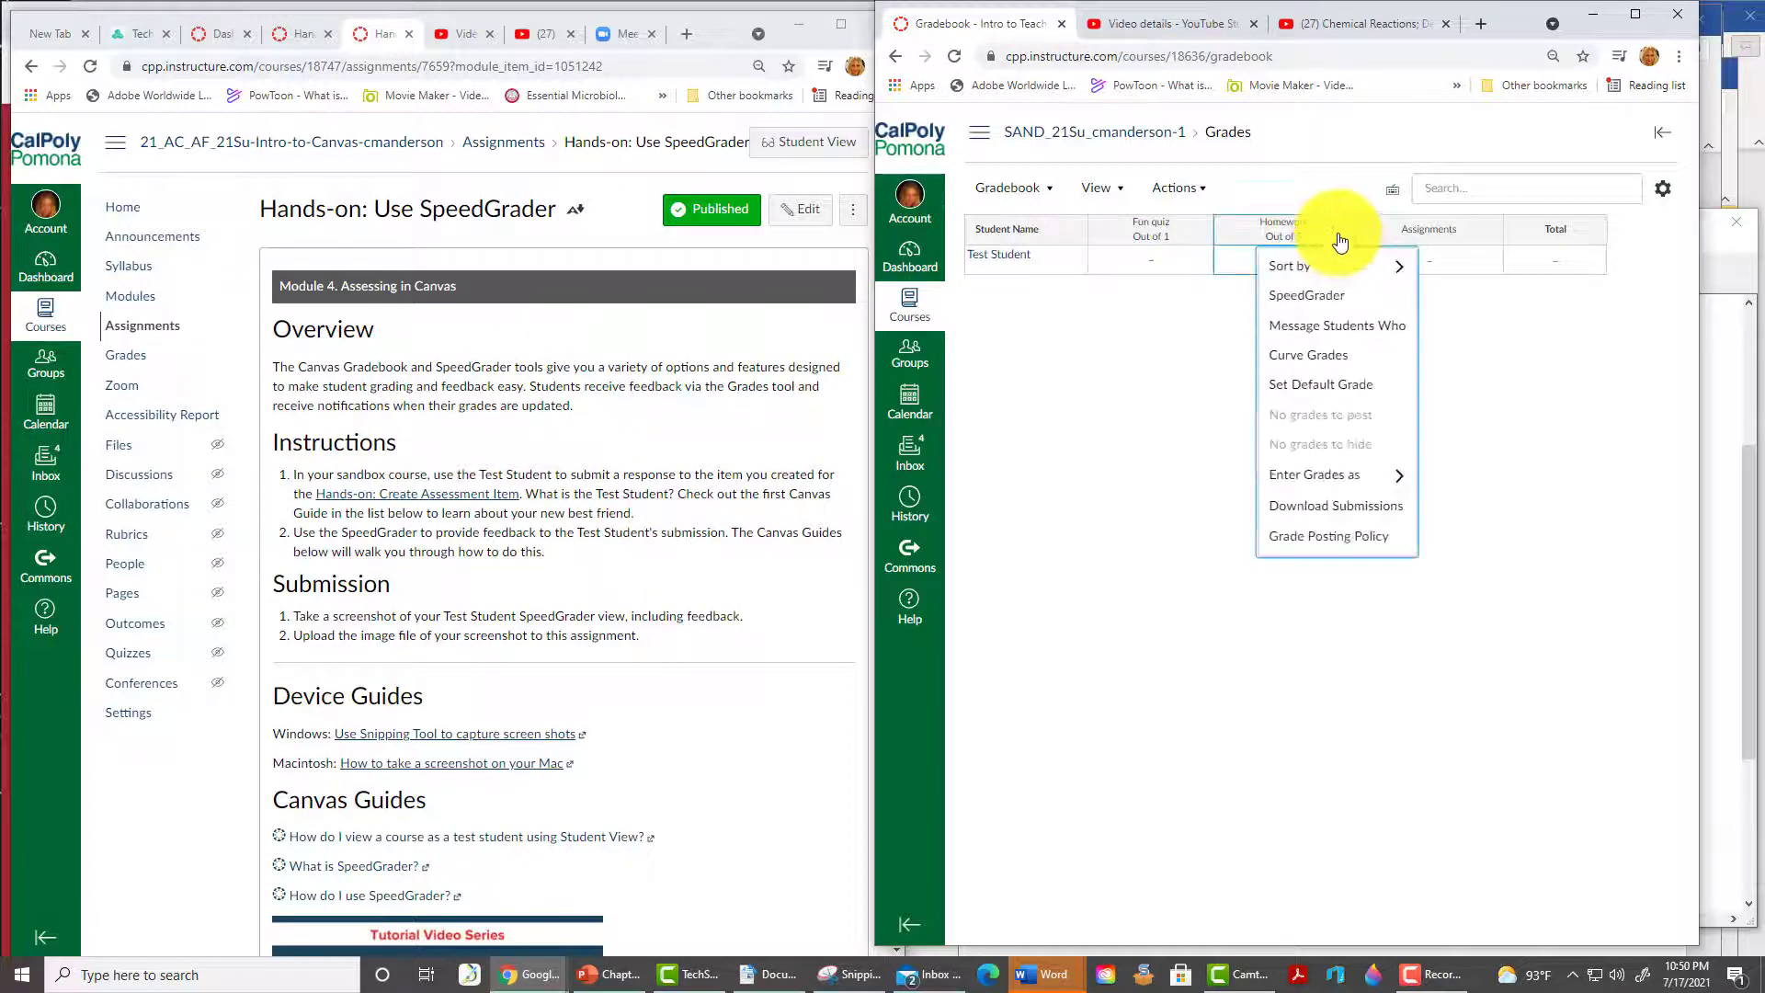
left_click(1316, 299)
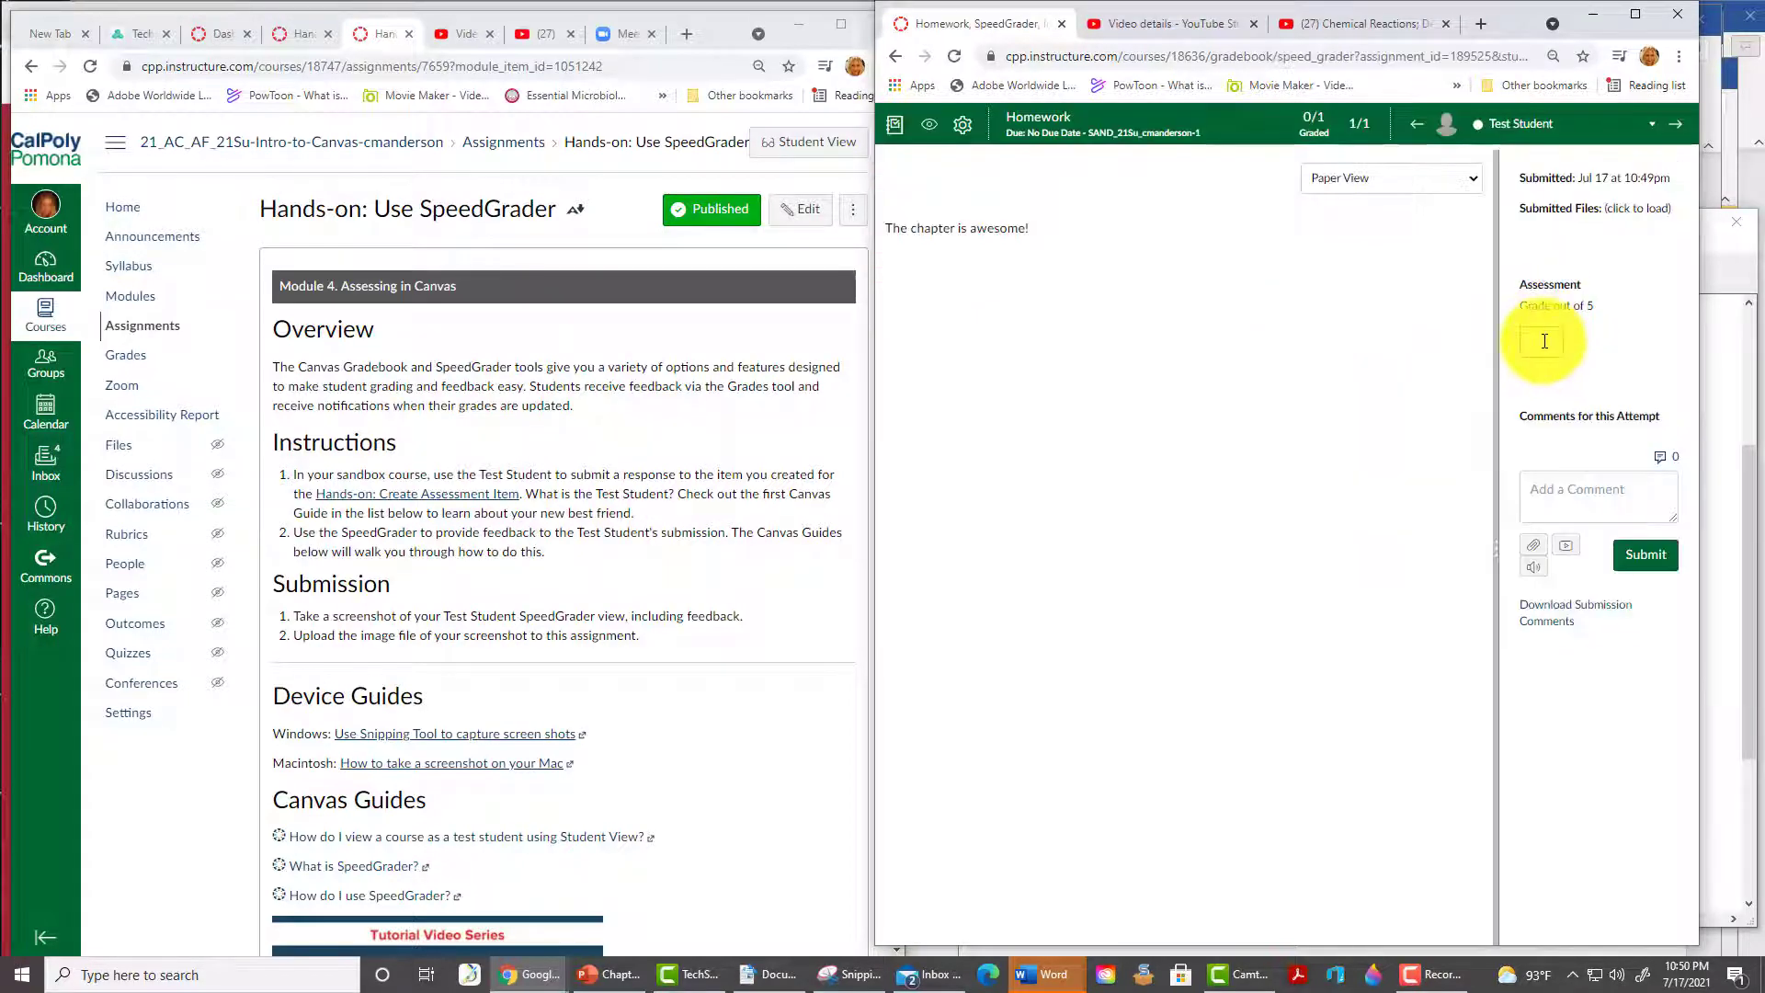
left_click(1545, 342)
type("5")
left_click(1650, 488)
type("I agree w")
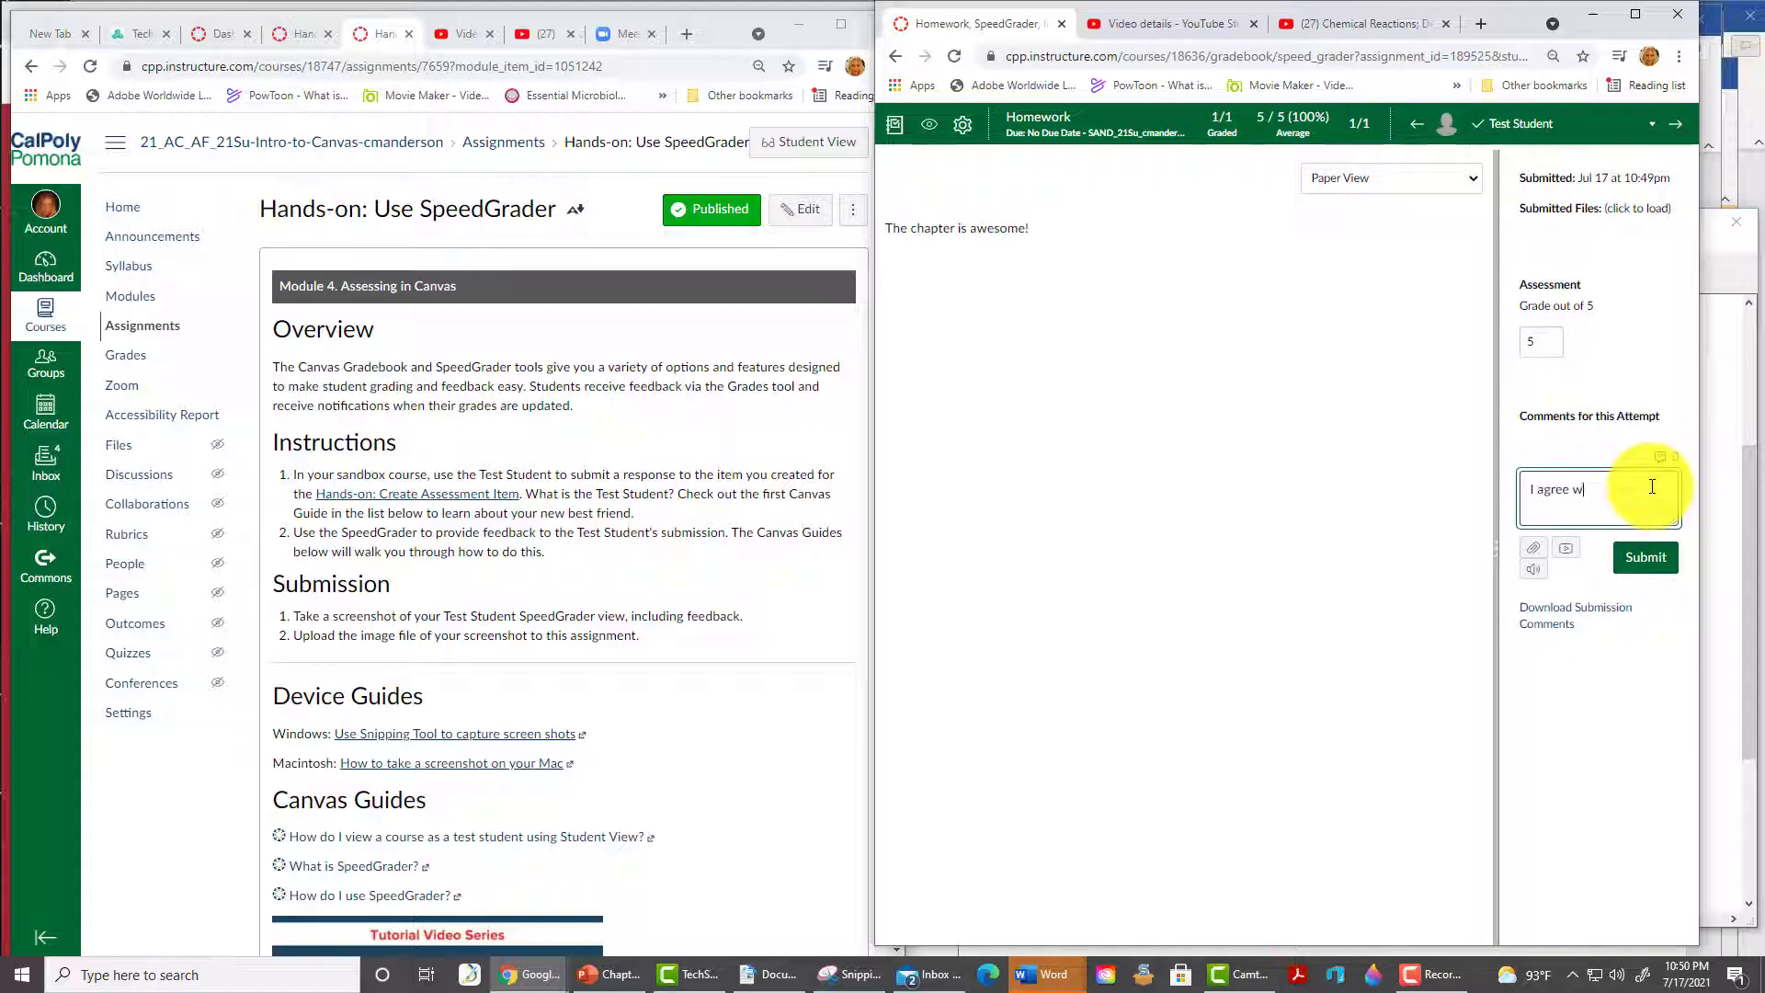
type("ith you.")
left_click(1646, 557)
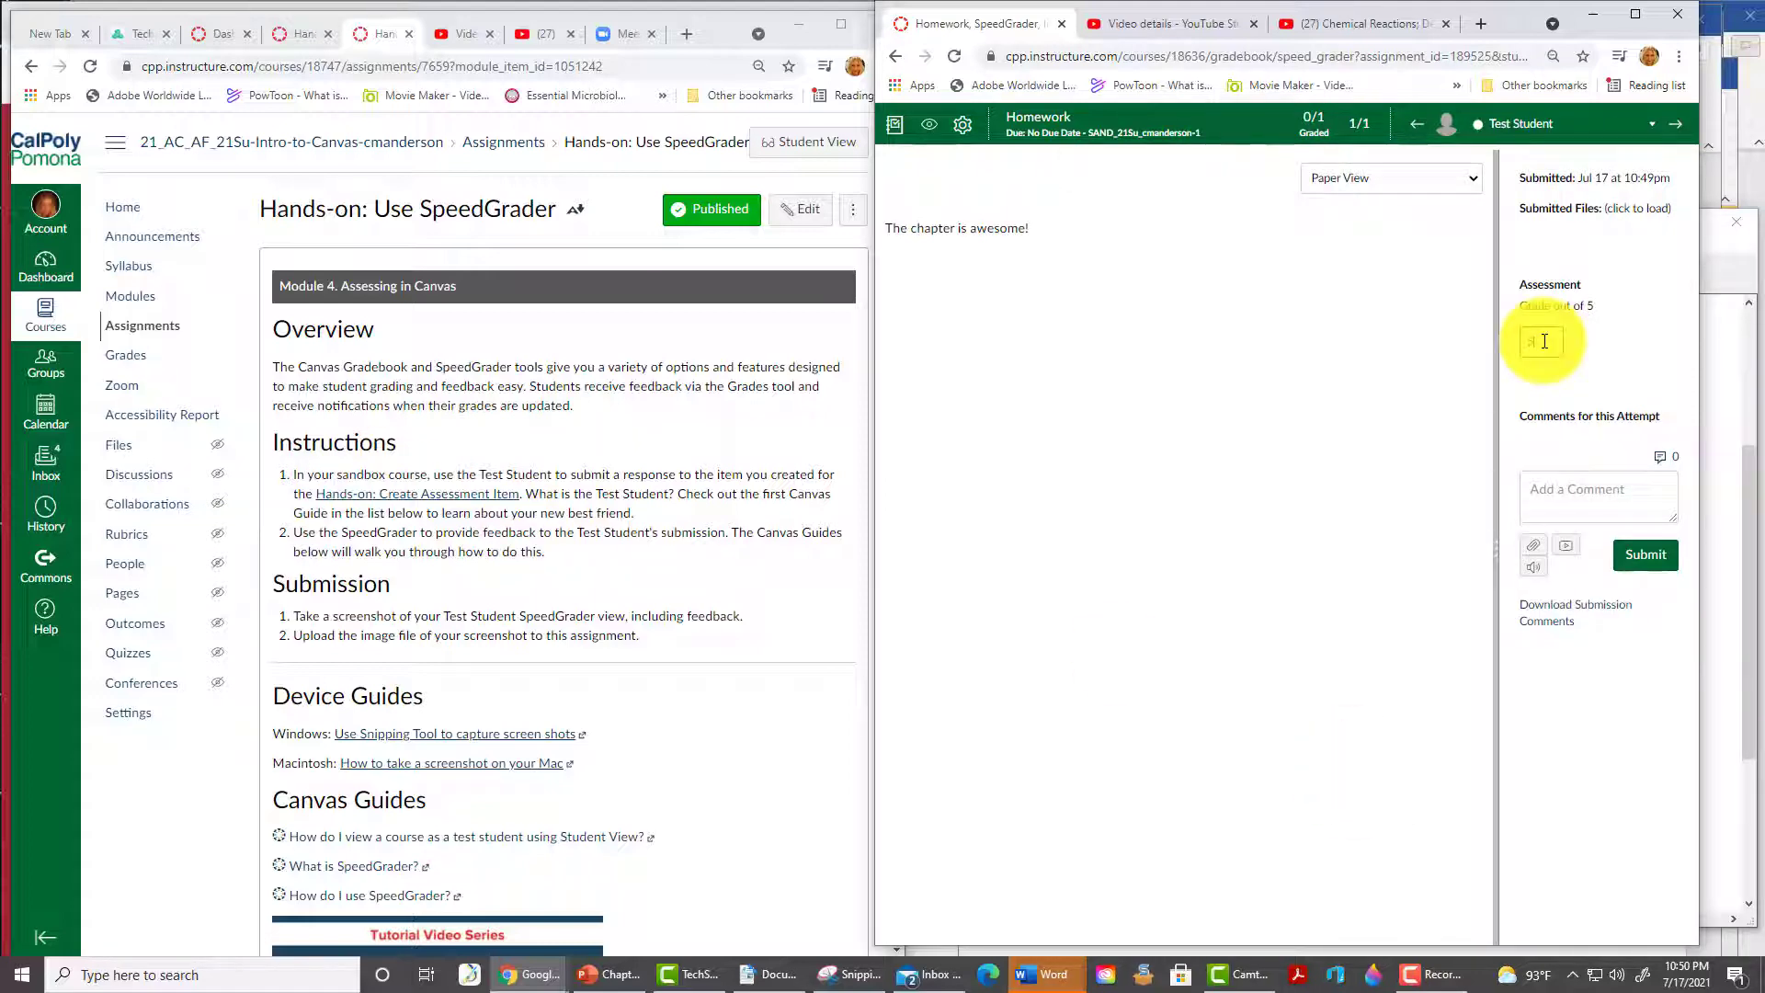
- Re-enter the grade 5 and post the comment 'I agree with you.' to the student
left_click(1544, 341)
type("5")
left_click(1569, 488)
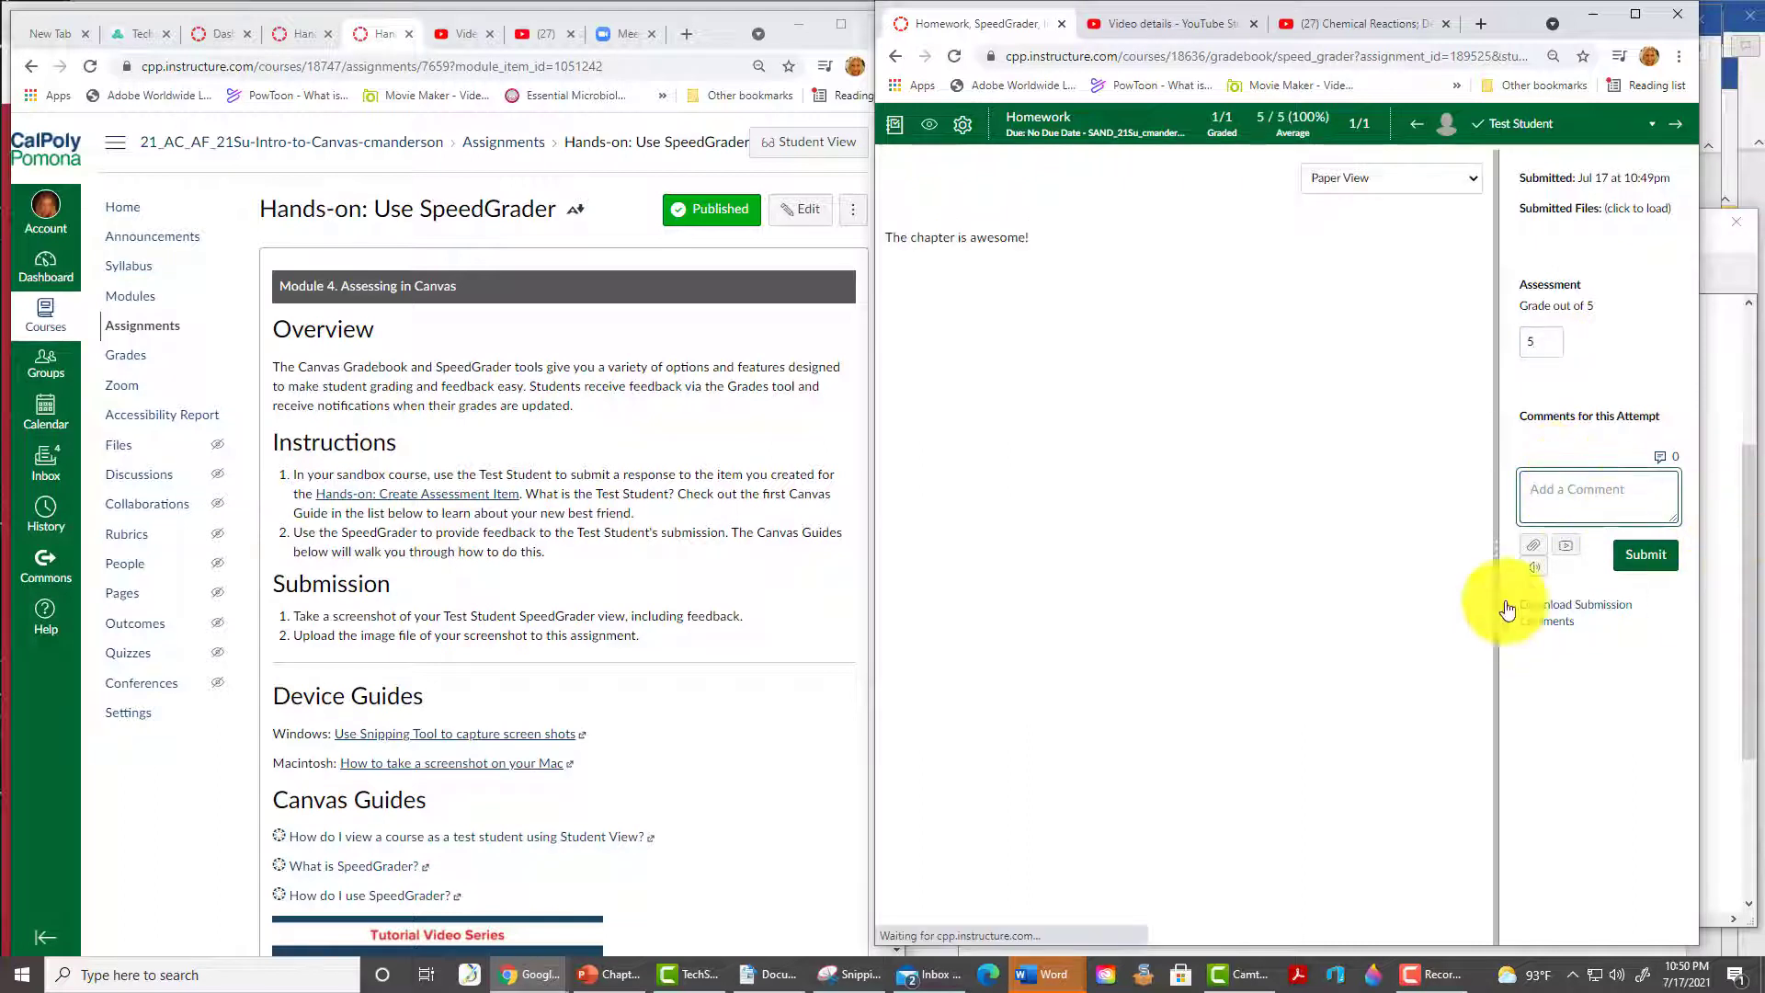
type("I agree with y")
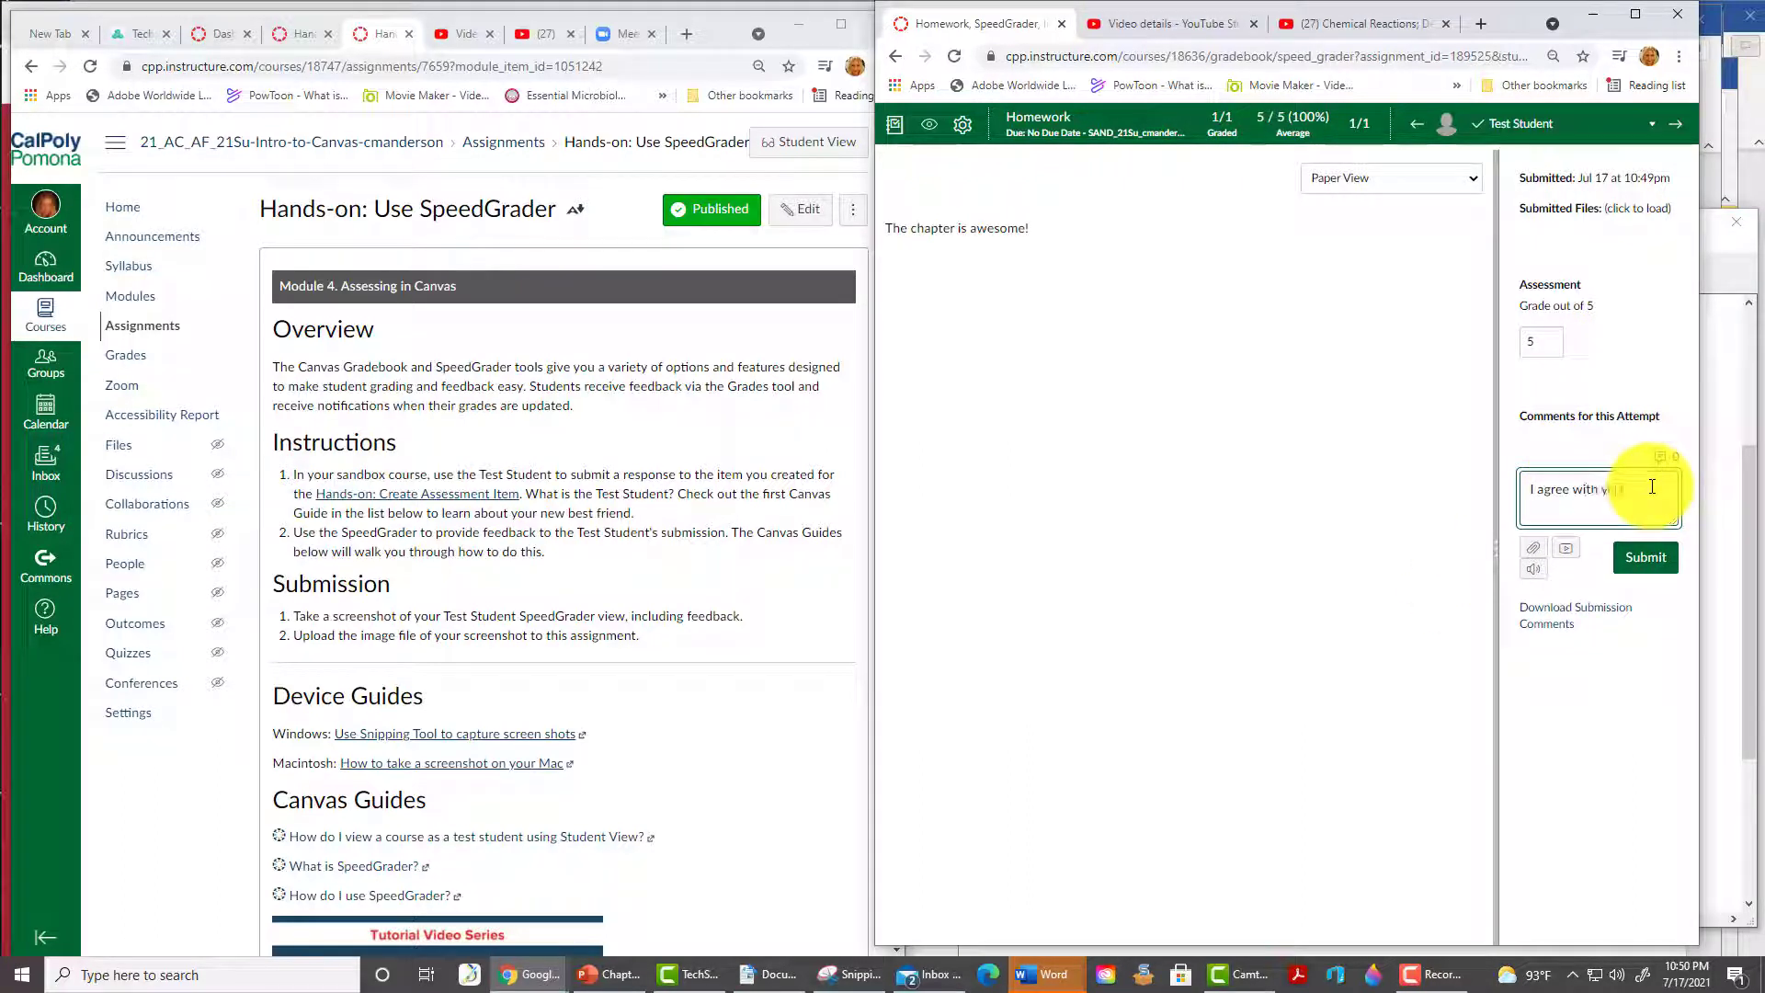
type("ou.")
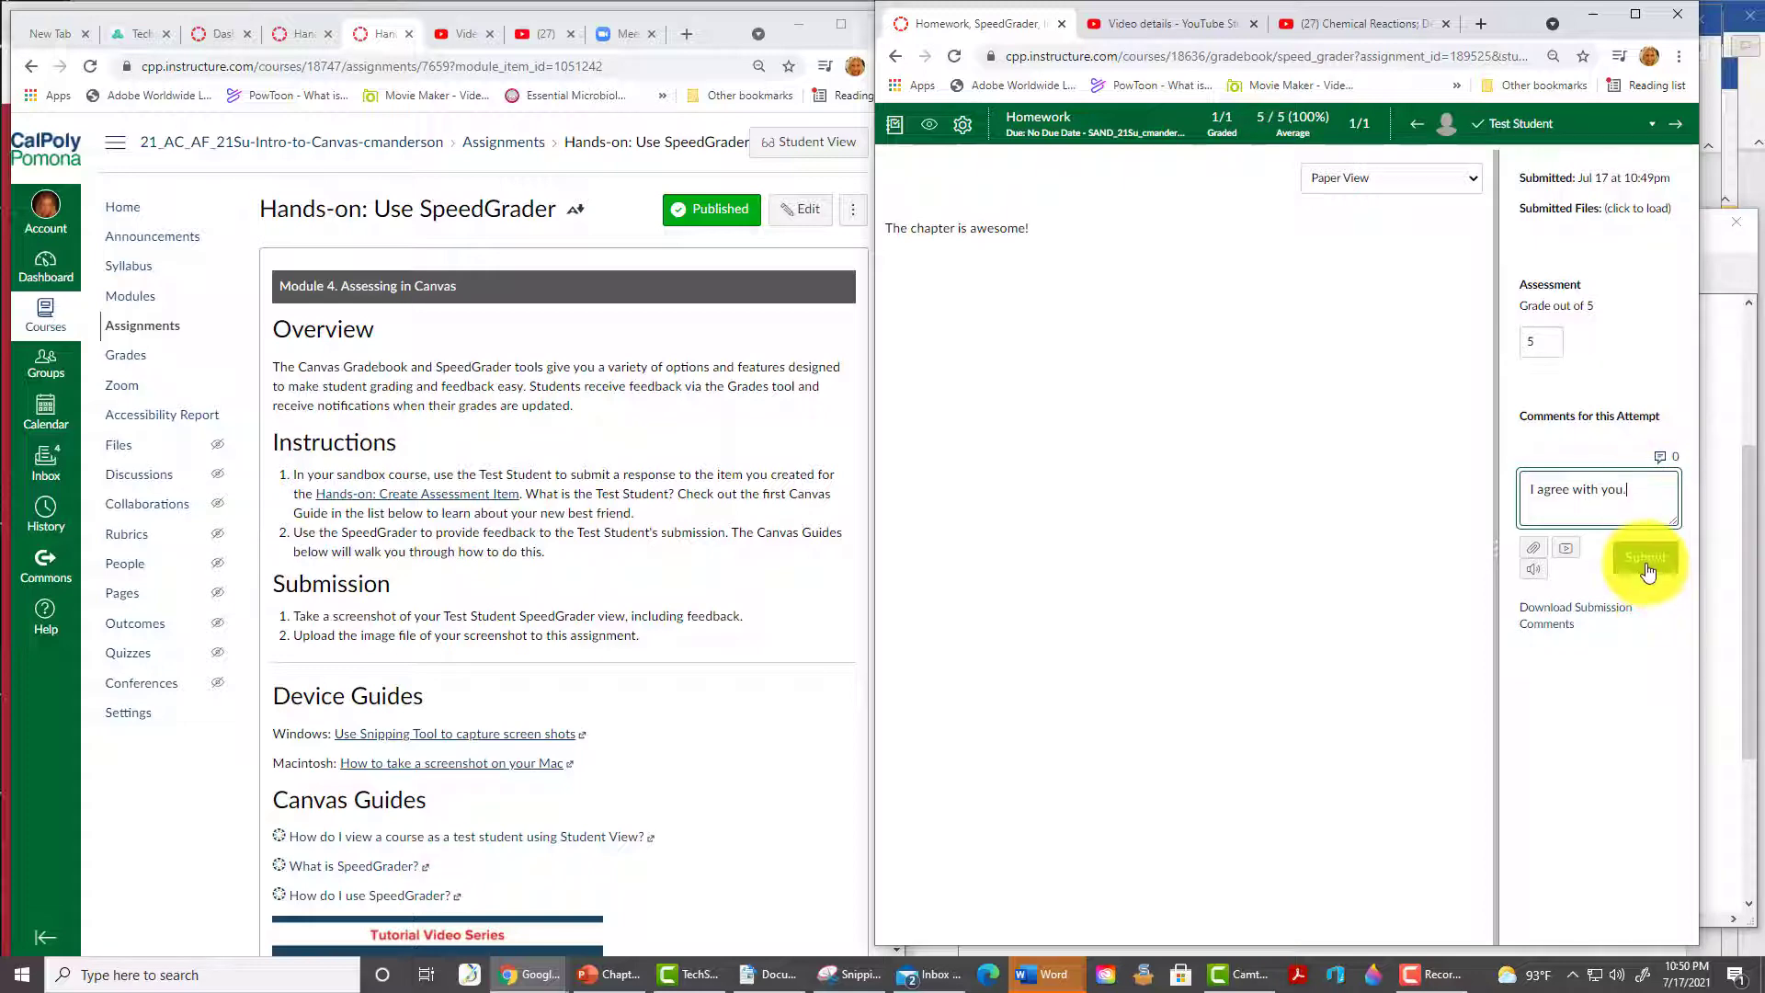
left_click(1645, 564)
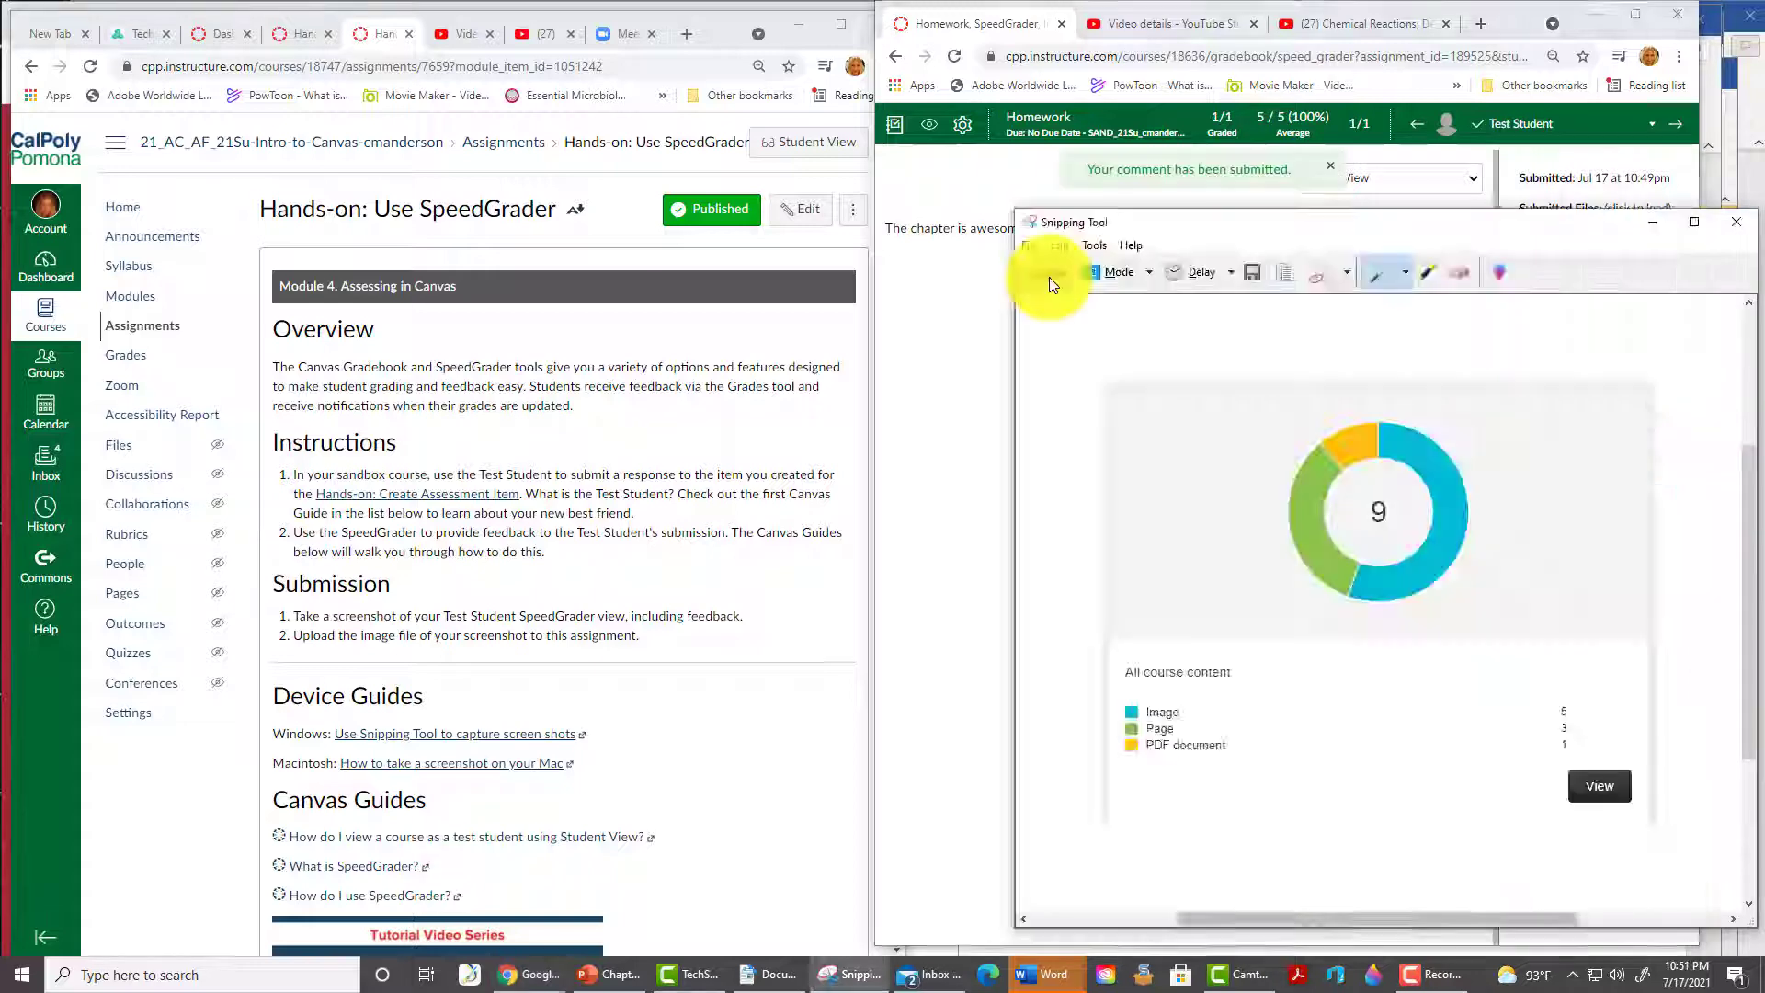
left_click(1050, 278)
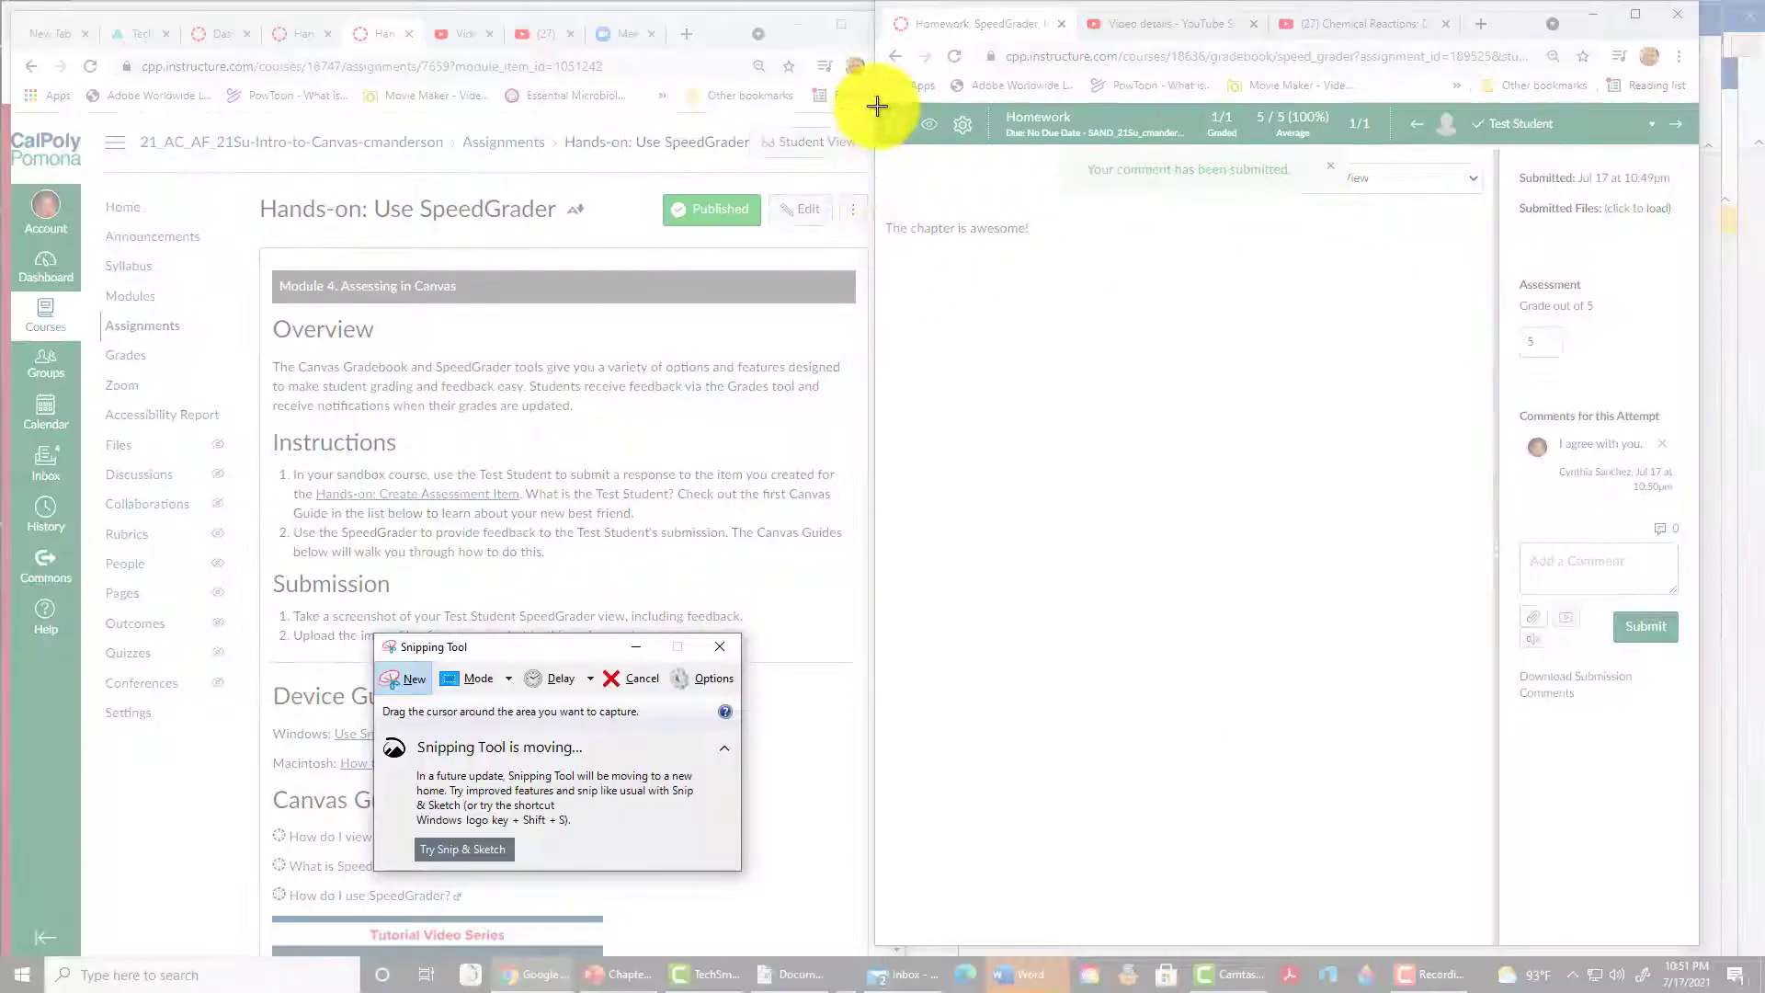
- Capture the graded SpeedGrader area and save it as screenshot32
left_click_drag(878, 107, 1676, 726)
left_click(991, 69)
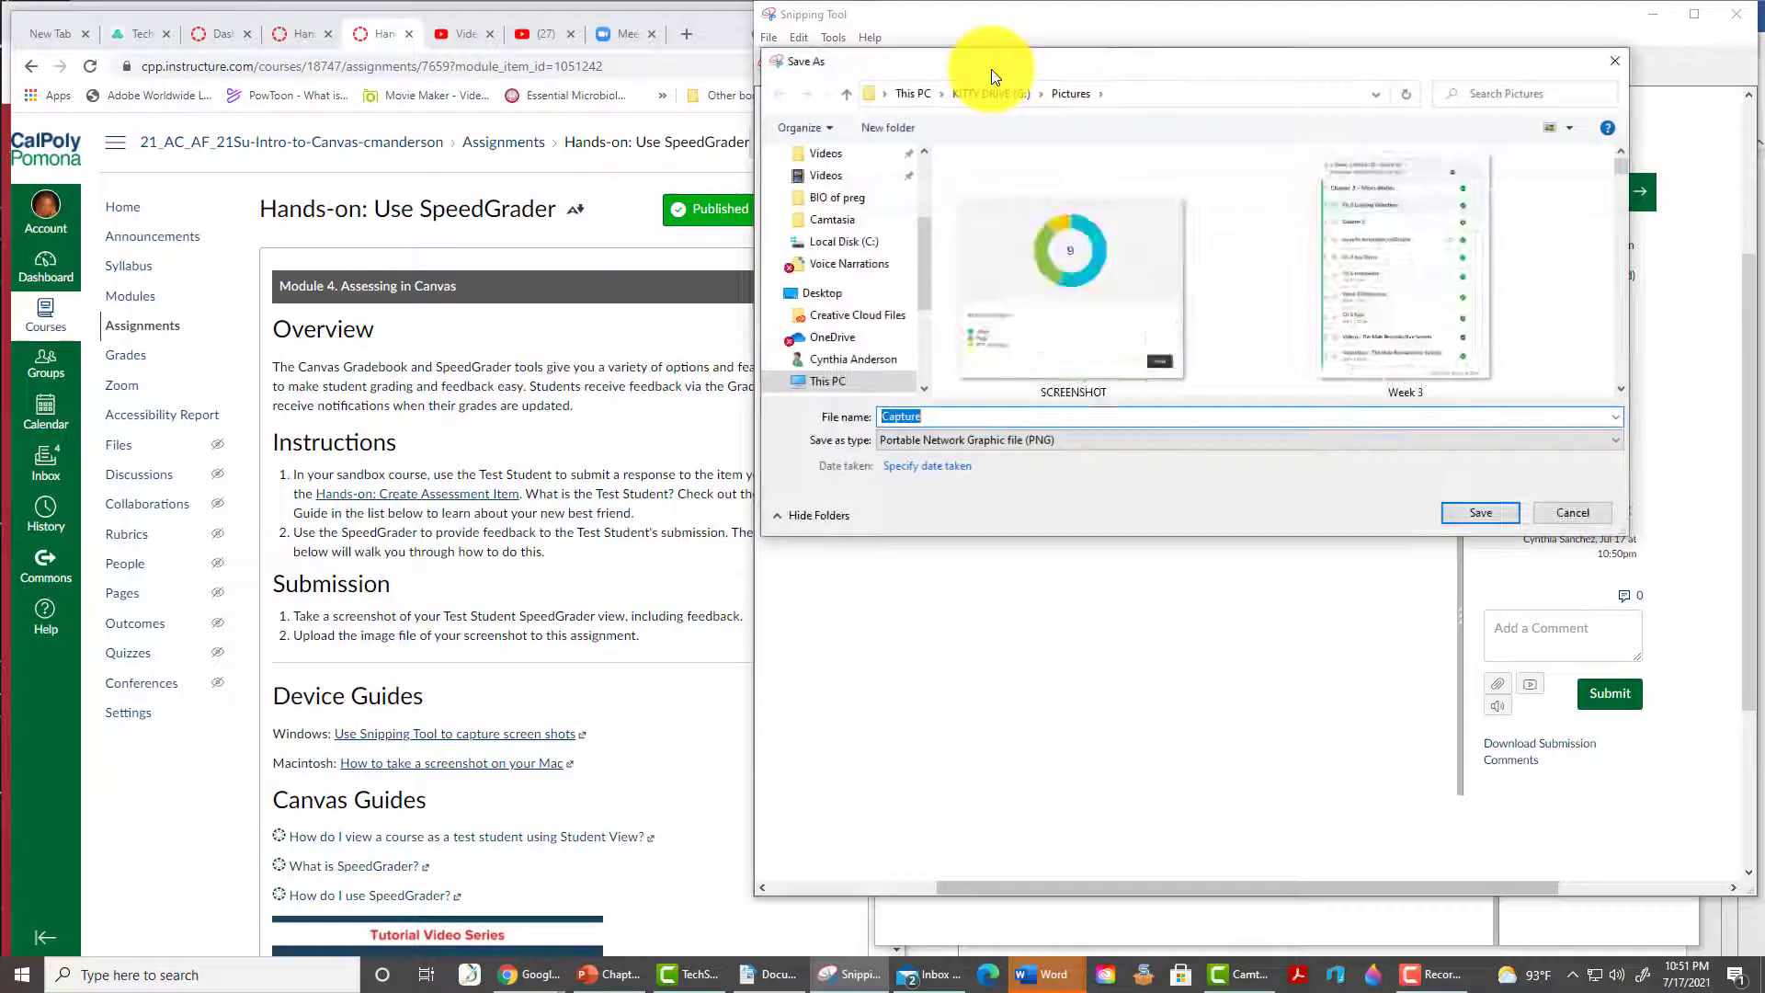
type("screenshot32")
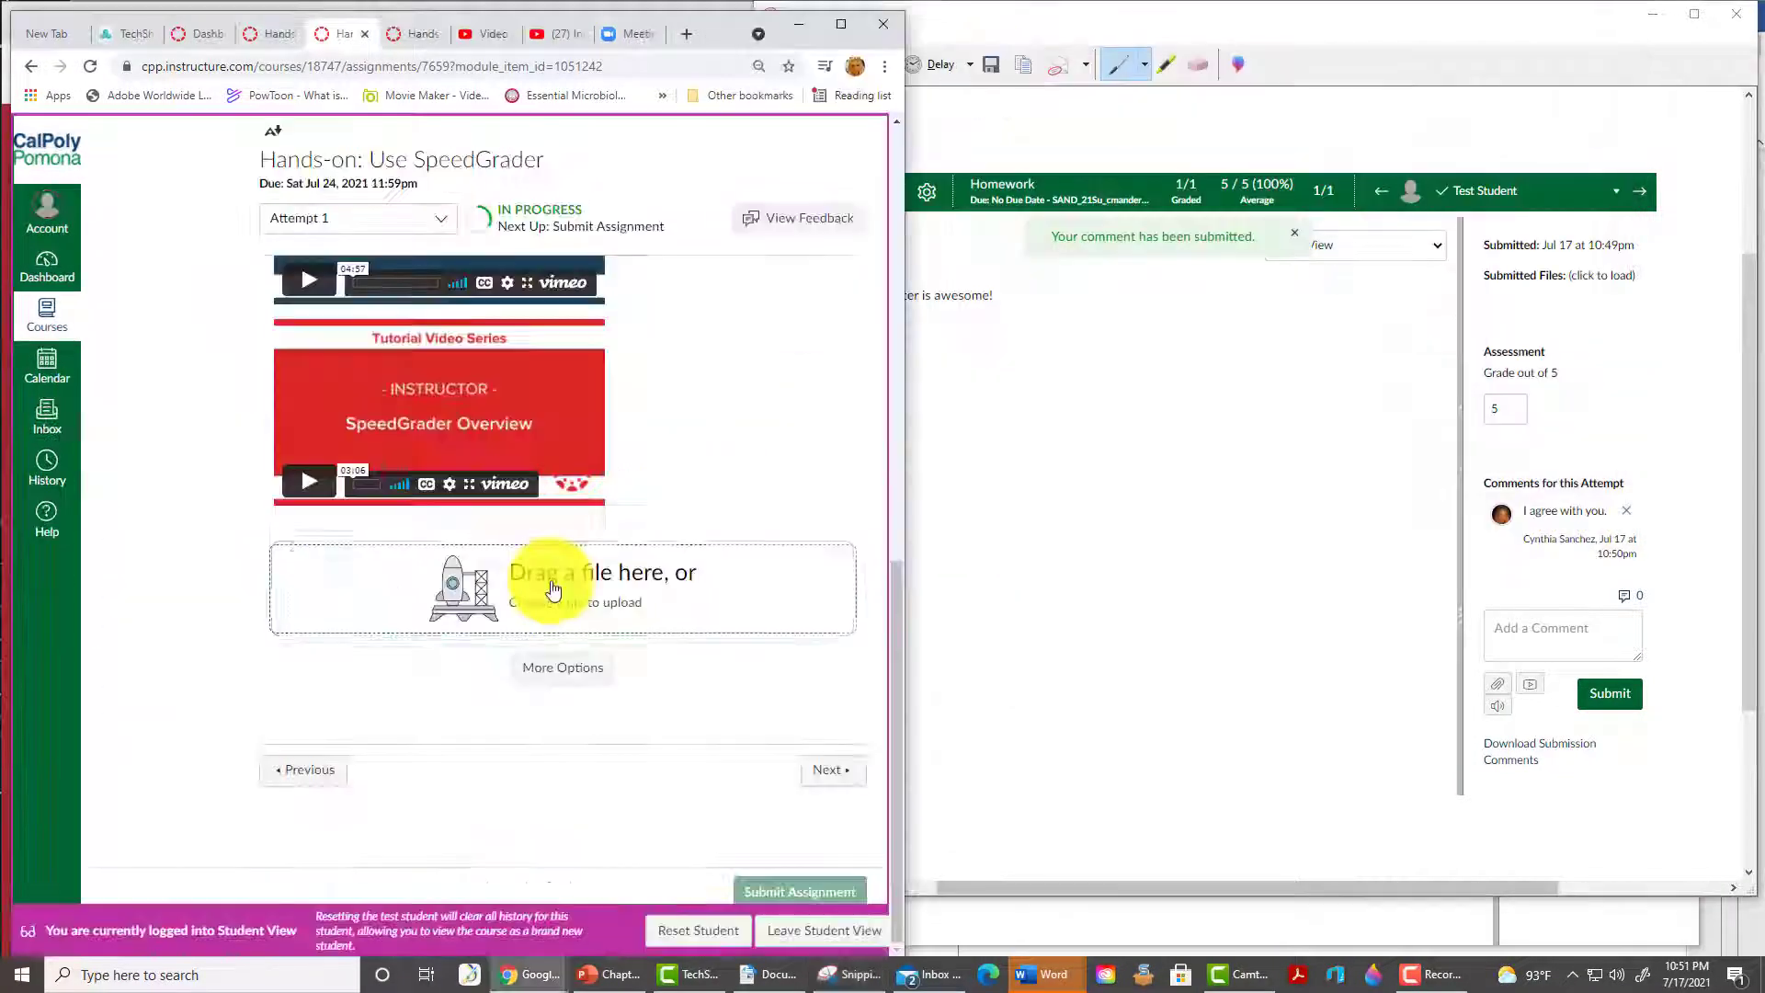
- Attach screenshot32 to the Use SpeedGrader assignment and submit it
left_click(553, 588)
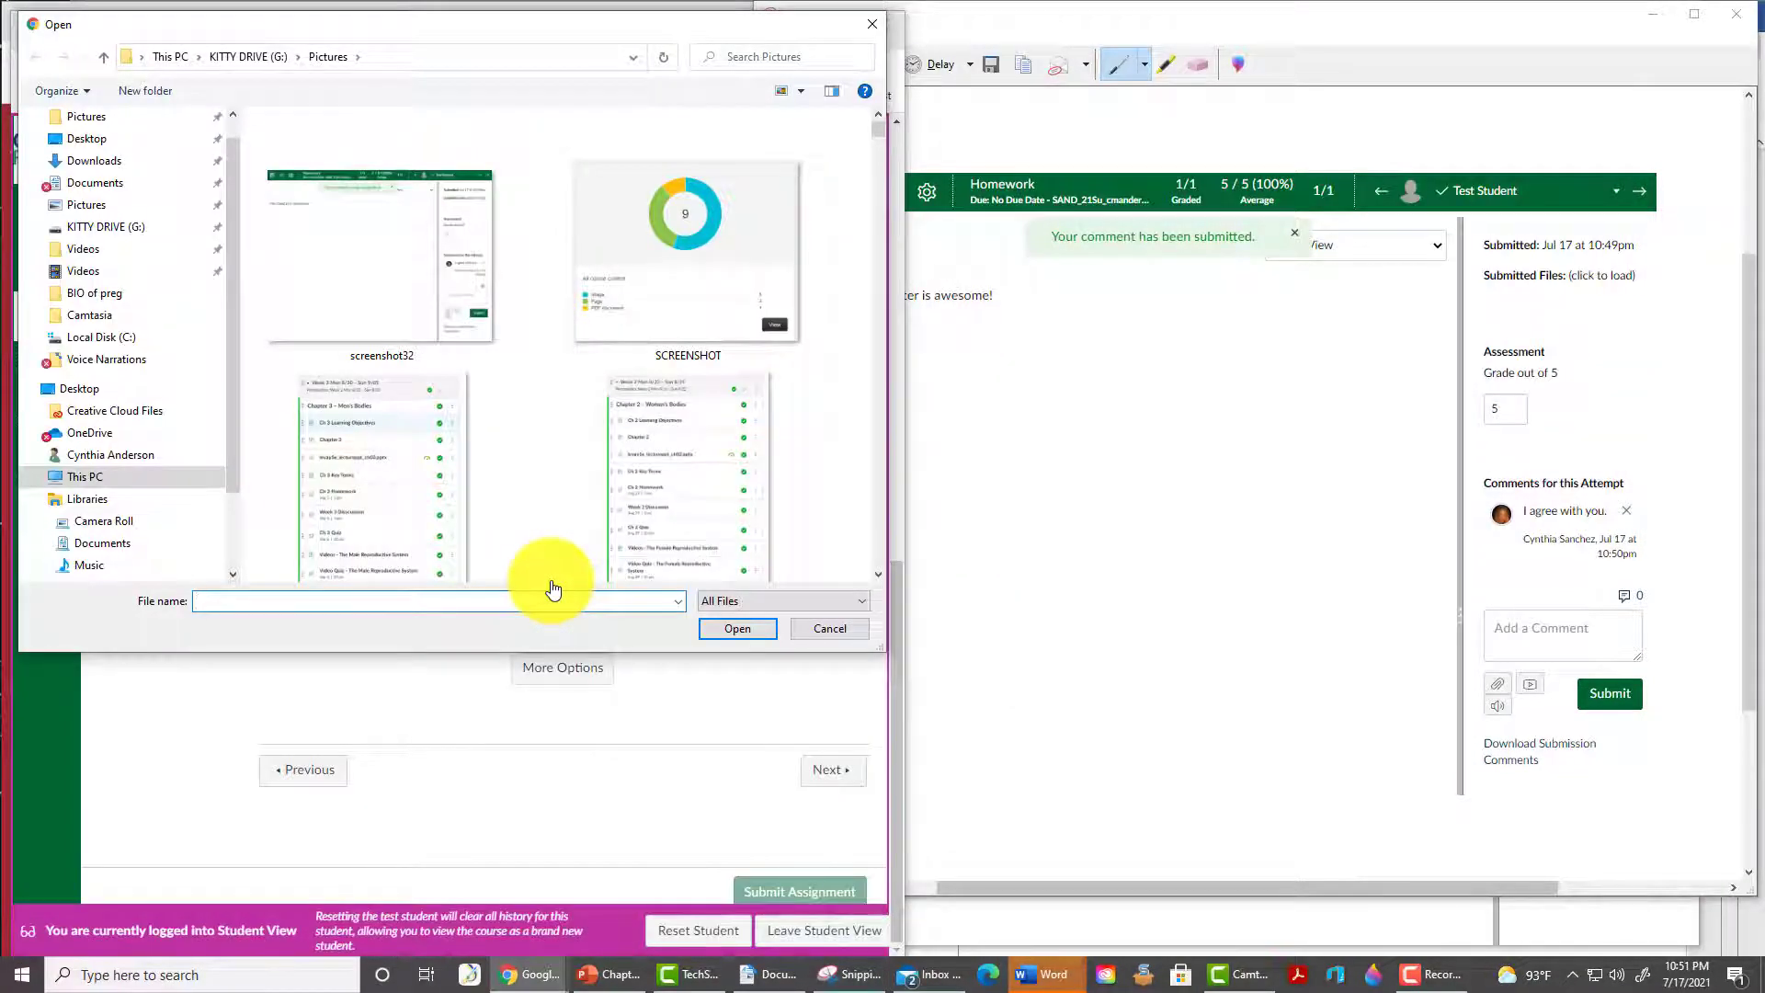
double_click(368, 281)
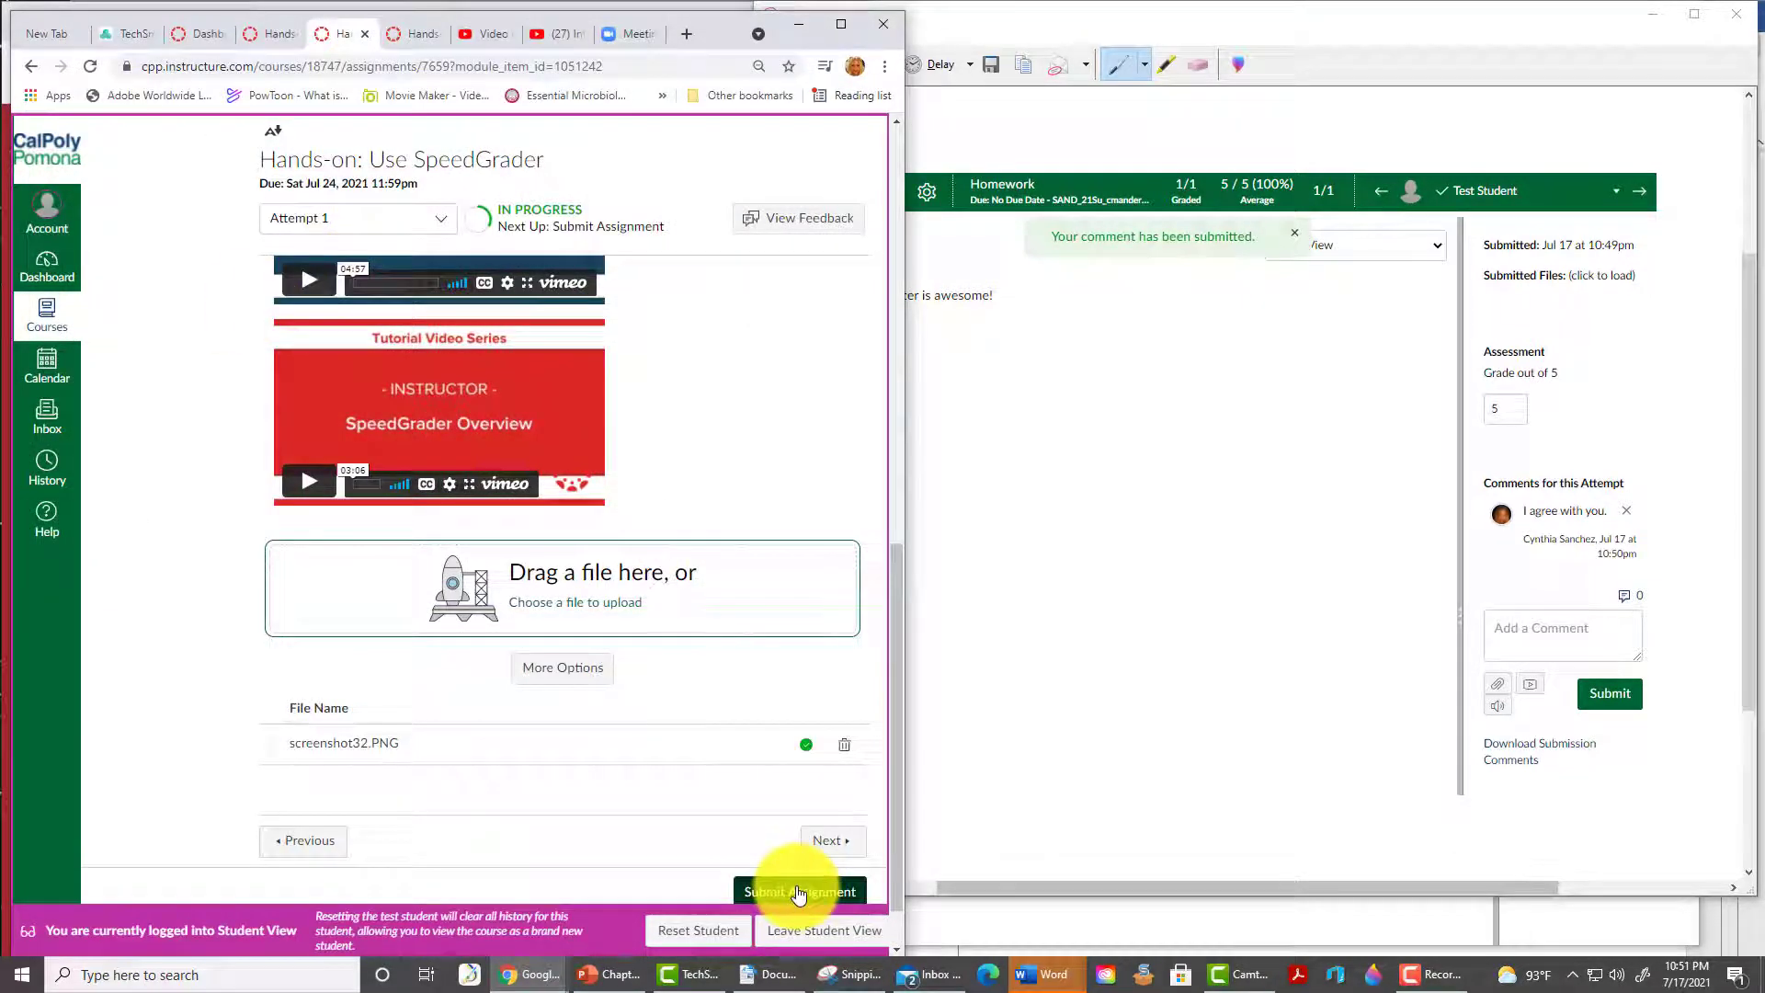
left_click(797, 892)
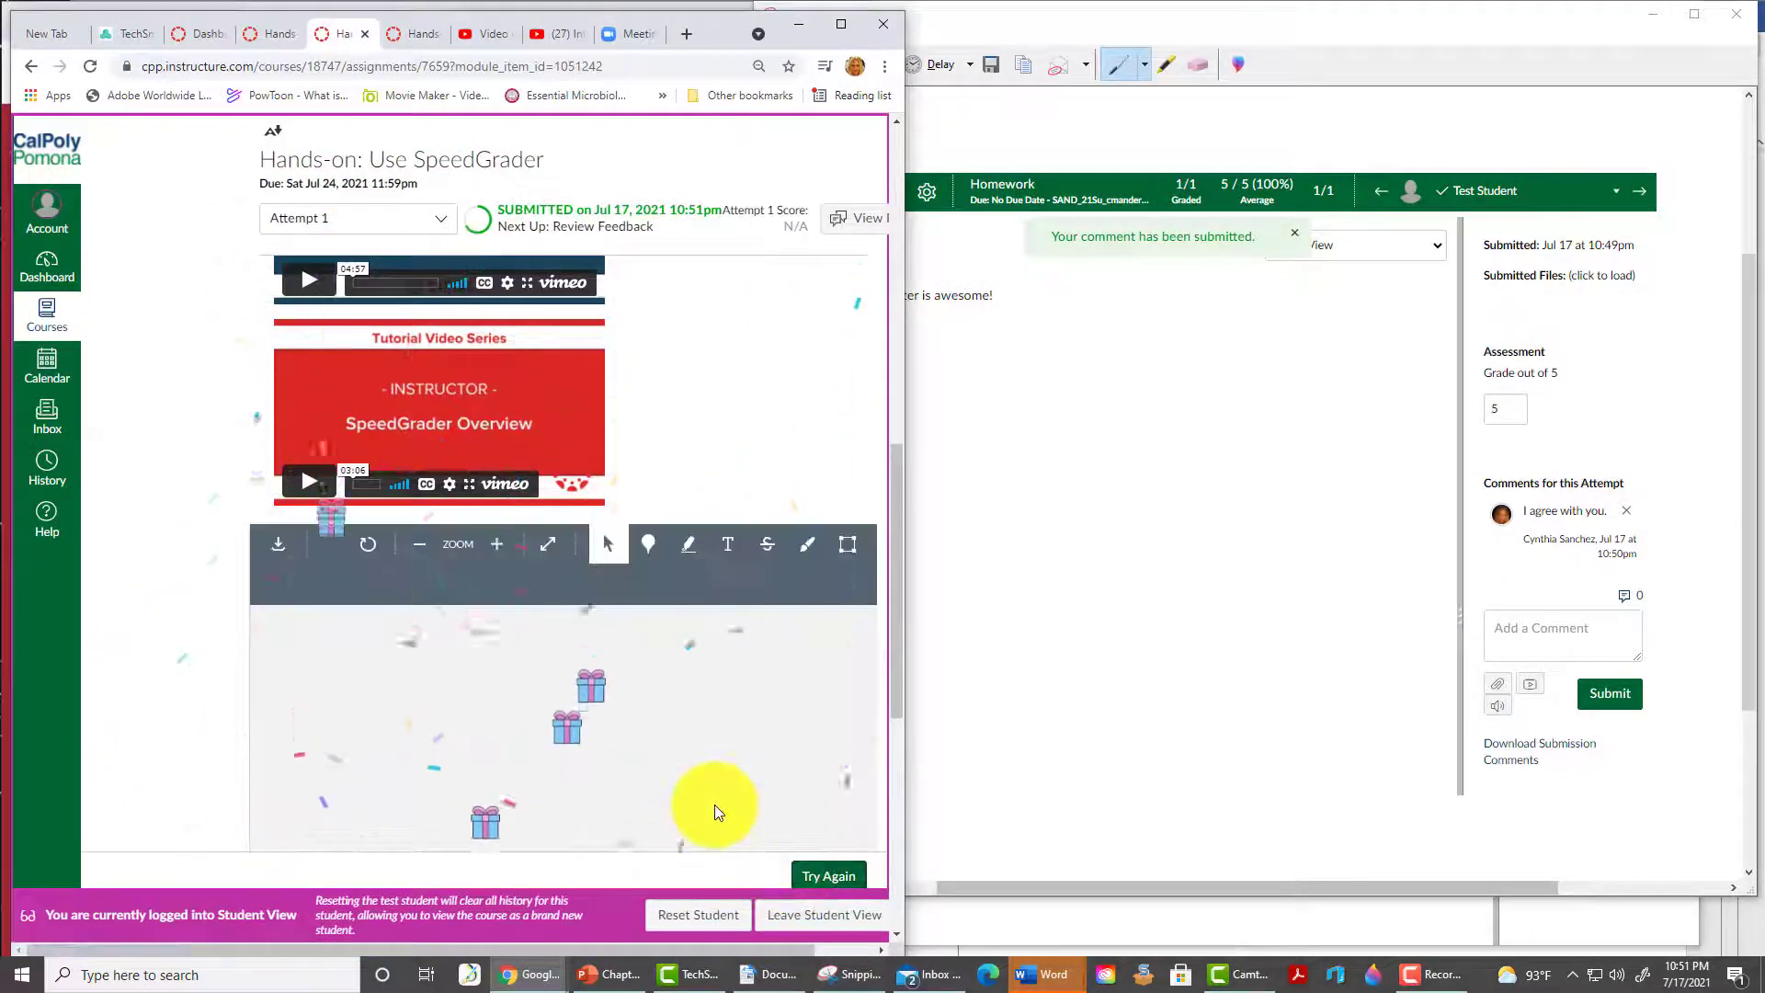
- Advance past Discussion 4 and Quiz 4 to the Assessing in Canvas: Summary-2 page
scroll(133, 603, "down", 5)
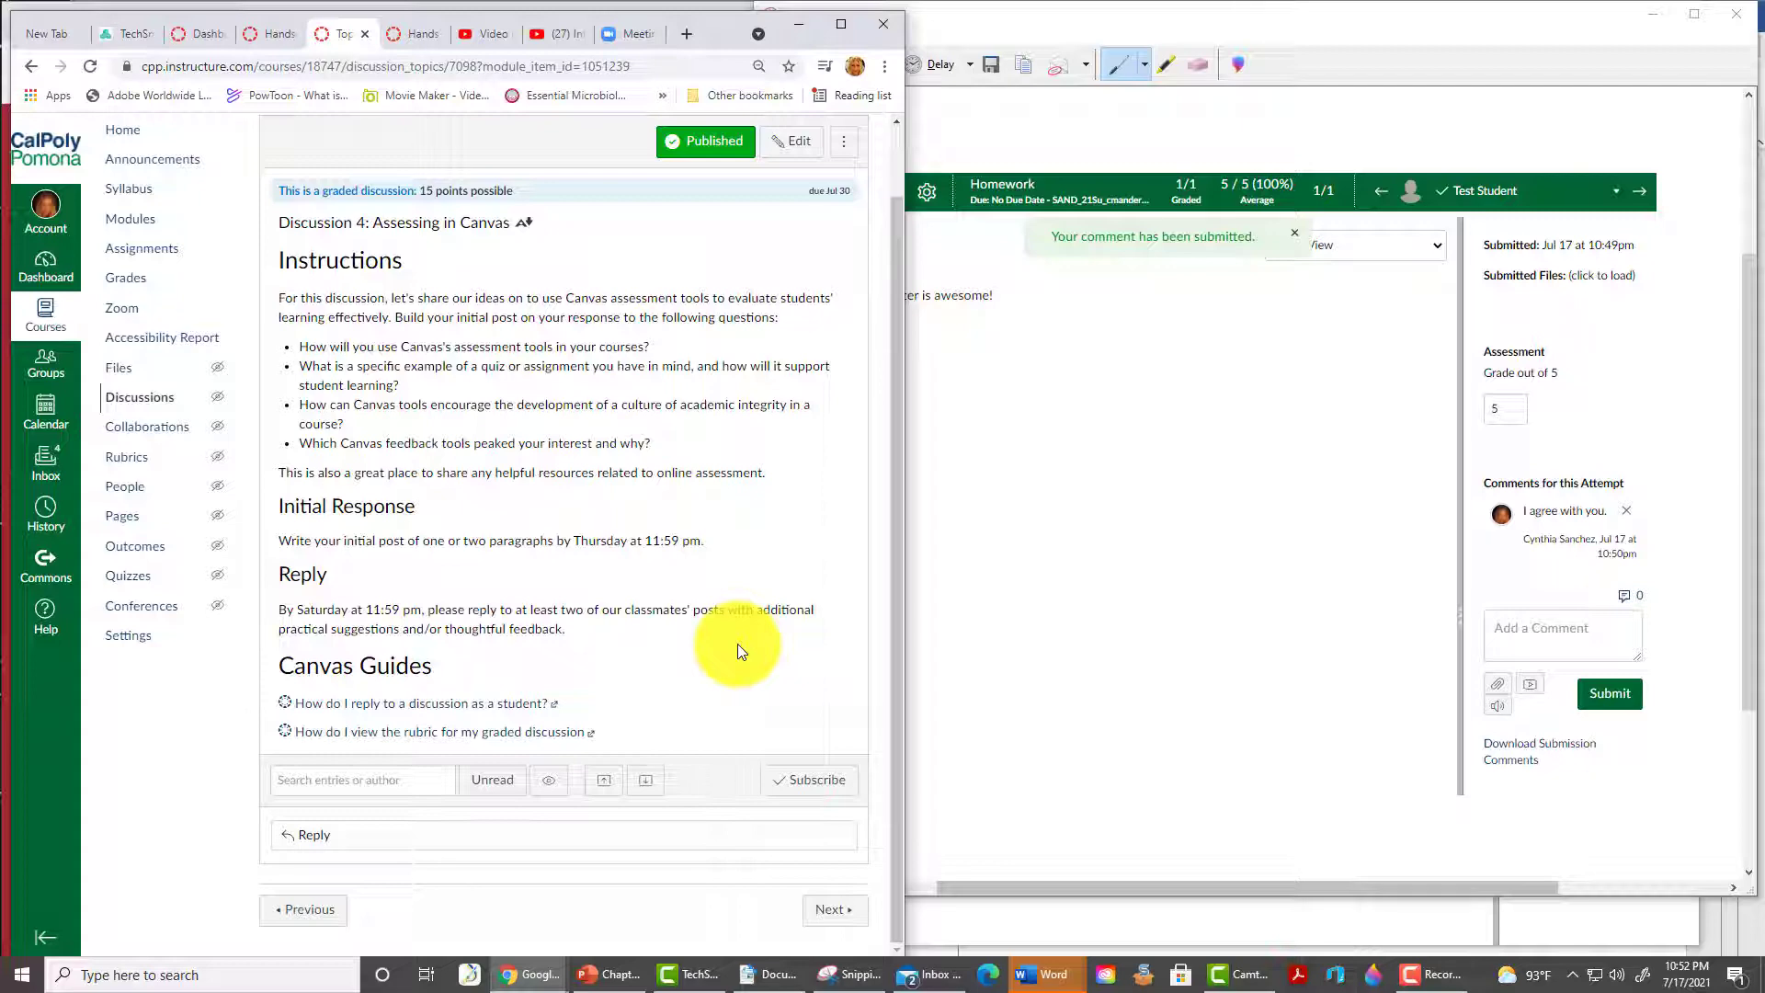
left_click(833, 910)
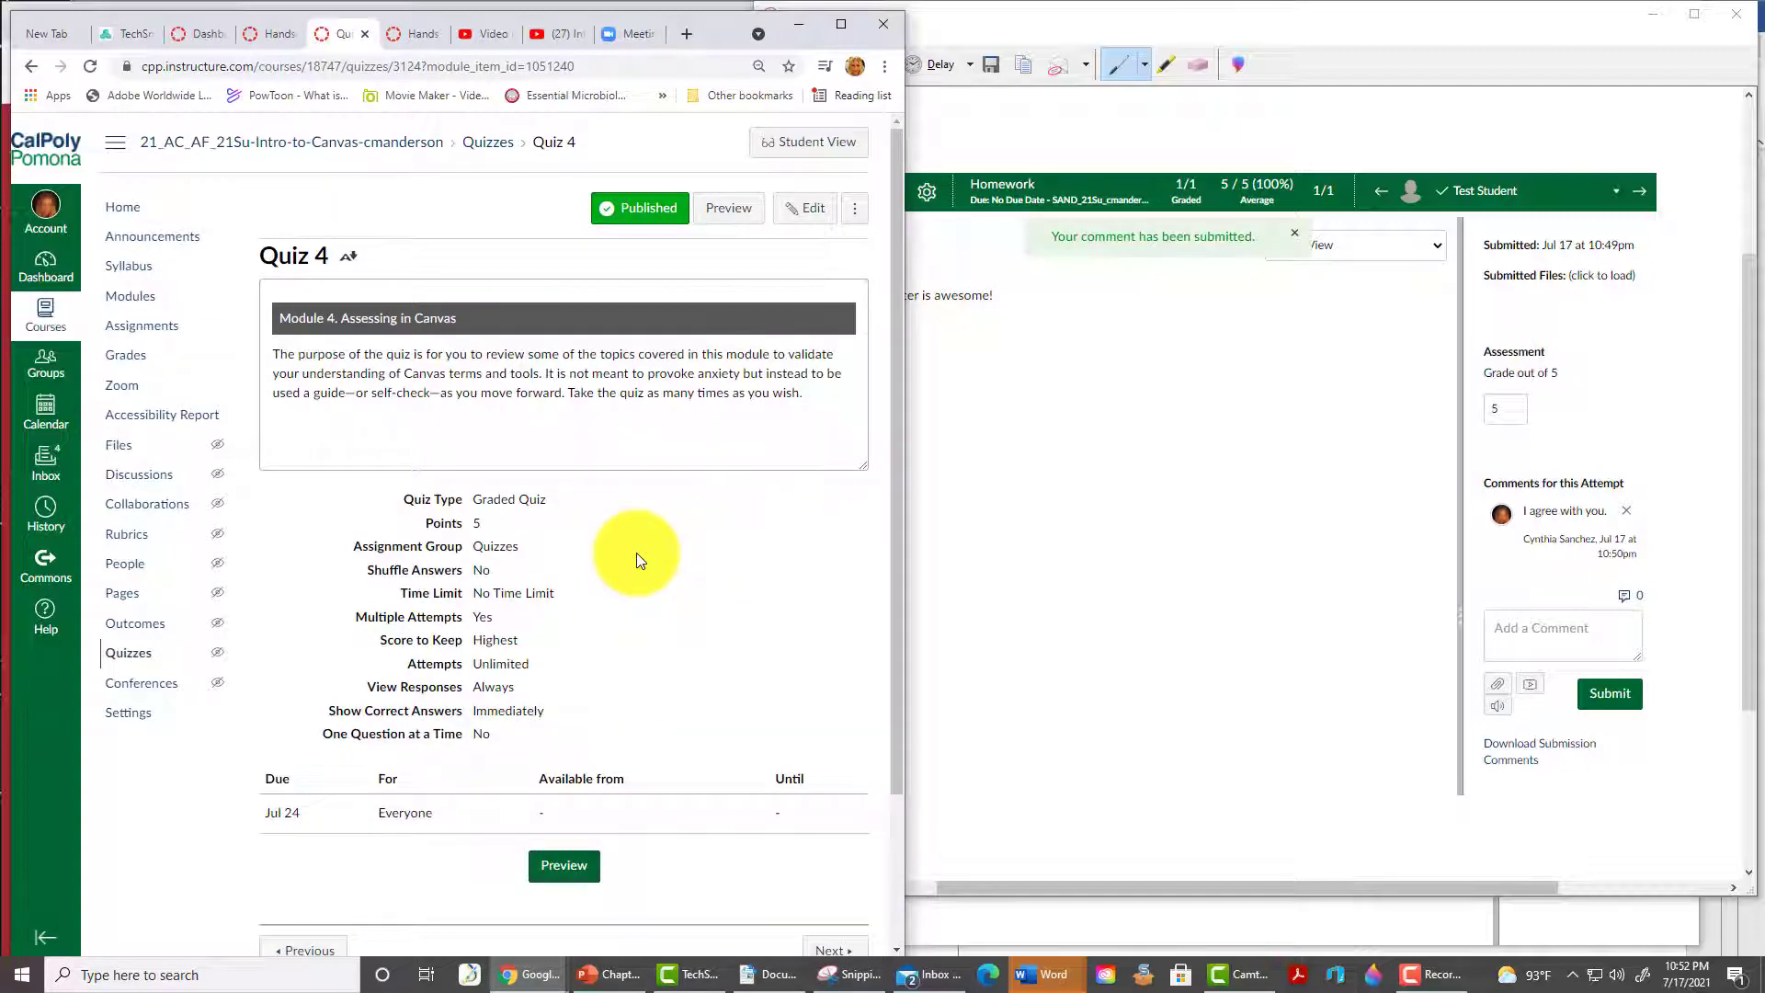
left_click(831, 948)
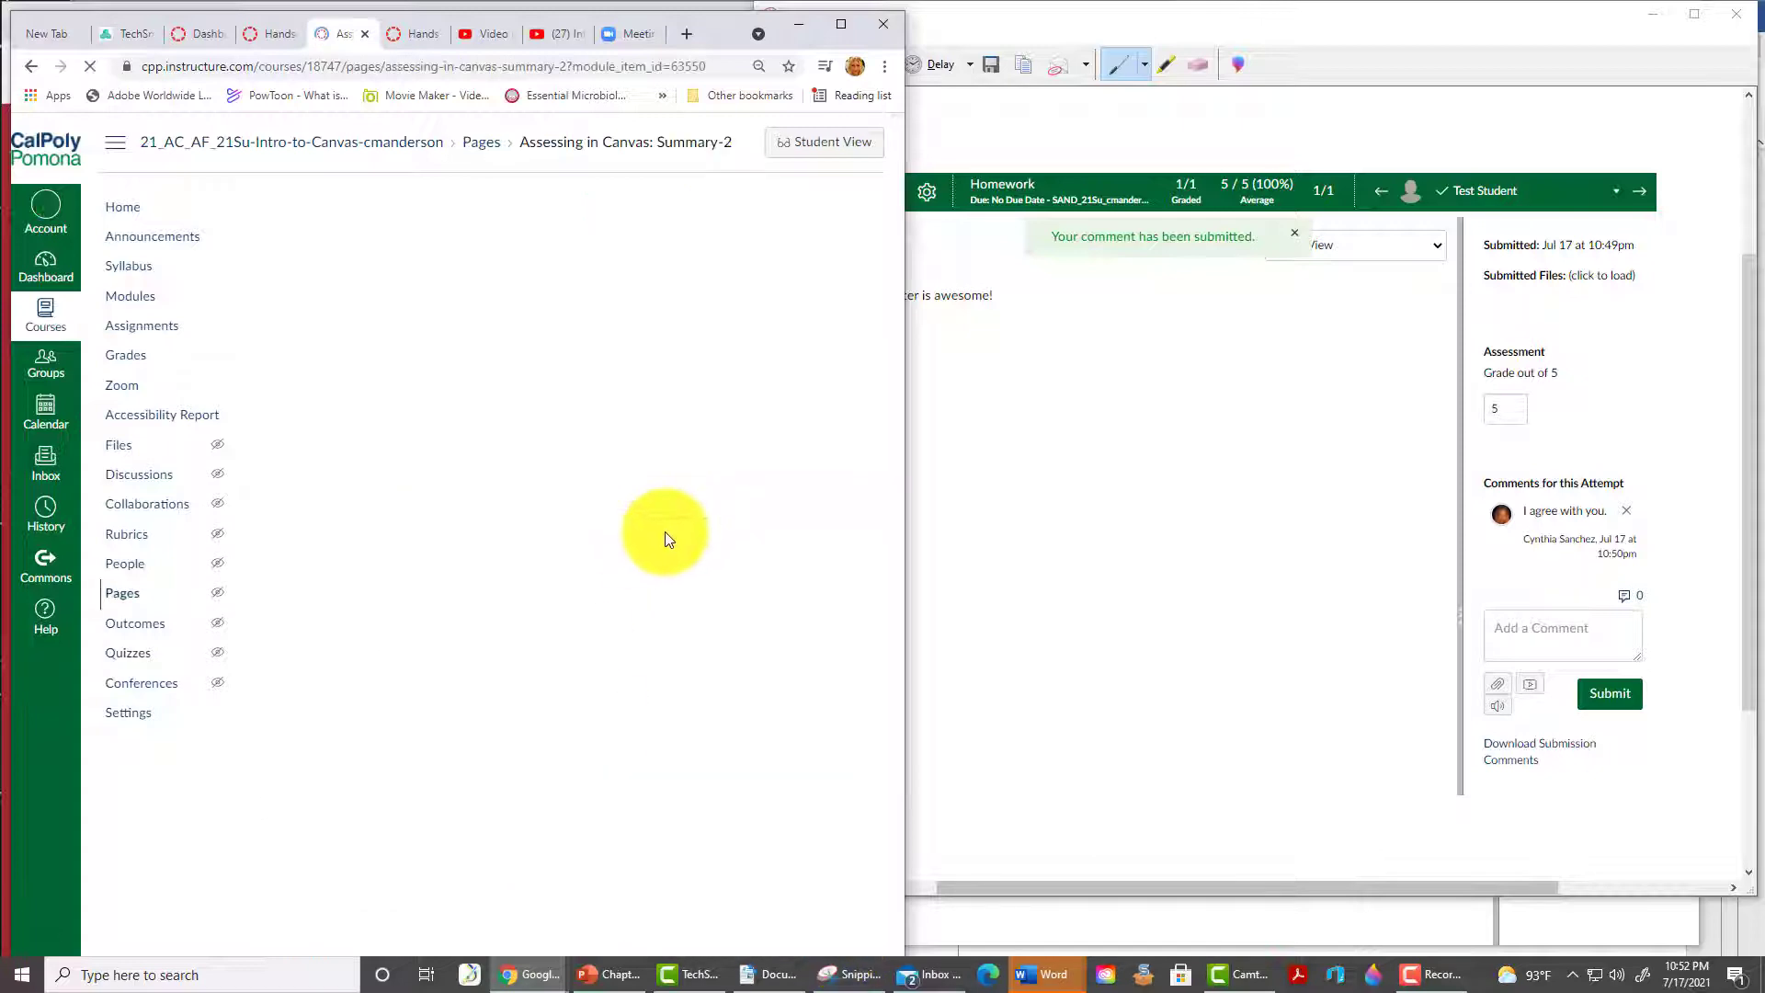